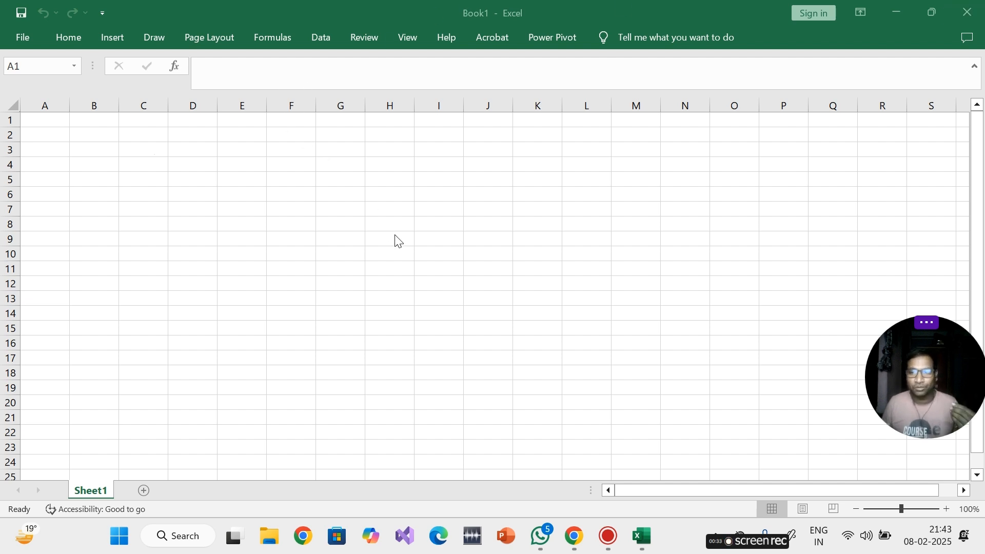
pyautogui.click(26, 39)
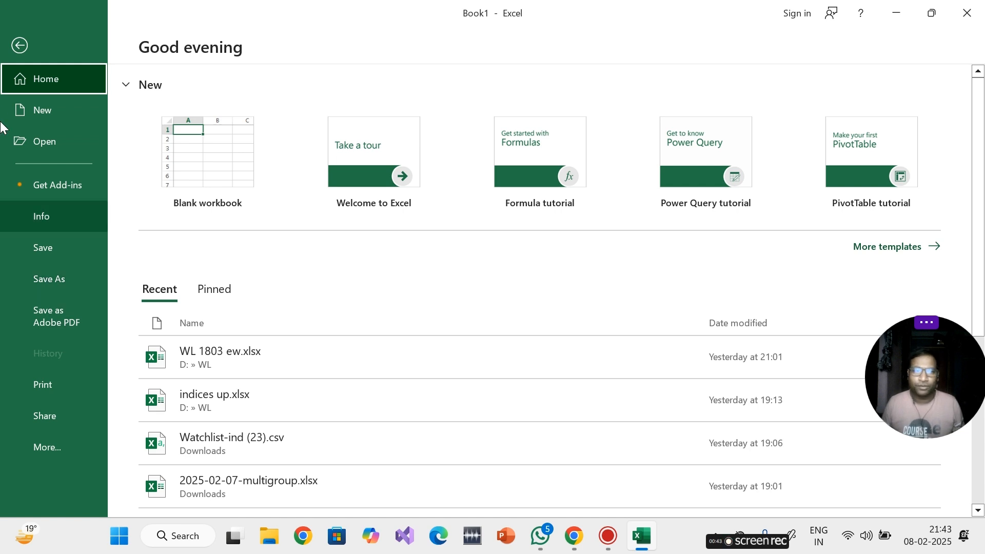
pyautogui.click(19, 46)
pyautogui.click(69, 38)
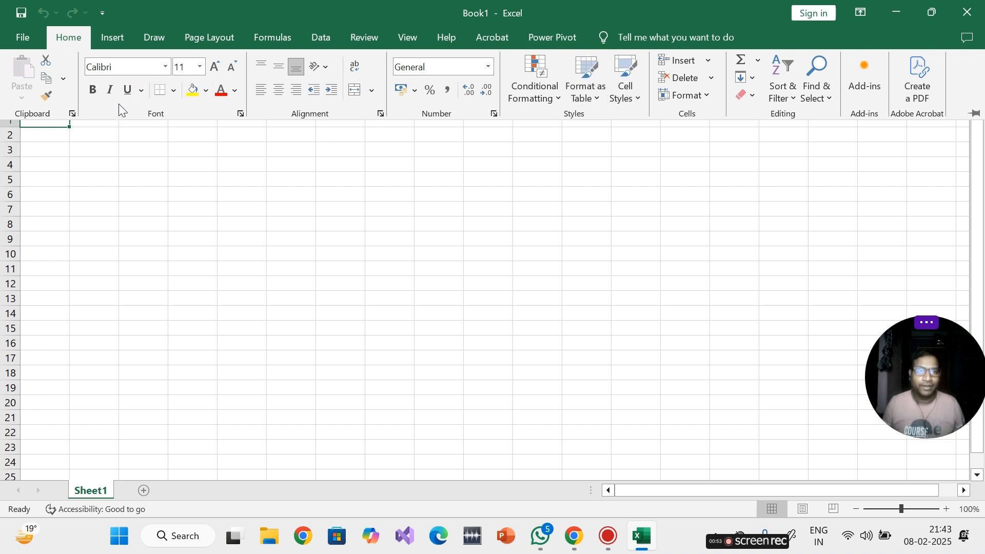
pyautogui.click(166, 68)
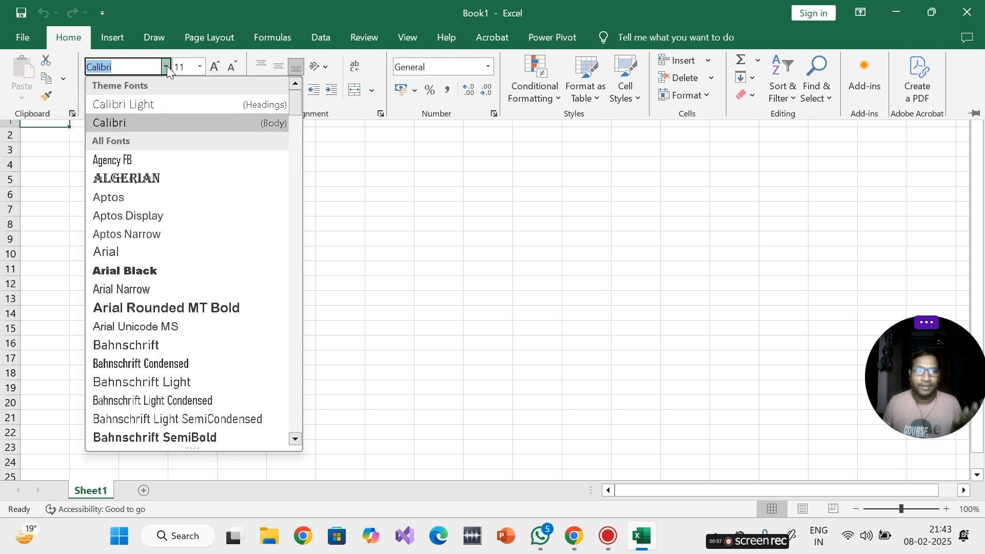
pyautogui.click(166, 67)
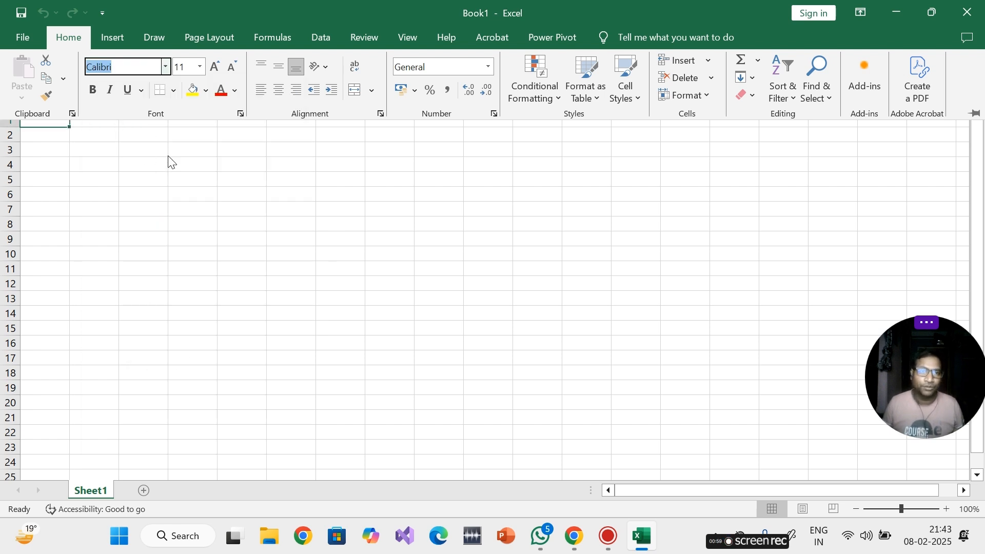
# - Increase the font size of cell A1 to 14
pyautogui.click(213, 66)
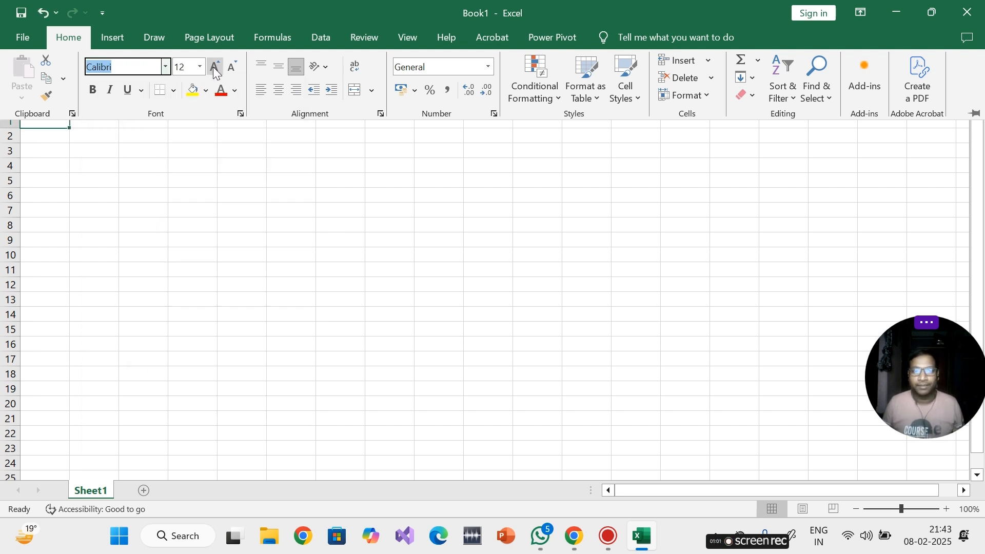
pyautogui.click(215, 69)
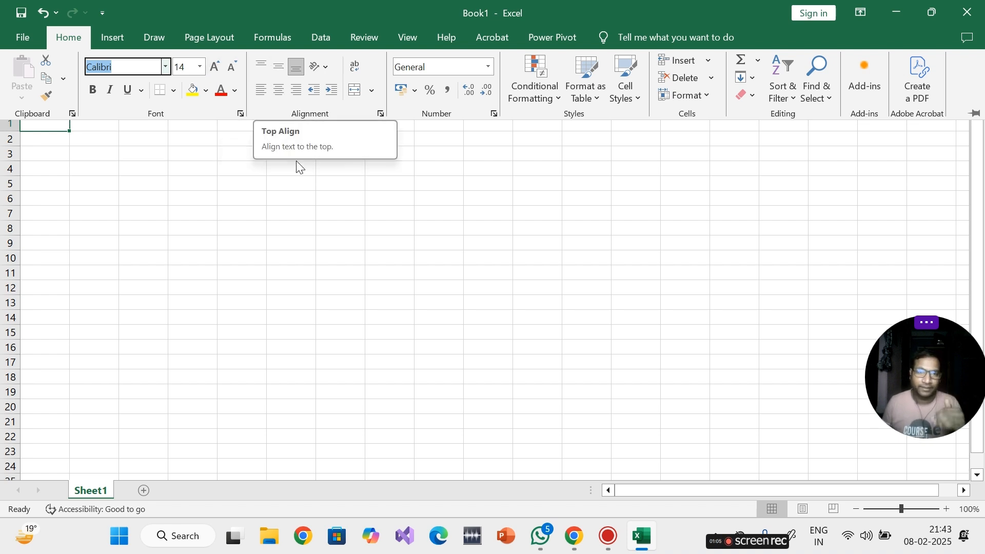
pyautogui.click(146, 173)
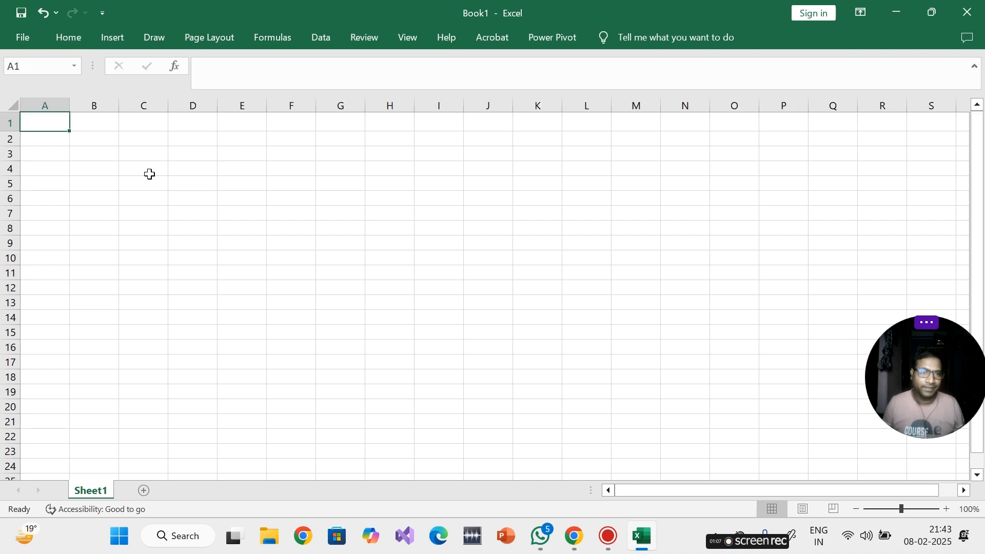
# - Enter the text EXCEL in cell C4
pyautogui.click(154, 172)
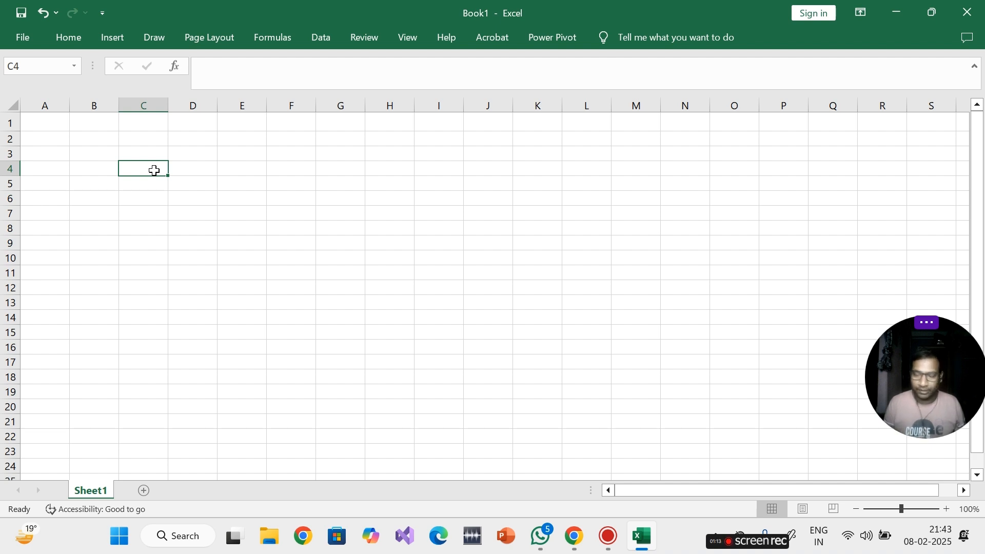
pyautogui.write('SCH')
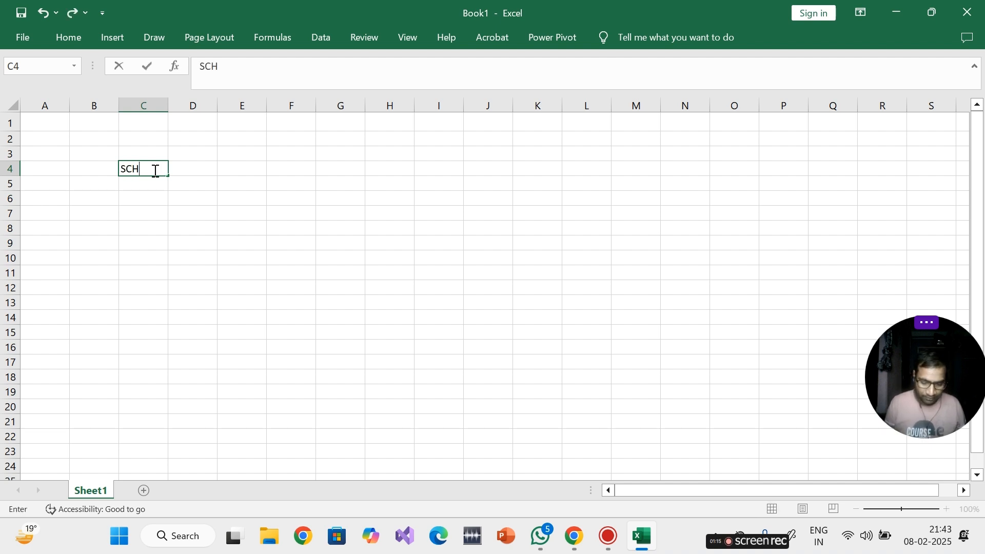
pyautogui.press('BackSpace')
pyautogui.press('BackSpace')
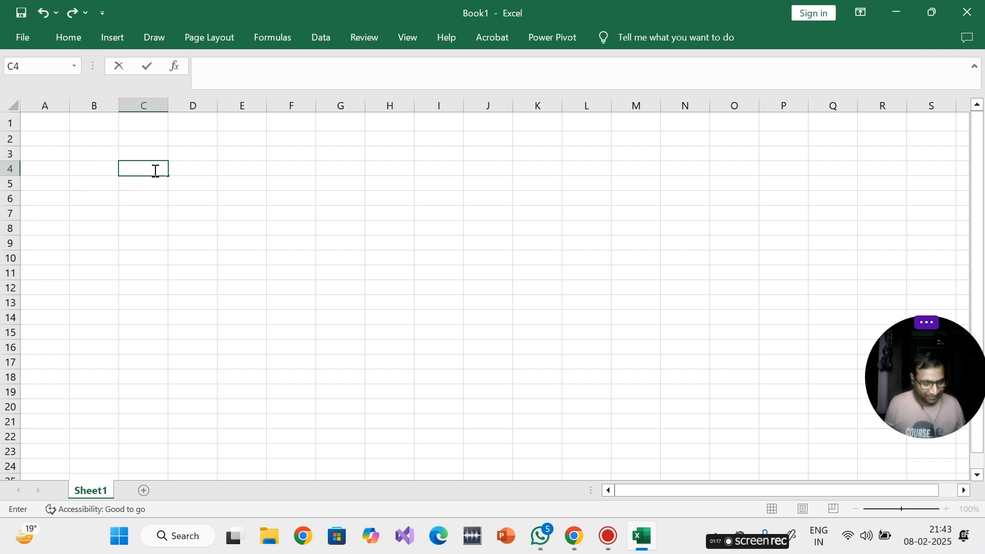
pyautogui.write('EXCE')
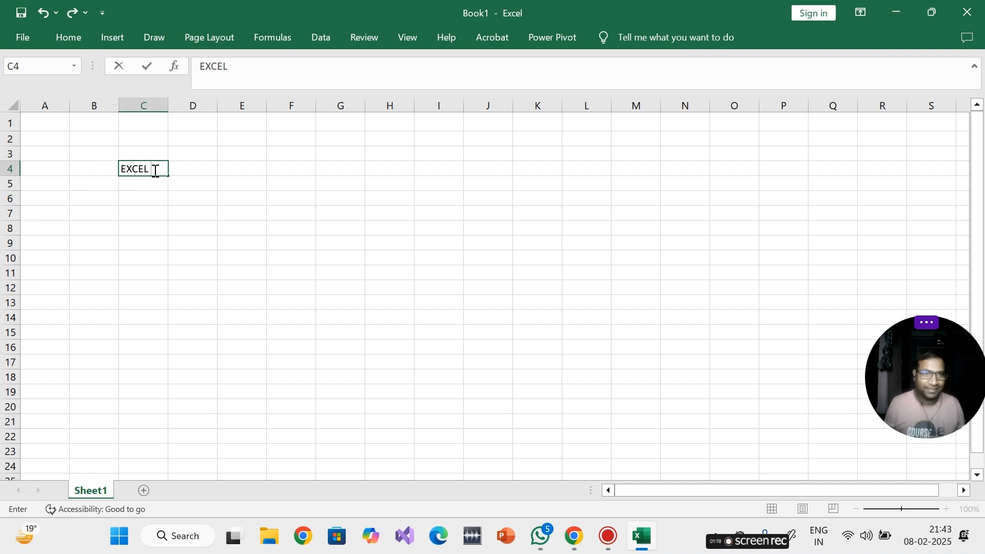
pyautogui.write('L')
pyautogui.click(270, 249)
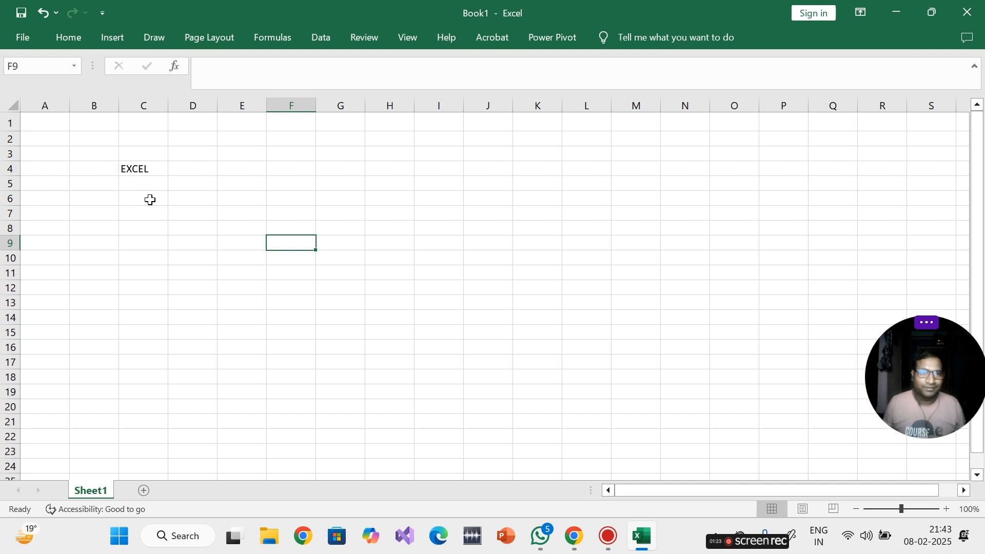
# - Set the EXCEL text in C4 to the Bahnschrift Condensed font and move the cell to Q8
pyautogui.click(132, 173)
pyautogui.click(70, 37)
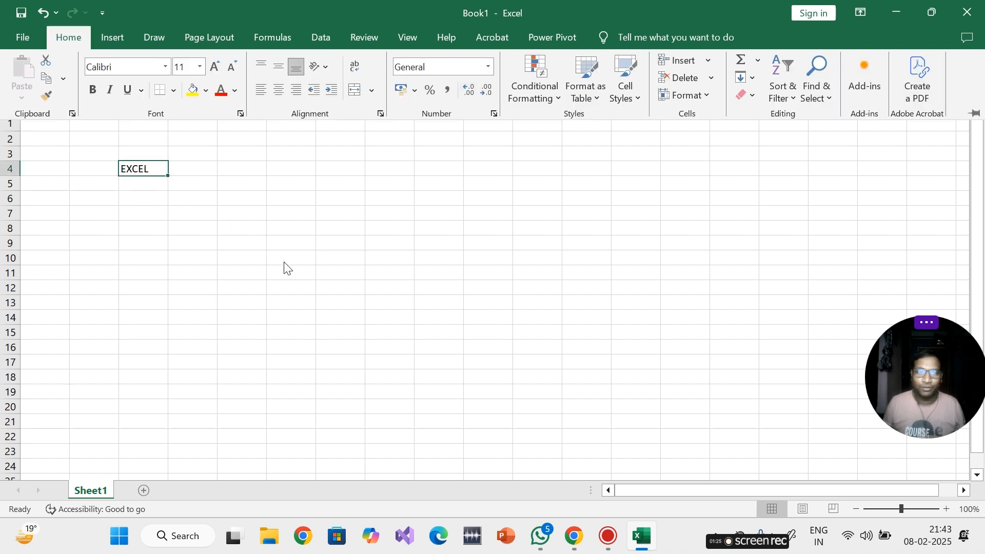
pyautogui.click(169, 66)
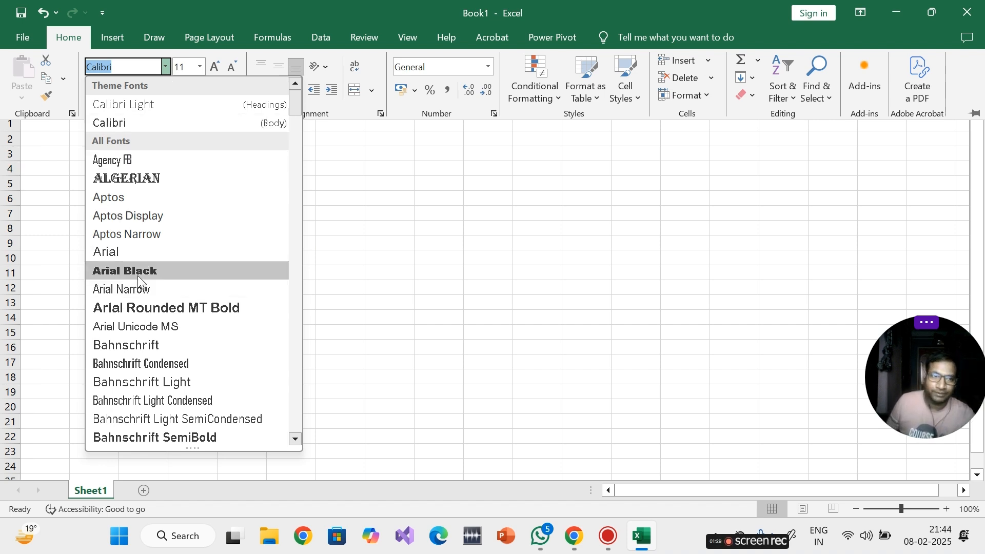
pyautogui.click(143, 366)
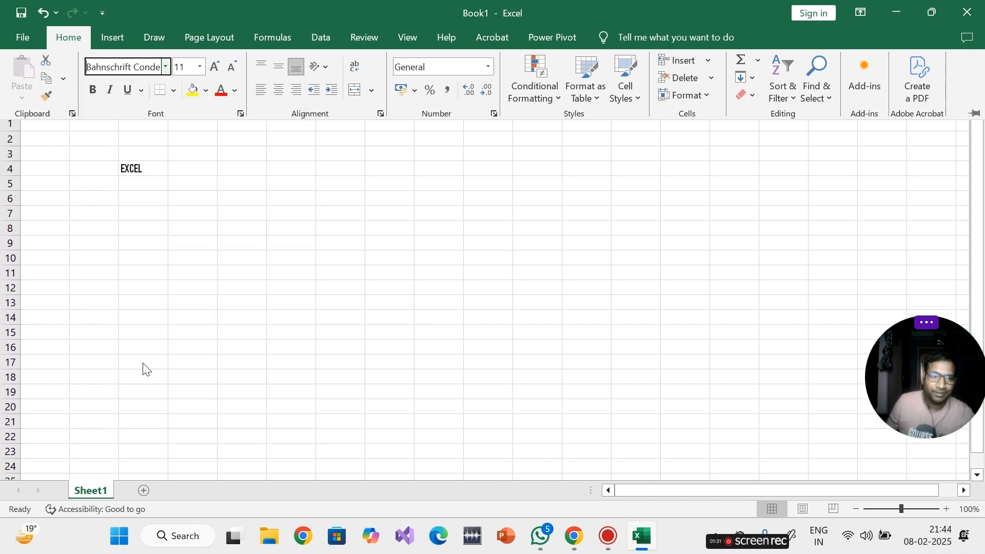
pyautogui.moveTo(149, 183); pyautogui.dragTo(818, 226)
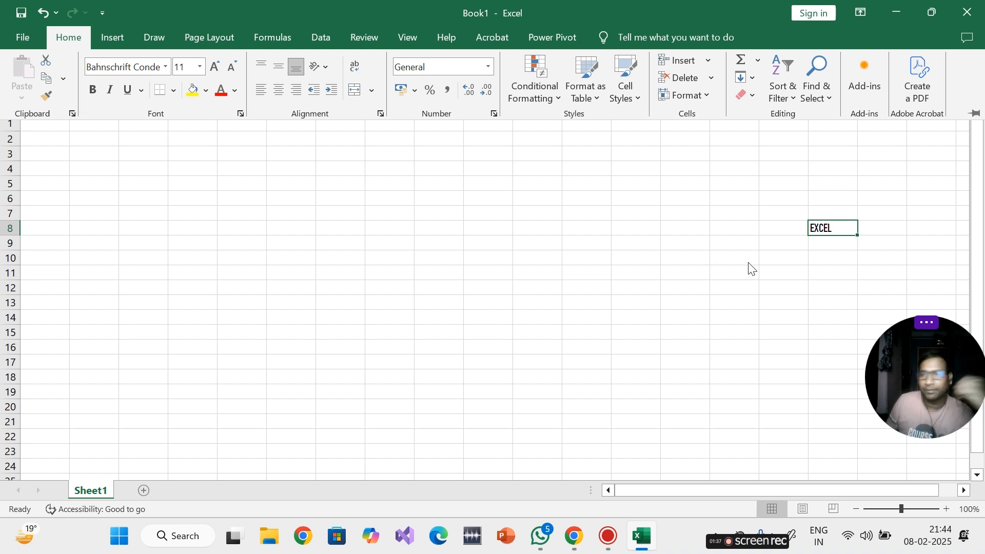
pyautogui.click(824, 227)
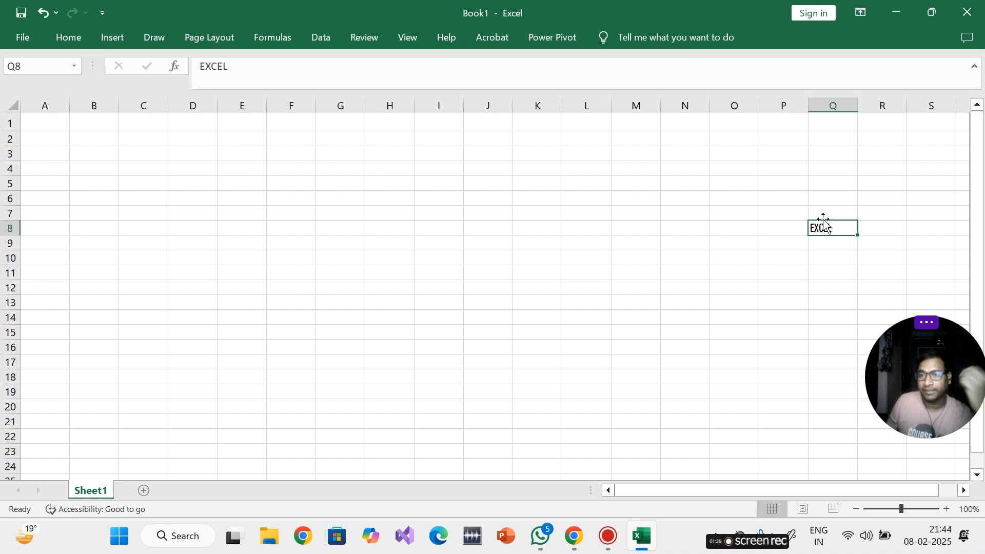
# - Enlarge the EXCEL text in cell Q8 by five font-size increments
pyautogui.click(77, 46)
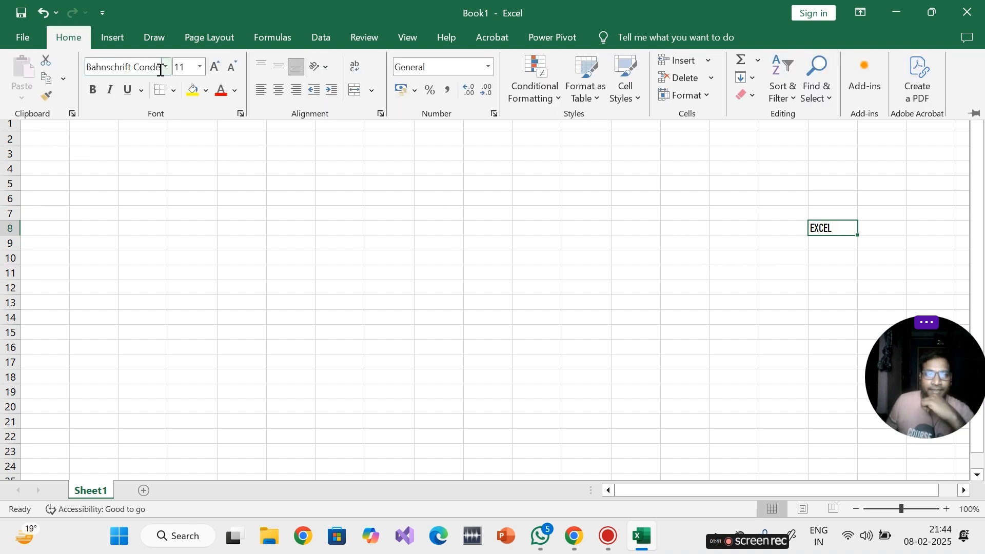
pyautogui.click(161, 70)
pyautogui.click(165, 66)
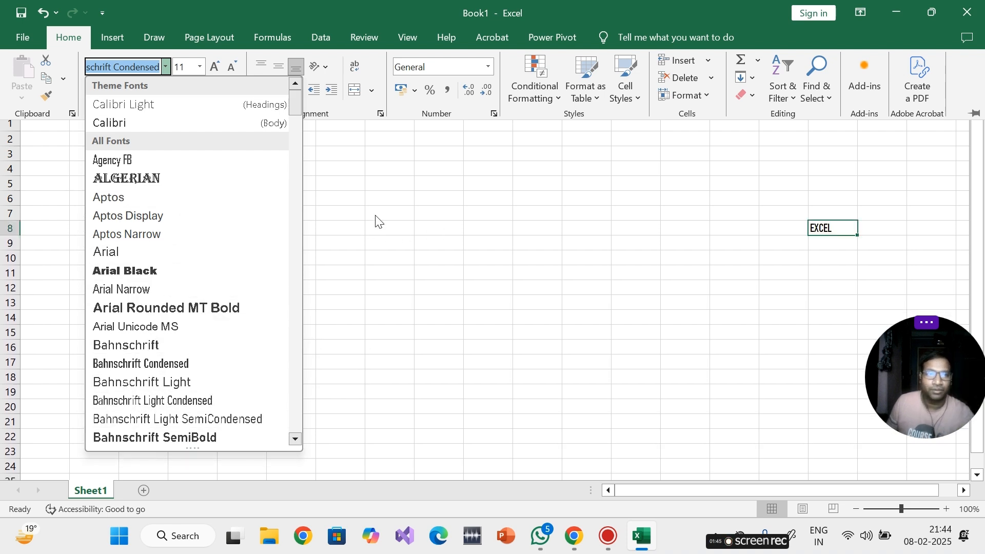
pyautogui.press('Escape')
pyautogui.click(217, 67)
pyautogui.click(216, 67)
pyautogui.click(216, 67)
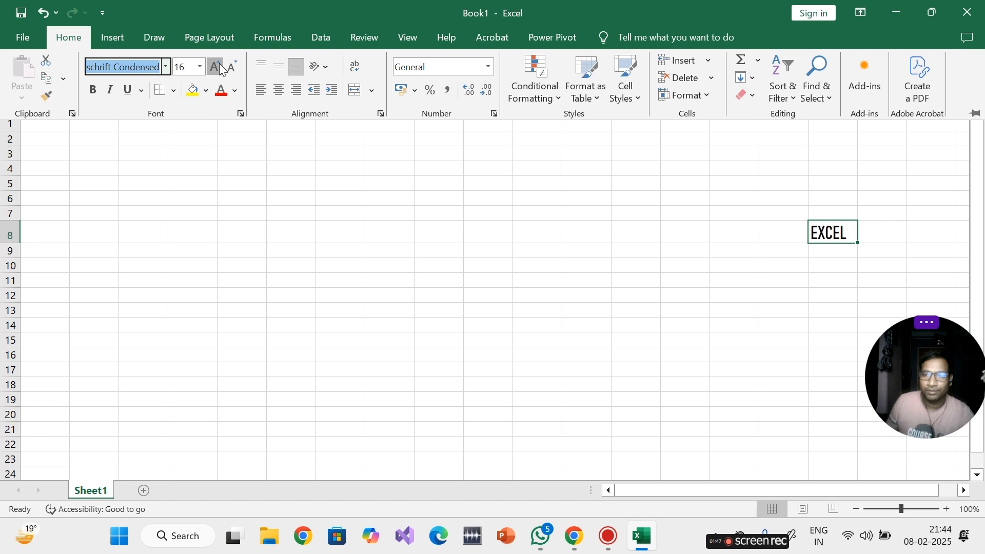
pyautogui.click(219, 64)
pyautogui.click(218, 64)
# - Reduce the font size of the EXCEL text in cell Q8 to 11
pyautogui.click(229, 65)
pyautogui.click(230, 65)
pyautogui.click(229, 65)
pyautogui.click(229, 66)
pyautogui.click(230, 65)
pyautogui.click(229, 65)
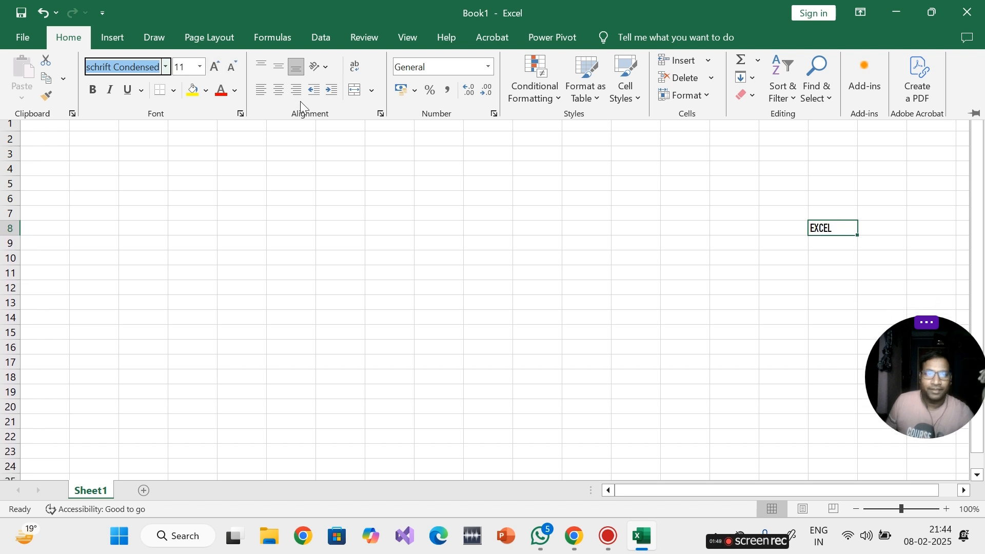
# - Try the vertical and horizontal alignments on cell Q8, settling on middle and left alignment
pyautogui.click(261, 66)
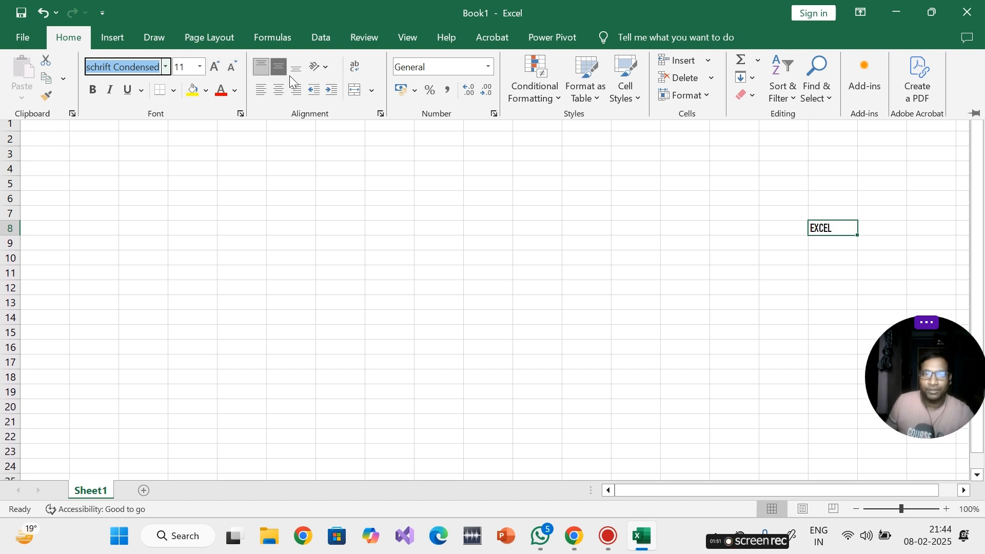
pyautogui.click(280, 67)
pyautogui.click(279, 67)
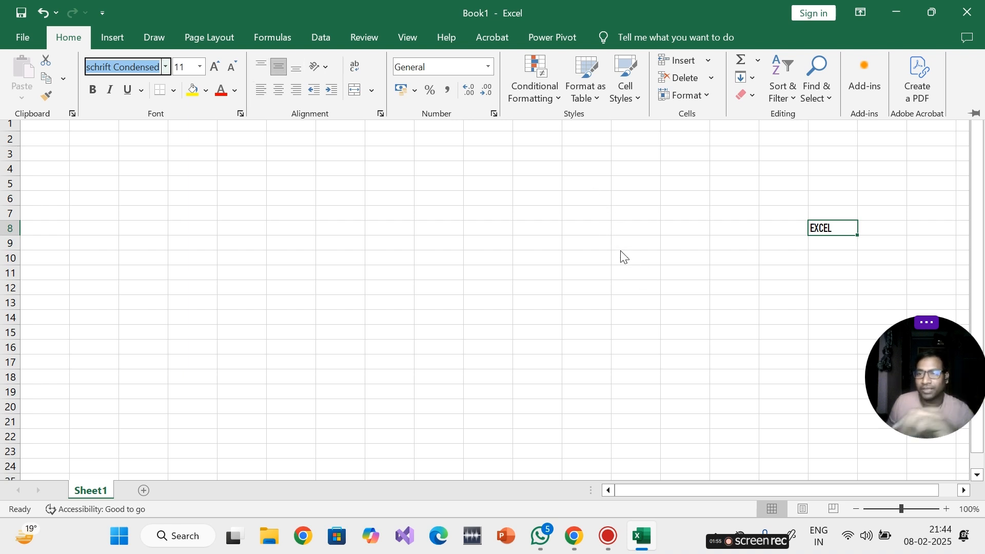
pyautogui.click(278, 91)
pyautogui.click(297, 90)
pyautogui.click(280, 91)
pyautogui.click(262, 91)
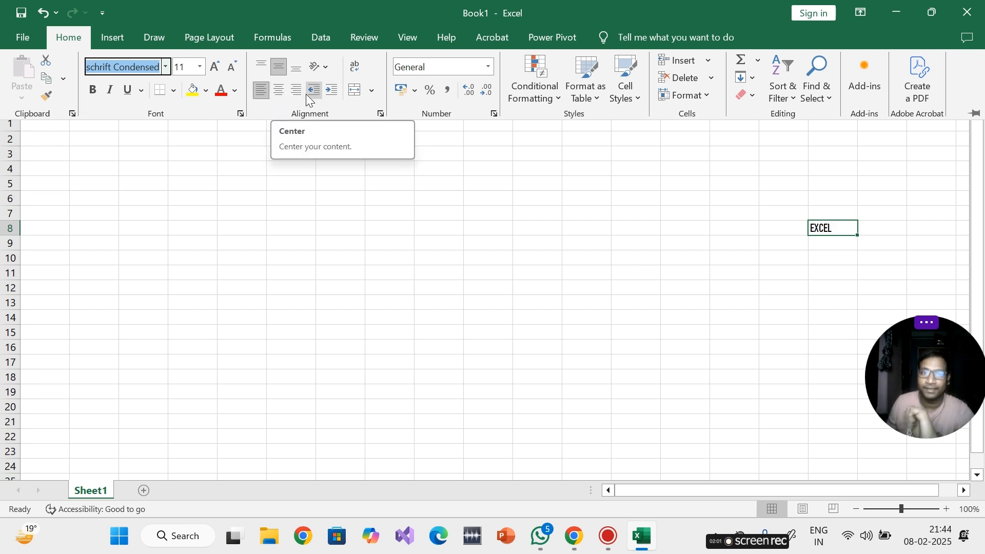
# - Fill cell Q8 with yellow and colour its text red
pyautogui.click(194, 94)
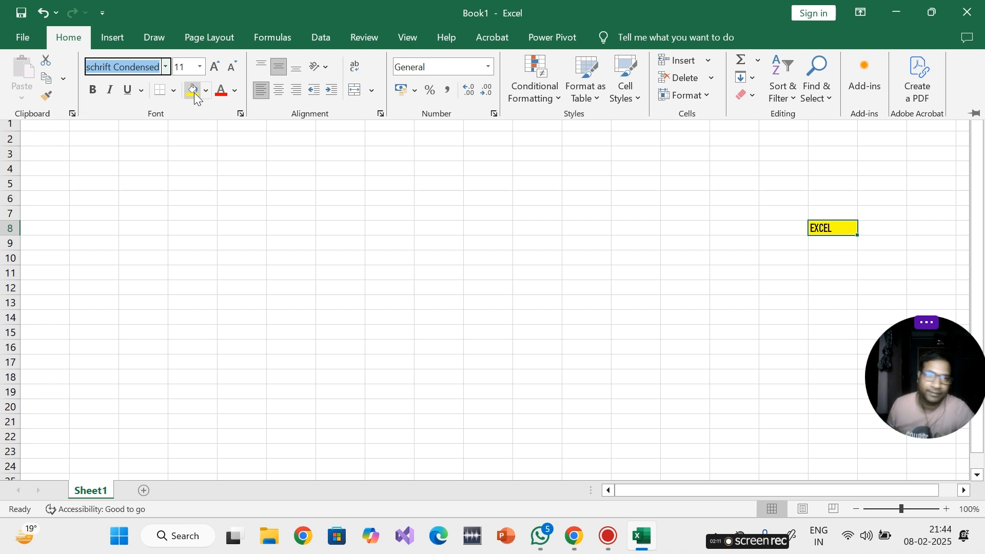
pyautogui.click(221, 93)
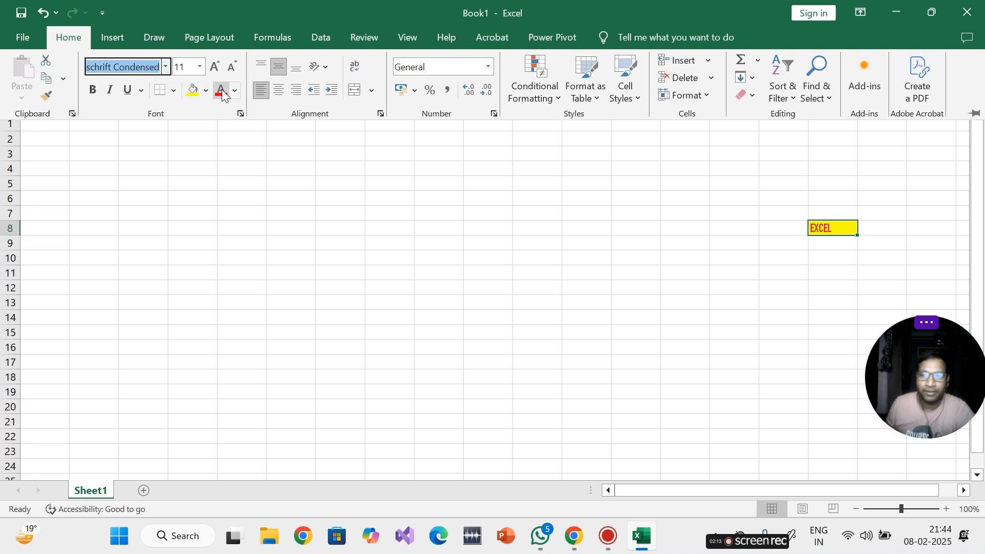
pyautogui.click(174, 91)
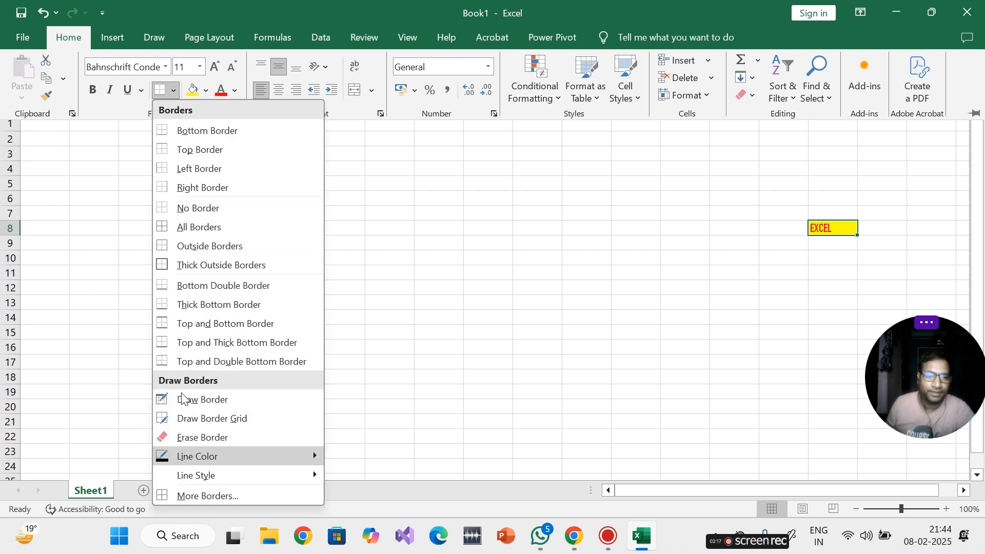
pyautogui.click(446, 235)
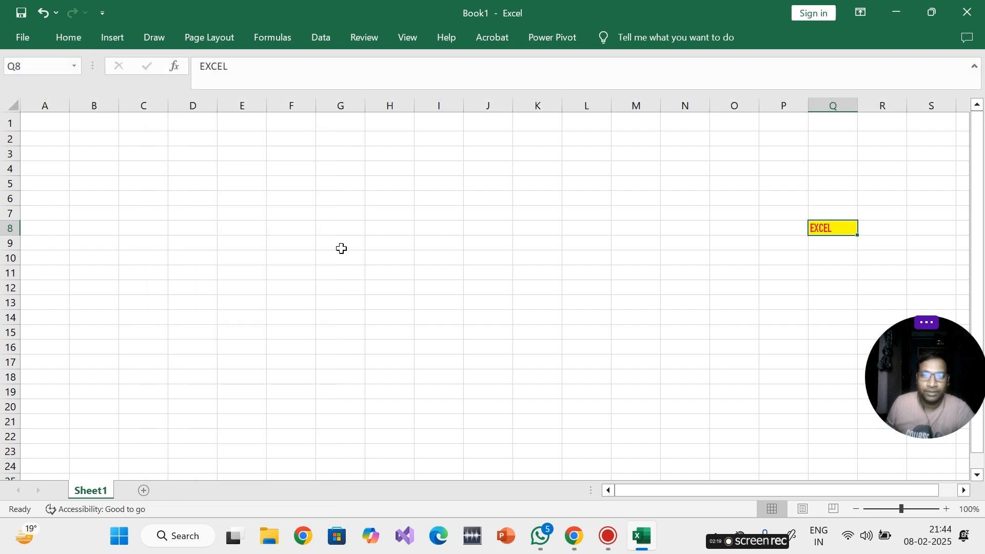
pyautogui.moveTo(338, 228); pyautogui.dragTo(437, 396)
pyautogui.click(539, 317)
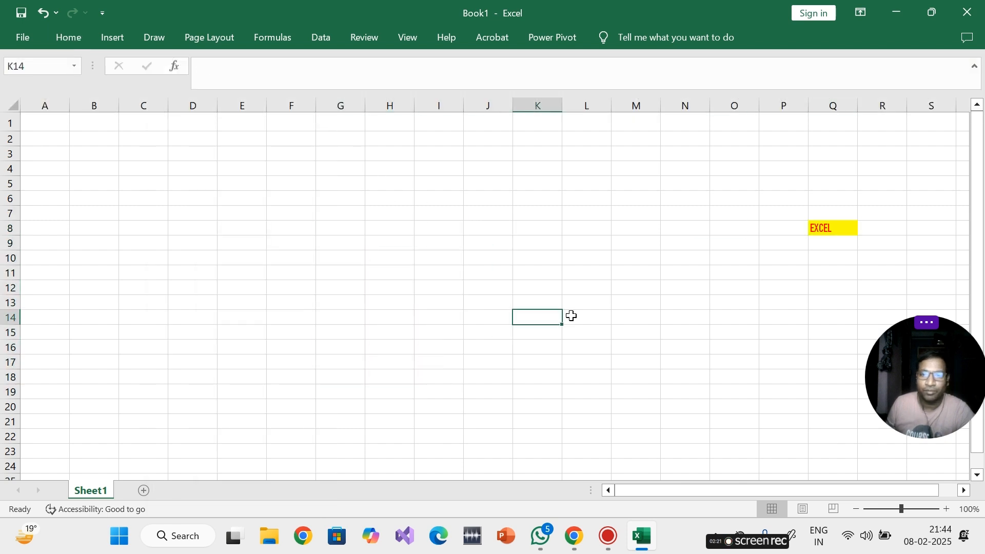
# - Apply all borders to the yellow EXCEL cell Q8
pyautogui.click(820, 229)
pyautogui.click(61, 40)
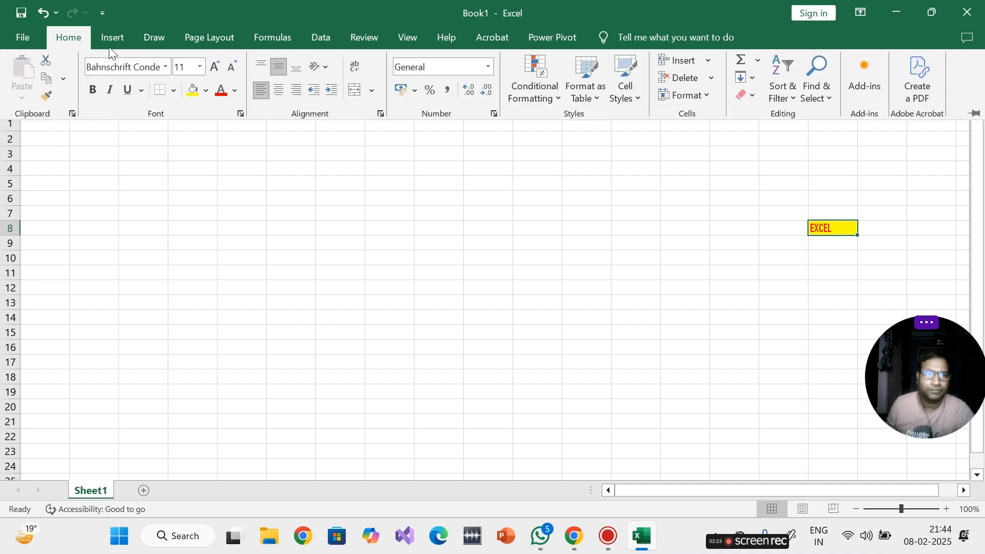
pyautogui.click(173, 90)
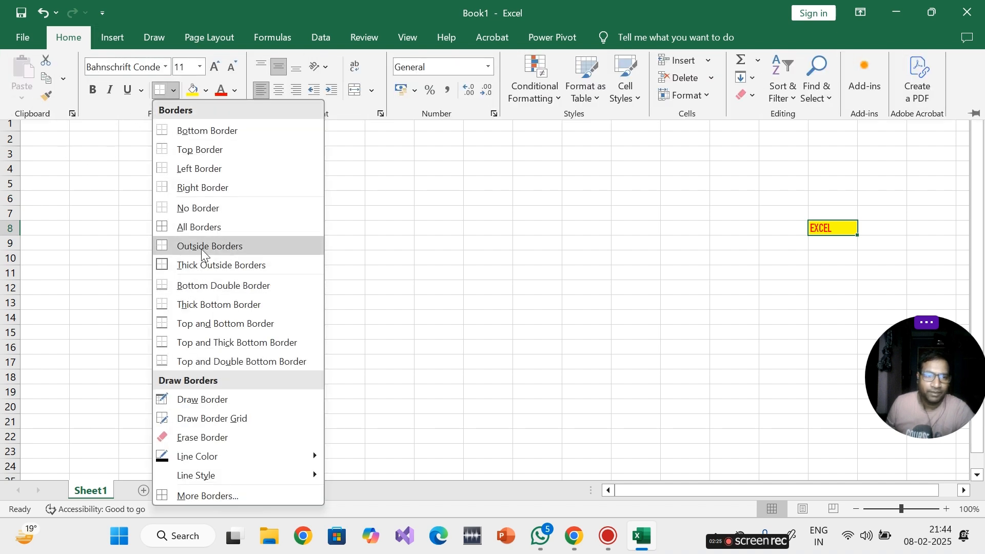
pyautogui.click(198, 224)
pyautogui.click(836, 272)
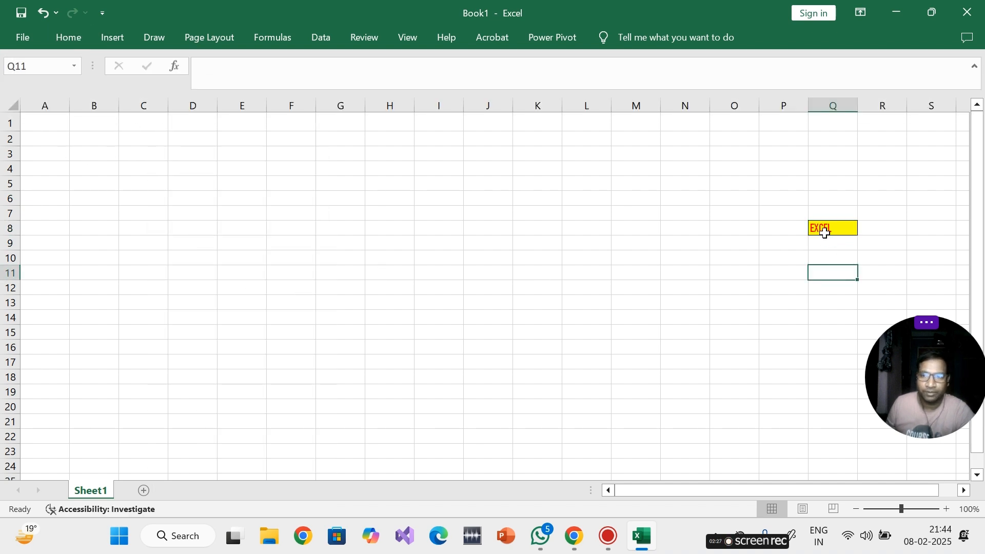
# - Enter the number 129000 in cell K7
pyautogui.click(825, 230)
pyautogui.click(73, 45)
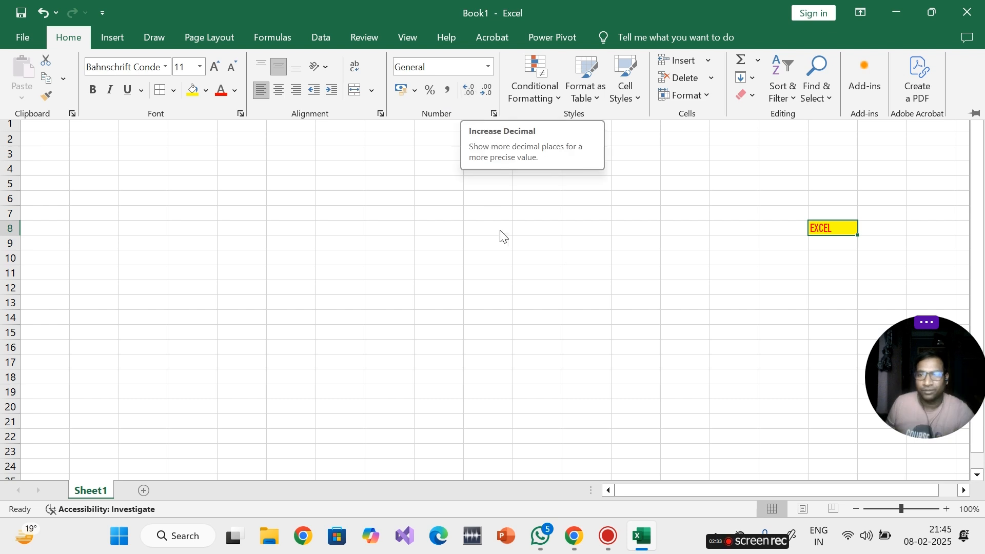
pyautogui.click(563, 216)
pyautogui.click(556, 214)
pyautogui.write('129000')
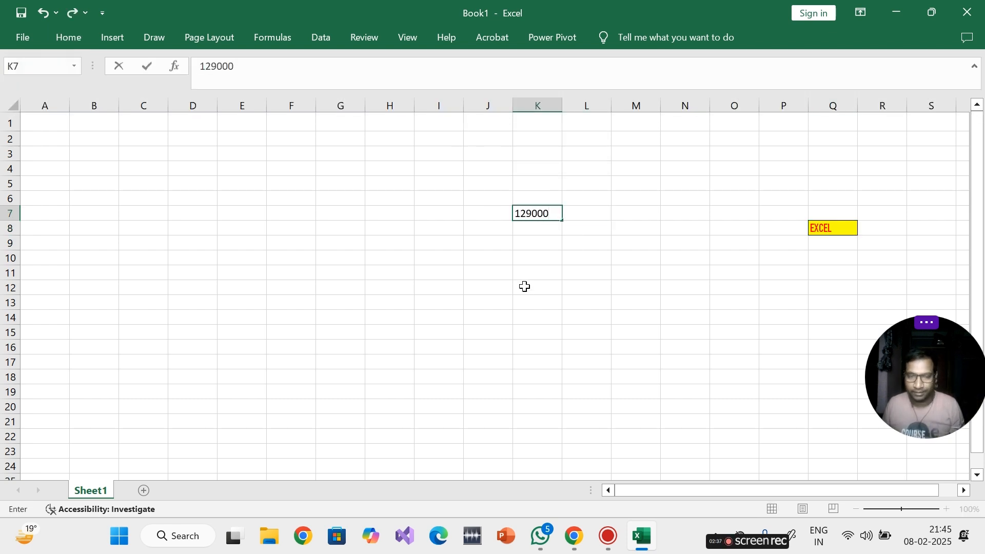
pyautogui.press('Return')
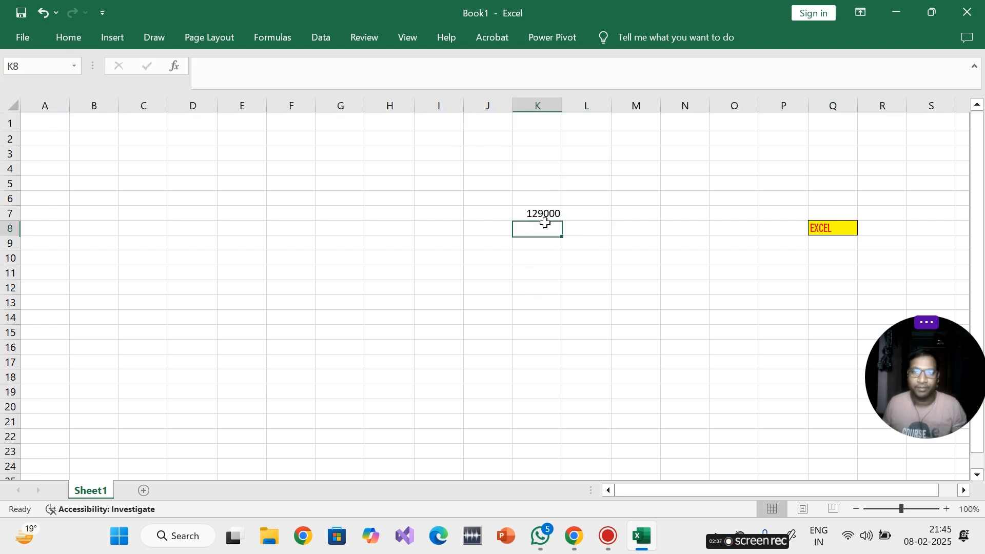
# - Add two decimal places to the number in cell K7 and remove both again
pyautogui.click(535, 214)
pyautogui.click(68, 39)
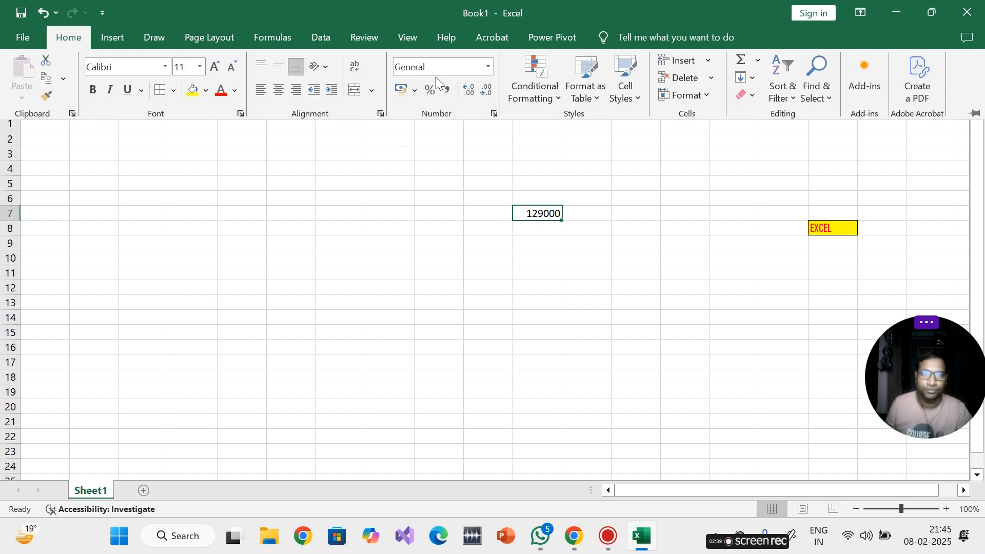
pyautogui.click(470, 92)
pyautogui.click(470, 92)
pyautogui.click(492, 95)
pyautogui.click(491, 95)
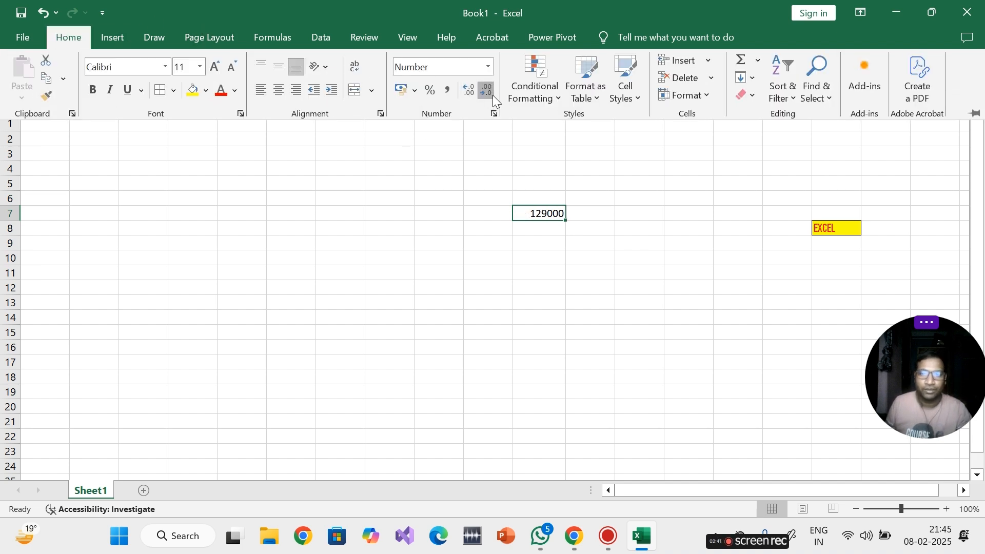
# - Delete the number from cell K7
pyautogui.click(546, 211)
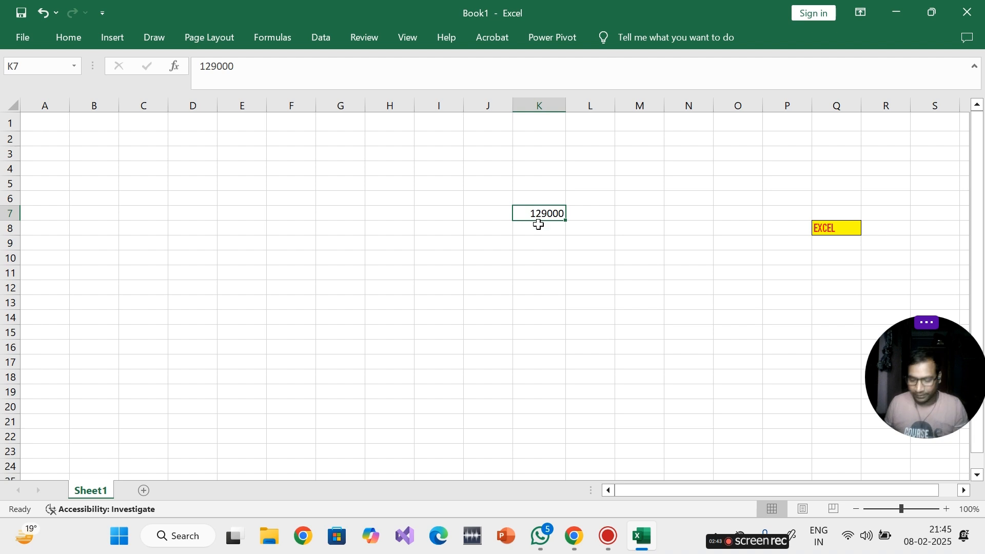
pyautogui.press('BackSpace')
pyautogui.click(774, 257)
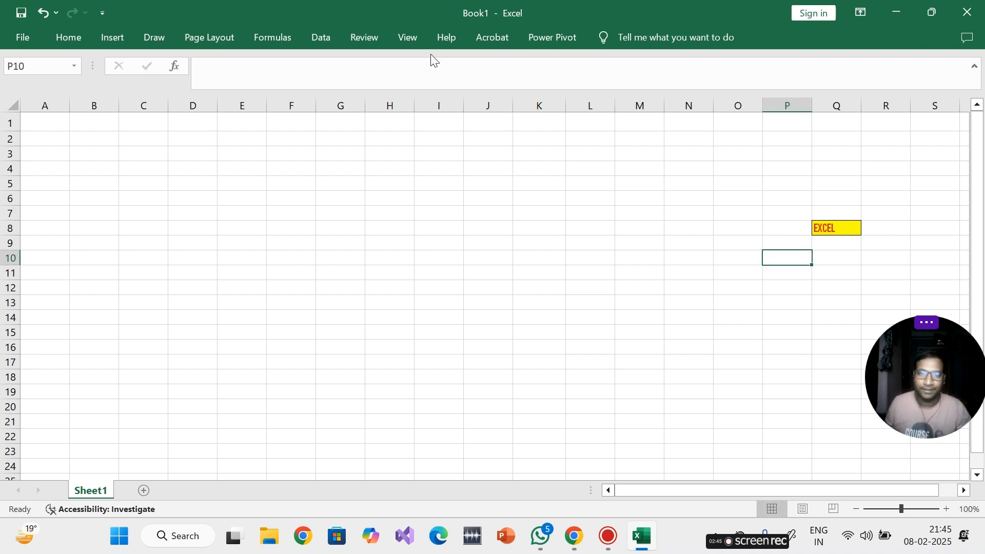
pyautogui.click(71, 39)
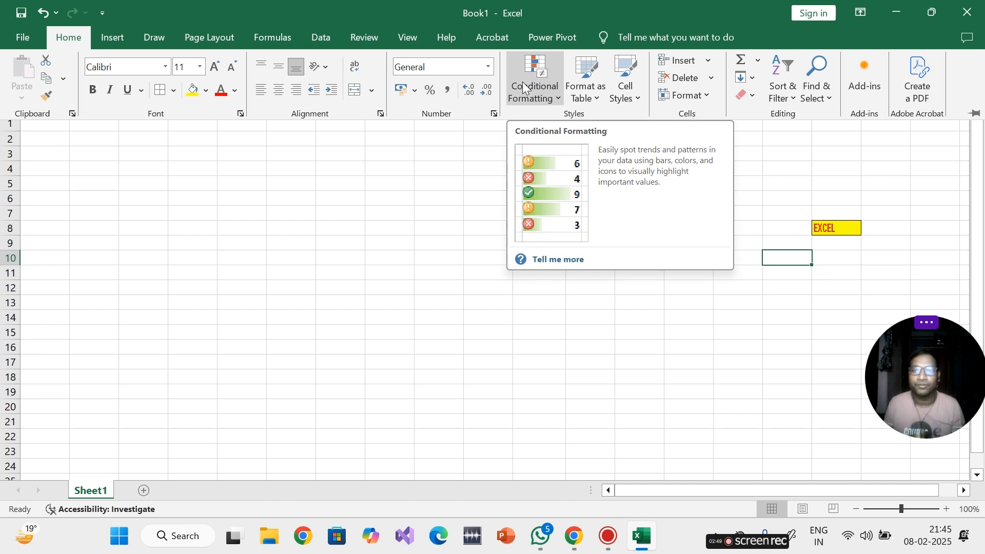
pyautogui.click(522, 81)
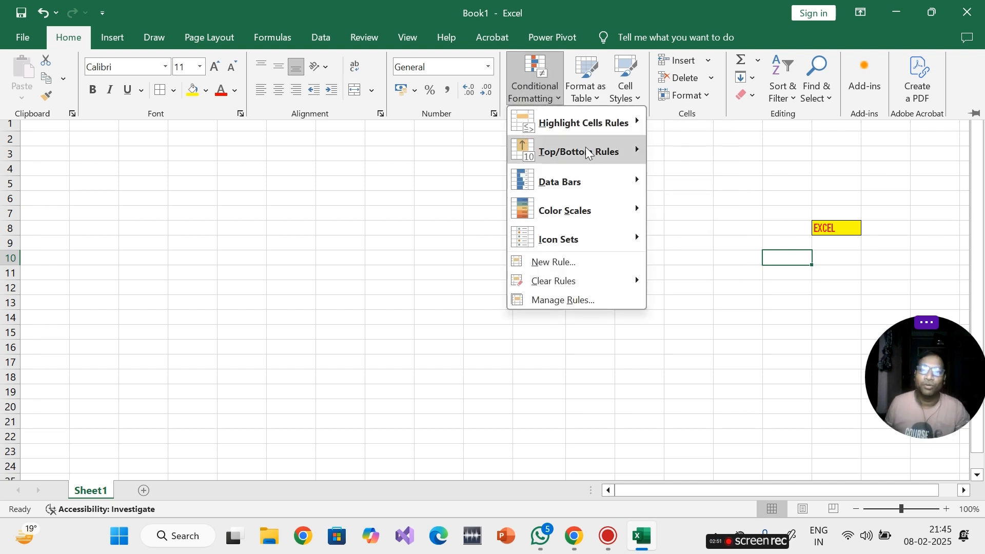
pyautogui.moveTo(583, 128)
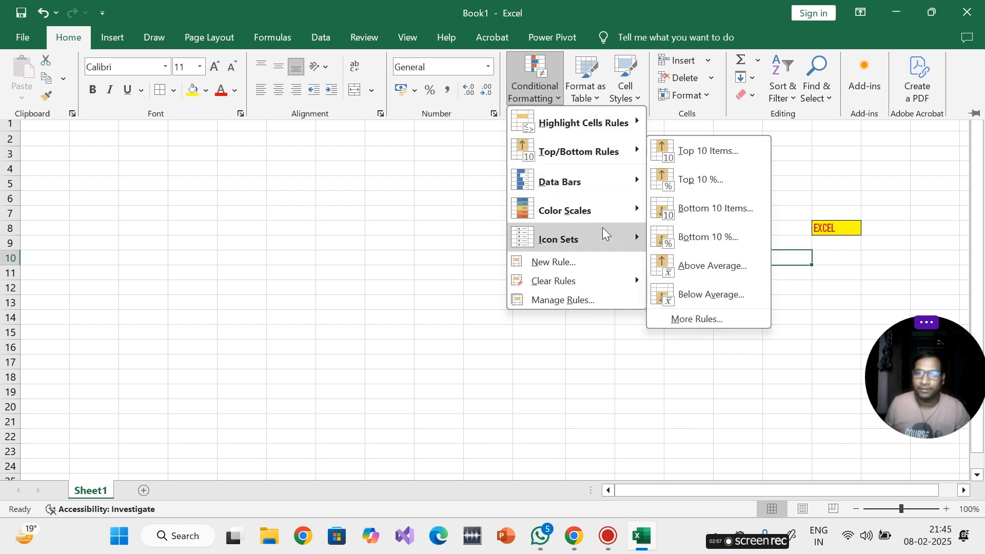
pyautogui.click(382, 254)
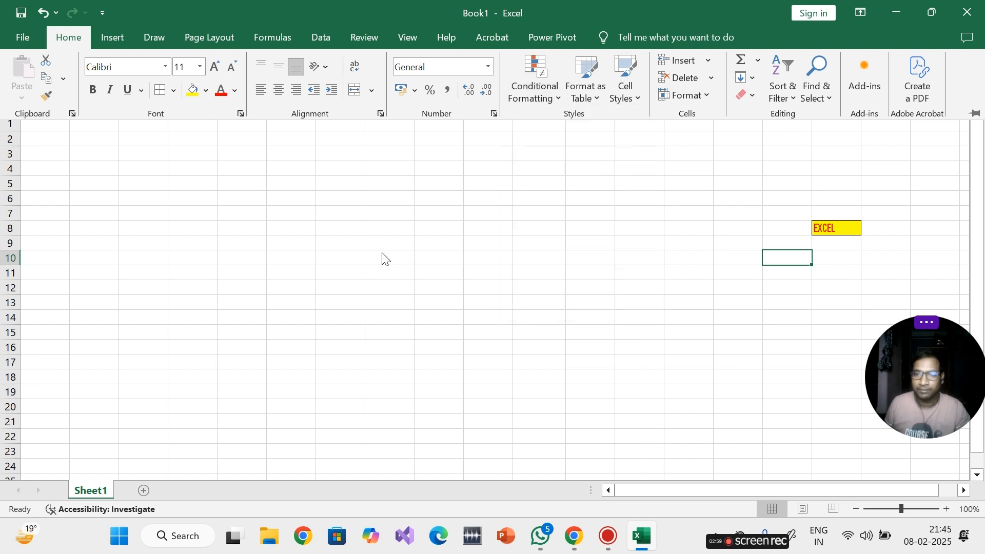
pyautogui.click(838, 229)
pyautogui.click(838, 230)
# - Enter the number 5 in cell I8
pyautogui.click(418, 233)
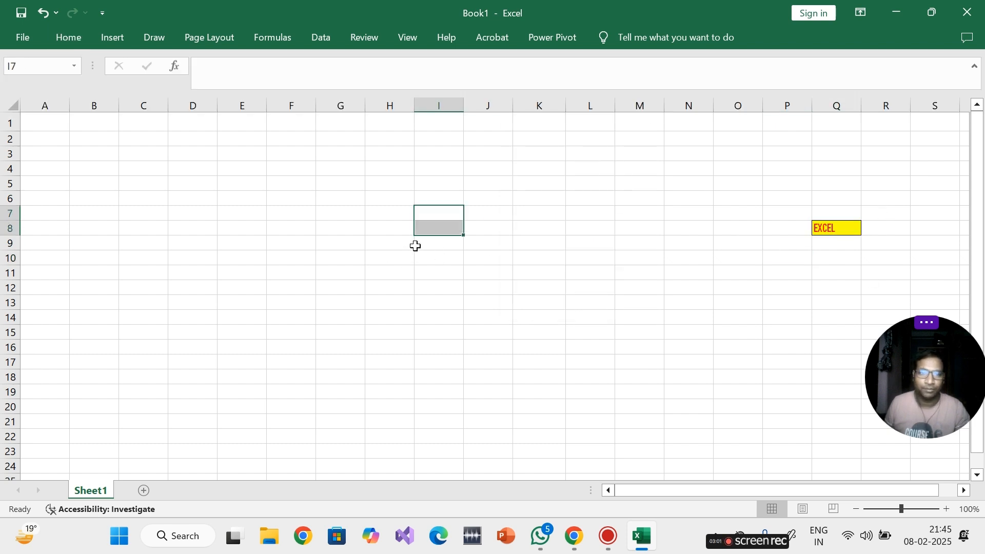
pyautogui.write('5')
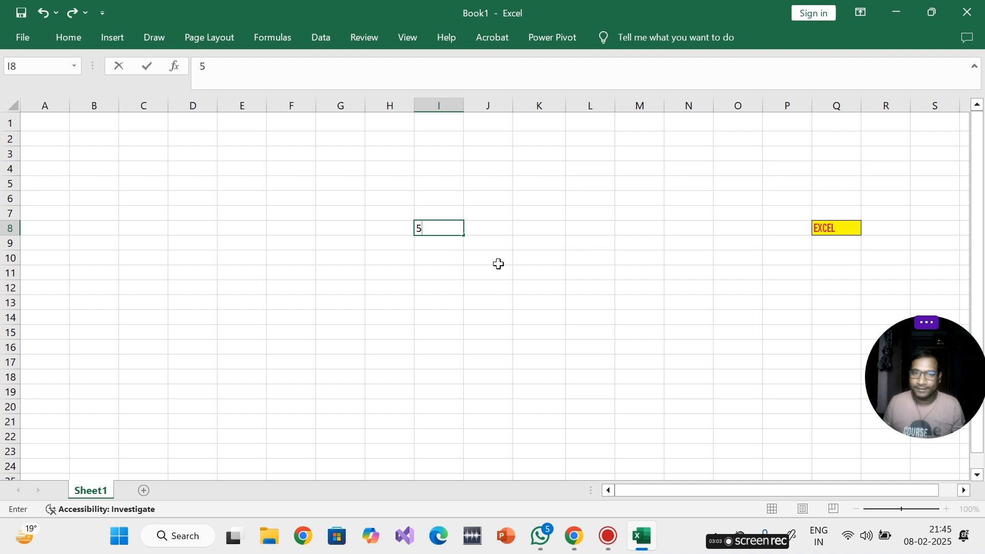
pyautogui.click(498, 264)
# - Add an Equal To conditional formatting rule for 5 to cell I8, using Light Red Fill with Dark Red Text
pyautogui.click(432, 228)
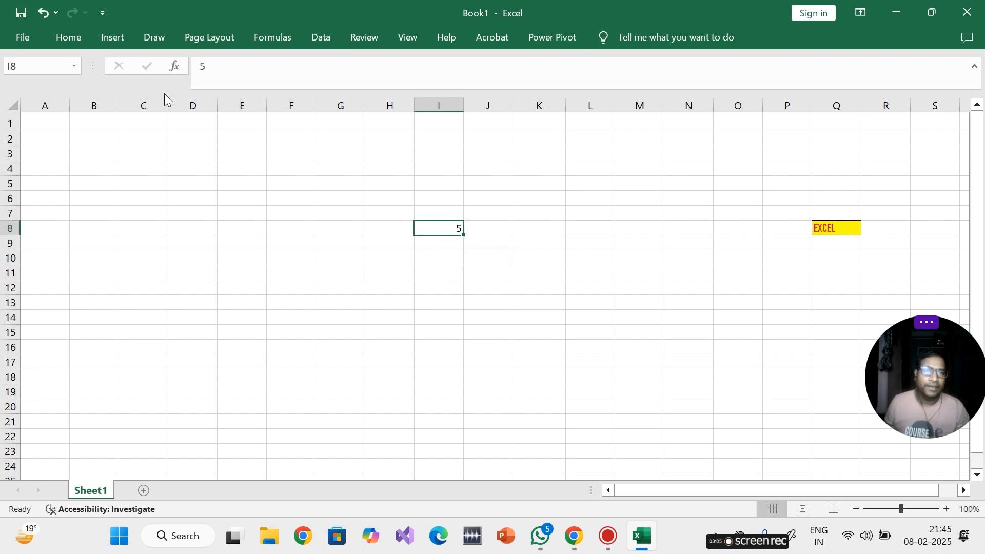
pyautogui.click(71, 37)
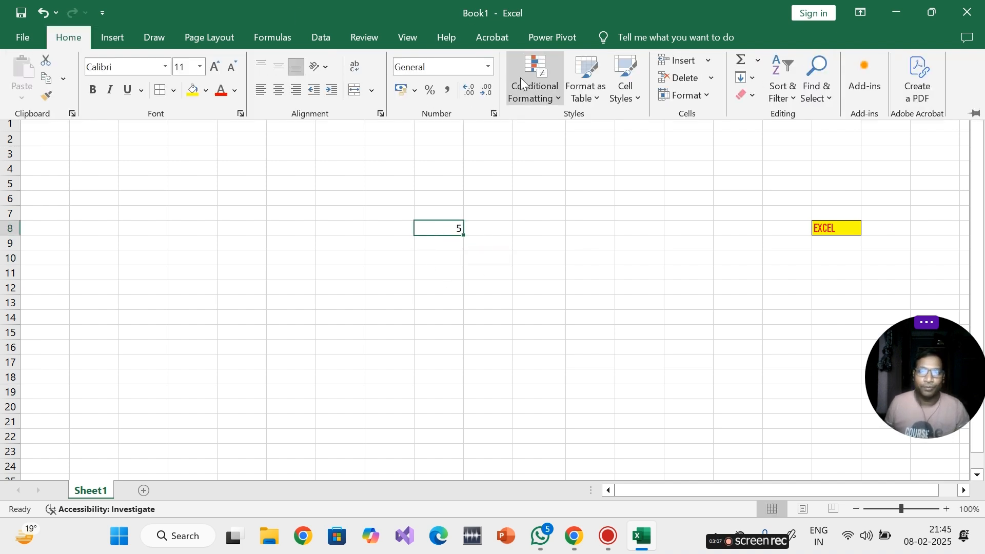
pyautogui.click(530, 94)
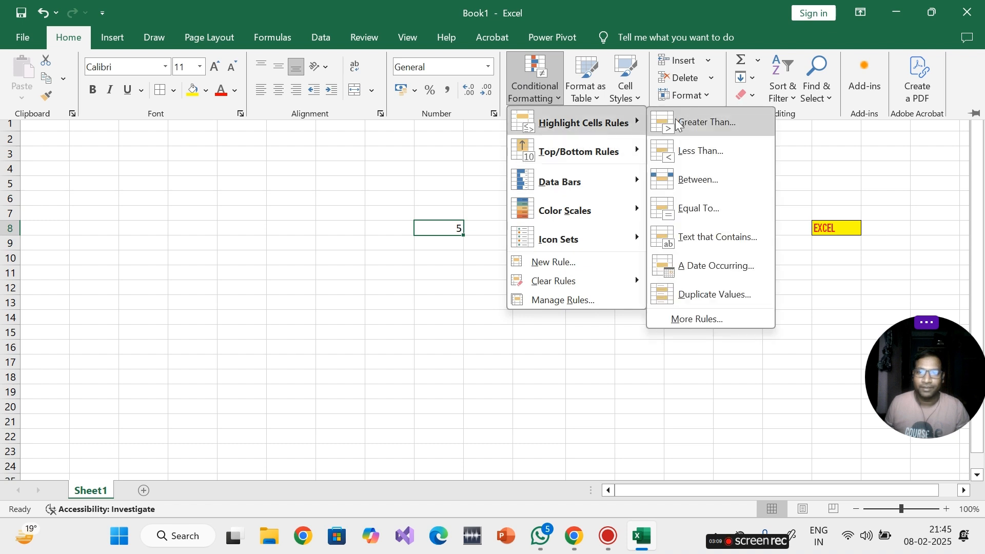
pyautogui.click(699, 208)
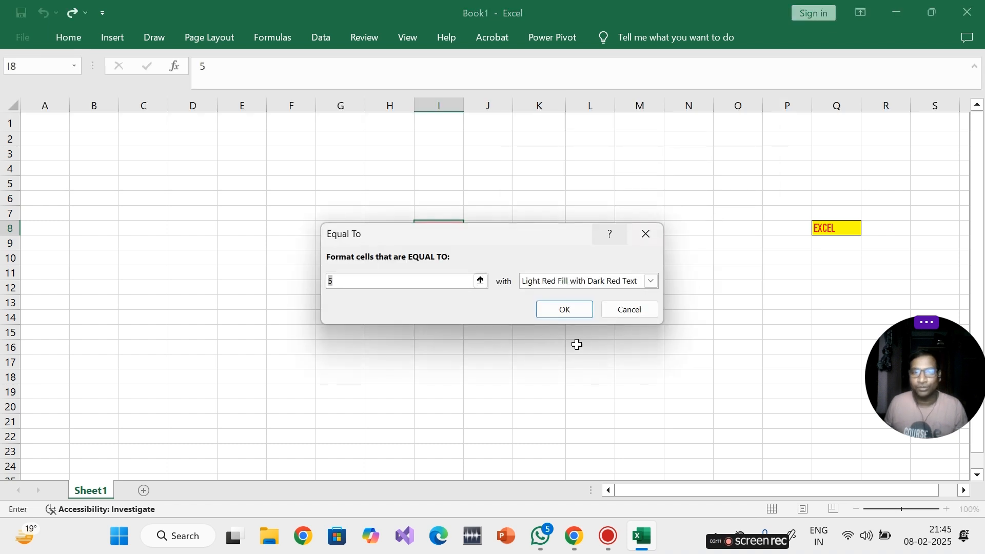
pyautogui.click(560, 311)
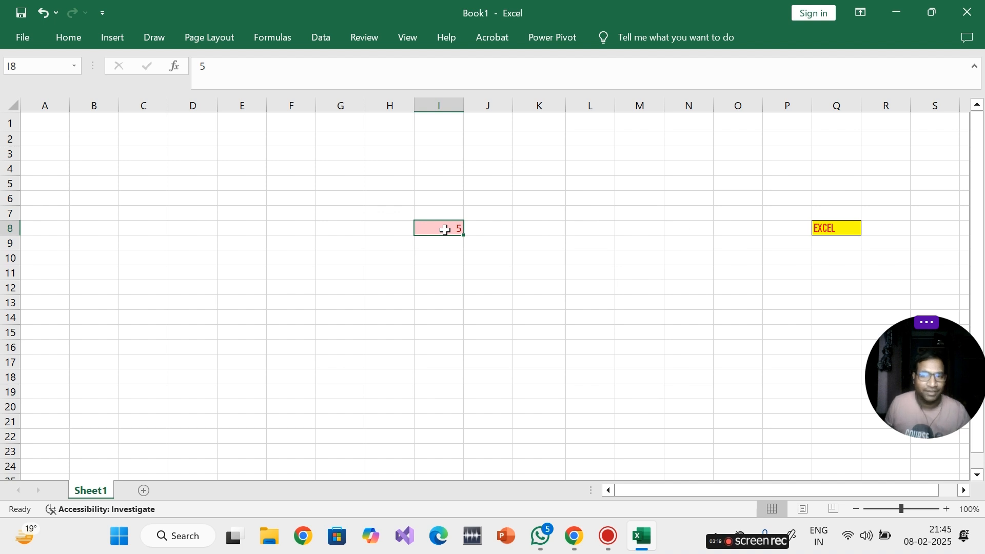
# - Add a Greater Than conditional formatting rule for 10 to cell I8, alongside the existing Equal To rule
pyautogui.click(69, 36)
pyautogui.click(528, 82)
pyautogui.moveTo(566, 121)
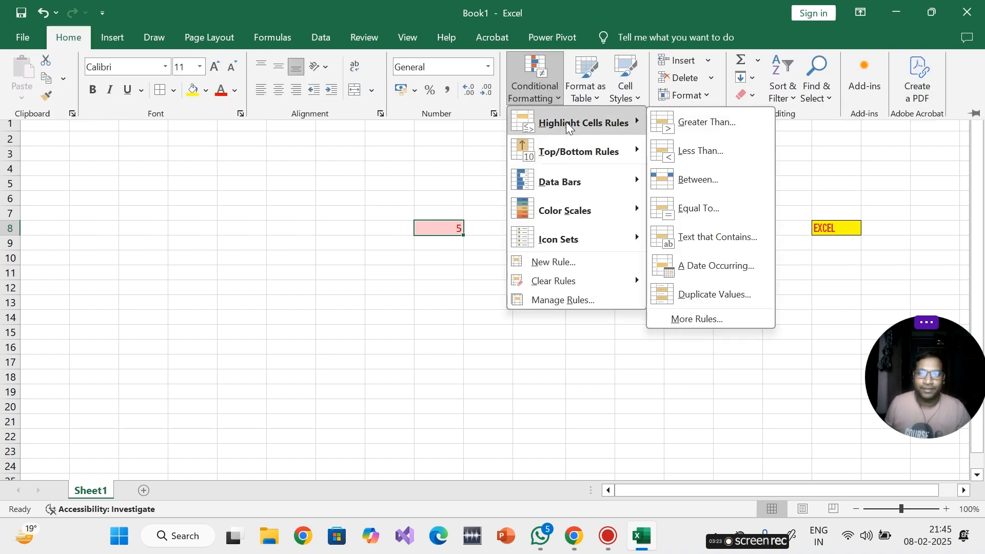
pyautogui.click(713, 123)
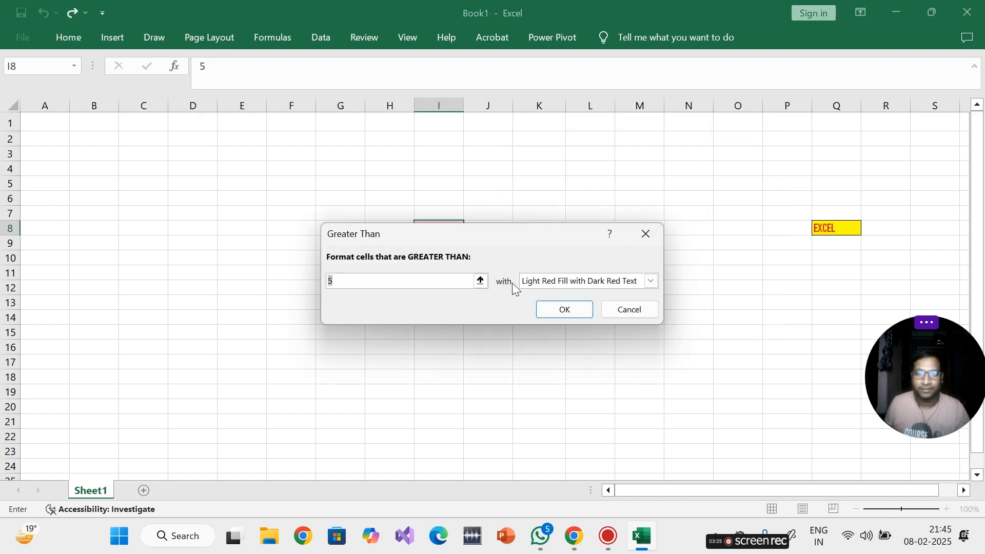
pyautogui.write('10')
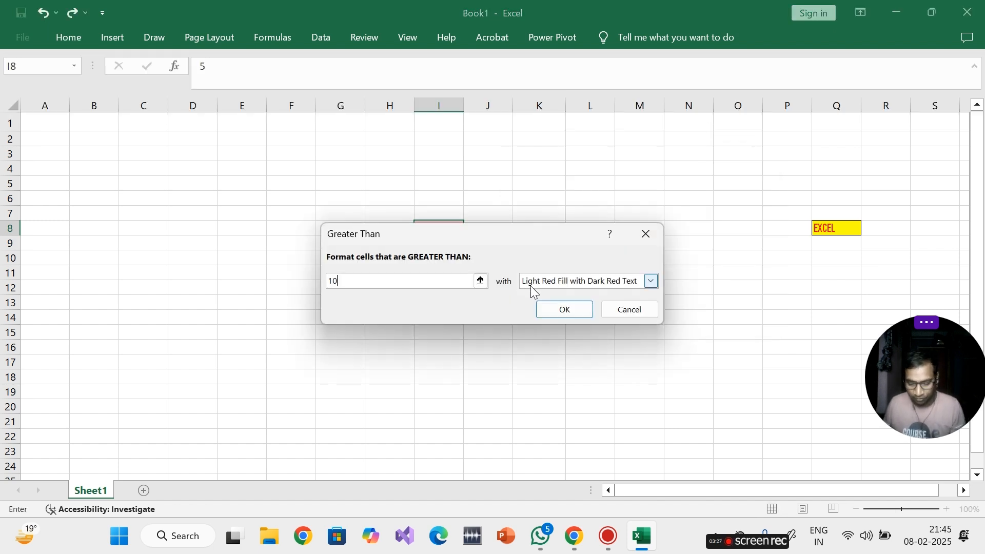
pyautogui.click(568, 308)
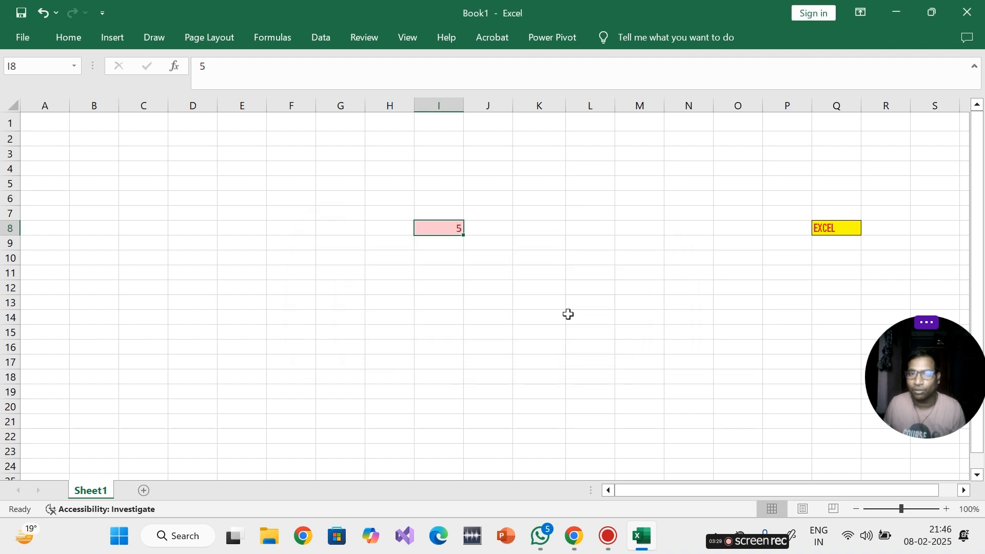
pyautogui.click(560, 293)
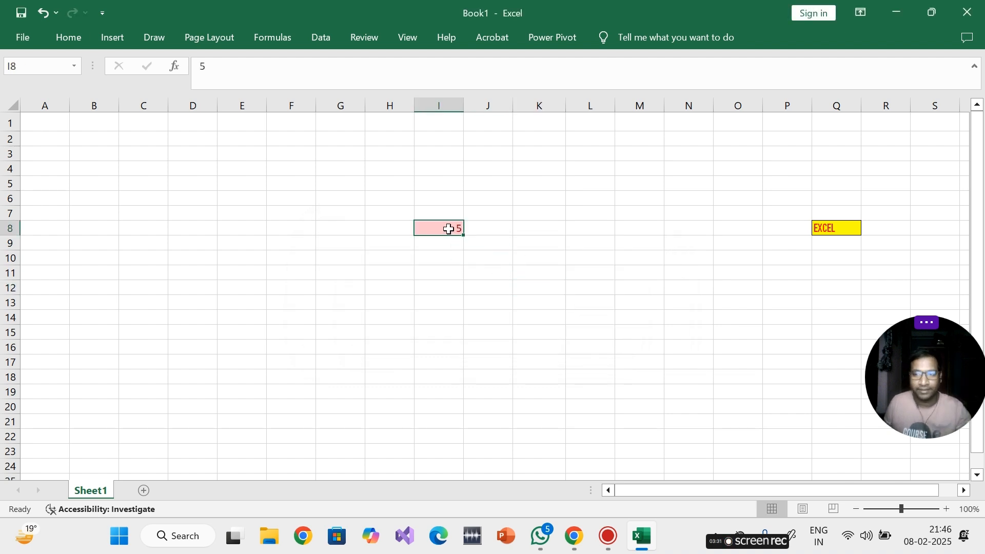
# - Clear the conditional formatting rules from cell I8
pyautogui.click(80, 43)
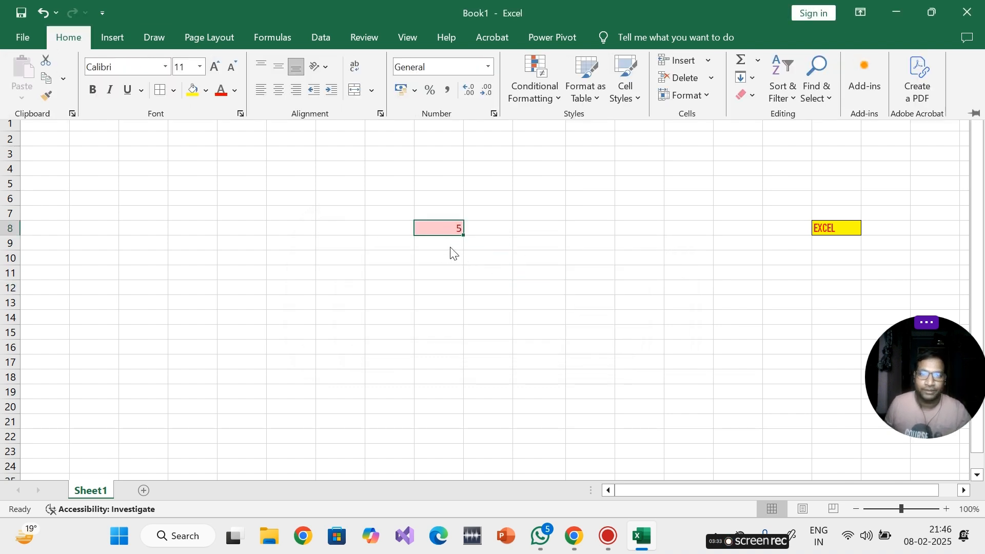
pyautogui.click(446, 228)
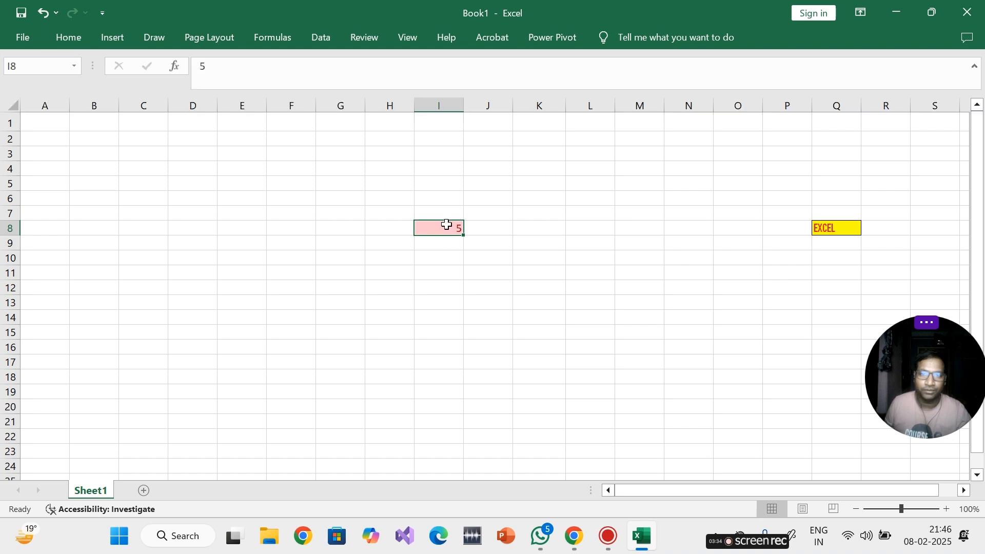
pyautogui.click(78, 31)
pyautogui.click(528, 96)
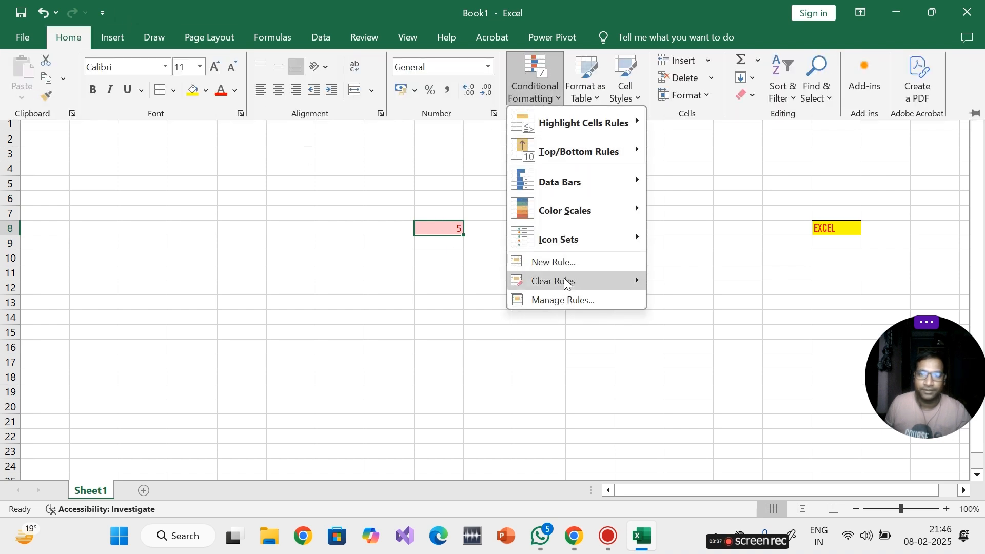
pyautogui.moveTo(590, 282)
pyautogui.click(712, 281)
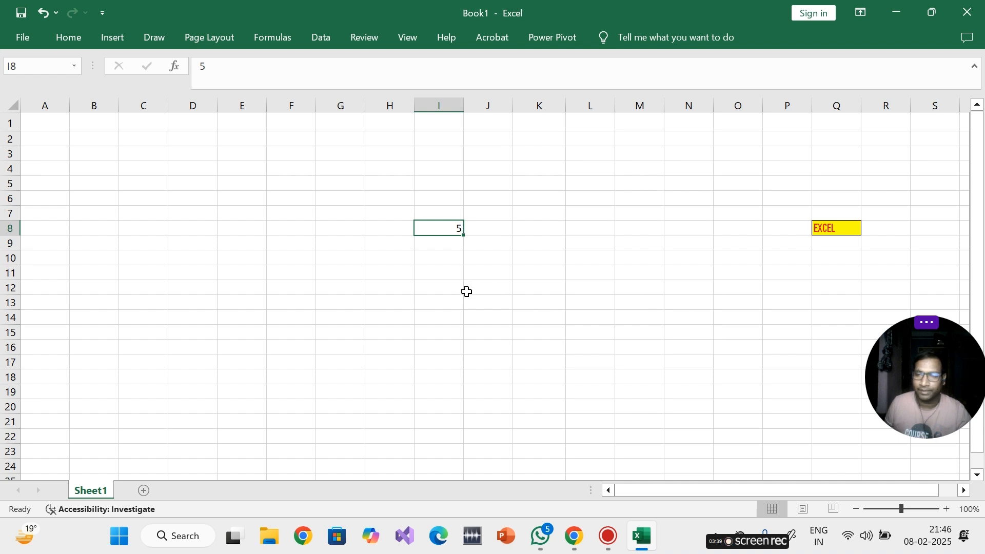
# - Highlight cell I8 with Light Red Fill with Dark Red Text when its value is greater than 10
pyautogui.click(420, 288)
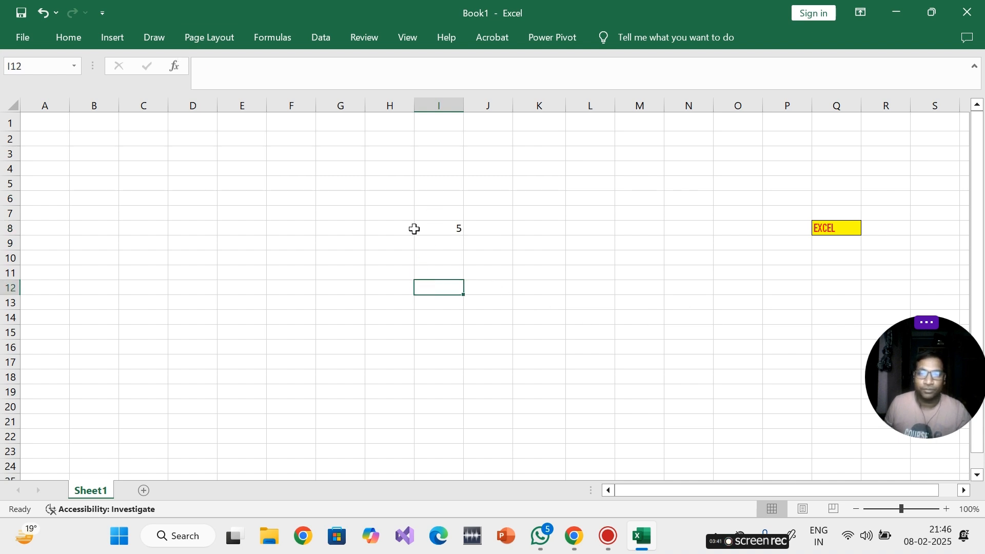
pyautogui.click(431, 231)
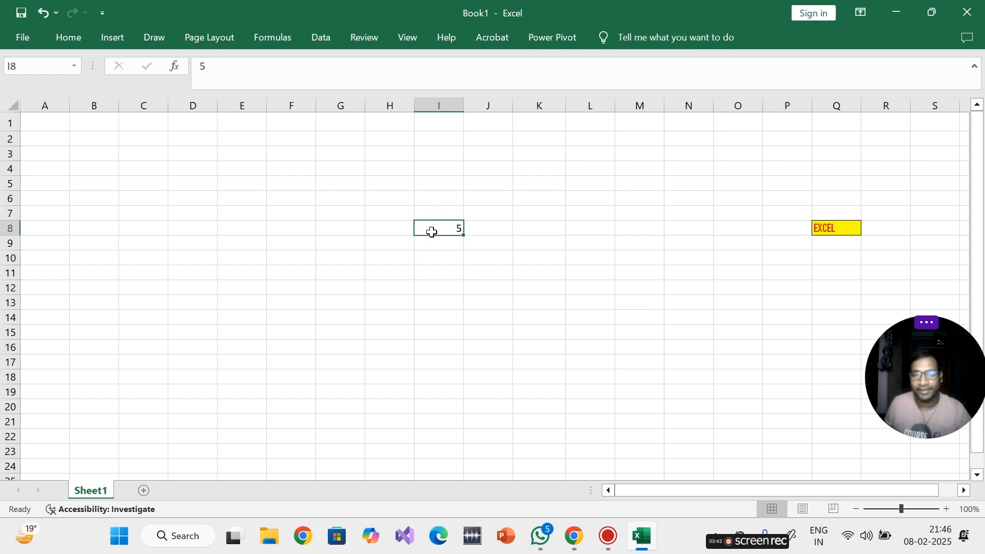
pyautogui.click(72, 42)
pyautogui.click(534, 88)
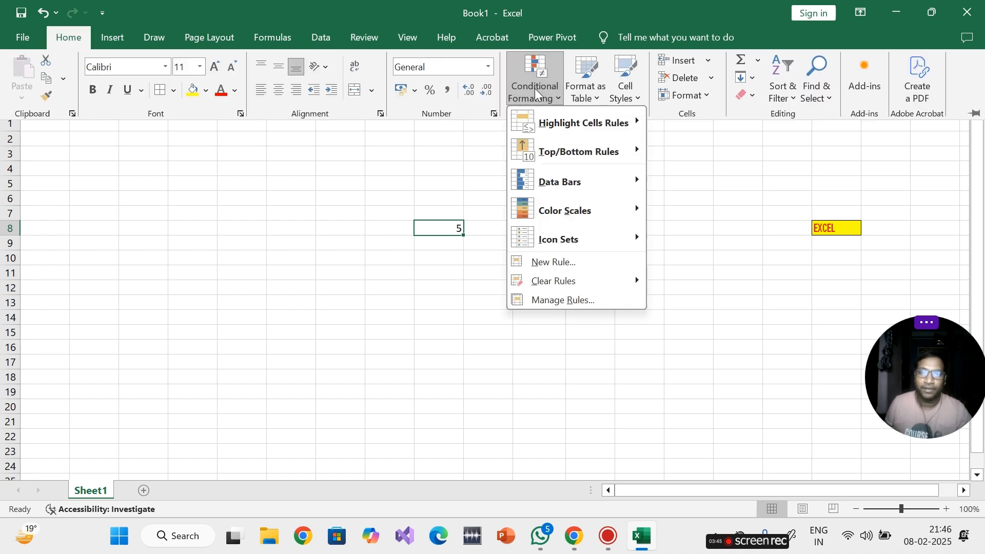
pyautogui.moveTo(567, 130)
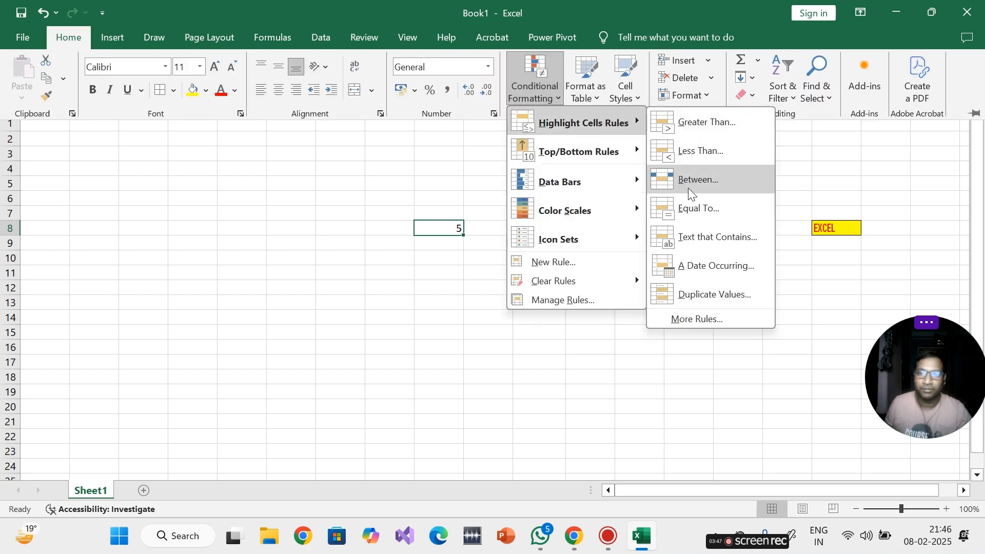
pyautogui.click(723, 122)
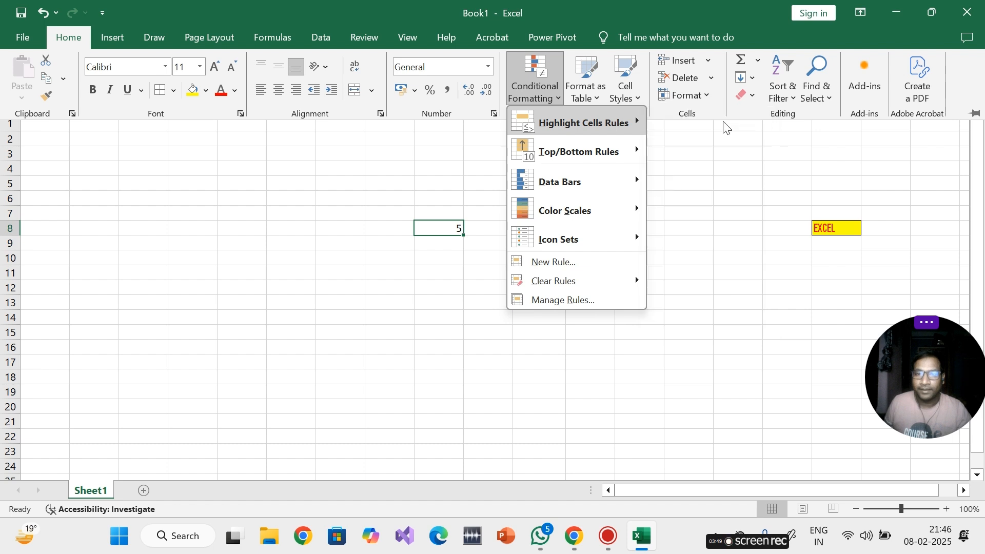
pyautogui.write('10')
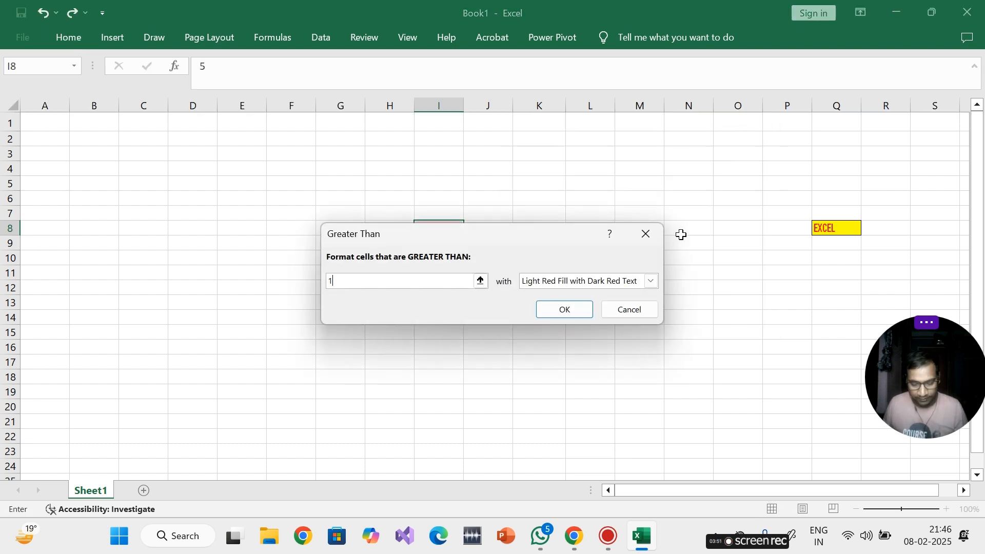
pyautogui.click(575, 315)
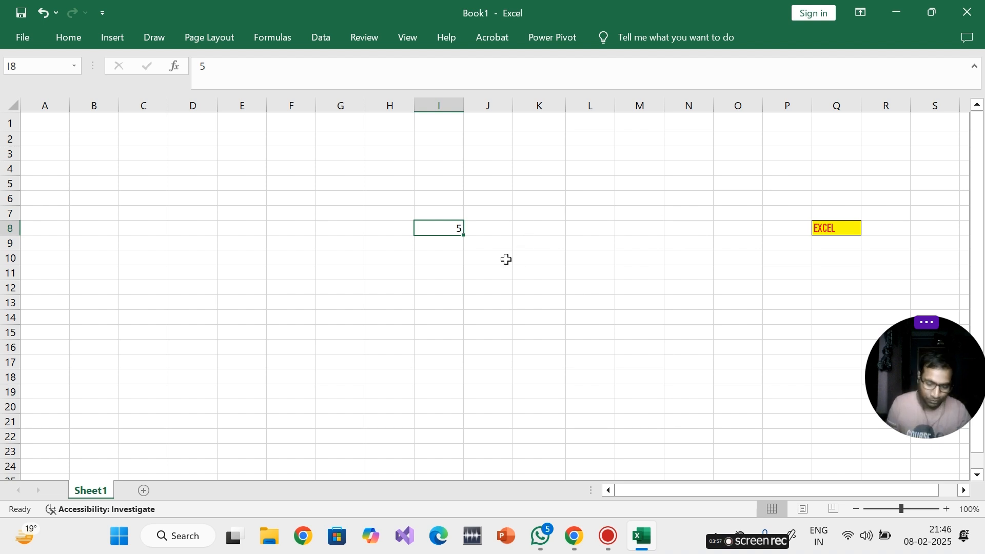
# - Set the value of cell I8 to 15 to test the Greater Than rule
pyautogui.write('1')
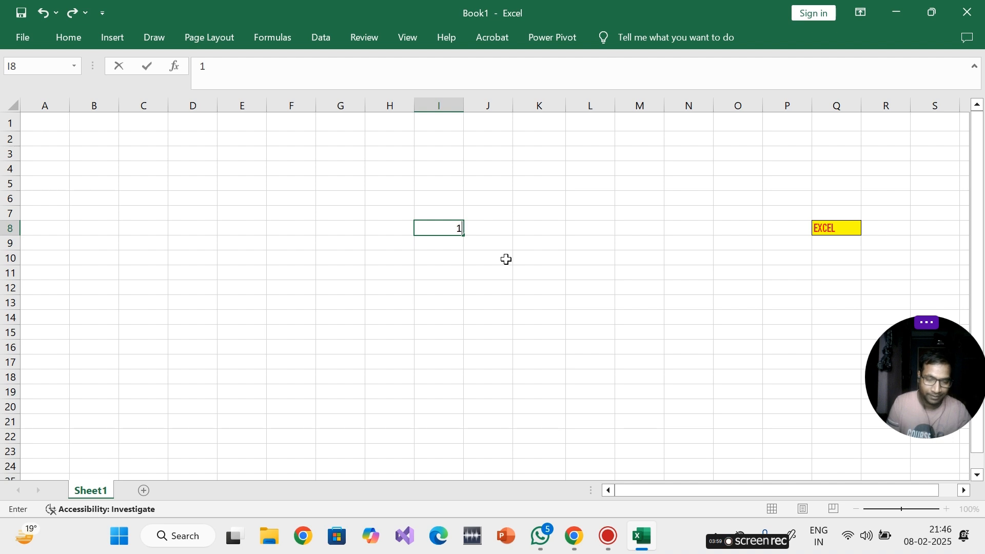
pyautogui.press('Return')
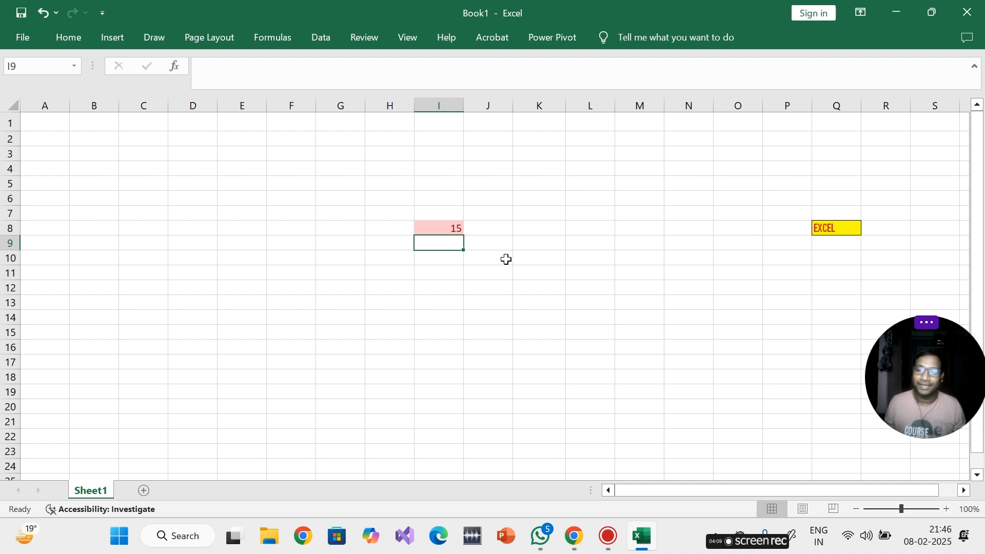
pyautogui.press('Up')
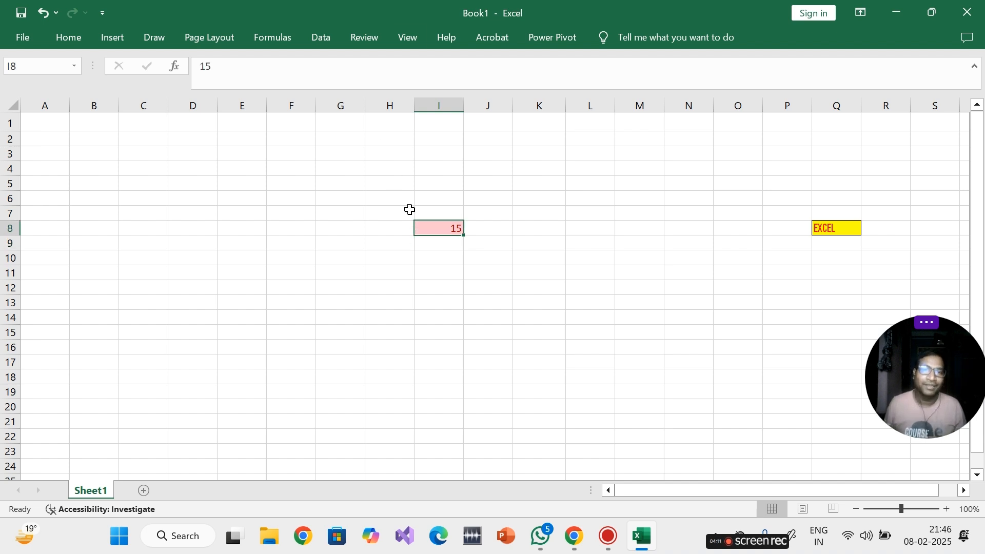
pyautogui.click(453, 281)
pyautogui.click(502, 284)
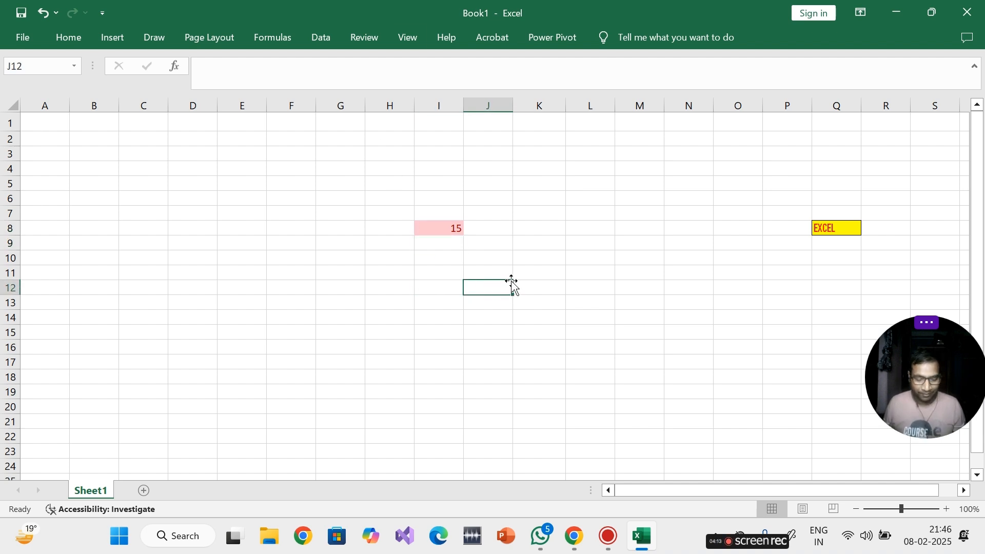
# - Enter the value 20 in cell J12 as a new sample for conditional formatting
pyautogui.write('20')
pyautogui.click(510, 344)
pyautogui.click(488, 288)
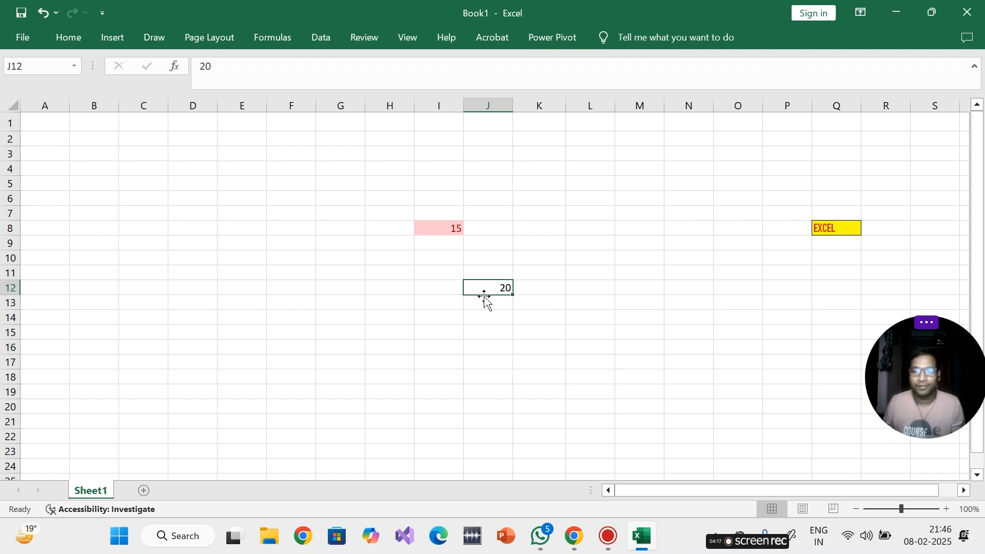
# - Begin a Less Than highlight rule for cell J12 with the threshold 40 and a custom format
pyautogui.click(82, 40)
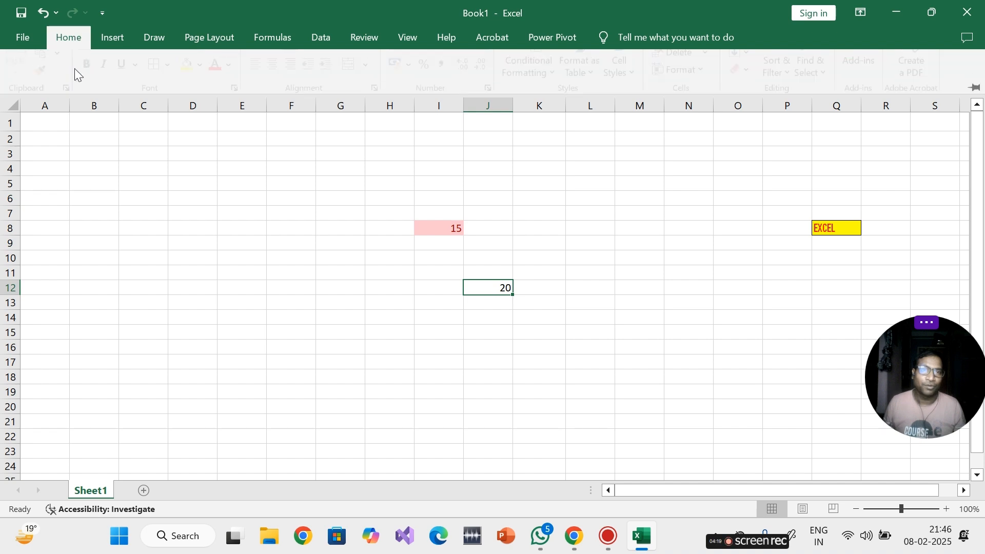
pyautogui.click(536, 92)
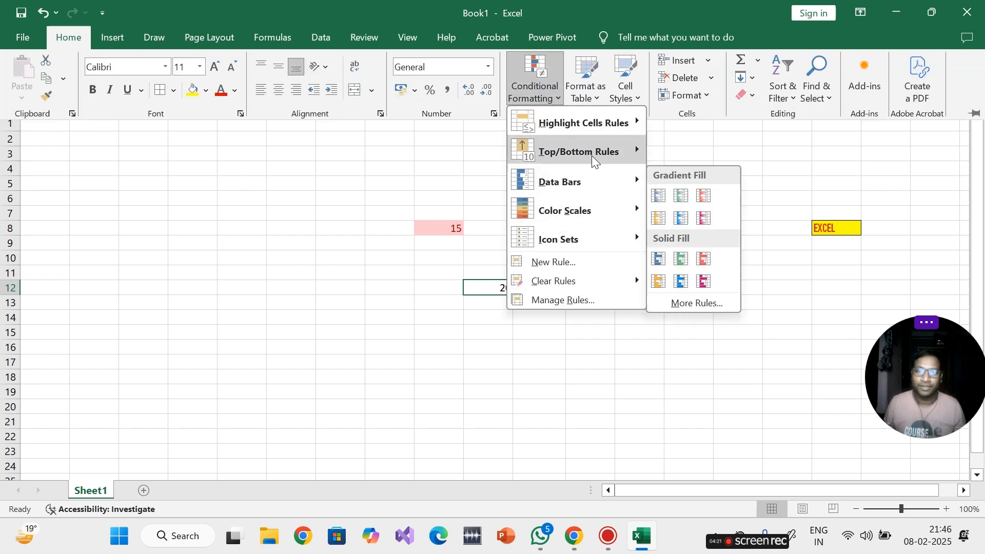
pyautogui.moveTo(581, 129)
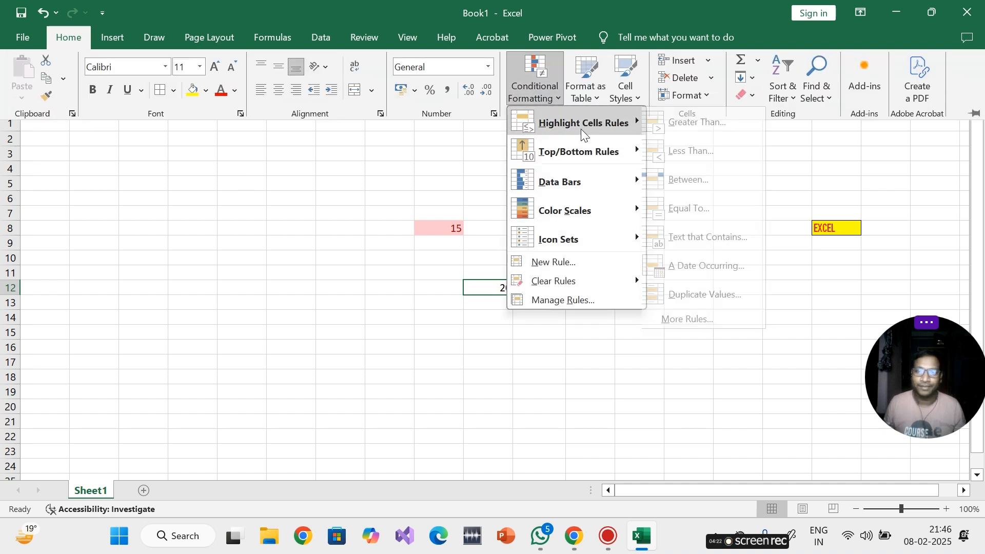
pyautogui.click(710, 152)
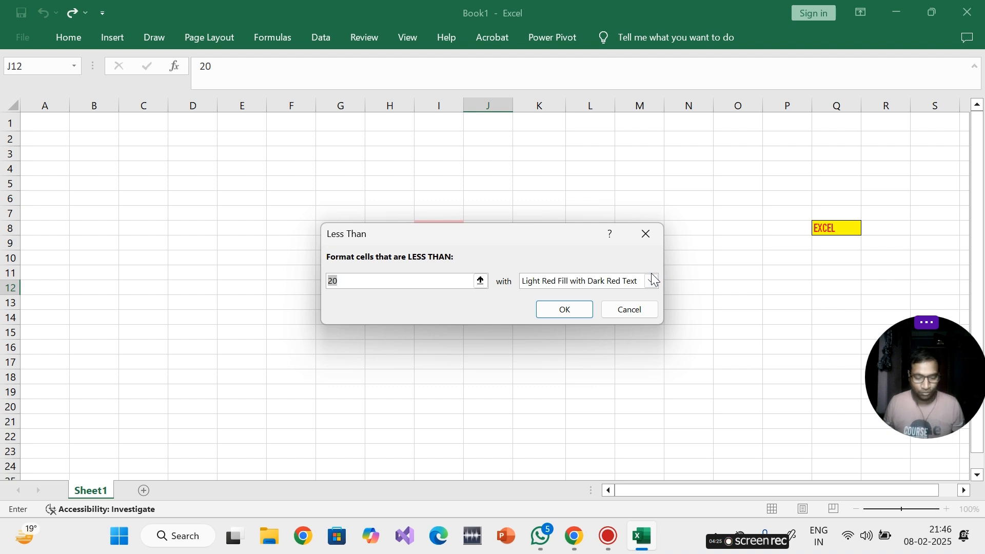
pyautogui.write('40')
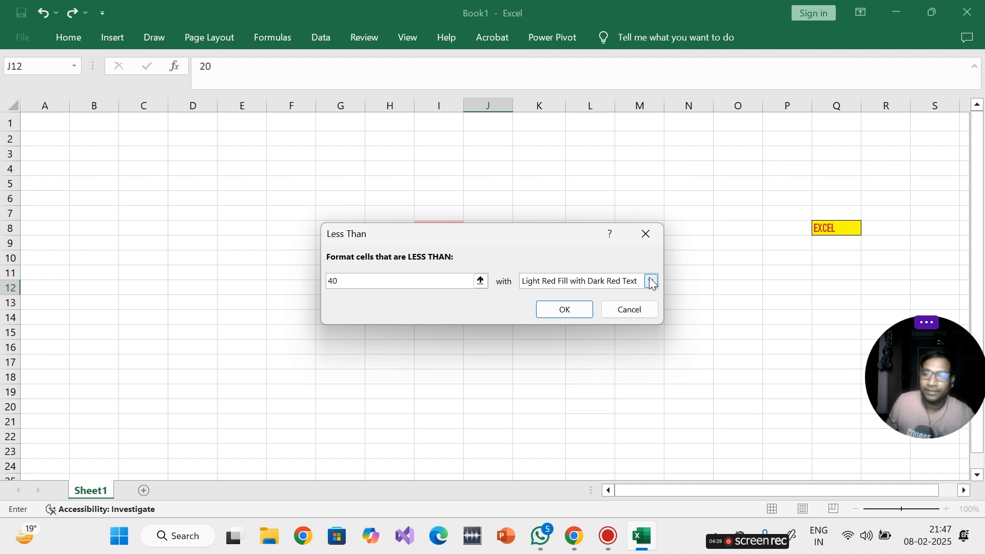
pyautogui.click(652, 283)
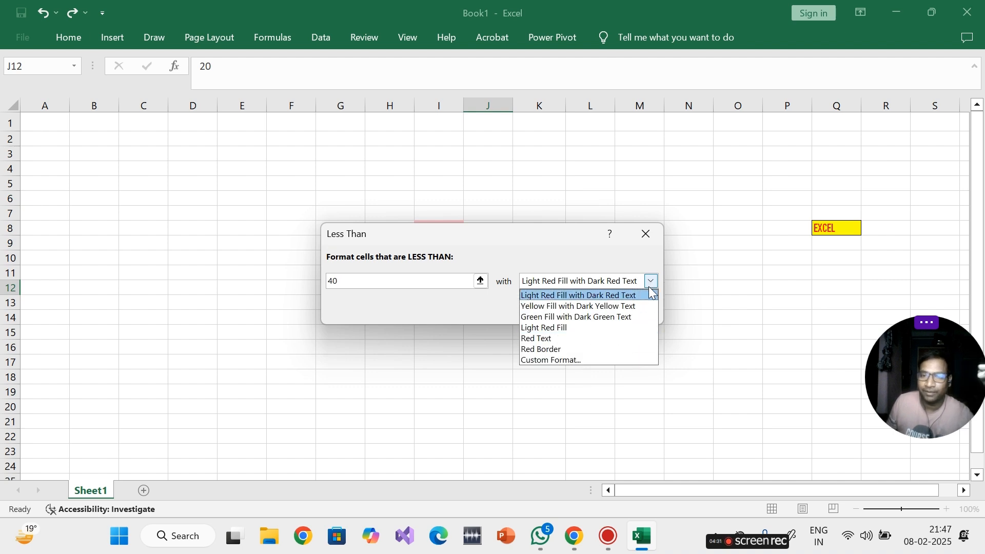
pyautogui.click(650, 285)
pyautogui.click(649, 286)
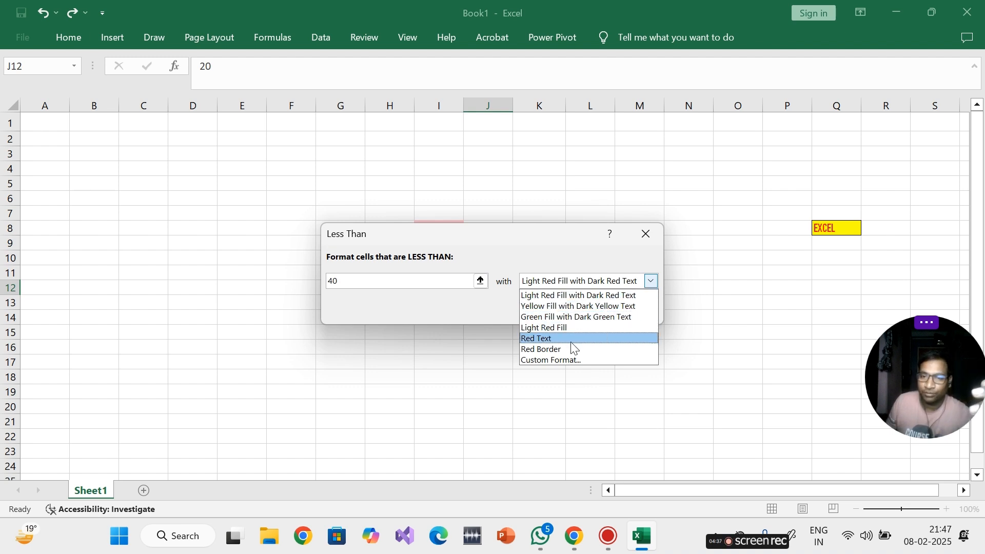
pyautogui.click(563, 359)
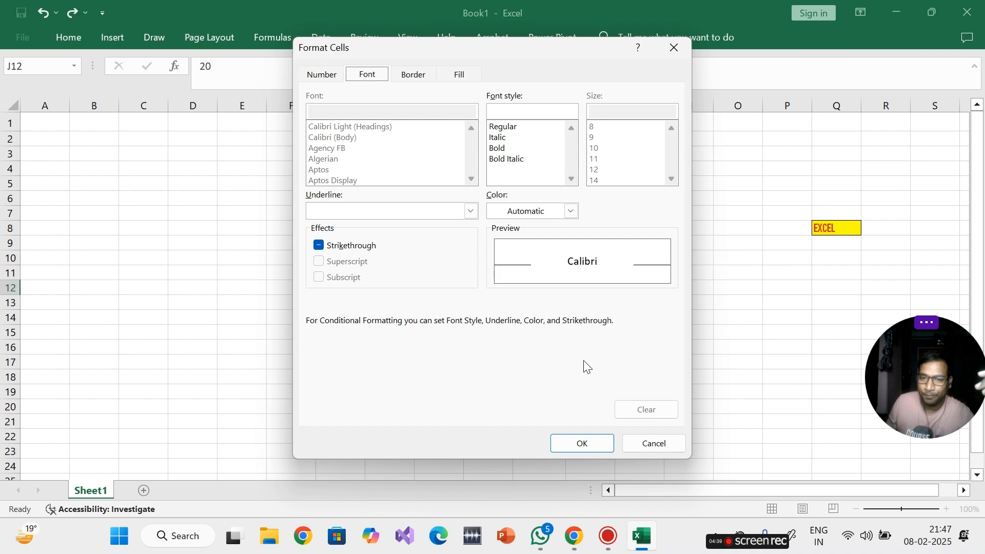
# - Give the Less Than rule's custom format a light blue background fill
pyautogui.moveTo(567, 51); pyautogui.dragTo(689, 118)
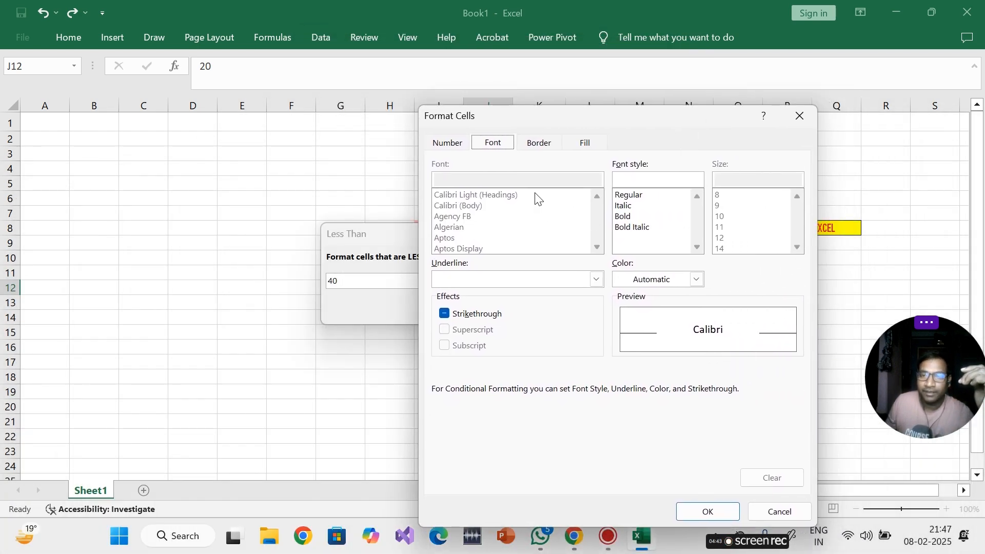
pyautogui.click(584, 147)
pyautogui.click(547, 149)
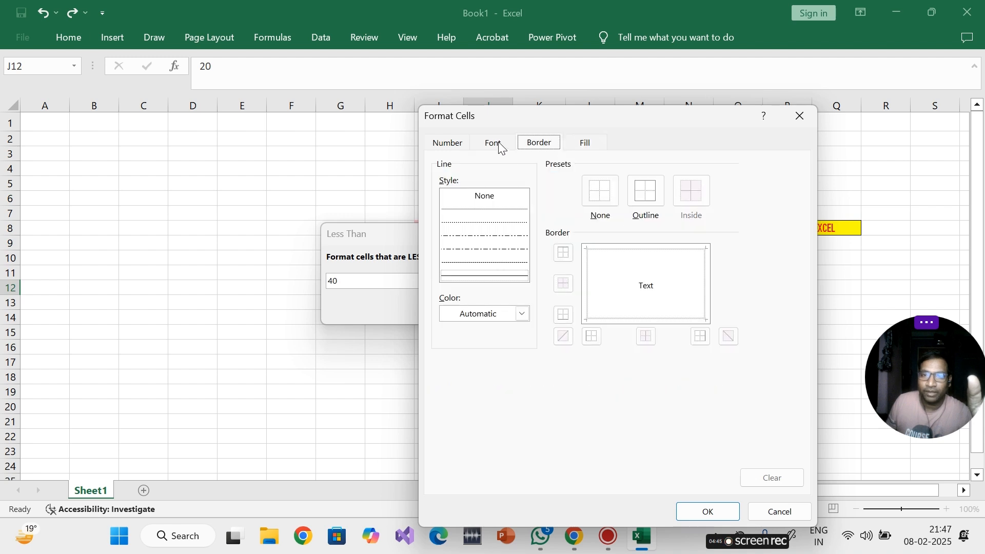
pyautogui.click(498, 147)
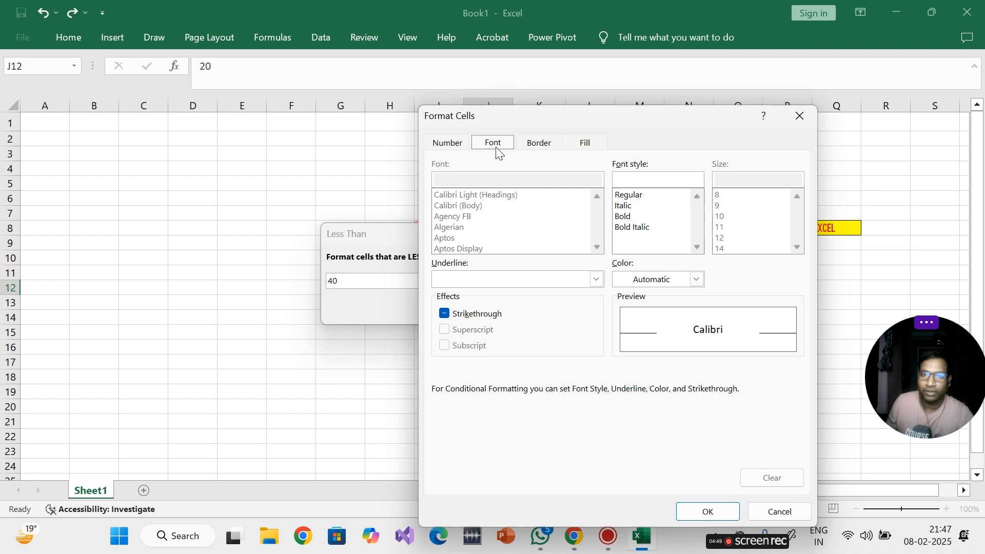
pyautogui.click(544, 145)
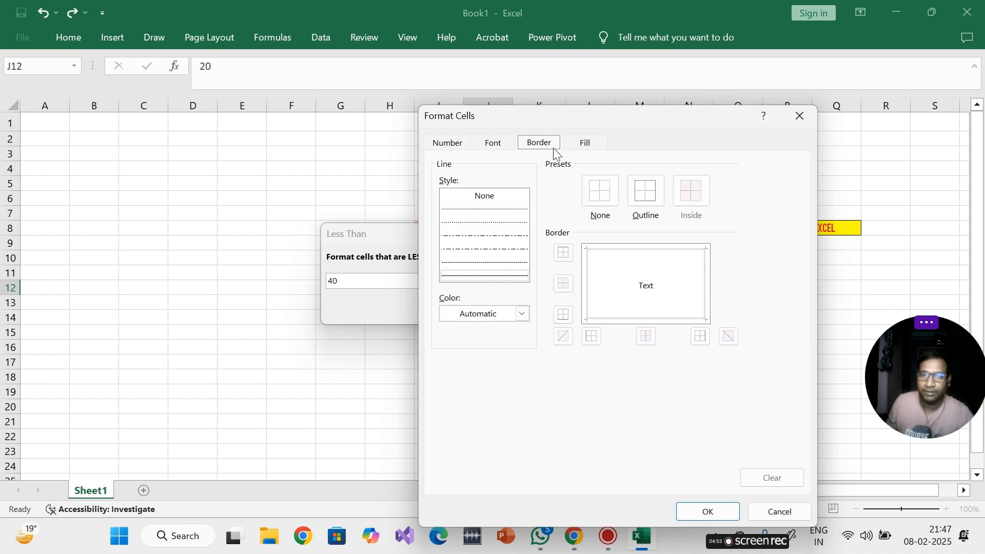
pyautogui.click(450, 146)
pyautogui.click(588, 146)
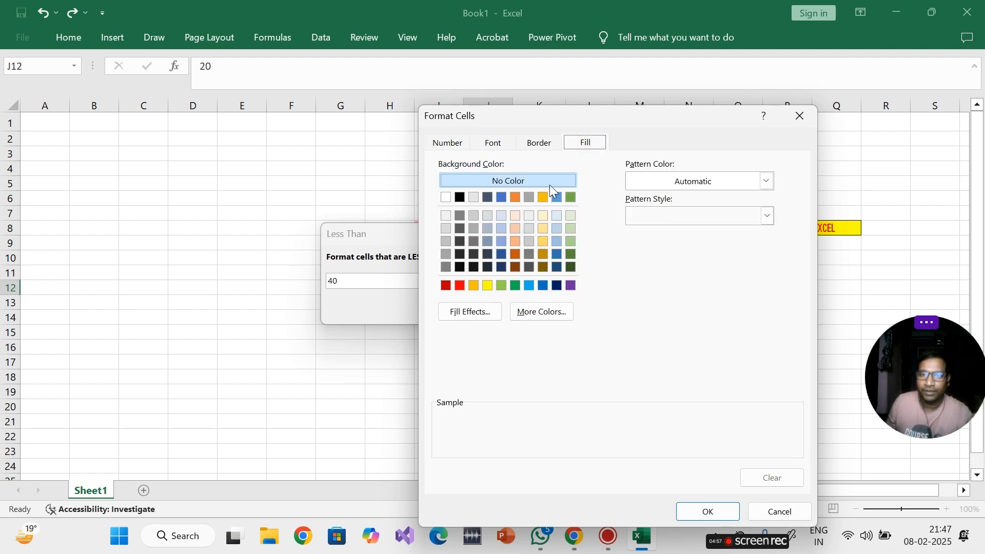
pyautogui.click(531, 286)
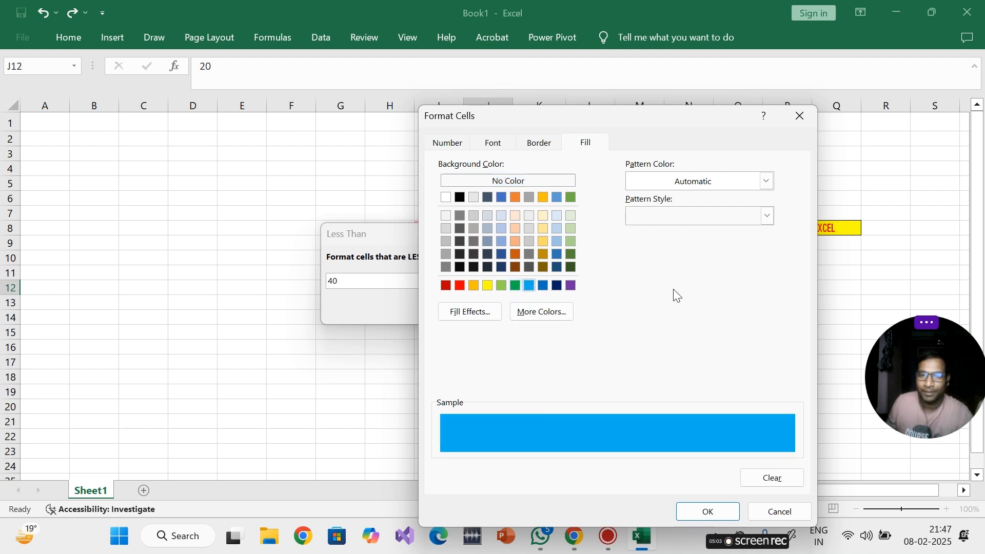
pyautogui.click(709, 509)
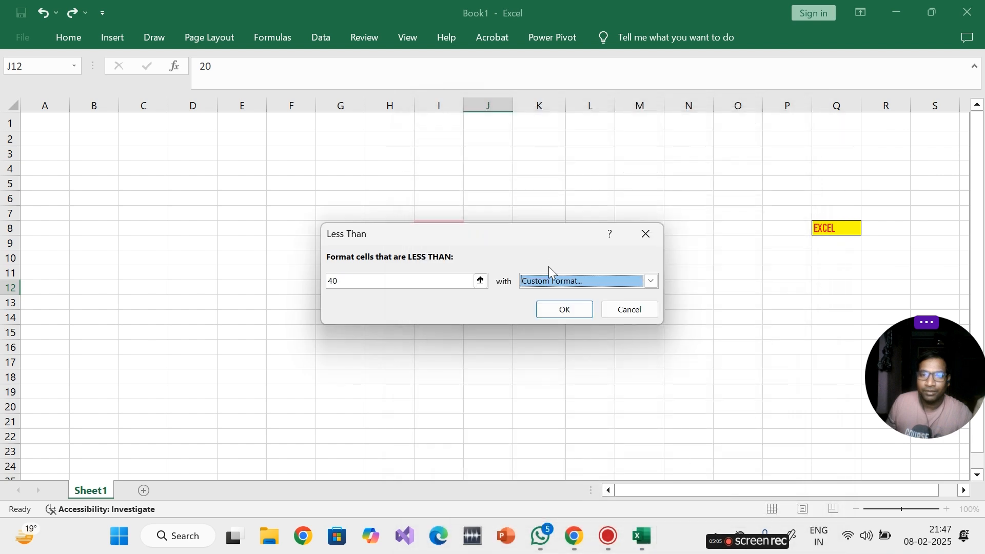
# - Set the custom format's font colour to red and apply the Less Than rule to cell J12
pyautogui.click(632, 286)
pyautogui.click(571, 364)
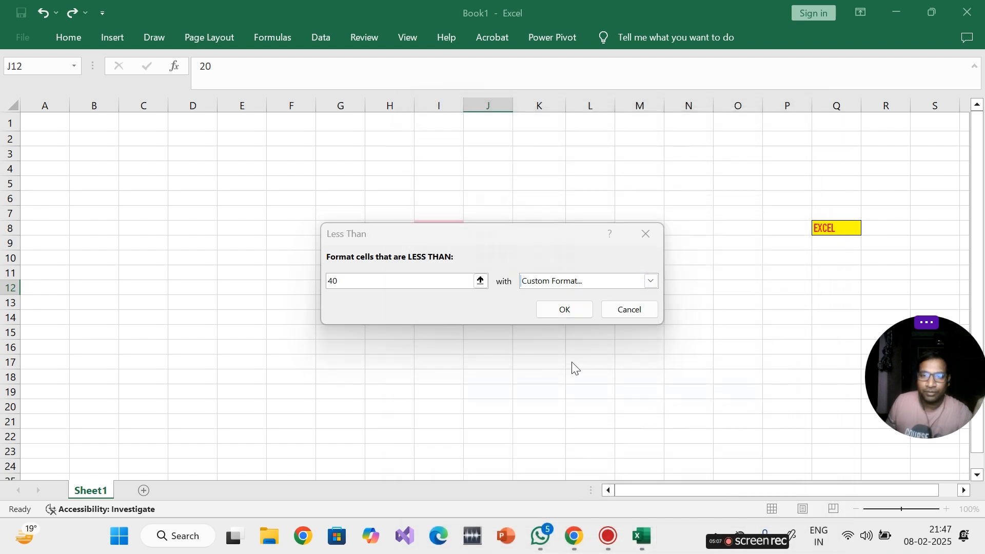
pyautogui.click(493, 128)
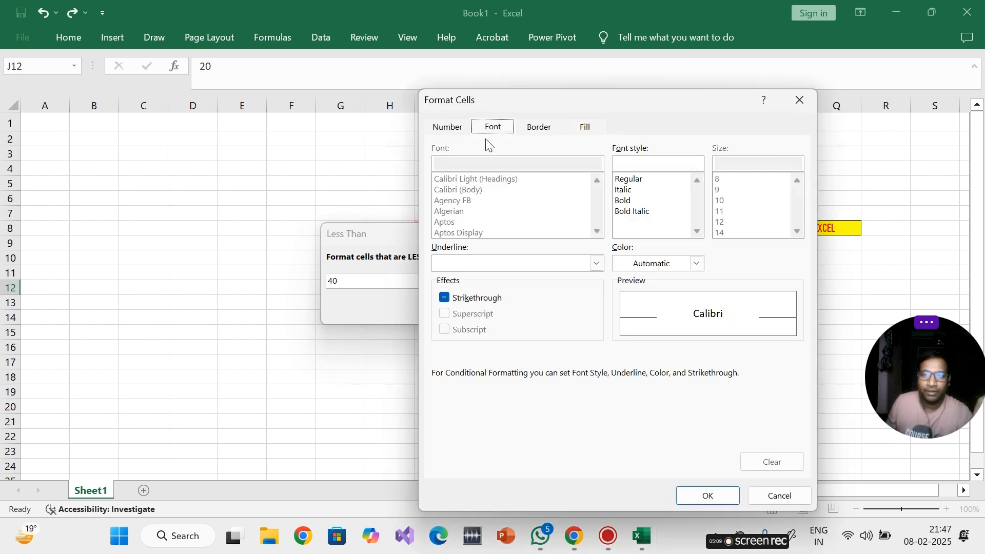
pyautogui.click(595, 263)
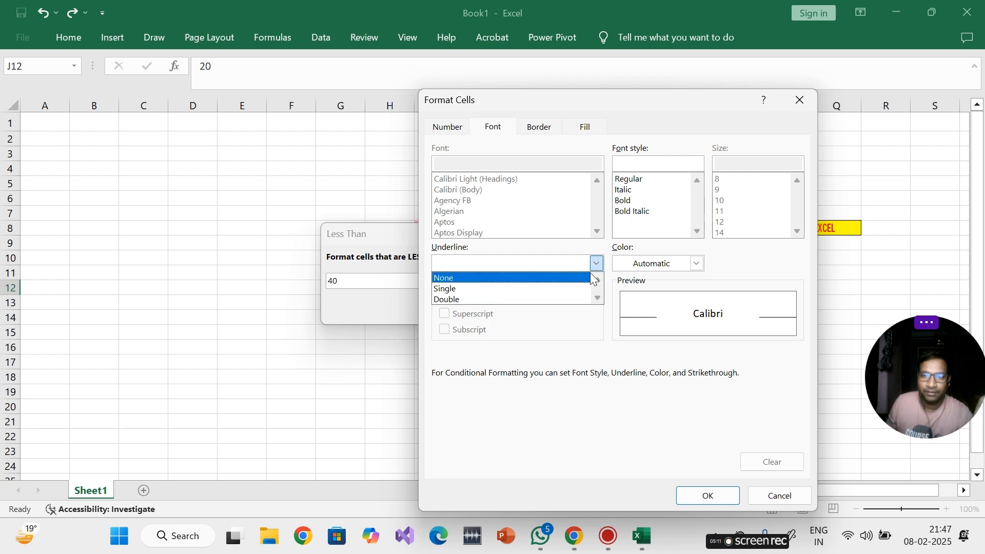
pyautogui.click(595, 263)
pyautogui.click(698, 263)
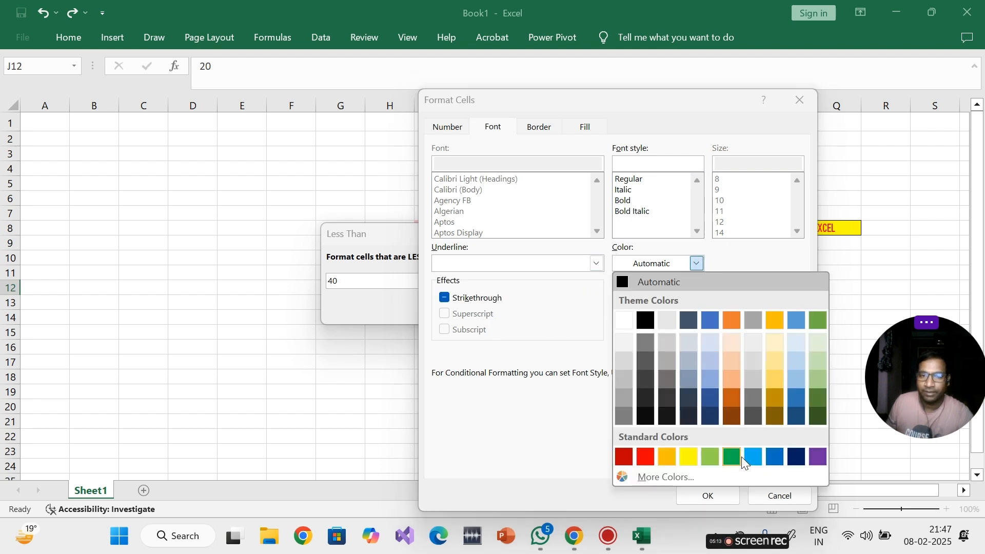
pyautogui.click(645, 456)
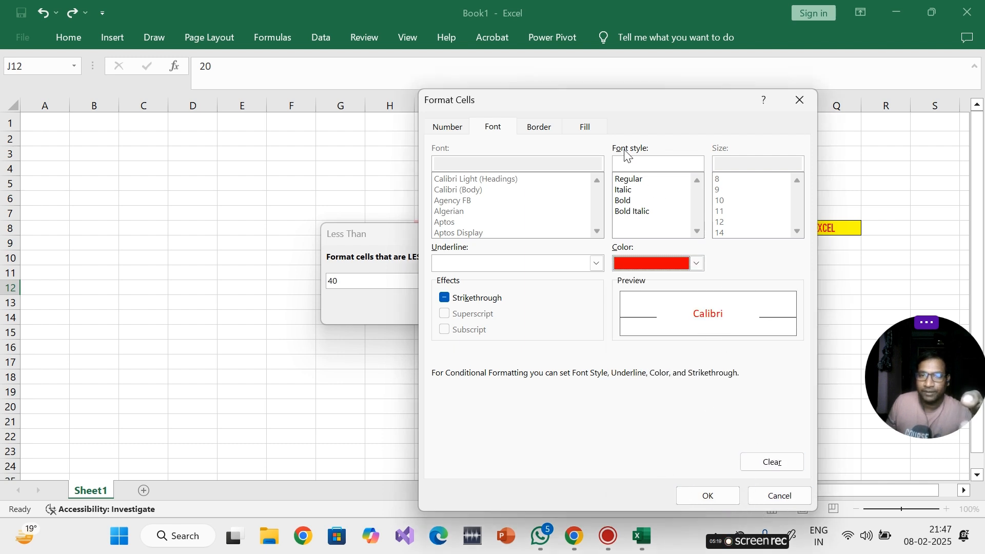
pyautogui.click(586, 127)
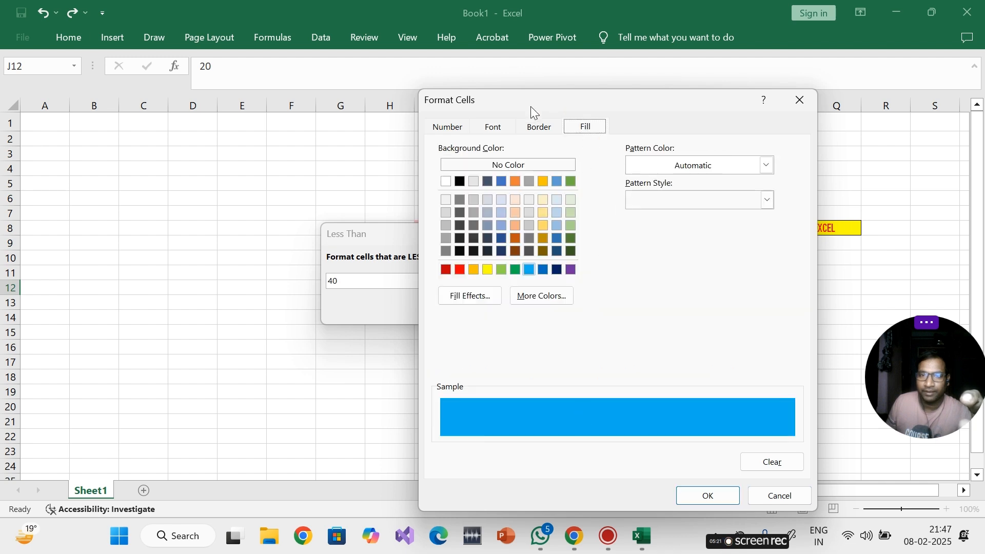
pyautogui.click(494, 126)
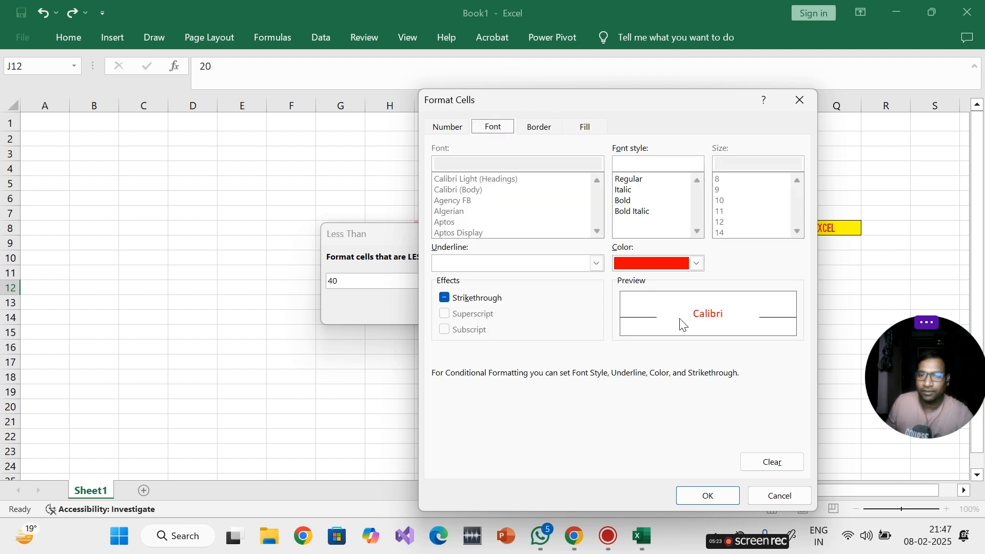
pyautogui.click(709, 498)
pyautogui.click(561, 310)
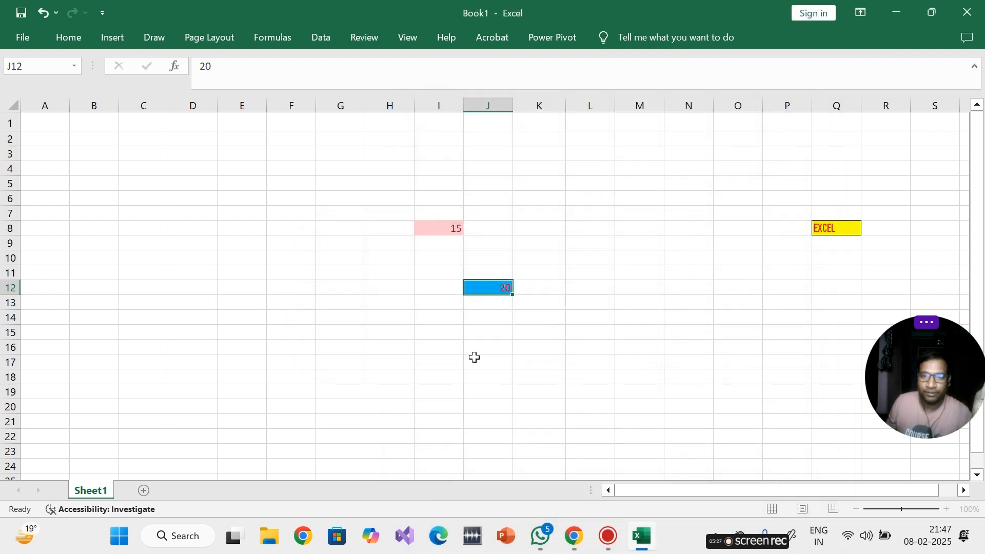
# - Move the highlighted cell I8 to J11, directly above the blue cell
pyautogui.click(474, 357)
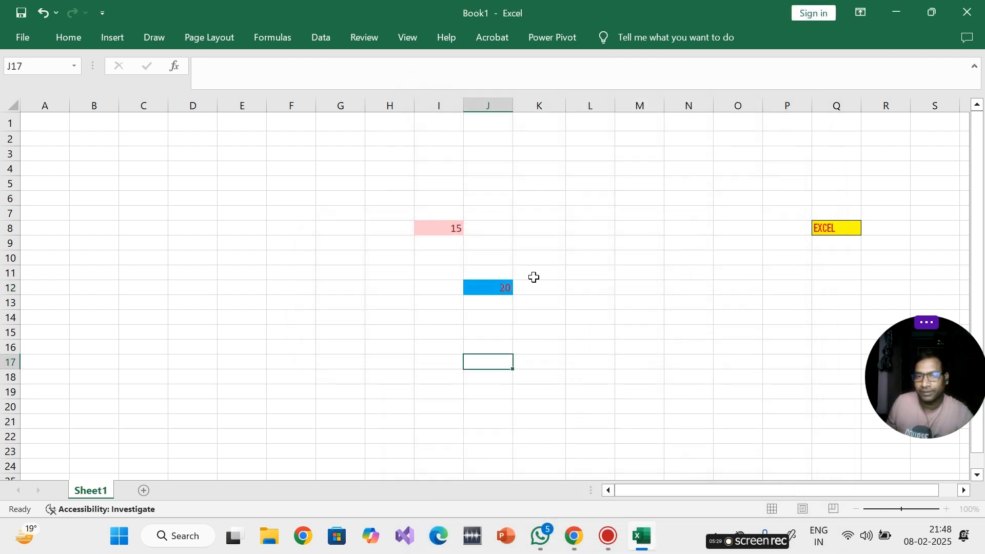
pyautogui.click(495, 286)
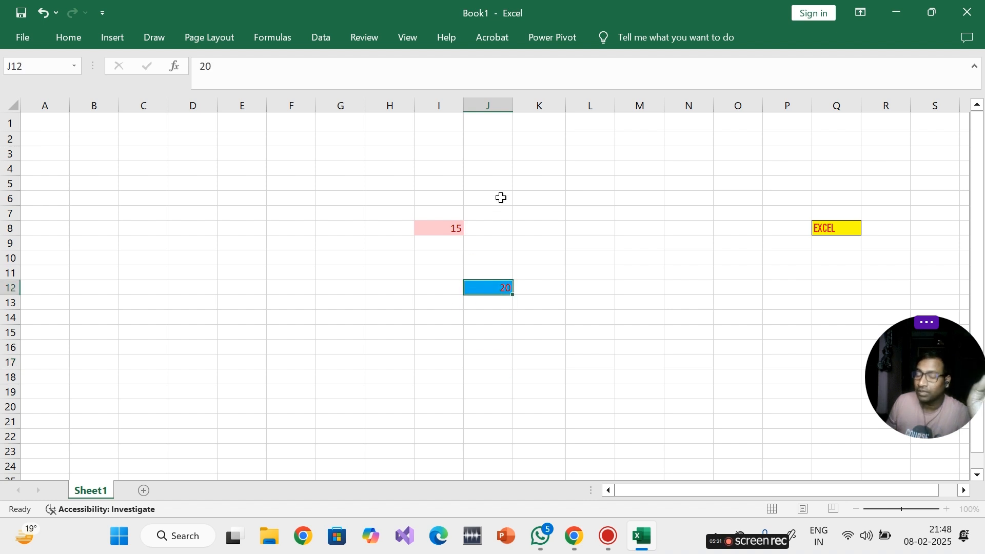
pyautogui.click(484, 267)
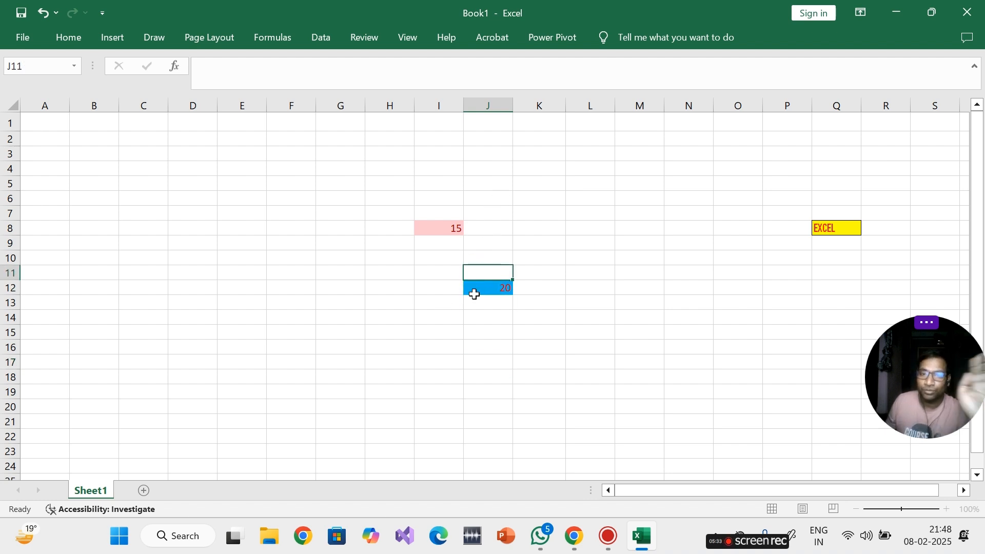
pyautogui.click(442, 228)
pyautogui.moveTo(446, 236); pyautogui.dragTo(497, 270)
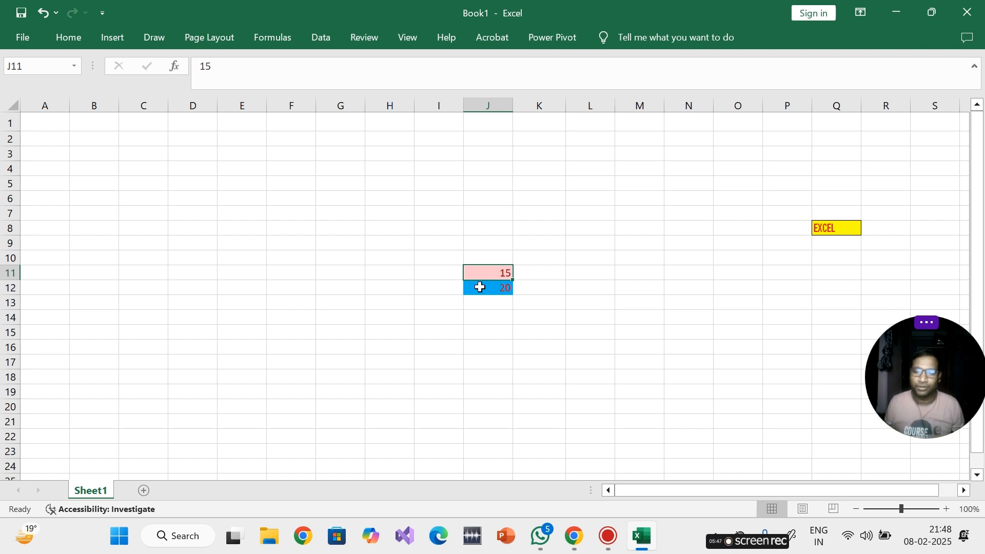
# - Clear the contents of the range H5:Q15
pyautogui.moveTo(390, 183); pyautogui.dragTo(850, 332)
pyautogui.press('Delete')
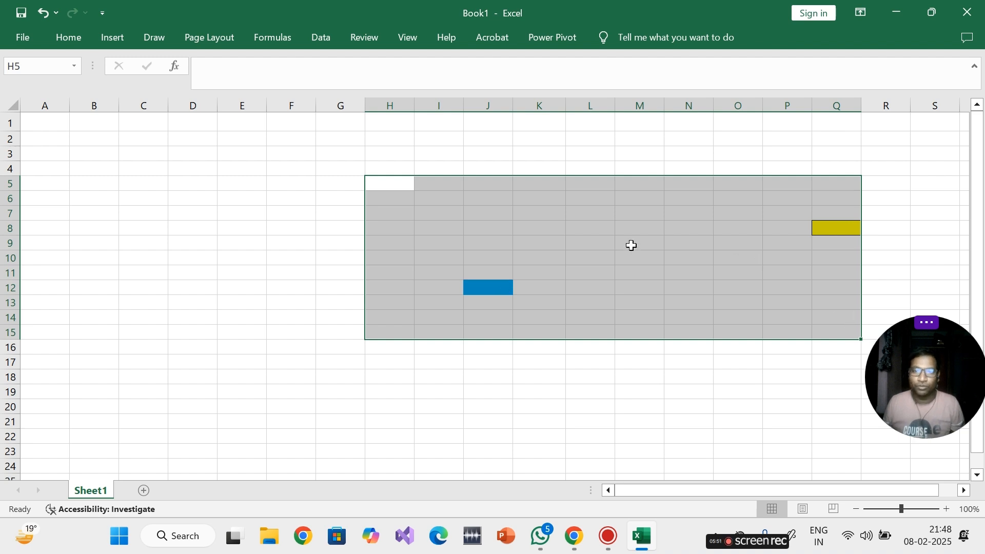
pyautogui.click(632, 245)
pyautogui.click(58, 36)
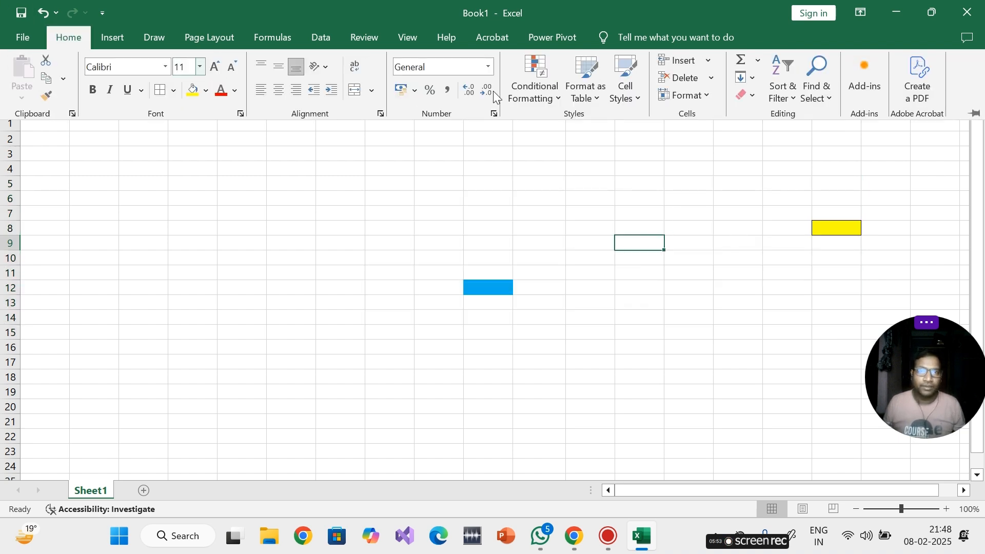
pyautogui.click(536, 86)
pyautogui.moveTo(582, 122)
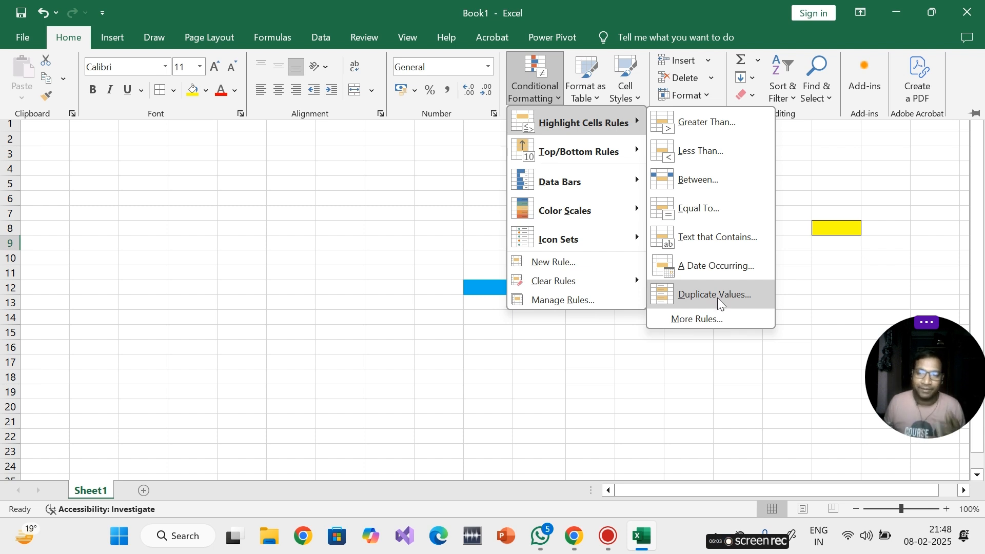
pyautogui.click(438, 295)
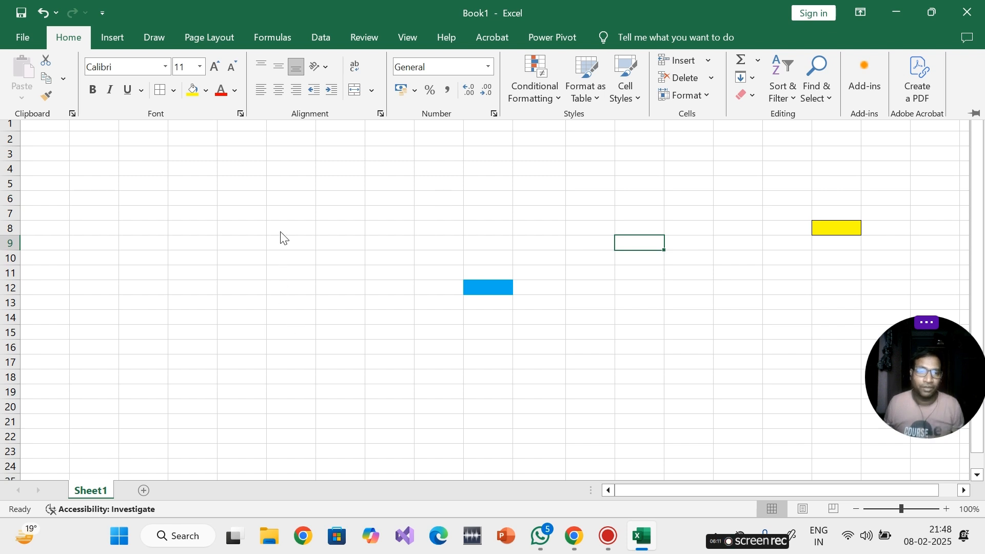
# - Enter the numbers 1, 2, 3 and 4 in cells F8 to F11
pyautogui.click(296, 229)
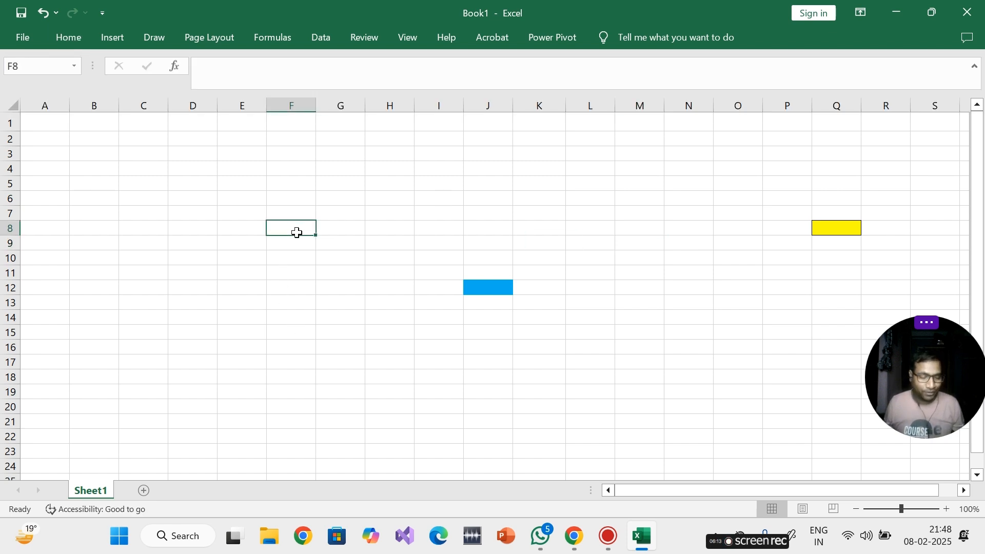
pyautogui.write('1')
pyautogui.press('Return')
pyautogui.write('2')
pyautogui.press('Return')
pyautogui.write('3')
pyautogui.click(290, 292)
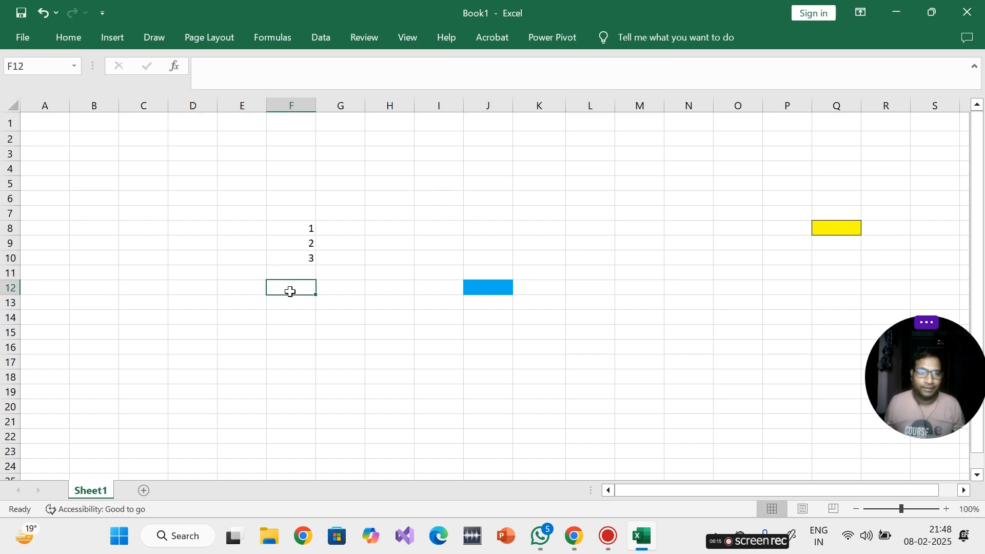
pyautogui.click(290, 276)
pyautogui.write('4')
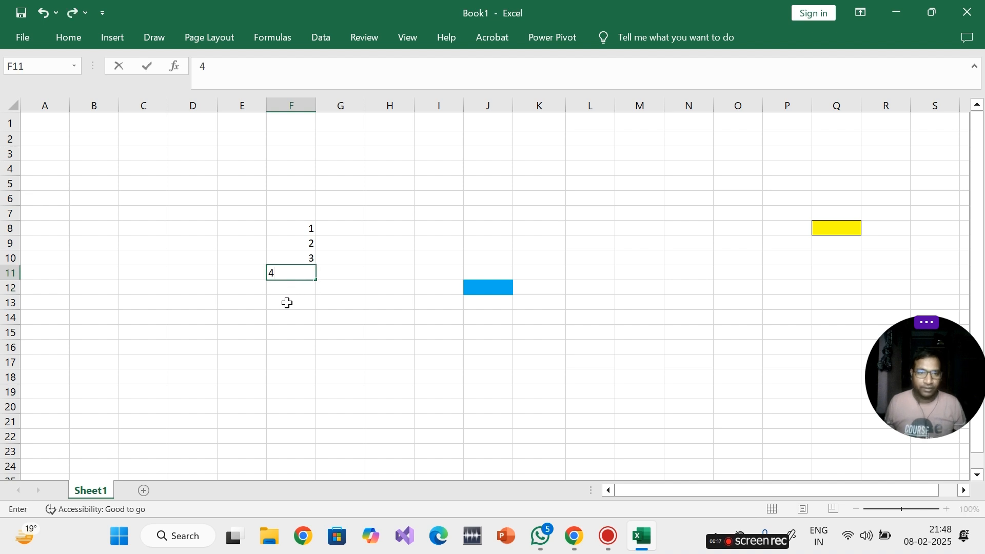
pyautogui.press('Return')
pyautogui.click(330, 270)
# - Apply a Duplicate Values highlight rule with Light Red Fill with Dark Red Text to the whole of column F
pyautogui.click(297, 107)
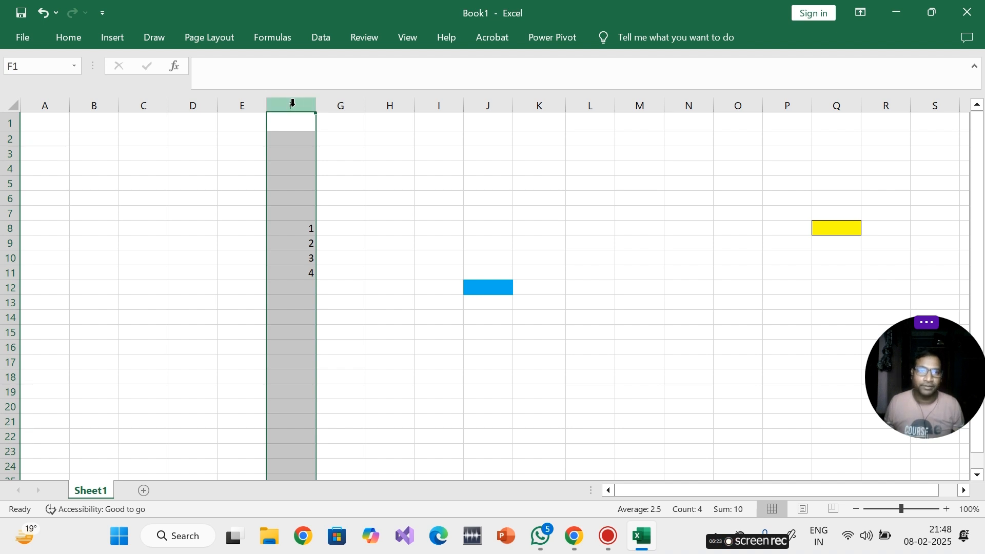
pyautogui.click(81, 36)
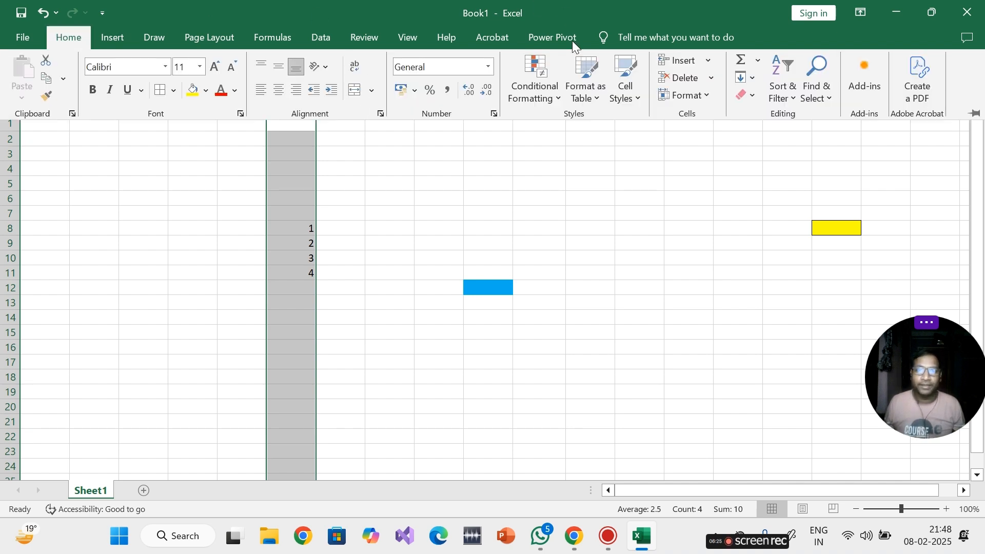
pyautogui.click(537, 97)
pyautogui.moveTo(553, 130)
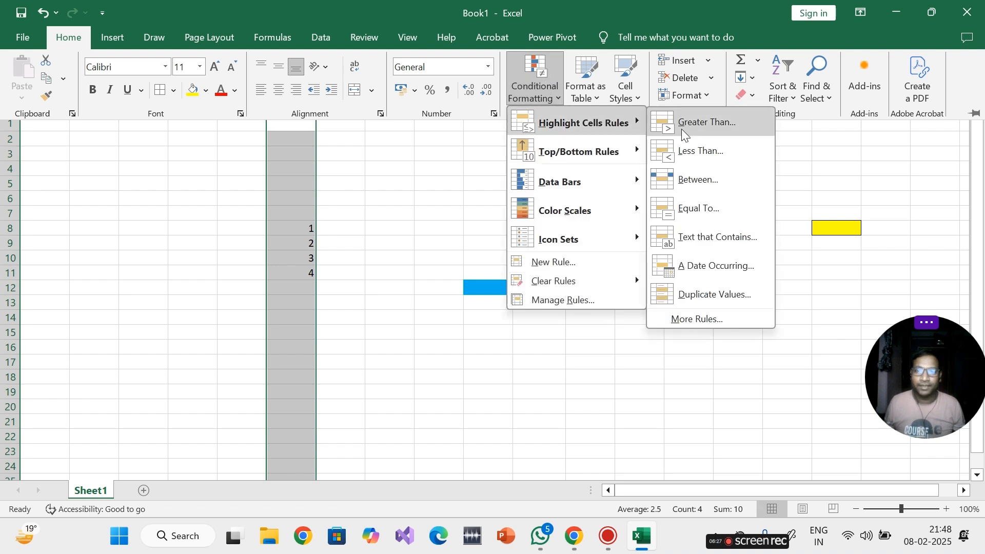
pyautogui.click(701, 294)
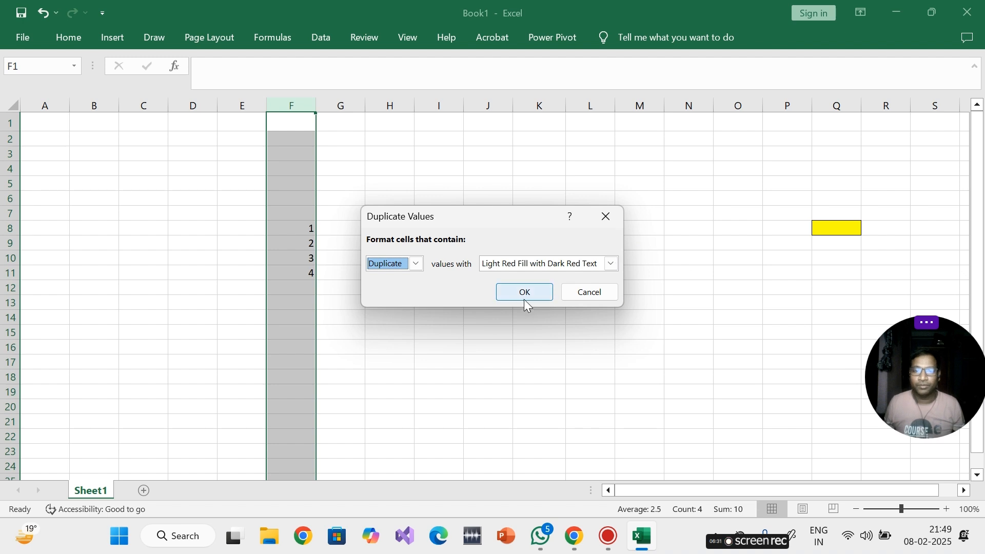
pyautogui.click(610, 264)
pyautogui.click(550, 280)
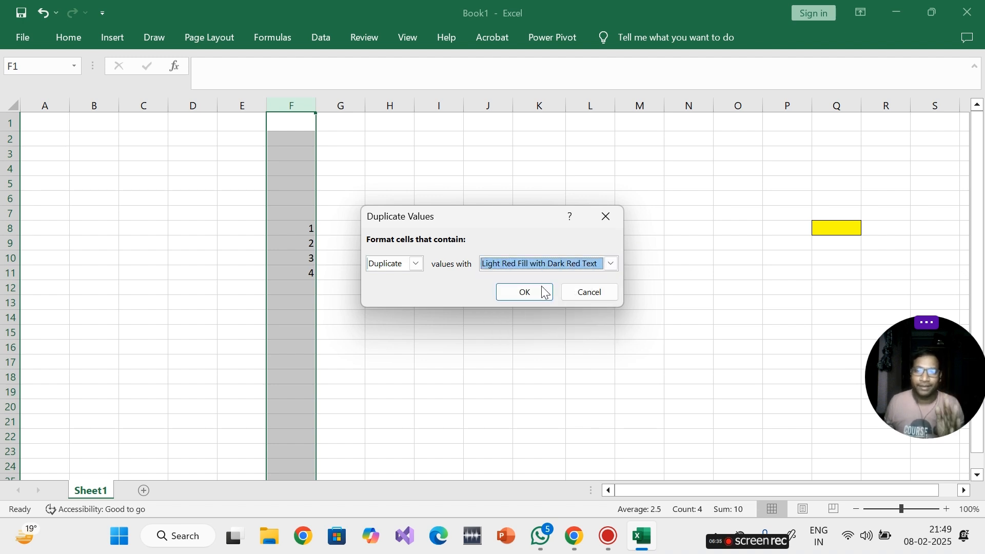
pyautogui.click(532, 290)
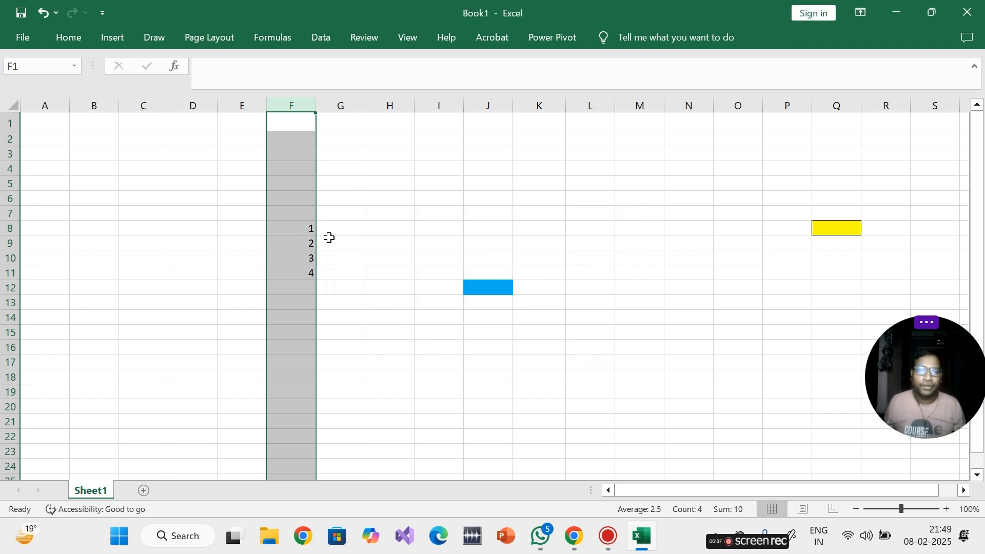
# - Add the values 3, 5 and 5 in cells F12 to F14 to test the duplicate rule
pyautogui.click(297, 232)
pyautogui.click(283, 275)
pyautogui.click(285, 292)
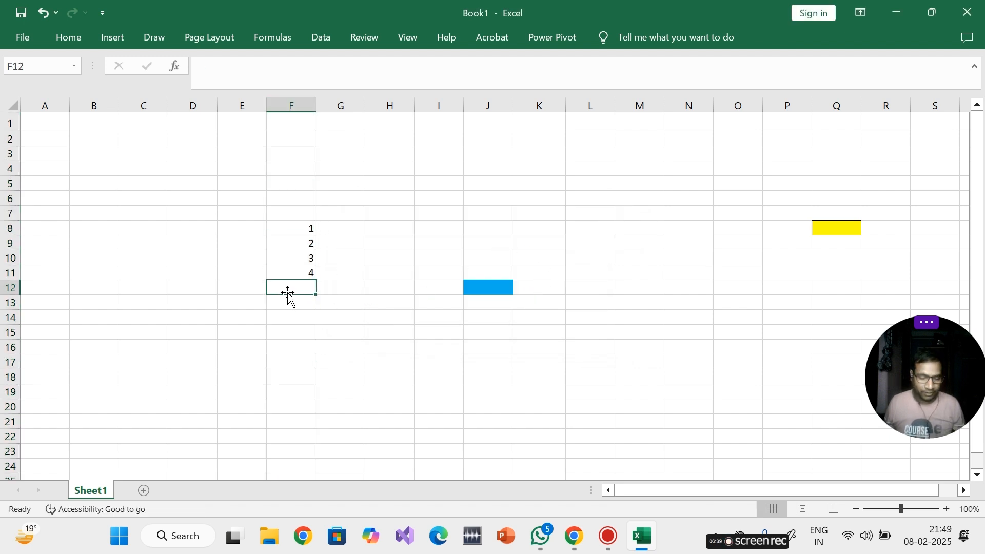
pyautogui.write('3')
pyautogui.press('Return')
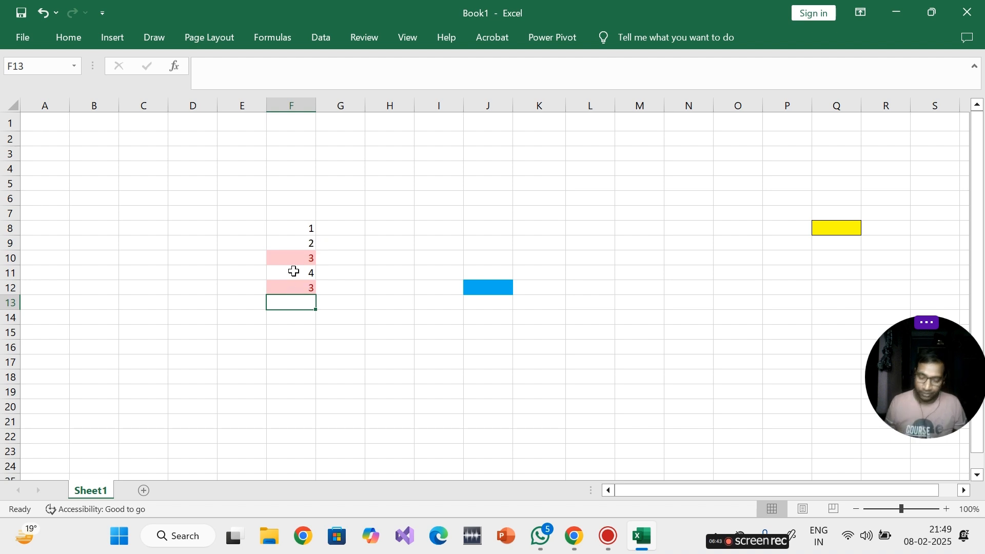
pyautogui.write('5')
pyautogui.press('Return')
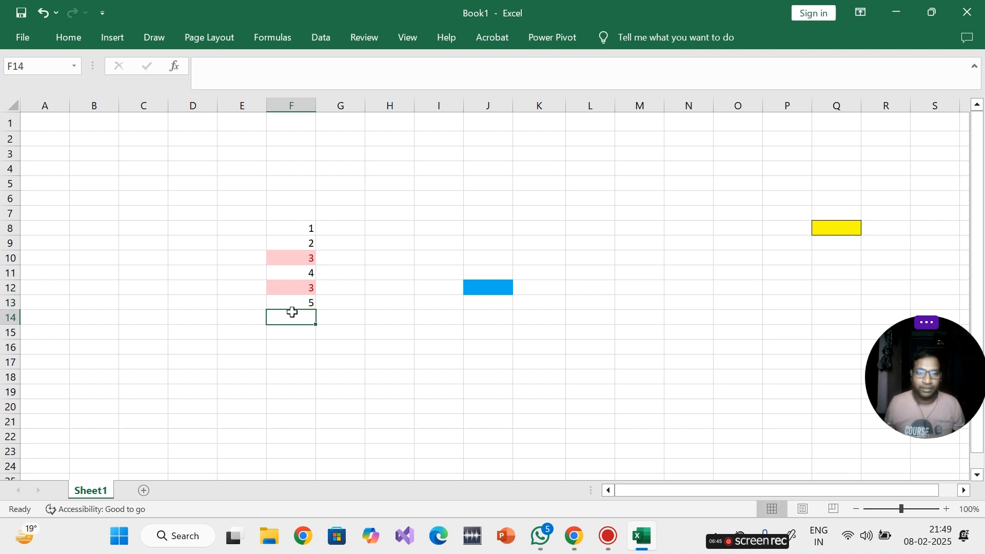
pyautogui.write('5')
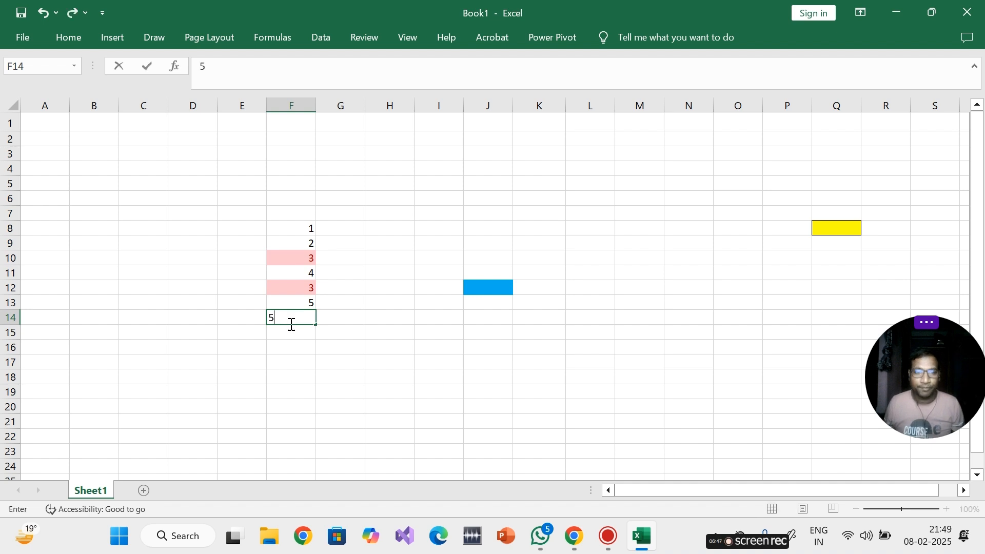
pyautogui.press('Return')
pyautogui.press('Return')
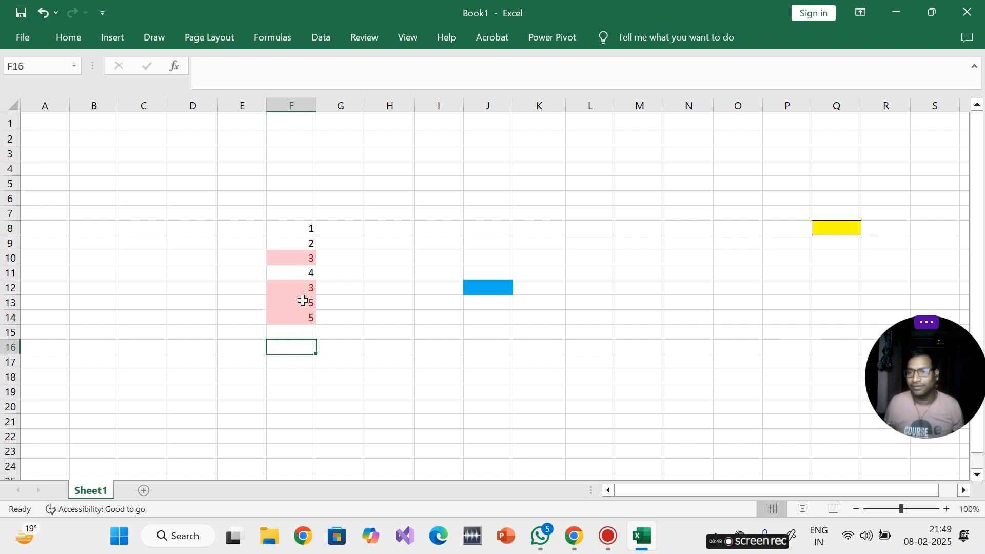
# - Clear the contents of column F
pyautogui.moveTo(301, 106); pyautogui.dragTo(299, 115)
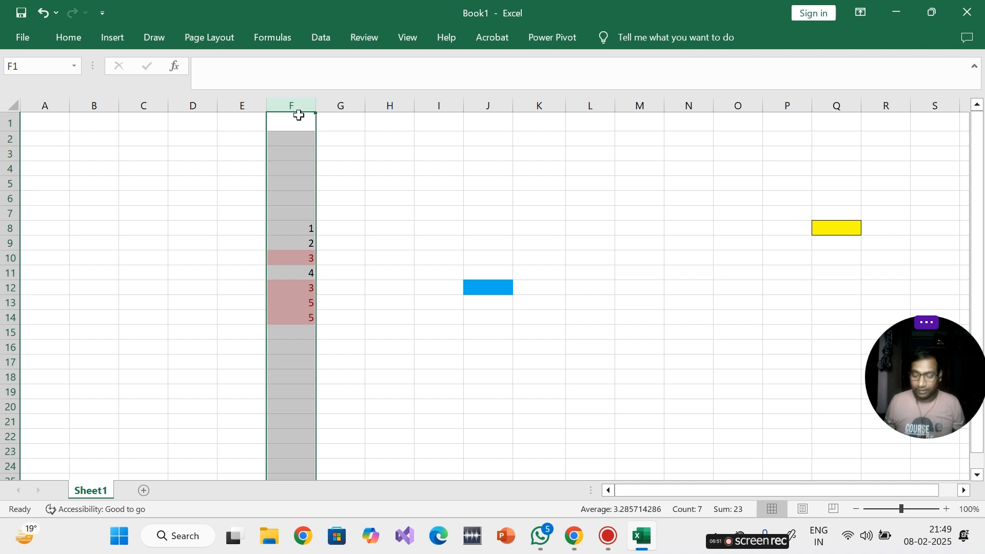
pyautogui.press('Delete')
# - Fill the range I8:Q16 with white
pyautogui.moveTo(440, 230); pyautogui.dragTo(836, 349)
pyautogui.click(82, 39)
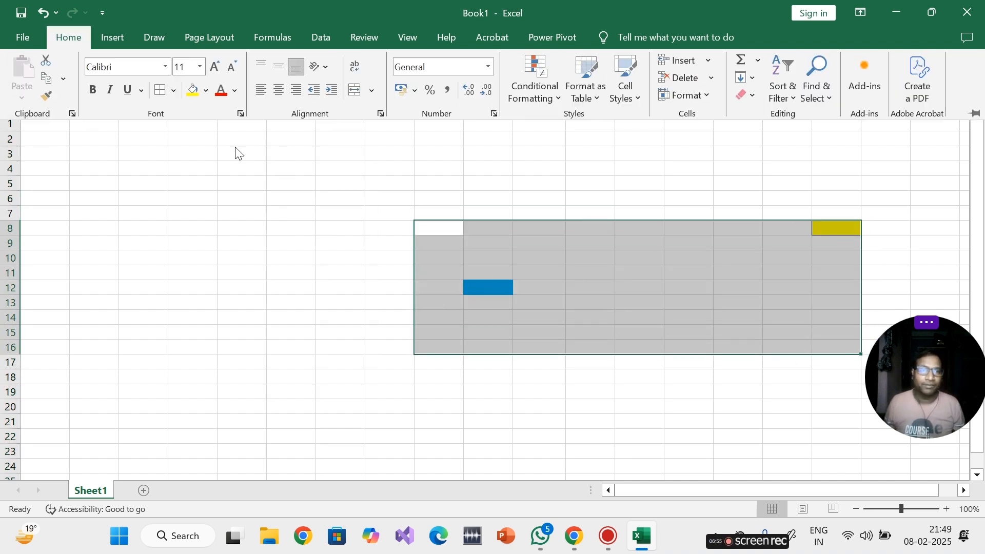
pyautogui.click(207, 91)
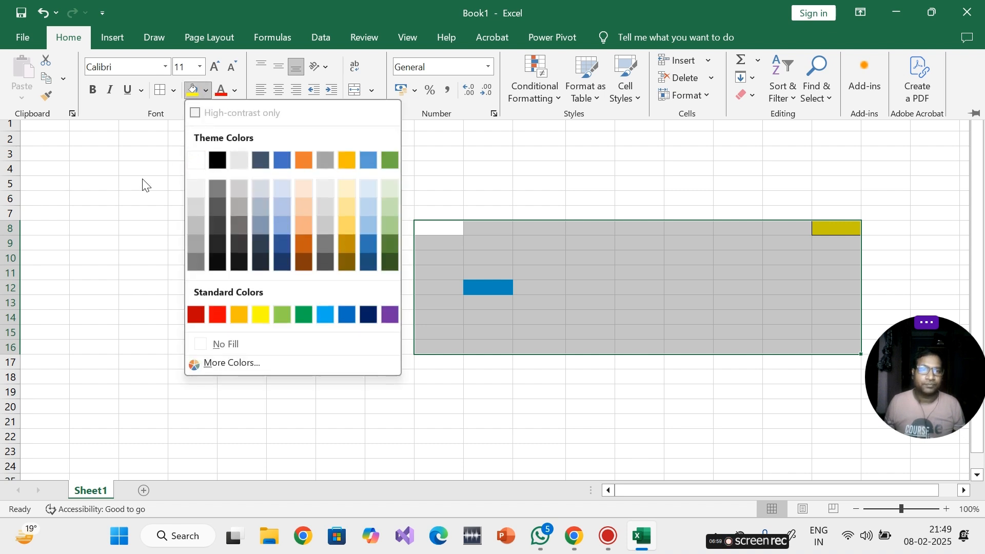
pyautogui.press('Escape')
pyautogui.press('Escape')
pyautogui.click(478, 318)
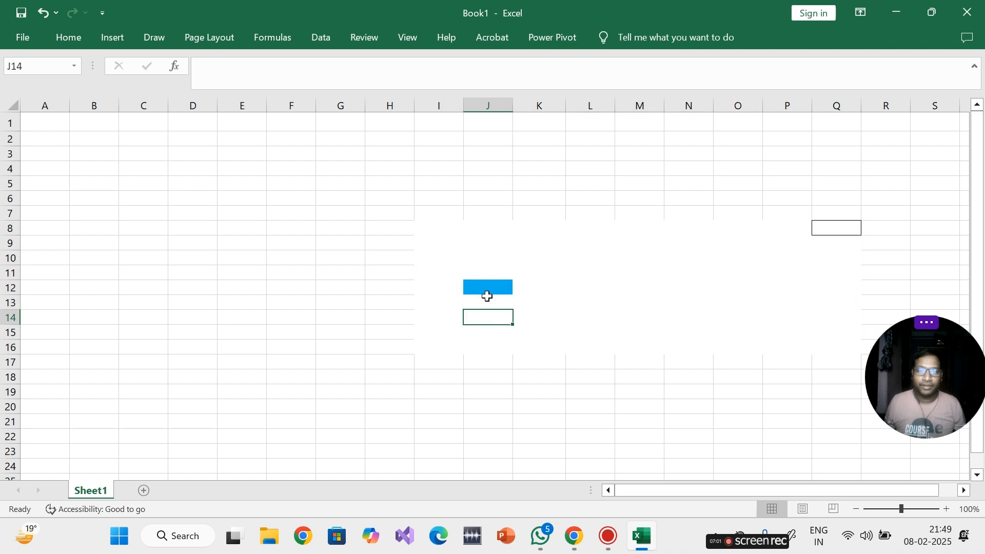
pyautogui.click(488, 294)
pyautogui.click(726, 305)
pyautogui.moveTo(390, 198); pyautogui.dragTo(852, 333)
pyautogui.click(79, 40)
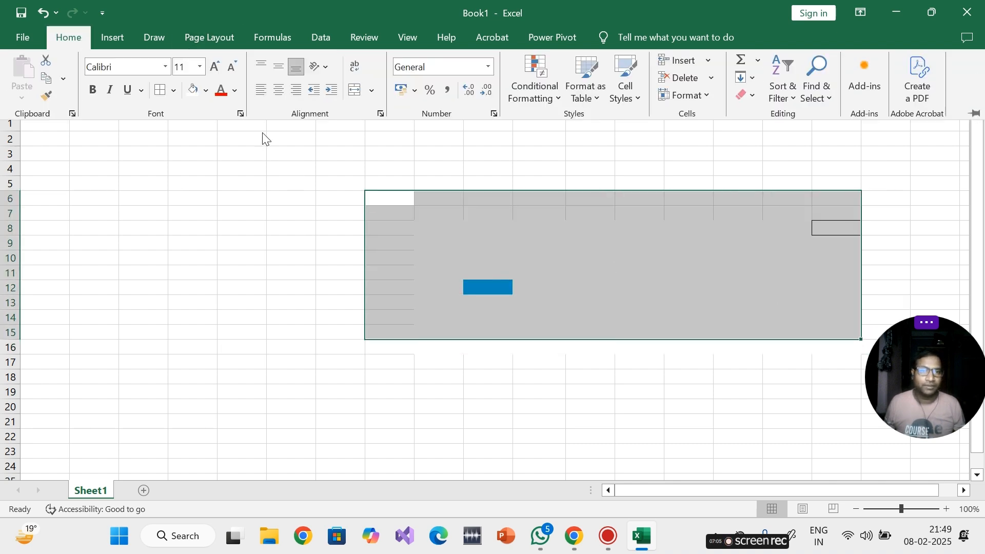
pyautogui.click(361, 268)
pyautogui.click(361, 268)
pyautogui.click(141, 189)
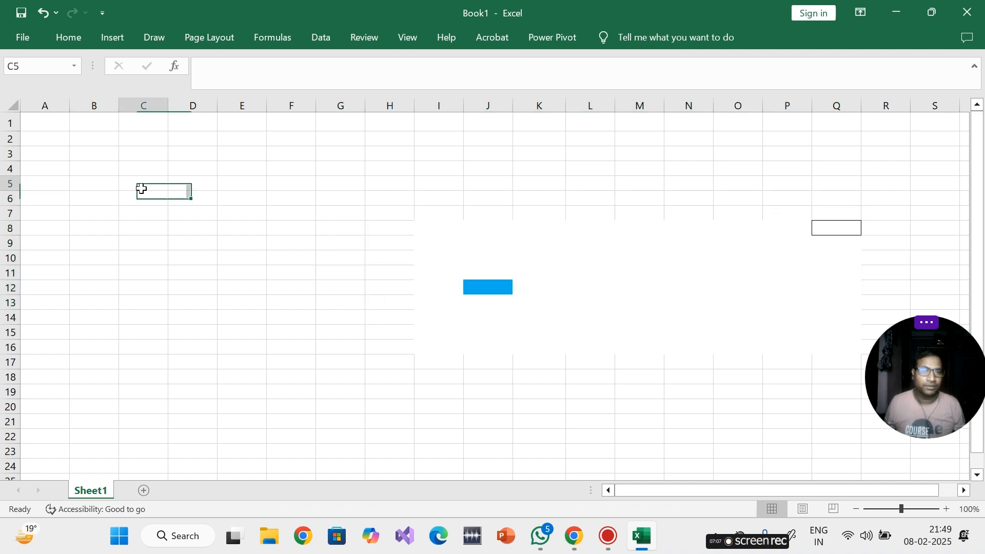
# - Copy the formatting of empty cell H7 onto the blue cell J12 with the Format Painter
pyautogui.click(391, 216)
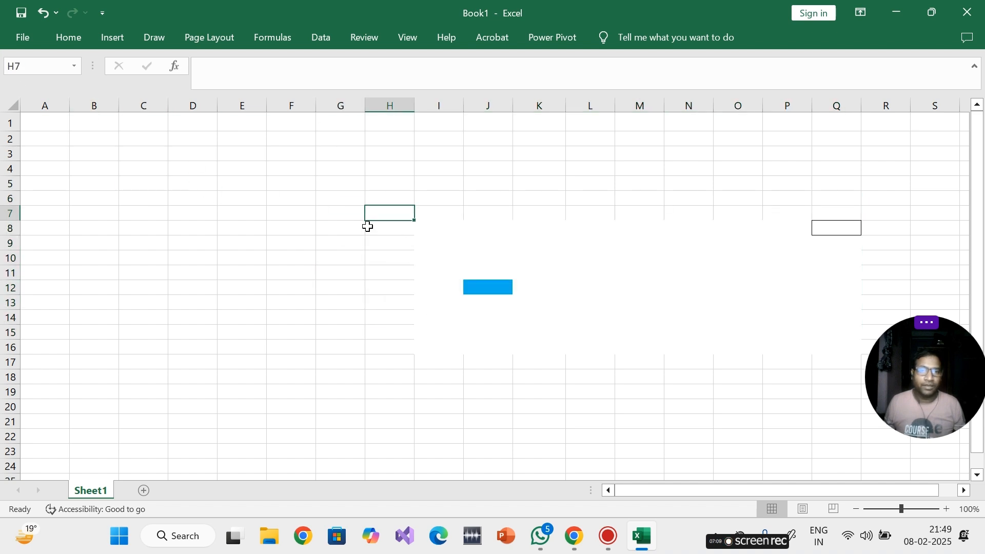
pyautogui.click(68, 37)
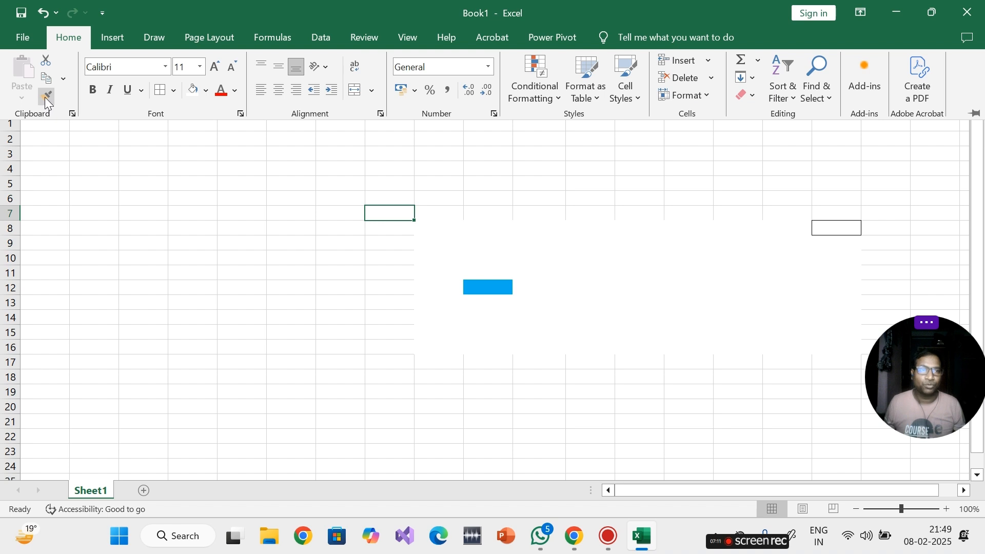
pyautogui.click(45, 97)
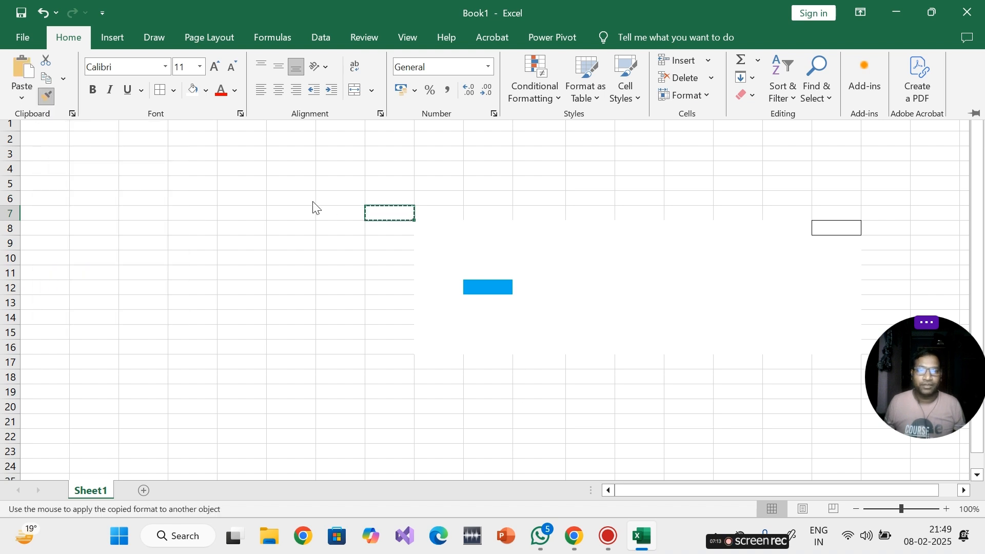
pyautogui.click(475, 284)
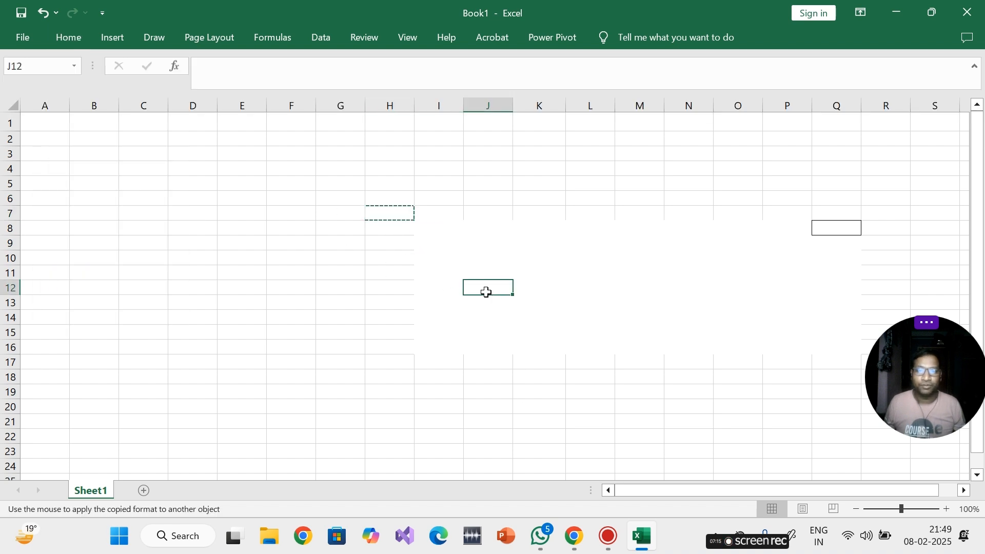
pyautogui.moveTo(565, 299); pyautogui.dragTo(590, 303)
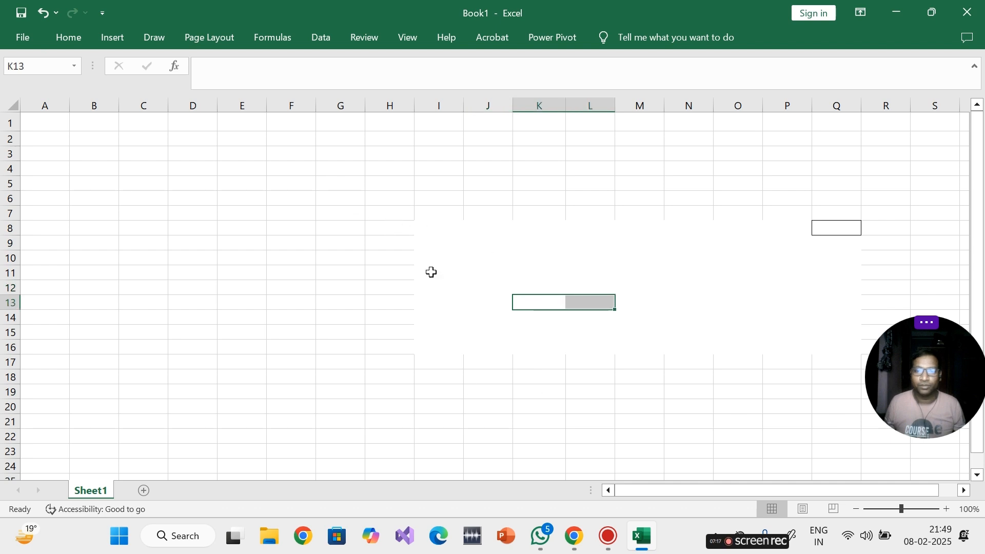
pyautogui.click(409, 216)
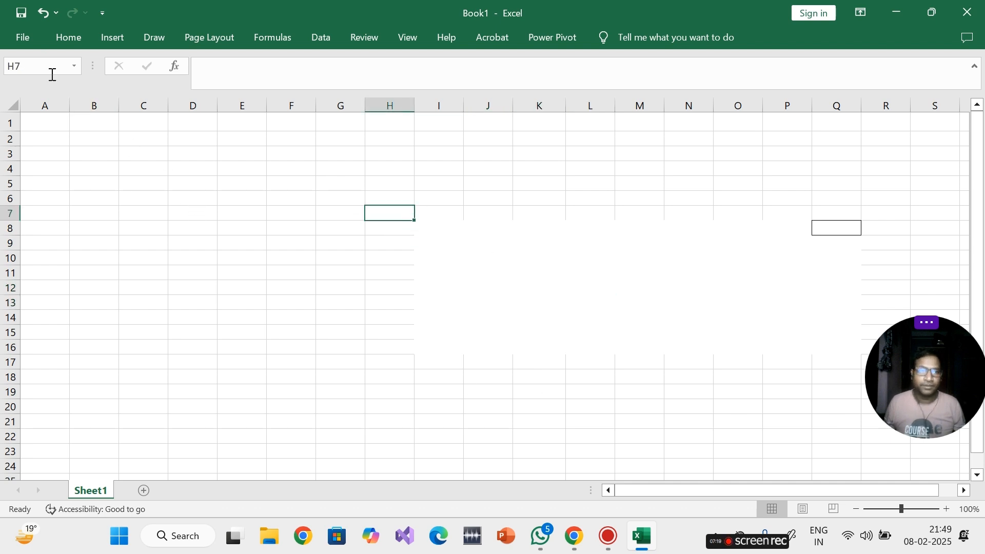
pyautogui.click(69, 37)
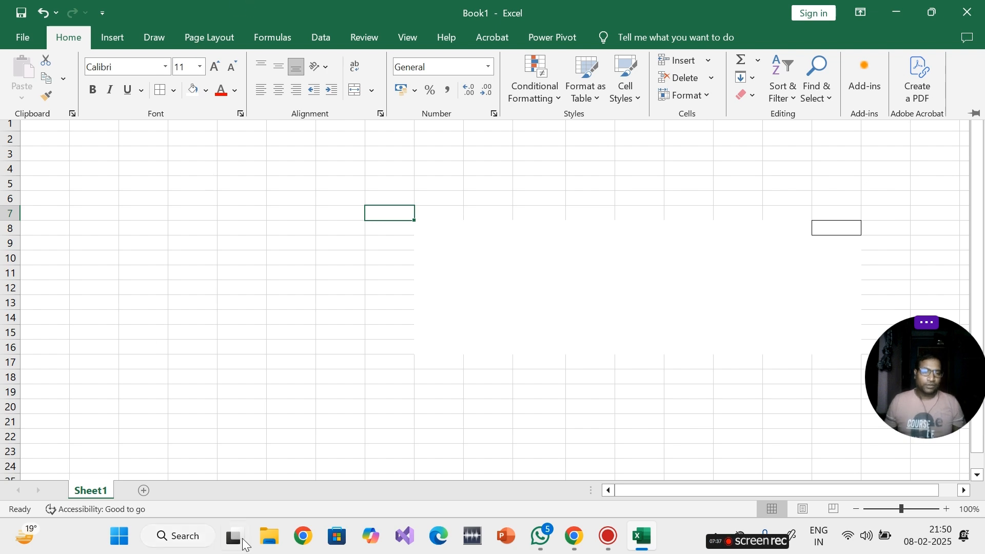
# - Open Watchlist-ind (23).csv from the Downloads folder in File Explorer, and close the Book1 workbook
pyautogui.click(270, 537)
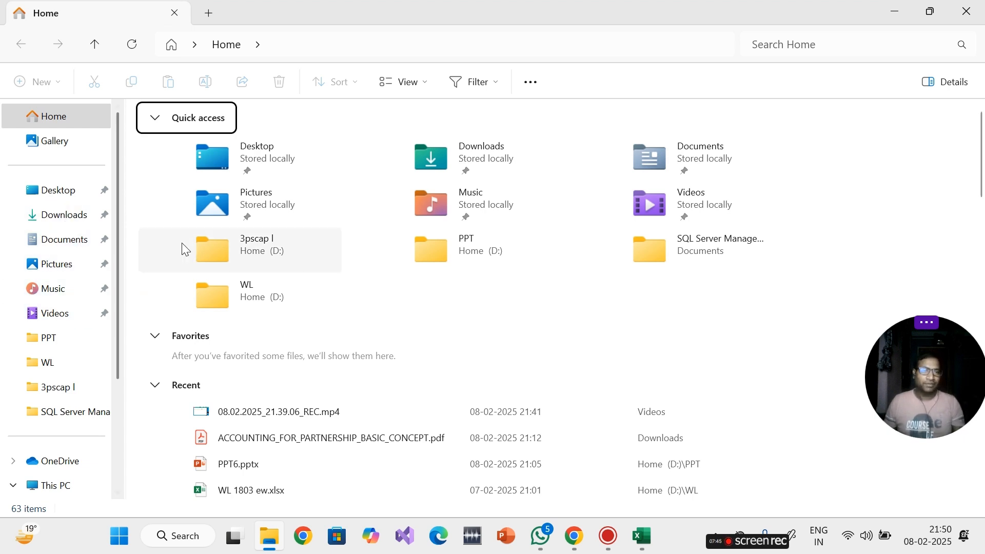
pyautogui.click(69, 220)
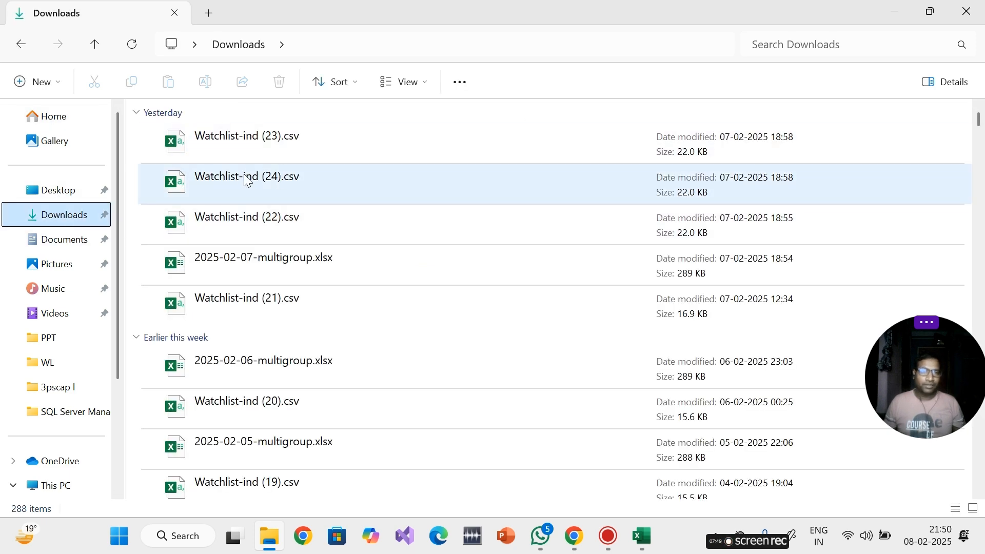
pyautogui.doubleClick(234, 141)
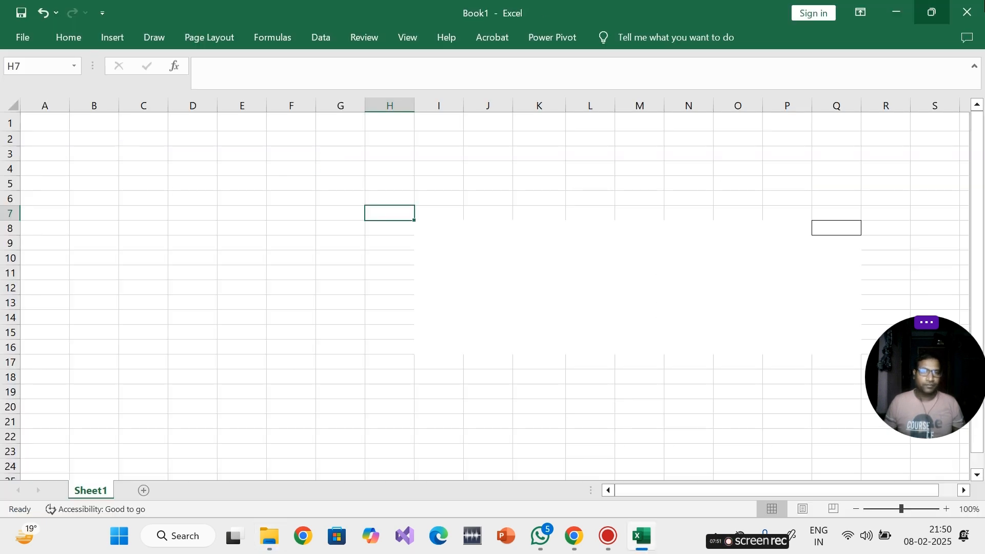
pyautogui.click(967, 11)
pyautogui.click(514, 286)
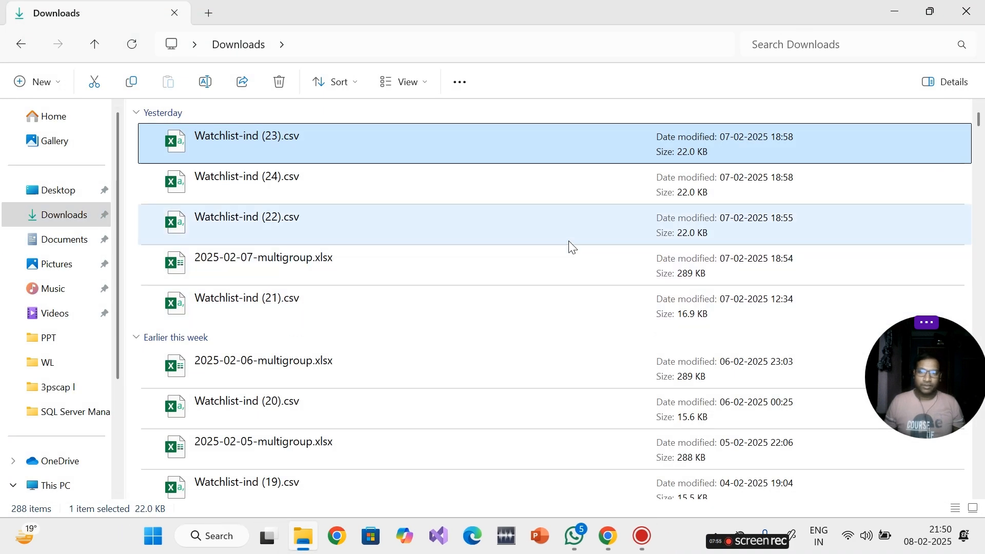
# - Open 2025-02-07-multigroup.xlsx from the Downloads folder and copy the range A1:G13
pyautogui.click(276, 266)
pyautogui.doubleClick(383, 253)
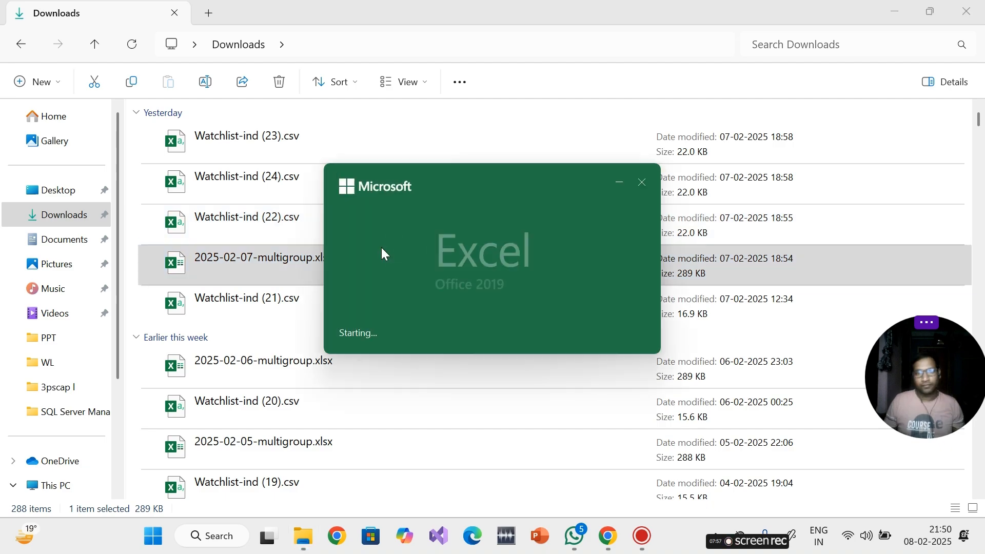
pyautogui.moveTo(60, 121); pyautogui.dragTo(826, 297)
pyautogui.hotkey('ctrl', 'c')
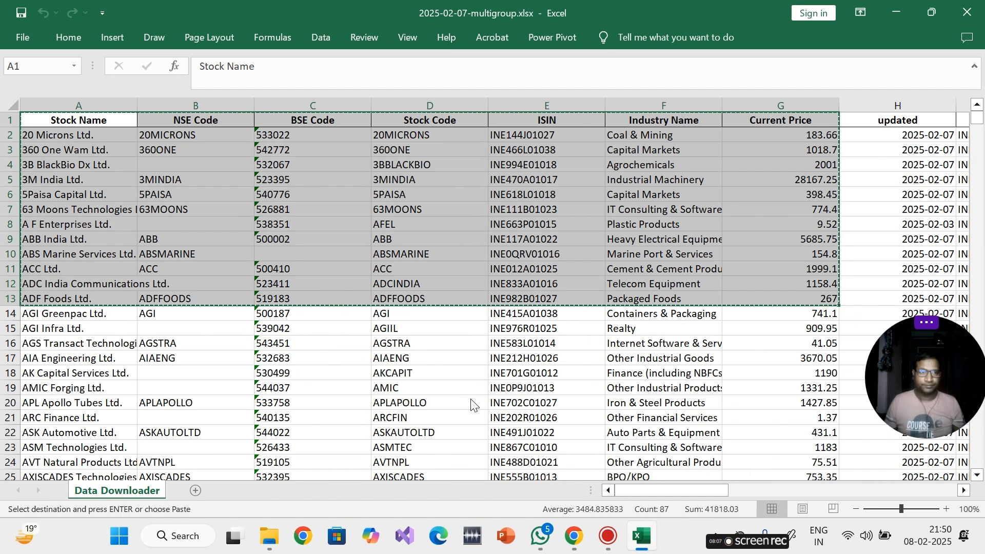
pyautogui.hotkey('alt', 'Tab')
pyautogui.hotkey('alt', 'Tab')
pyautogui.hotkey('alt', 'Tab')
pyautogui.hotkey('alt', 'Tab')
pyautogui.hotkey('alt', 'Tab')
pyautogui.hotkey('alt', 'Tab')
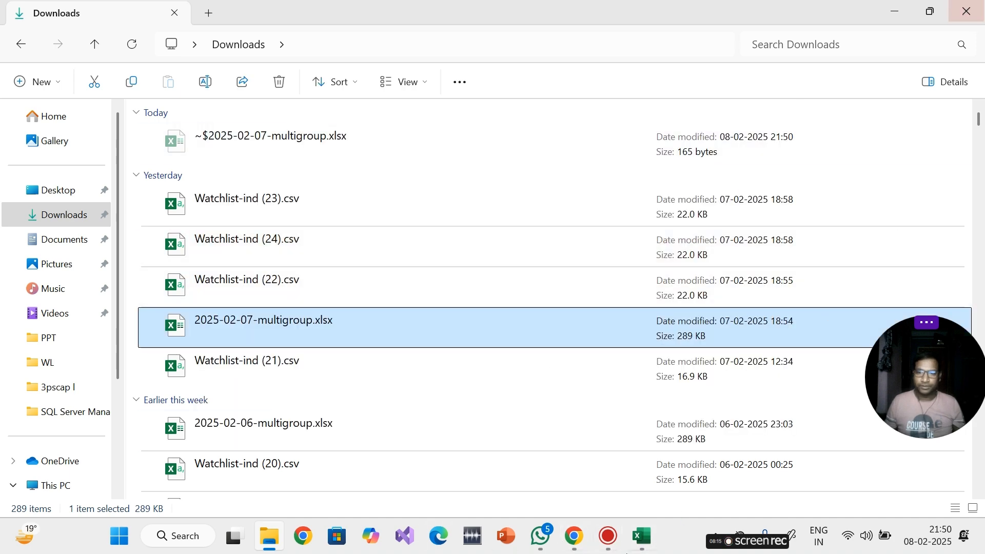
pyautogui.click(648, 540)
pyautogui.click(649, 543)
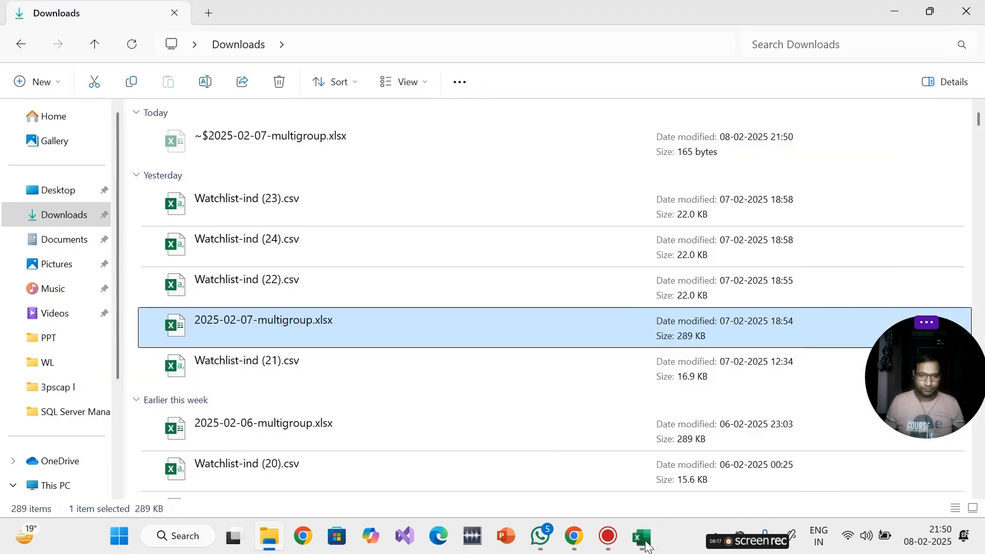
pyautogui.click(646, 547)
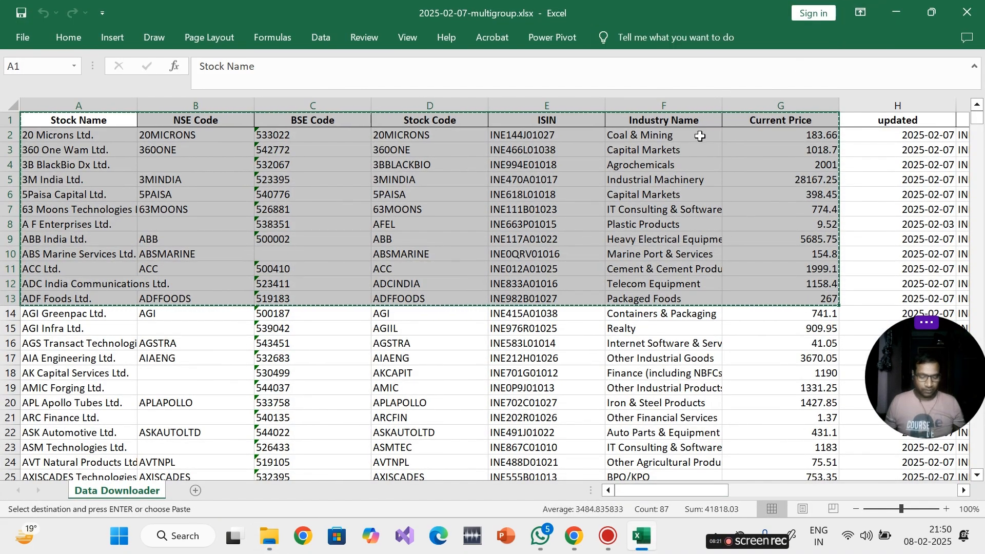
# - Close the Downloads window in File Explorer and return to the 2025-02-07-multigroup.xlsx workbook in Excel
pyautogui.click(902, 3)
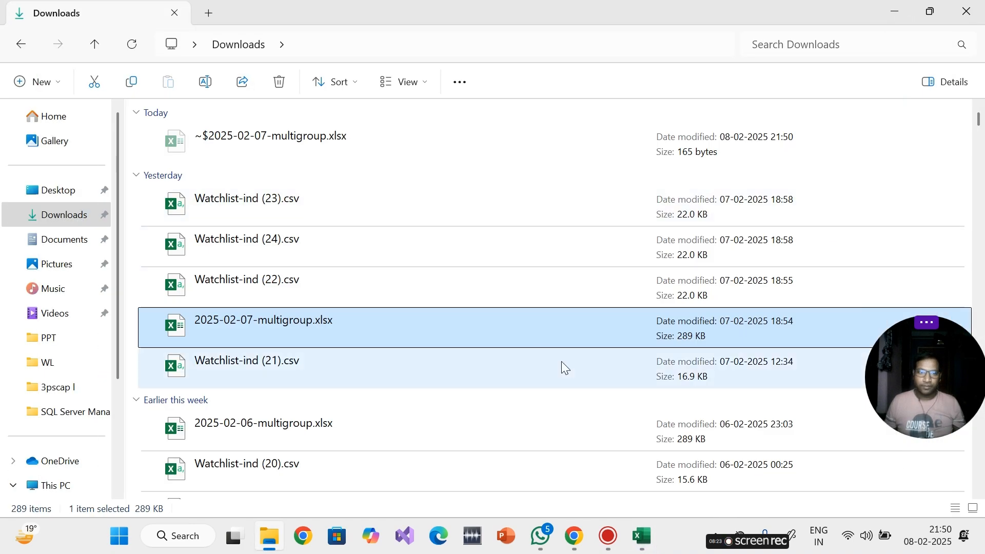
pyautogui.click(974, 19)
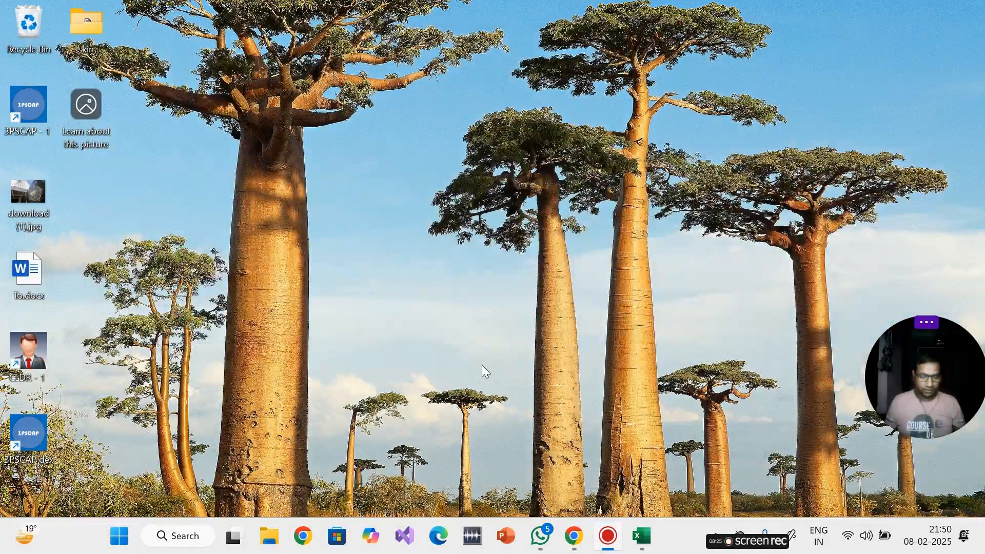
pyautogui.hotkey('alt', 'Tab')
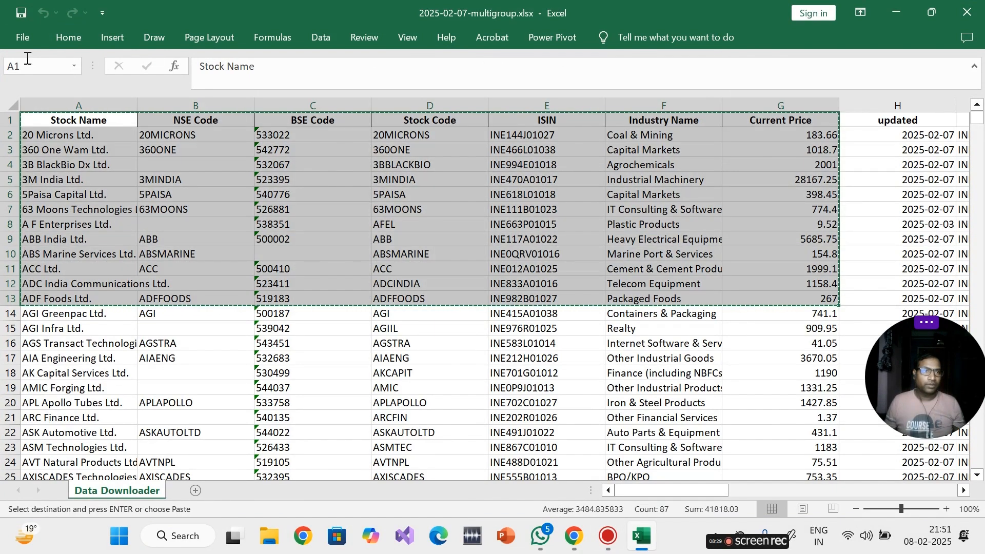
# - Create a new blank workbook and paste the copied stock data starting at cell A1
pyautogui.click(23, 42)
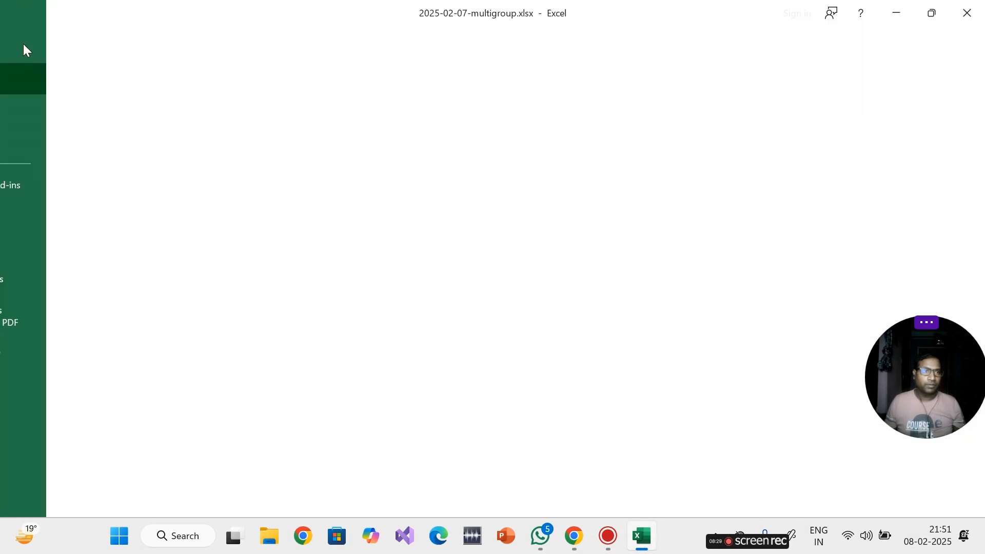
pyautogui.click(48, 112)
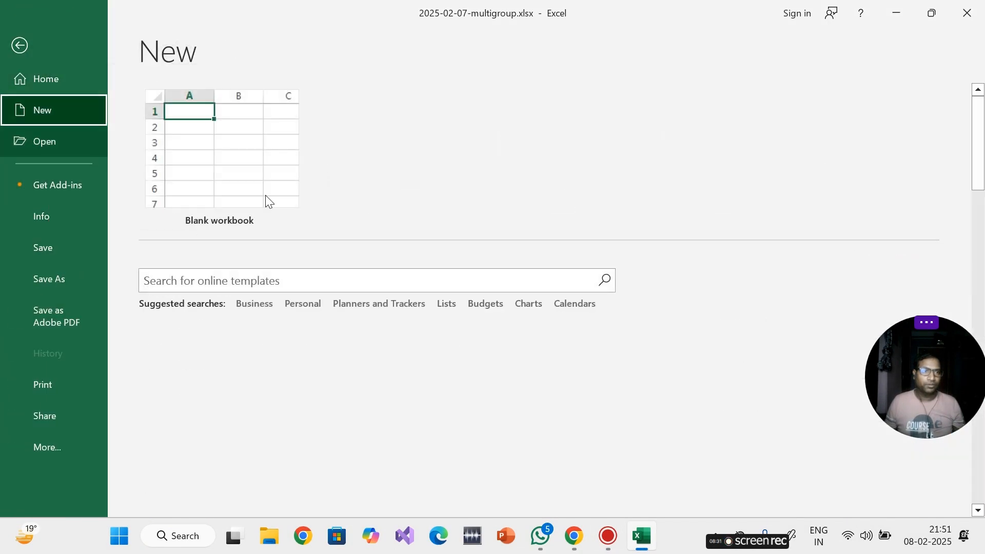
pyautogui.click(256, 187)
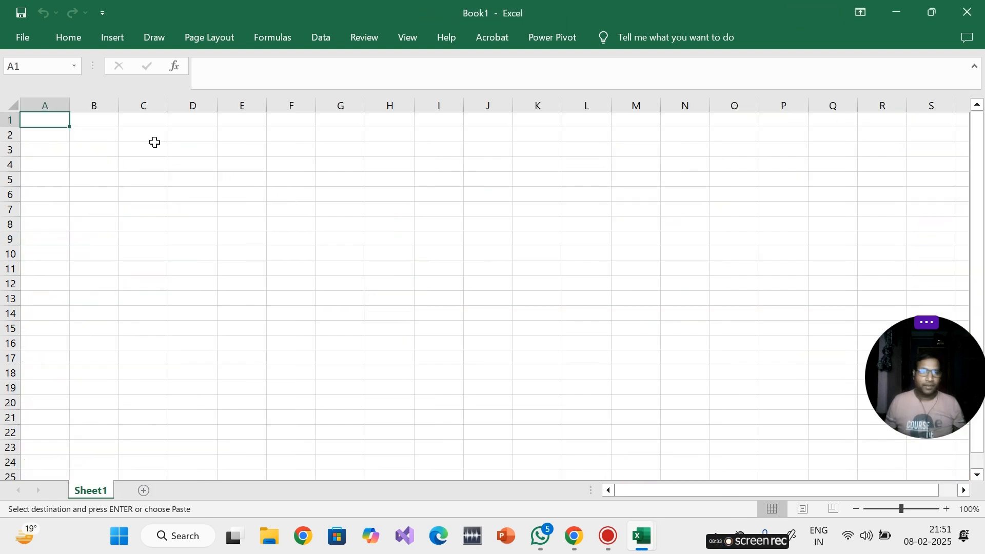
pyautogui.hotkey('ctrl', 'v')
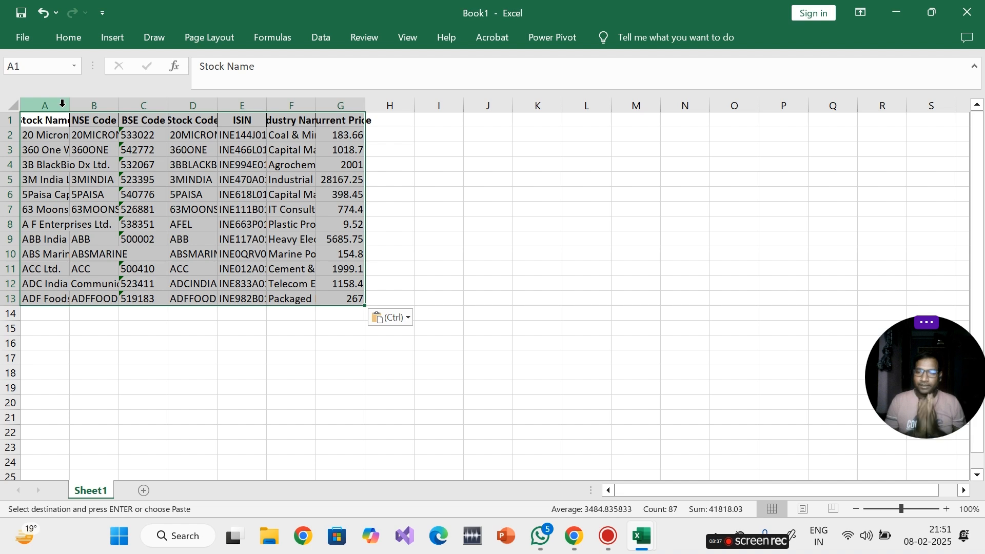
# - Autofit the widths of columns A to G to the pasted stock data
pyautogui.moveTo(62, 105); pyautogui.dragTo(364, 103)
pyautogui.doubleClick(364, 103)
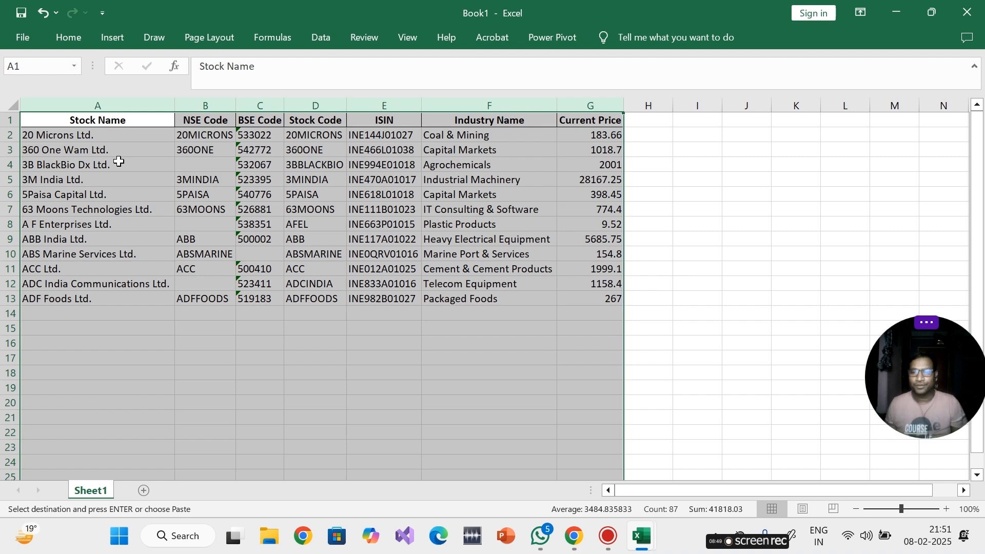
pyautogui.click(132, 388)
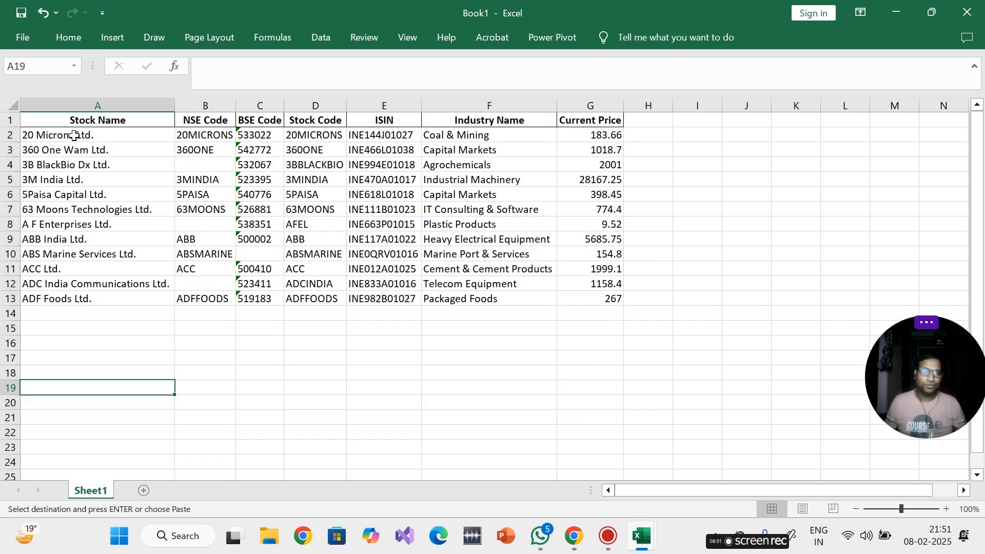
# - Delete columns B to F, NSE Code through Industry Name, keeping only the stock names and current prices
pyautogui.moveTo(74, 136); pyautogui.dragTo(102, 315)
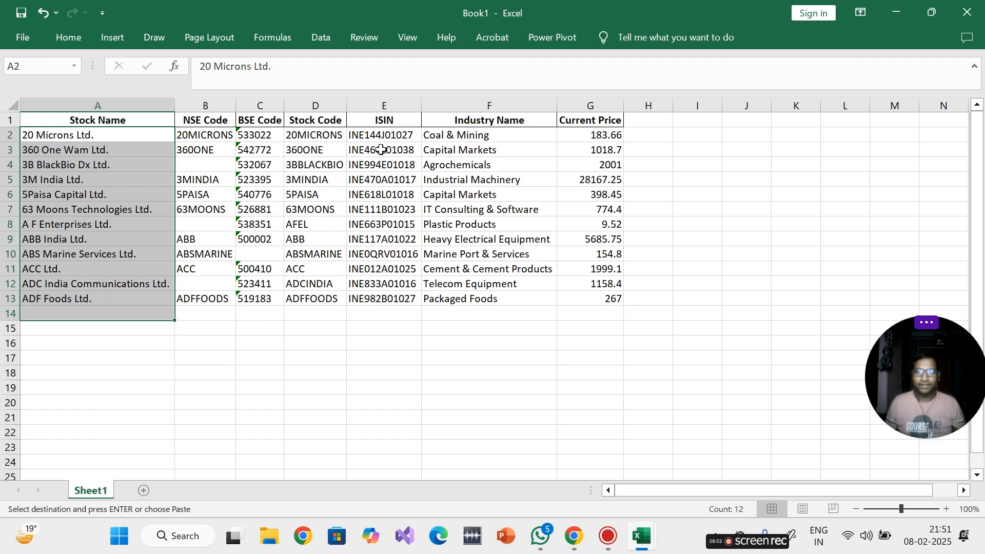
pyautogui.moveTo(586, 134); pyautogui.dragTo(613, 302)
pyautogui.moveTo(205, 105); pyautogui.dragTo(469, 102)
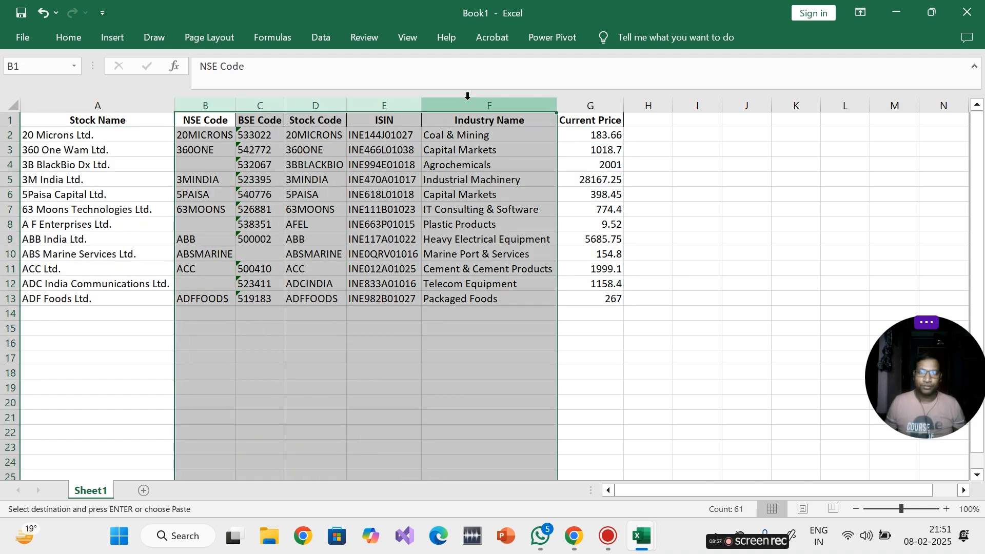
pyautogui.rightClick(470, 103)
pyautogui.click(508, 253)
pyautogui.moveTo(355, 389); pyautogui.dragTo(334, 371)
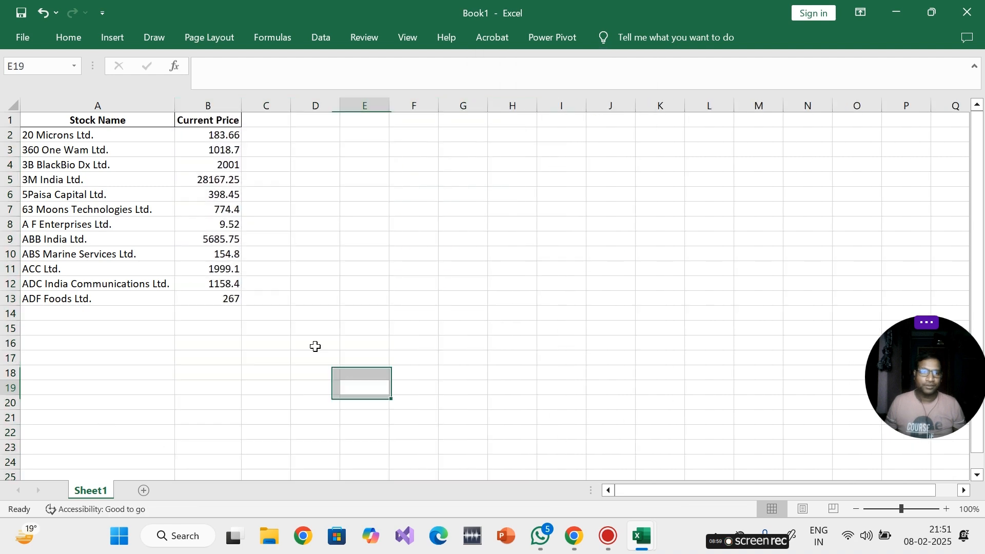
# - Apply All Borders to the stock table in A1:B13
pyautogui.click(70, 120)
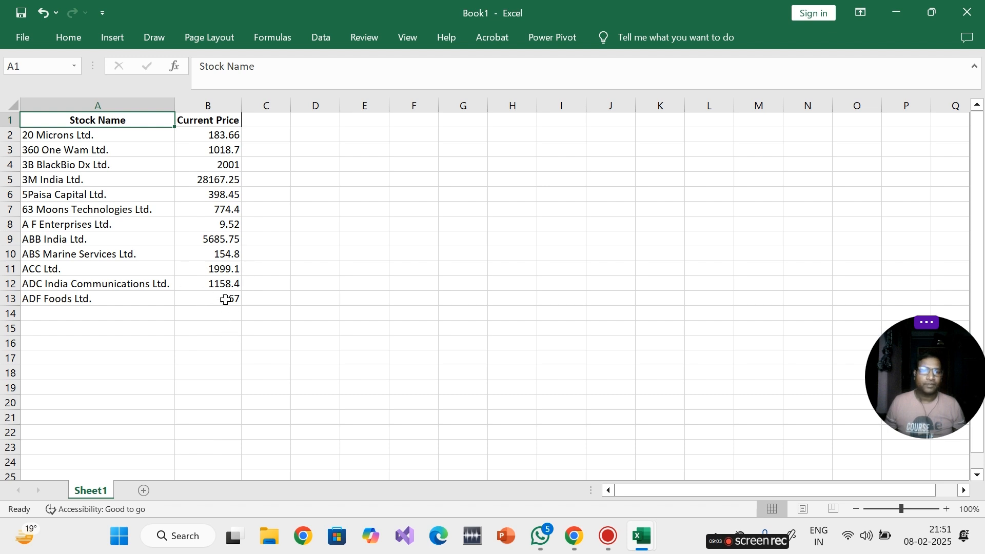
pyautogui.moveTo(226, 300); pyautogui.dragTo(38, 120)
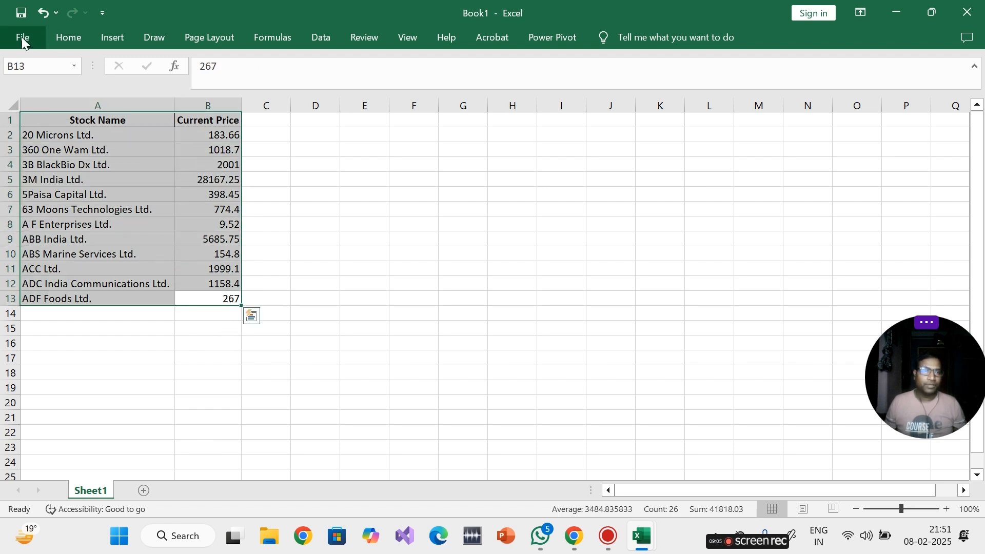
pyautogui.click(371, 299)
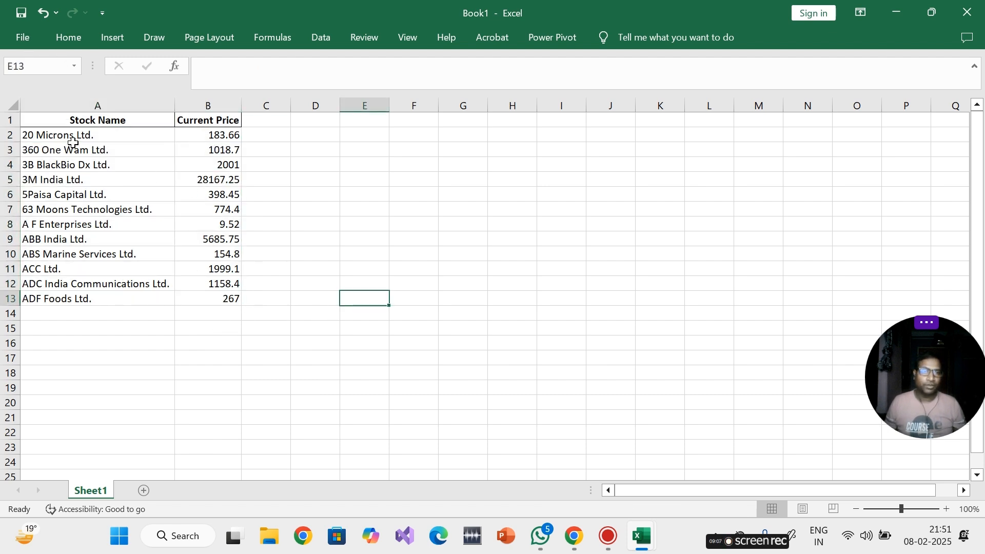
pyautogui.click(47, 108)
pyautogui.moveTo(311, 211); pyautogui.dragTo(277, 207)
pyautogui.moveTo(73, 119); pyautogui.dragTo(227, 300)
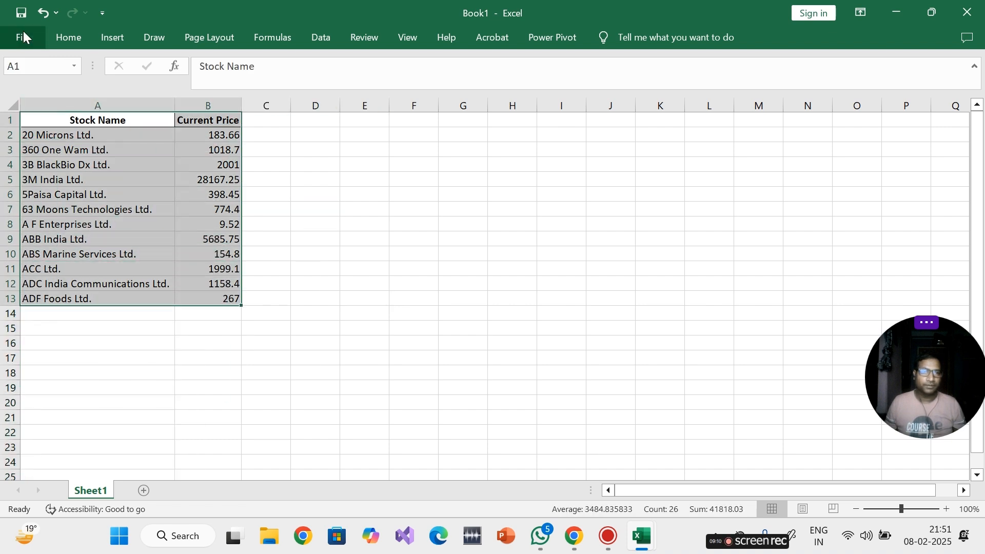
pyautogui.click(70, 40)
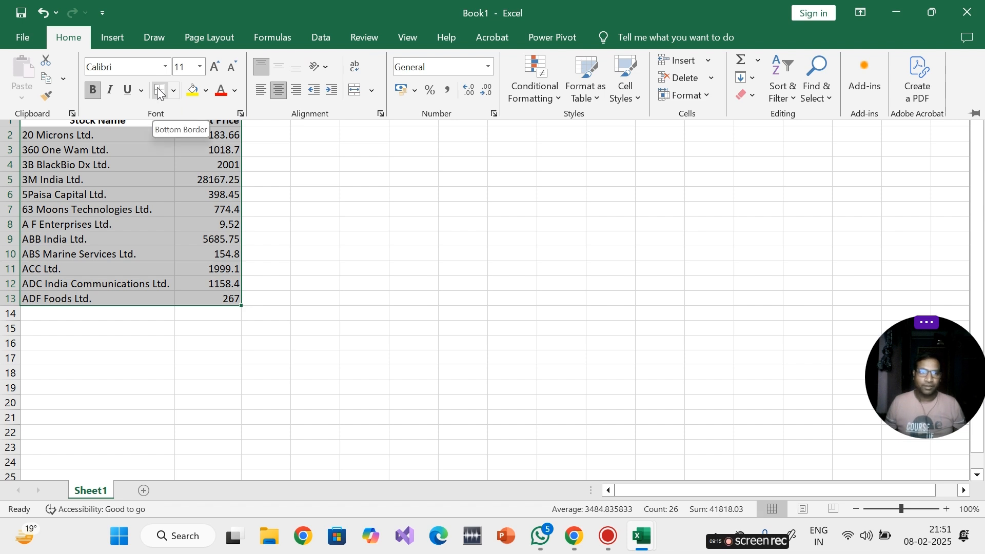
pyautogui.click(175, 91)
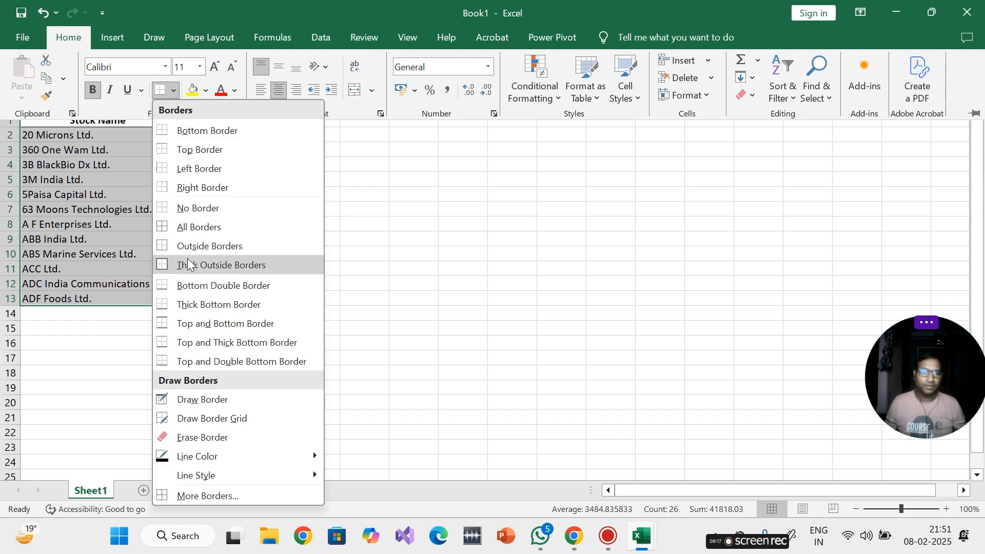
pyautogui.click(190, 233)
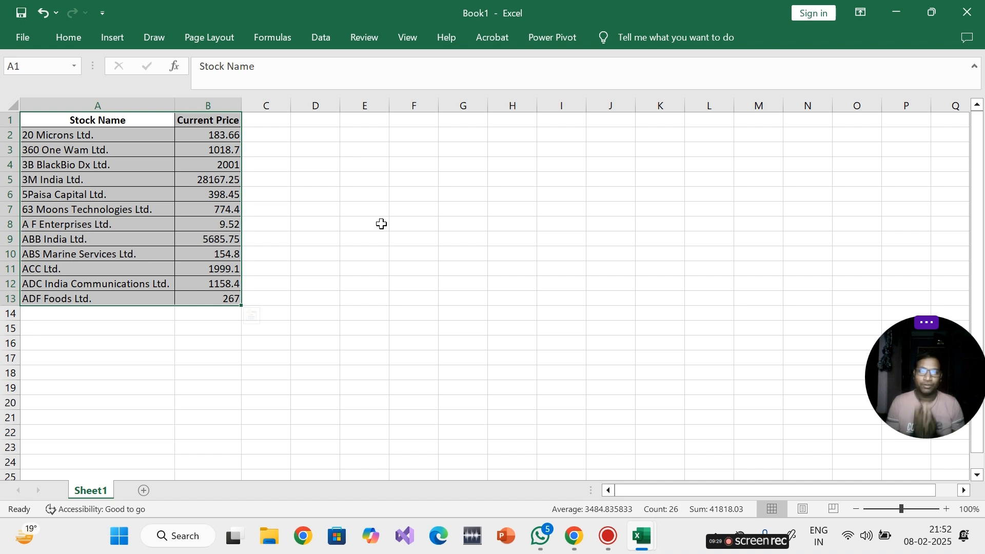
pyautogui.click(74, 314)
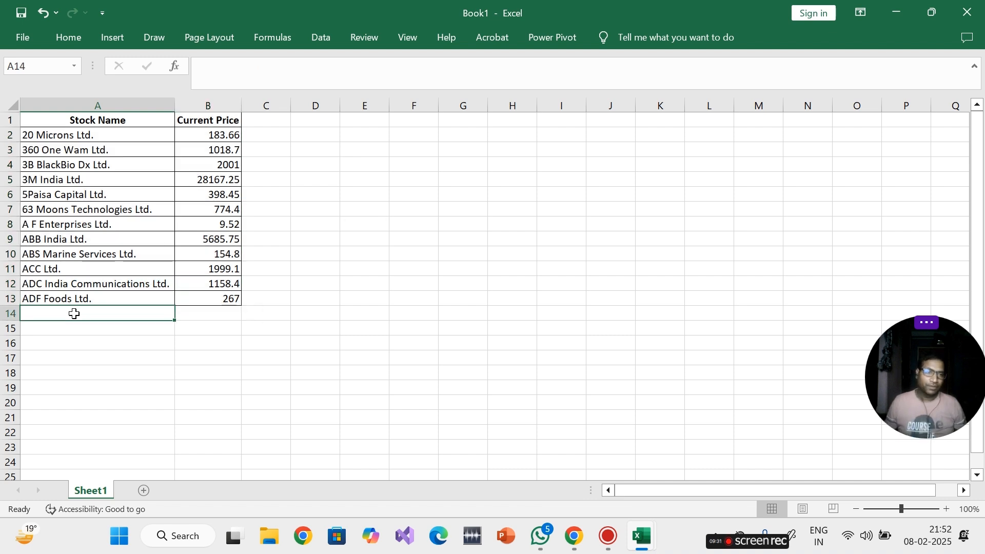
pyautogui.write('=SUM')
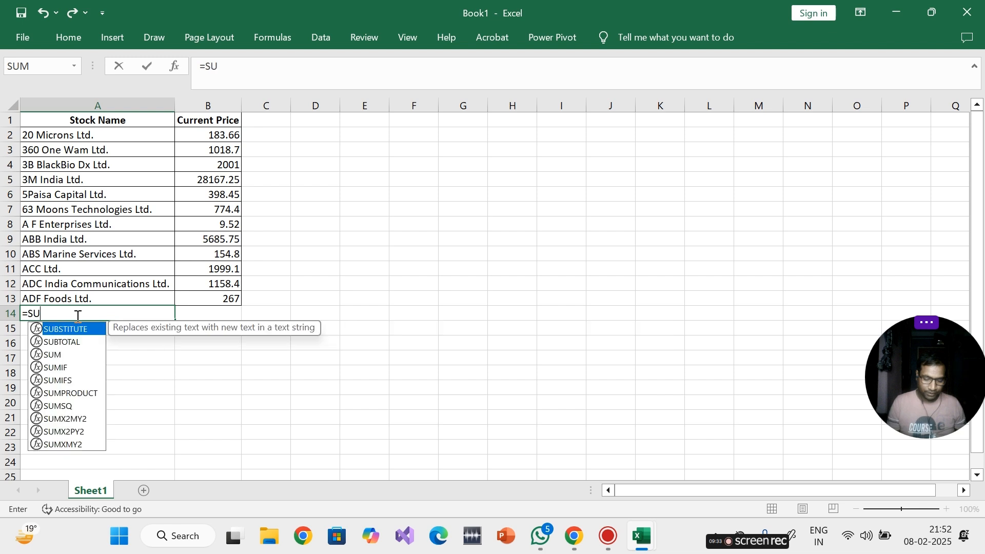
pyautogui.press('BackSpace')
pyautogui.press('BackSpace')
pyautogui.press('BackSpace')
pyautogui.press('BackSpace')
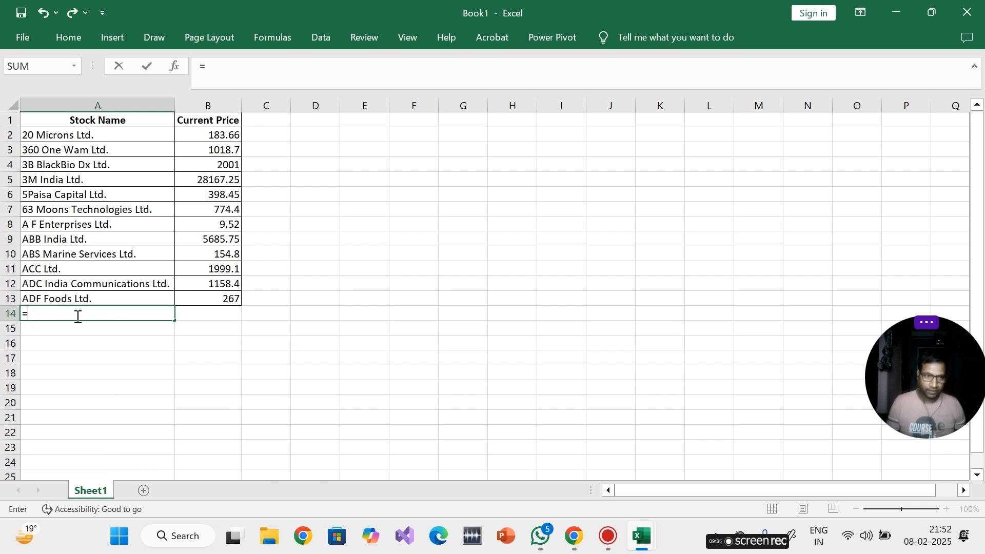
# - Enter the label Total in cell A14, below the last stock name
pyautogui.write('total')
pyautogui.press('Tab')
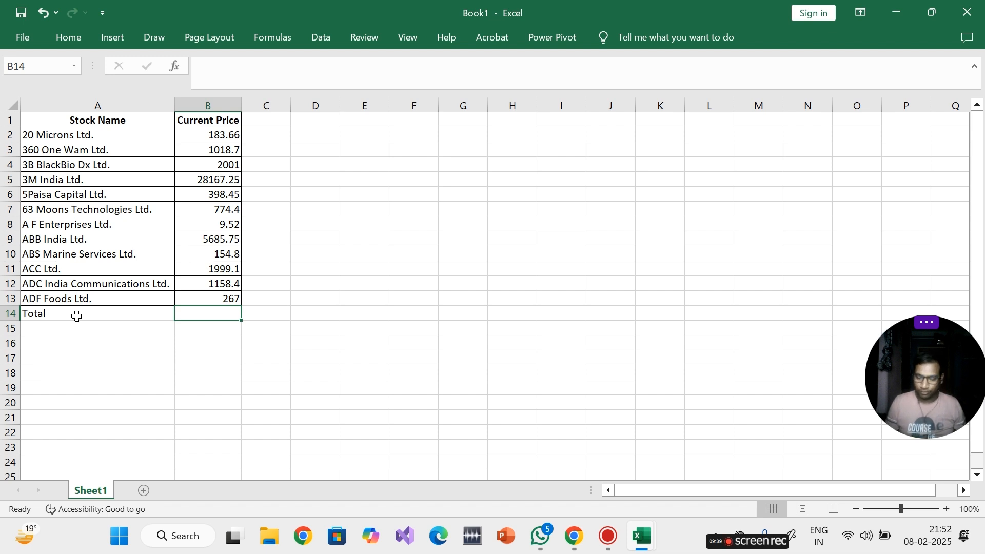
# - Try to total the prices in B14 by adding cells one by one, starting with =B2+B3+, and clear the entry
pyautogui.write('=')
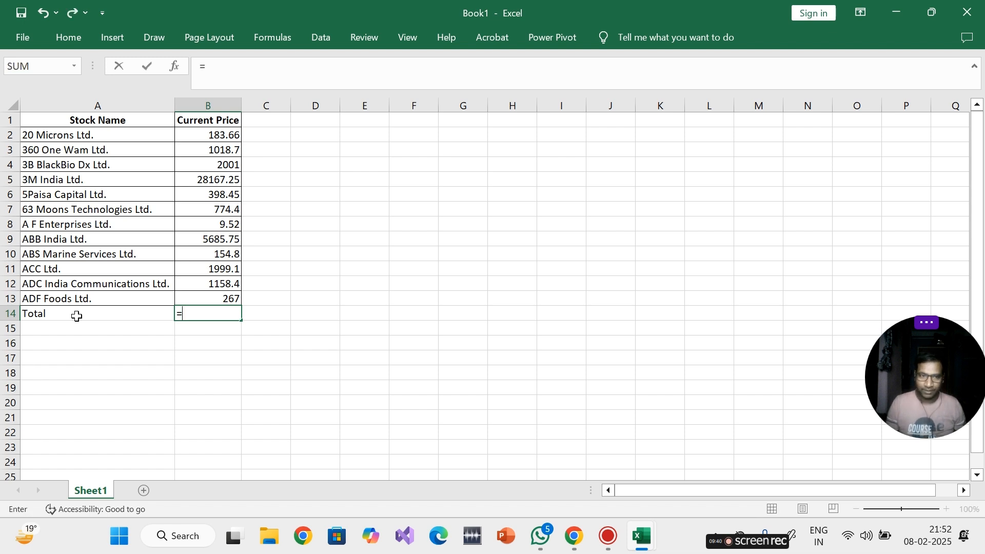
pyautogui.click(210, 138)
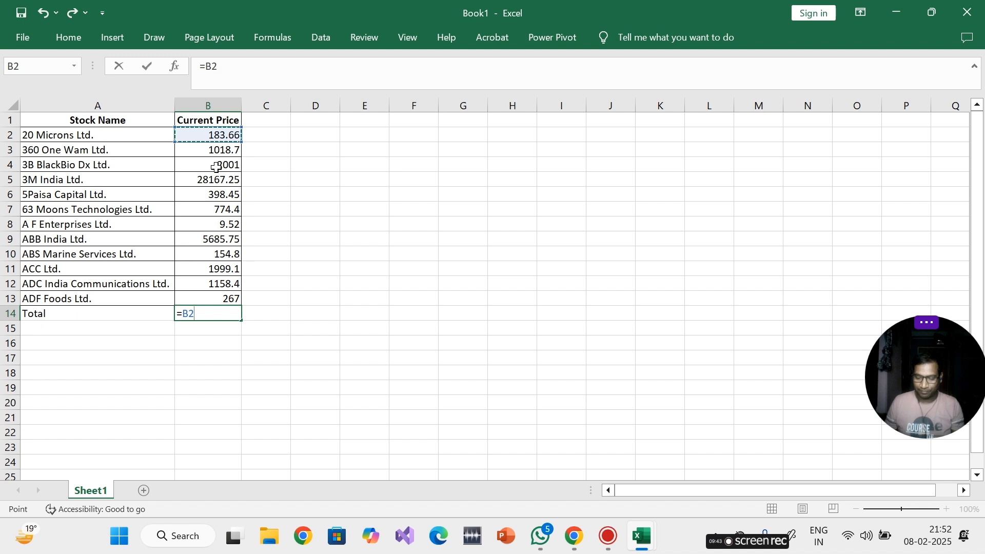
pyautogui.write('+')
pyautogui.click(213, 152)
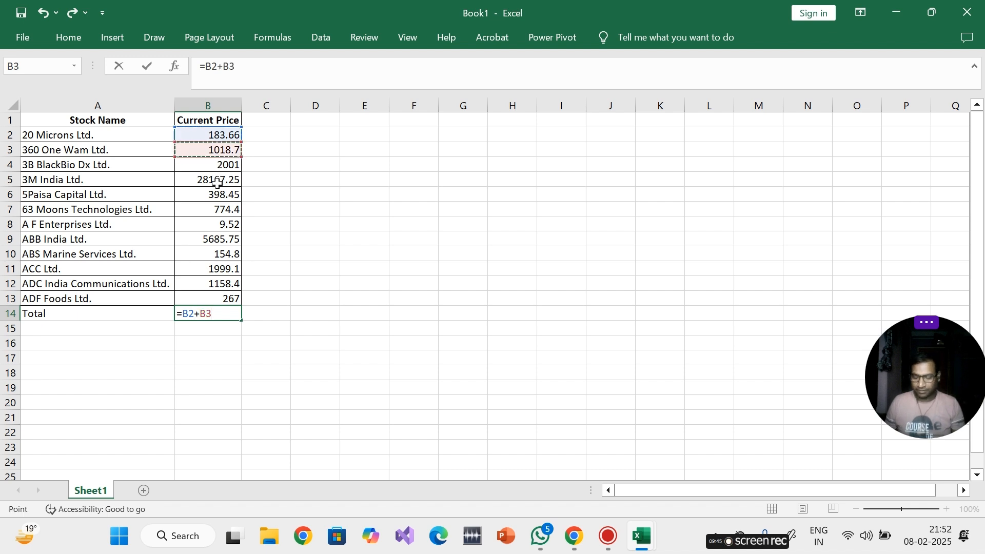
pyautogui.write('+')
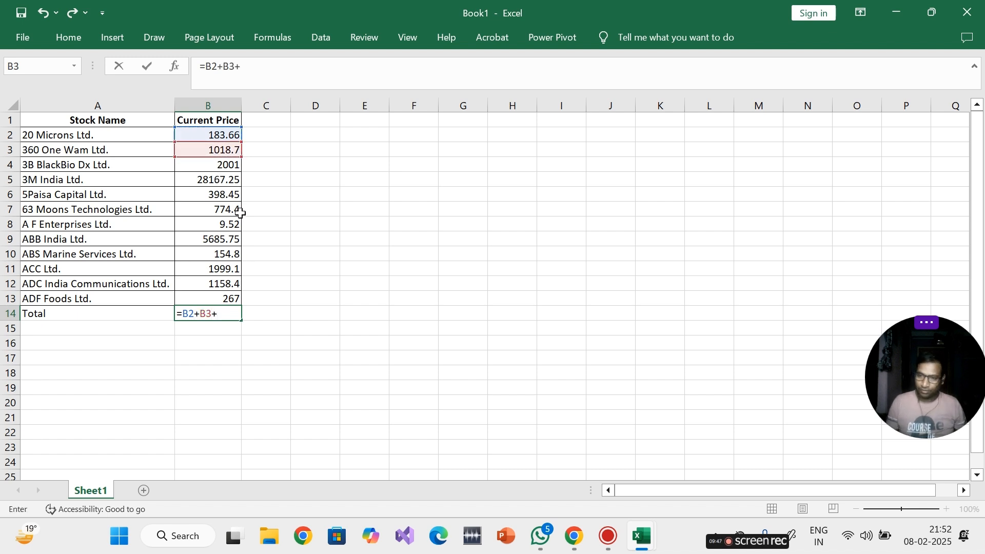
pyautogui.press('BackSpace')
pyautogui.press('BackSpace')
pyautogui.press('BackSpace')
pyautogui.press('BackSpace')
pyautogui.press('BackSpace')
pyautogui.press('BackSpace')
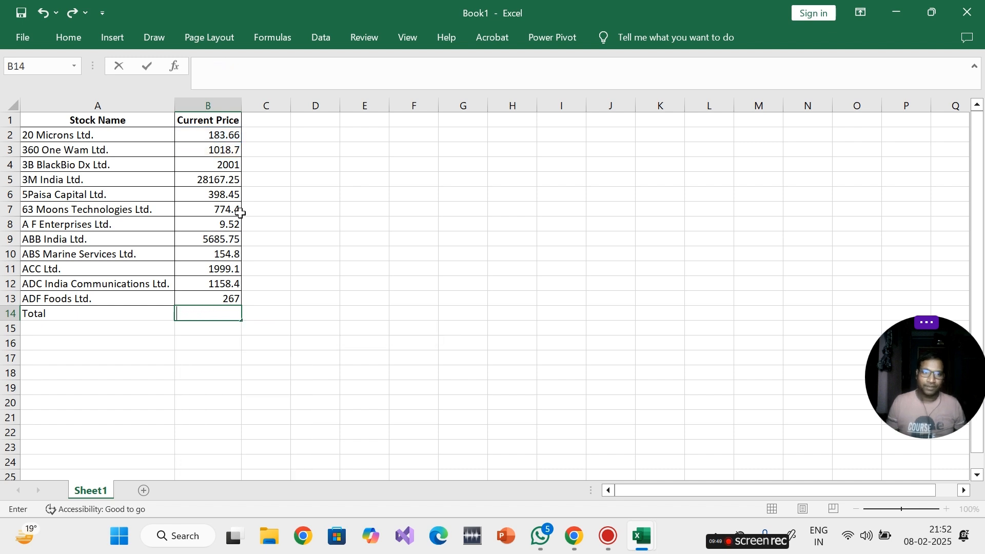
# - Total the current prices in cell B14 with the formula =SUM(B2:B13)
pyautogui.write('=')
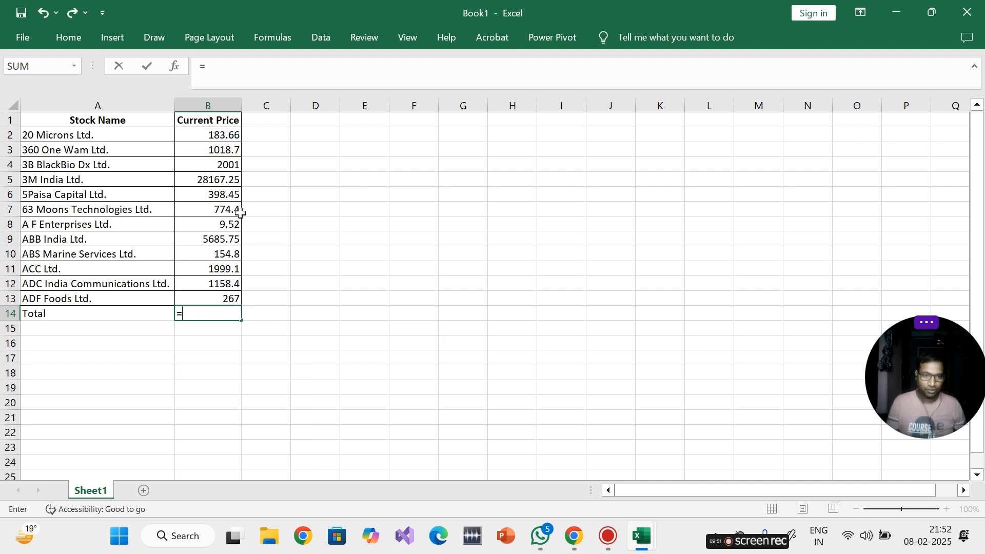
pyautogui.write('sum')
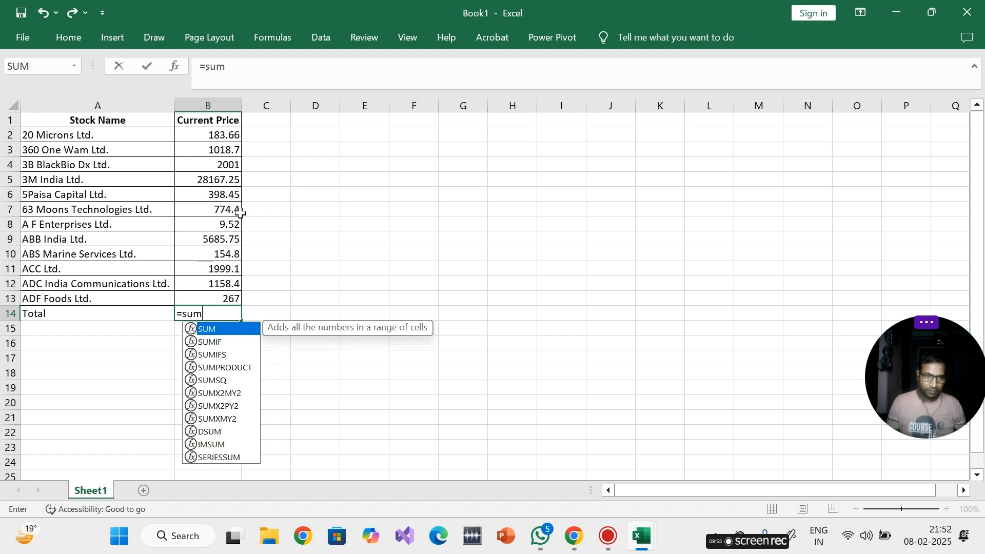
pyautogui.write('()')
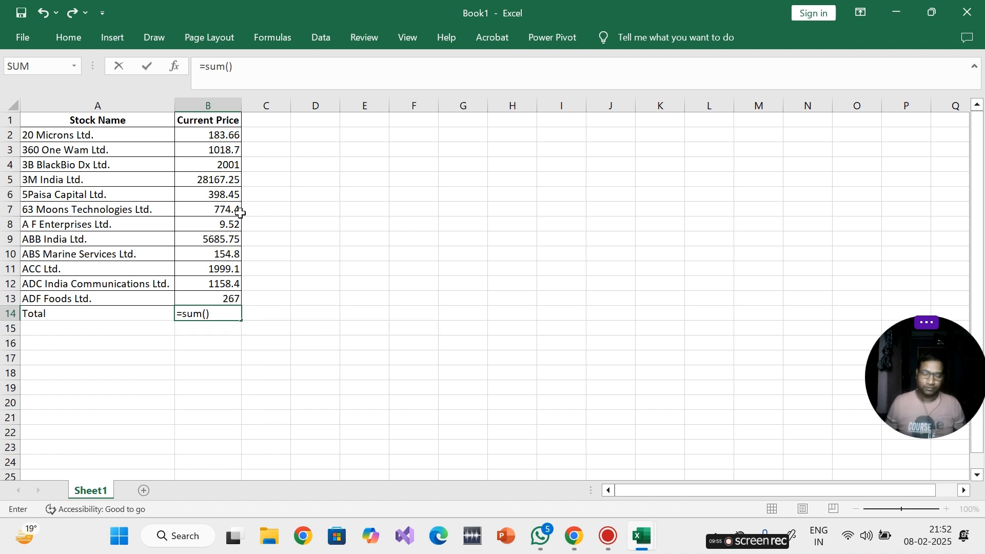
pyautogui.press('BackSpace')
pyautogui.moveTo(215, 135); pyautogui.dragTo(231, 290)
pyautogui.write(')')
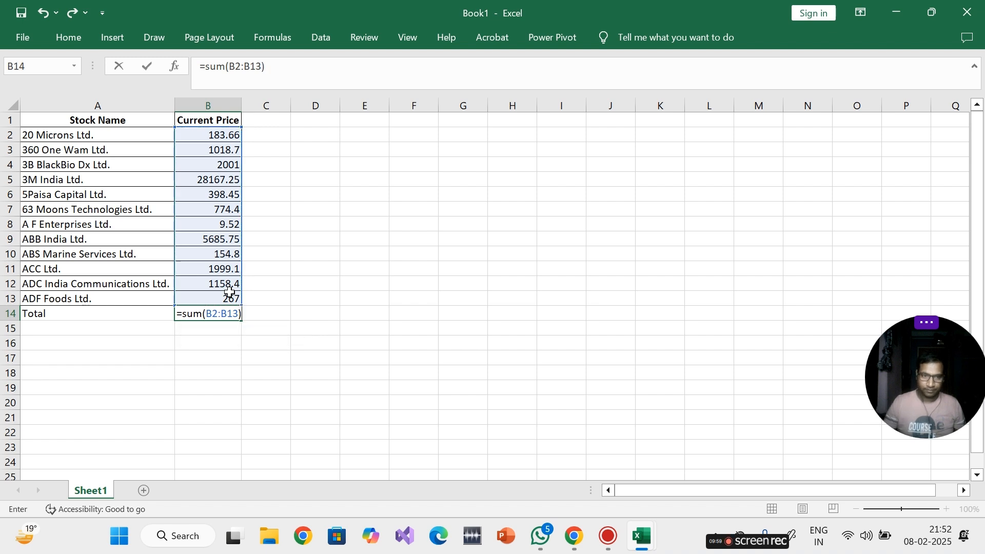
pyautogui.press('Return')
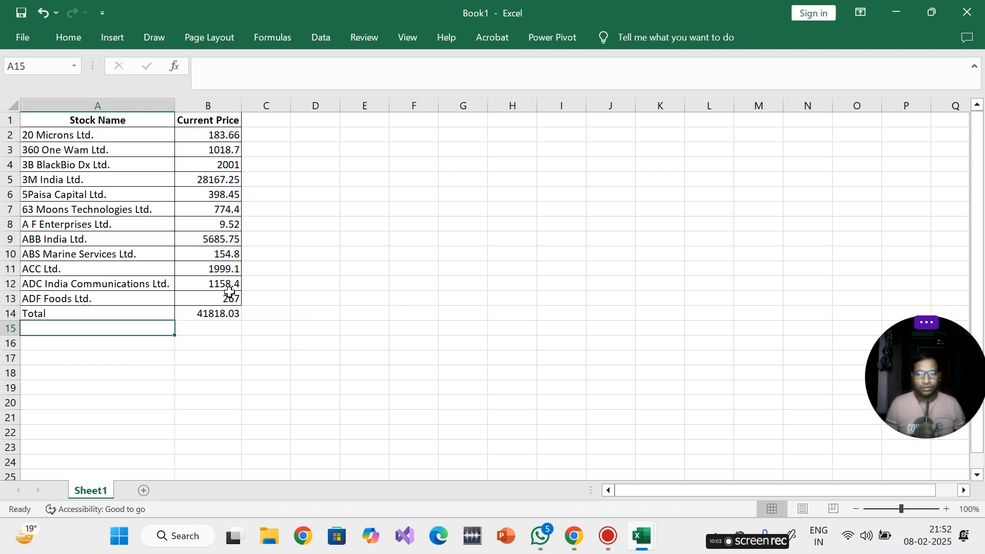
pyautogui.press('Up')
pyautogui.press('Right')
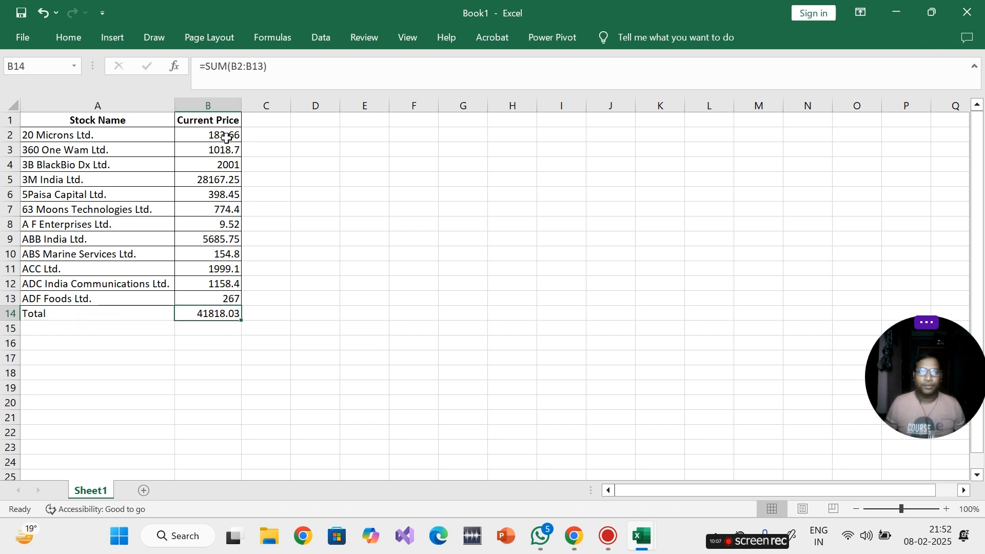
pyautogui.moveTo(227, 138); pyautogui.dragTo(230, 283)
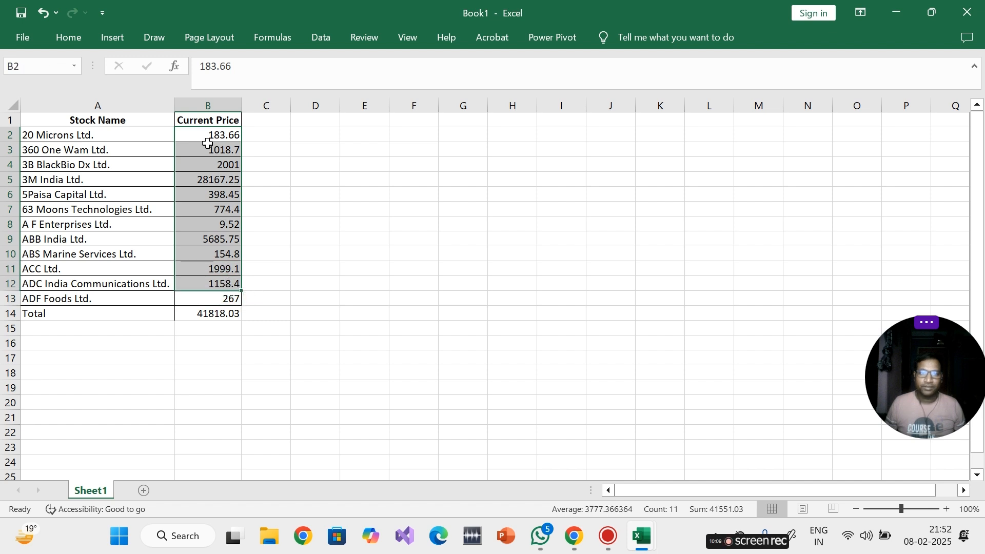
pyautogui.click(69, 312)
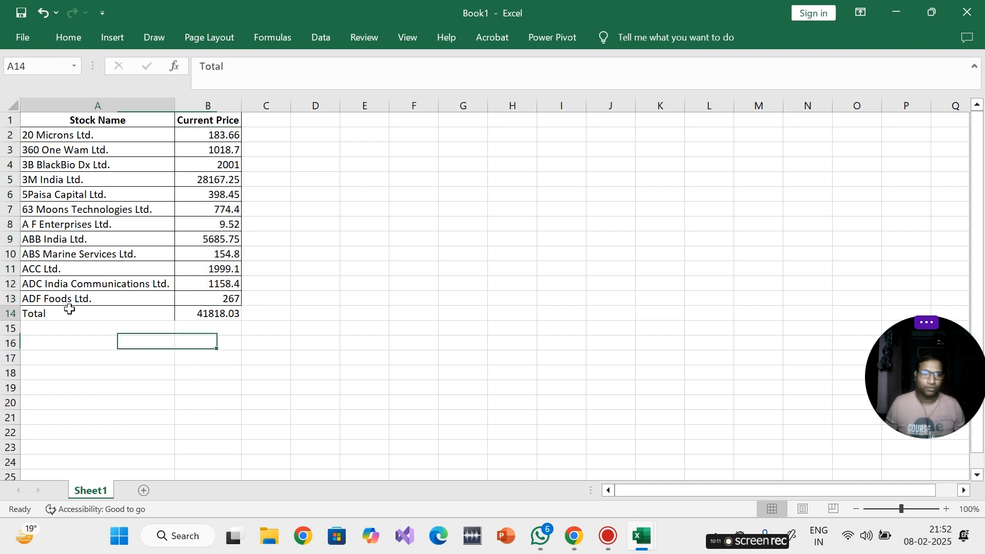
# - Calculate the average of the current prices in cell B15 with the formula =AVERAGE(B2:B13)
pyautogui.click(210, 327)
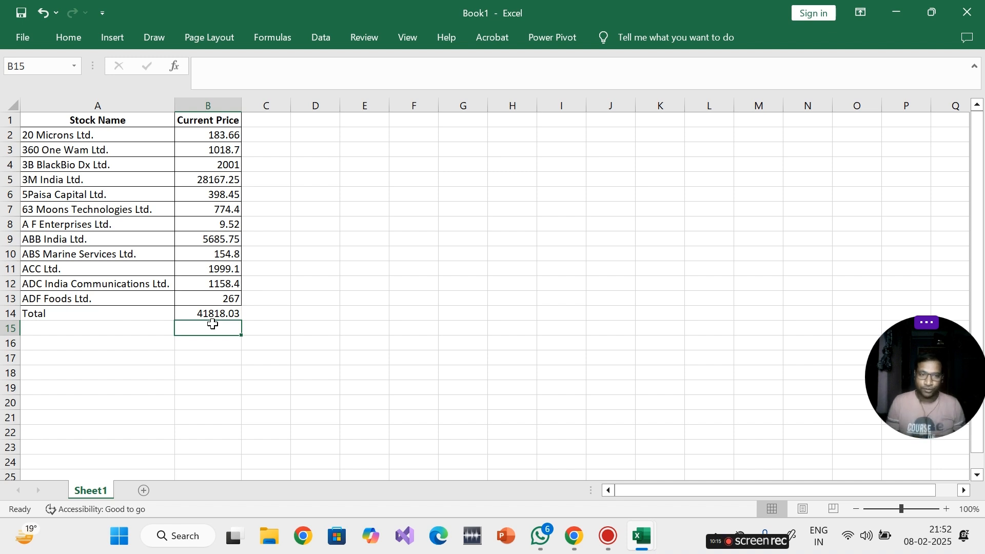
pyautogui.write('=')
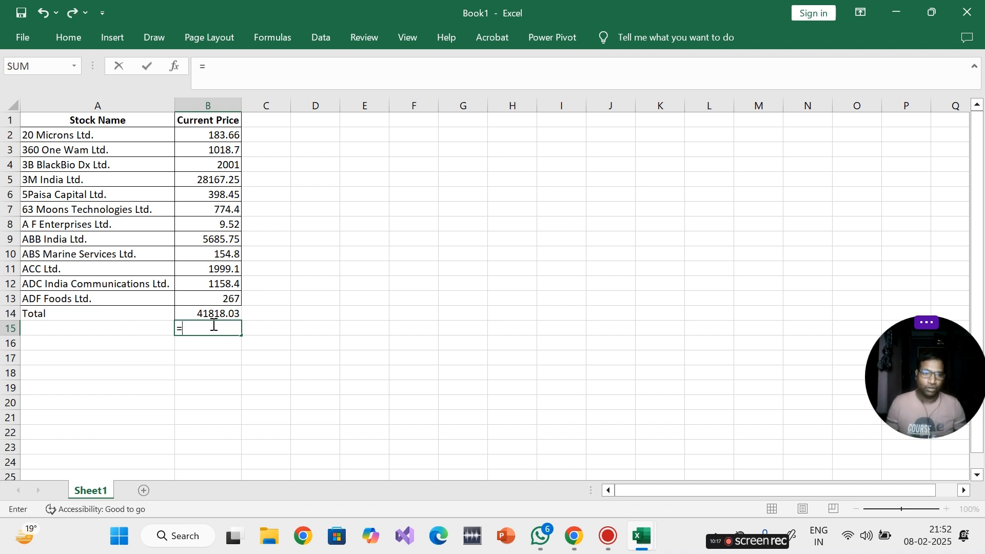
pyautogui.write('a')
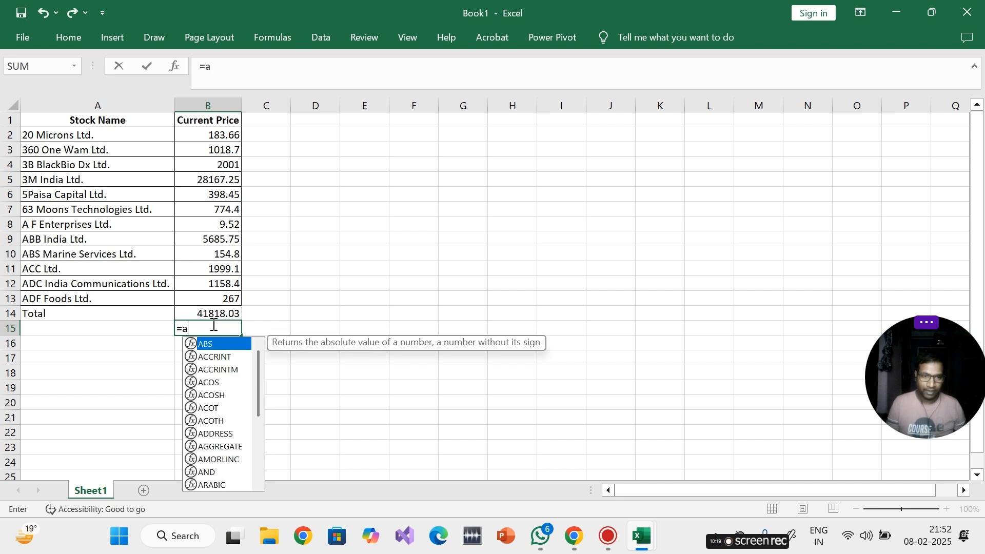
pyautogui.write('v')
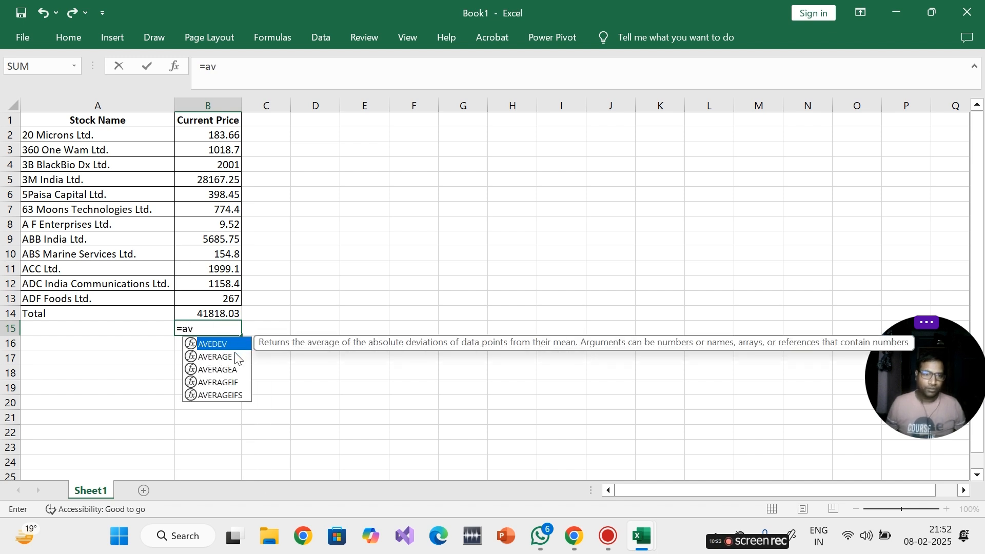
pyautogui.click(215, 359)
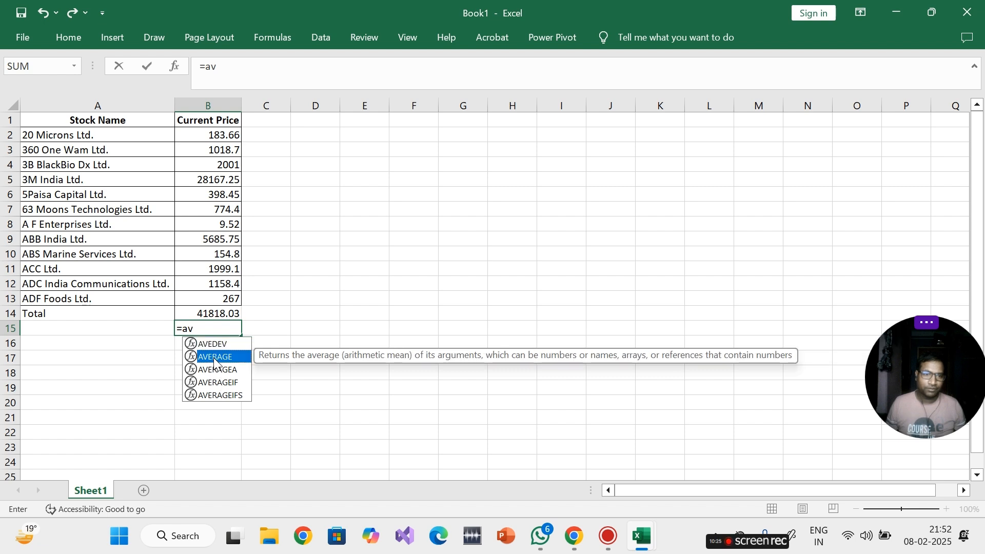
pyautogui.doubleClick(214, 360)
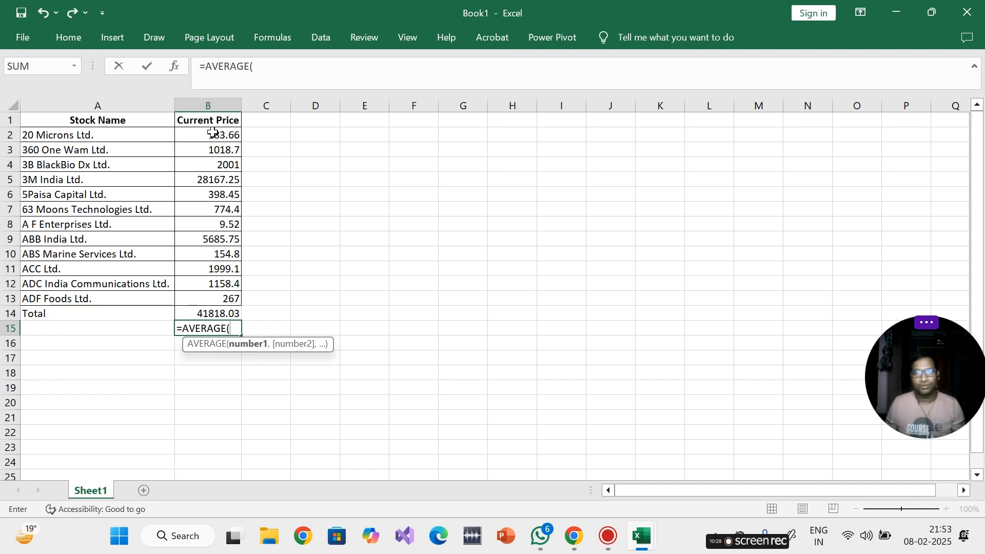
pyautogui.moveTo(213, 132); pyautogui.dragTo(224, 296)
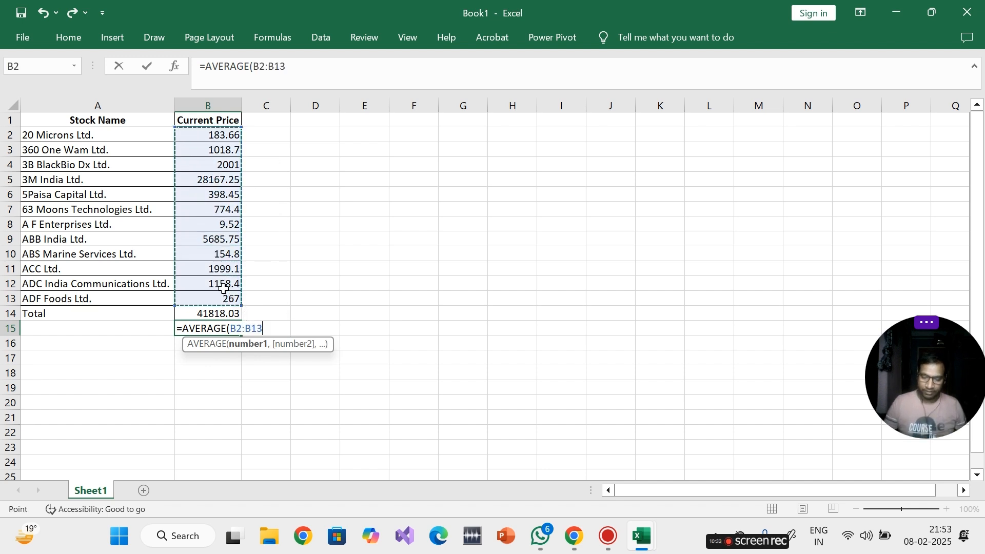
pyautogui.write(')')
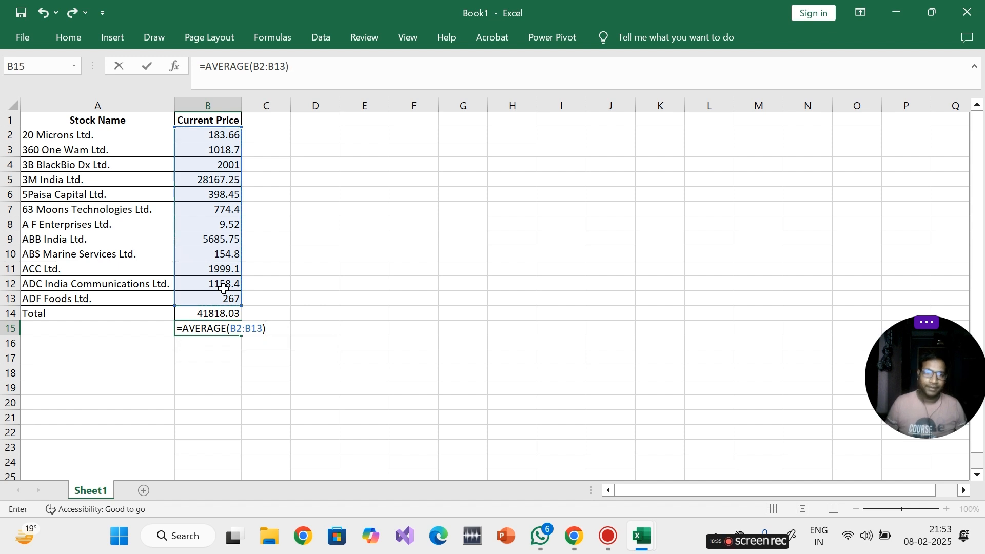
pyautogui.press('Return')
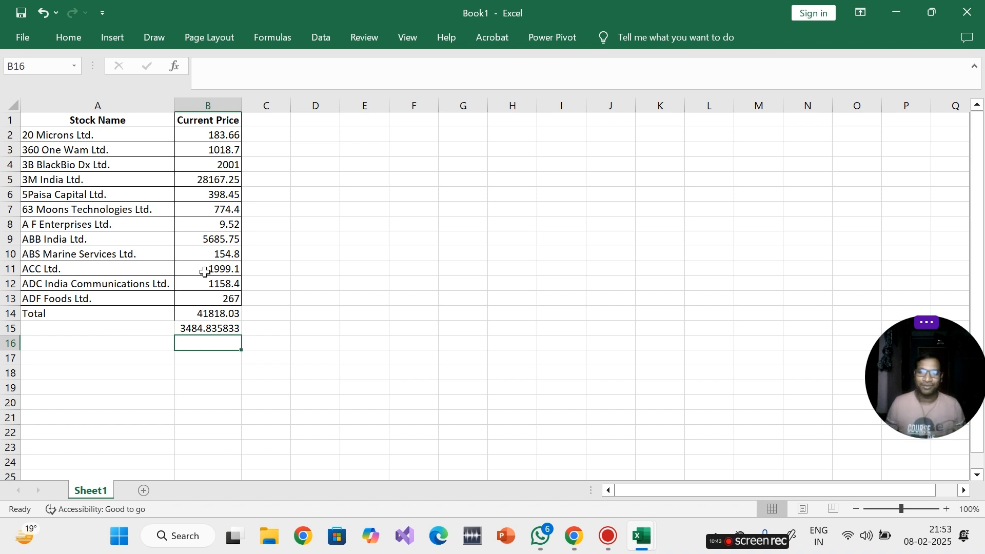
# - Adjust the number format of the average in cell B15 to show two decimal places
pyautogui.click(189, 327)
pyautogui.click(68, 38)
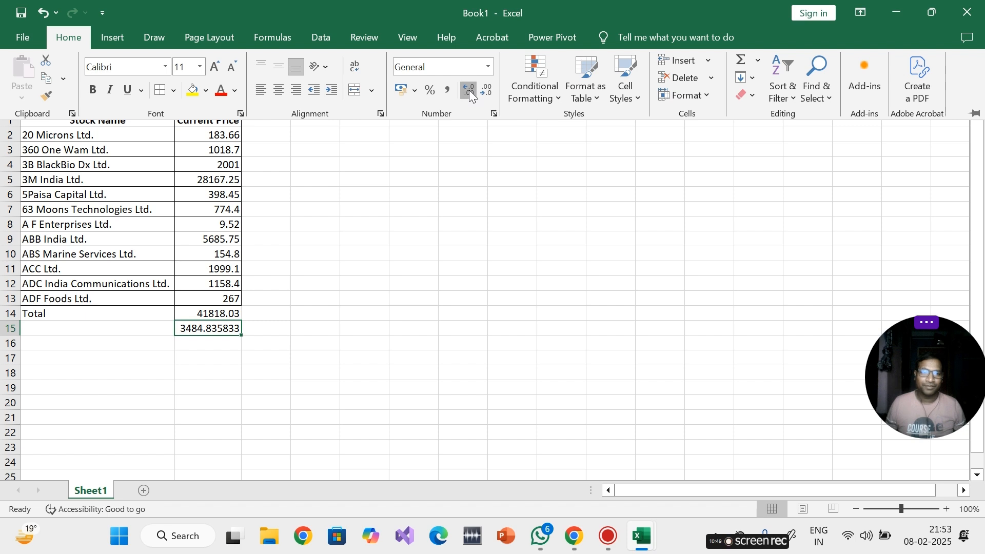
pyautogui.click(469, 91)
pyautogui.click(486, 91)
pyautogui.click(486, 90)
pyautogui.click(485, 90)
pyautogui.click(486, 92)
pyautogui.click(487, 91)
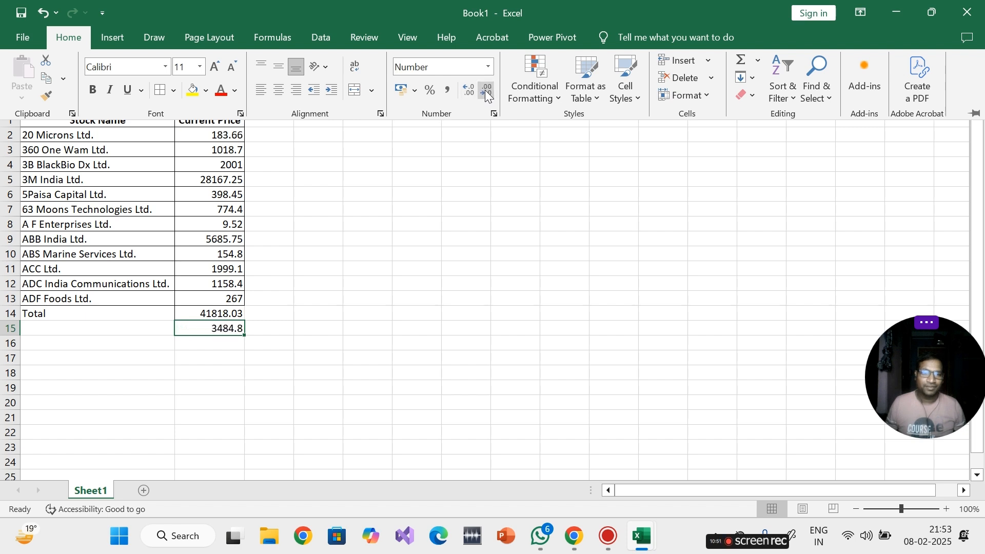
pyautogui.click(462, 99)
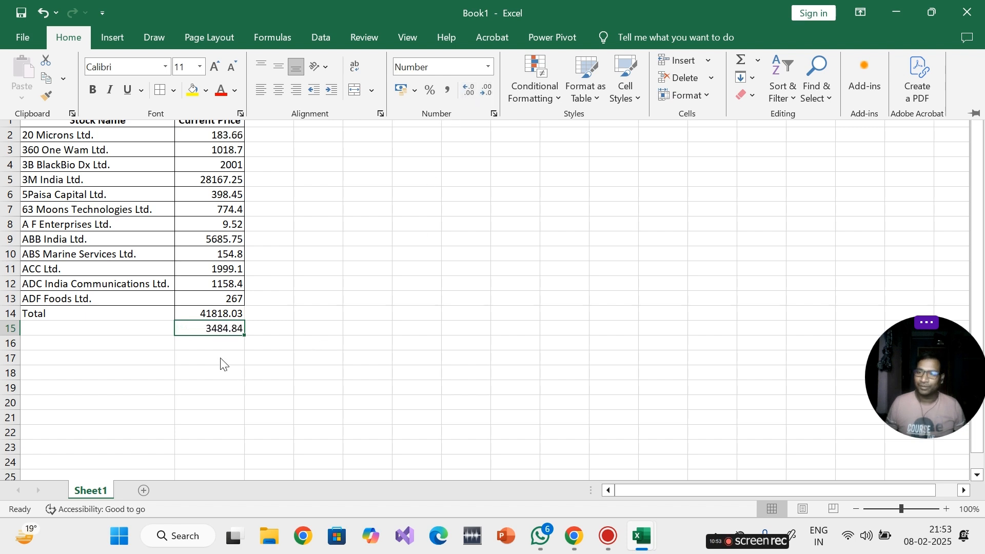
pyautogui.click(382, 300)
pyautogui.click(222, 343)
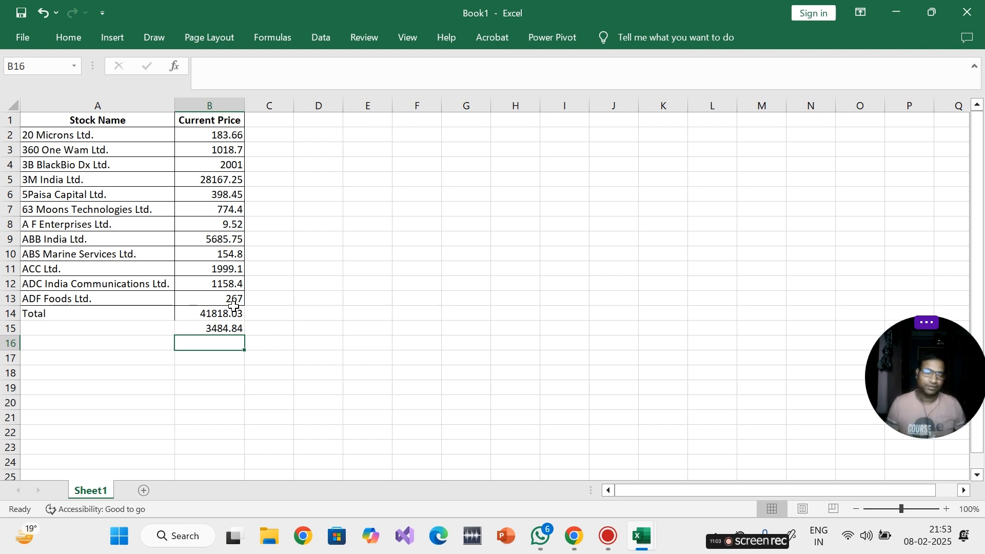
pyautogui.click(228, 138)
pyautogui.click(211, 342)
pyautogui.click(210, 329)
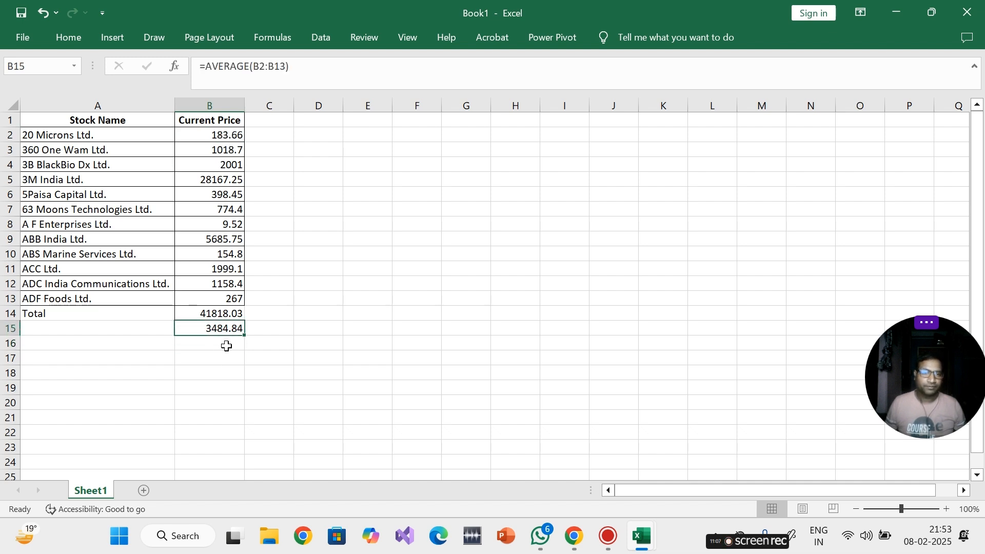
# - Try subtracting the second stock price from the first in cell B16 with =B2-B3, and clear the cell
pyautogui.click(220, 345)
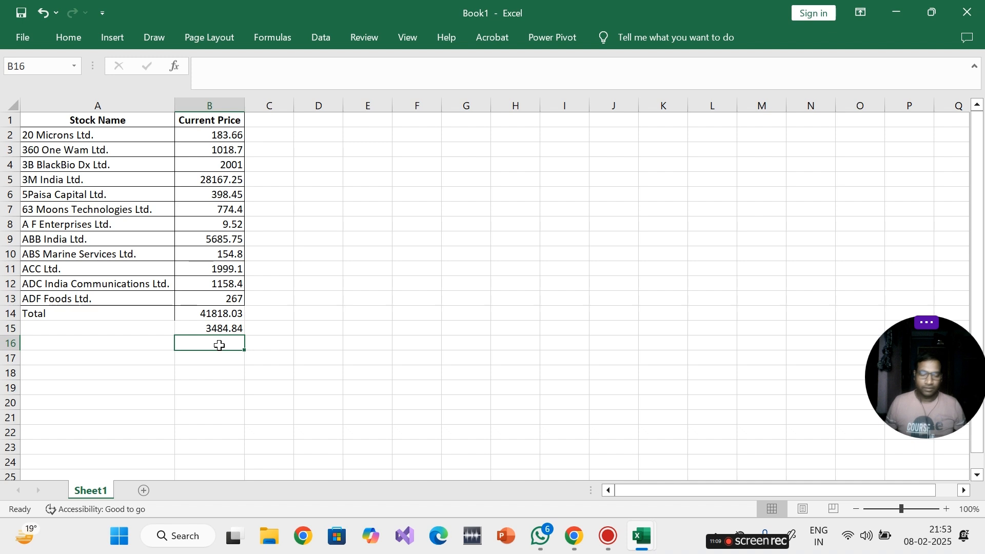
pyautogui.write('=')
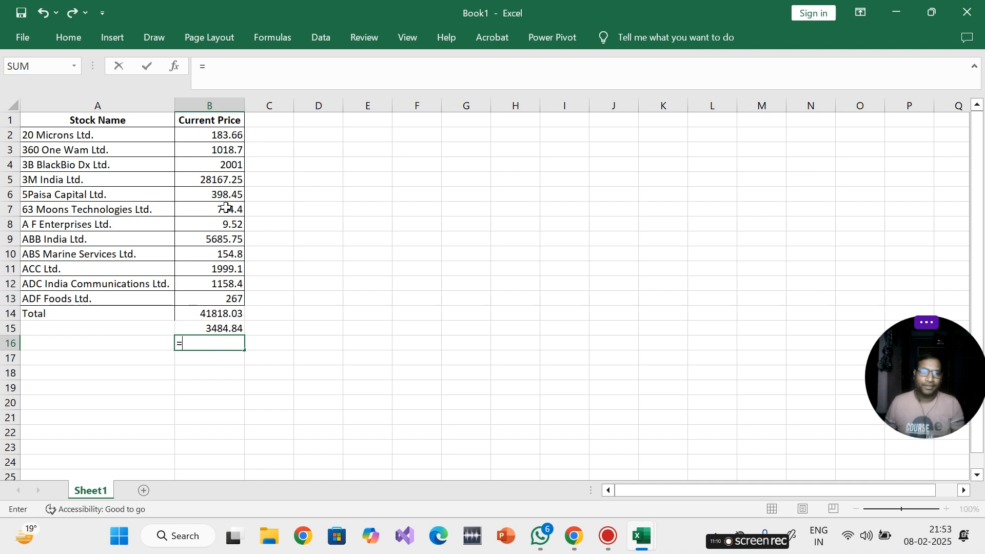
pyautogui.click(219, 135)
pyautogui.write('-')
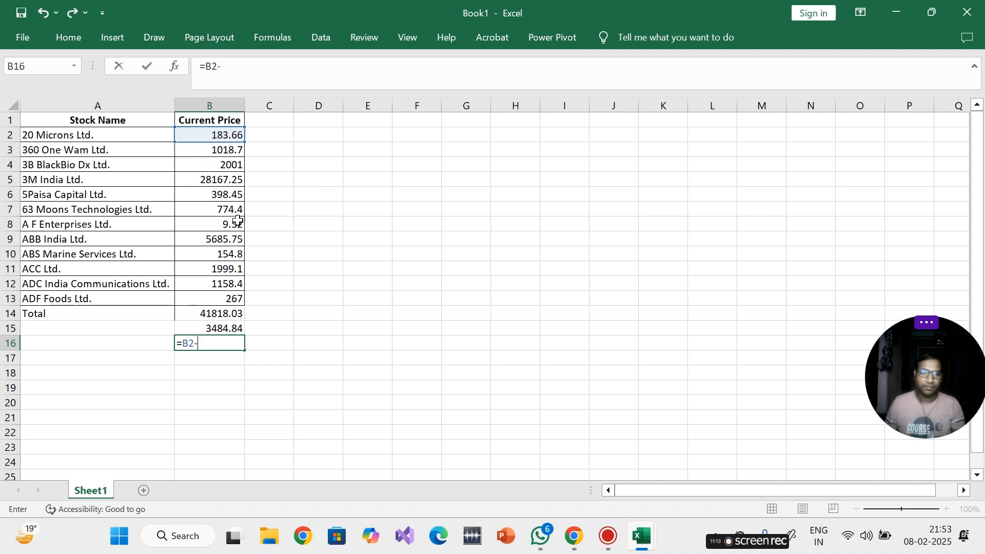
pyautogui.click(221, 152)
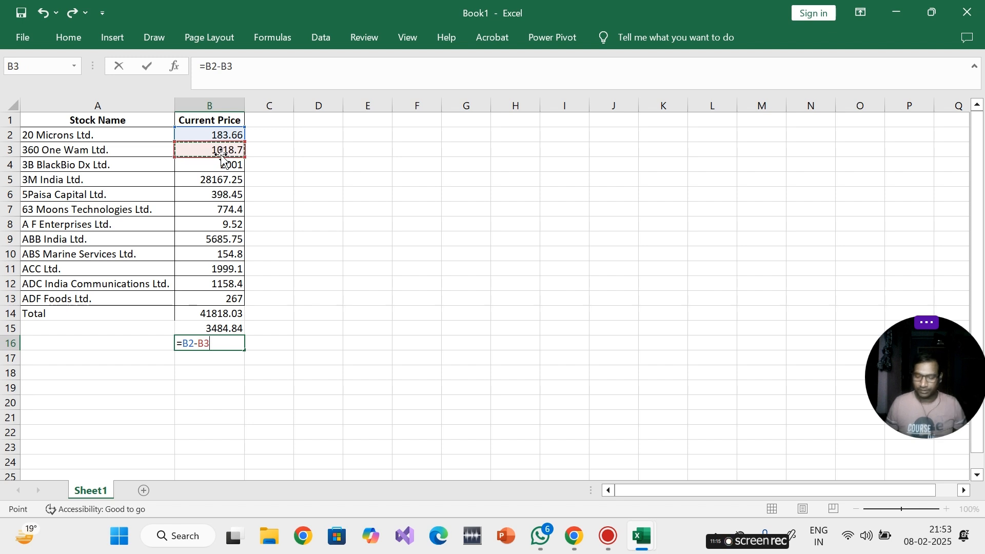
pyautogui.press('Return')
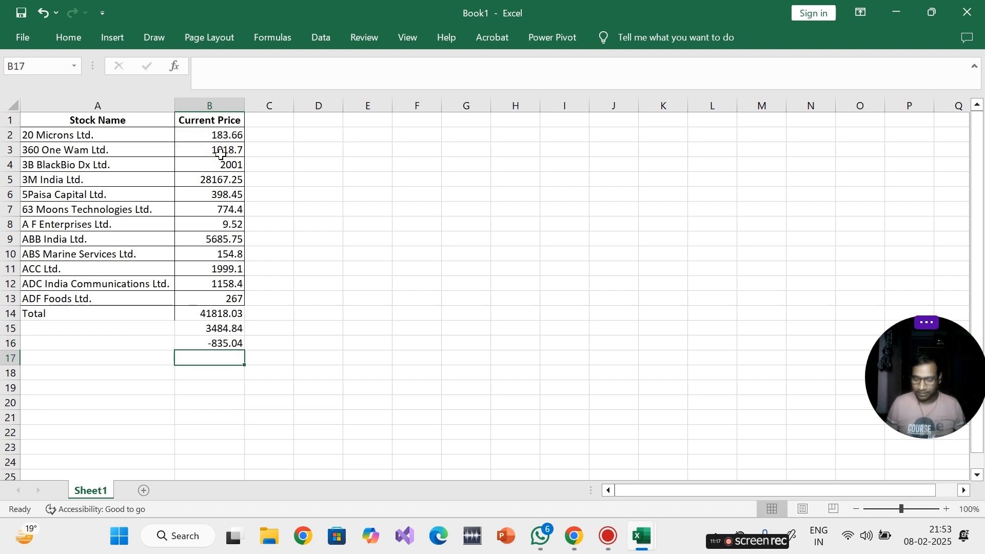
pyautogui.press('Up')
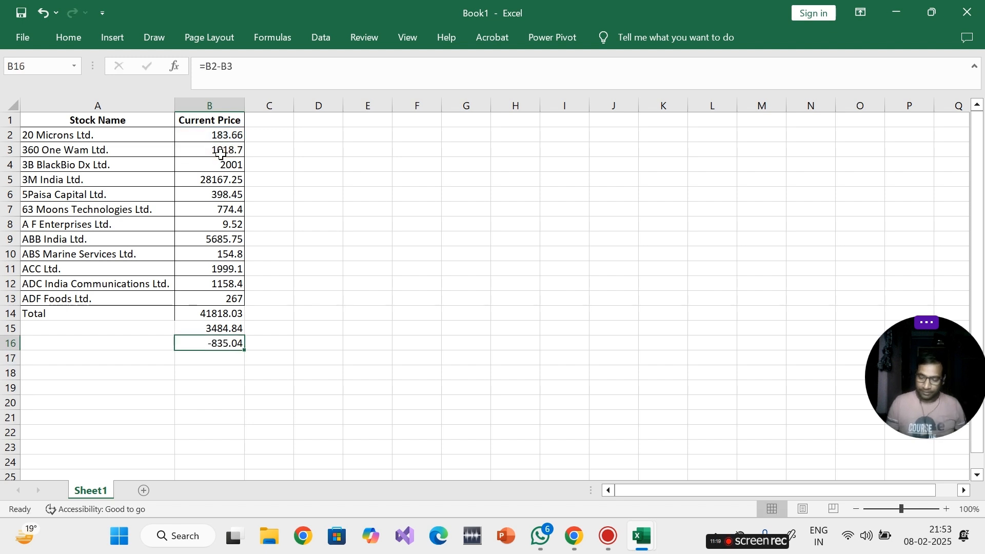
pyautogui.press('Delete')
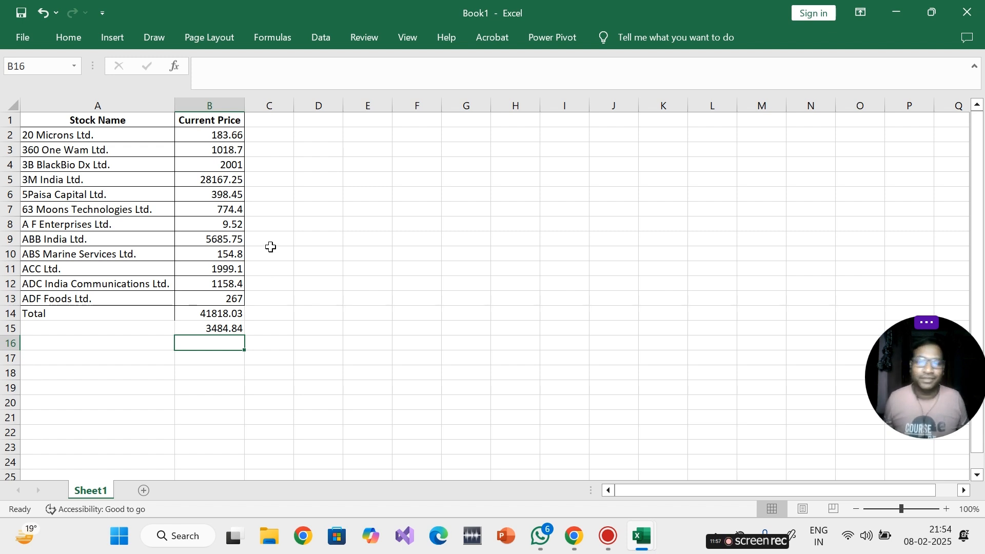
pyautogui.click(257, 149)
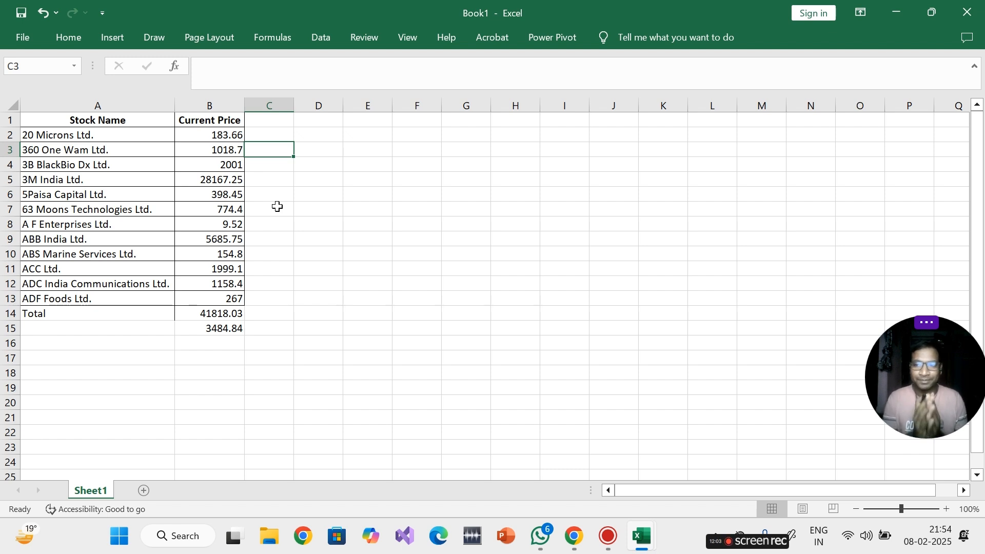
pyautogui.press('Down')
pyautogui.press('Down')
pyautogui.press('Down')
pyautogui.press('Down')
pyautogui.press('Down')
pyautogui.press('Down')
pyautogui.press('Down')
pyautogui.press('Down')
pyautogui.press('Down')
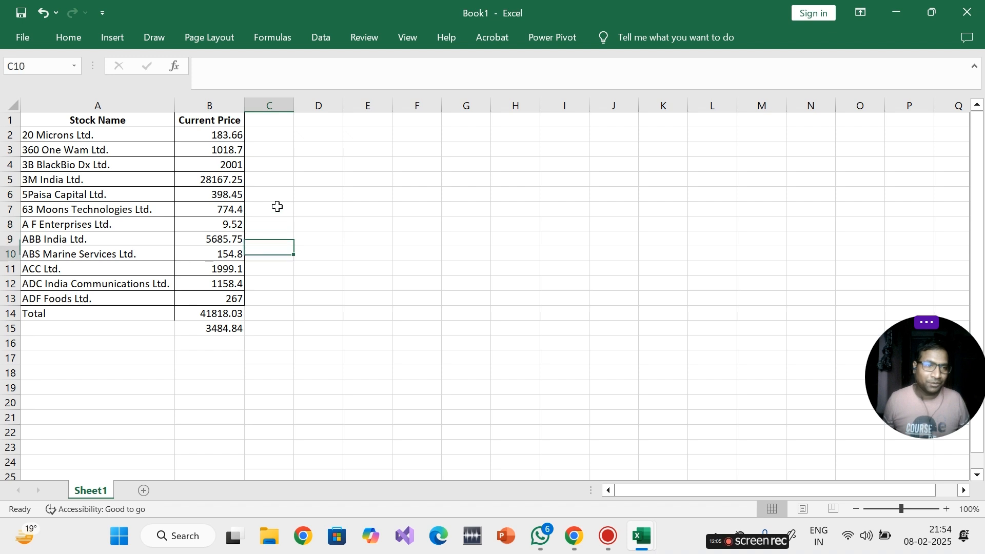
pyautogui.press('Down')
pyautogui.press('Down')
pyautogui.press('Down')
pyautogui.press('Down')
pyautogui.press('Left')
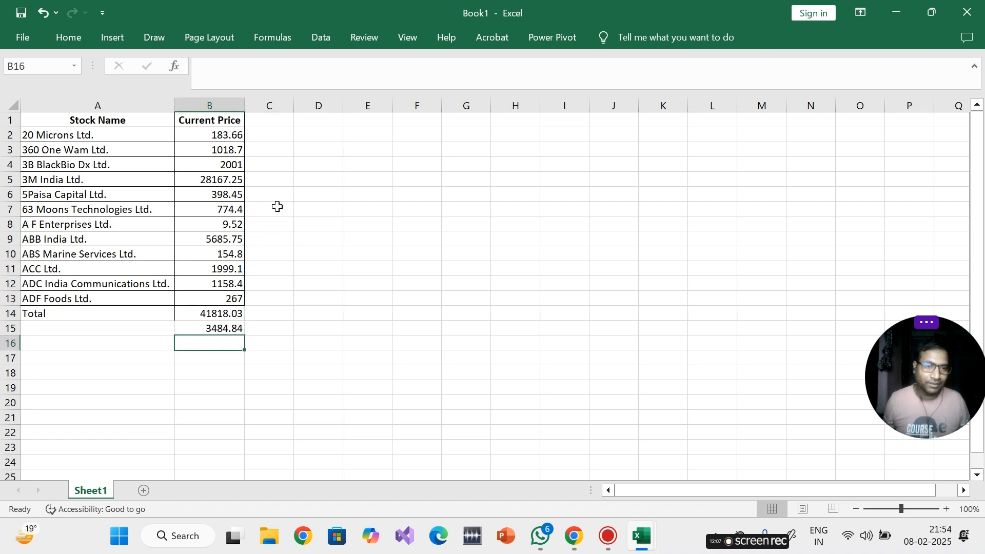
pyautogui.press('Up')
pyautogui.press('Up')
pyautogui.press('Down')
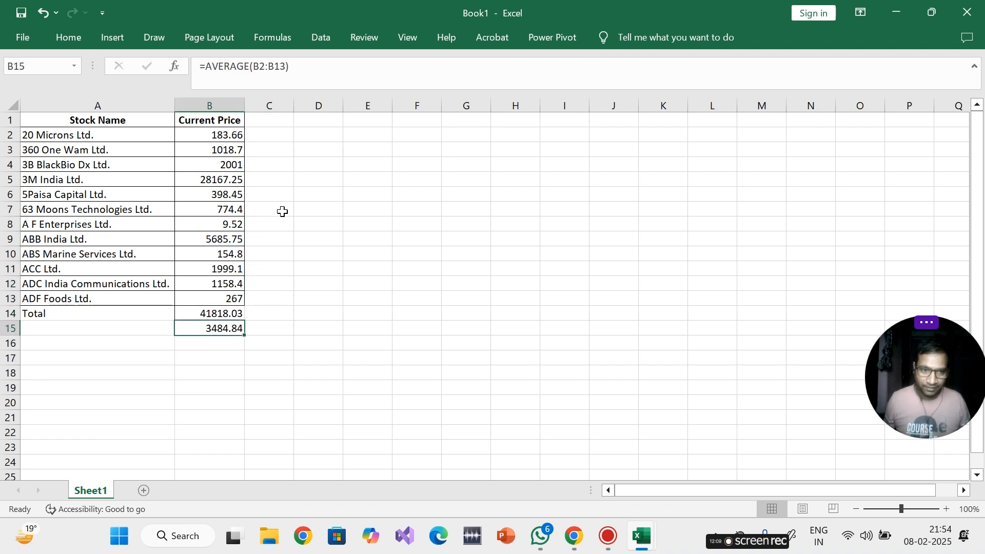
pyautogui.press('Right')
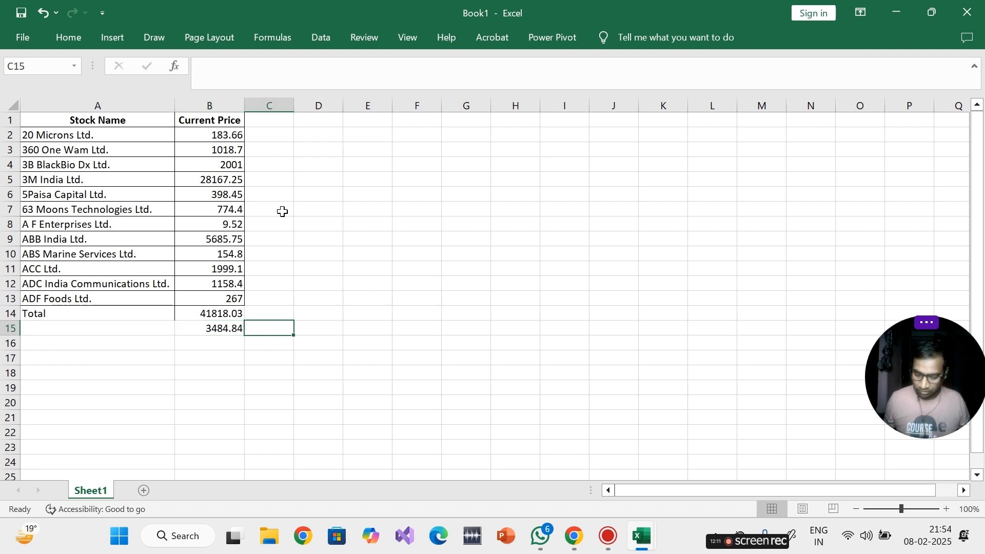
pyautogui.press('Left')
pyautogui.press('Down')
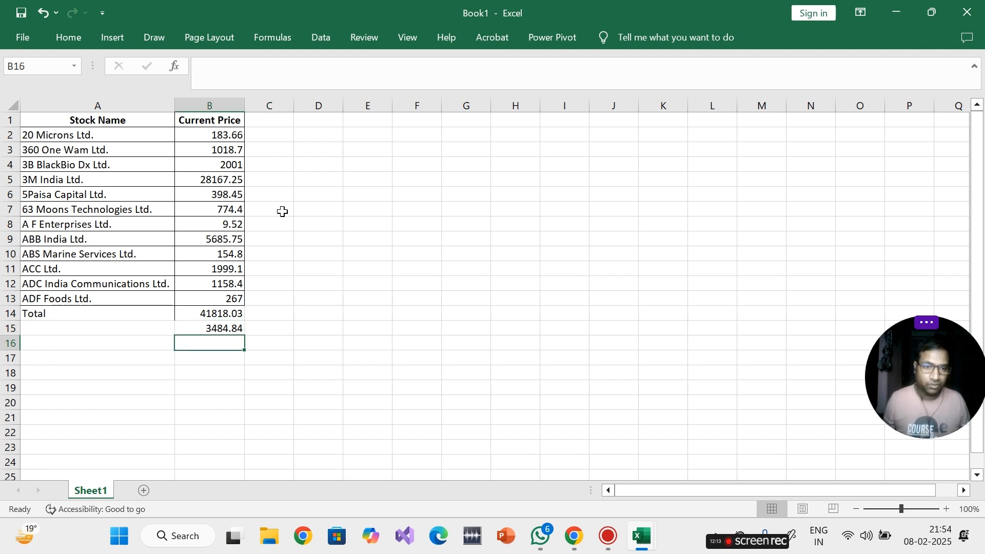
# - Clear the average formula from cell B15, leaving only the total below the stock prices
pyautogui.press('Up')
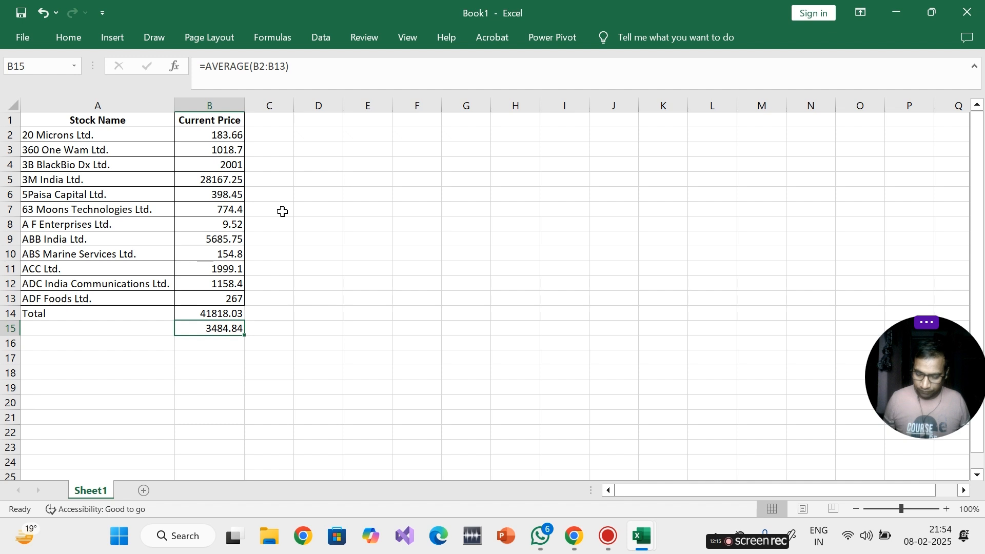
pyautogui.press('Delete')
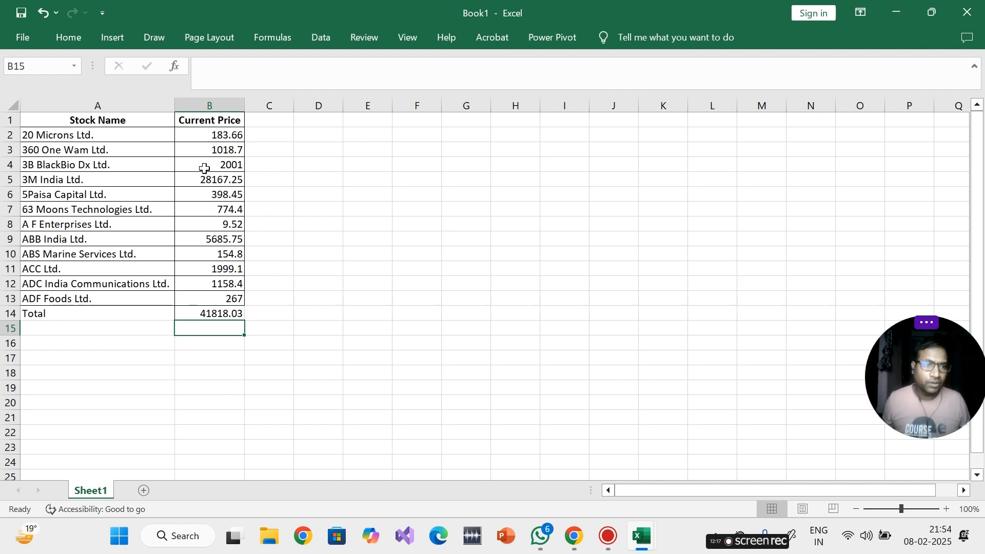
pyautogui.moveTo(218, 135); pyautogui.dragTo(213, 315)
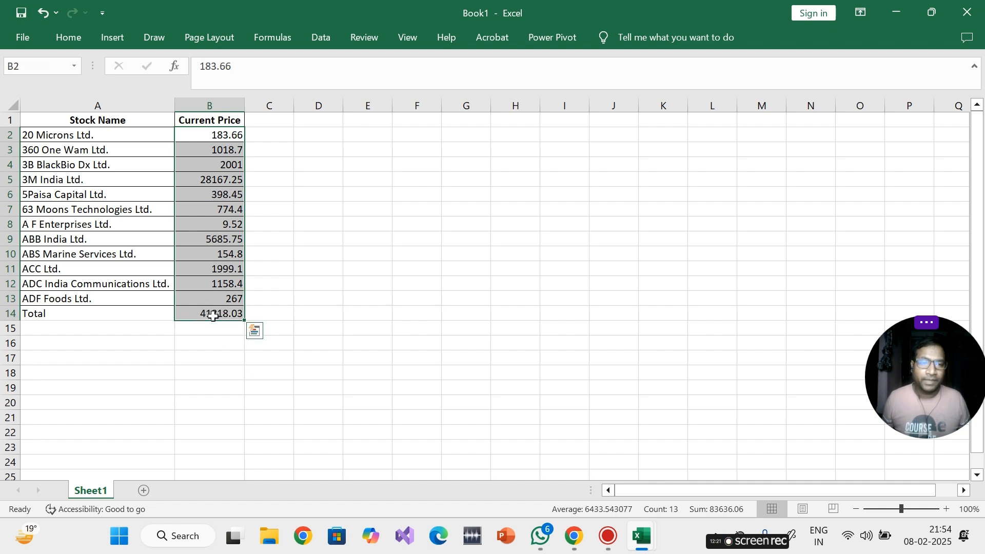
pyautogui.click(210, 136)
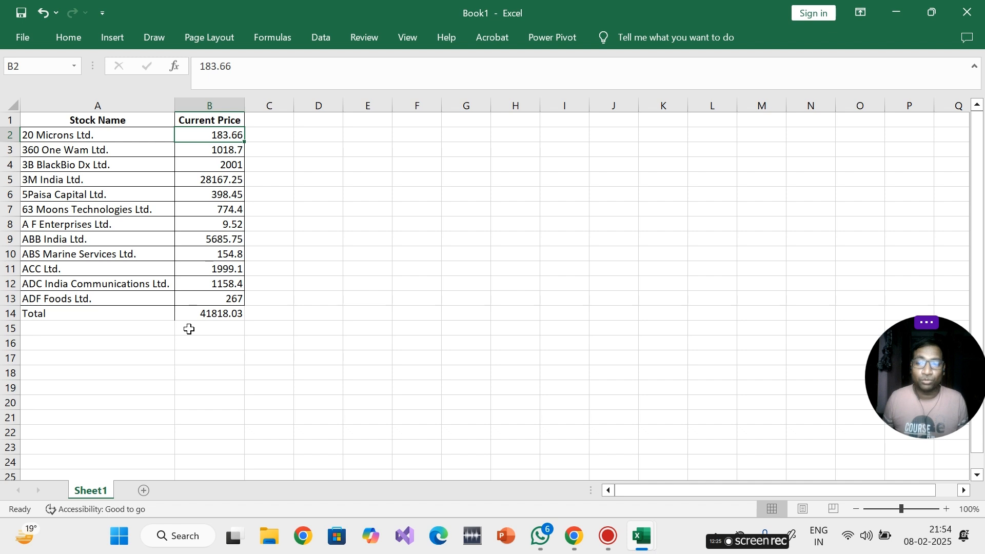
pyautogui.click(222, 315)
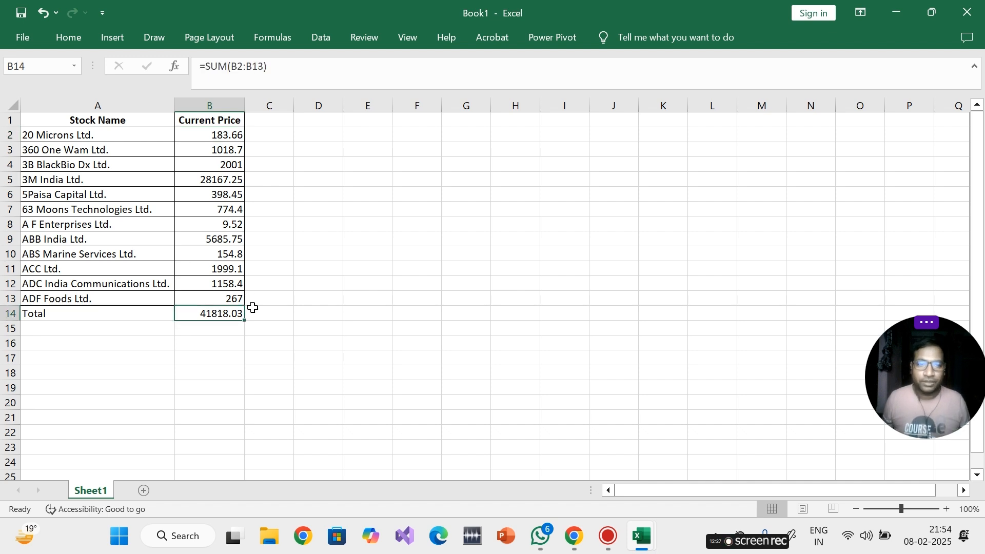
# - Add the column header % in cell C1 beside Current Price
pyautogui.click(260, 122)
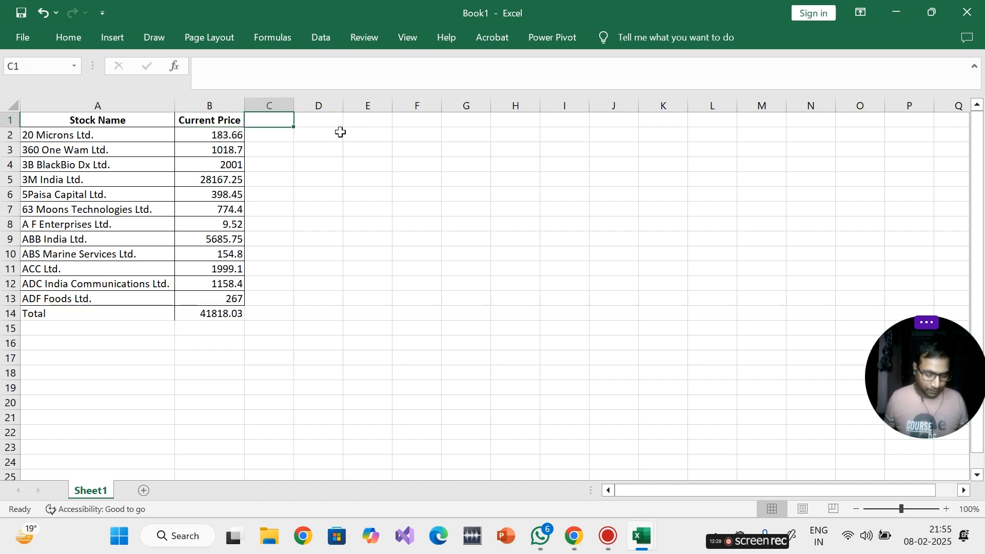
pyautogui.write('%')
pyautogui.press('Return')
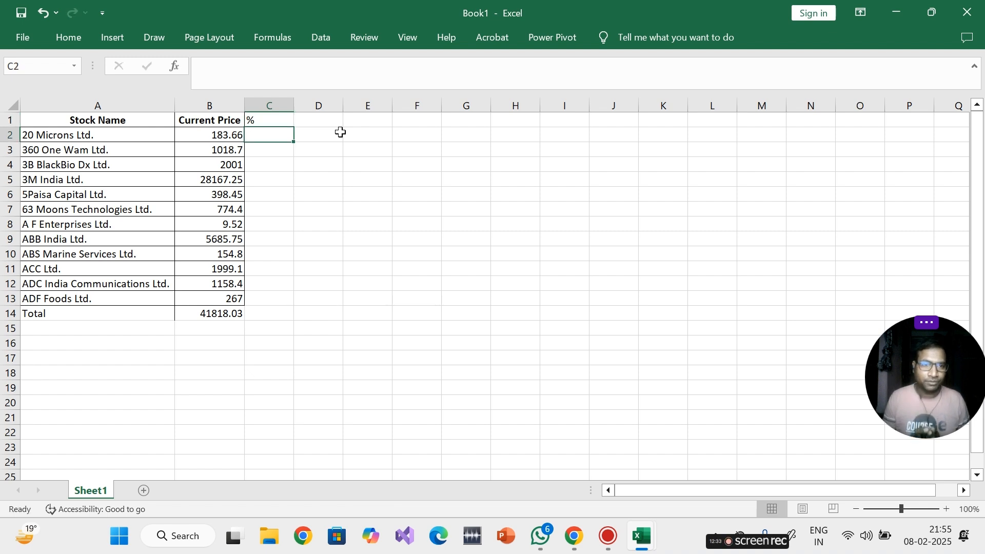
# - Calculate the first stock's share of the total price in cell C2 with the formula =B2/B14
pyautogui.write('=')
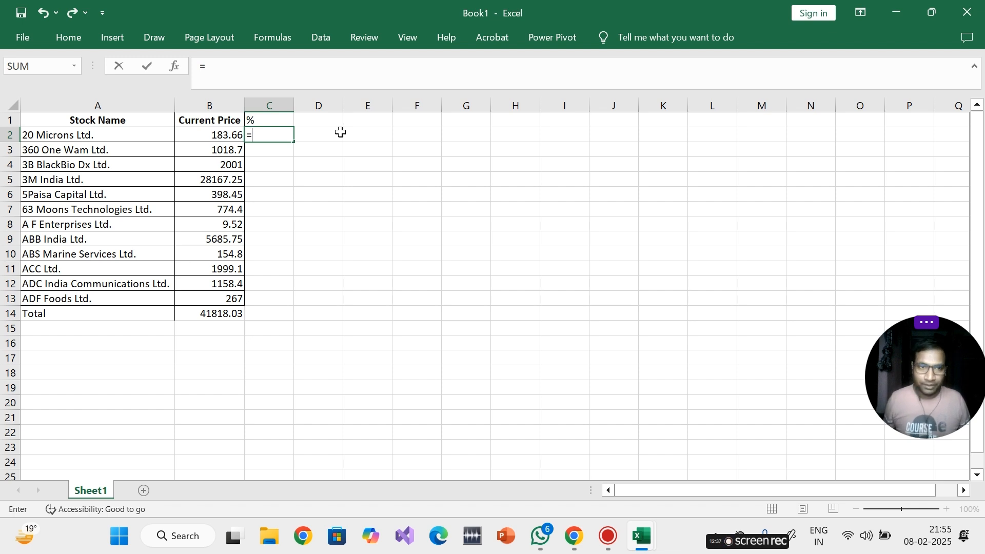
pyautogui.click(220, 135)
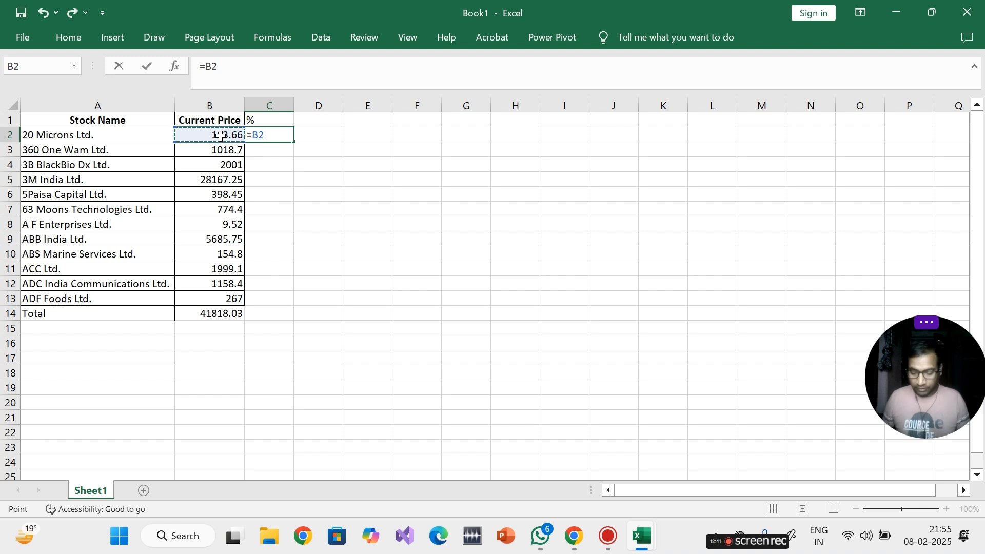
pyautogui.write('/')
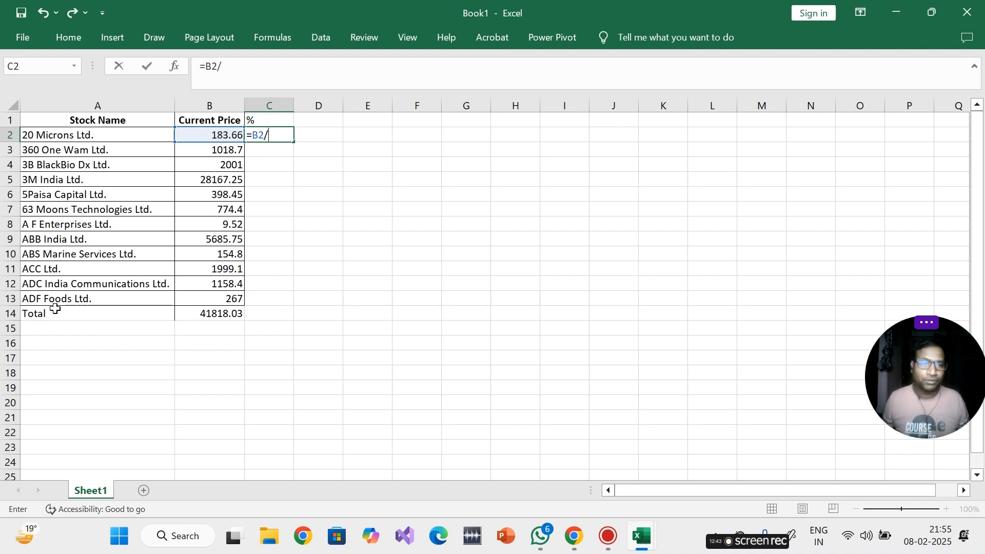
pyautogui.click(216, 314)
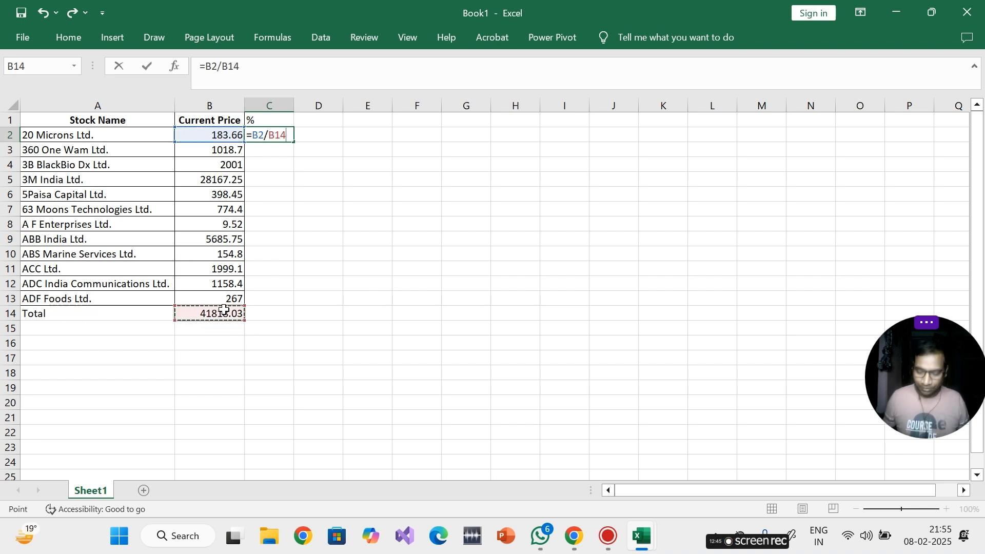
pyautogui.press('Return')
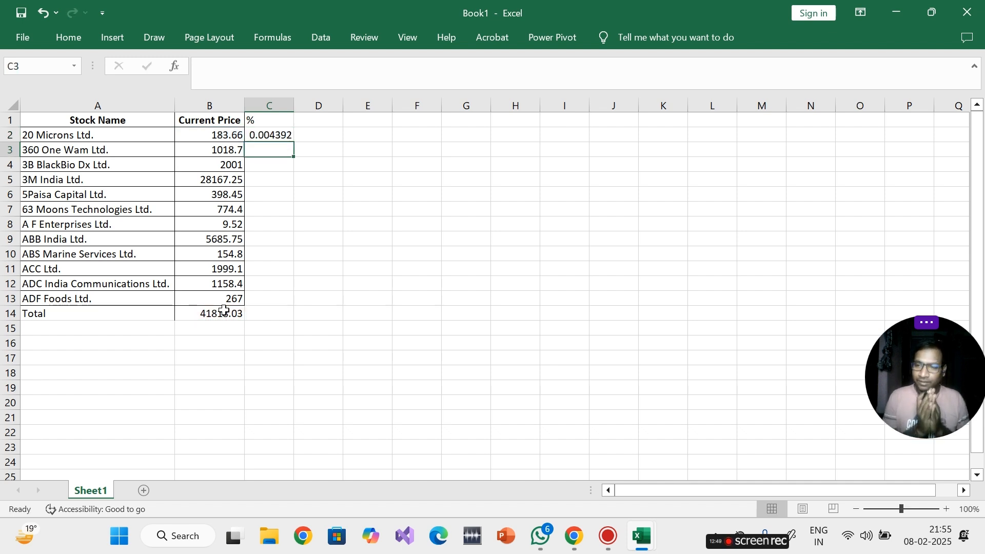
# - Format the result in cell C2 as a percentage with two decimal places
pyautogui.click(277, 135)
pyautogui.click(66, 38)
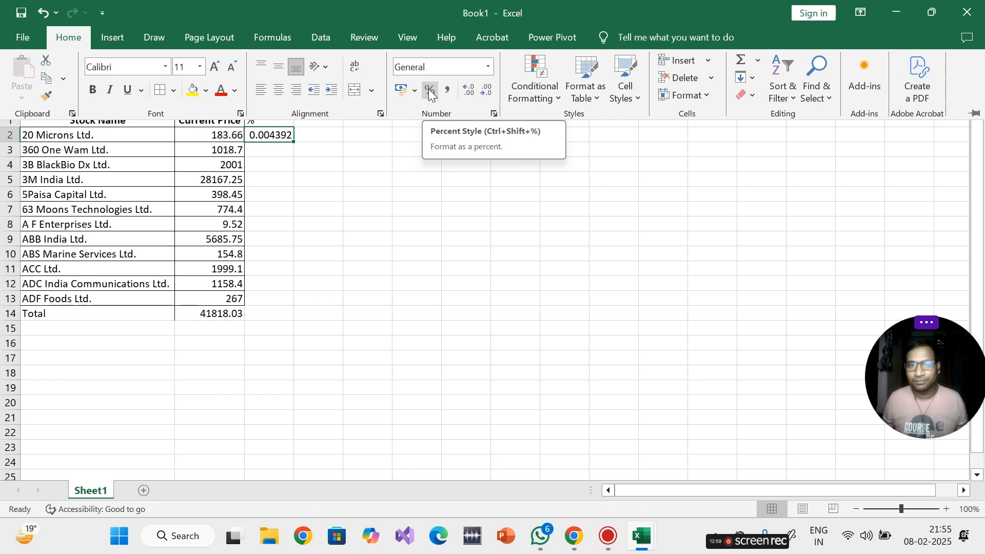
pyautogui.click(430, 91)
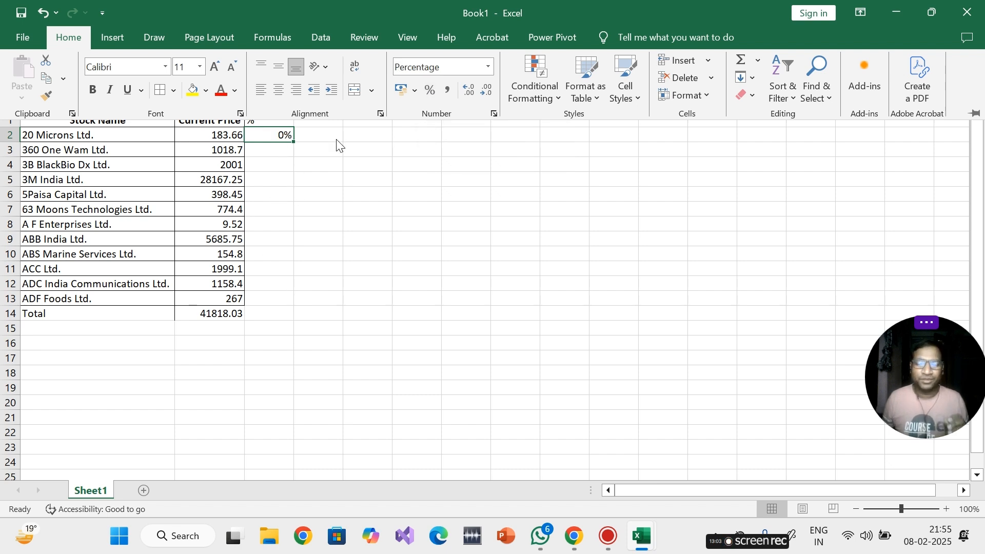
pyautogui.click(467, 91)
pyautogui.click(467, 92)
pyautogui.click(467, 91)
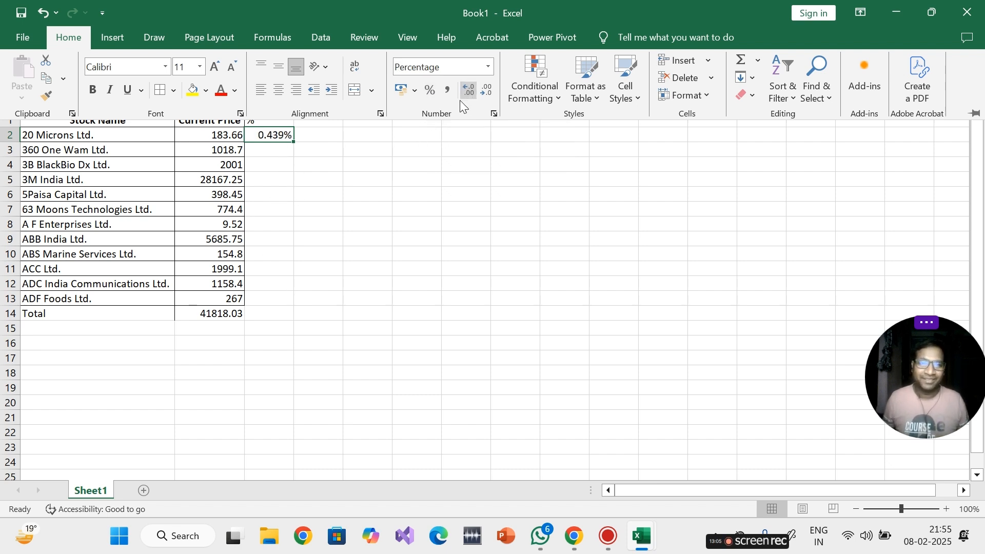
pyautogui.click(483, 97)
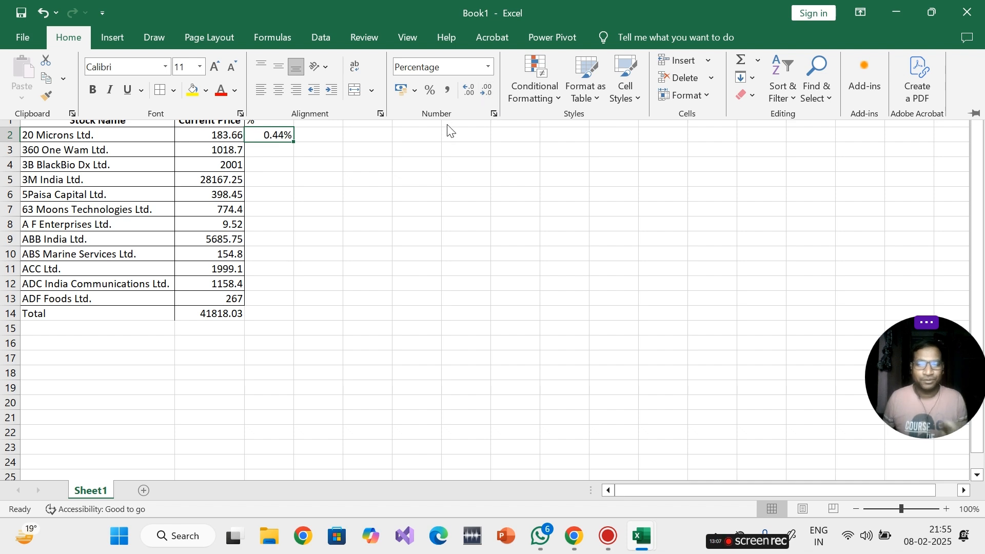
pyautogui.hotkey('ctrl', 'F1')
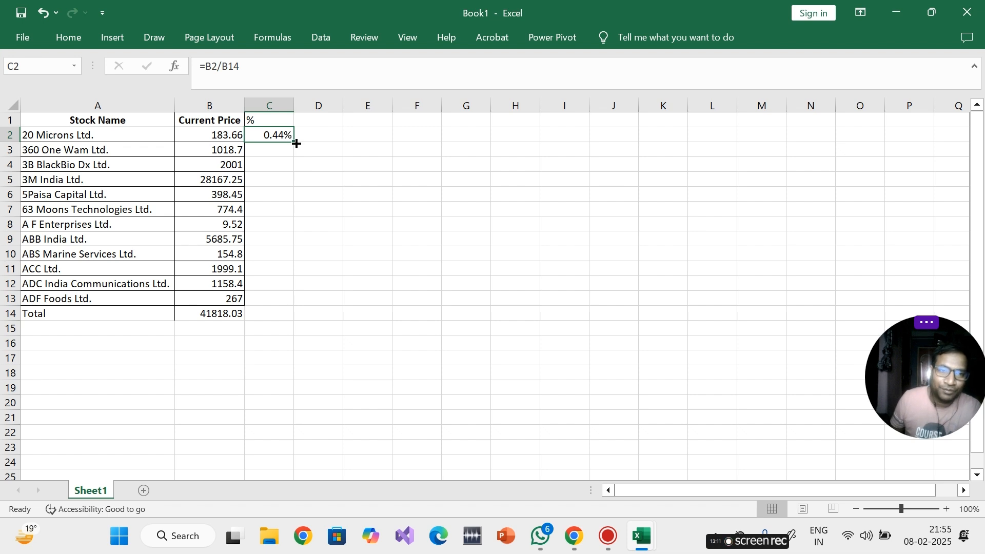
# - Try filling the C2 formula down to C13, and compare the cell references in C2 and C3
pyautogui.moveTo(294, 142); pyautogui.dragTo(302, 307)
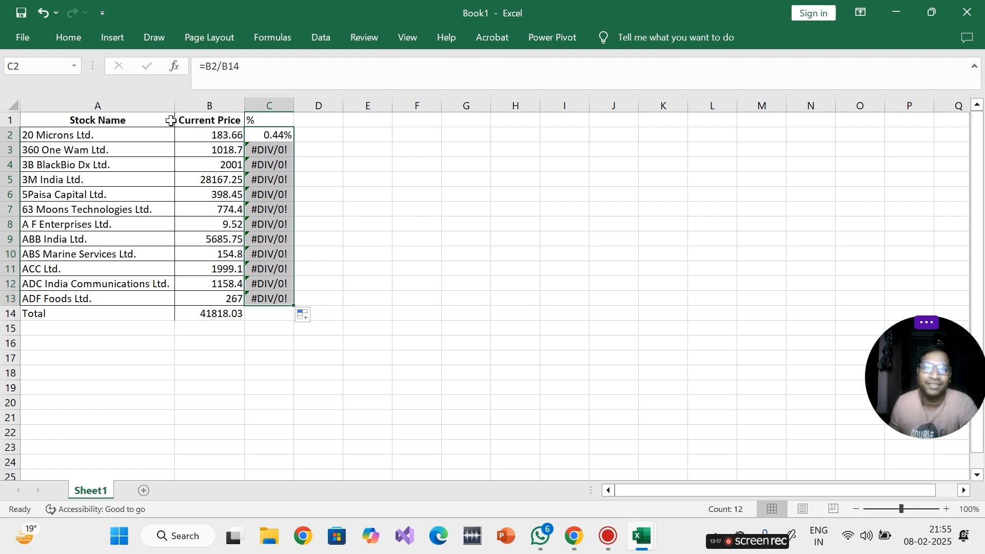
pyautogui.doubleClick(259, 137)
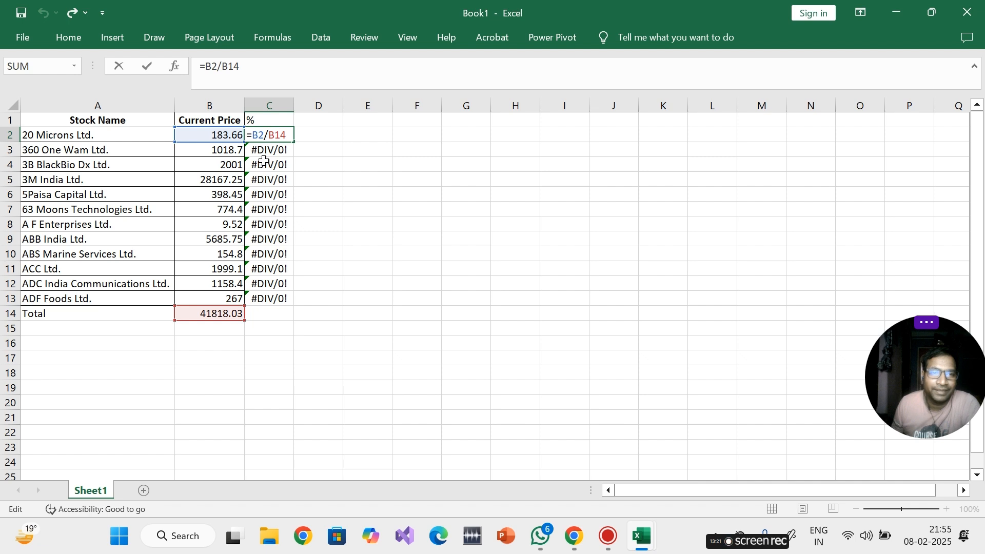
pyautogui.press('Return')
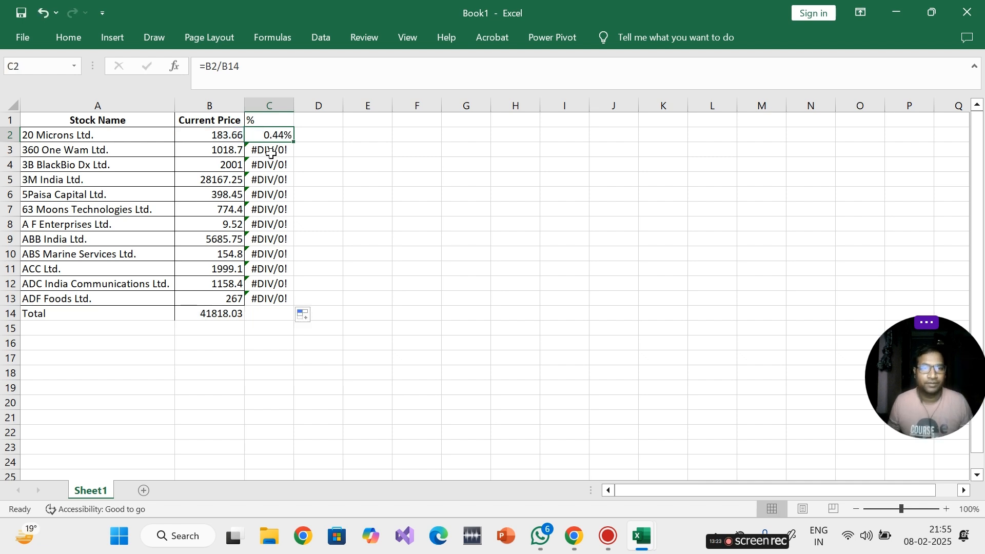
pyautogui.doubleClick(265, 151)
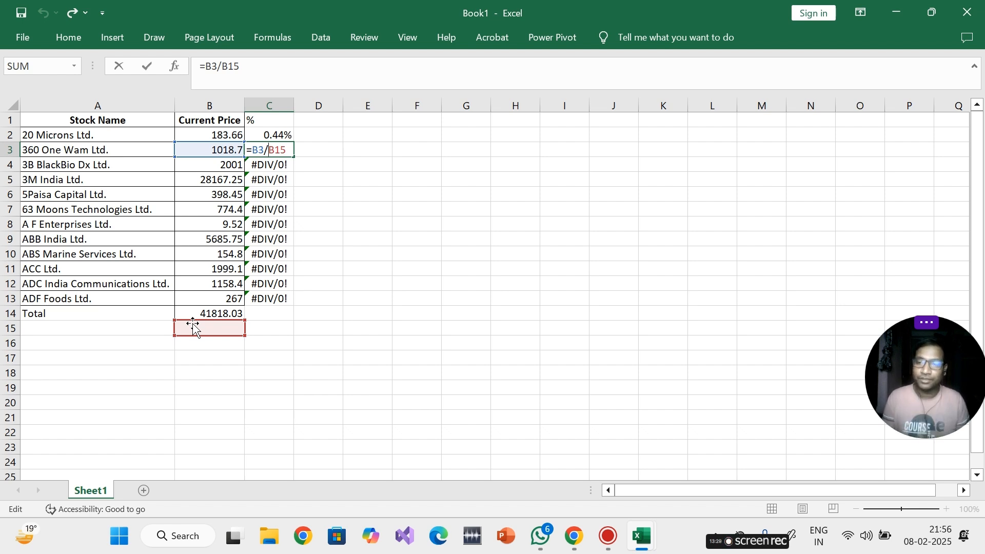
pyautogui.press('Escape')
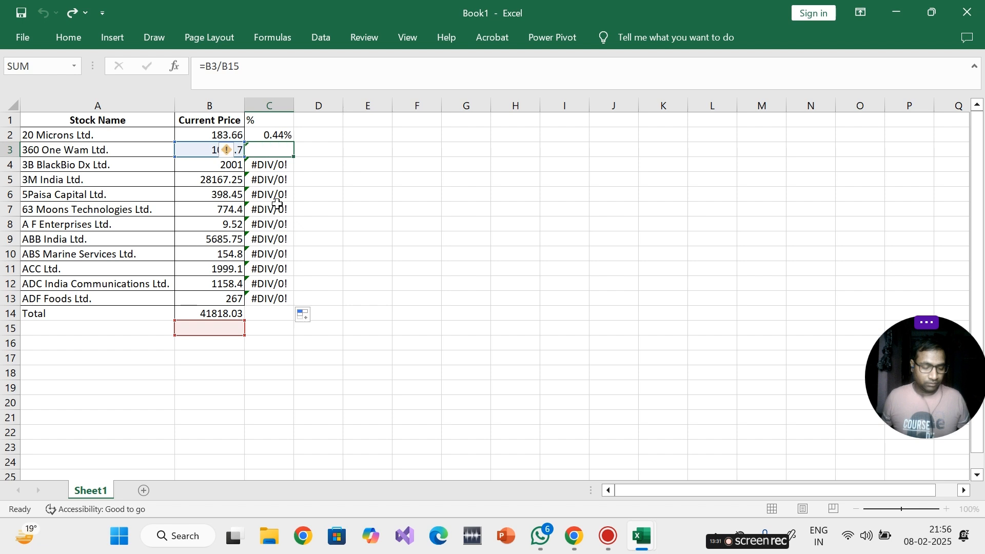
pyautogui.click(354, 177)
pyautogui.click(269, 134)
pyautogui.click(272, 149)
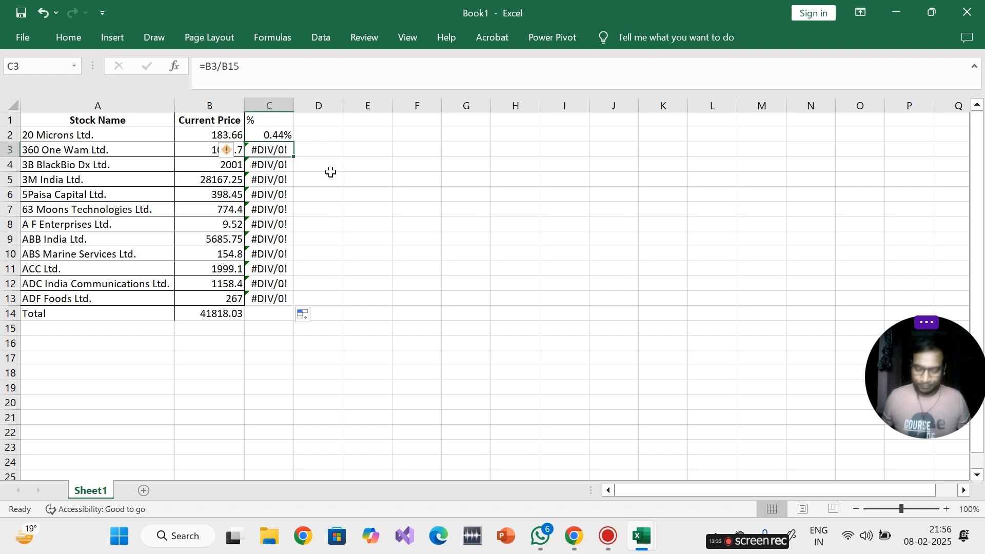
# - Try making the total's reference absolute in cell C2, changing the formula to =B2/$B$14
pyautogui.click(281, 138)
pyautogui.click(250, 65)
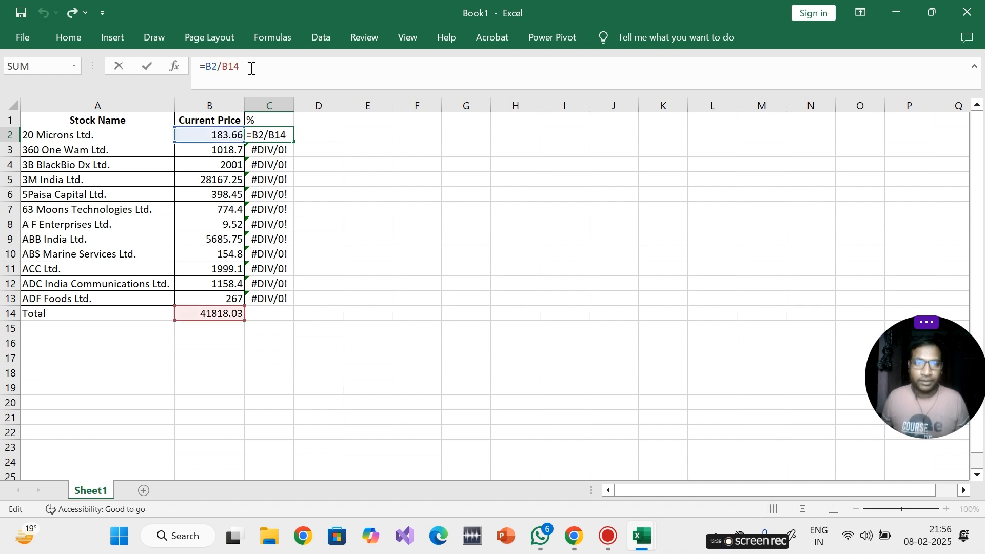
pyautogui.press('F4')
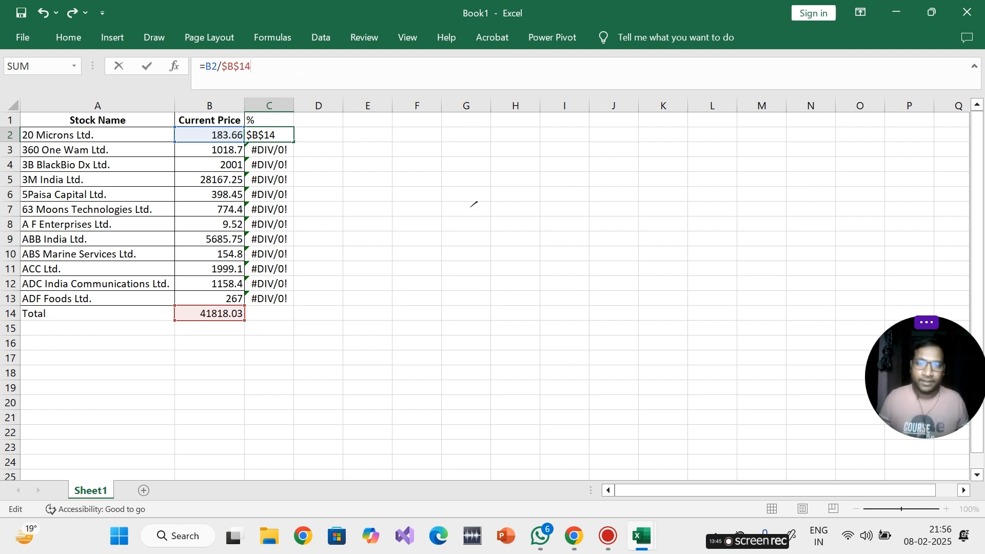
# - Handwrite a circled F4 in ink over the empty cells beside the table
pyautogui.moveTo(476, 203); pyautogui.dragTo(518, 232)
pyautogui.moveTo(520, 222); pyautogui.dragTo(518, 253)
pyautogui.moveTo(386, 225); pyautogui.dragTo(408, 255)
pyautogui.moveTo(428, 211)
pyautogui.mouseDown()
pyautogui.moveTo(393, 247)
pyautogui.moveTo(408, 256)
pyautogui.mouseUp()
pyautogui.moveTo(398, 239); pyautogui.dragTo(422, 237)
pyautogui.moveTo(494, 183); pyautogui.dragTo(574, 206)
pyautogui.moveTo(523, 186)
pyautogui.mouseDown()
pyautogui.moveTo(392, 257)
pyautogui.moveTo(588, 220)
pyautogui.moveTo(500, 201)
pyautogui.mouseUp()
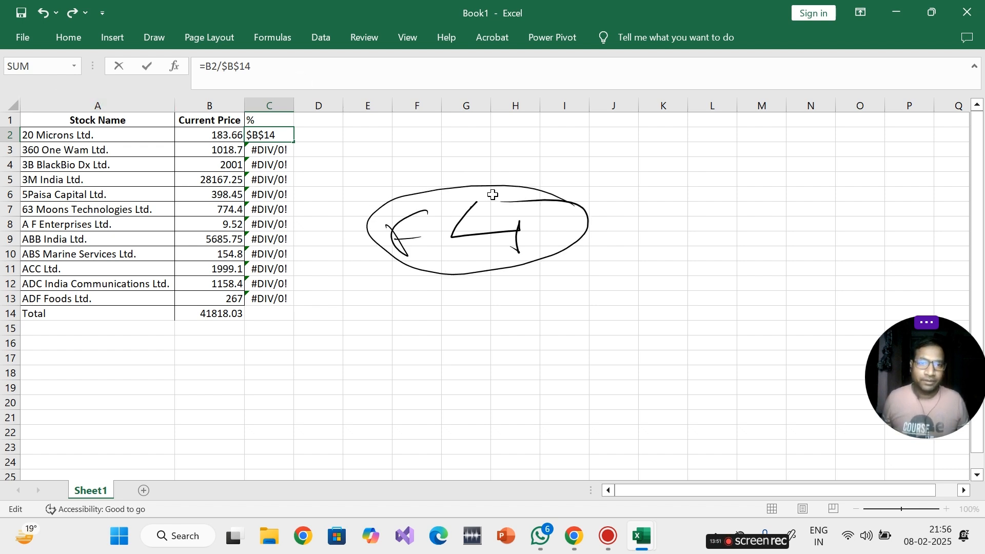
# - Delete the handwritten F4 ink drawing from the sheet
pyautogui.click(485, 210)
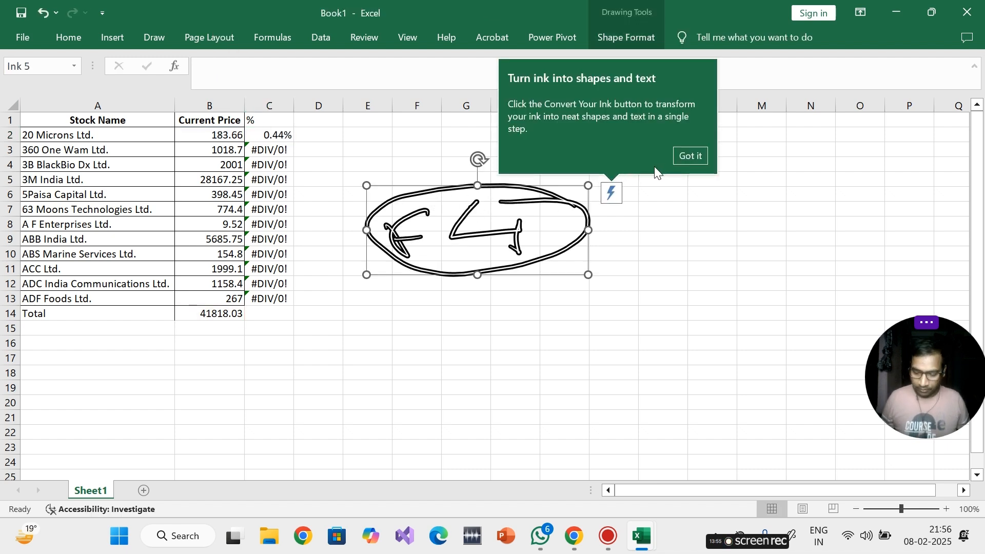
pyautogui.press('Delete')
pyautogui.click(462, 255)
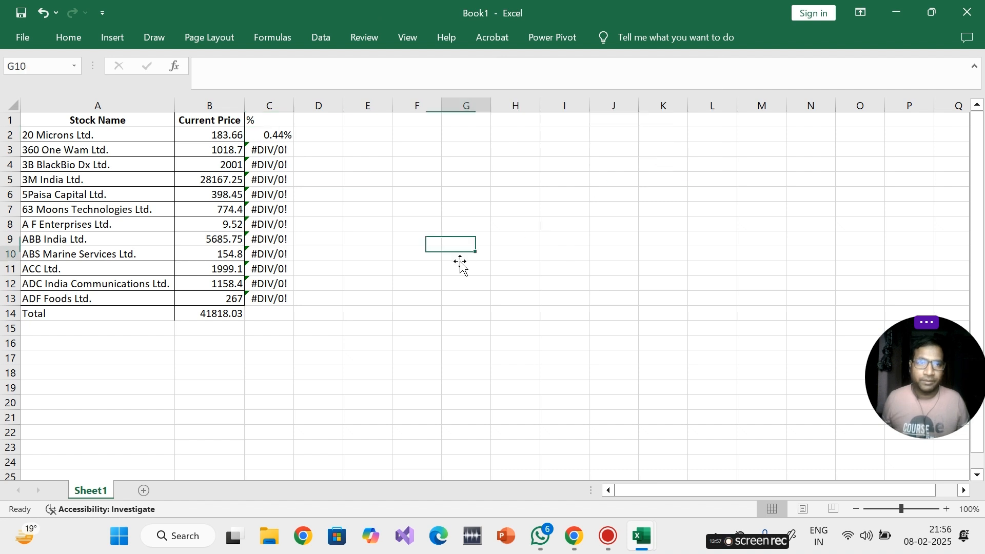
# - Try filling the percentage formula from C2 down through C13 again
pyautogui.click(279, 139)
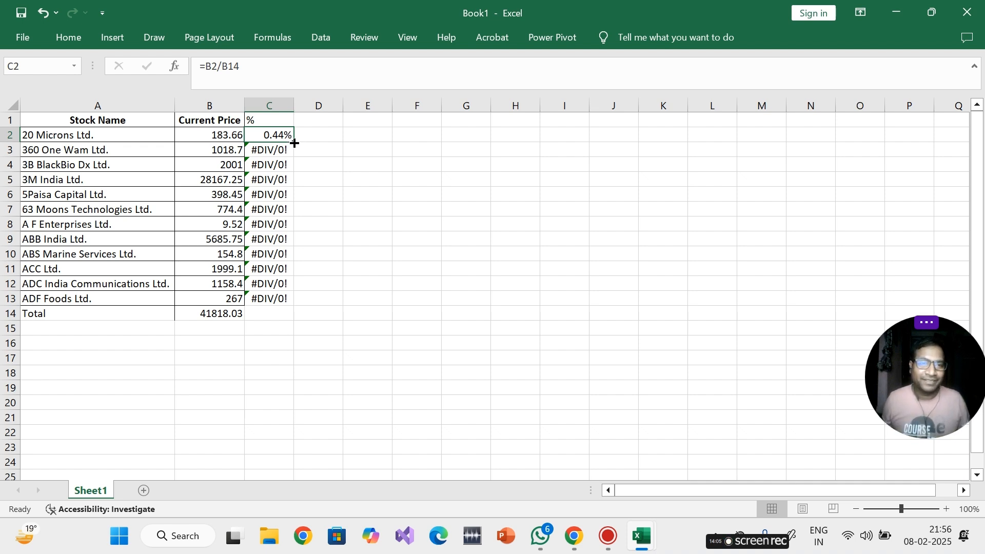
pyautogui.moveTo(292, 142); pyautogui.dragTo(293, 305)
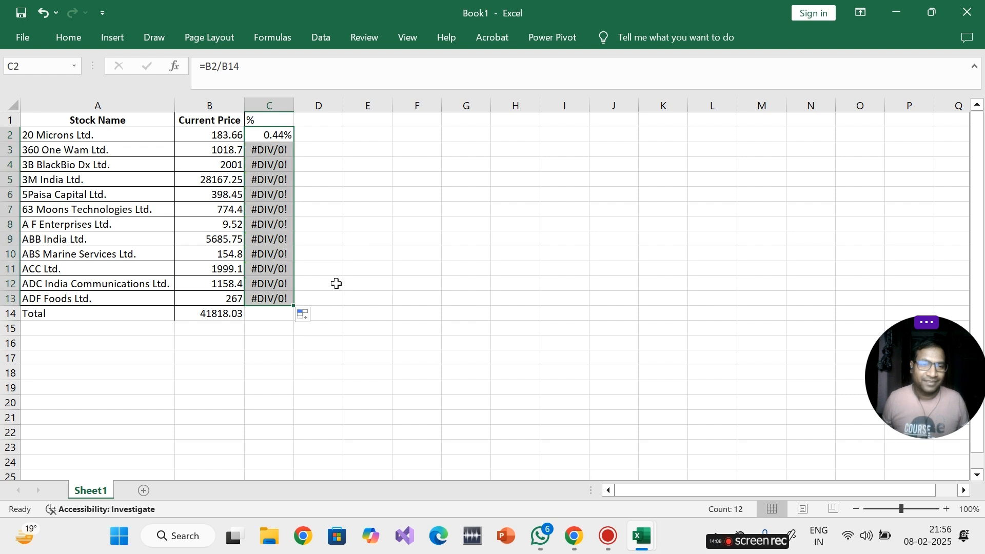
# - Make the total's reference absolute in C2 with =B2/$B$14, and fill the formula down to C13
pyautogui.doubleClick(273, 137)
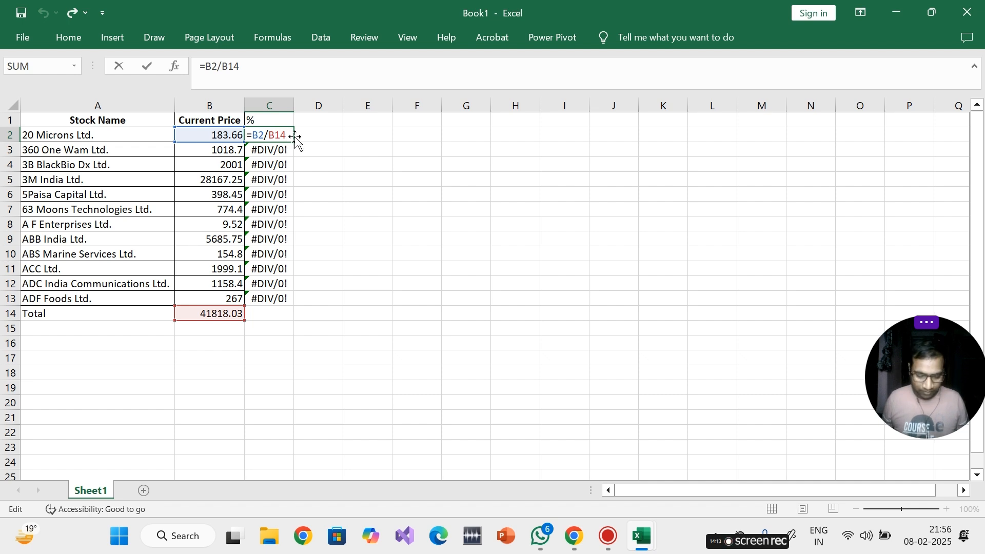
pyautogui.press('F4')
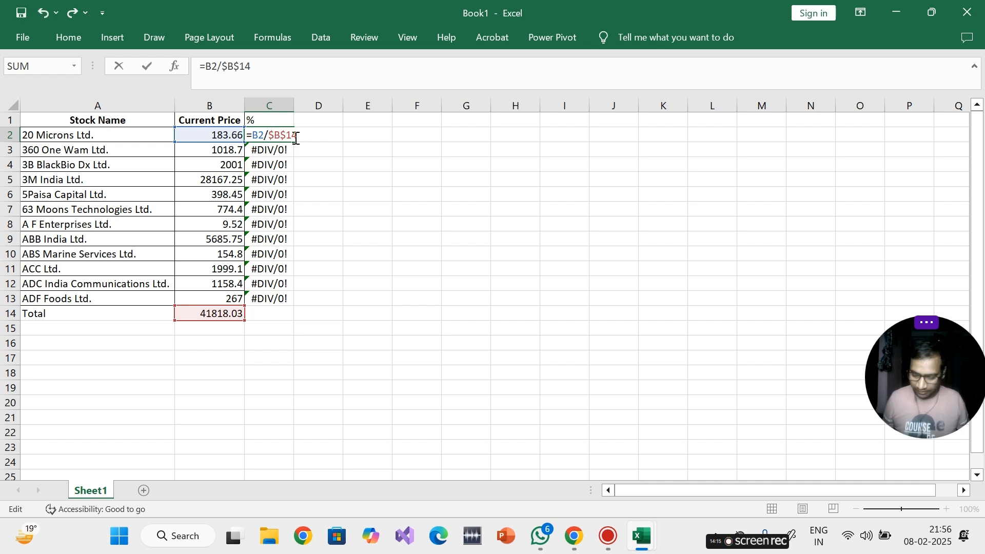
pyautogui.press('Return')
pyautogui.click(281, 135)
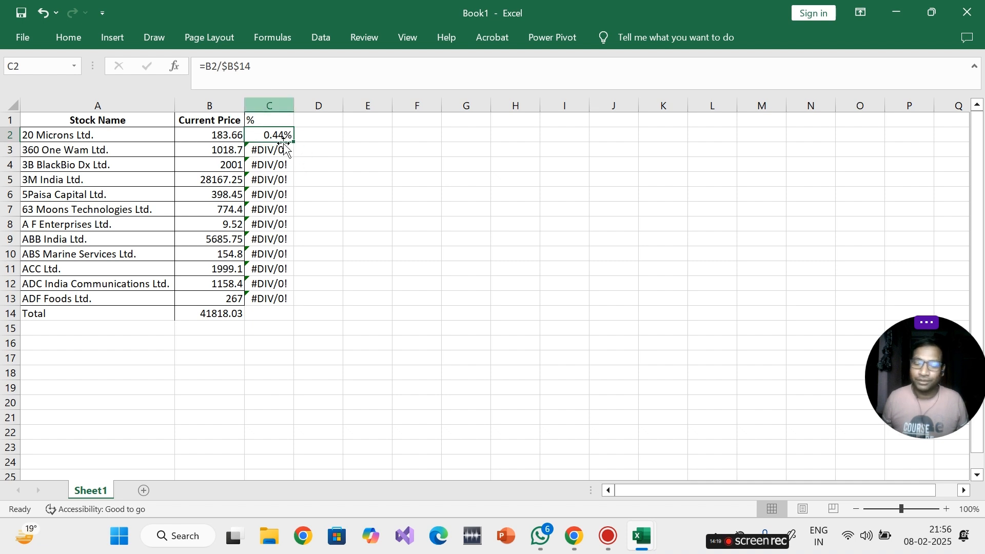
pyautogui.moveTo(293, 142); pyautogui.dragTo(291, 304)
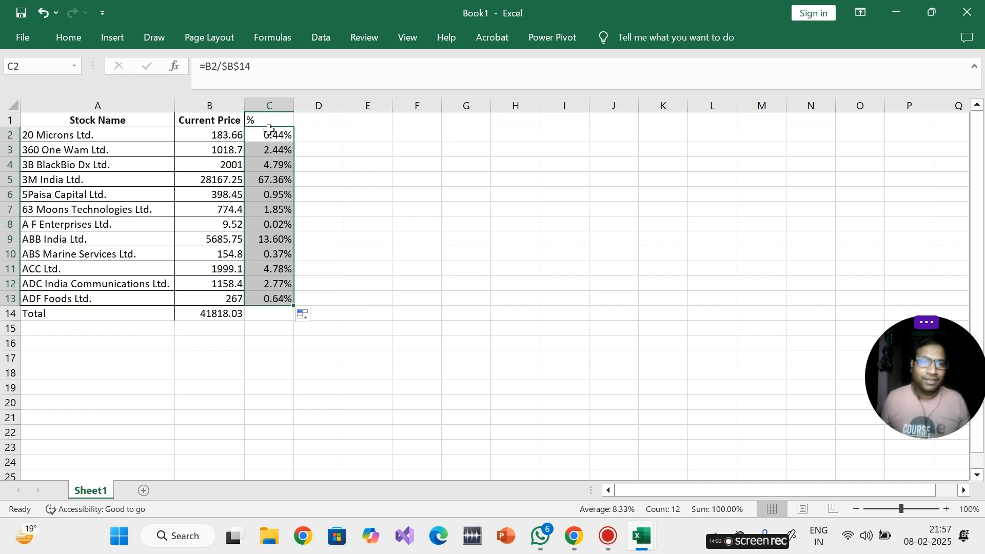
pyautogui.moveTo(265, 121); pyautogui.dragTo(262, 301)
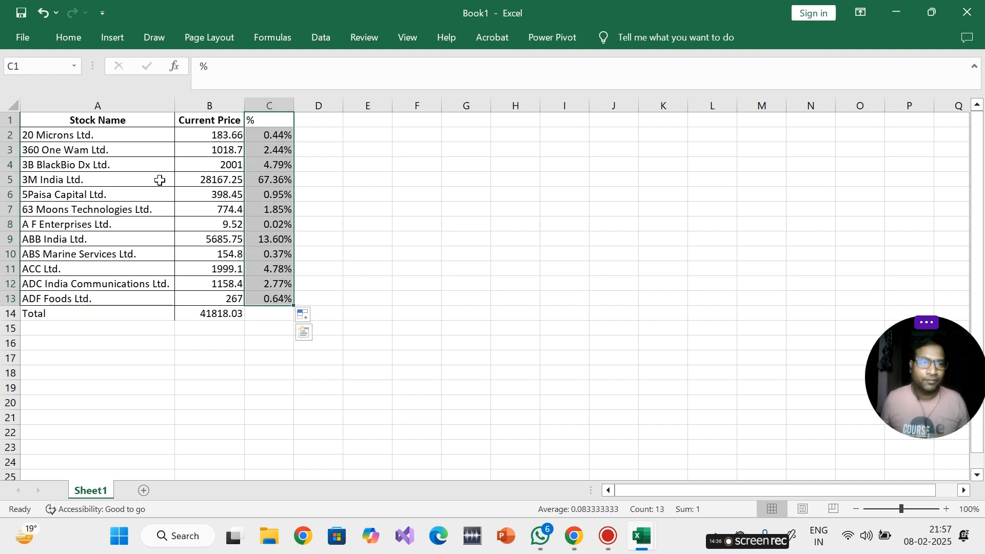
# - Start a Greater Than highlight rule for C1:C13 with 30% as the threshold
pyautogui.click(68, 37)
pyautogui.click(535, 100)
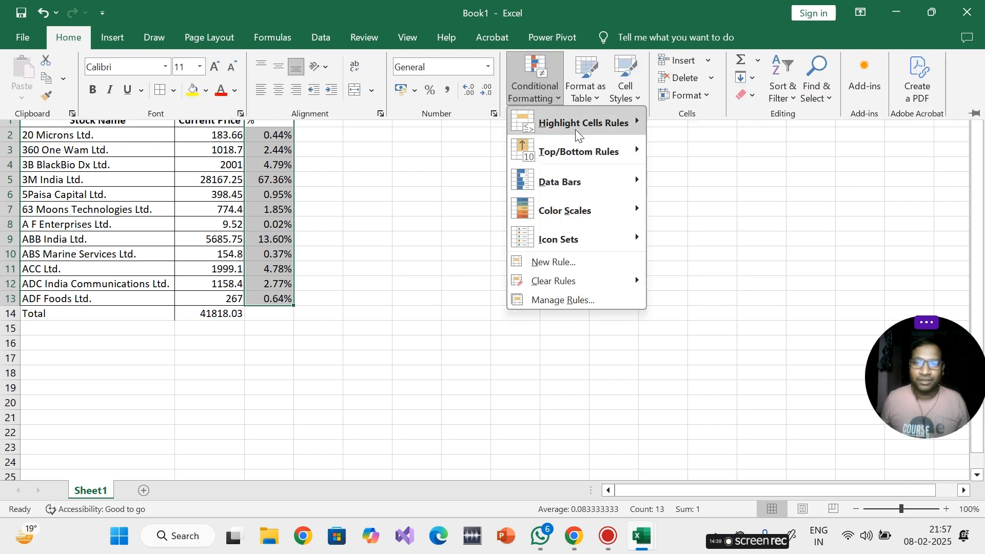
pyautogui.moveTo(574, 129)
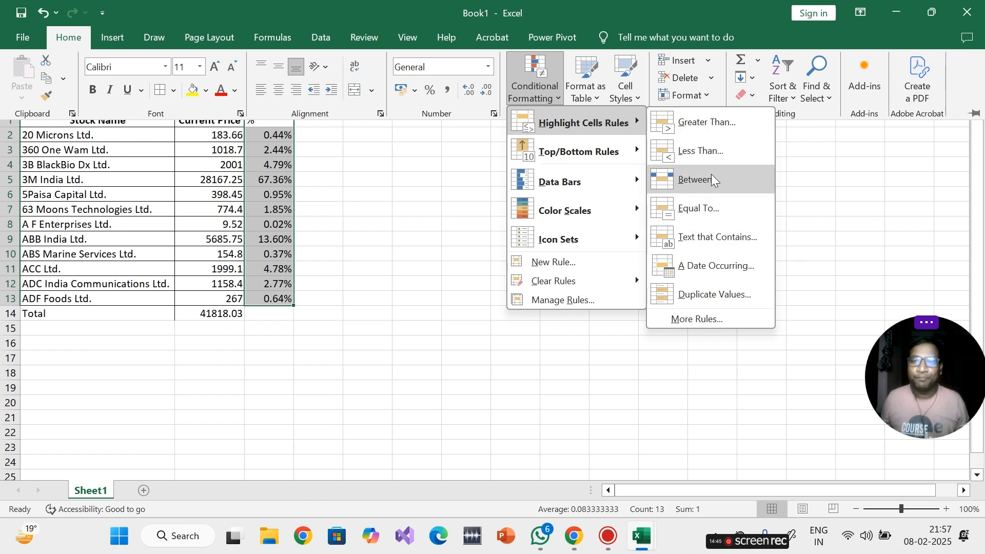
pyautogui.click(710, 119)
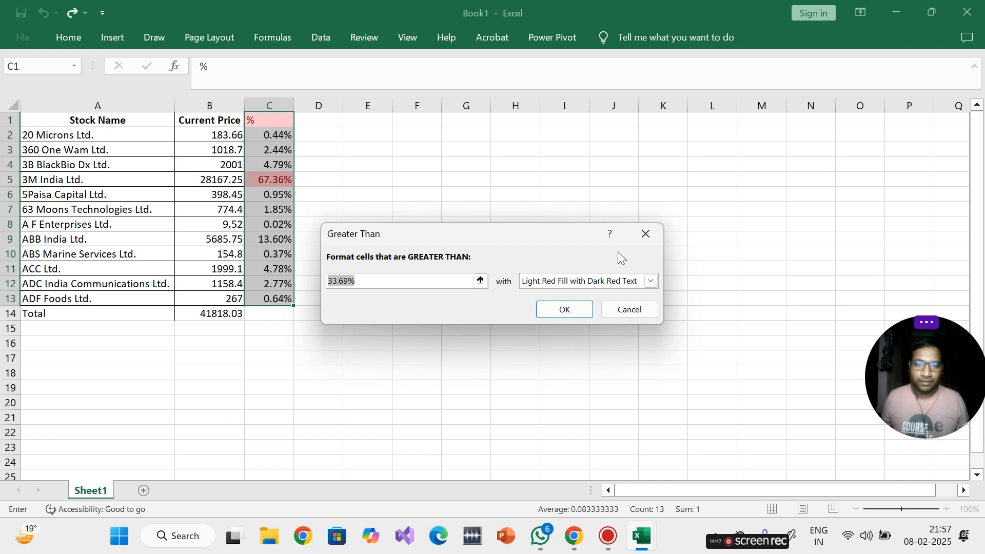
pyautogui.write('2')
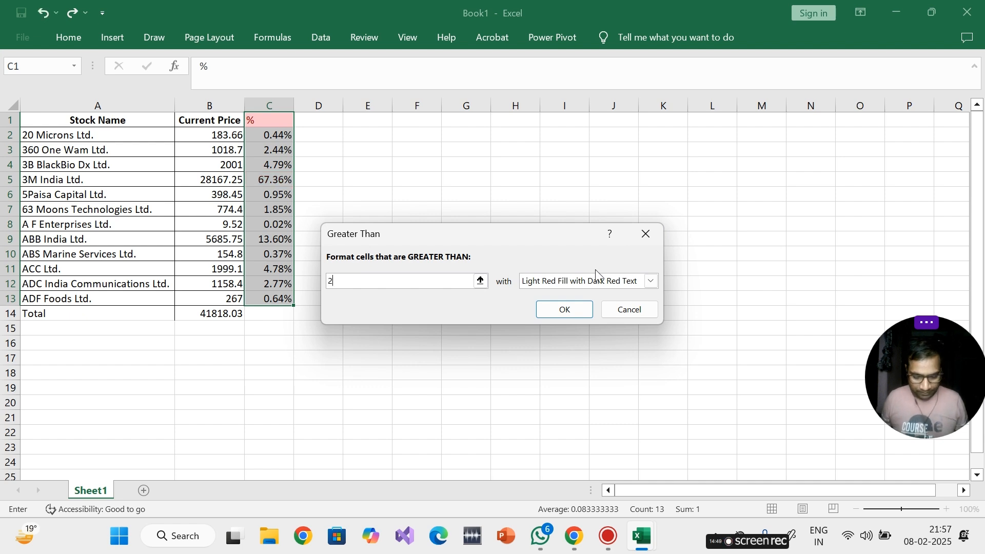
pyautogui.press('BackSpace')
pyautogui.press('BackSpace')
pyautogui.press('BackSpace')
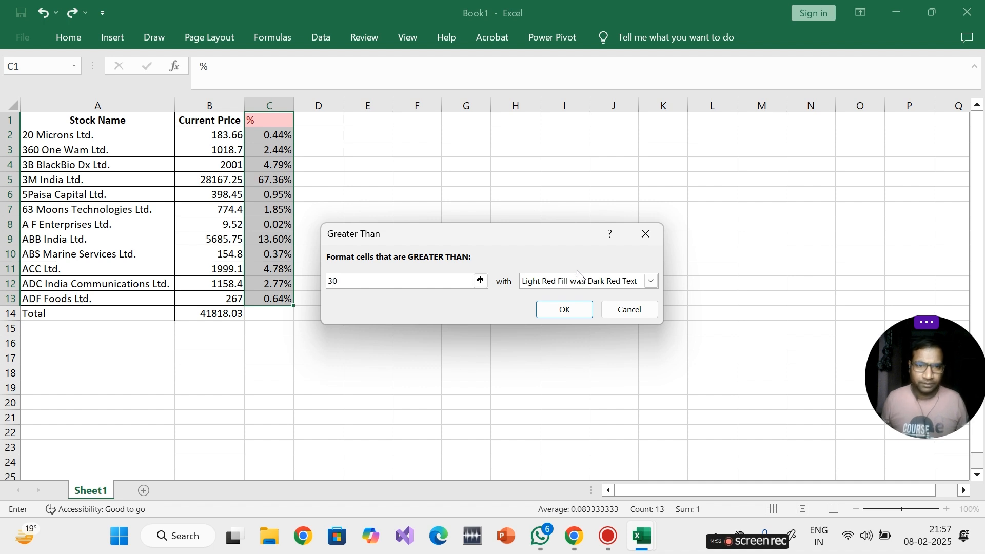
pyautogui.write('30%')
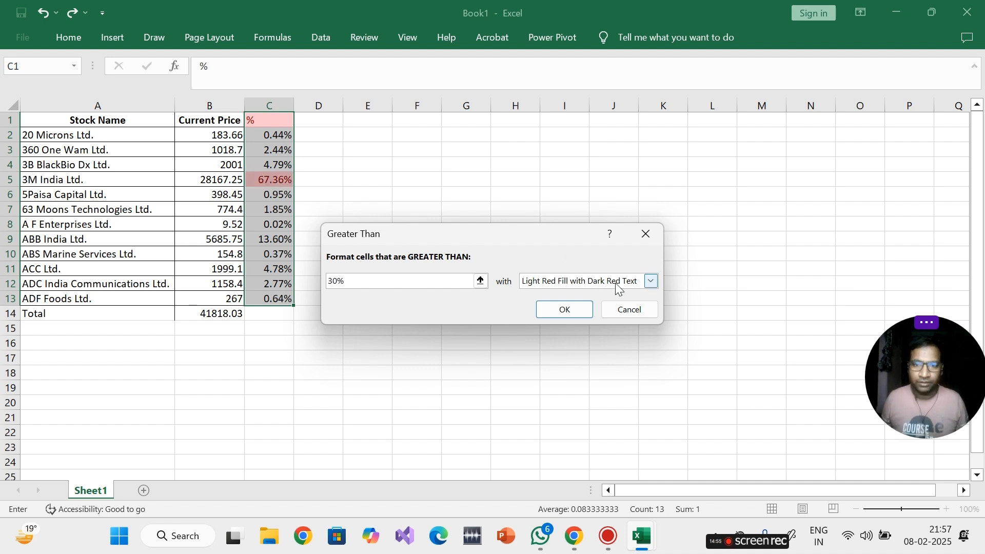
# - Give the Greater Than rule the Green Fill with Dark Green Text format and apply it
pyautogui.click(651, 281)
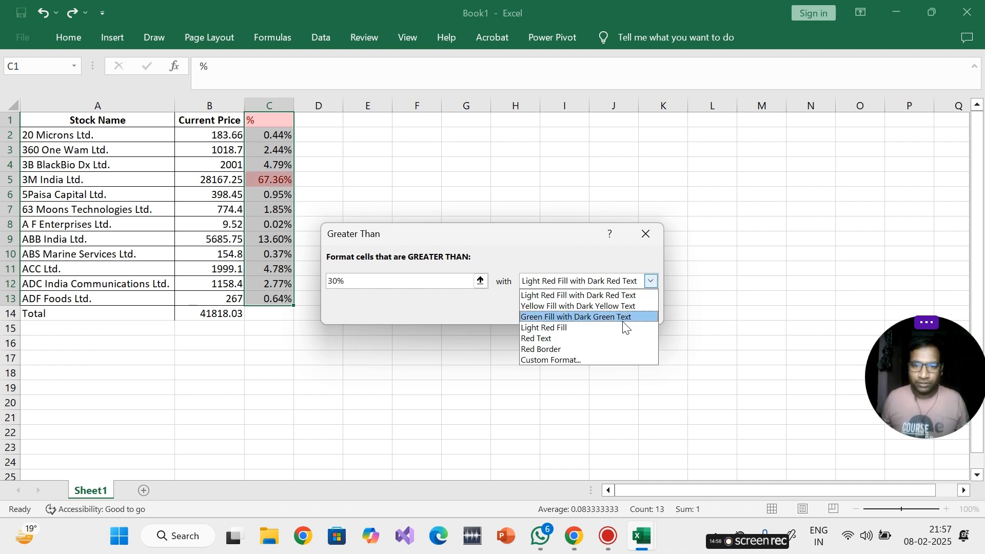
pyautogui.click(557, 318)
pyautogui.click(559, 311)
pyautogui.click(432, 208)
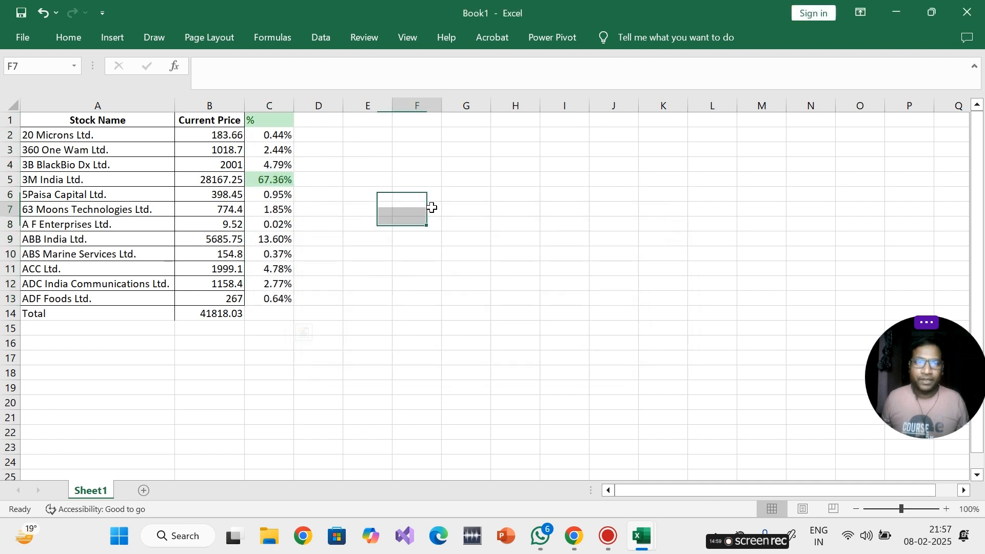
# - Highlight values less than 10% across all of column C with Light Red Fill with Dark Red Text
pyautogui.click(269, 106)
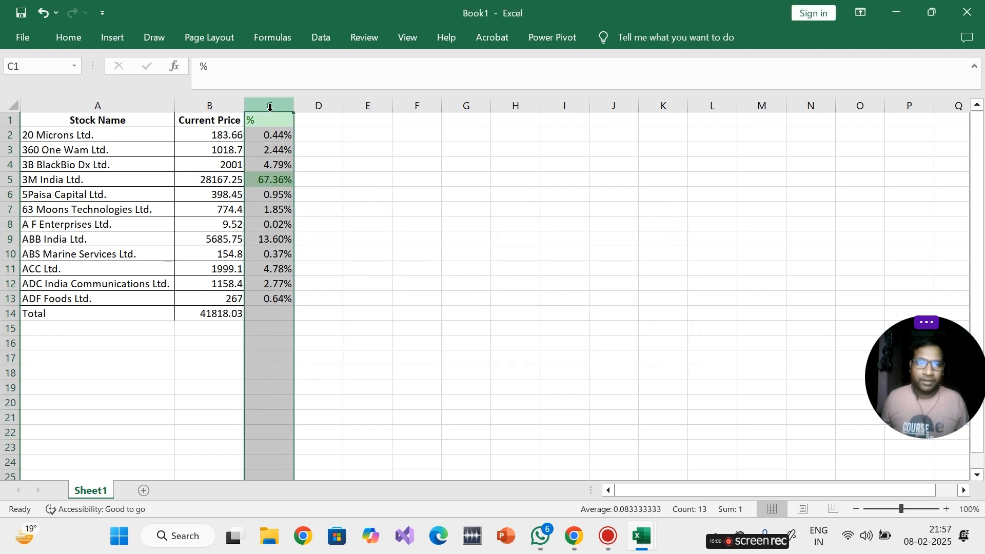
pyautogui.click(71, 41)
pyautogui.click(536, 90)
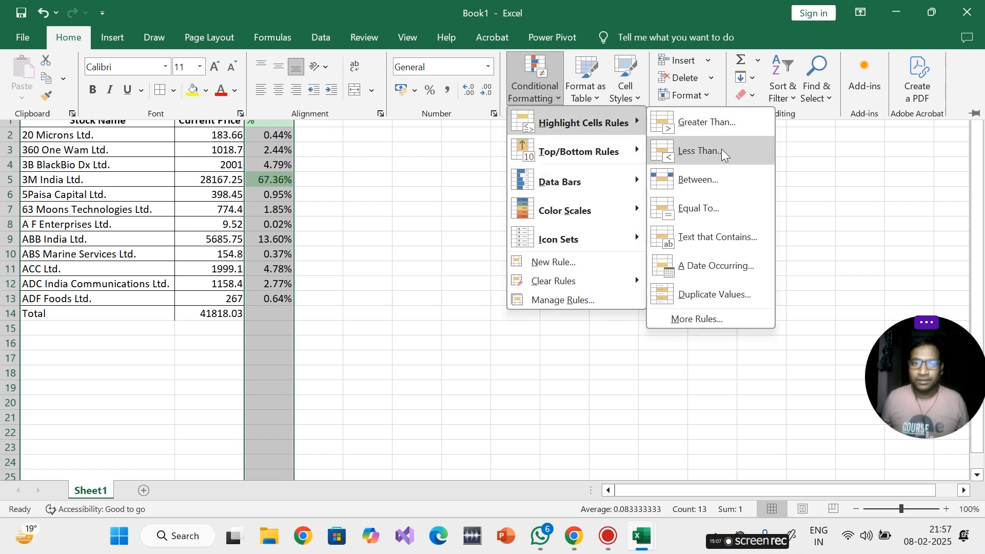
pyautogui.click(723, 151)
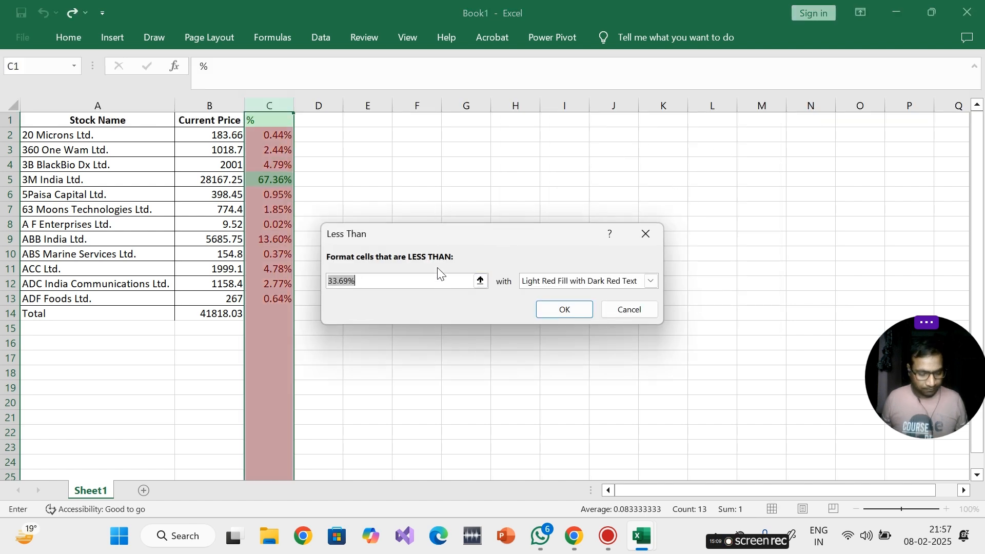
pyautogui.write('10')
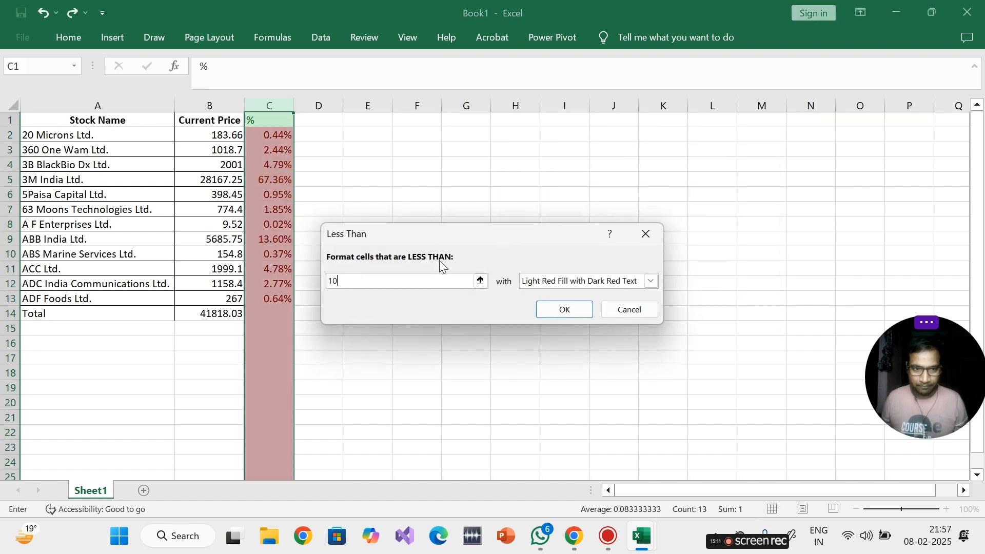
pyautogui.press('BackSpace')
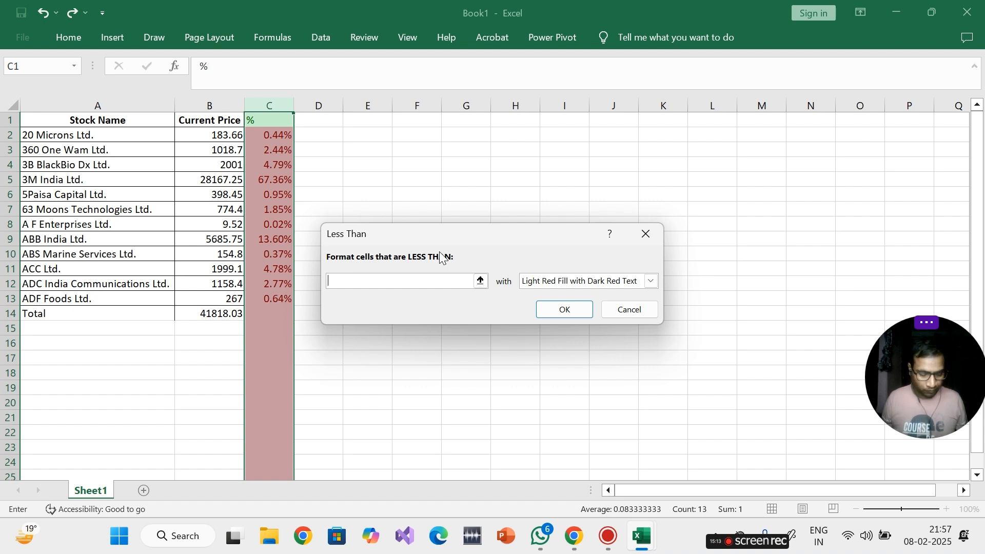
pyautogui.write('0%')
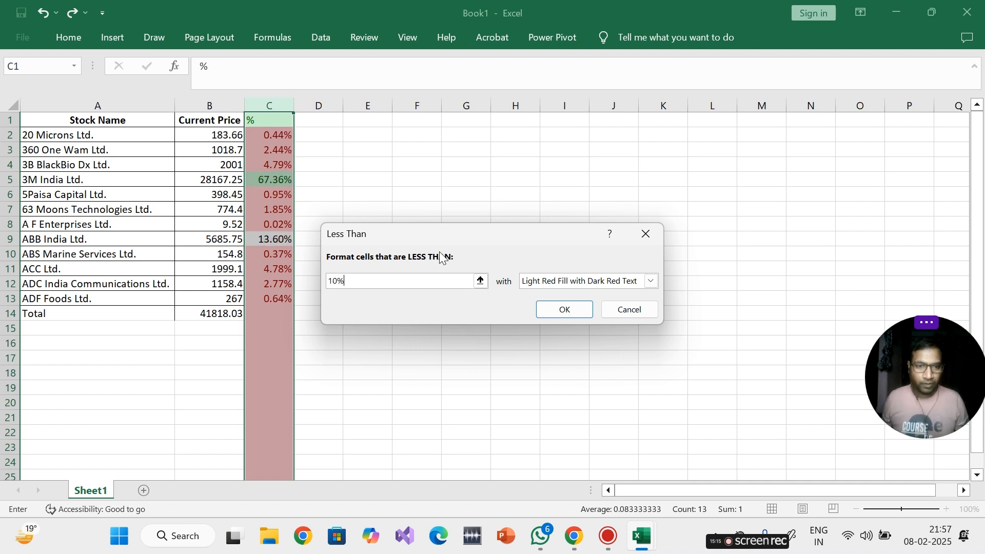
pyautogui.click(651, 281)
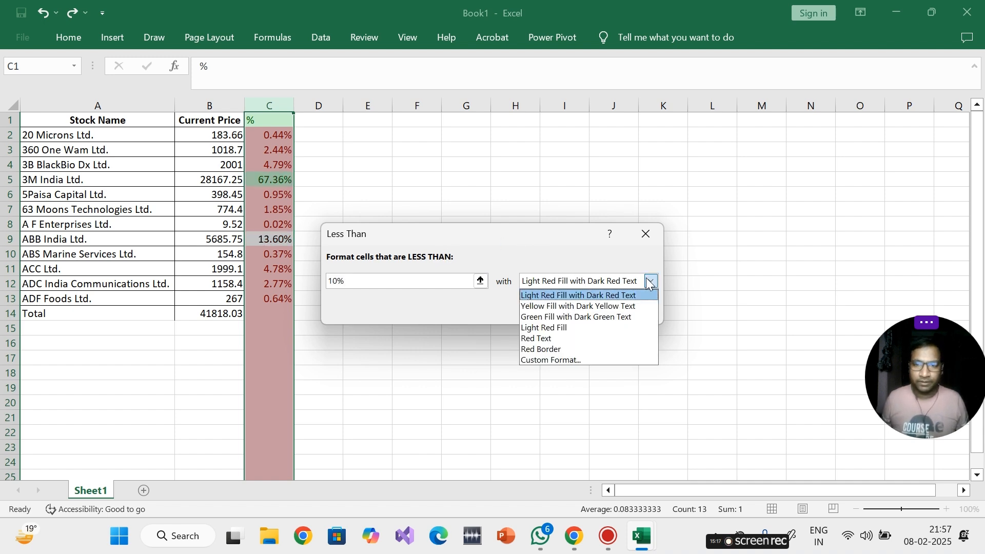
pyautogui.click(555, 296)
pyautogui.click(563, 318)
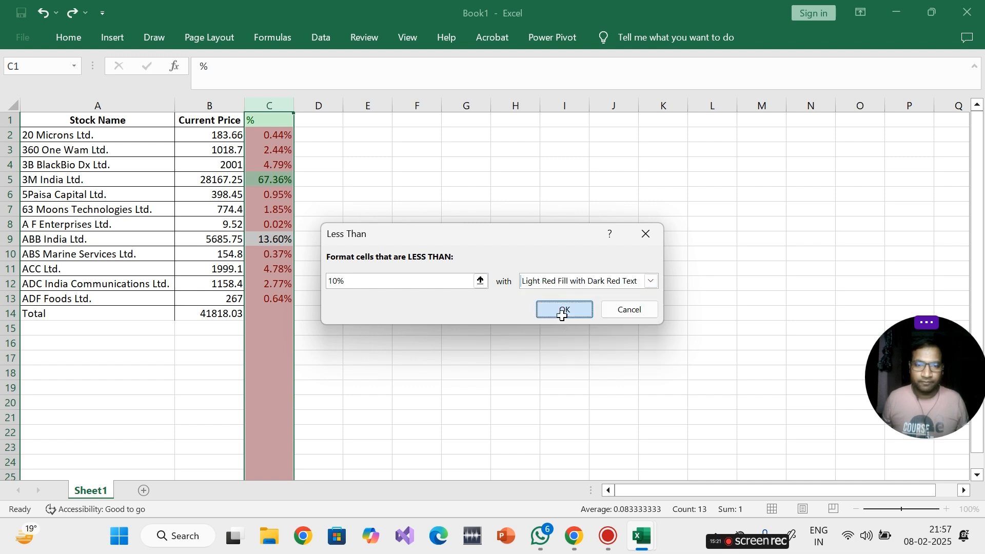
pyautogui.click(452, 300)
# - Clear the conditional formatting rules from C14 down to the last row of column C
pyautogui.click(265, 314)
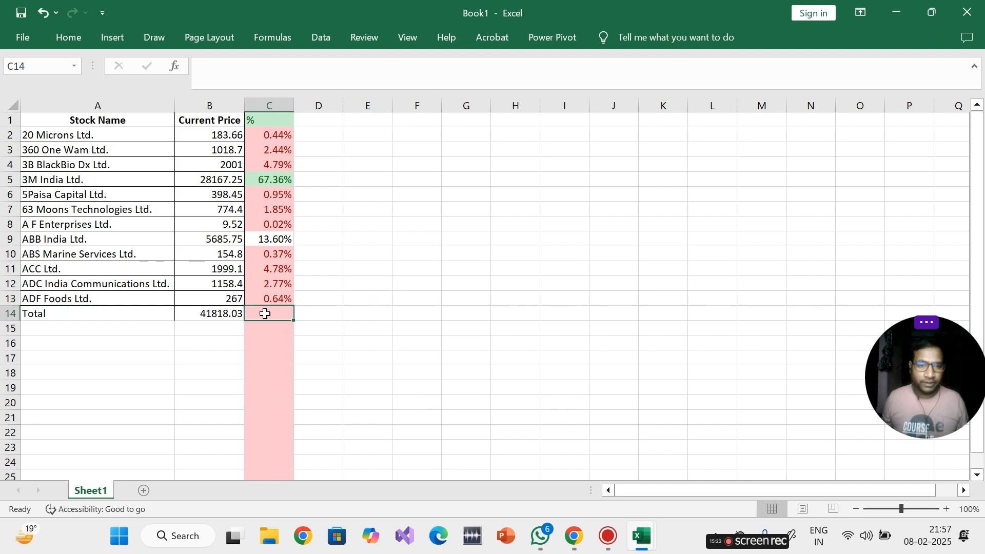
pyautogui.hotkey('ctrl', 'shift', 'Down')
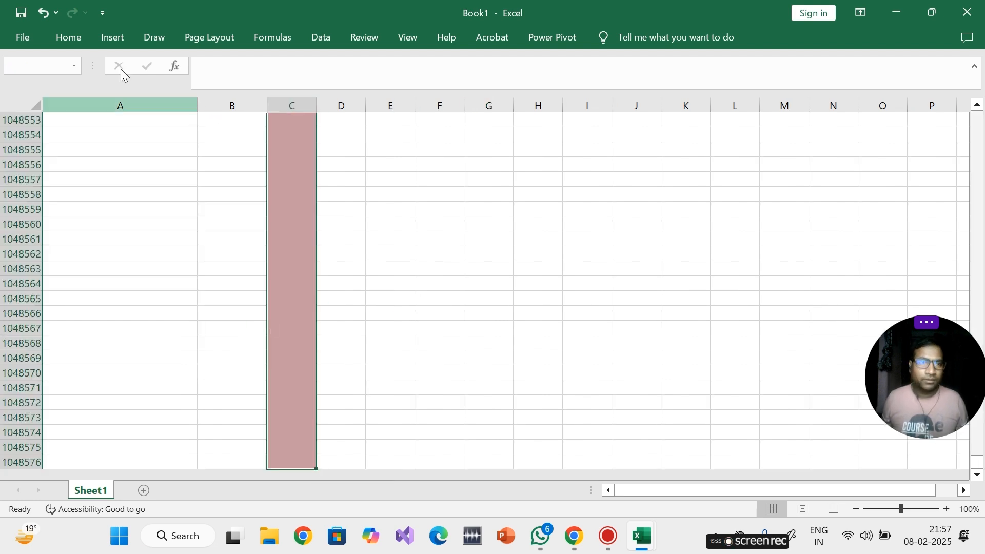
pyautogui.click(35, 35)
pyautogui.click(17, 44)
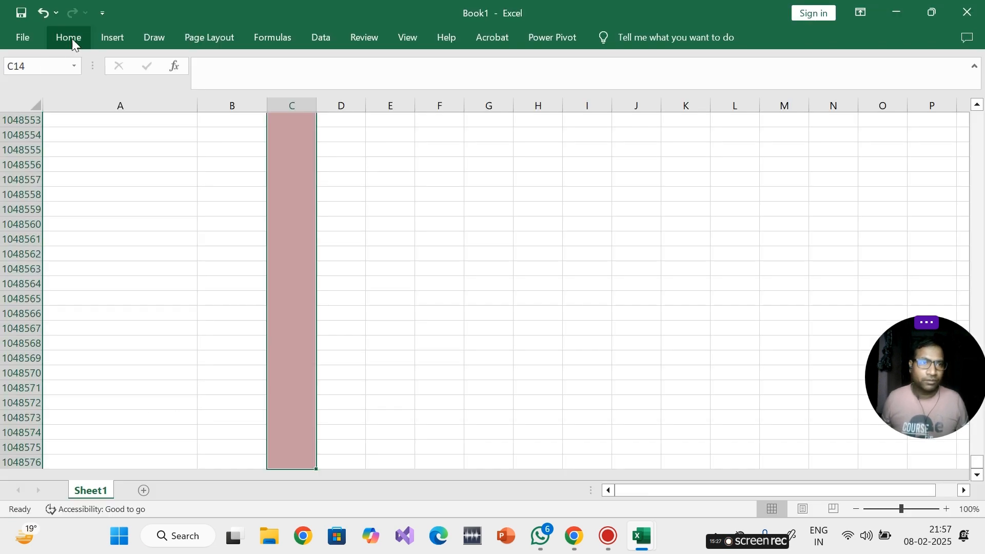
pyautogui.click(72, 39)
pyautogui.click(536, 84)
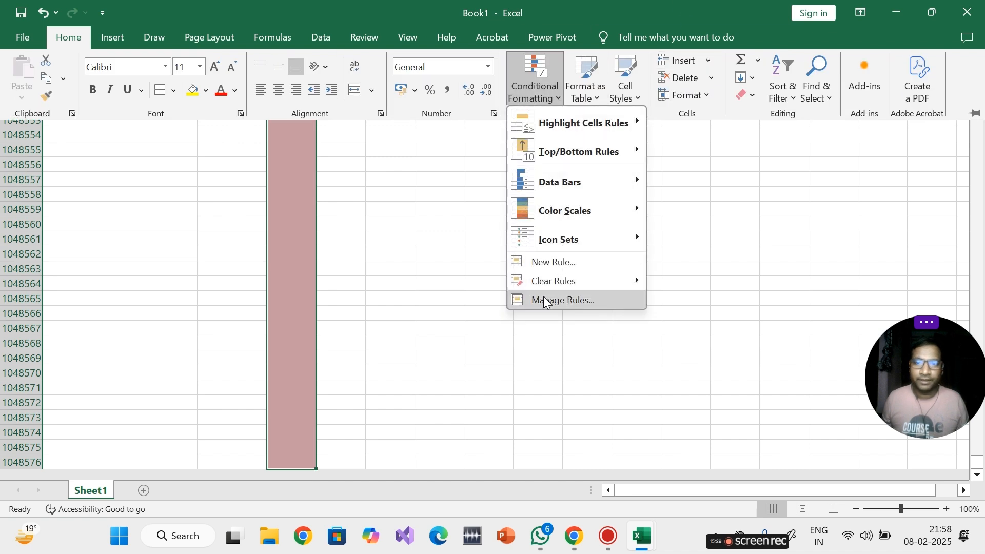
pyautogui.moveTo(599, 282)
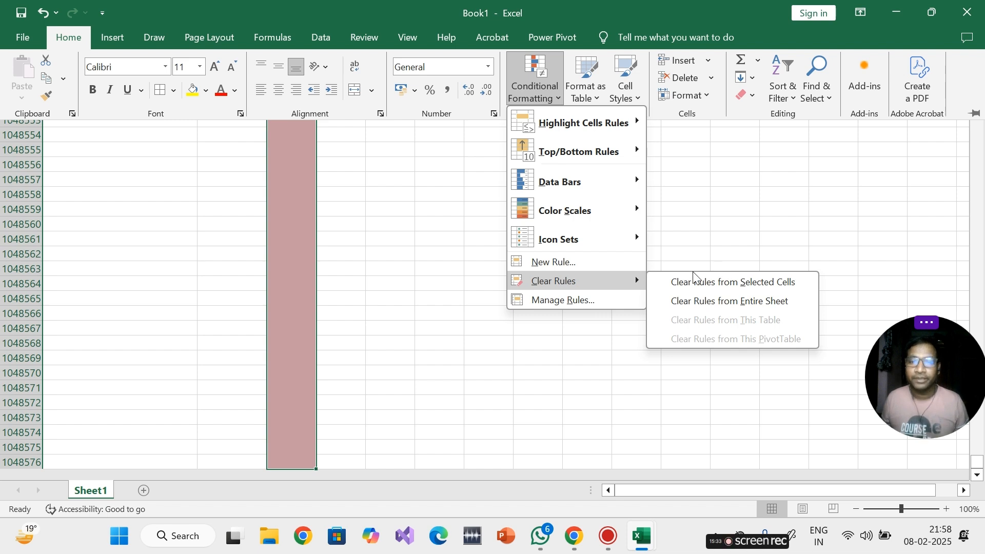
pyautogui.click(535, 72)
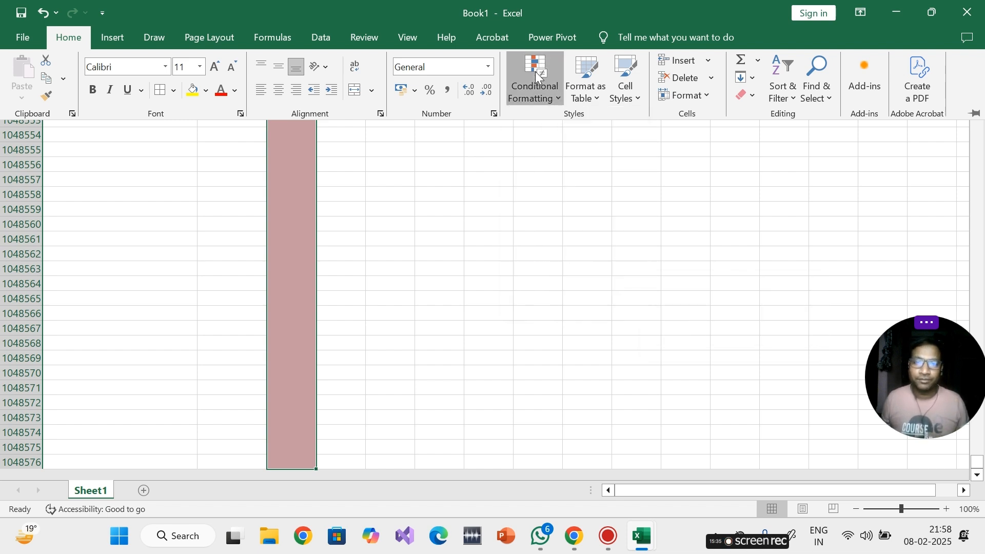
pyautogui.click(534, 72)
pyautogui.moveTo(549, 281)
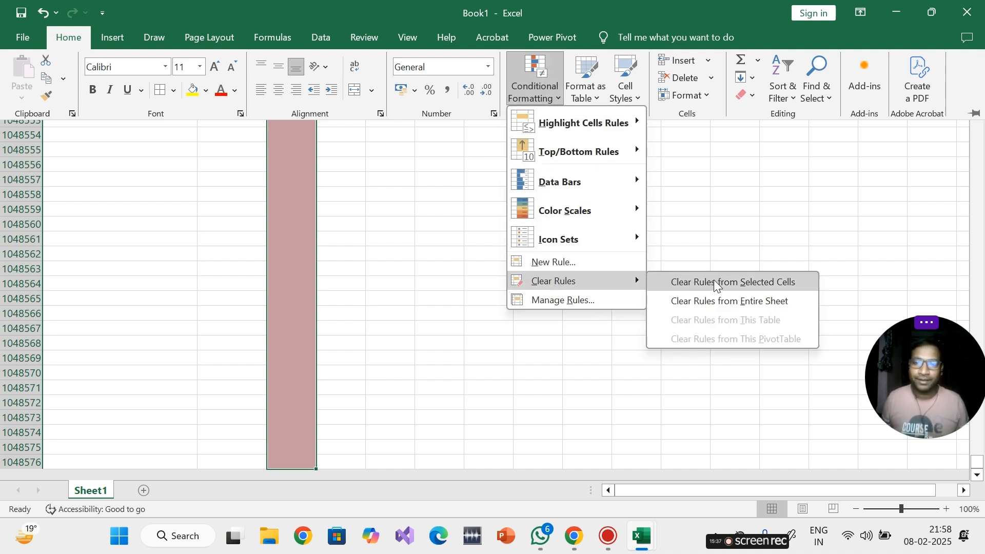
pyautogui.click(765, 285)
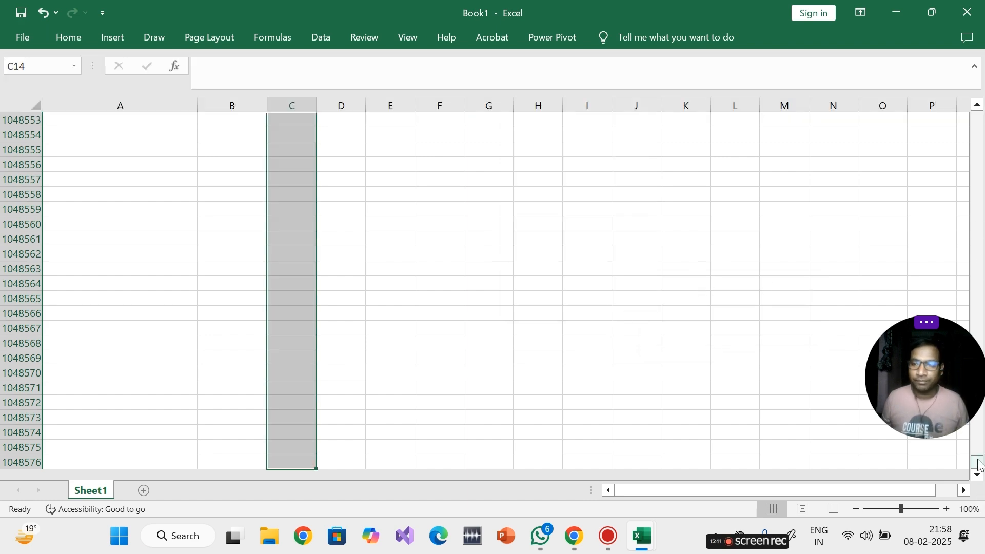
# - Examine the highlighted percentages in column C against the stocks in the table at the start of the sheet
pyautogui.moveTo(977, 462); pyautogui.dragTo(980, 112)
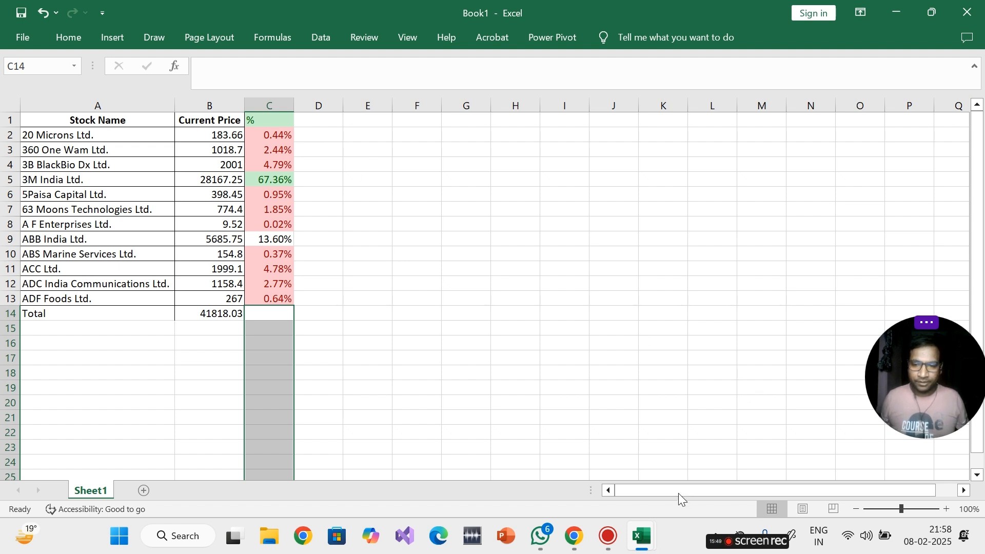
pyautogui.moveTo(678, 494); pyautogui.dragTo(664, 495)
pyautogui.click(319, 326)
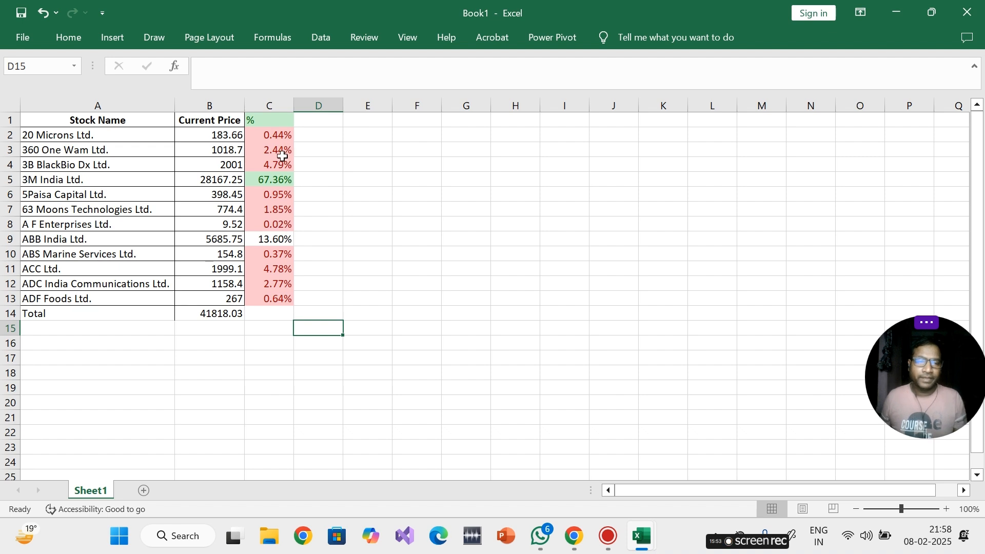
pyautogui.click(279, 137)
pyautogui.click(275, 152)
pyautogui.click(269, 177)
pyautogui.moveTo(272, 212); pyautogui.dragTo(274, 225)
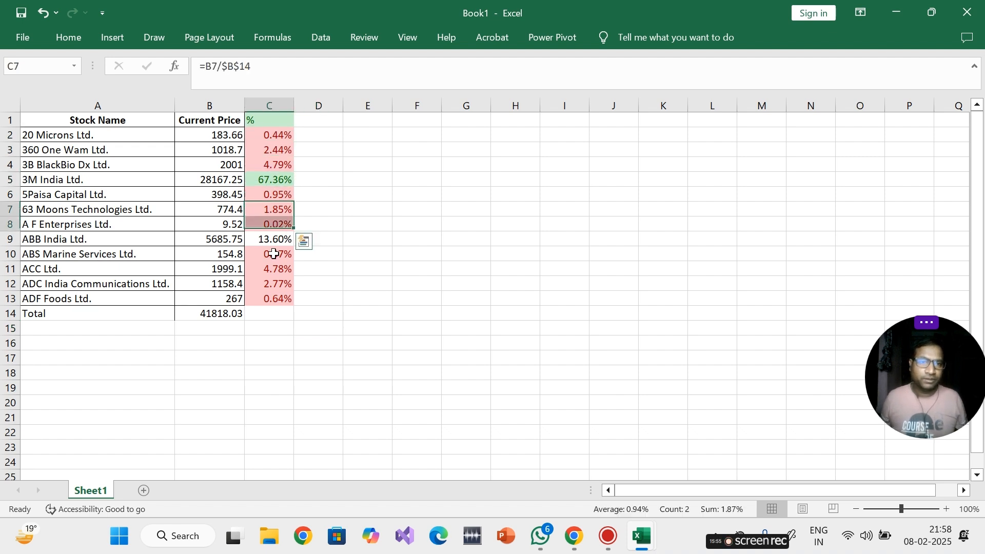
pyautogui.click(276, 284)
pyautogui.click(277, 313)
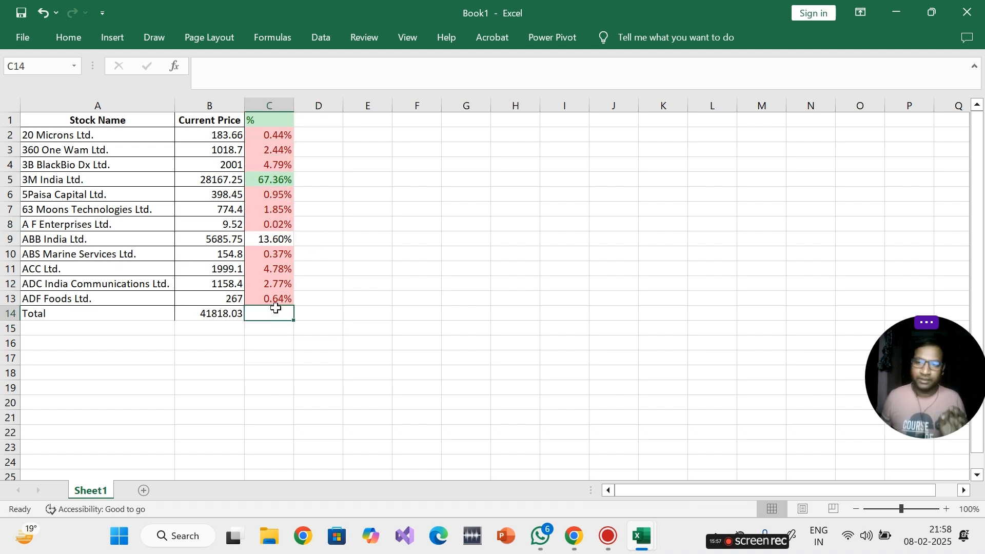
pyautogui.click(162, 353)
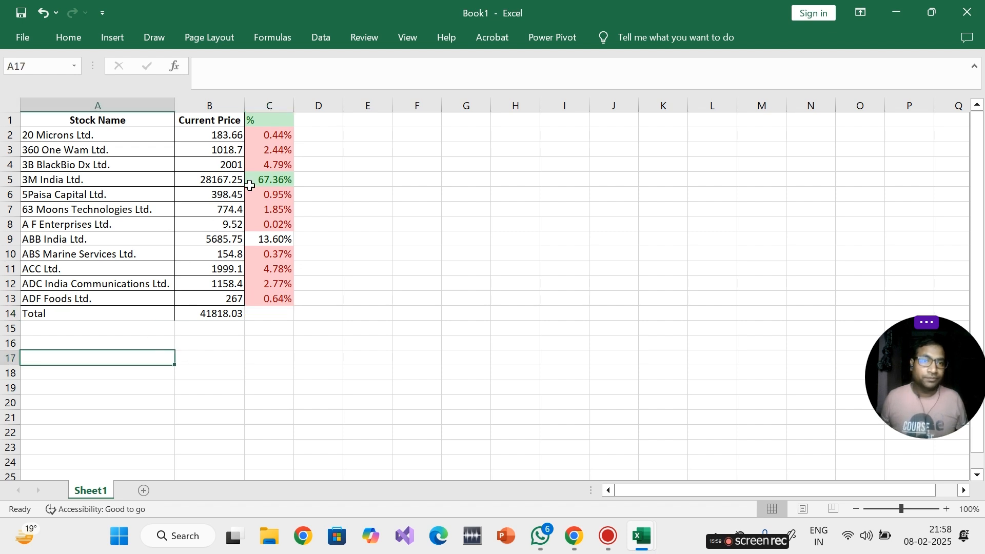
pyautogui.click(271, 132)
pyautogui.moveTo(53, 127); pyautogui.dragTo(269, 315)
pyautogui.click(269, 358)
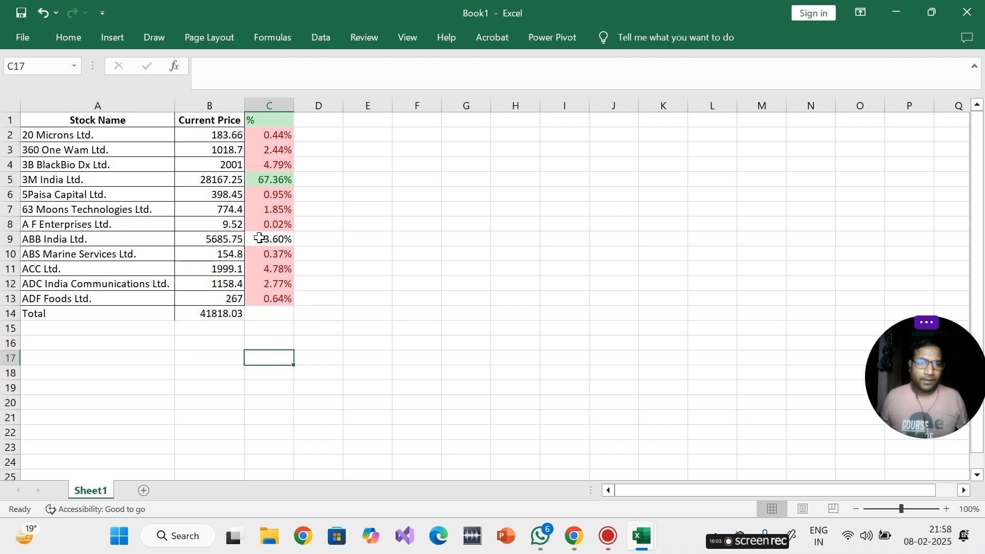
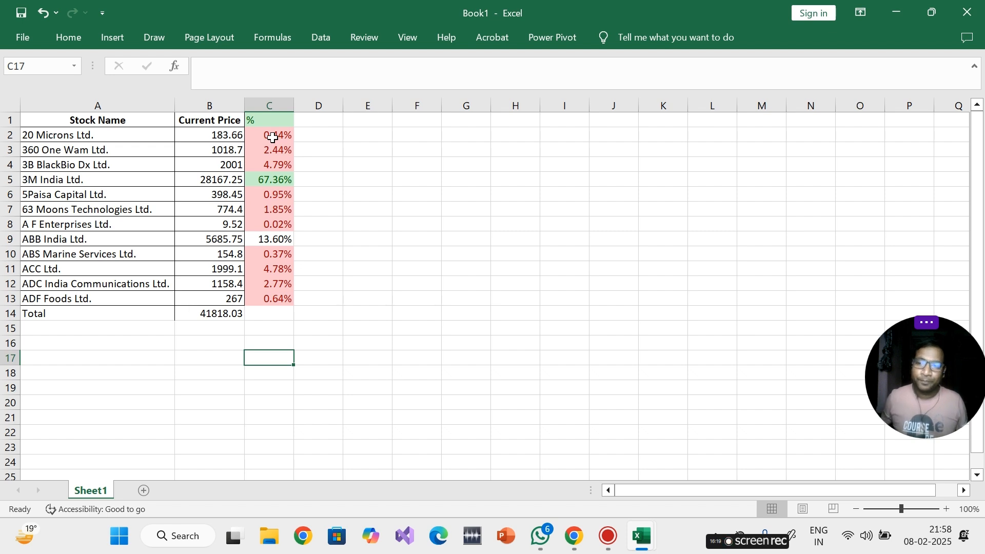
# - Sort the stock table by Current Price from largest to smallest
pyautogui.click(221, 135)
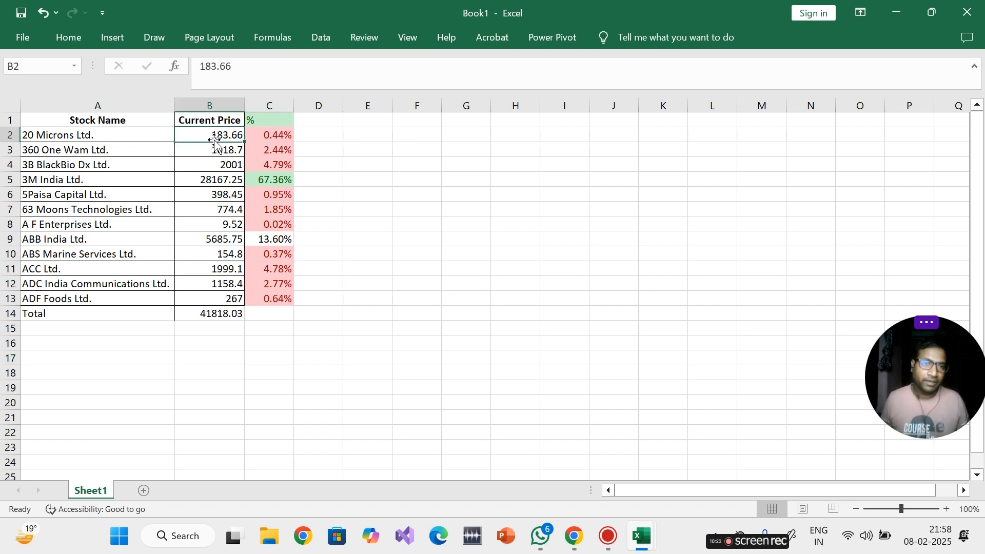
pyautogui.click(308, 41)
pyautogui.click(72, 37)
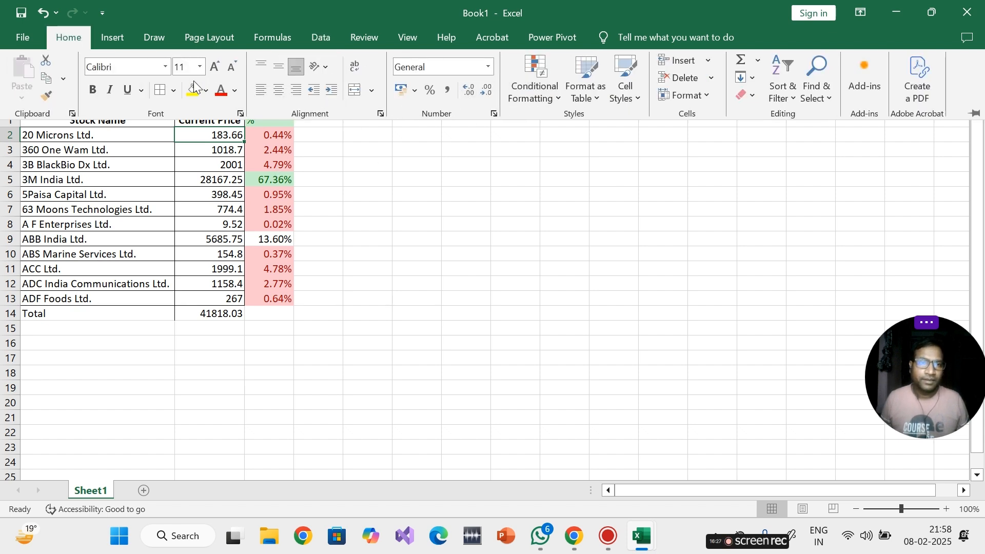
pyautogui.click(783, 79)
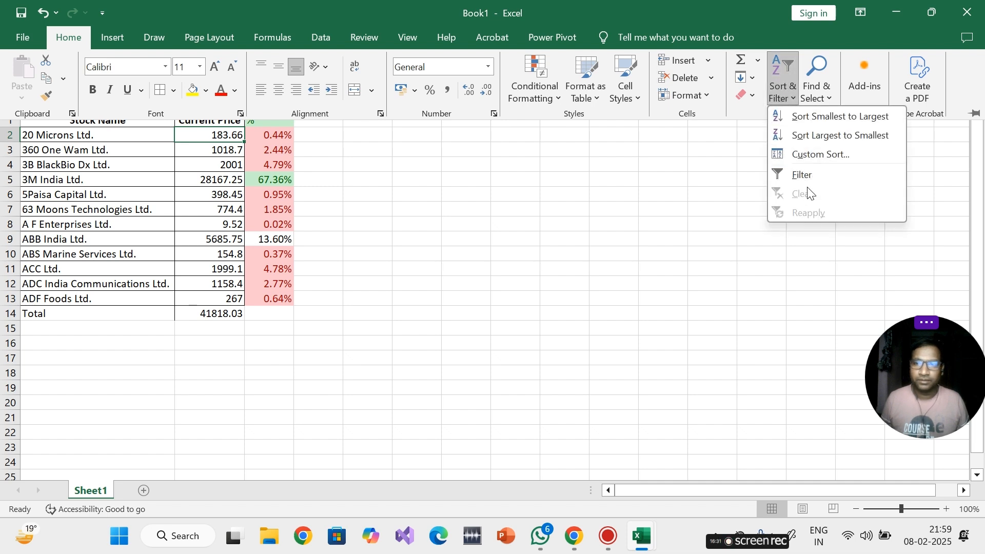
pyautogui.click(809, 137)
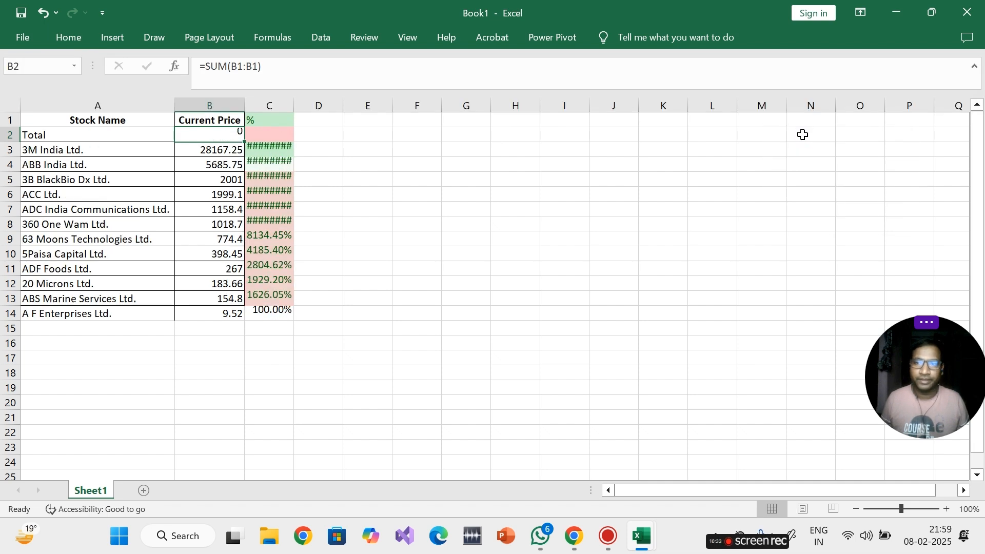
# - Undo the last sort and sort the stock table by Current Price from smallest to largest
pyautogui.hotkey('ctrl', 'z')
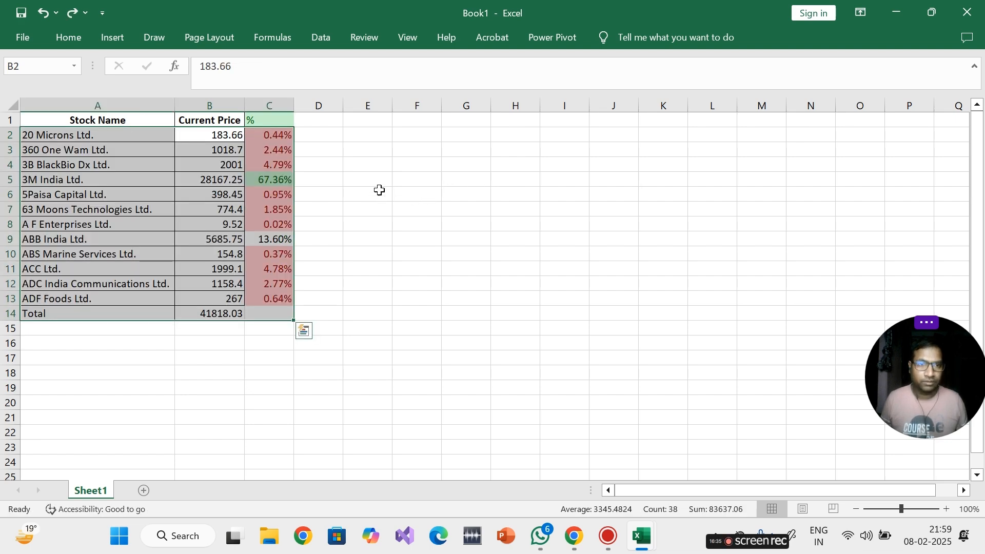
pyautogui.click(379, 191)
pyautogui.click(205, 135)
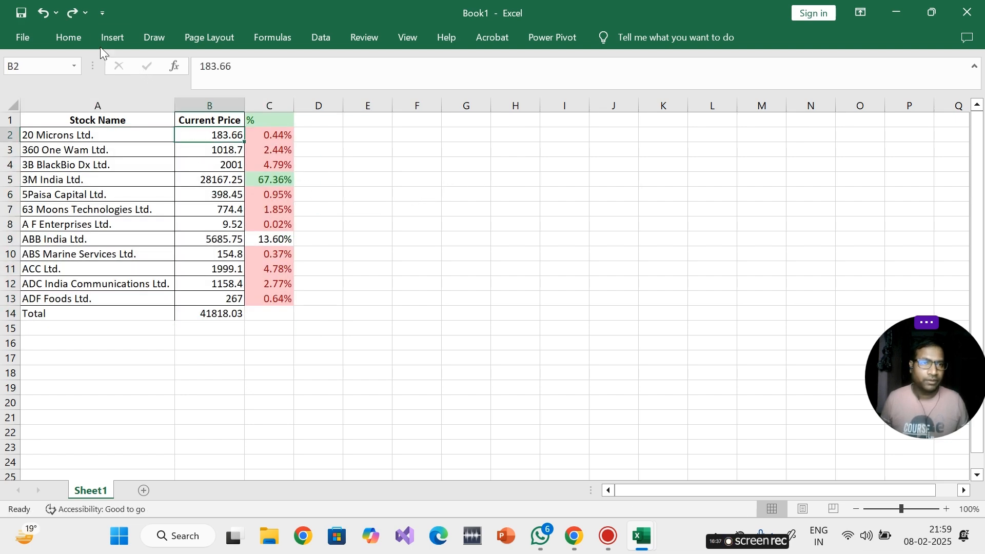
pyautogui.click(68, 38)
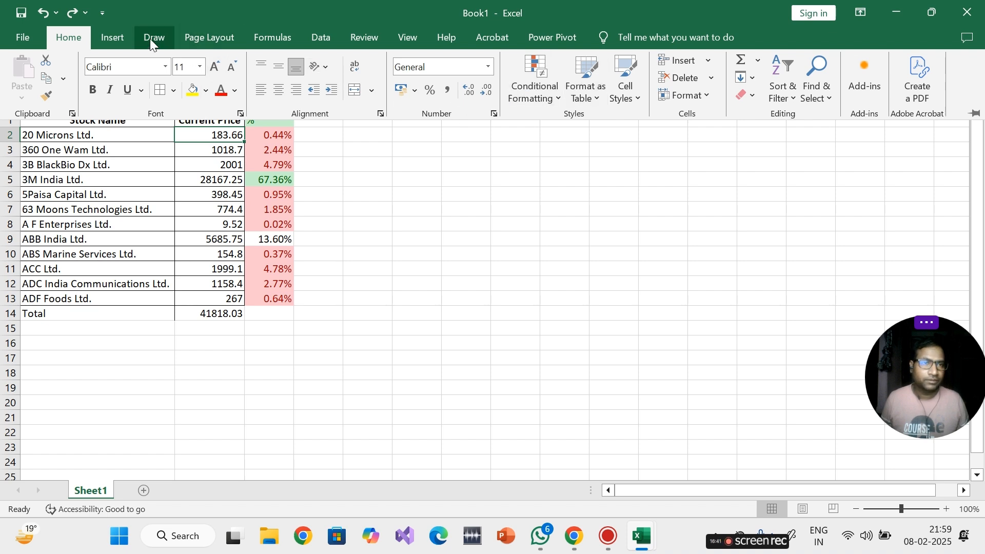
pyautogui.click(321, 37)
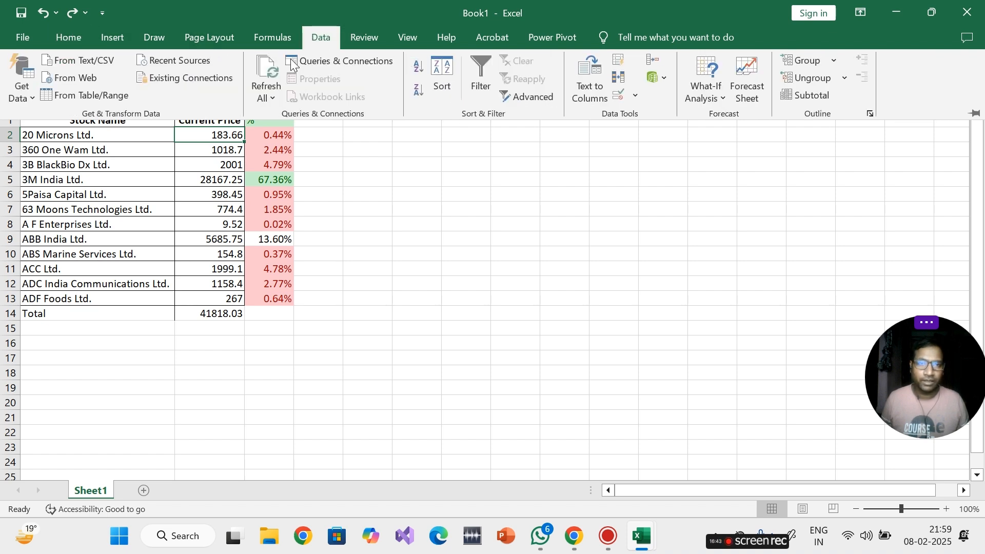
pyautogui.click(76, 37)
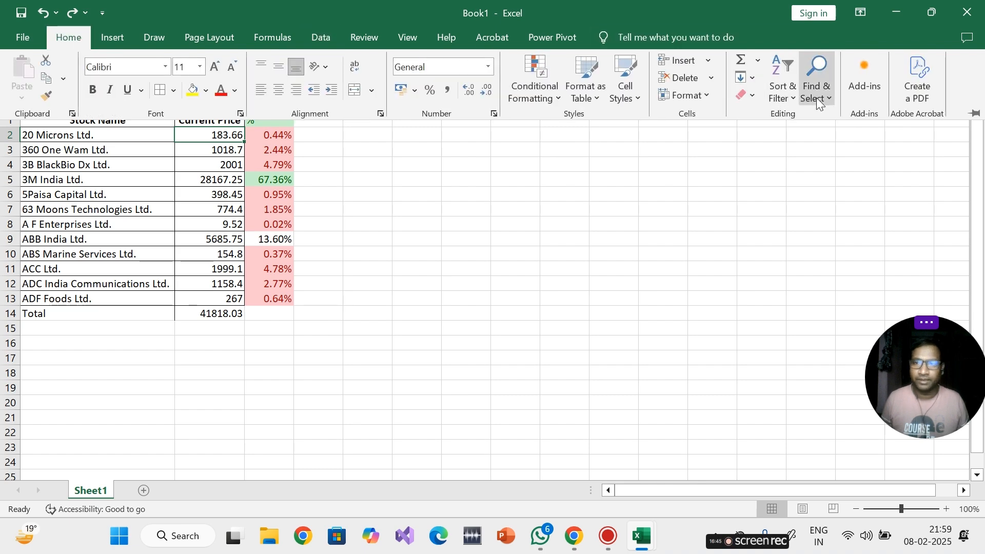
pyautogui.click(158, 41)
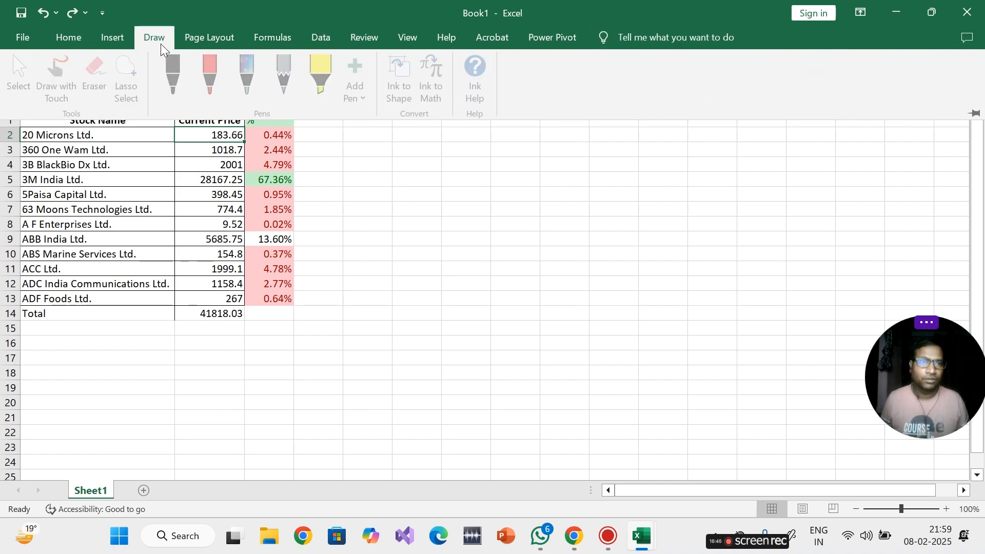
pyautogui.click(322, 45)
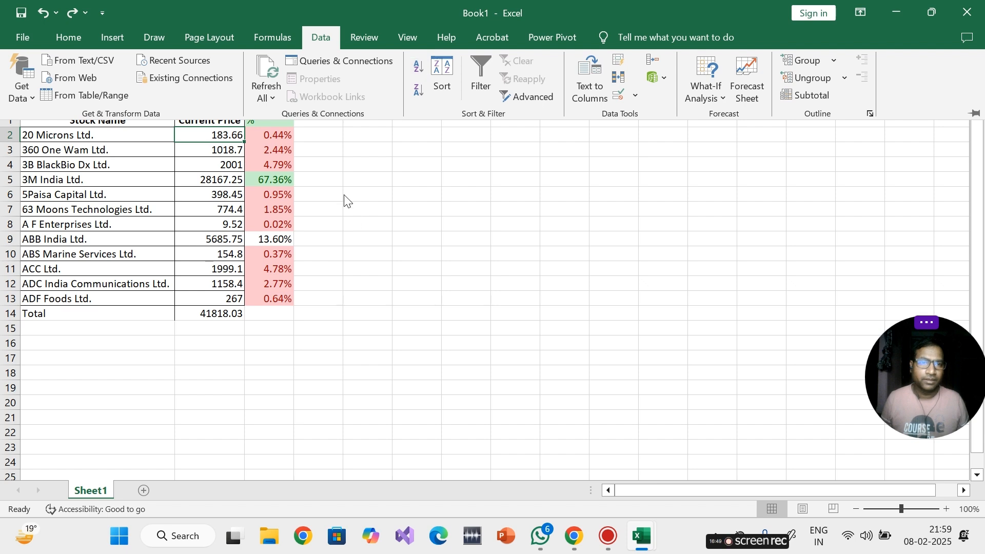
pyautogui.click(419, 67)
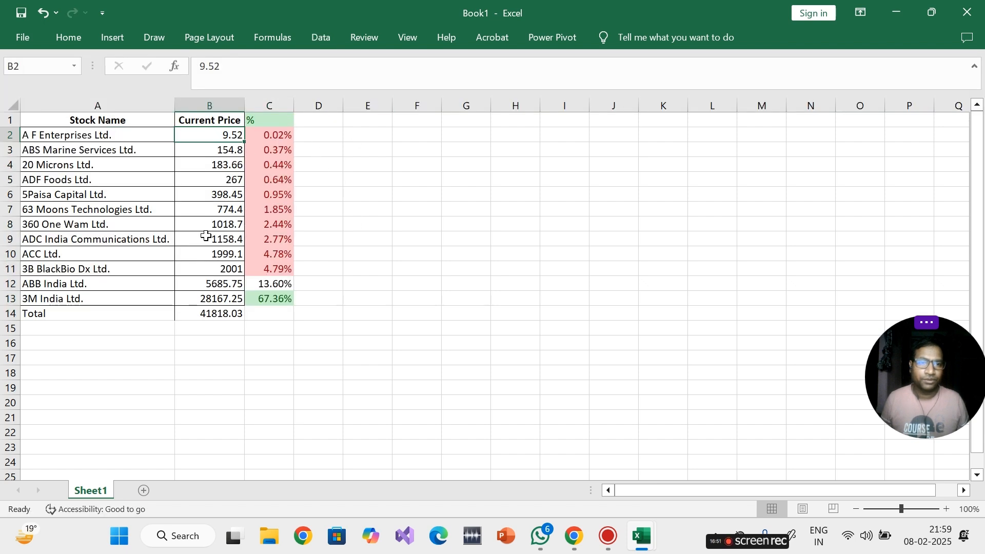
# - Sort the stock table by Current Price from largest to smallest and fit column C's width to its contents
pyautogui.click(320, 37)
pyautogui.click(414, 96)
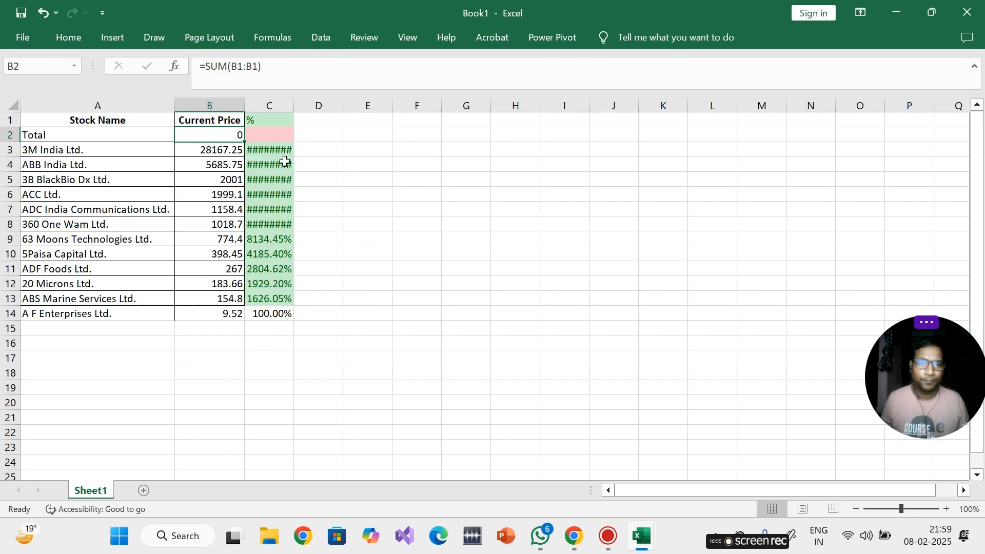
pyautogui.doubleClick(294, 105)
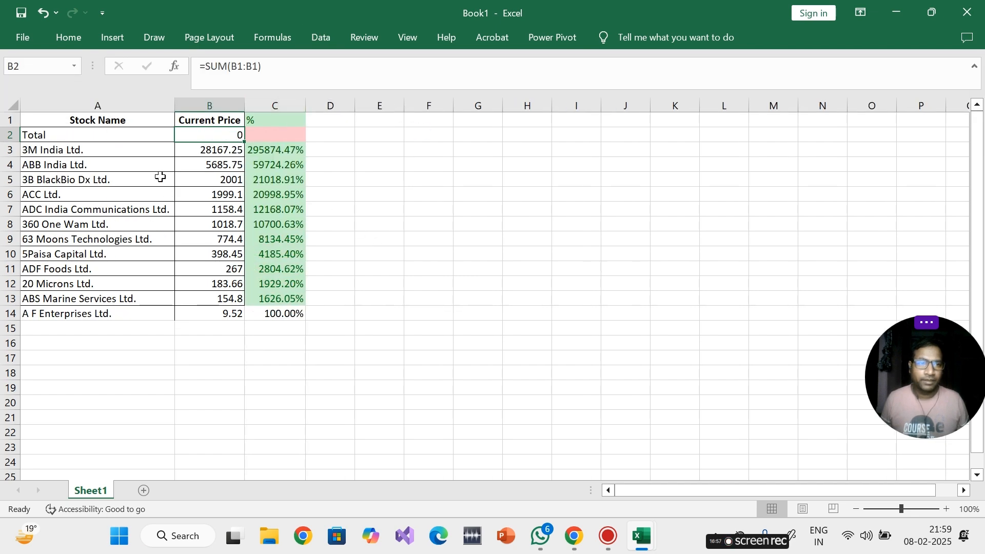
# - Examine which cells the percentage formula for 3M India Ltd. in C3 refers to
pyautogui.doubleClick(269, 151)
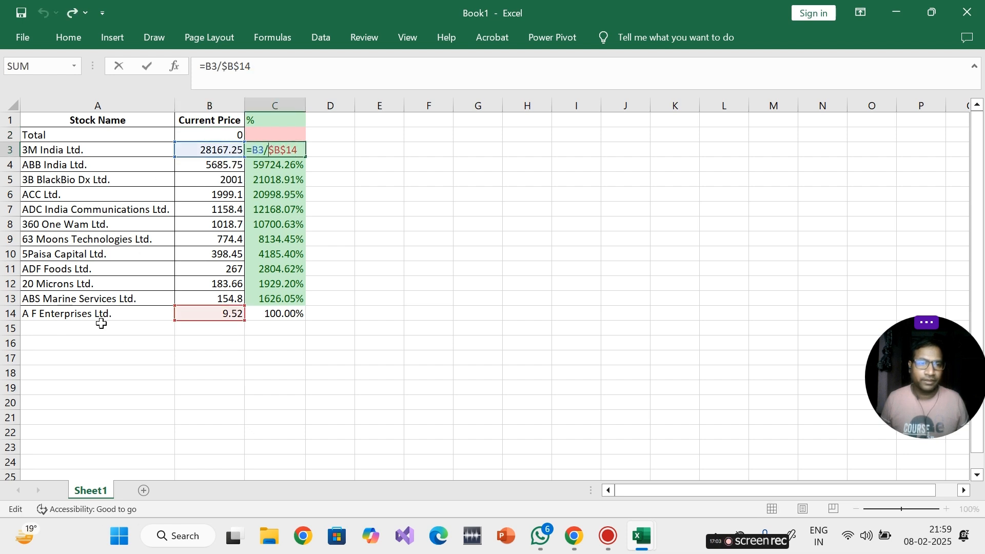
pyautogui.click(75, 35)
pyautogui.click(75, 35)
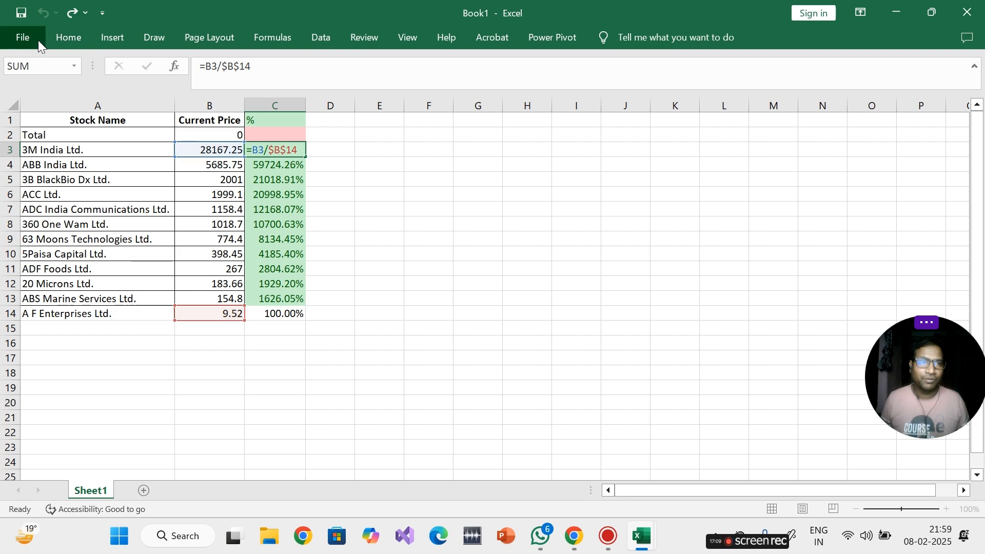
pyautogui.click(38, 40)
pyautogui.click(17, 46)
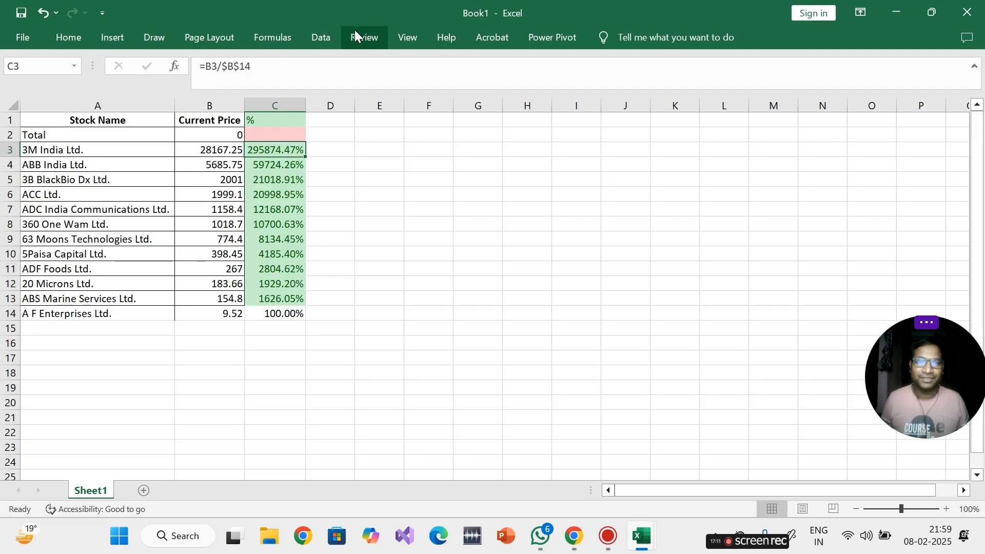
# - Sort the stock table by the % column from largest to smallest
pyautogui.click(323, 39)
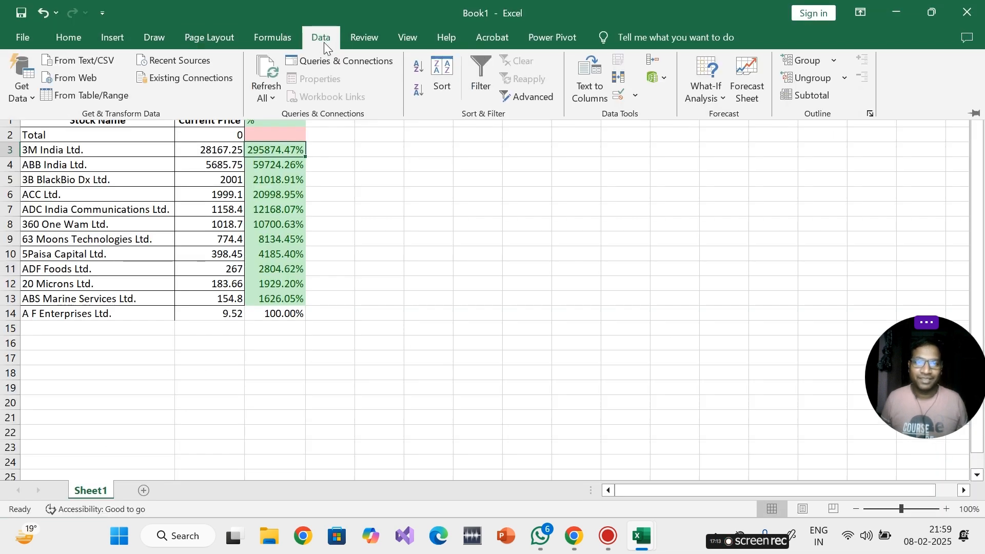
pyautogui.click(418, 89)
pyautogui.click(383, 210)
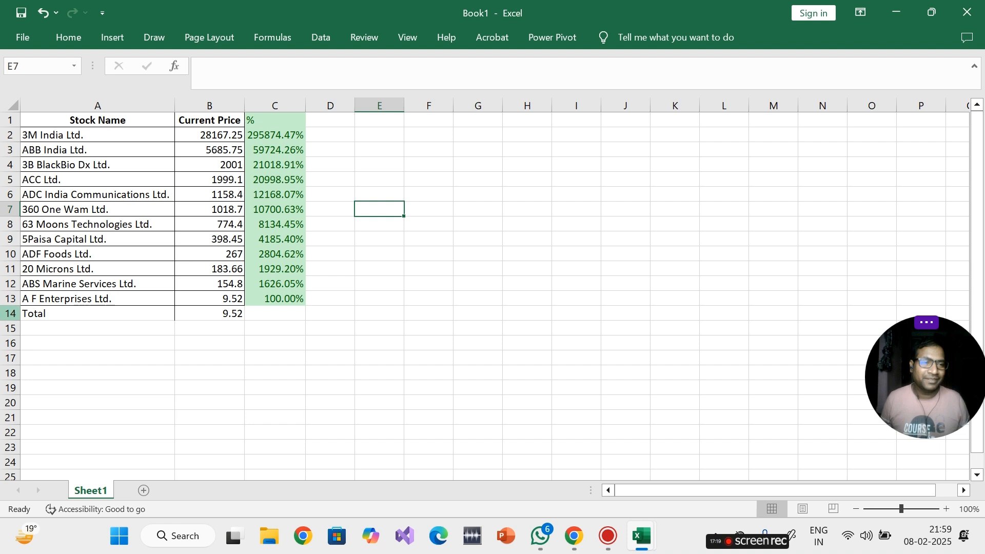
# - Insert a blank row above the Total row and check the formula in C2
pyautogui.rightClick(10, 313)
pyautogui.click(50, 188)
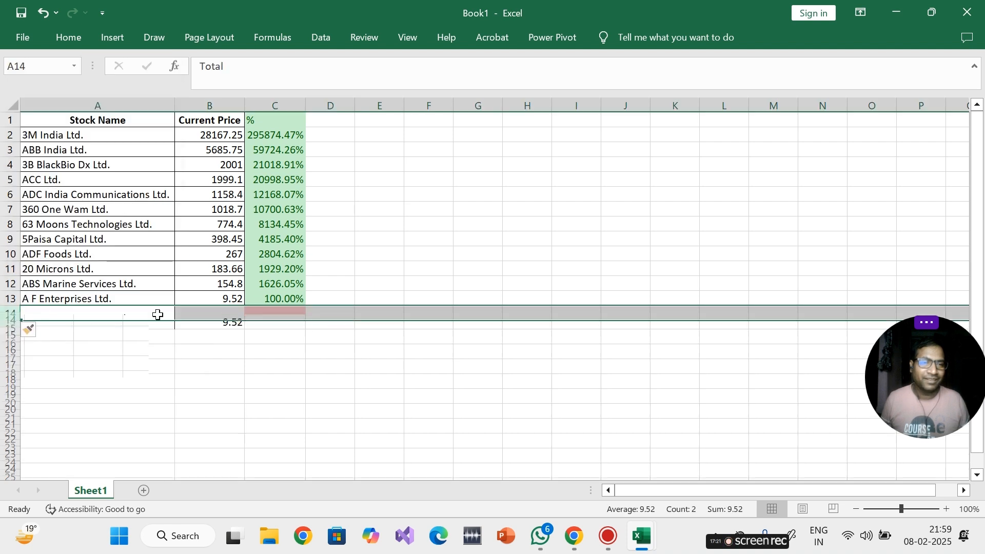
pyautogui.click(371, 337)
pyautogui.click(257, 138)
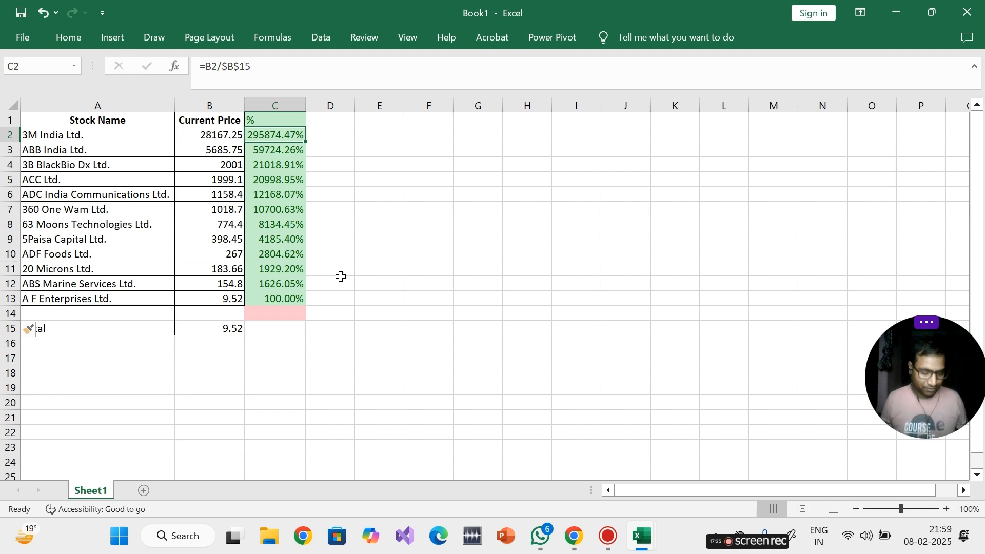
# - Undo the inserted row, the column width change and the descending sorts, back to the smallest-to-largest order
pyautogui.hotkey('ctrl', 'z')
pyautogui.hotkey('ctrl', 'z')
pyautogui.hotkey('ctrl', 'z')
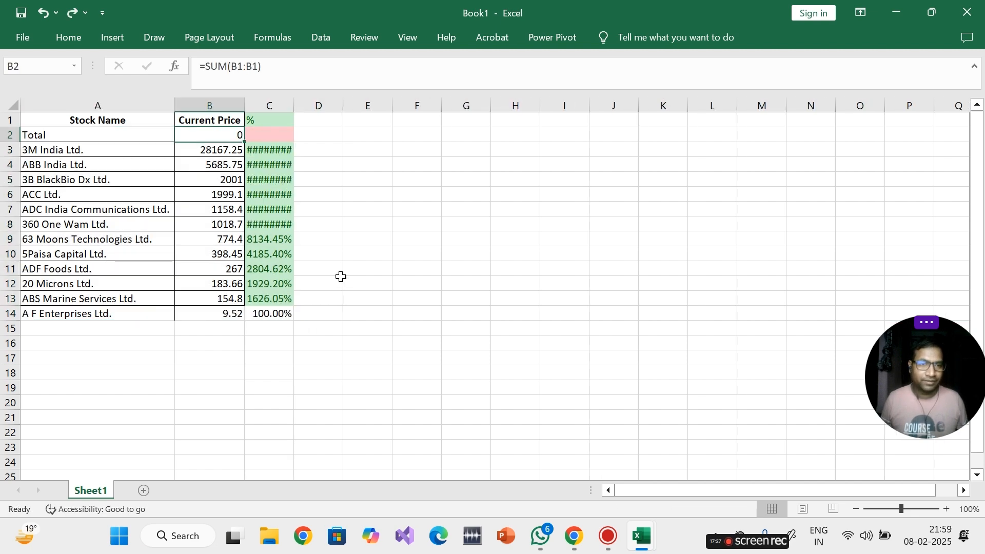
pyautogui.hotkey('ctrl', 'y')
pyautogui.click(344, 277)
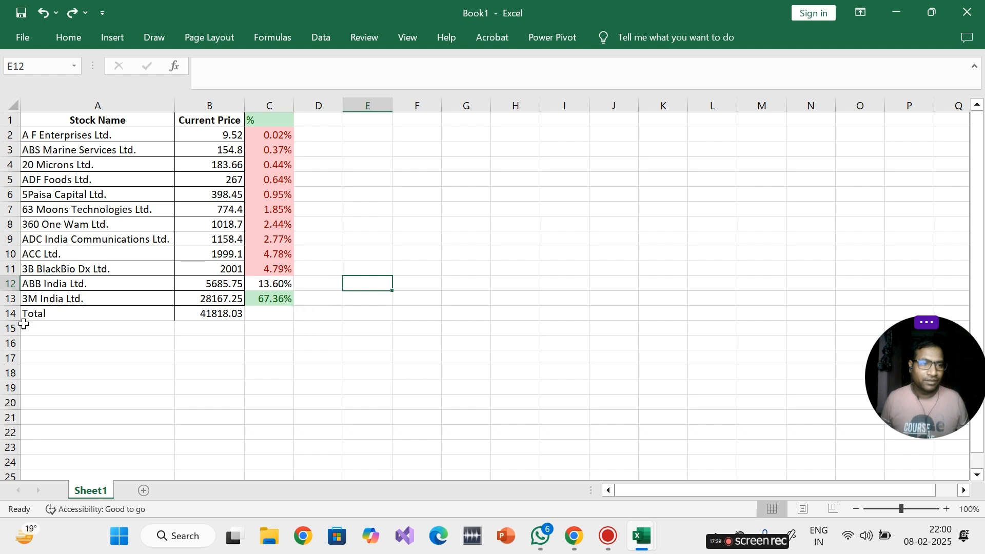
# - Insert a blank row at row 14 to separate the Total row from the stock data
pyautogui.click(12, 313)
pyautogui.rightClick(12, 313)
pyautogui.click(151, 298)
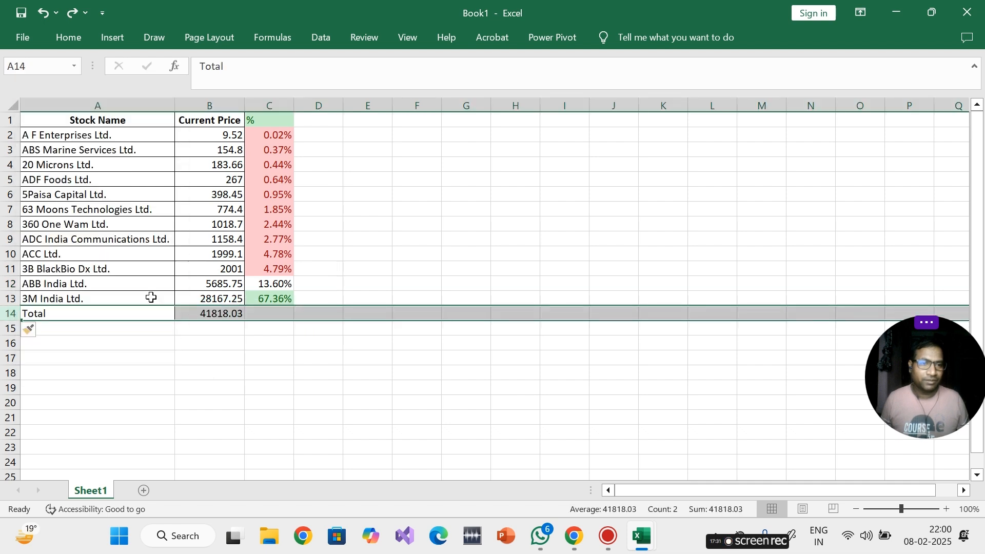
pyautogui.click(318, 372)
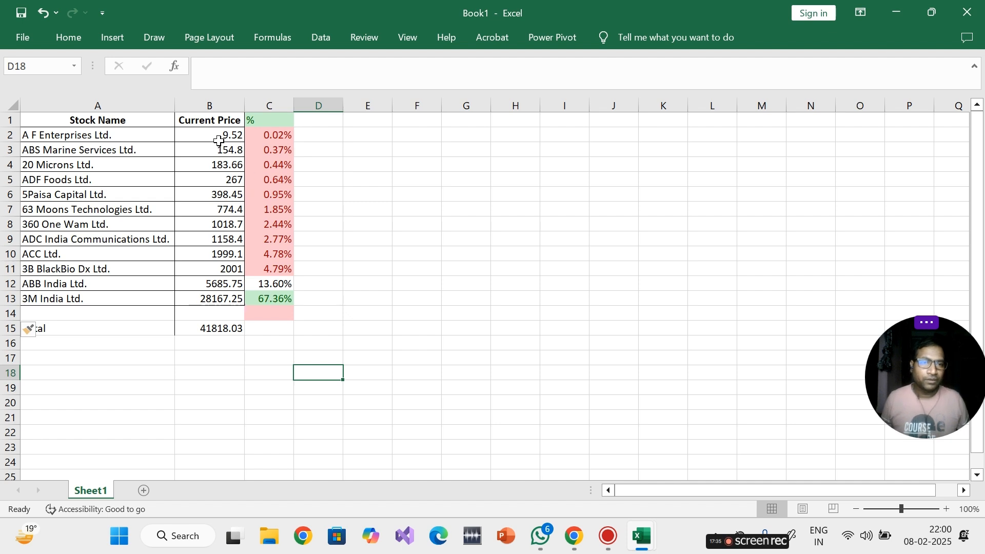
# - Sort the stock rows above the blank row by percentage from largest to smallest
pyautogui.click(265, 138)
pyautogui.click(154, 37)
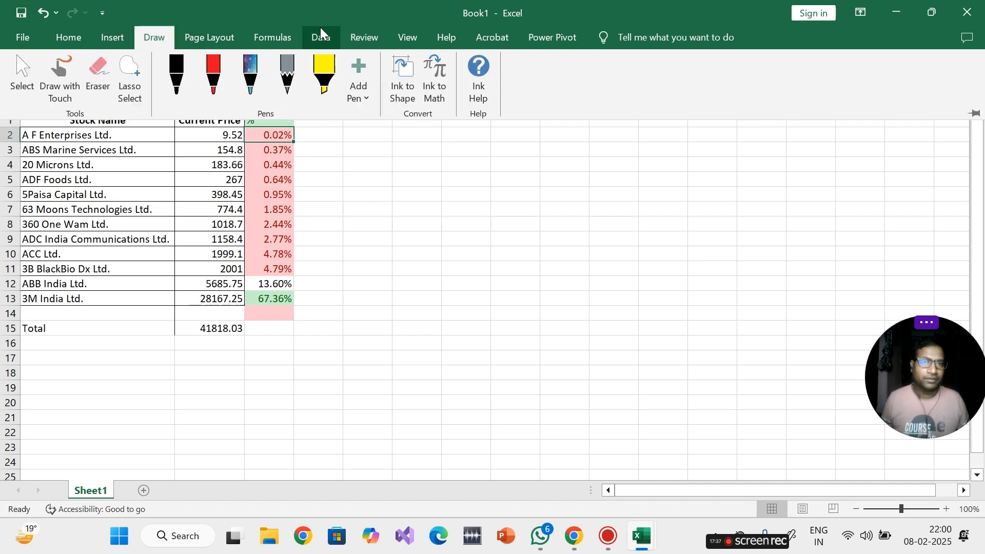
pyautogui.click(323, 38)
pyautogui.click(418, 91)
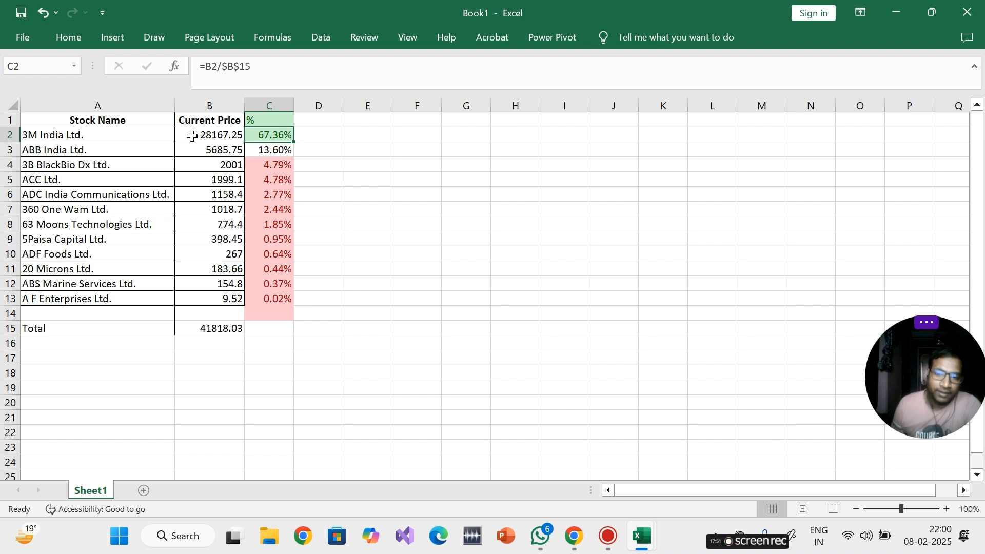
# - Set the height of row 10 to 56
pyautogui.click(354, 253)
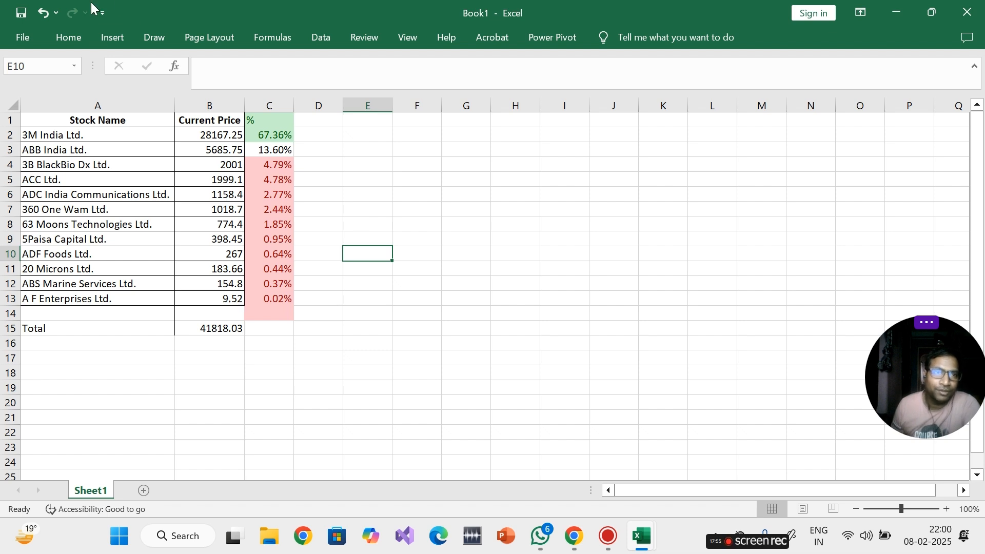
pyautogui.click(68, 38)
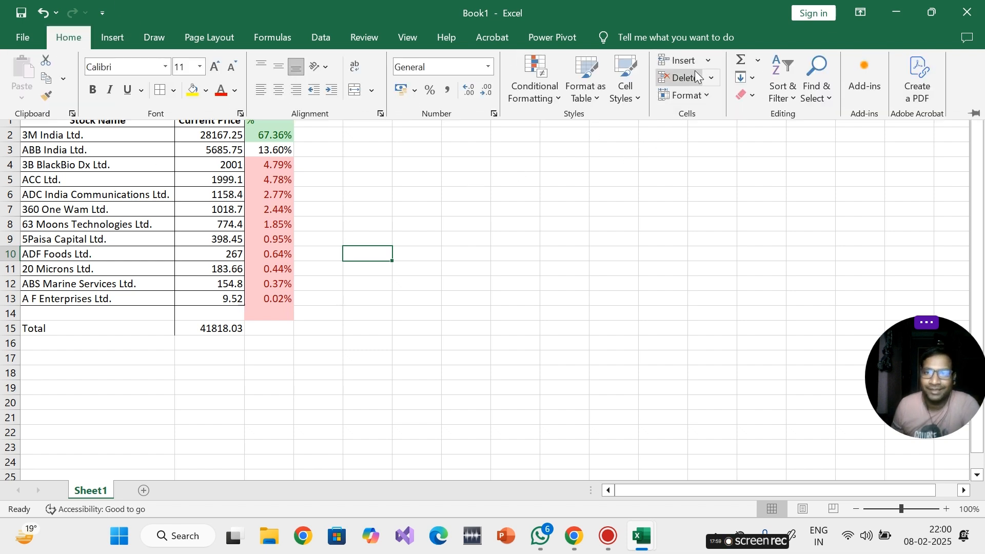
pyautogui.click(698, 94)
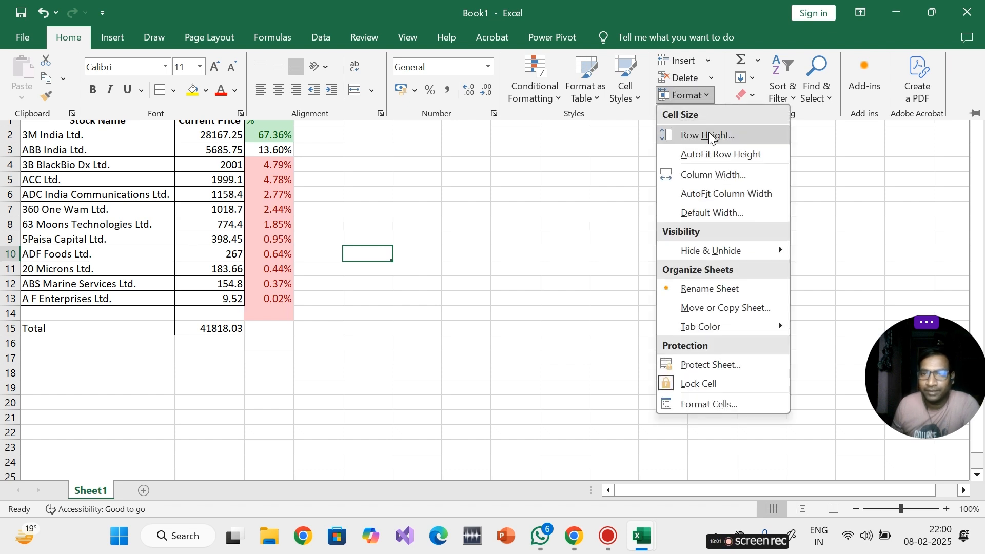
pyautogui.click(710, 136)
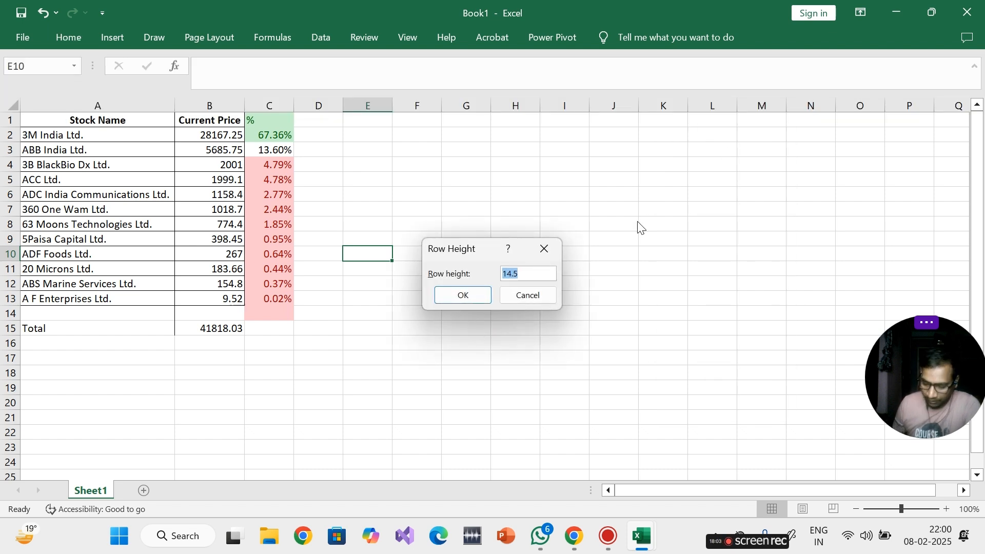
pyautogui.write('56')
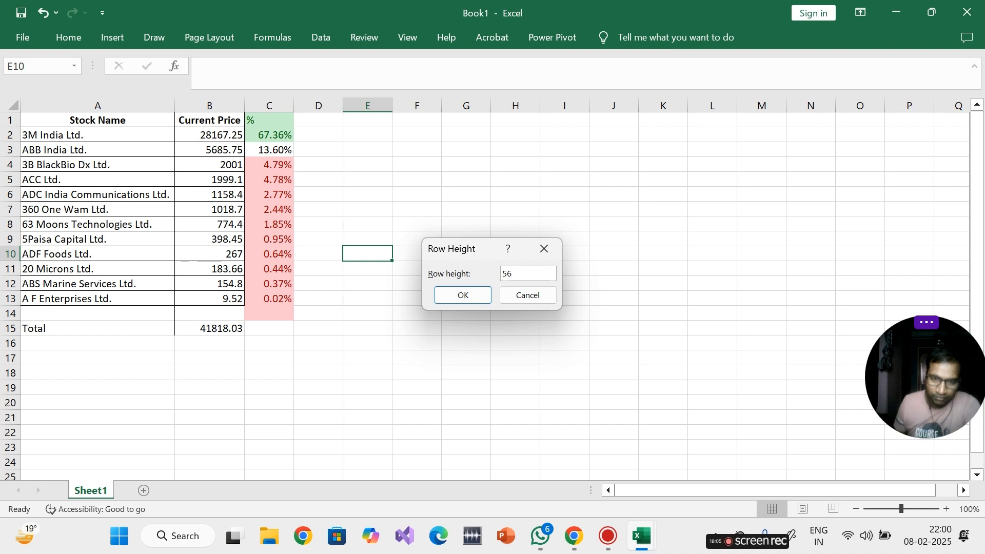
pyautogui.press('Return')
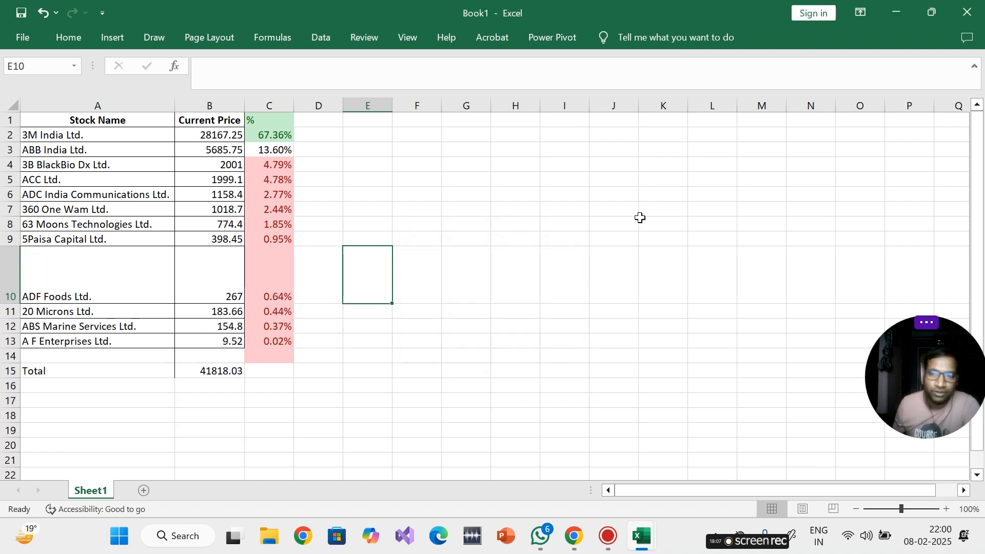
# - Add a new blank worksheet after Sheet1
pyautogui.click(642, 213)
pyautogui.click(68, 39)
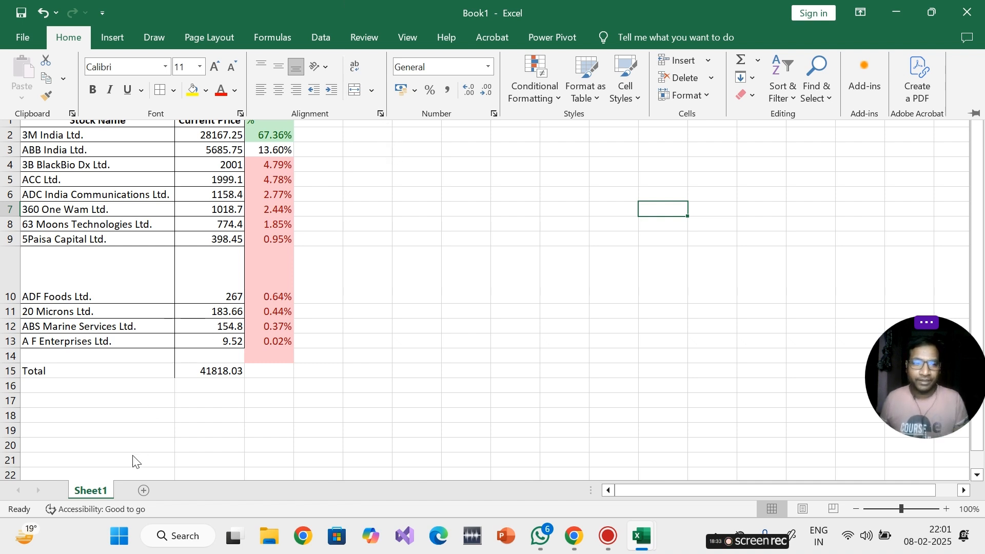
pyautogui.click(143, 489)
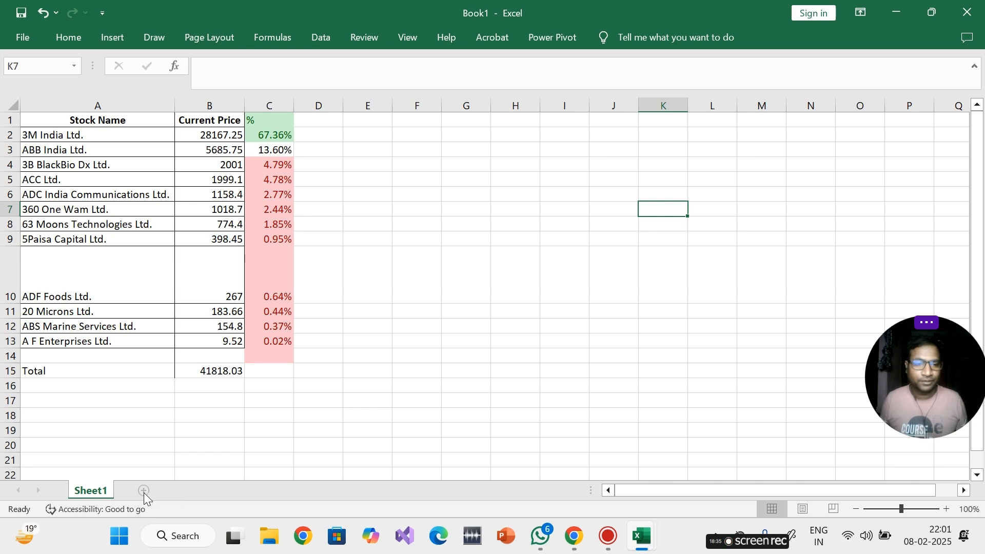
pyautogui.click(144, 490)
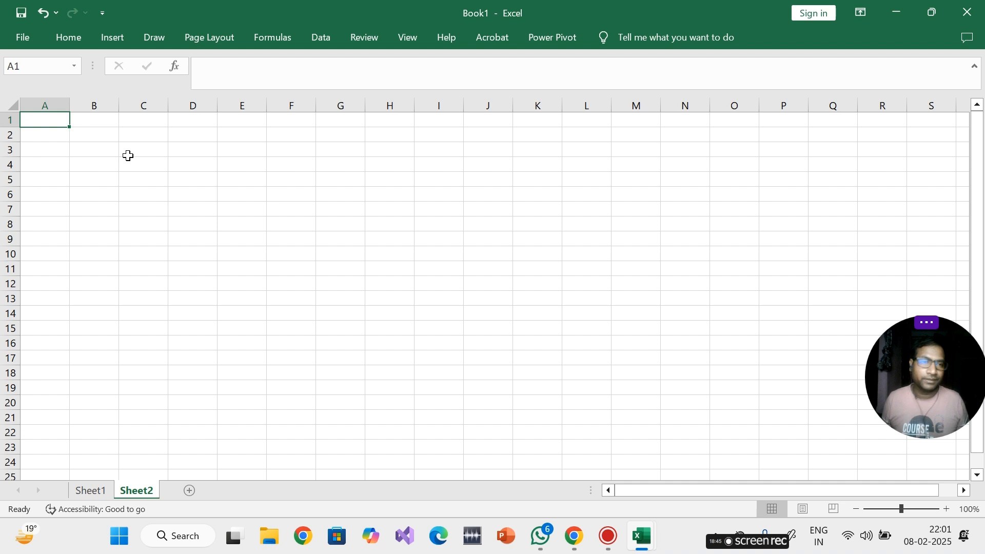
# - Enter the letters A to F in cells A2 through A7, one per row
pyautogui.click(55, 134)
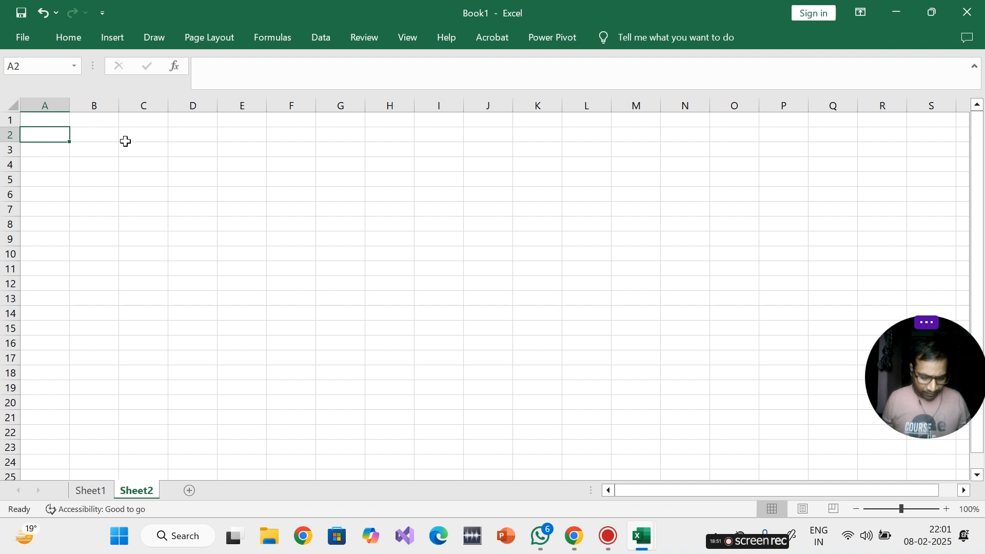
pyautogui.write('AB')
pyautogui.press('BackSpace')
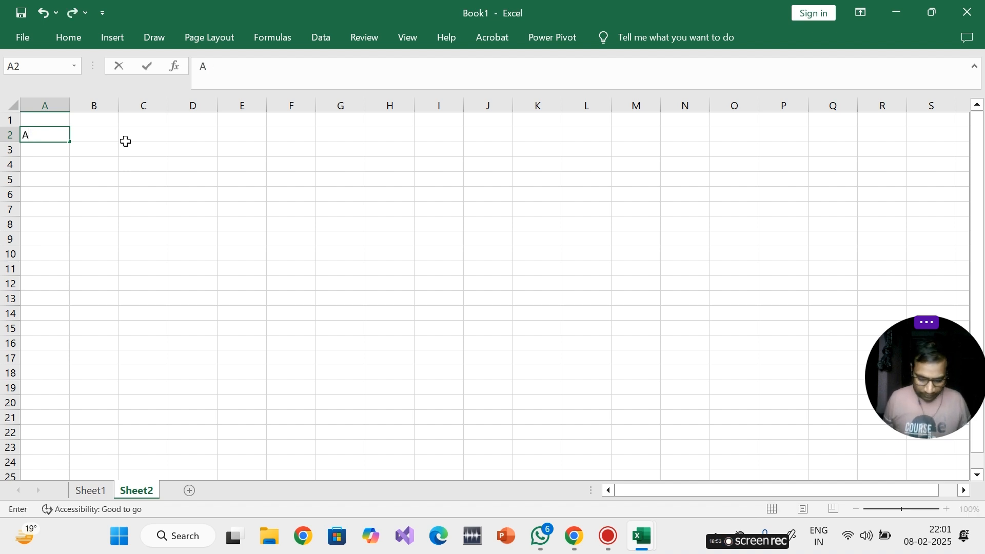
pyautogui.press('Return')
pyautogui.write('B')
pyautogui.press('Return')
pyautogui.write('C')
pyautogui.press('Return')
pyautogui.write('D')
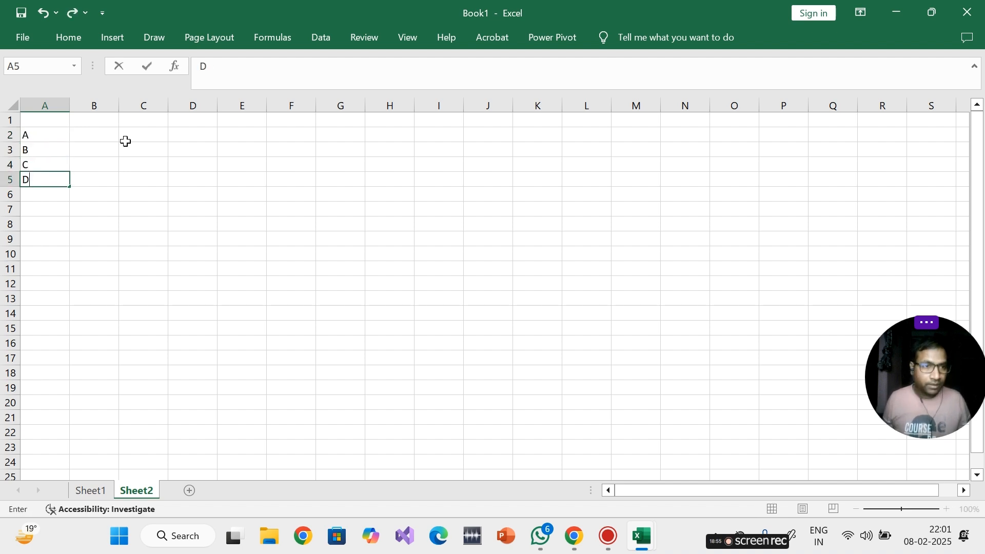
pyautogui.press('Return')
pyautogui.write('E')
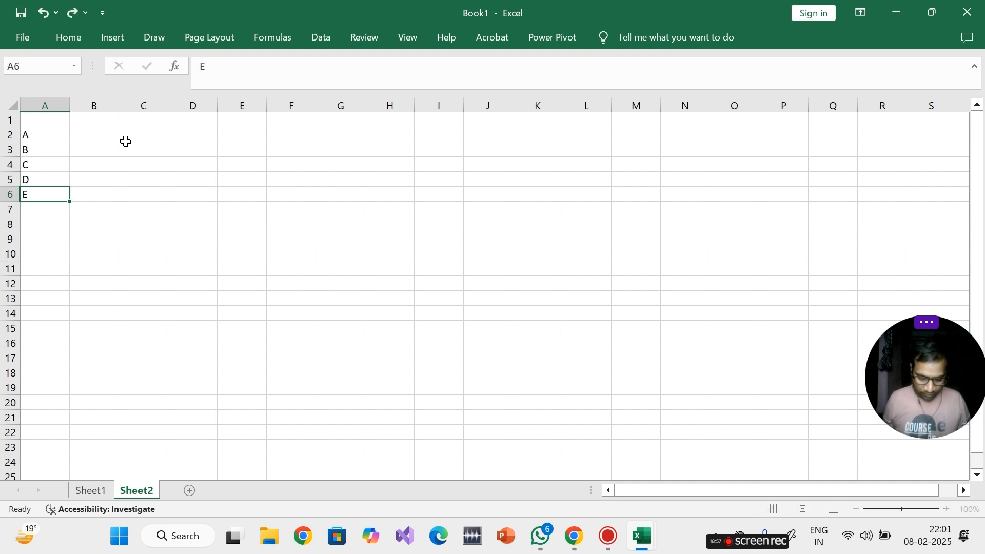
pyautogui.press('Return')
pyautogui.write('F')
pyautogui.press('Return')
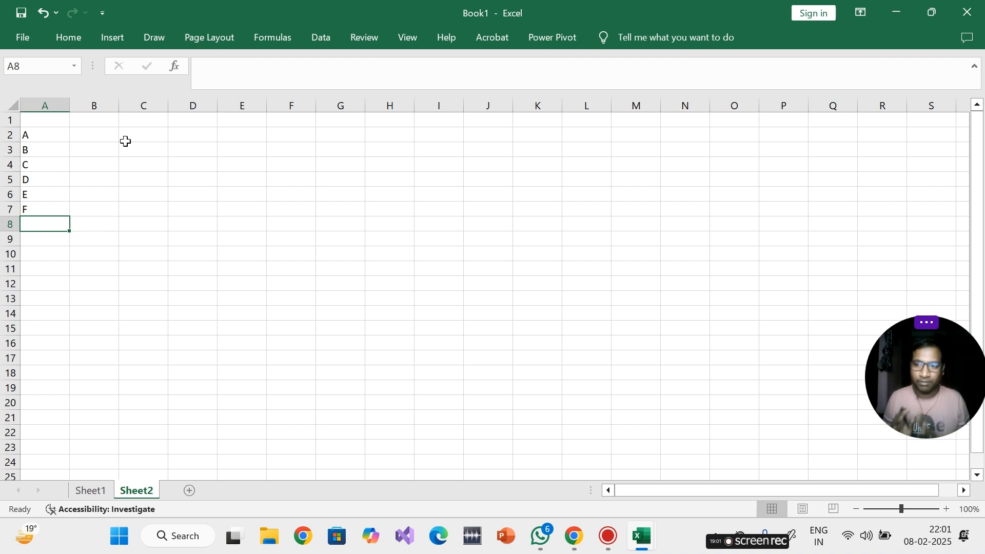
# - Enter the column header Name in cell A1
pyautogui.click(53, 119)
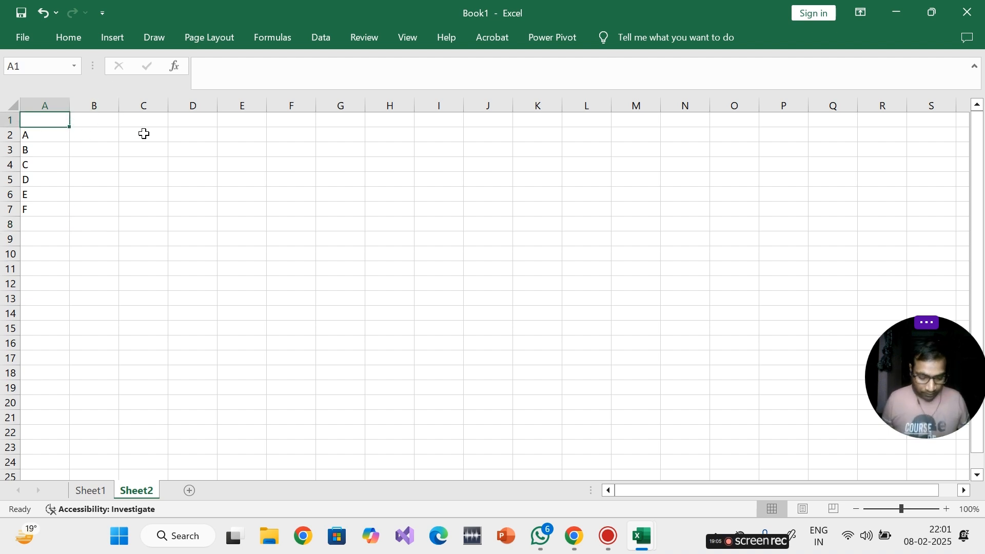
pyautogui.write('=MA')
pyautogui.press('BackSpace')
pyautogui.press('BackSpace')
pyautogui.press('BackSpace')
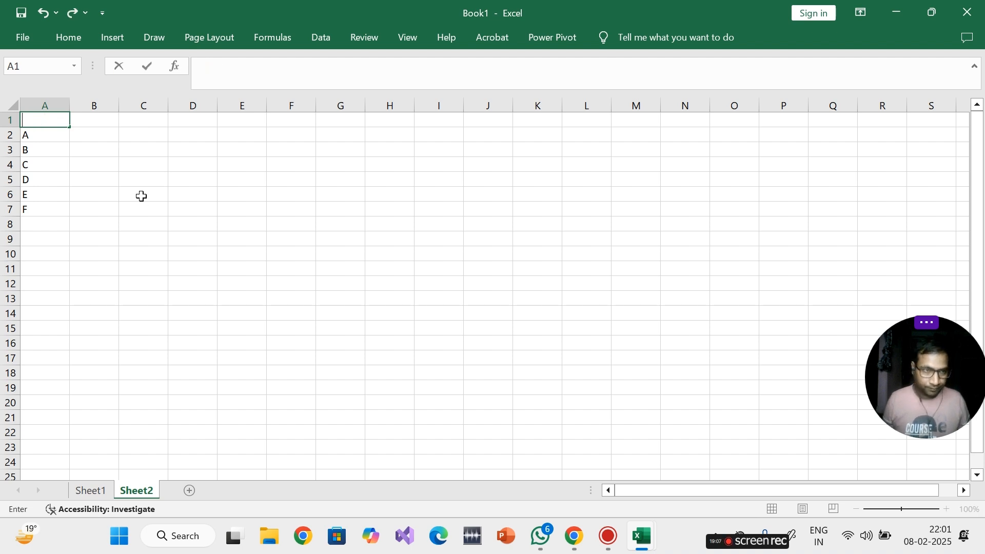
pyautogui.write('Namer')
pyautogui.press('Tab')
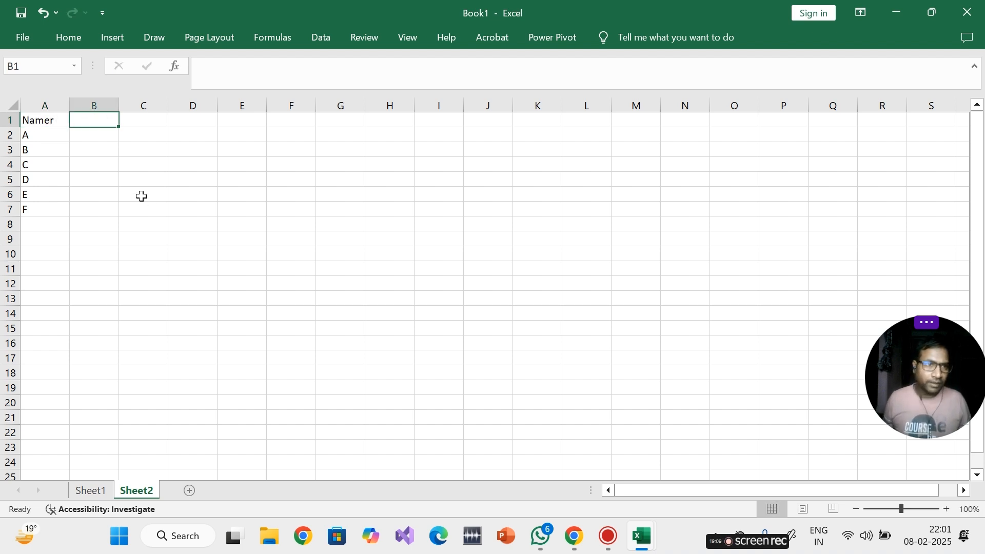
pyautogui.press('Left')
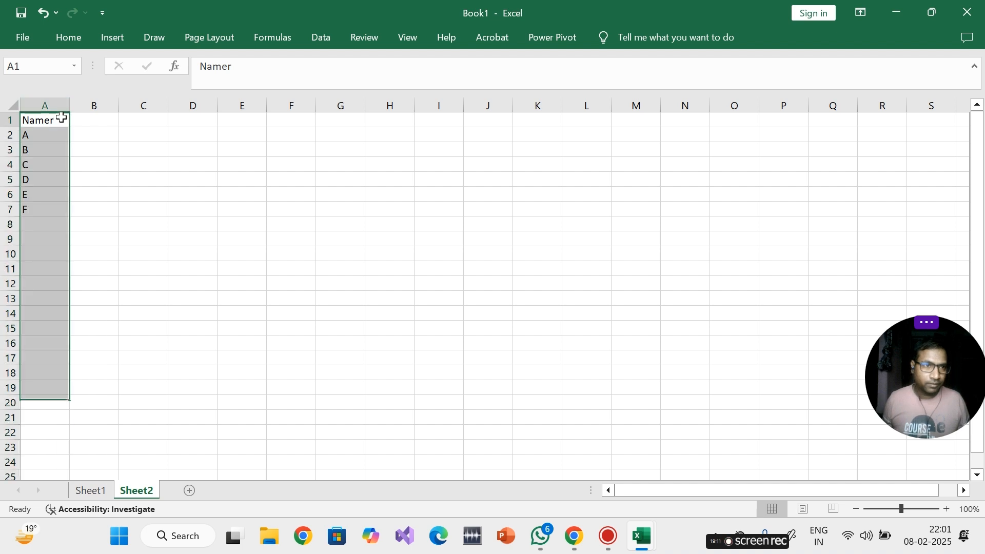
pyautogui.doubleClick(59, 121)
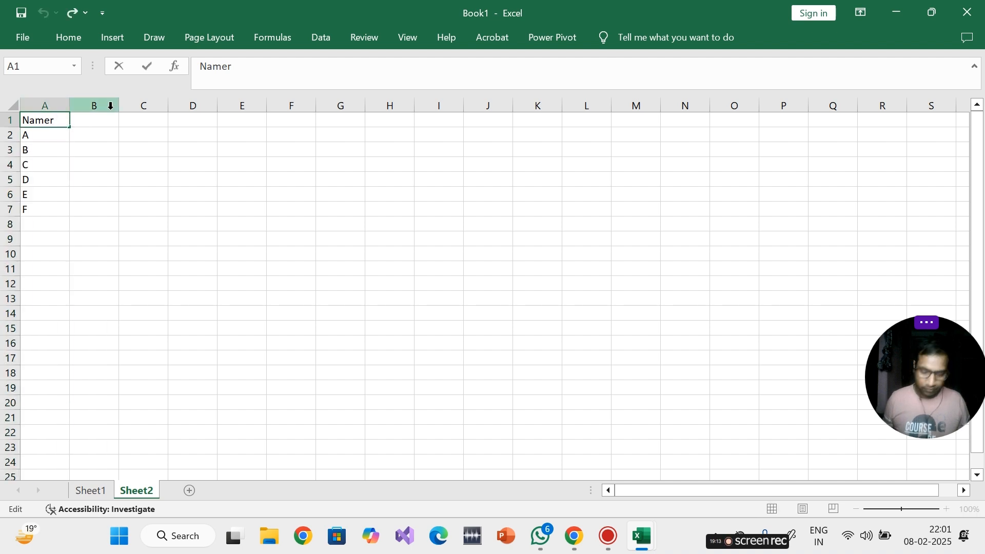
pyautogui.press('BackSpace')
pyautogui.press('Tab')
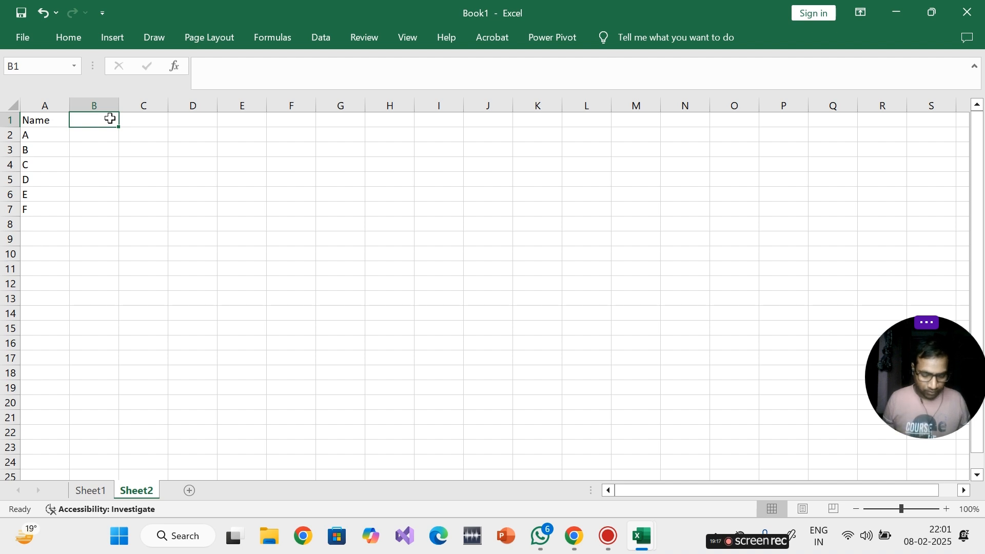
# - Enter Monday in cell B1 and autofill the weekday headers across row 1 through Sunday in H1
pyautogui.write('mon')
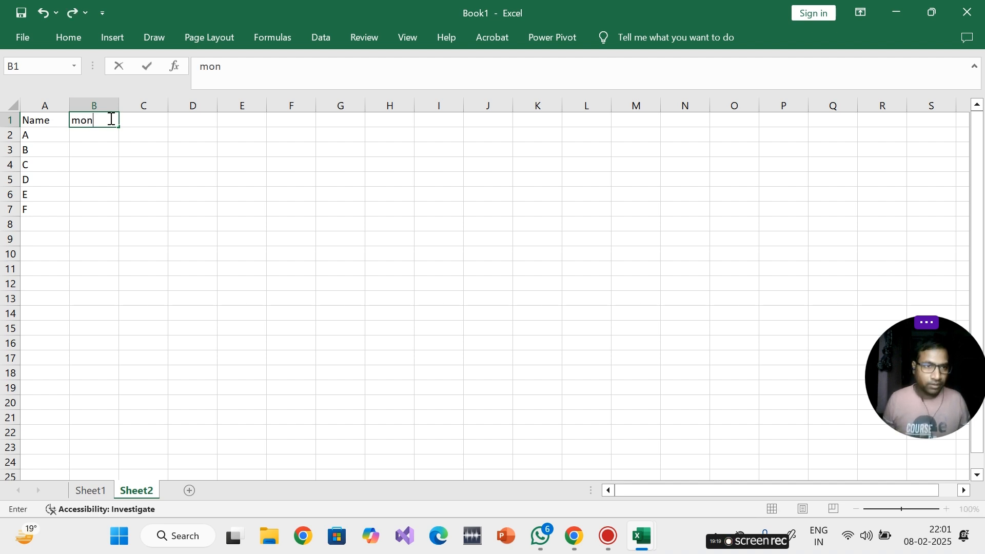
pyautogui.press('BackSpace')
pyautogui.press('BackSpace')
pyautogui.press('BackSpace')
pyautogui.press('BackSpace')
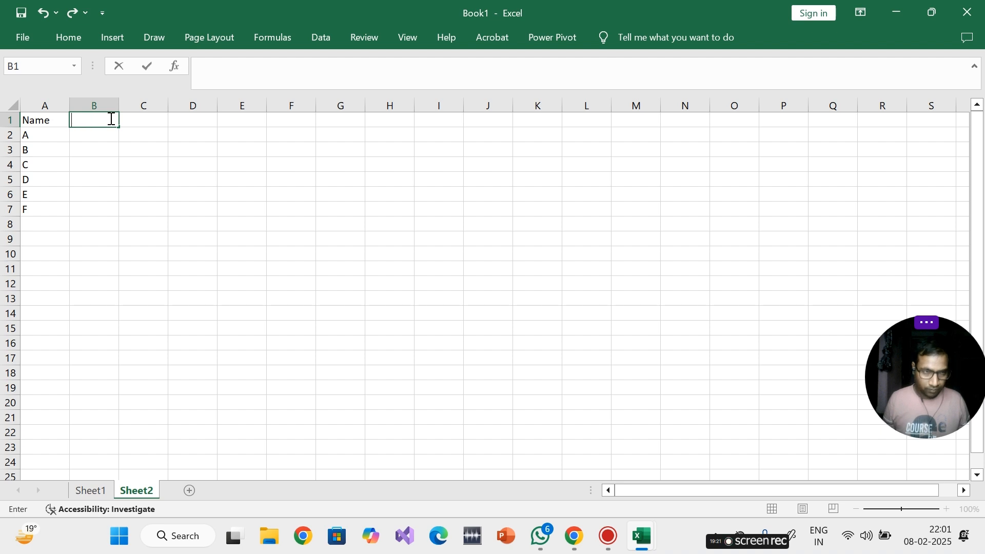
pyautogui.write('Monday')
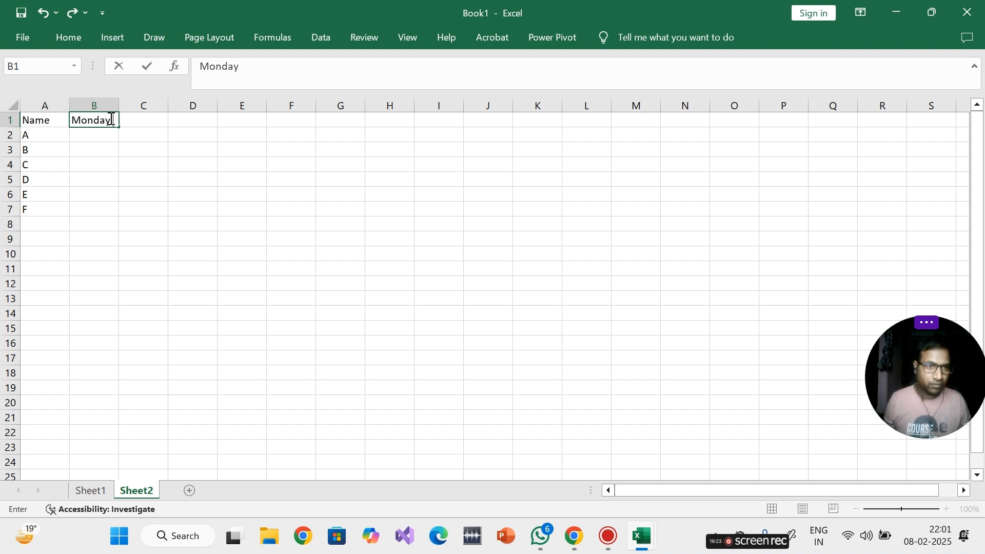
pyautogui.click(77, 190)
pyautogui.click(103, 124)
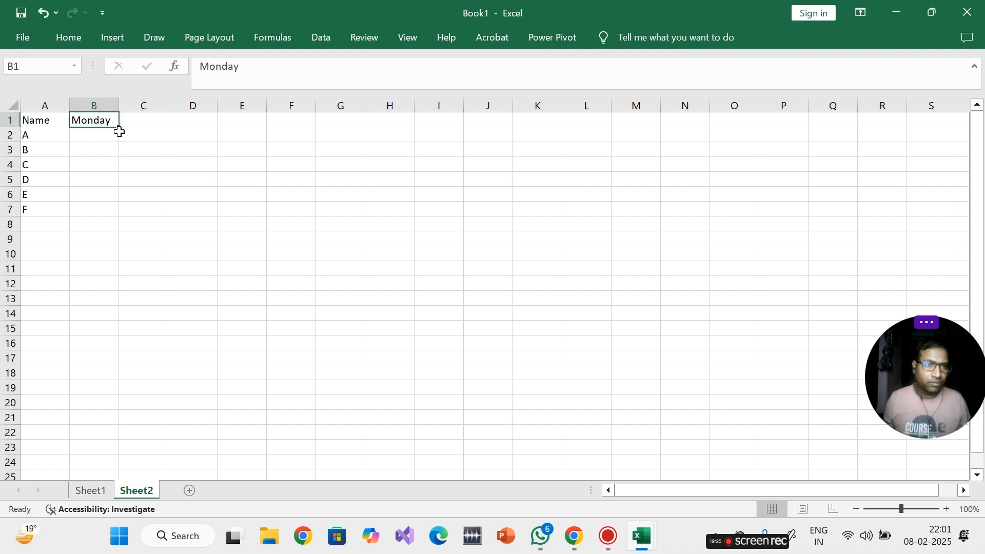
pyautogui.moveTo(120, 129); pyautogui.dragTo(406, 124)
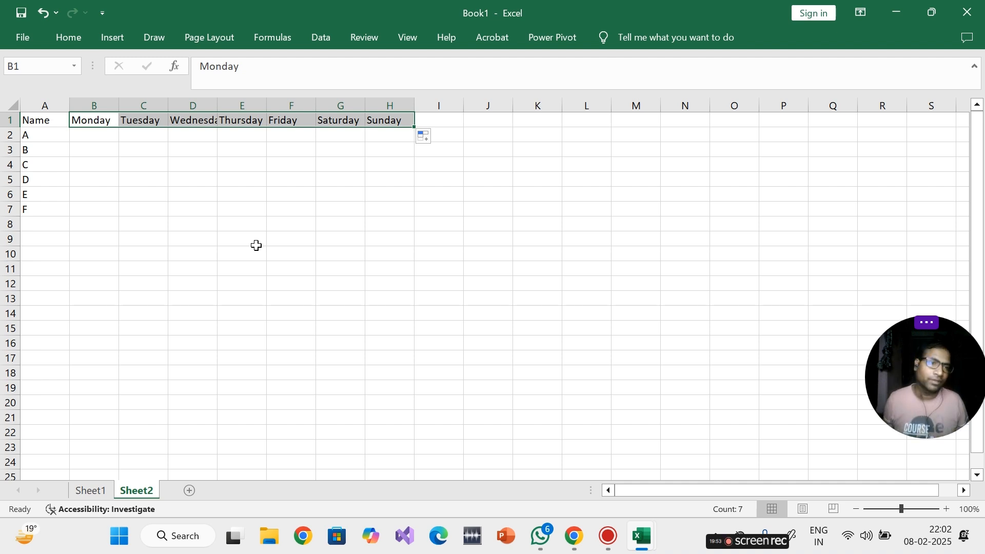
# - Clear the letter A from cell A2 to make room for another name
pyautogui.click(44, 139)
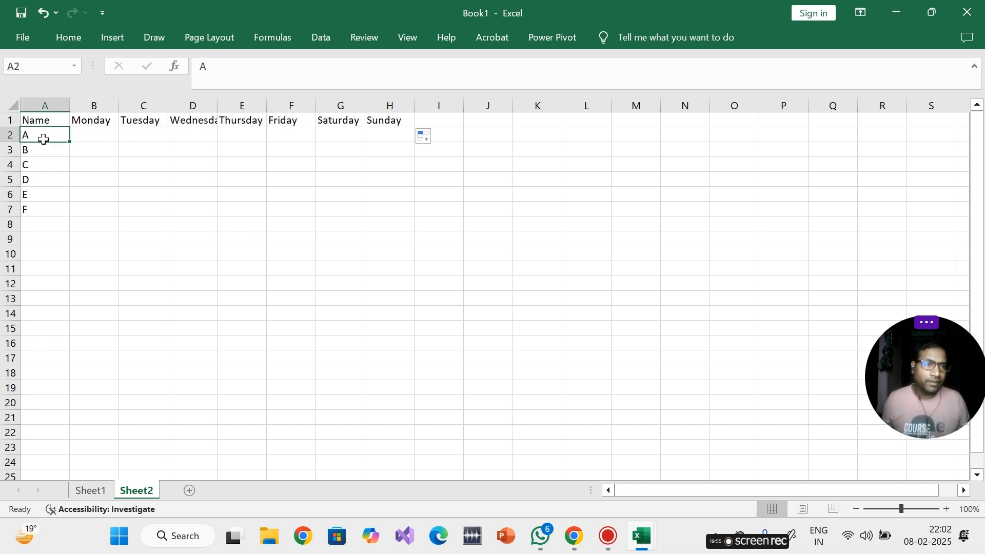
pyautogui.doubleClick(49, 139)
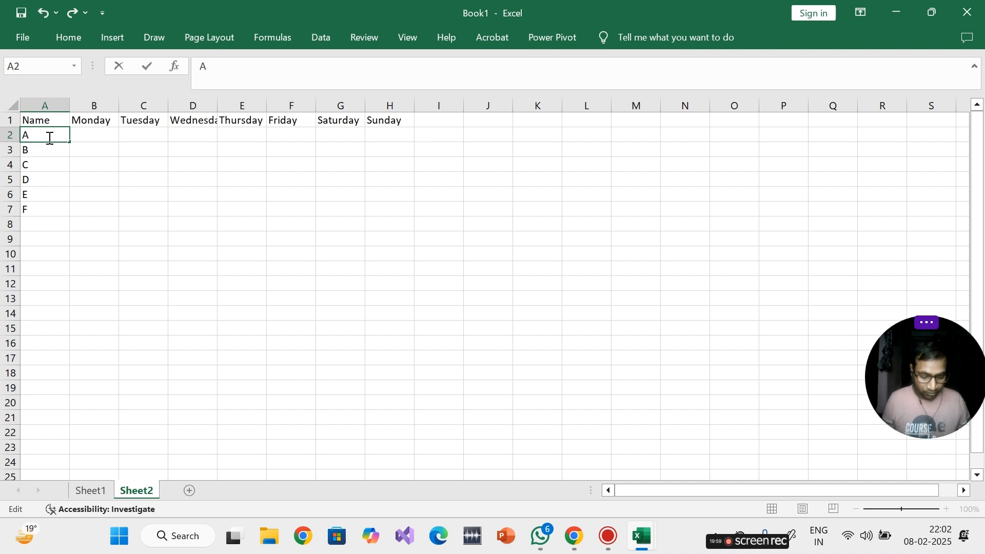
pyautogui.write('ray')
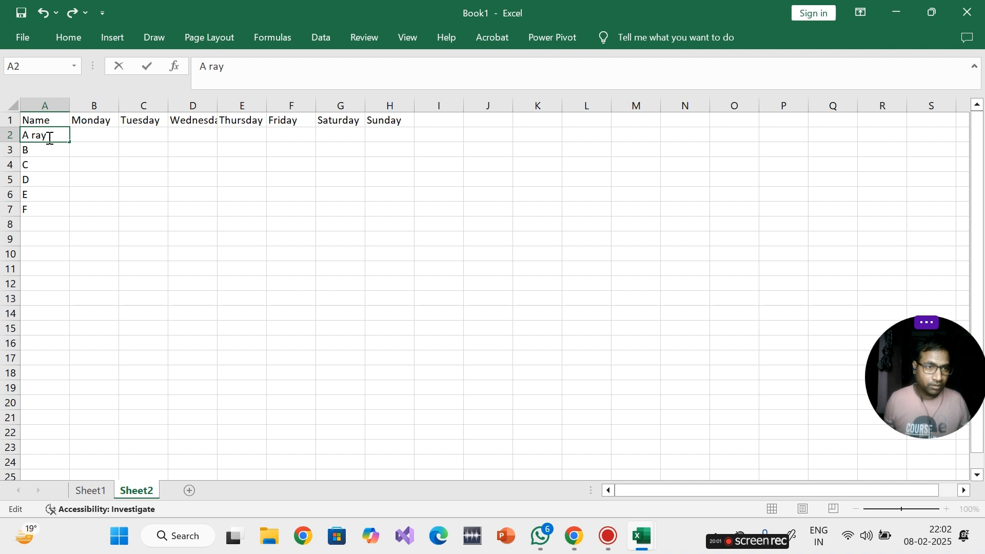
pyautogui.press('BackSpace')
pyautogui.press('BackSpace')
pyautogui.press('BackSpace')
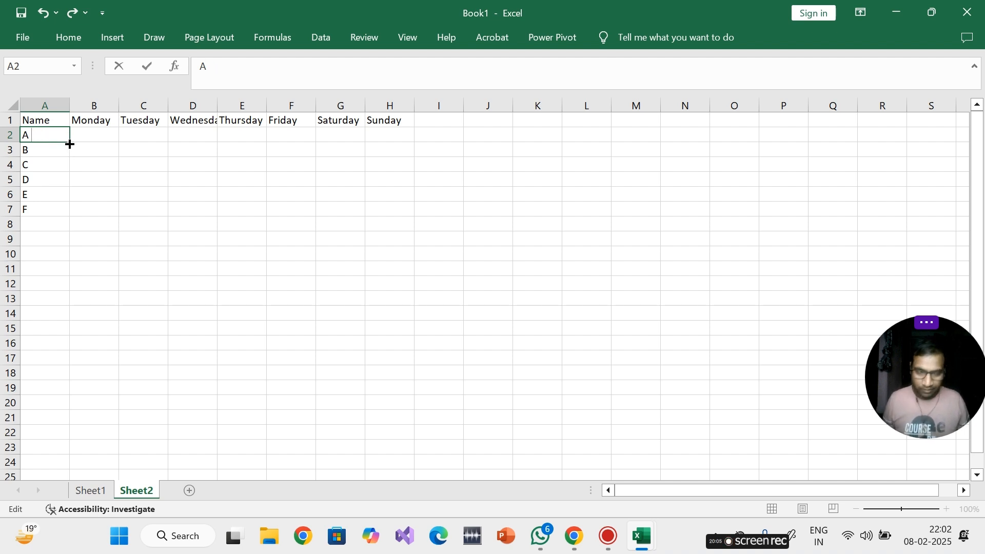
pyautogui.press('BackSpace')
pyautogui.press('BackSpace')
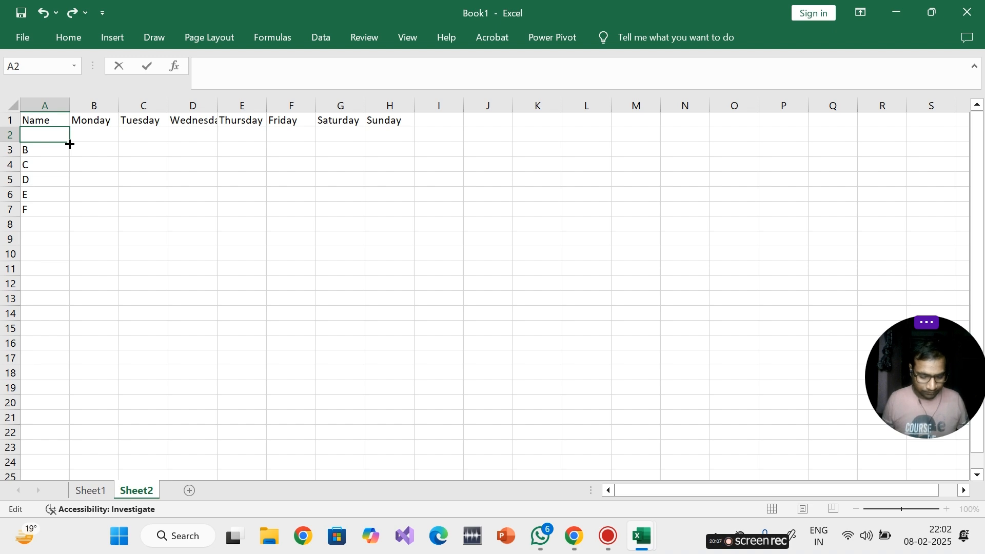
pyautogui.hotkey('alt', 'Tab')
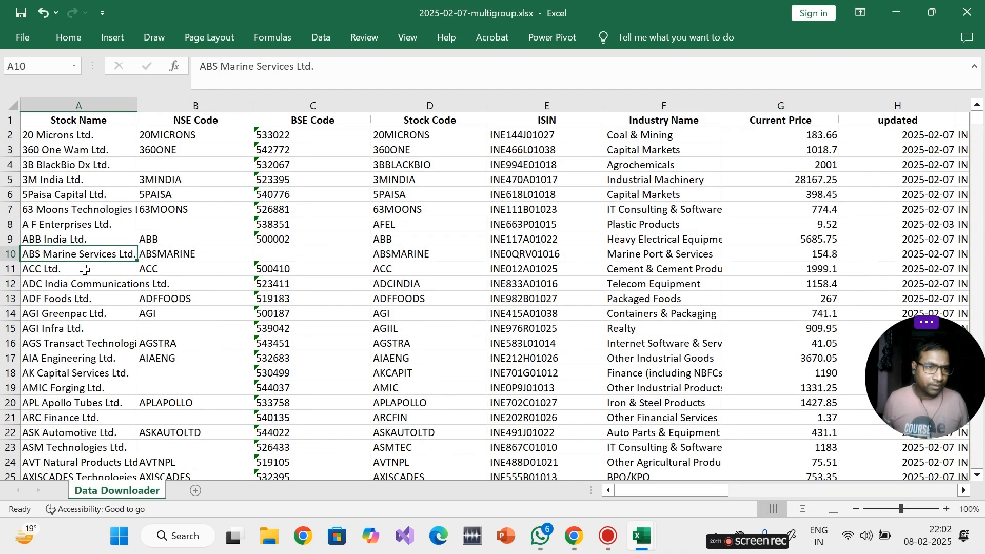
pyautogui.hotkey('alt', 'Tab')
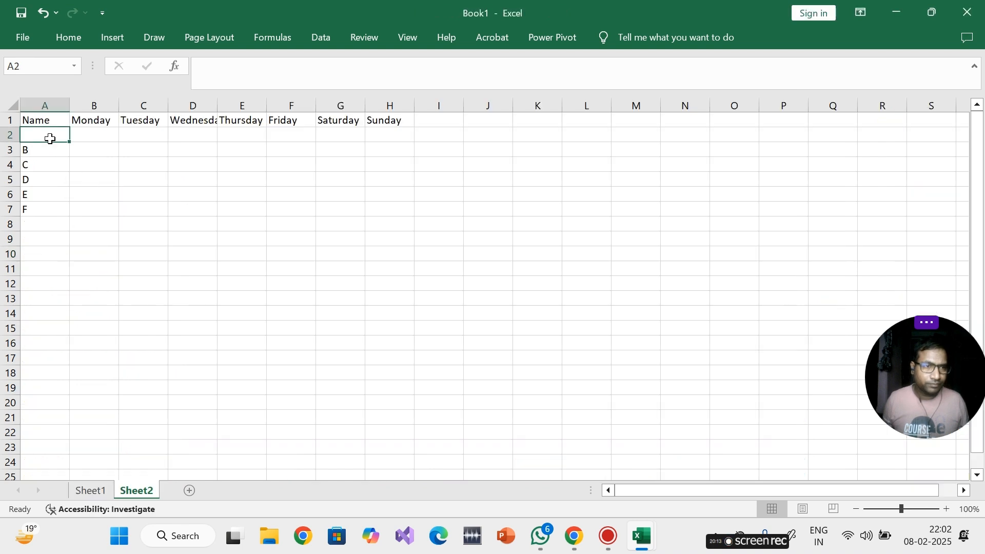
# - Enter Mr. X in cell A2 and fill it down the Name column through A8
pyautogui.doubleClick(51, 138)
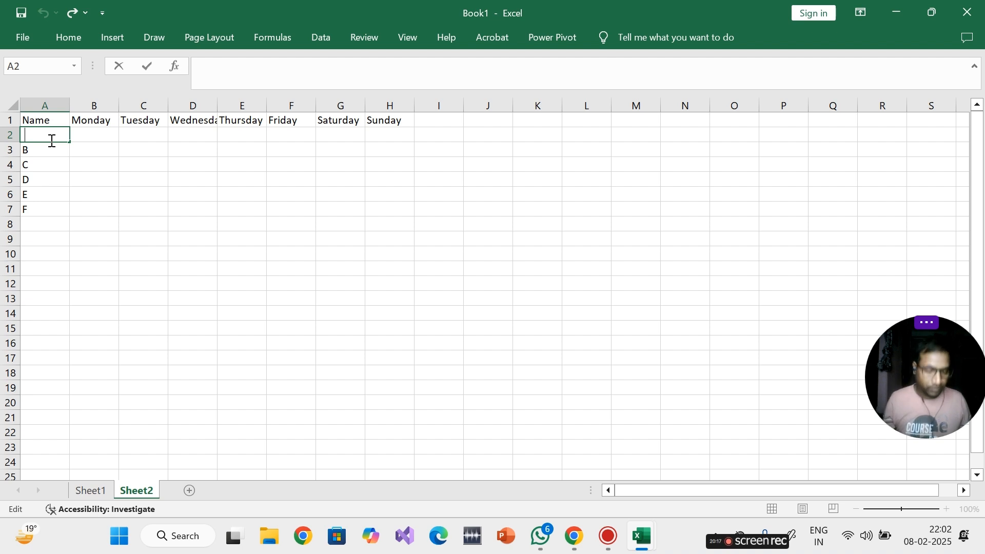
pyautogui.write('Mr')
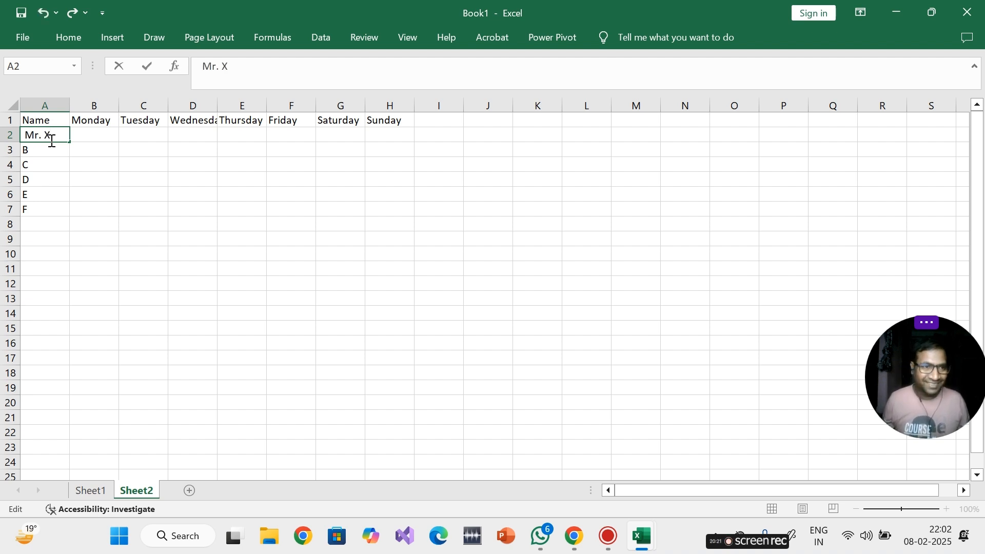
pyautogui.write('. X')
pyautogui.moveTo(47, 196); pyautogui.dragTo(46, 210)
pyautogui.click(44, 136)
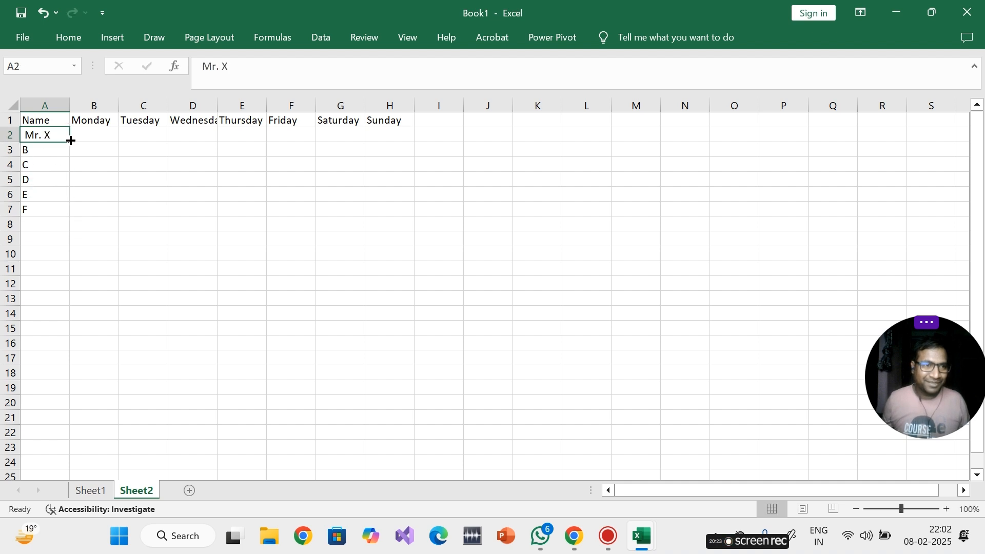
pyautogui.moveTo(71, 144); pyautogui.dragTo(71, 228)
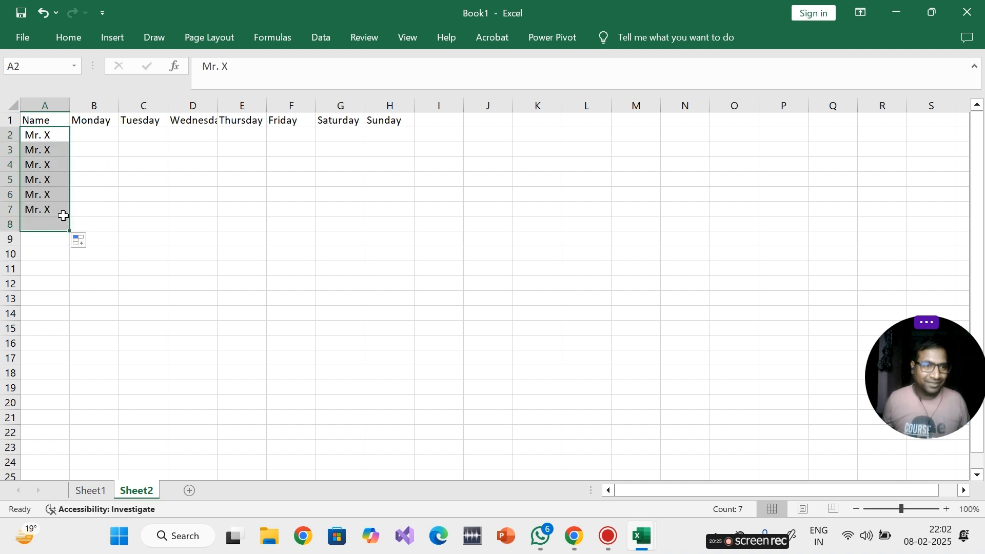
# - Change the name in cell A3 to Mr. y and the name in cell A4 to Mr. Z
pyautogui.click(54, 148)
pyautogui.doubleClick(54, 148)
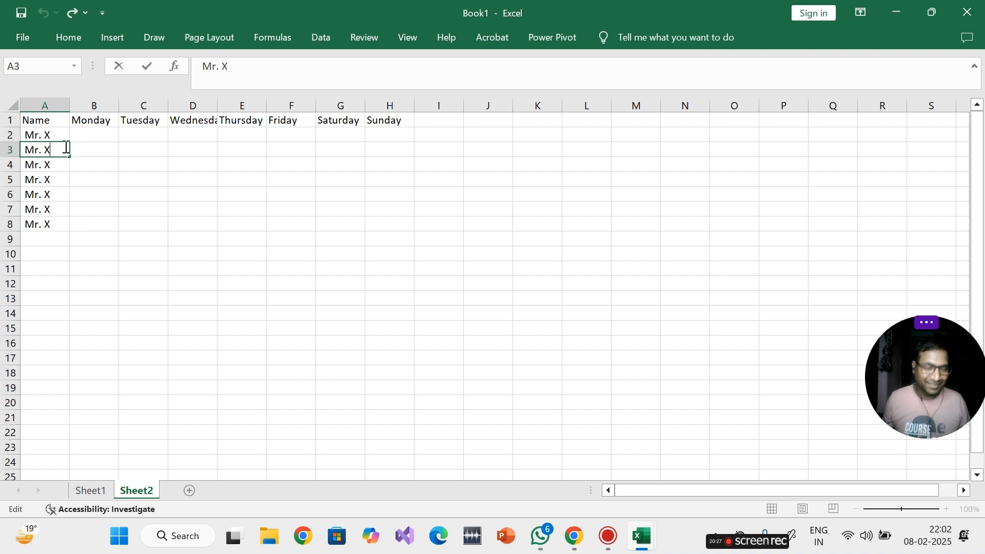
pyautogui.press('BackSpace')
pyautogui.write('y')
pyautogui.press('Return')
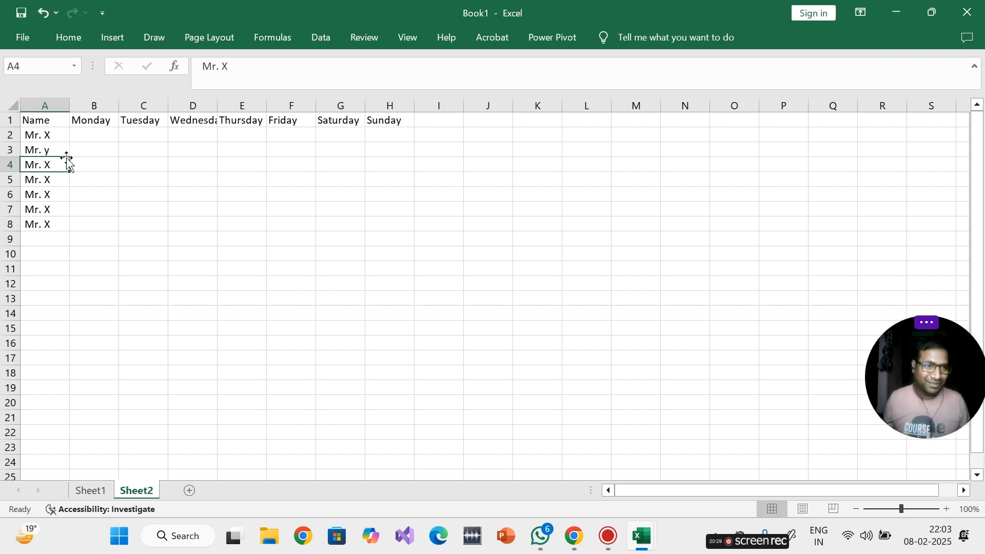
pyautogui.doubleClick(59, 135)
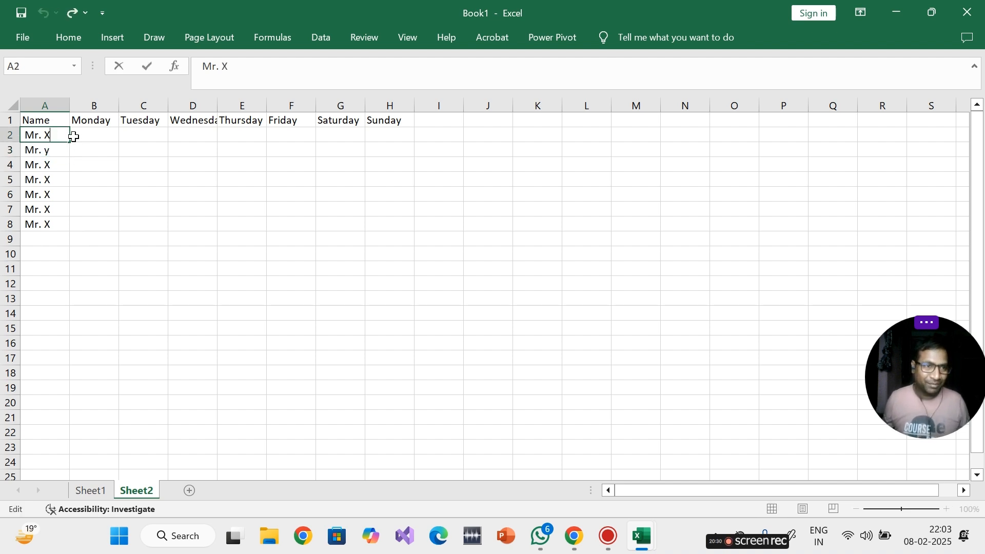
pyautogui.doubleClick(61, 165)
pyautogui.press('BackSpace')
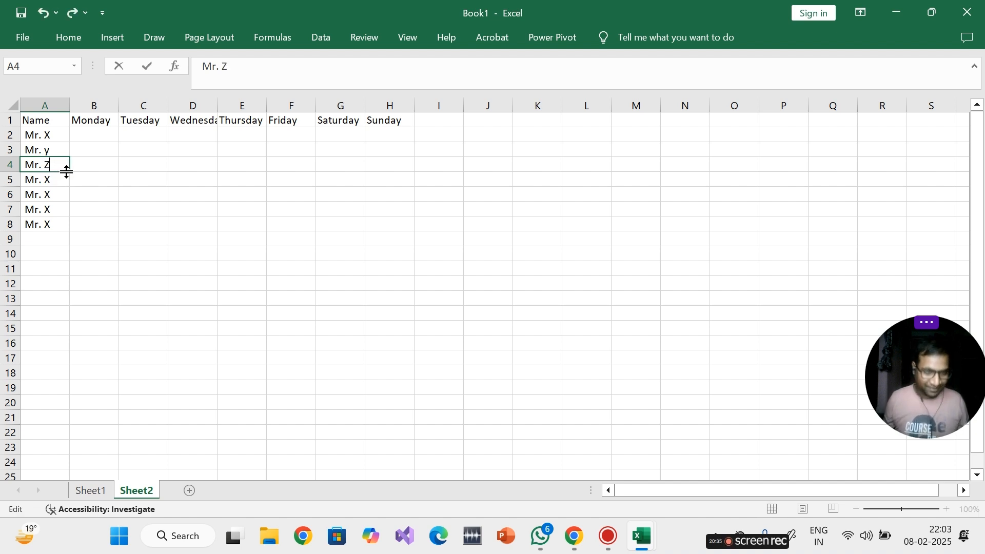
pyautogui.press('Return')
# - Change the name in cell A5 to Mr. R and the name in cell A6 to Mr. O
pyautogui.doubleClick(59, 179)
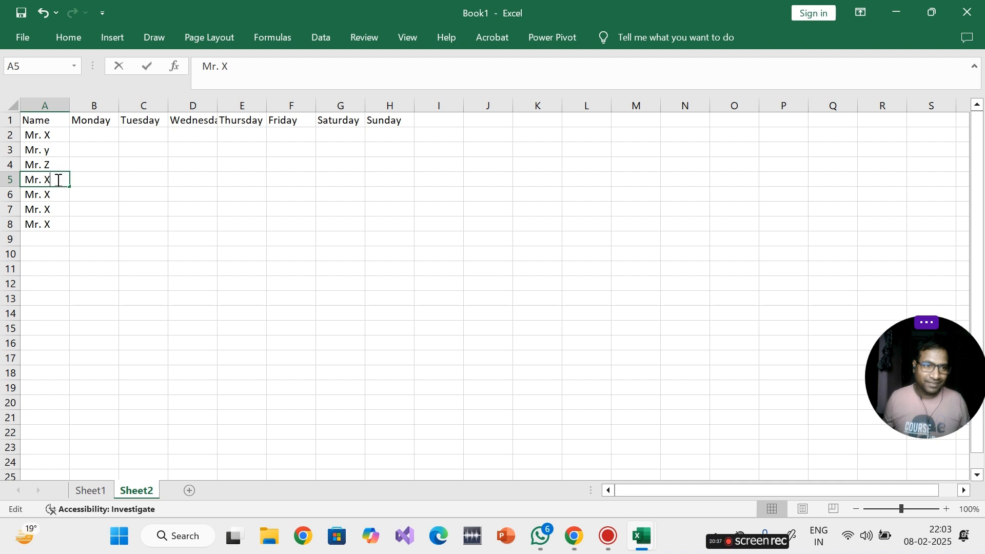
pyautogui.press('BackSpace')
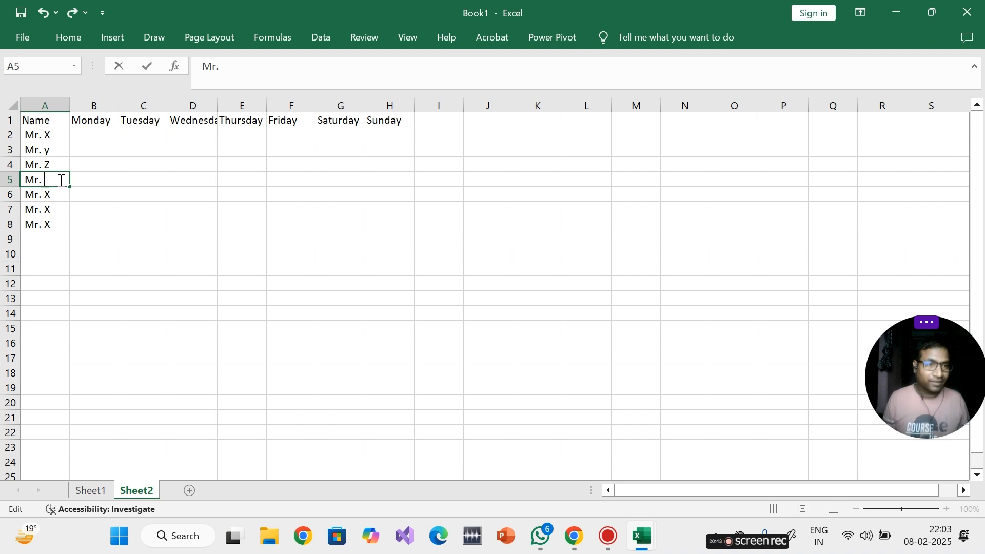
pyautogui.write('R')
pyautogui.click(58, 210)
pyautogui.doubleClick(56, 194)
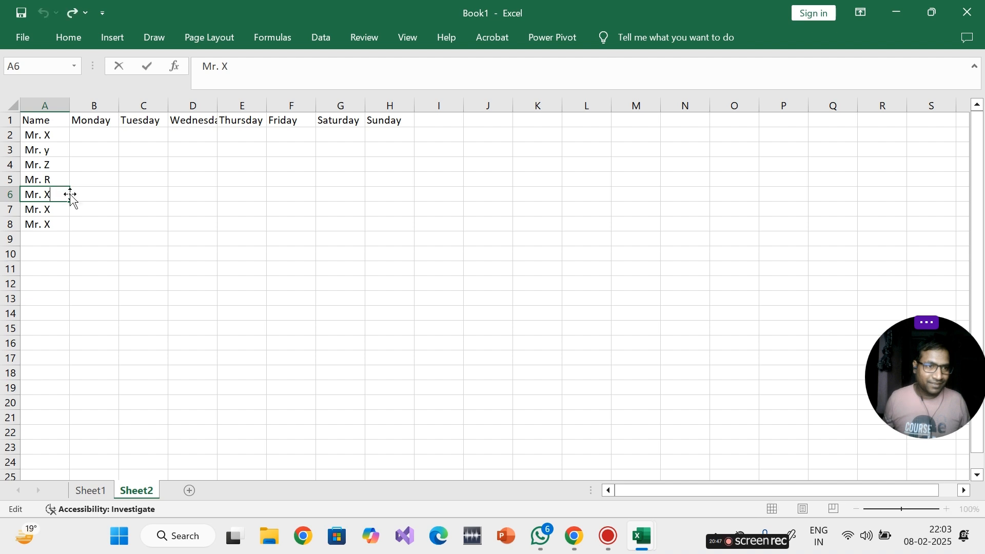
pyautogui.press('BackSpace')
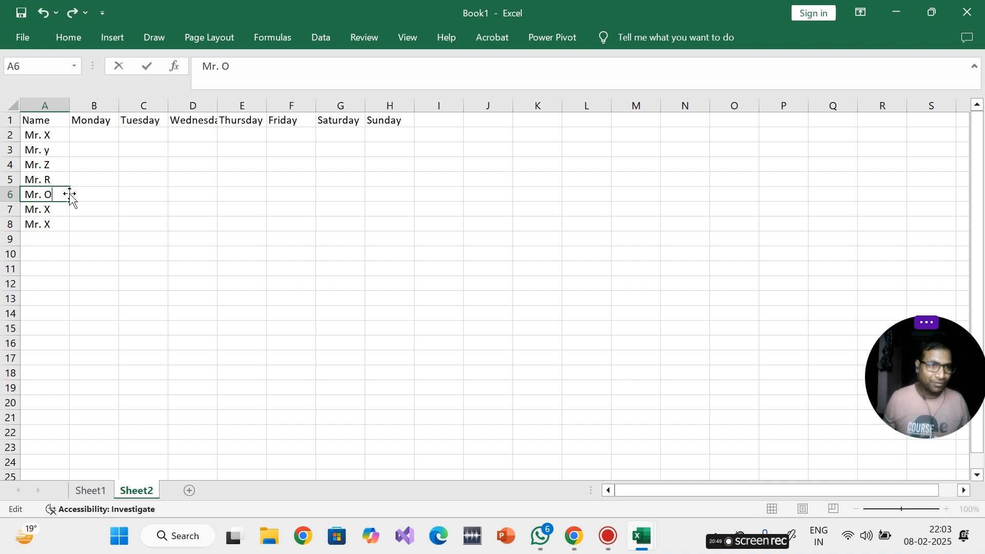
pyautogui.write('O')
pyautogui.press('Return')
# - Replace the name in cell A7 with Mr.H
pyautogui.write('2')
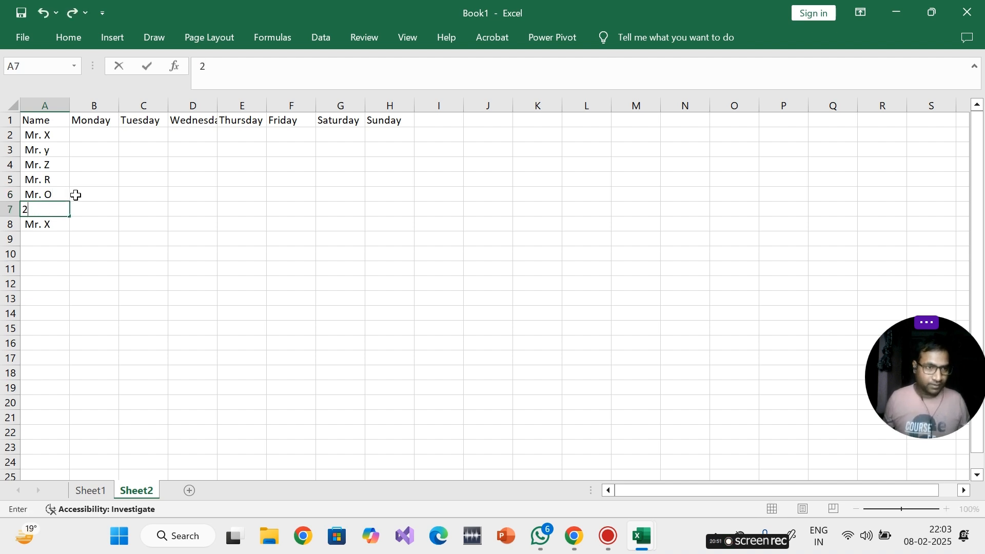
pyautogui.write('Mr.H')
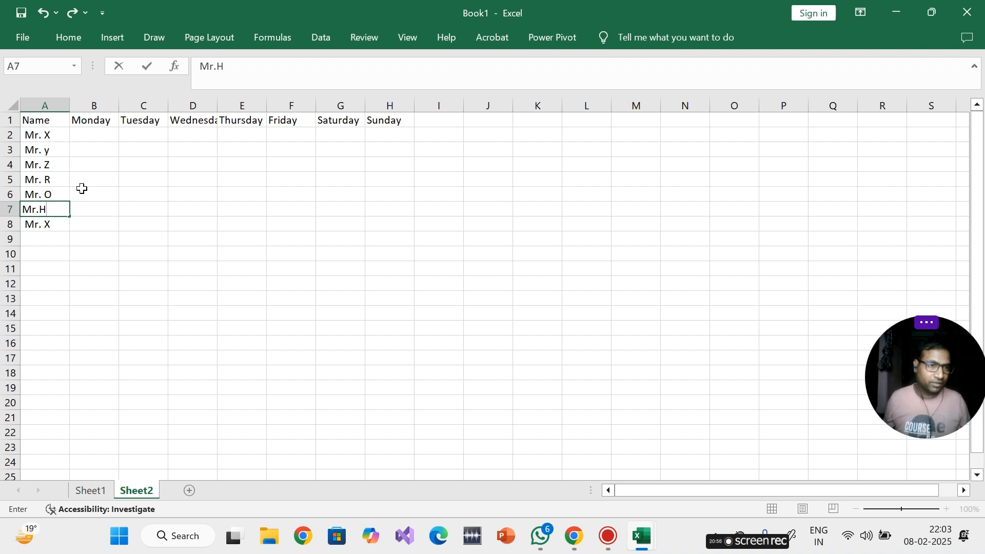
pyautogui.moveTo(82, 249); pyautogui.dragTo(66, 258)
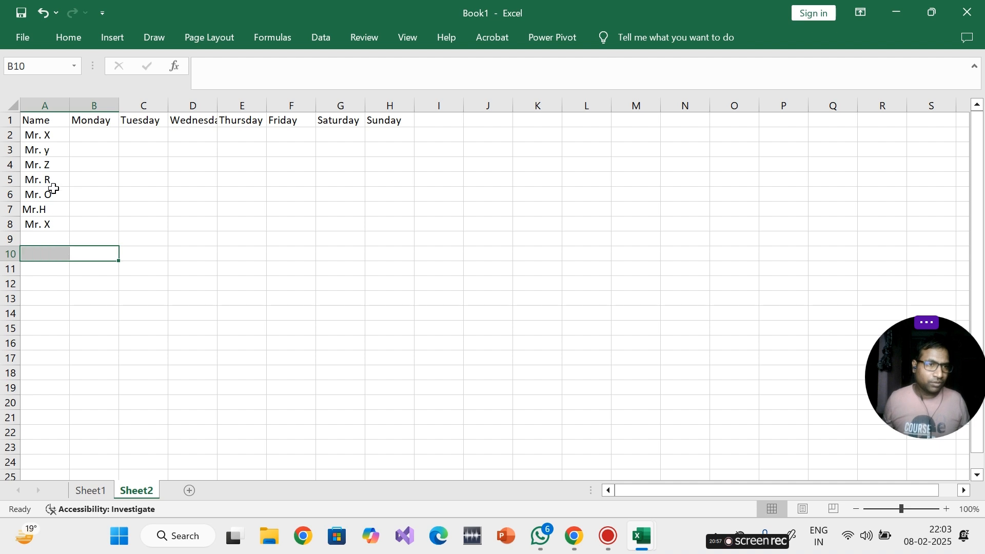
# - Clear the name from cell A8
pyautogui.click(41, 229)
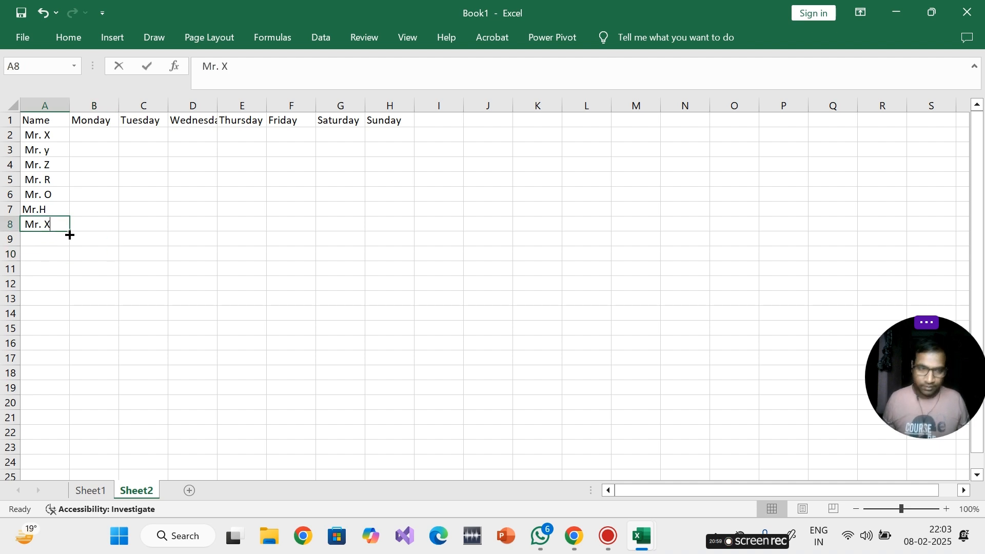
pyautogui.press('BackSpace')
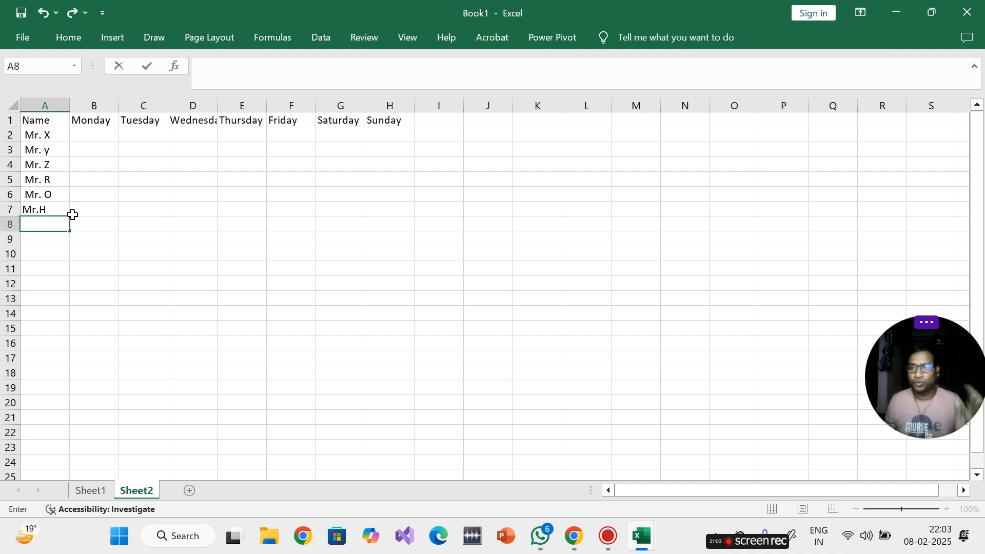
pyautogui.click(99, 138)
pyautogui.moveTo(160, 208); pyautogui.dragTo(160, 202)
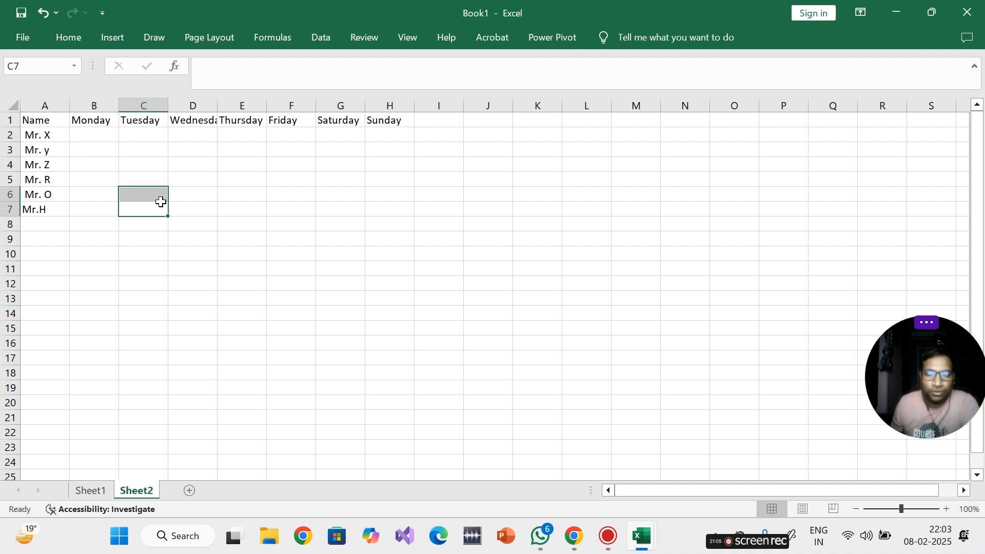
pyautogui.click(94, 138)
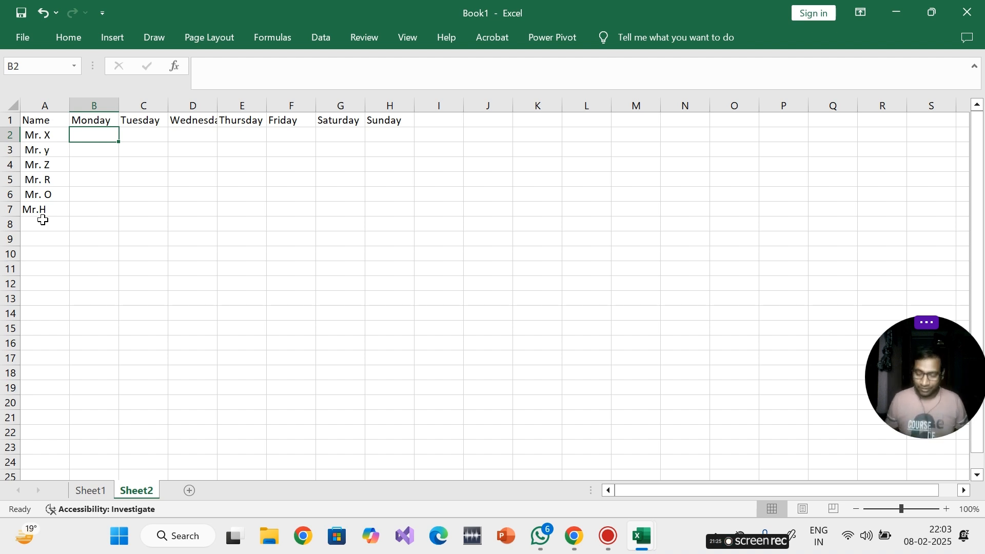
pyautogui.press('Down')
pyautogui.press('Left')
pyautogui.press('Down')
pyautogui.press('Down')
pyautogui.press('Down')
pyautogui.press('Down')
pyautogui.press('Down')
pyautogui.press('Down')
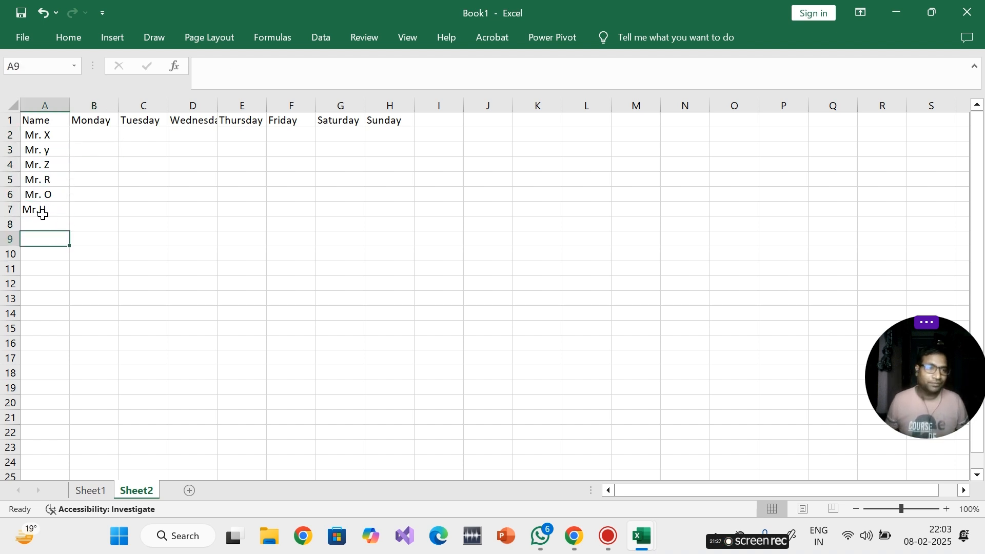
# - Copy the name from cell A7 into cell A8 and change the copy to Mr.i
pyautogui.click(42, 212)
pyautogui.hotkey('ctrl', 'c')
pyautogui.press('Down')
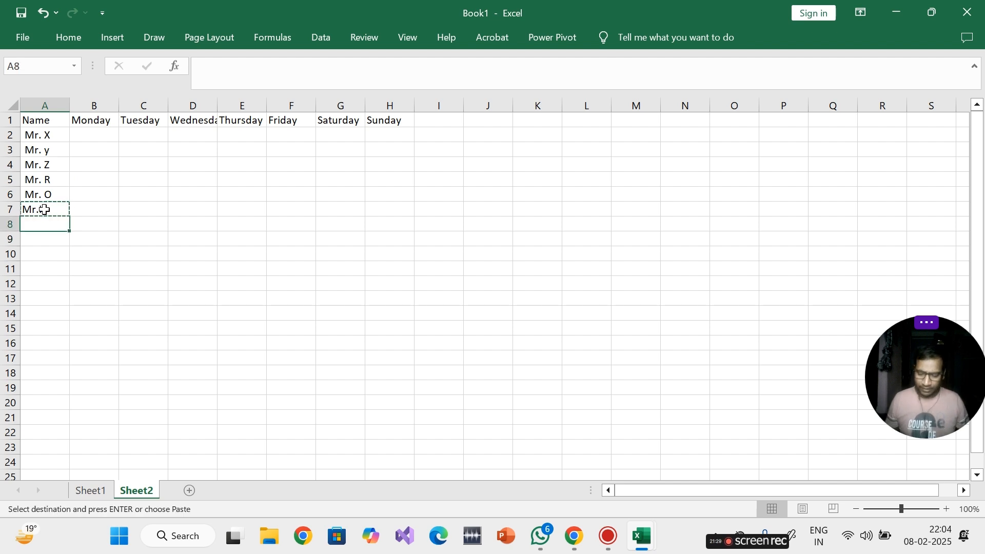
pyautogui.press('Return')
pyautogui.doubleClick(56, 223)
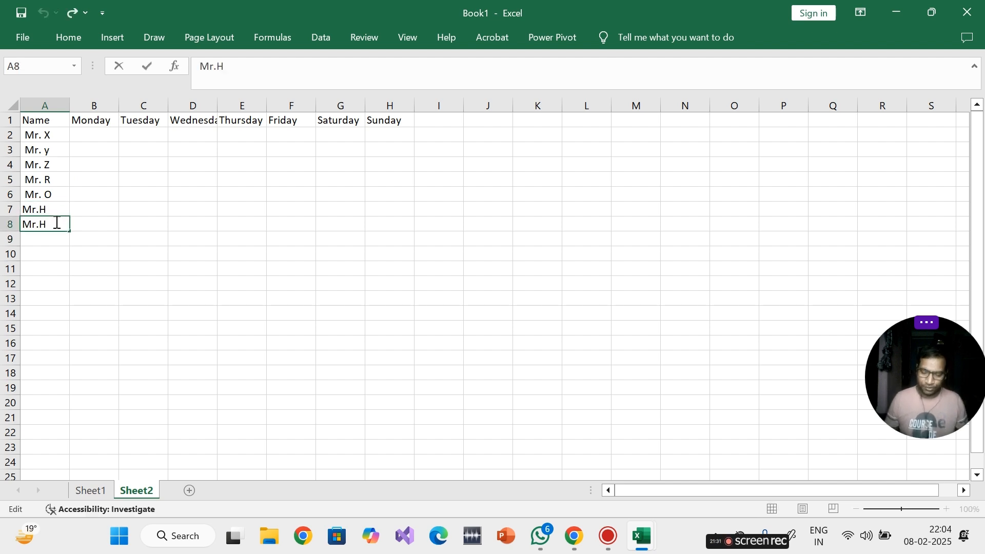
pyautogui.press('BackSpace')
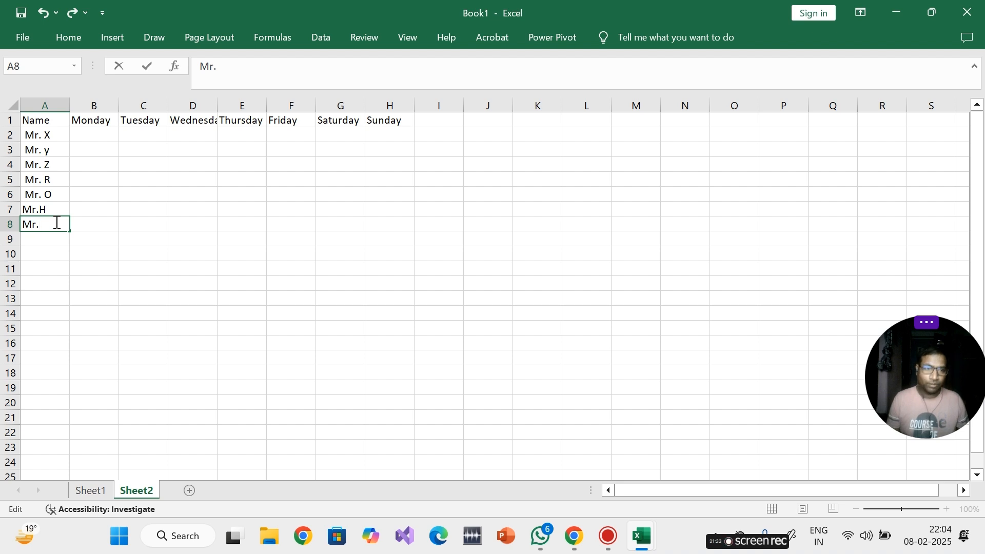
pyautogui.press('Return')
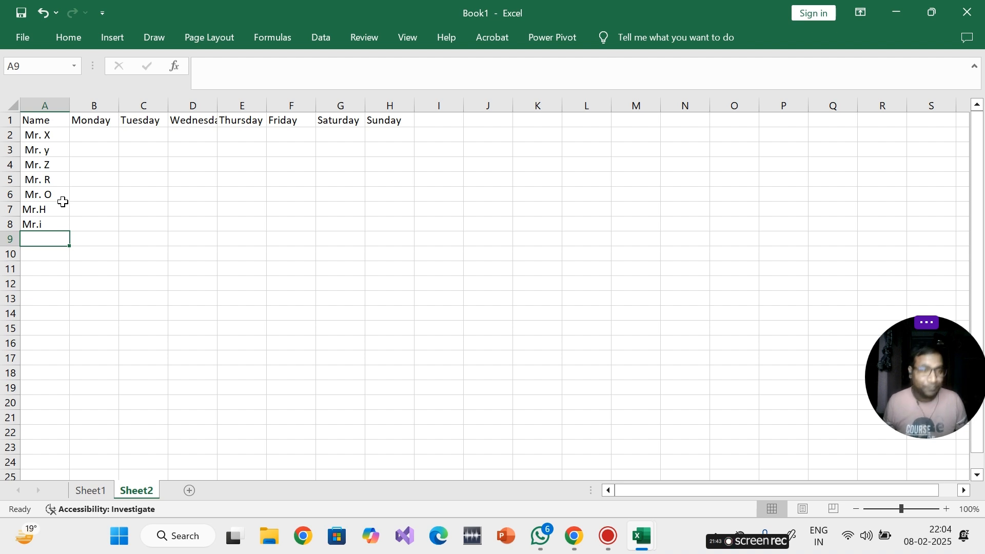
# - Insert a blank column before the Name column and widen the new column A to form a broad side margin
pyautogui.click(103, 167)
pyautogui.moveTo(51, 120); pyautogui.dragTo(338, 209)
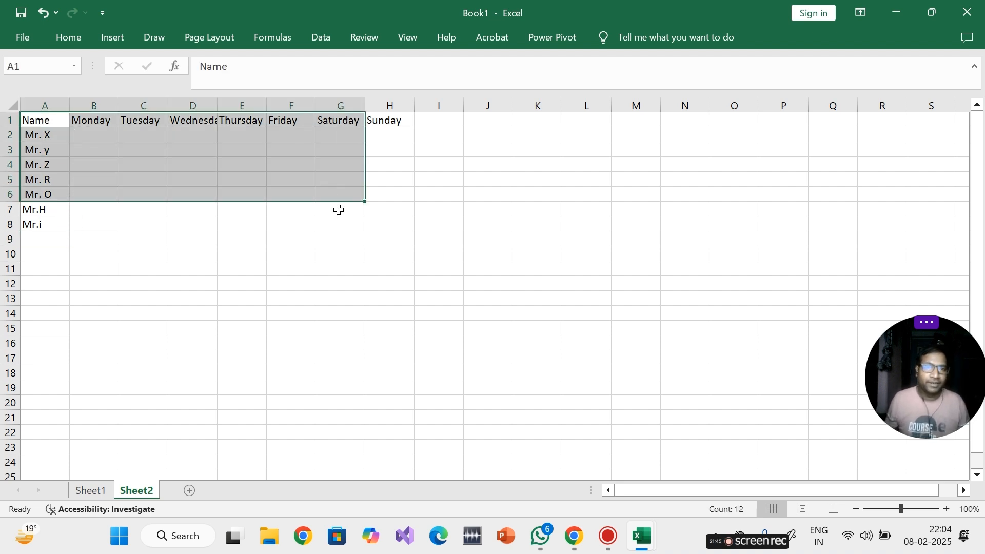
pyautogui.click(45, 105)
pyautogui.rightClick(46, 108)
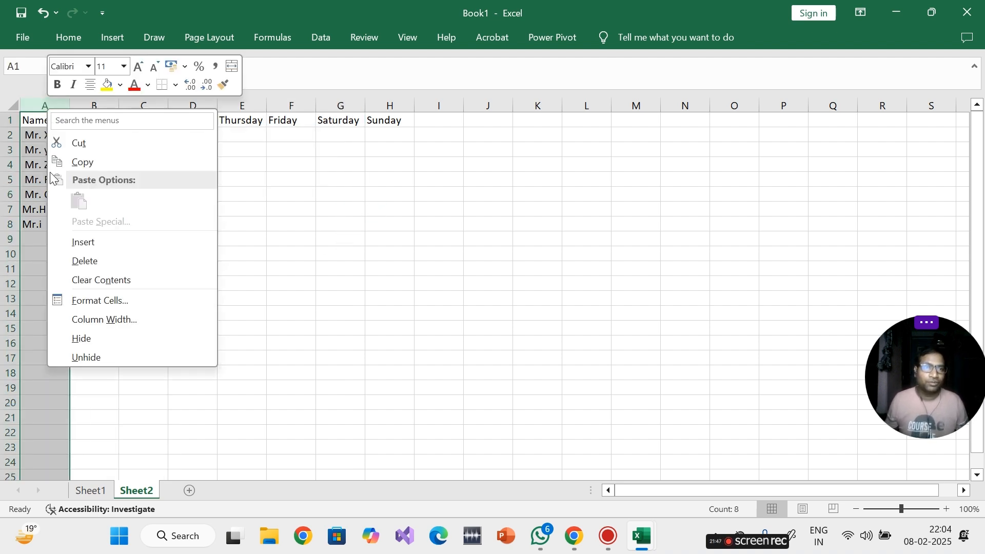
pyautogui.click(93, 247)
pyautogui.click(274, 222)
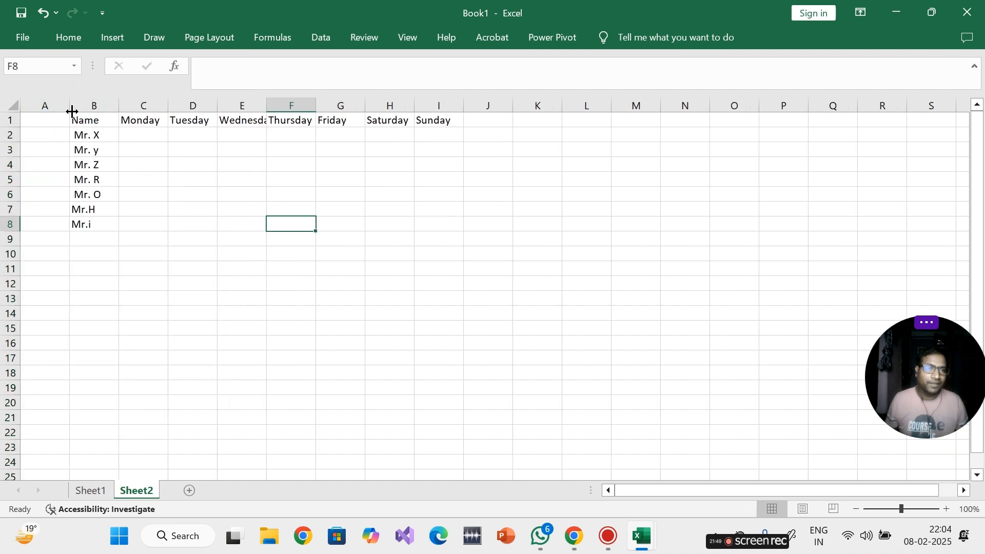
pyautogui.moveTo(69, 109); pyautogui.dragTo(242, 105)
pyautogui.click(365, 284)
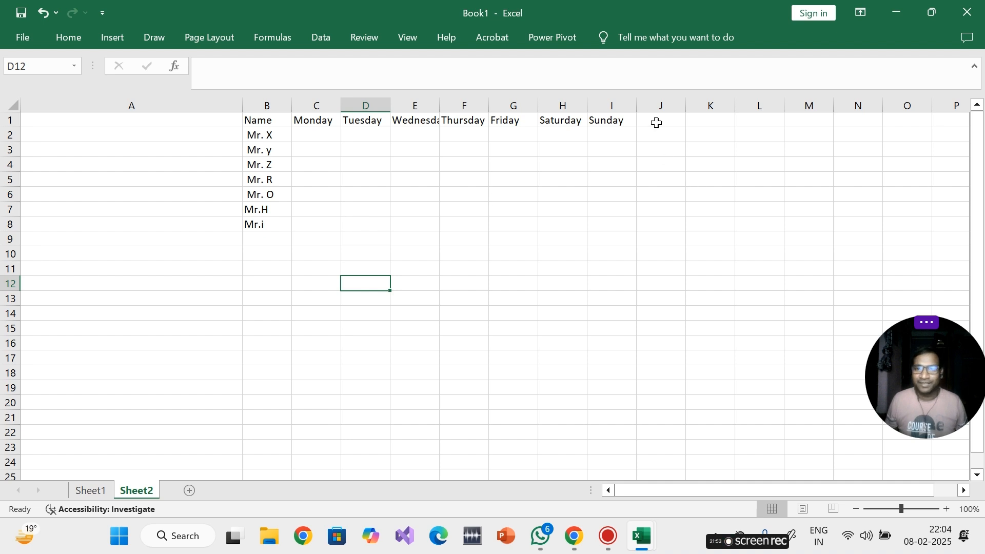
# - Fill all columns from J to the end of the sheet with the light blue theme color
pyautogui.click(662, 105)
pyautogui.hotkey('ctrl', 'shift', 'Right')
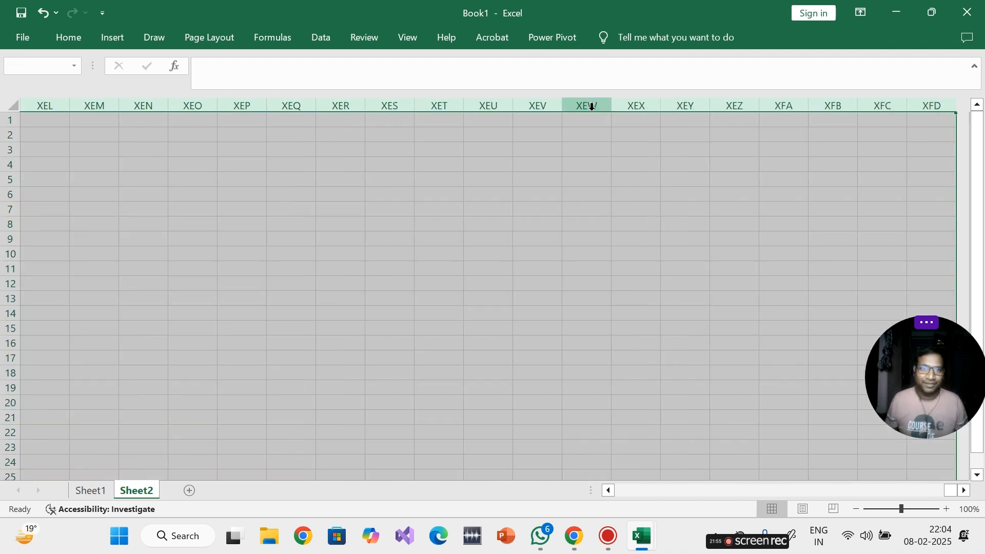
pyautogui.click(68, 37)
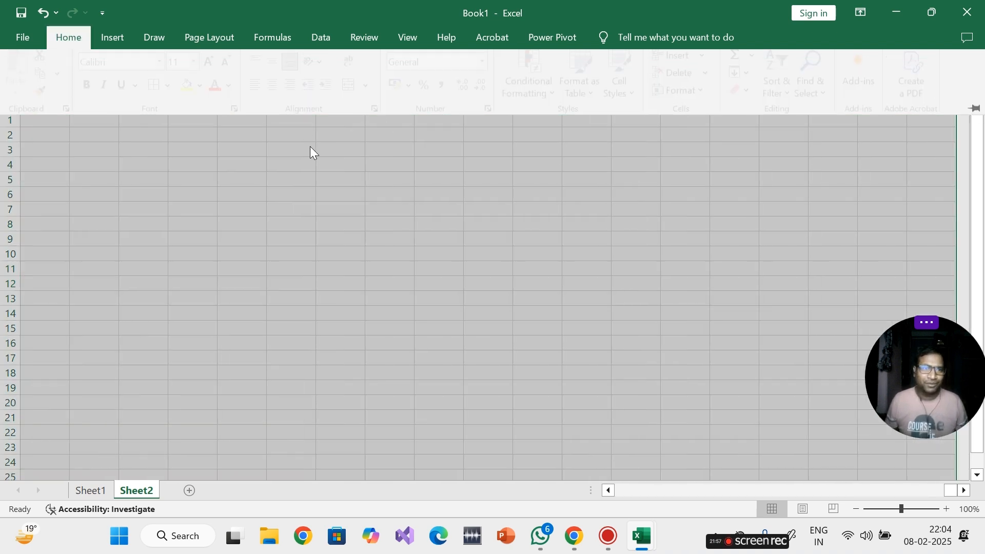
pyautogui.click(173, 91)
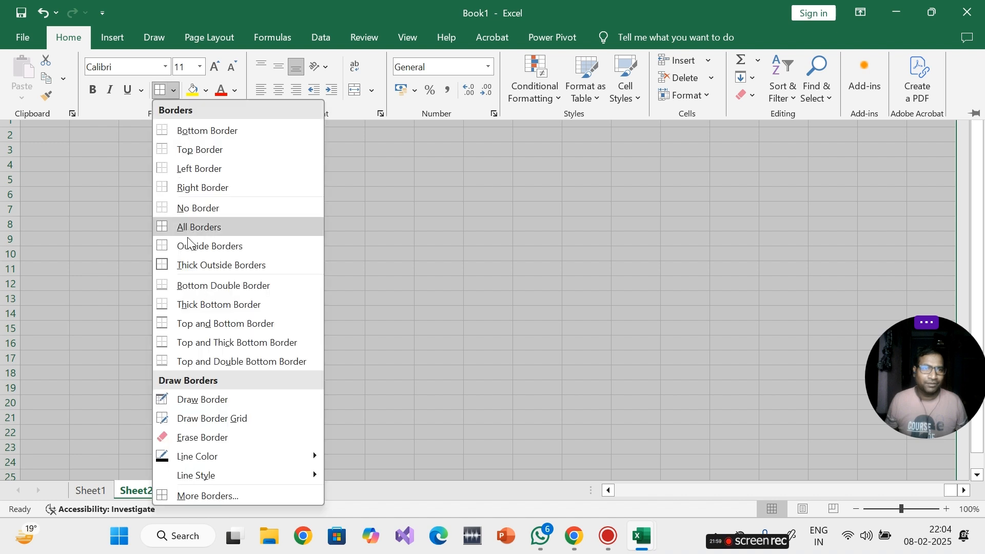
pyautogui.click(206, 91)
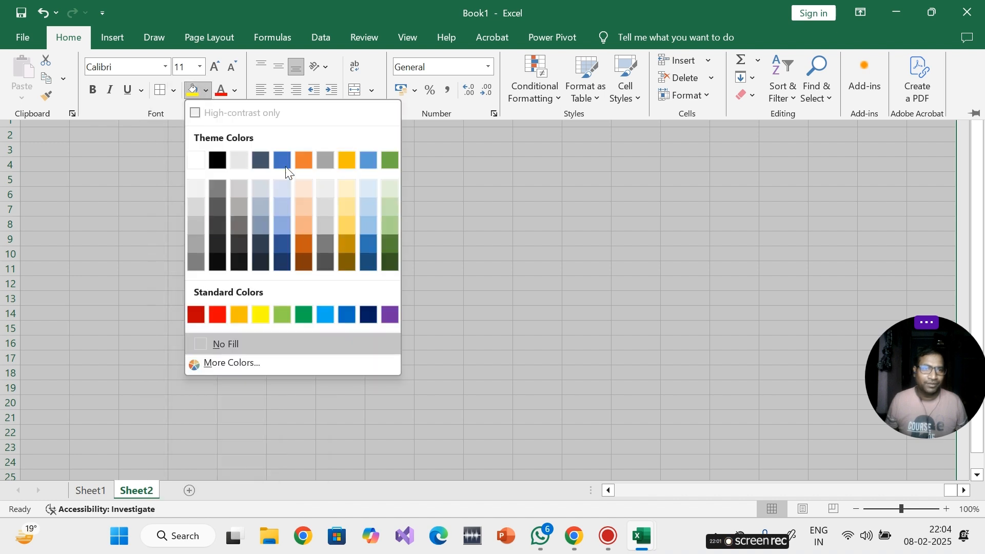
pyautogui.click(282, 202)
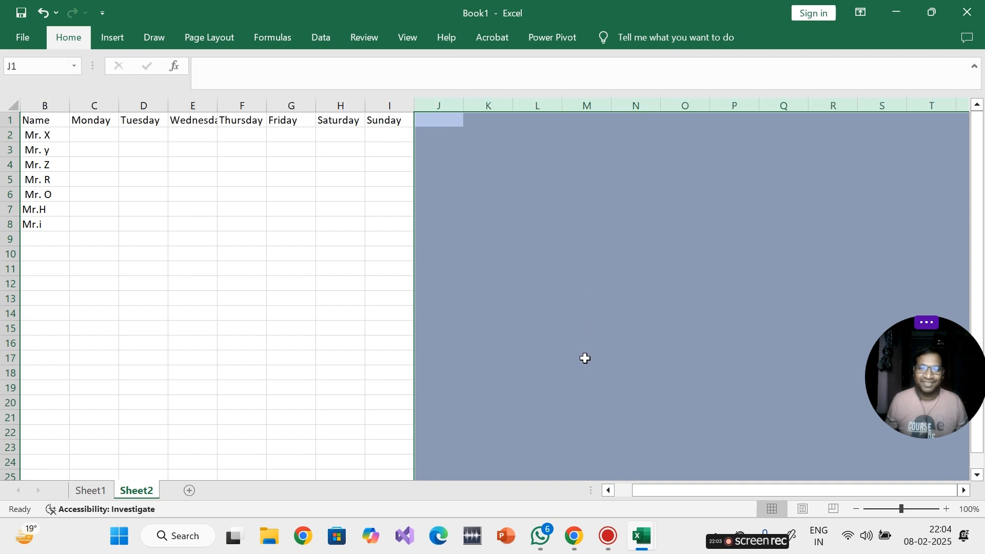
pyautogui.click(192, 327)
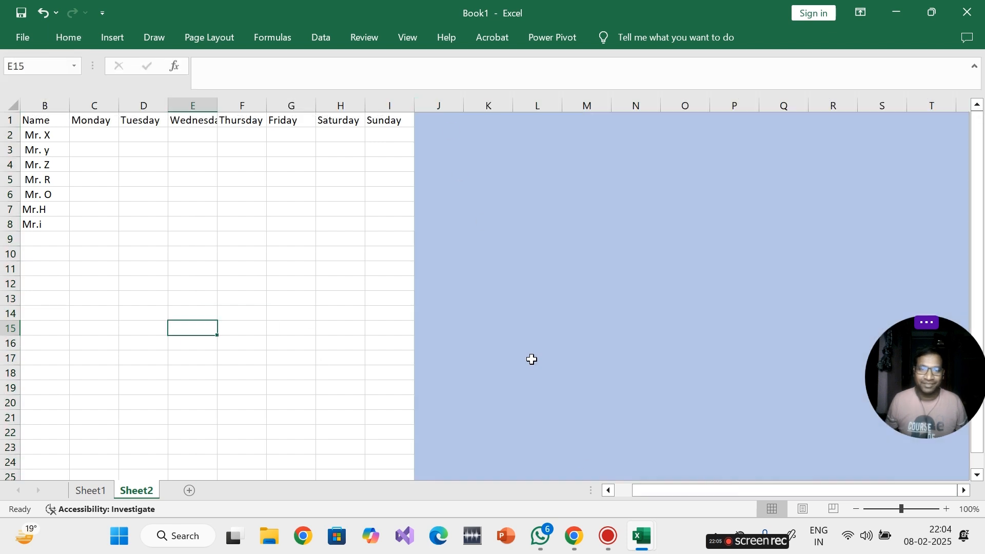
# - Fill the whole blank column A with the same light blue color
pyautogui.moveTo(667, 499); pyautogui.dragTo(360, 359)
pyautogui.click(103, 104)
pyautogui.click(69, 38)
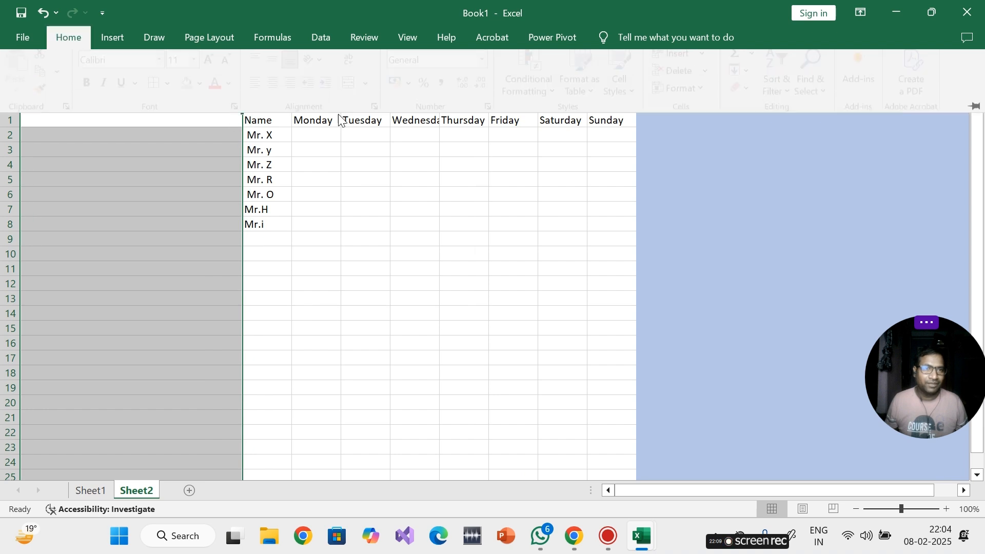
pyautogui.click(193, 90)
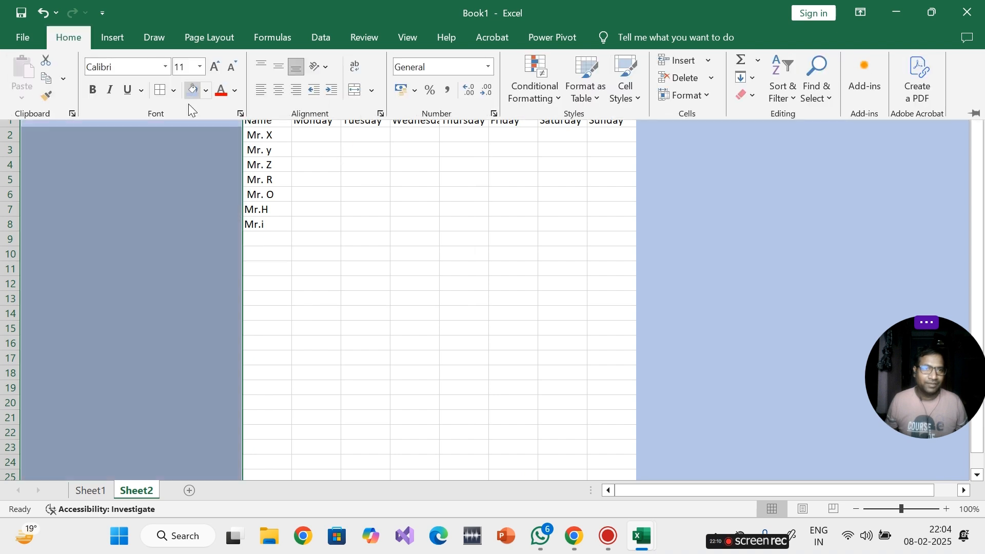
pyautogui.click(448, 261)
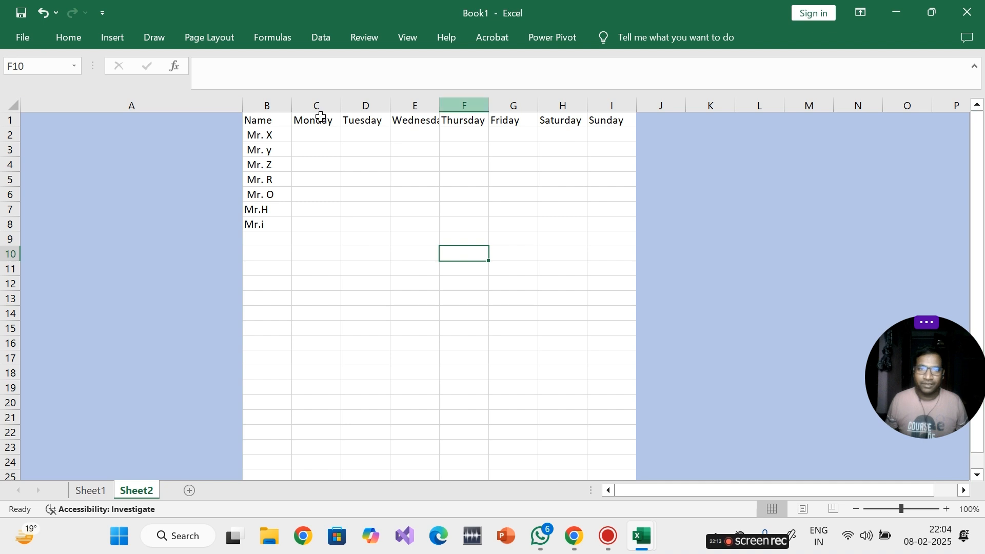
# - Insert a blank row above the weekday header row and increase the new row's height
pyautogui.rightClick(11, 120)
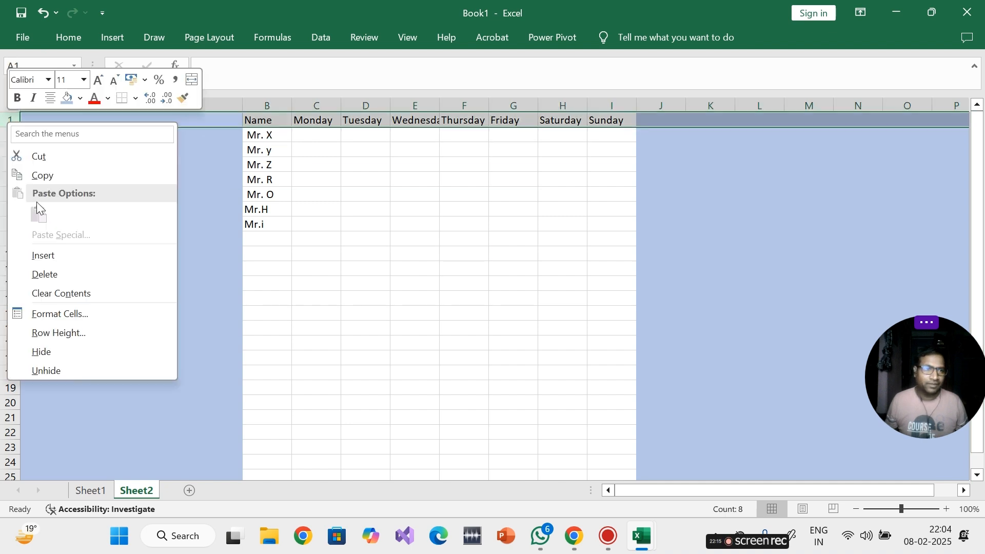
pyautogui.click(62, 256)
pyautogui.click(391, 199)
pyautogui.moveTo(10, 127); pyautogui.dragTo(10, 160)
# - Fill cells B1 through I1 above the headers with the same light blue color
pyautogui.moveTo(260, 131); pyautogui.dragTo(613, 133)
pyautogui.click(66, 33)
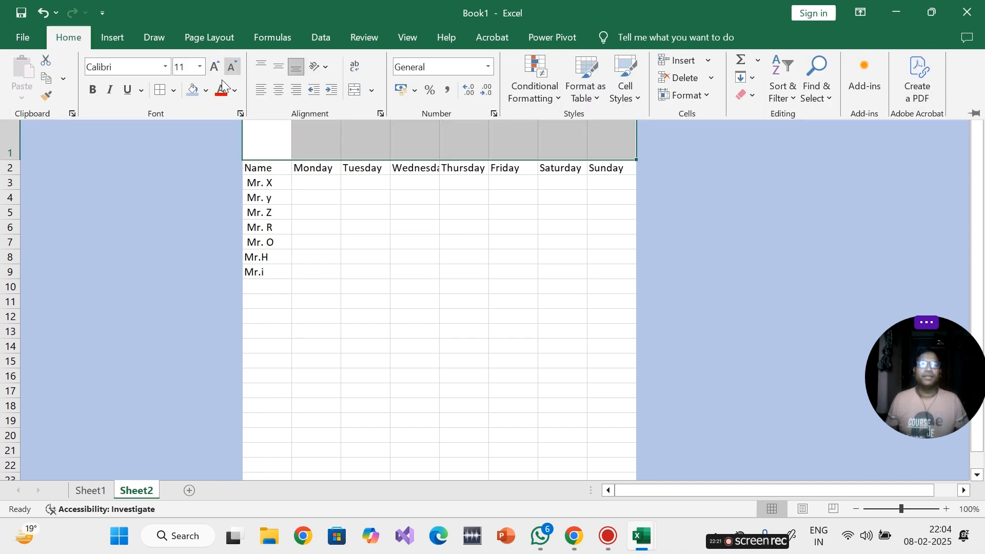
pyautogui.click(192, 92)
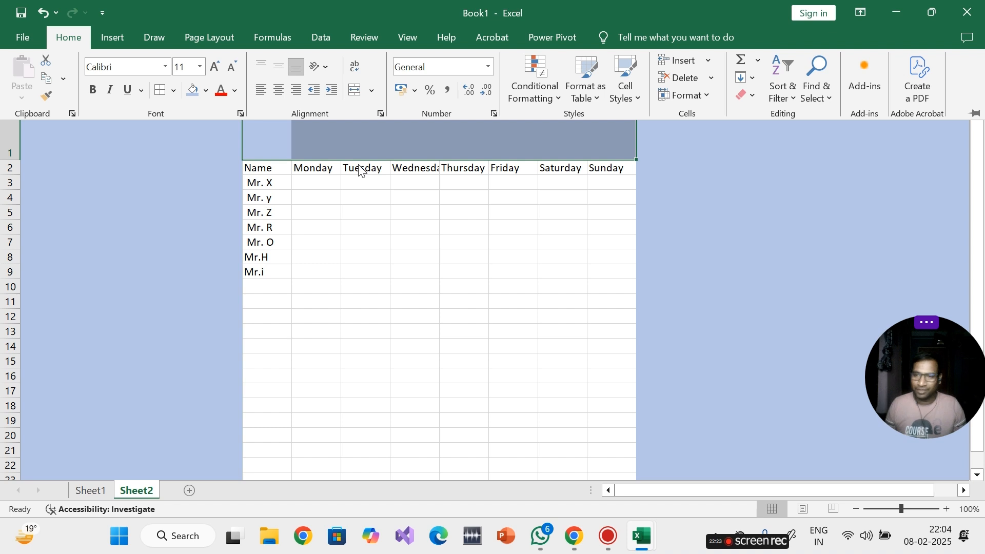
pyautogui.click(427, 257)
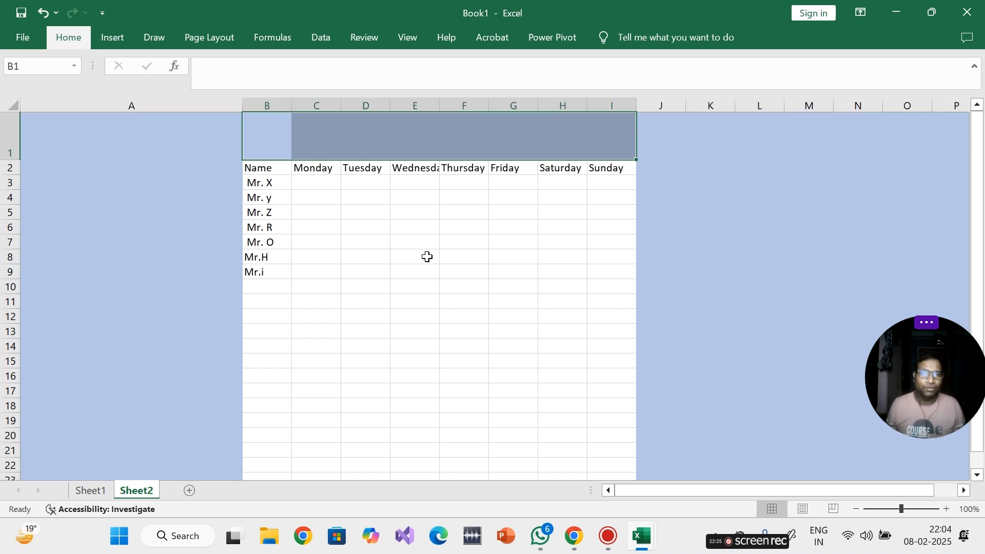
pyautogui.click(337, 148)
pyautogui.click(263, 139)
pyautogui.click(449, 122)
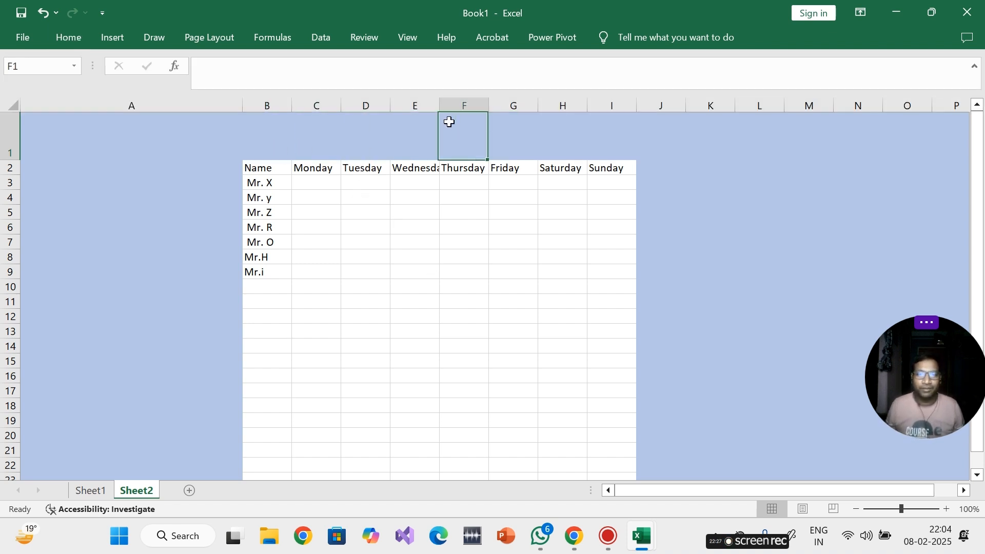
pyautogui.click(408, 231)
pyautogui.moveTo(260, 170); pyautogui.dragTo(563, 245)
pyautogui.click(252, 291)
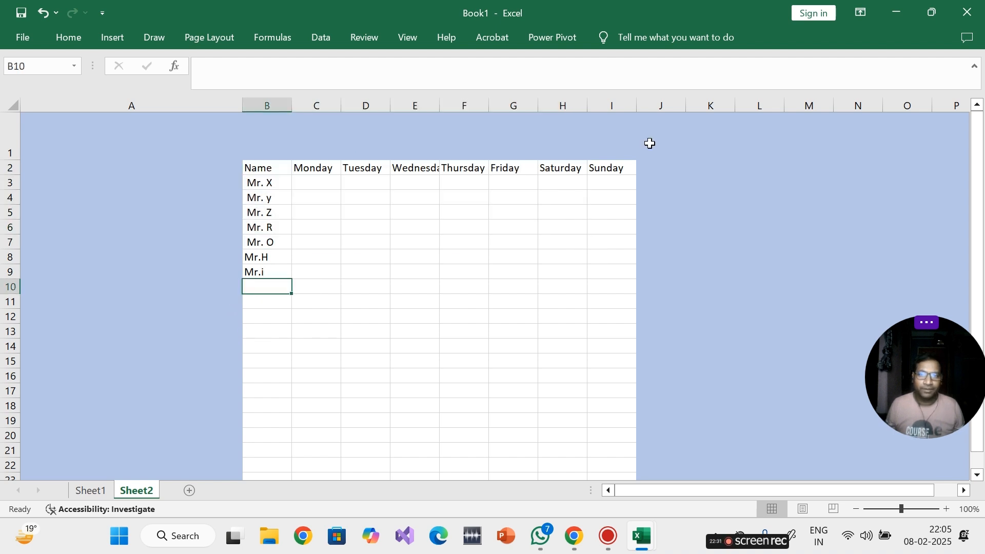
# - Fill columns I through L with white
pyautogui.moveTo(624, 106); pyautogui.dragTo(753, 102)
pyautogui.rightClick(753, 102)
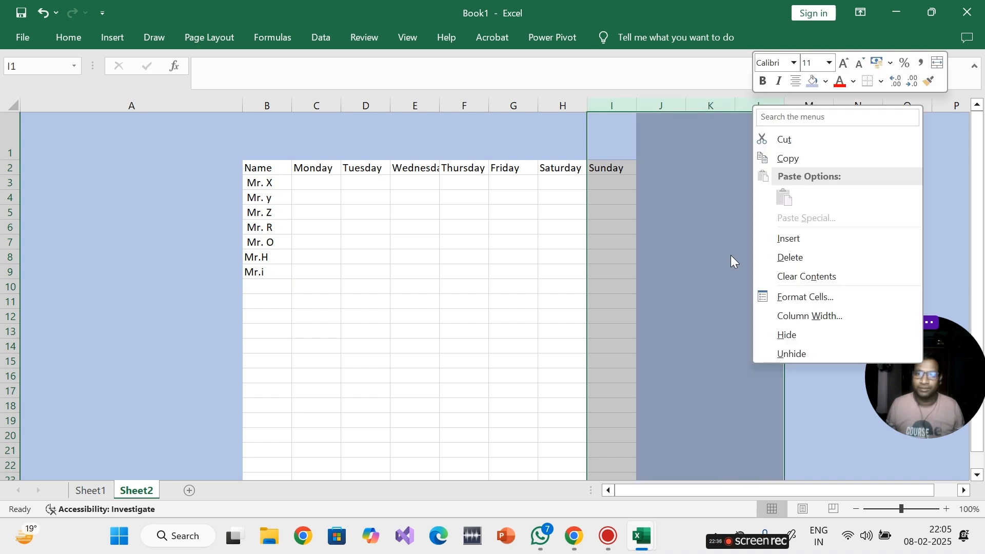
pyautogui.click(78, 34)
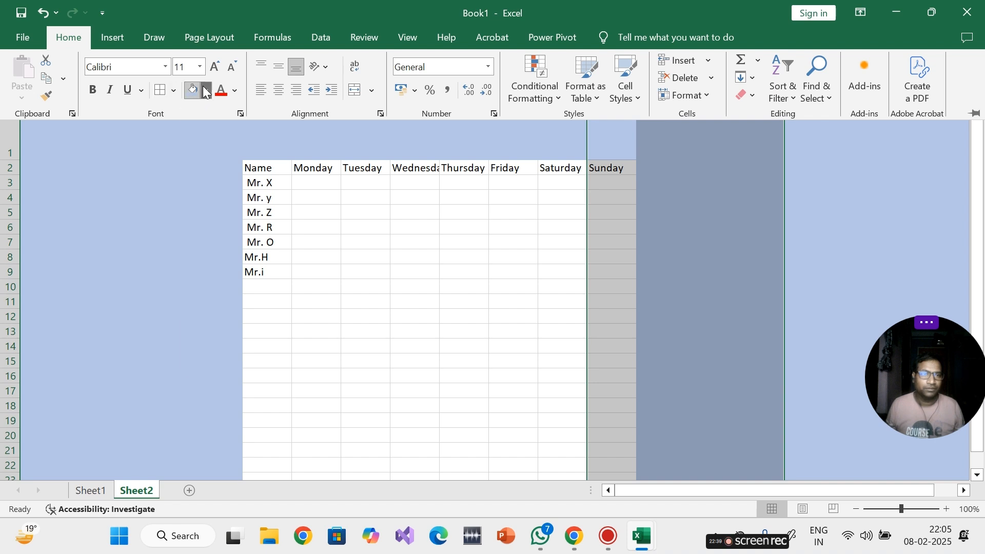
pyautogui.click(205, 90)
pyautogui.press('Escape')
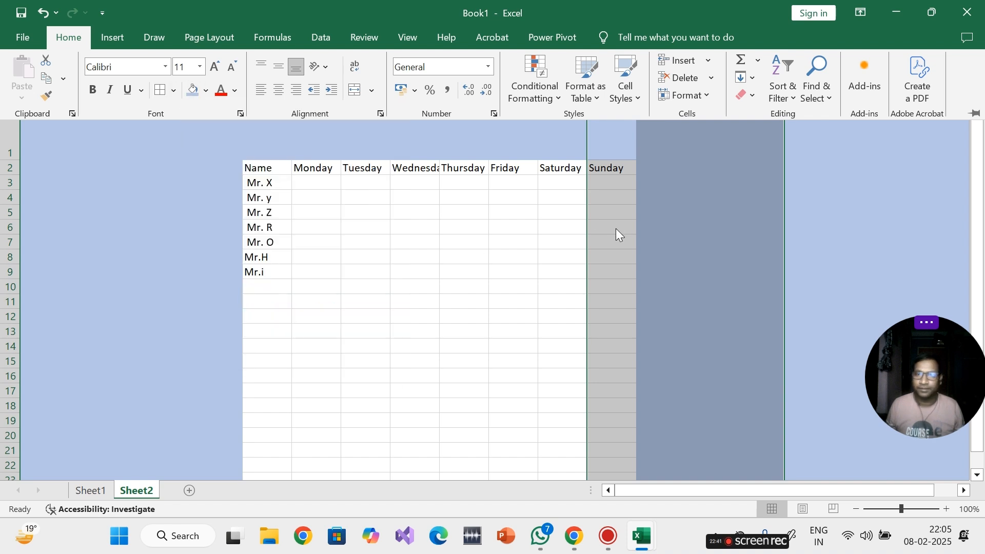
pyautogui.click(205, 90)
pyautogui.click(200, 170)
# - Move the Sunday header to cell J2 and the Saturday header to cell I2
pyautogui.click(618, 172)
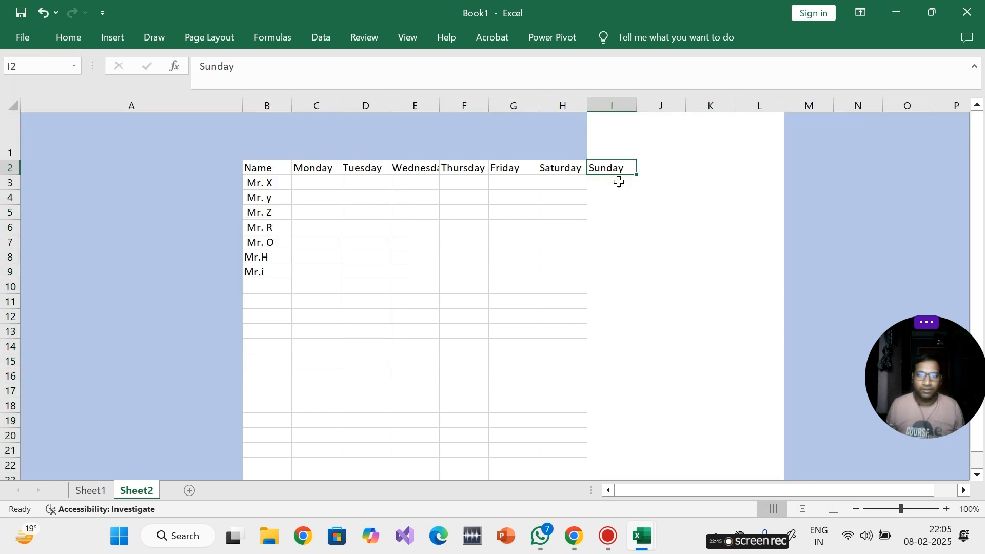
pyautogui.moveTo(618, 176); pyautogui.dragTo(678, 179)
pyautogui.click(622, 225)
pyautogui.moveTo(264, 167); pyautogui.dragTo(652, 271)
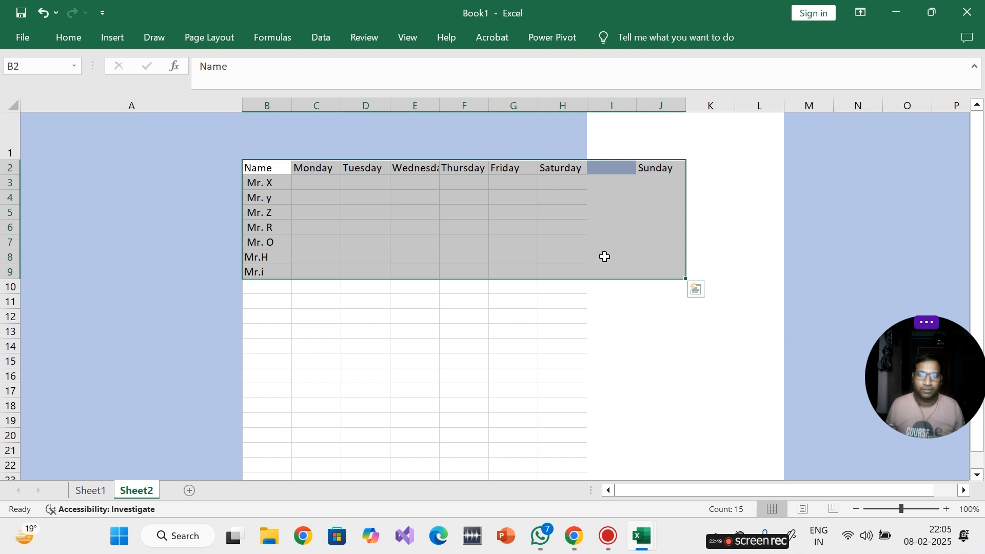
pyautogui.click(605, 257)
pyautogui.click(557, 170)
pyautogui.moveTo(589, 173); pyautogui.dragTo(643, 167)
pyautogui.click(631, 183)
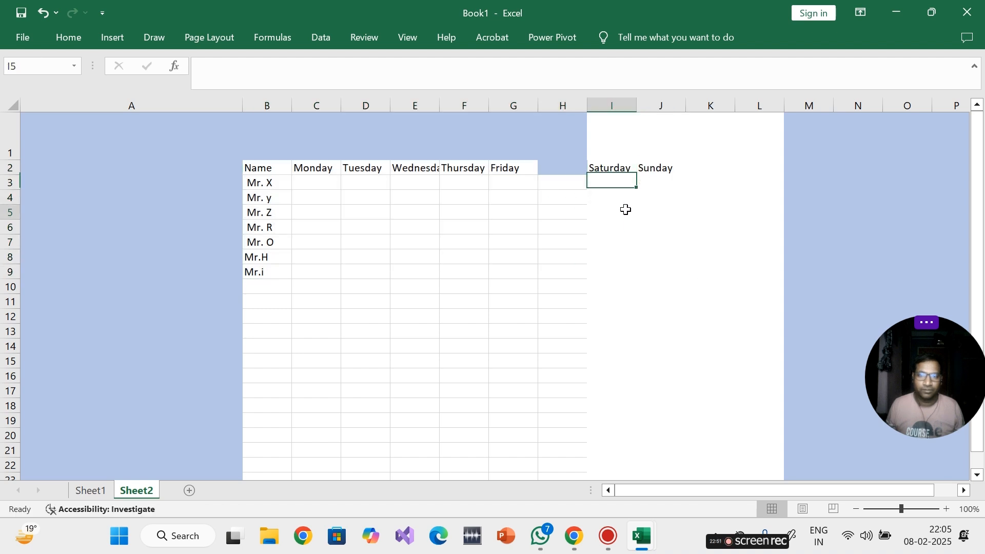
pyautogui.click(625, 210)
# - Copy the Sunday cell's formatting onto header cells C2 through J2 with Format Painter
pyautogui.click(647, 169)
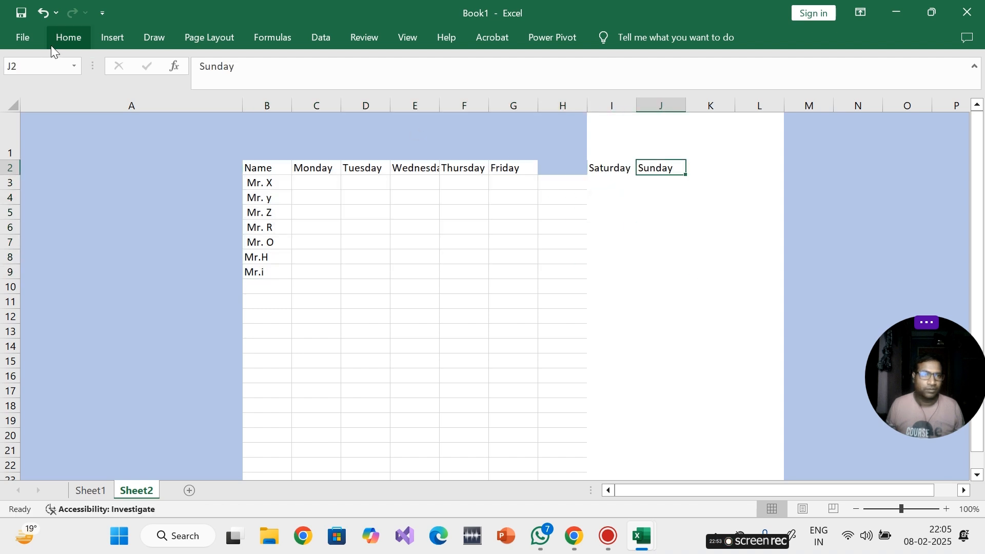
pyautogui.click(50, 94)
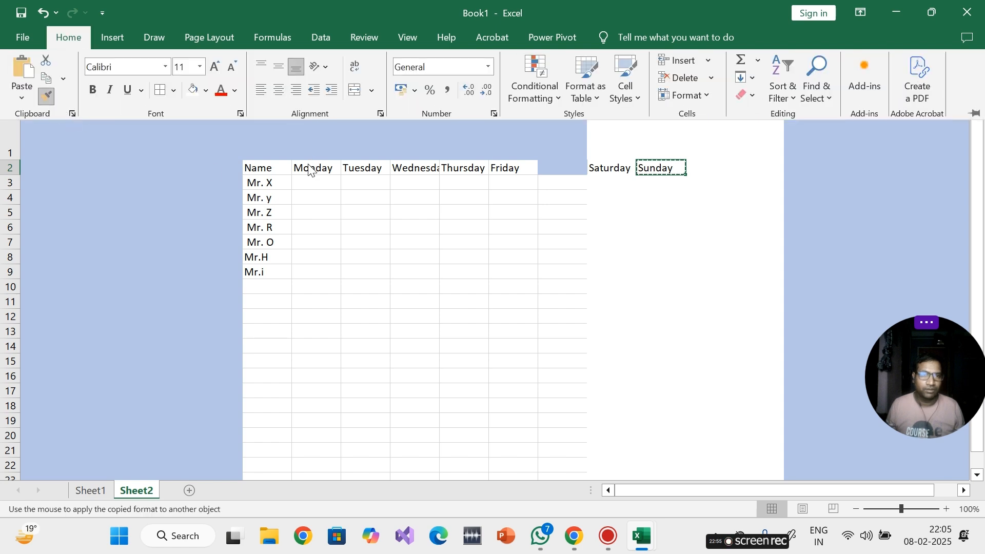
pyautogui.moveTo(304, 171)
pyautogui.mouseDown()
pyautogui.moveTo(610, 176)
pyautogui.moveTo(657, 156)
pyautogui.moveTo(659, 171)
pyautogui.mouseUp()
pyautogui.click(523, 245)
pyautogui.click(560, 168)
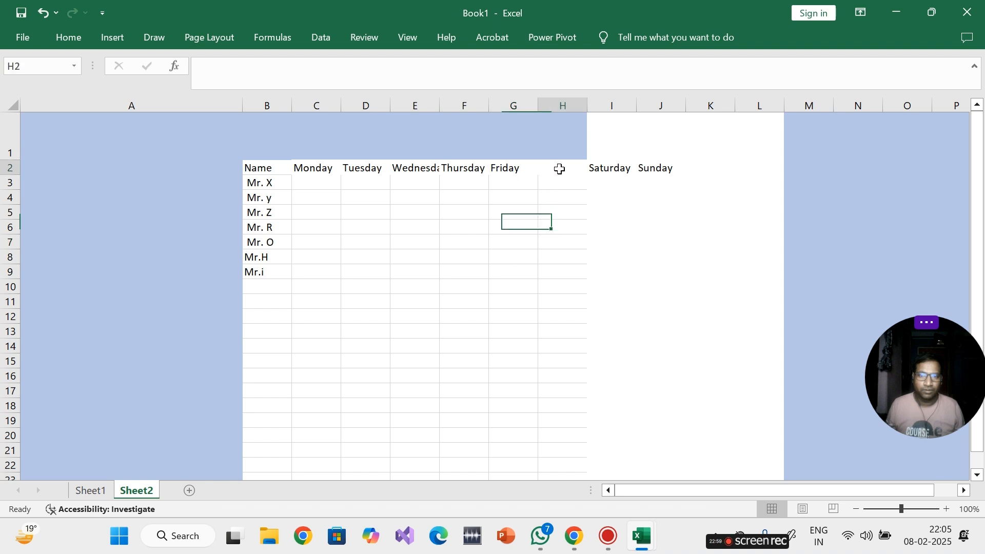
pyautogui.moveTo(507, 178); pyautogui.dragTo(497, 186)
pyautogui.click(550, 169)
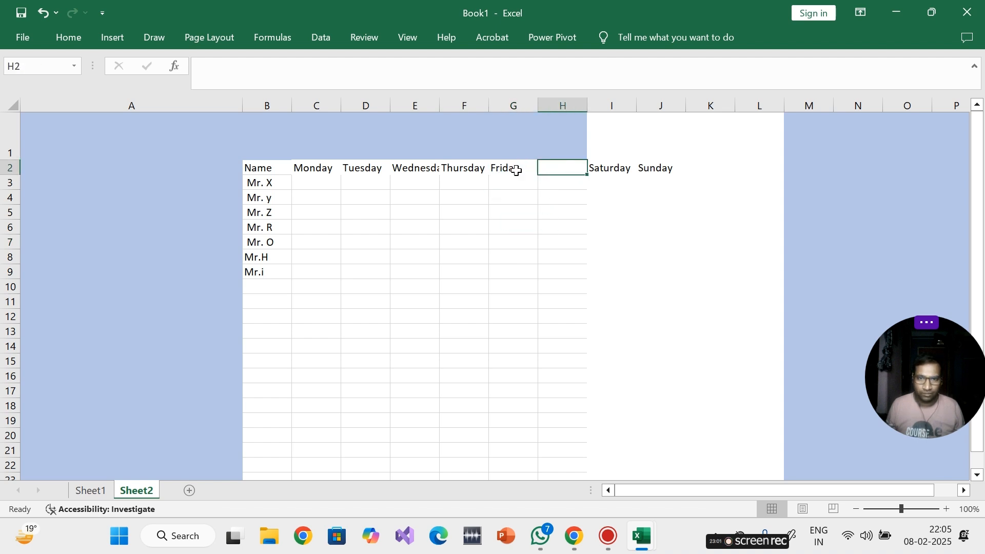
# - Autofill the weekday headers from Friday in G2 across to J2
pyautogui.doubleClick(516, 171)
pyautogui.click(519, 213)
pyautogui.click(568, 171)
pyautogui.click(501, 169)
pyautogui.moveTo(538, 175); pyautogui.dragTo(678, 173)
pyautogui.click(613, 255)
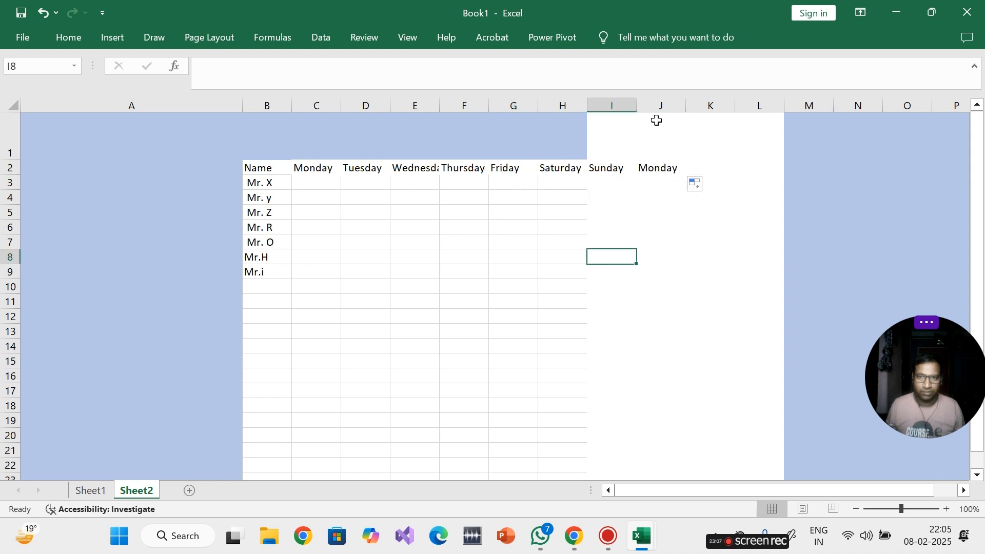
# - Delete column J with the surplus Monday header
pyautogui.click(661, 106)
pyautogui.rightClick(661, 108)
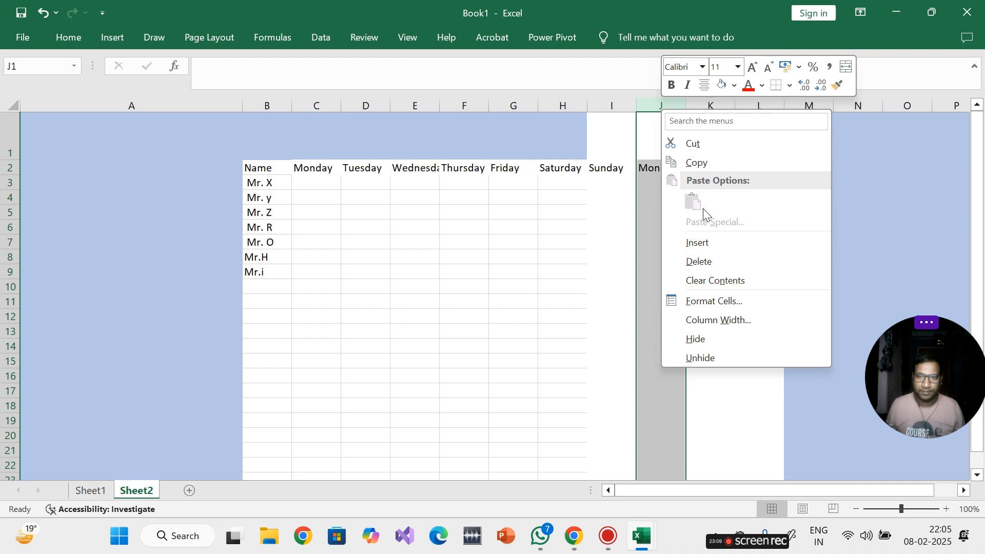
pyautogui.click(713, 261)
pyautogui.click(411, 271)
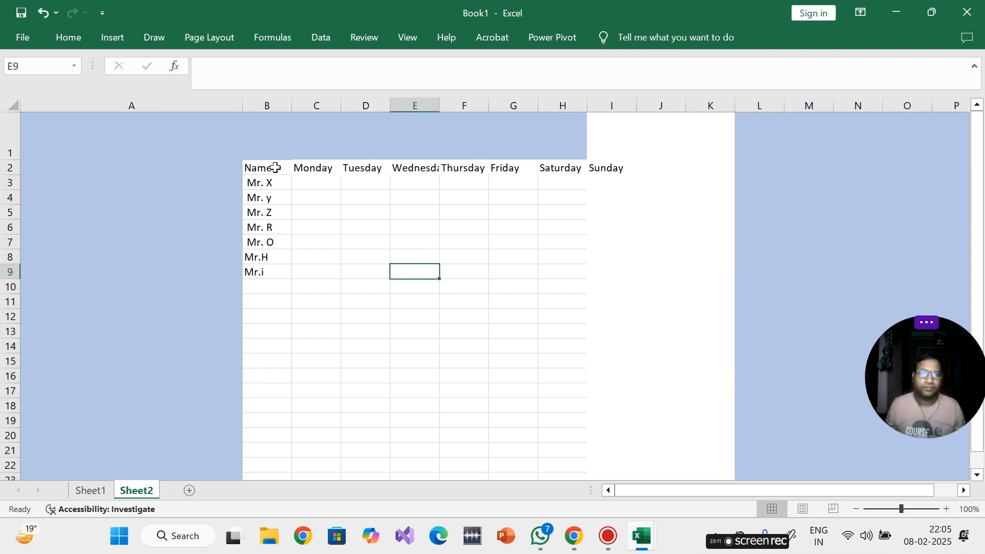
# - Apply All Borders to the whole table range B2:I9
pyautogui.moveTo(275, 168); pyautogui.dragTo(619, 271)
pyautogui.click(69, 37)
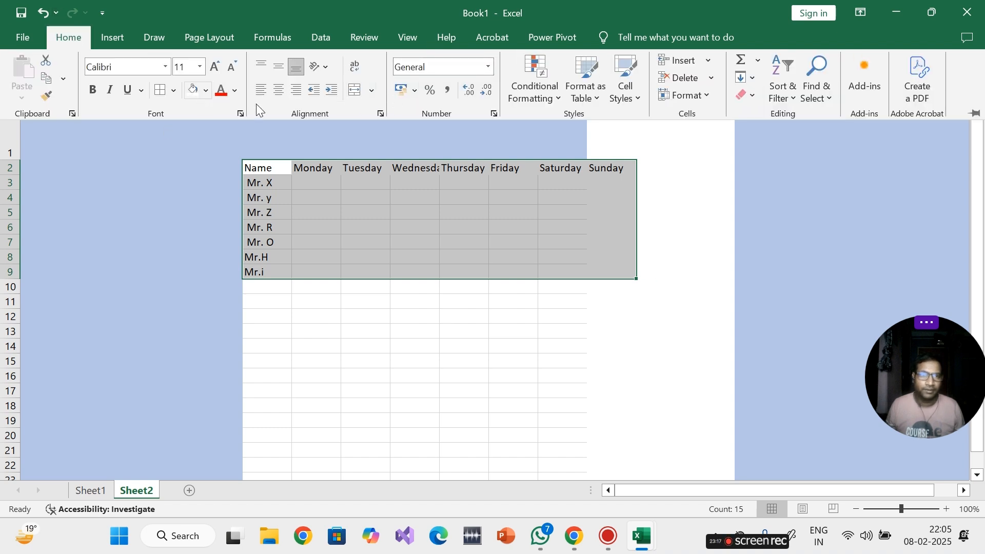
pyautogui.click(174, 90)
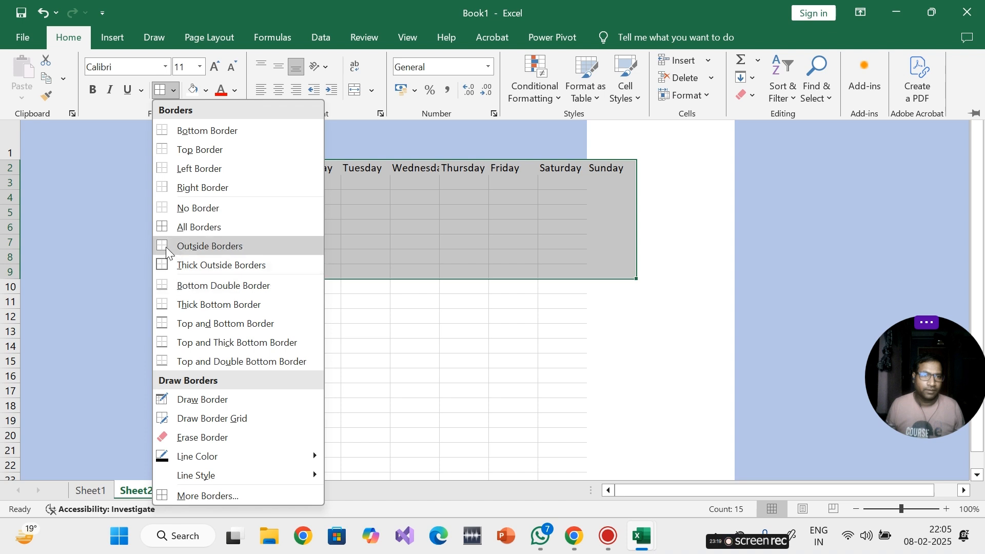
pyautogui.click(180, 224)
pyautogui.click(442, 217)
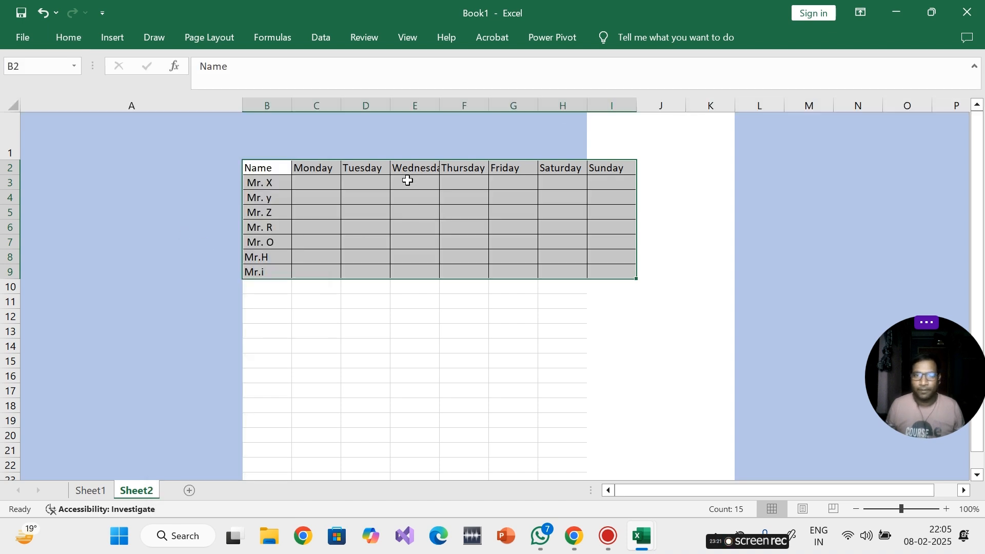
# - Center the weekday headers from Monday to Sunday in C2:I2 horizontally
pyautogui.moveTo(314, 172); pyautogui.dragTo(600, 167)
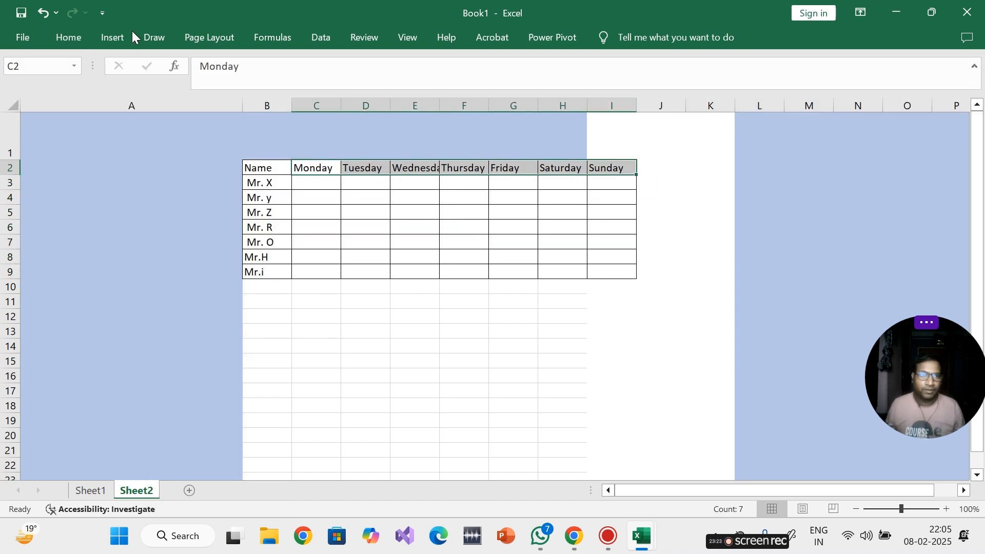
pyautogui.click(77, 42)
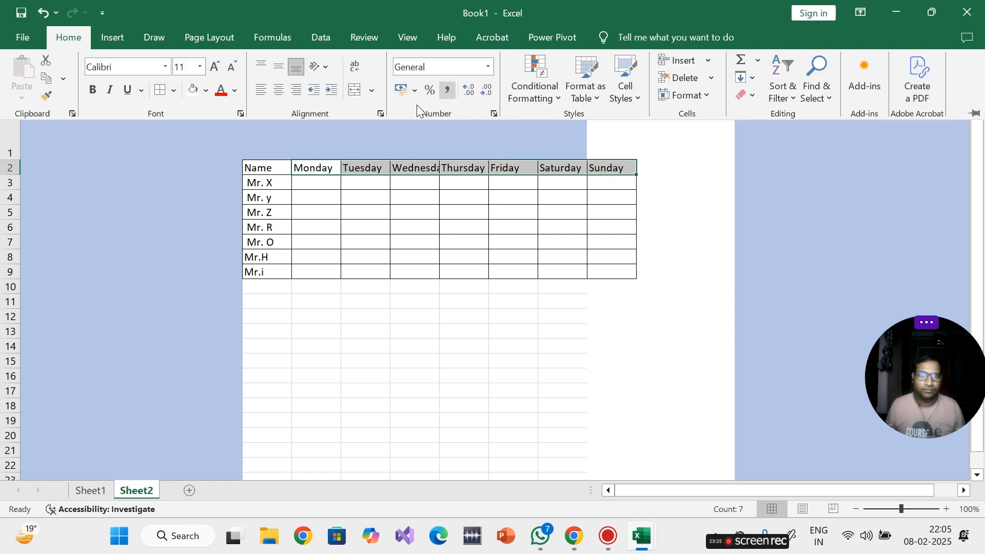
pyautogui.click(278, 92)
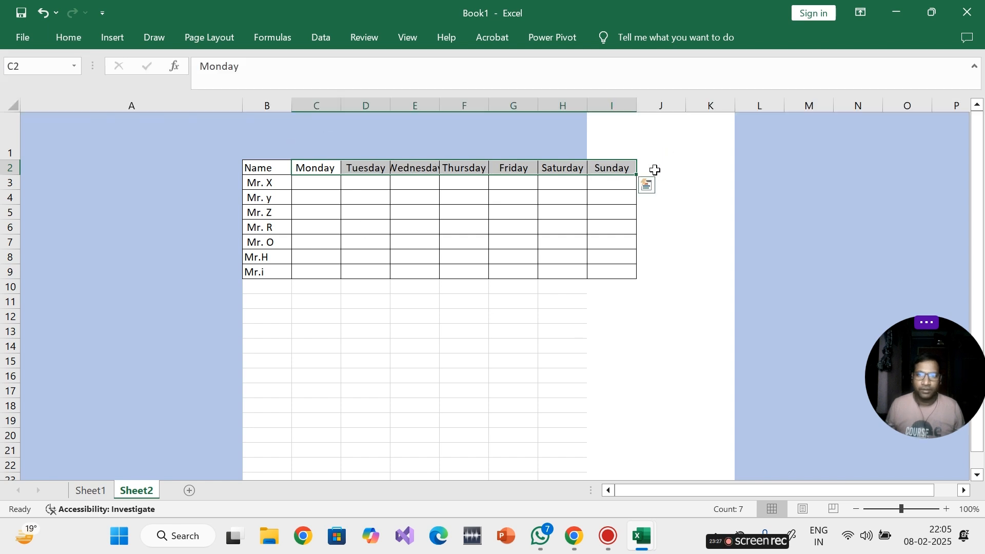
pyautogui.click(314, 183)
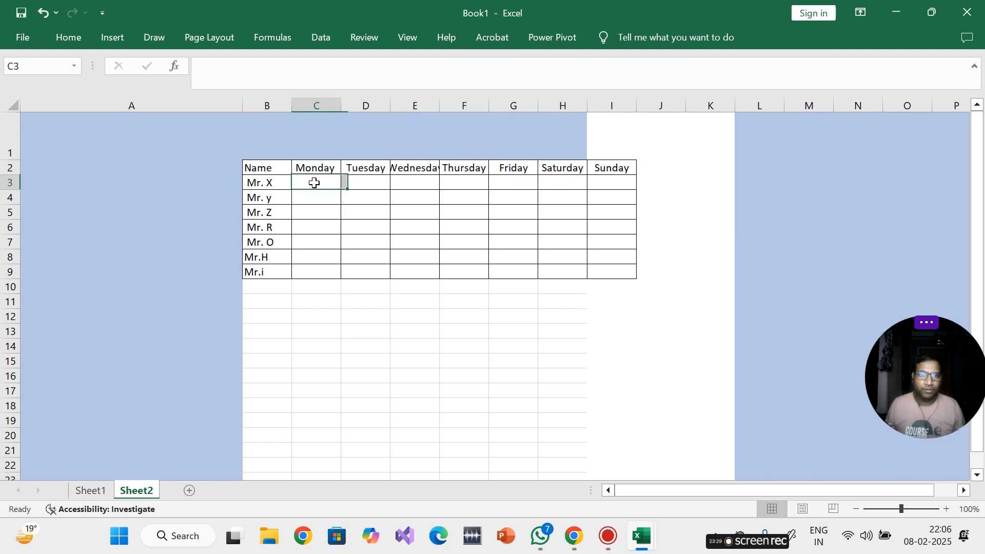
pyautogui.moveTo(321, 199); pyautogui.dragTo(314, 209)
pyautogui.click(414, 227)
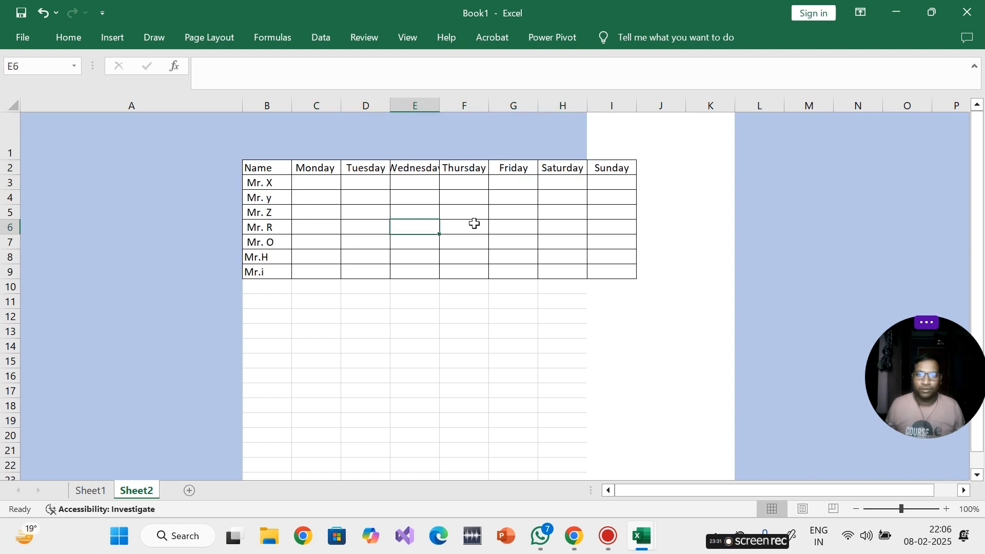
pyautogui.click(563, 212)
pyautogui.click(319, 185)
pyautogui.click(366, 182)
pyautogui.click(470, 184)
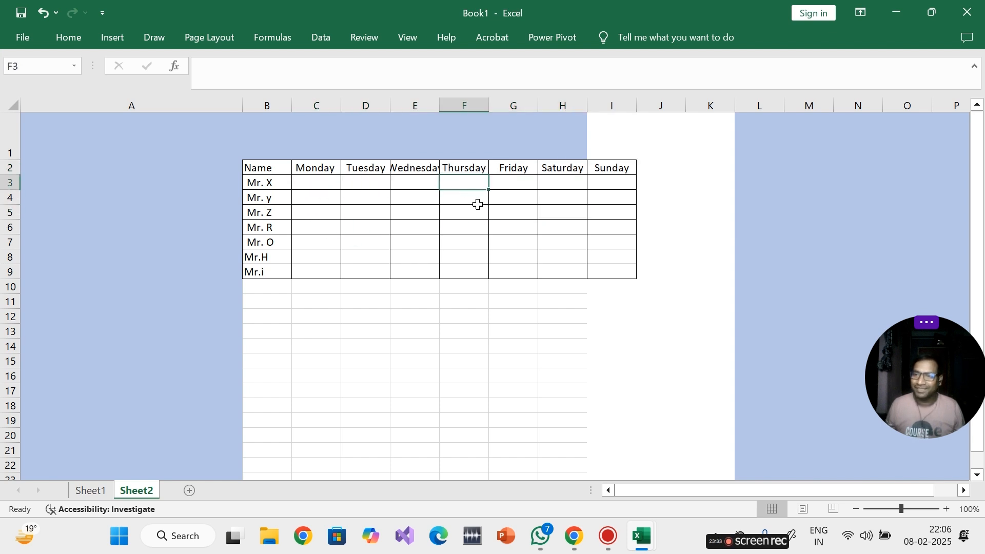
pyautogui.click(514, 243)
# - Set up a Data Validation rule that allows a List for the empty table cells C3:I9
pyautogui.moveTo(310, 187); pyautogui.dragTo(615, 274)
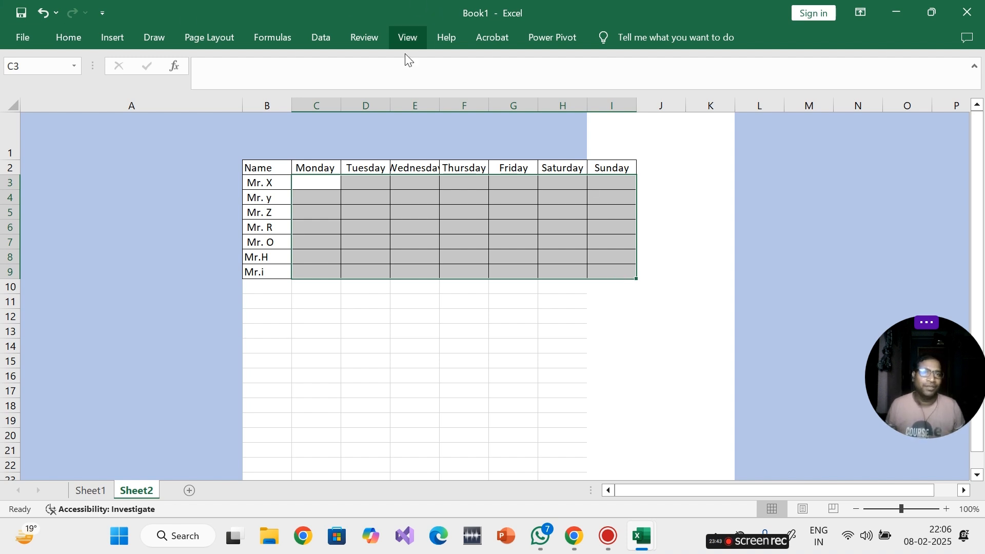
pyautogui.click(325, 39)
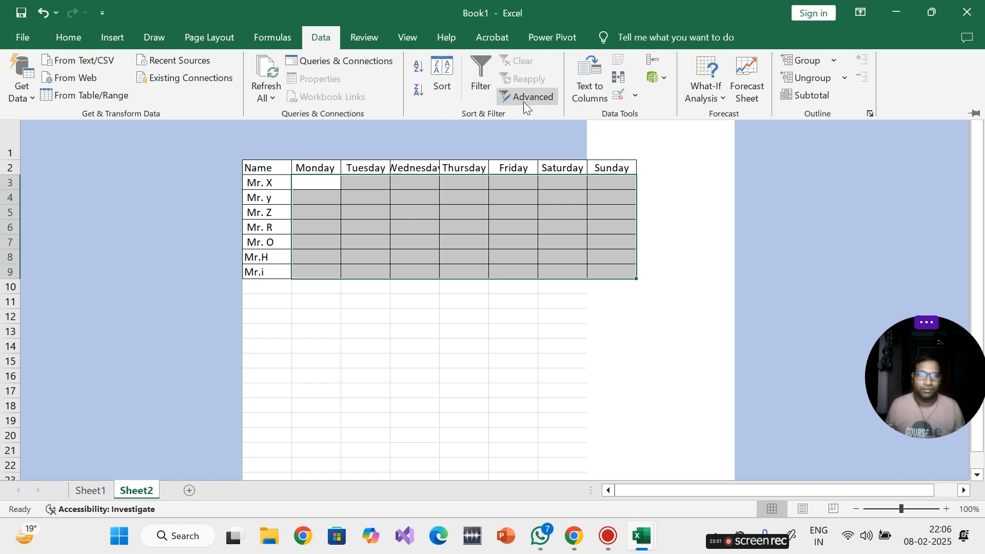
pyautogui.click(635, 95)
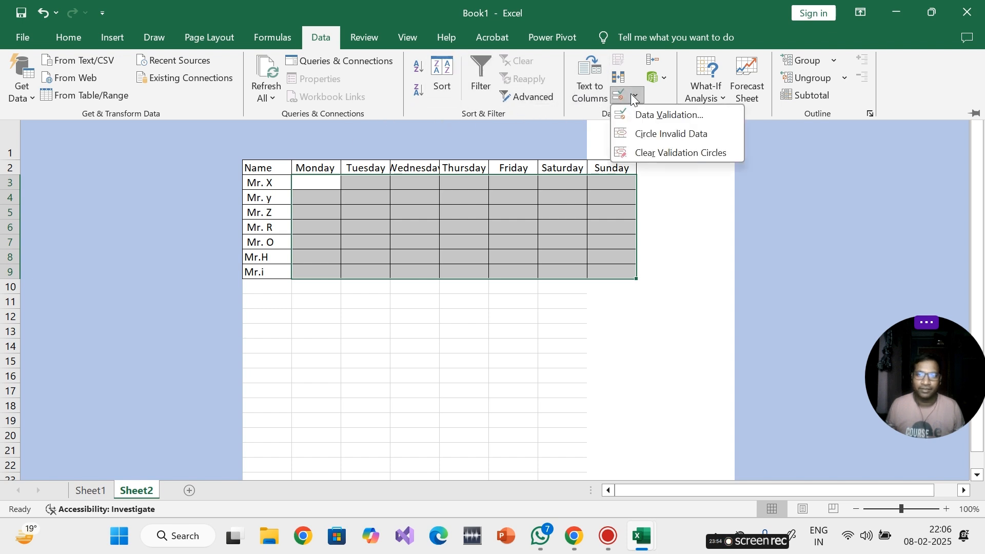
pyautogui.click(677, 115)
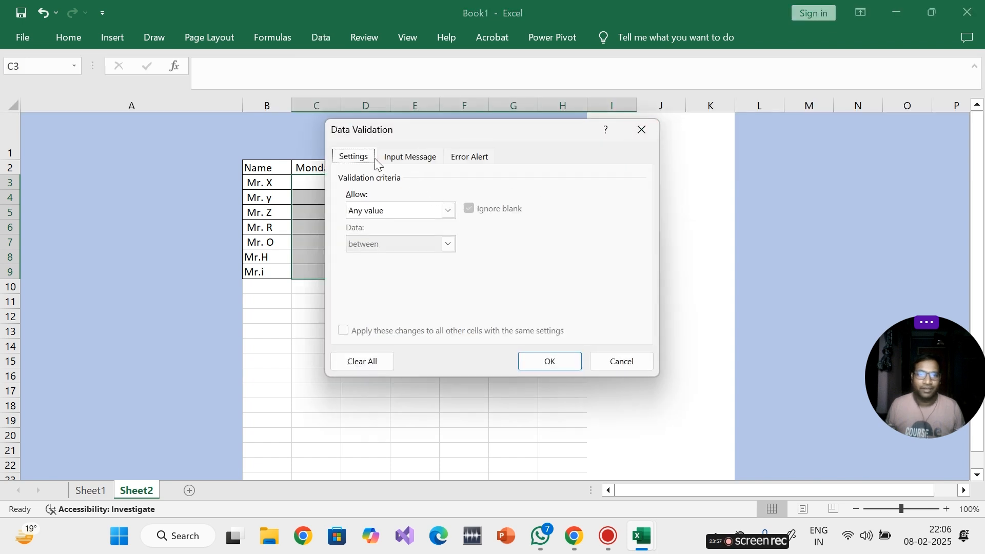
pyautogui.click(448, 211)
pyautogui.click(380, 258)
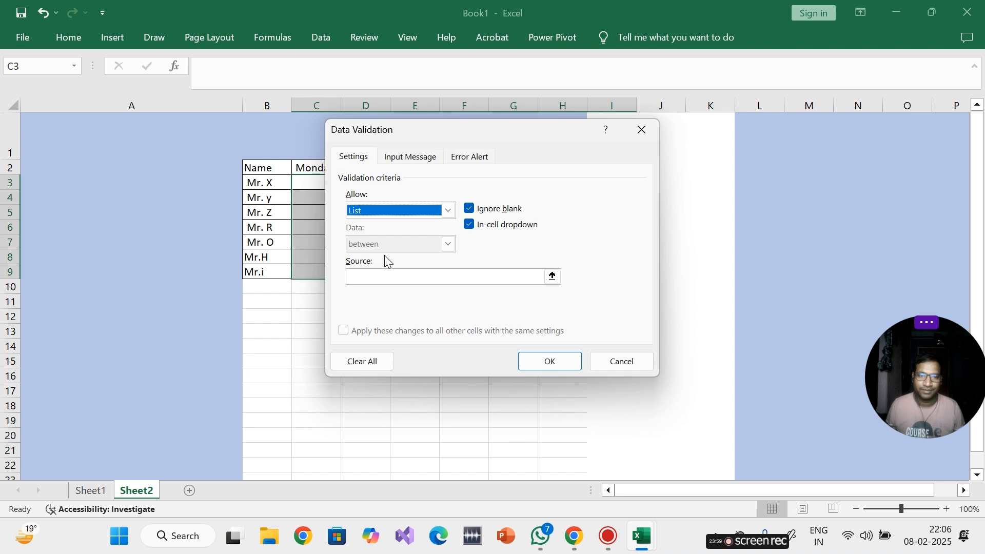
# - Set the dropdown list source for the shift cells C3:I9 to A,B,C,OFF and apply the validation
pyautogui.click(390, 276)
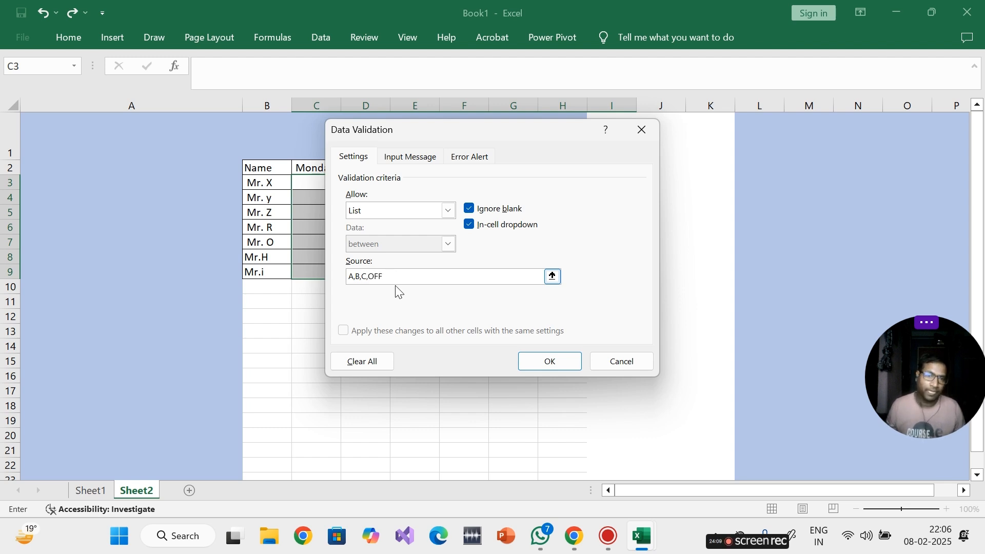
pyautogui.click(548, 367)
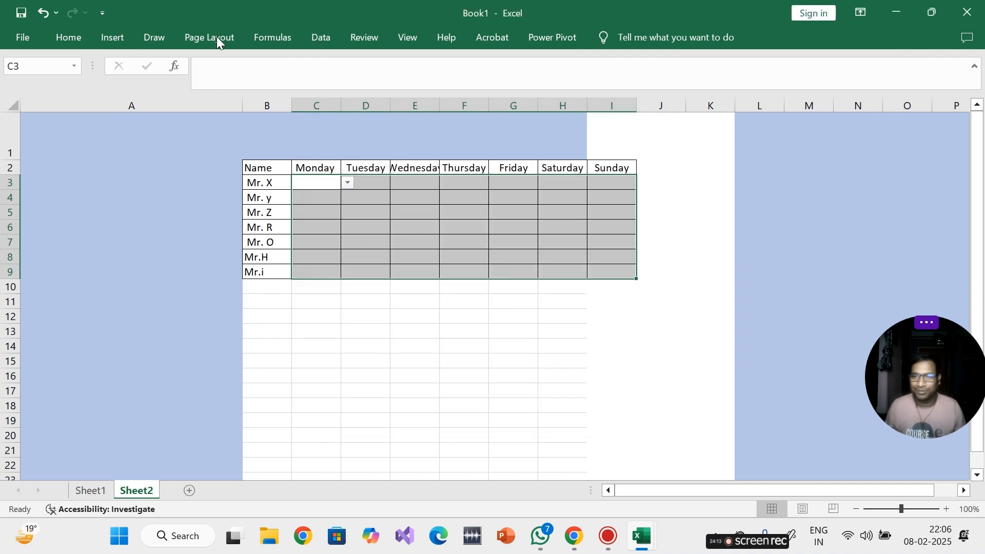
pyautogui.click(320, 341)
# - Assign shift A to the first employee (row 3) for Monday and Tuesday from the cell dropdown lists
pyautogui.click(319, 186)
pyautogui.click(348, 183)
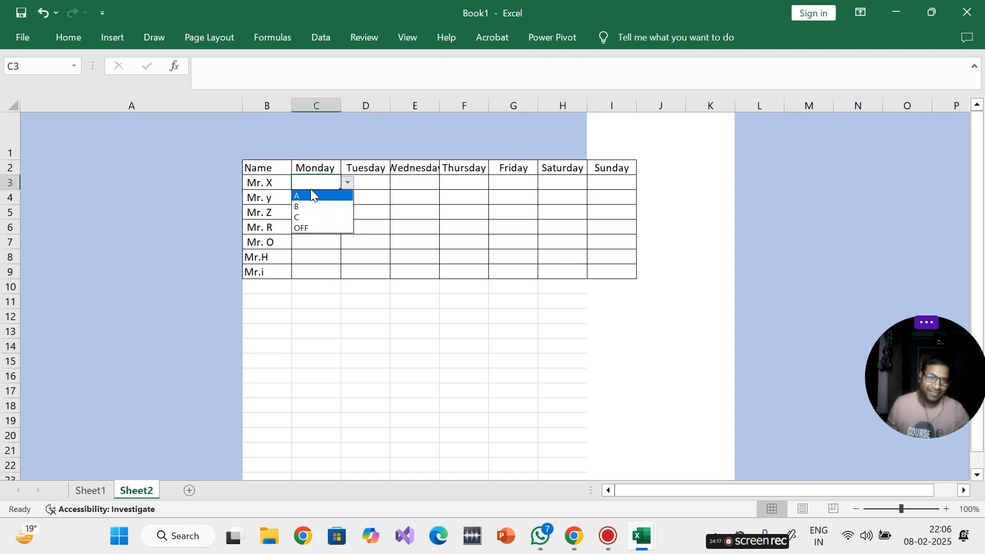
pyautogui.click(312, 195)
pyautogui.click(319, 207)
pyautogui.click(315, 184)
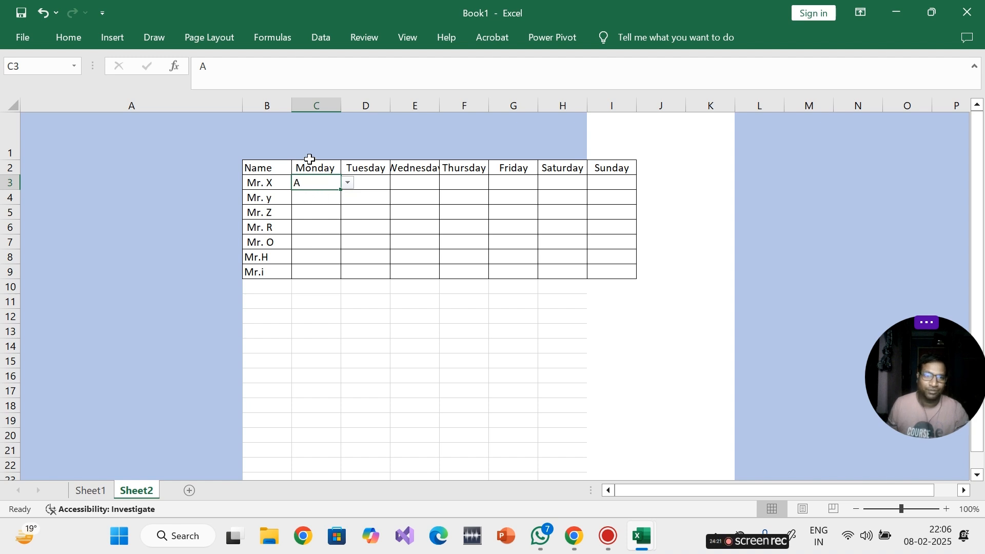
pyautogui.click(315, 202)
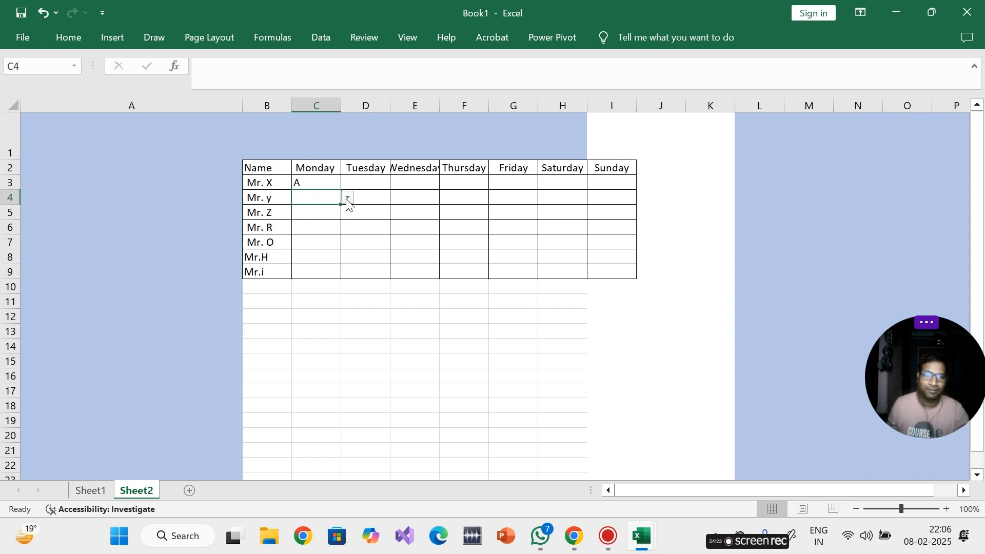
pyautogui.click(308, 183)
pyautogui.click(365, 184)
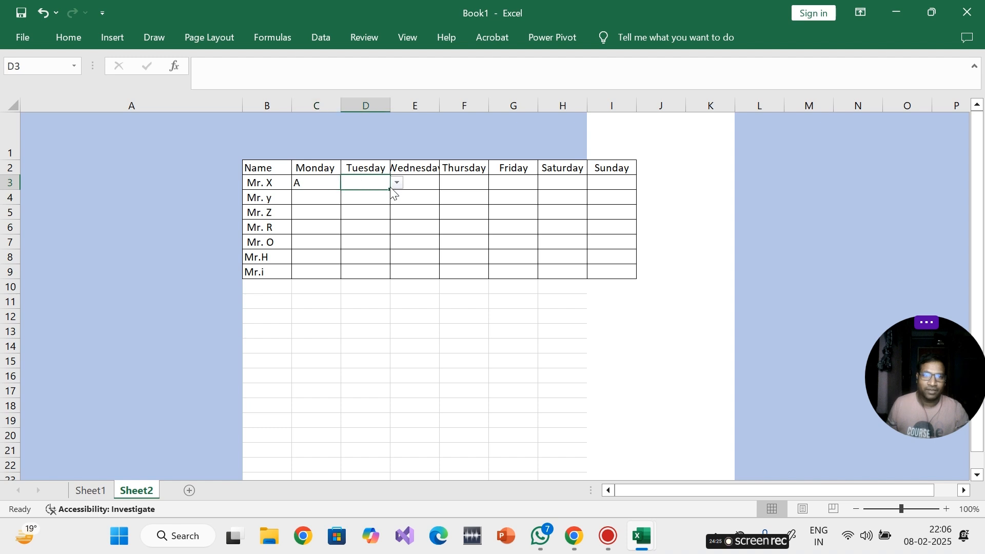
pyautogui.click(396, 184)
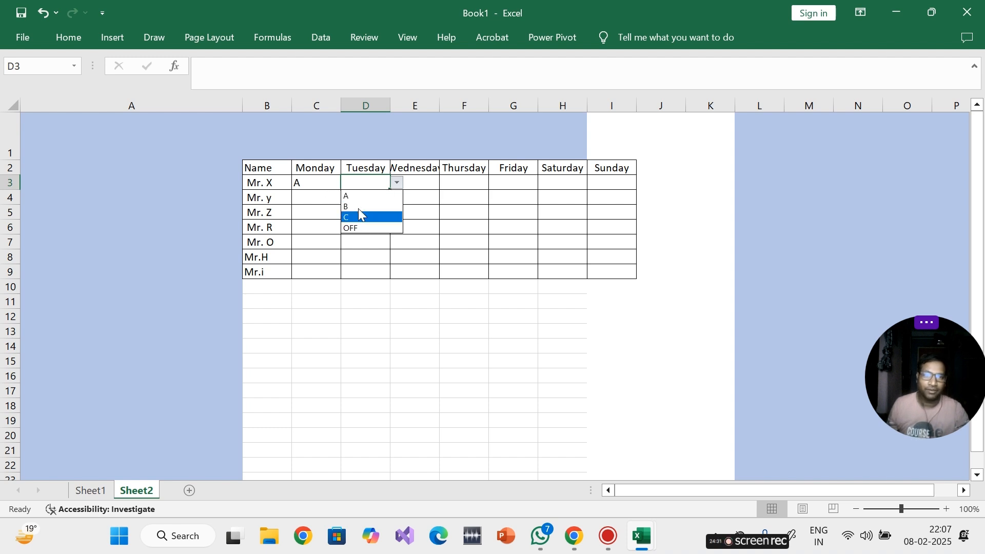
pyautogui.click(354, 196)
# - Assign shift B to the first employee (row 3) for Wednesday and Thursday
pyautogui.click(417, 192)
pyautogui.click(447, 183)
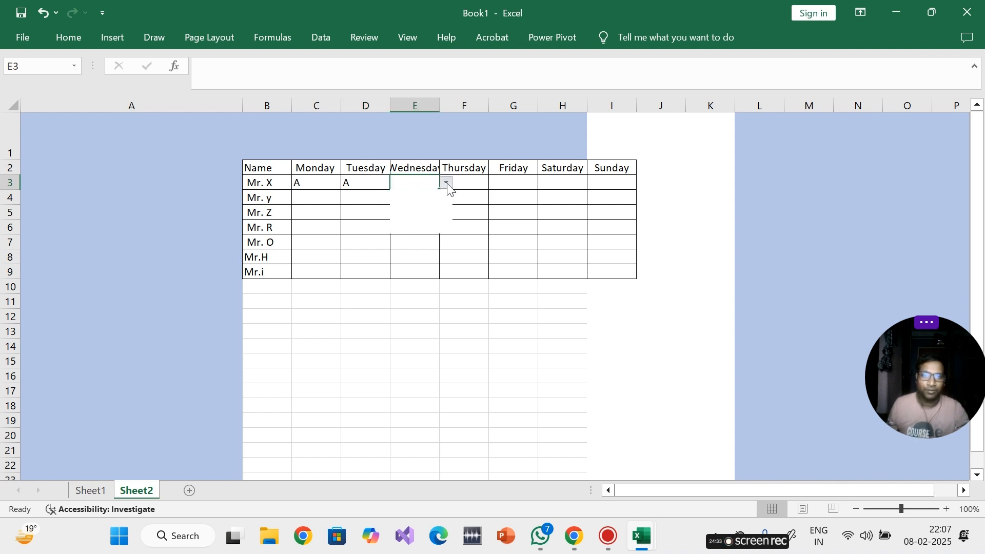
pyautogui.click(418, 205)
pyautogui.click(469, 193)
pyautogui.click(479, 182)
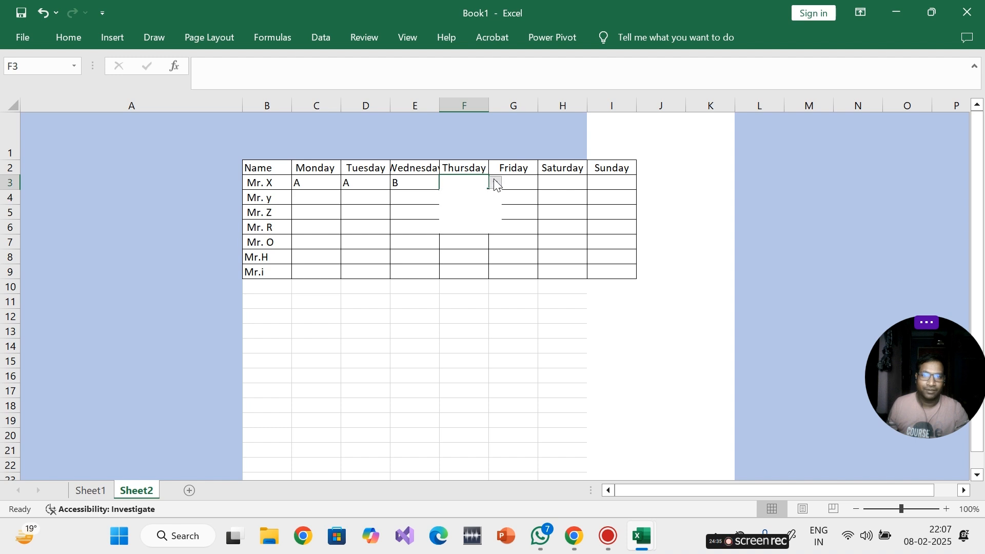
pyautogui.click(495, 183)
pyautogui.click(465, 205)
# - Assign the first employee (row 3) shift C for Friday and Saturday and OFF for Sunday
pyautogui.click(510, 184)
pyautogui.click(545, 183)
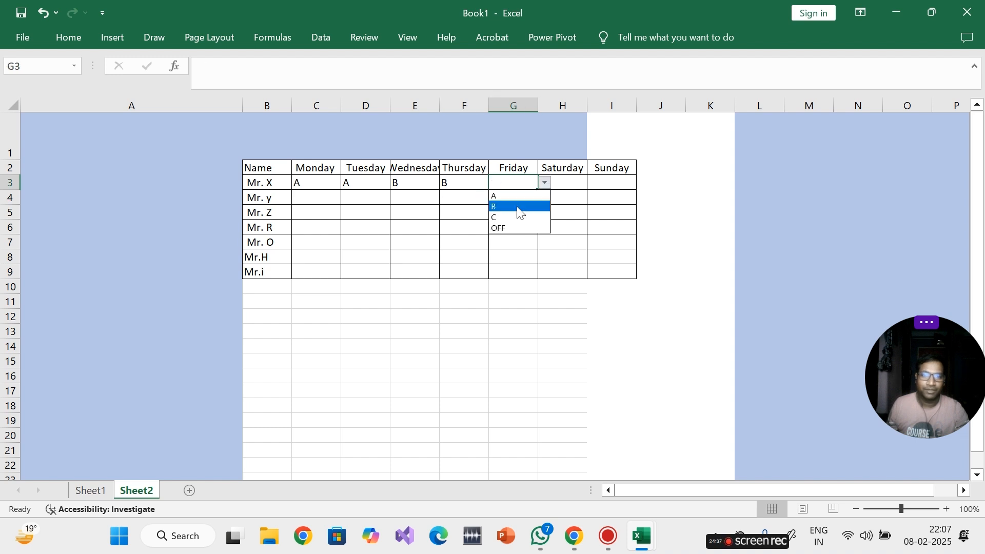
pyautogui.click(515, 214)
pyautogui.click(564, 185)
pyautogui.click(594, 184)
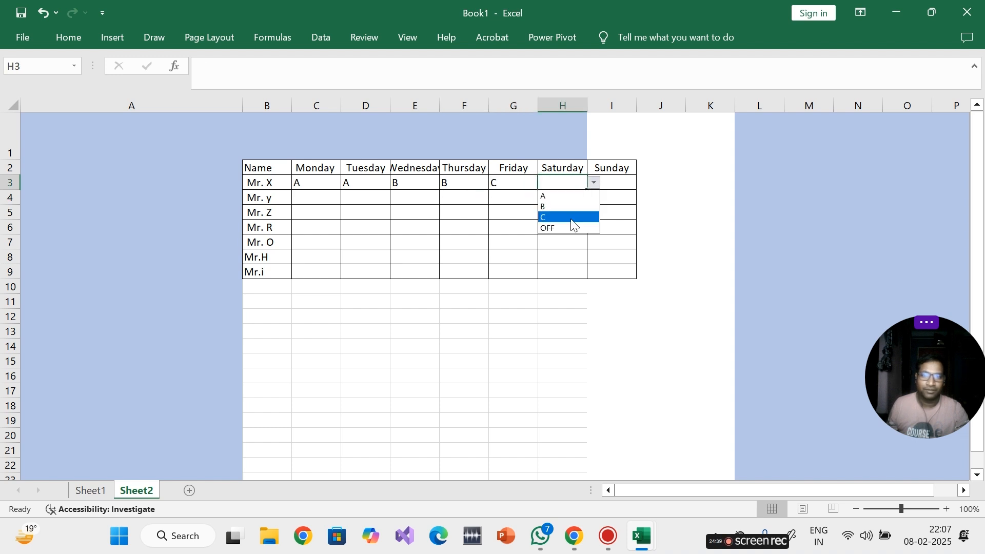
pyautogui.click(564, 214)
pyautogui.click(612, 184)
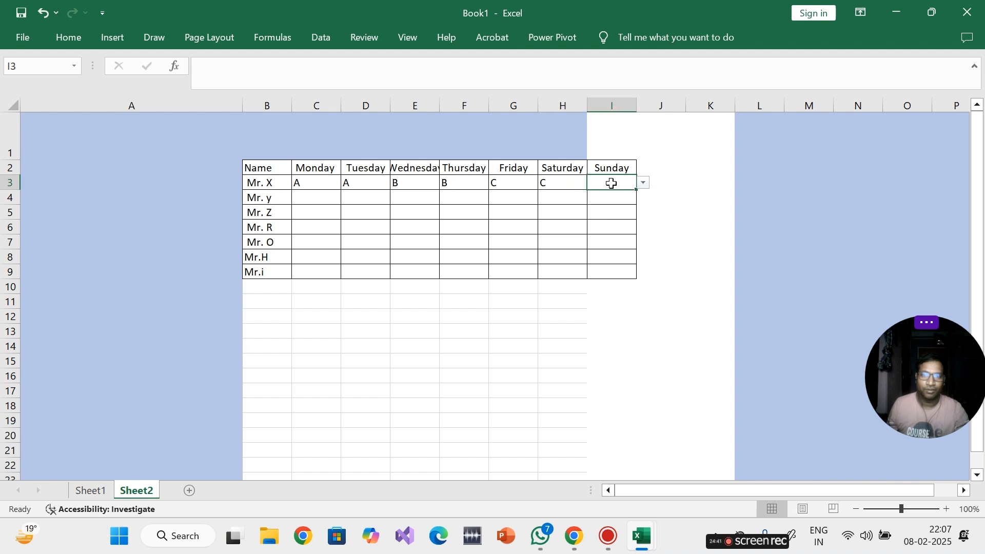
pyautogui.click(645, 184)
pyautogui.click(608, 227)
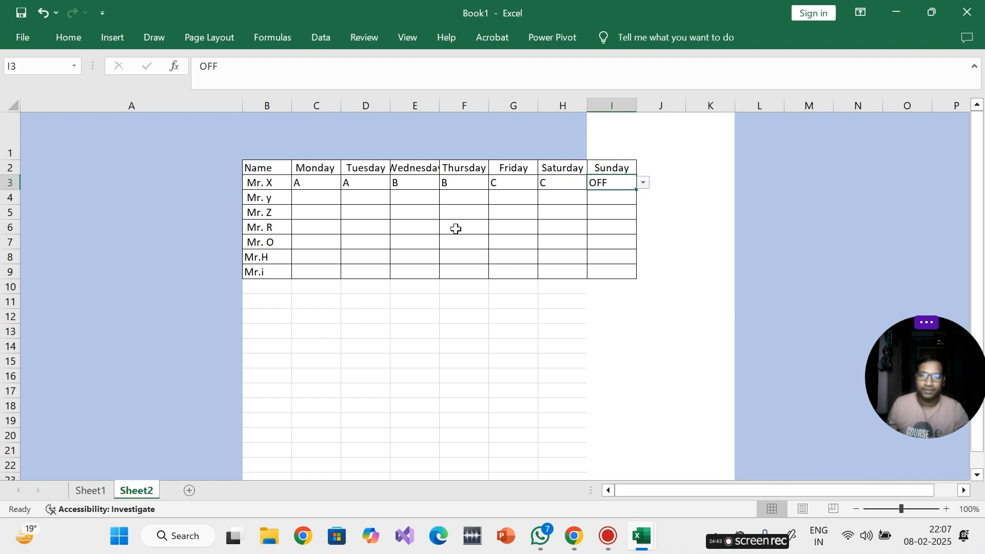
# - Centre the first employee's shift entries in C3:I3 horizontally
pyautogui.moveTo(617, 186); pyautogui.dragTo(314, 184)
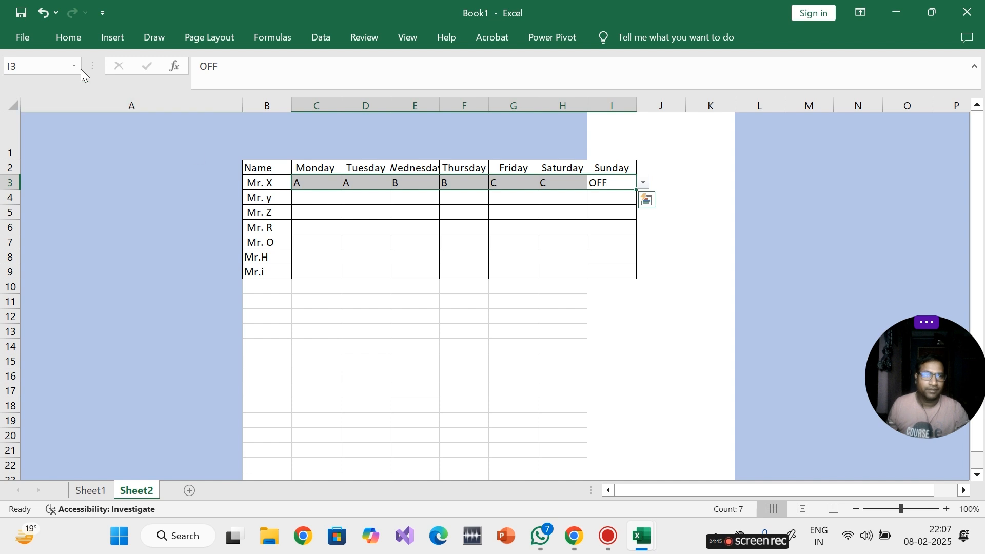
pyautogui.click(77, 45)
pyautogui.click(279, 90)
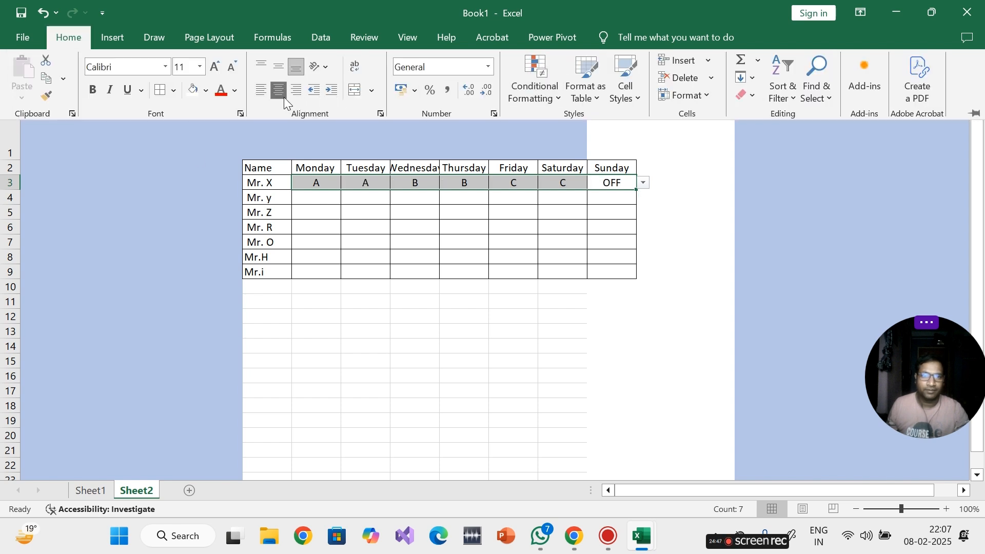
pyautogui.click(403, 171)
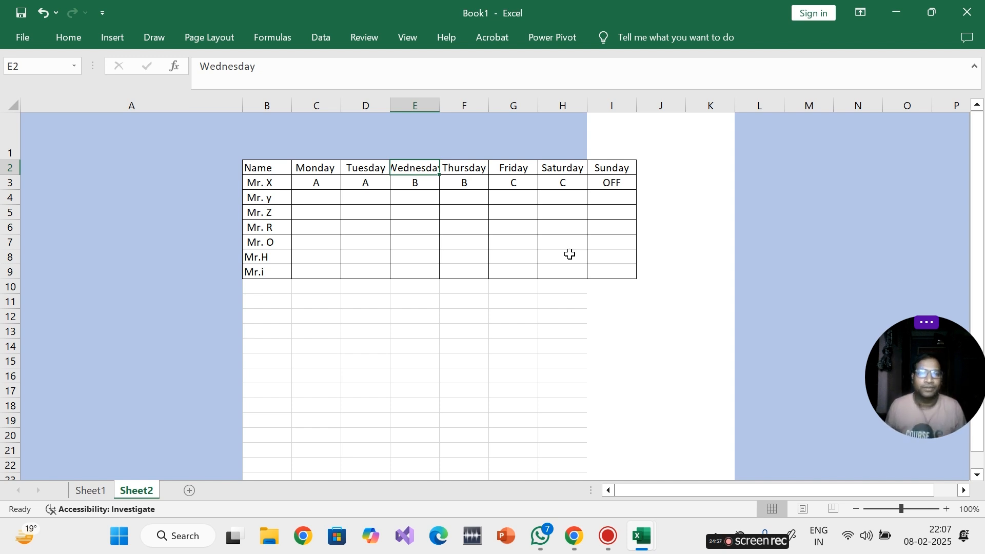
# - Enter the summary labels A, B, C, OFFF and Total down cells B11 to B15 below the roster
pyautogui.click(263, 290)
pyautogui.click(266, 328)
pyautogui.click(262, 301)
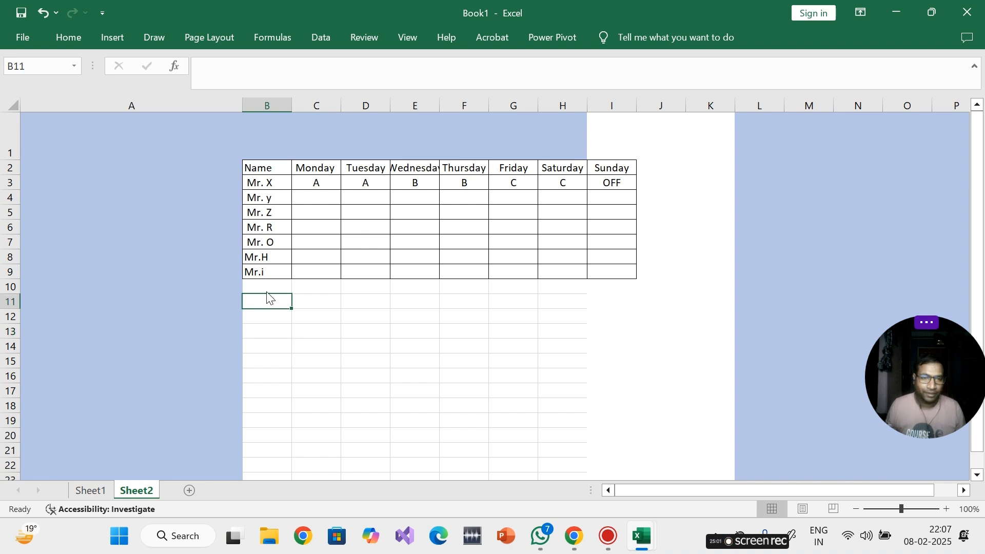
pyautogui.write('a')
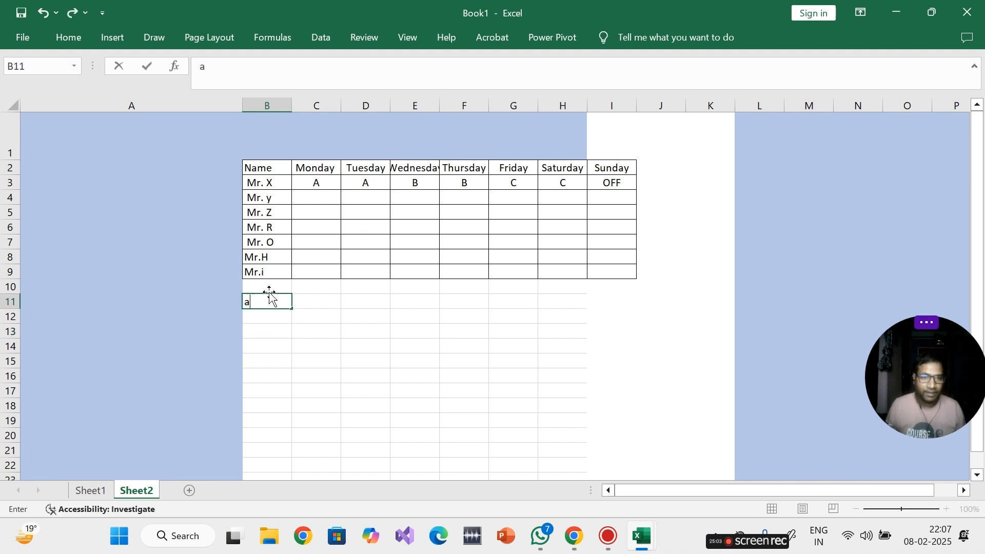
pyautogui.press('Return')
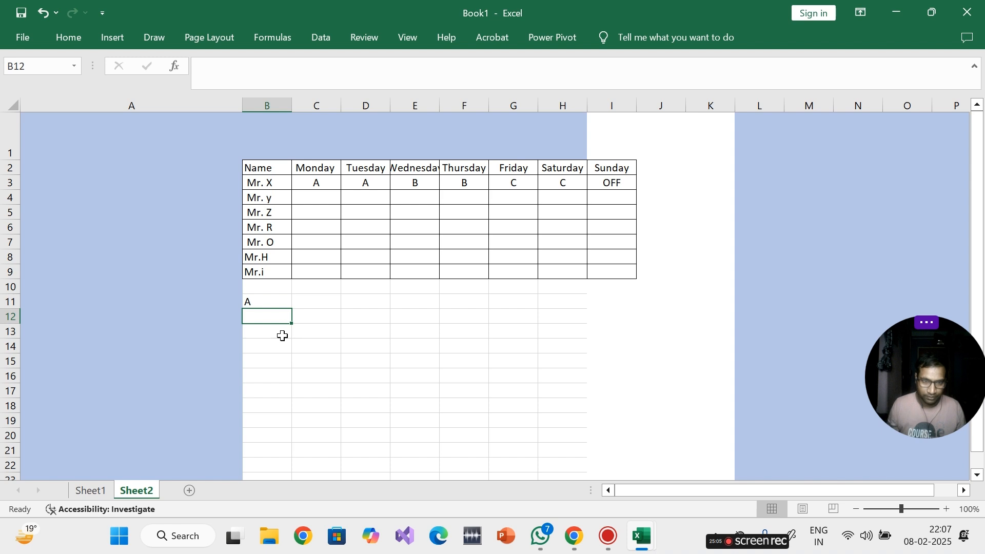
pyautogui.write('B')
pyautogui.press('Return')
pyautogui.write('C')
pyautogui.press('Return')
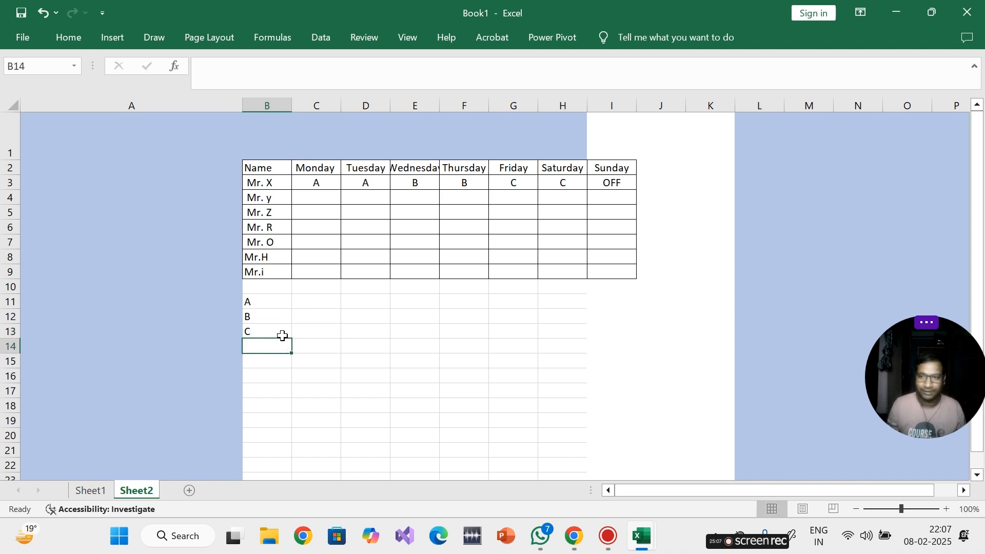
pyautogui.write('OFFF')
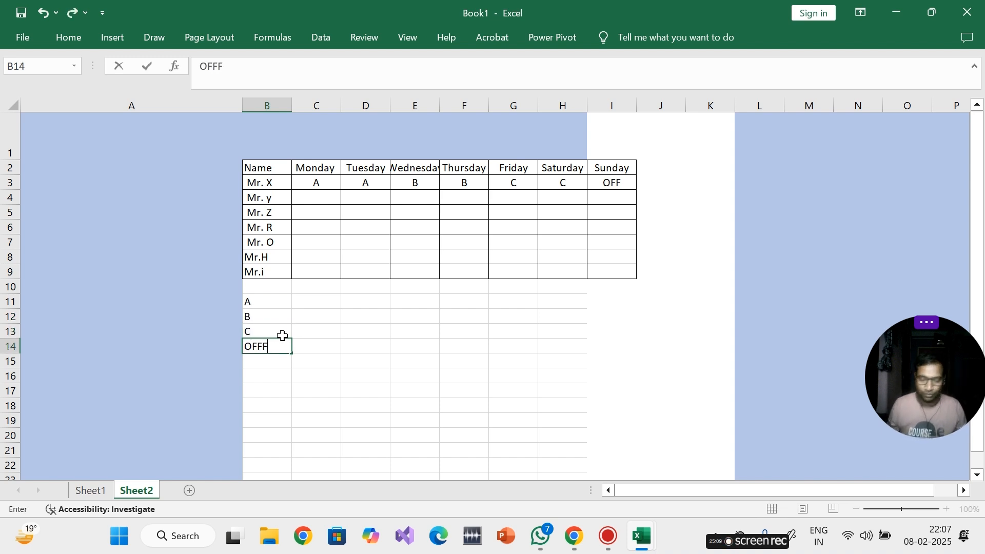
pyautogui.press('Return')
pyautogui.write('tOTAL')
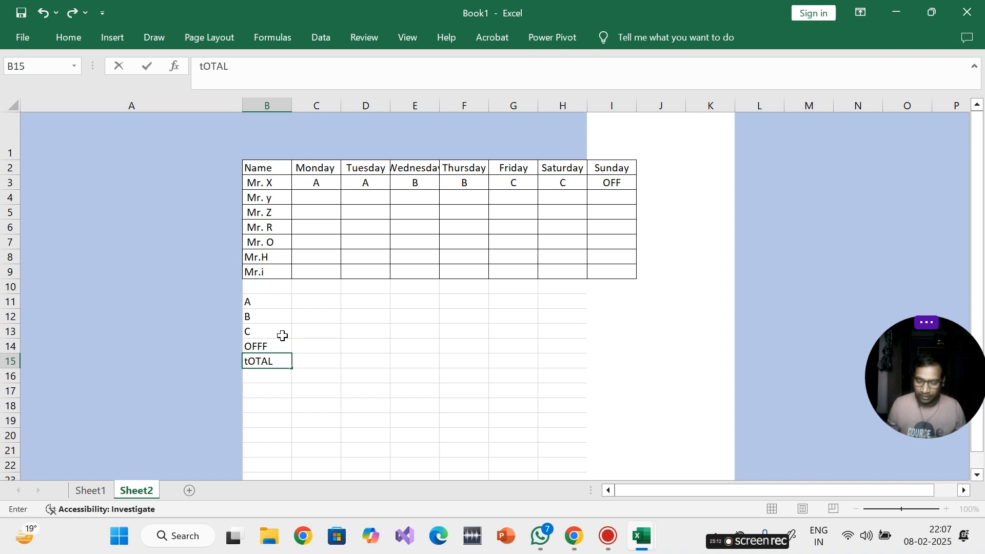
pyautogui.press('Return')
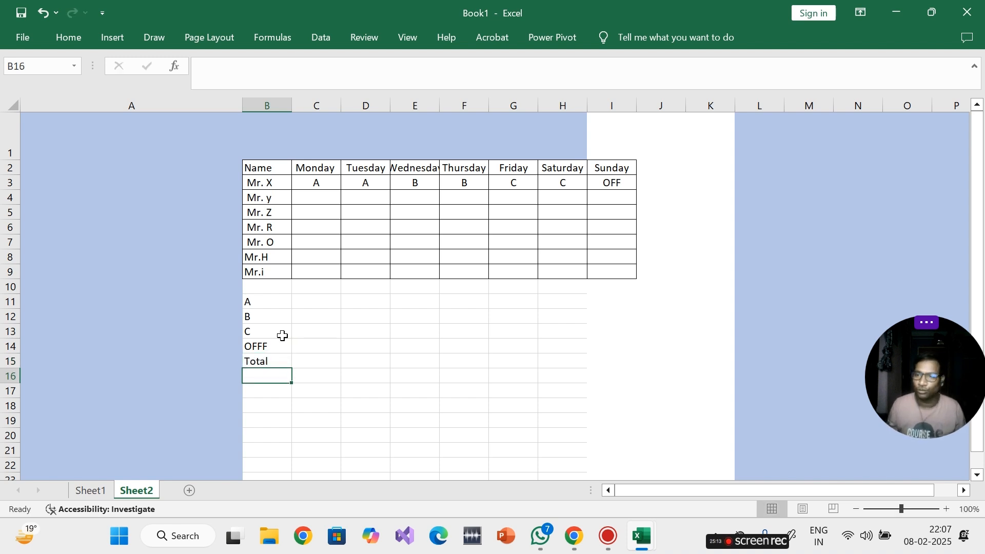
# - Delete the empty row 10 between the roster and the summary labels
pyautogui.click(10, 287)
pyautogui.rightClick(10, 286)
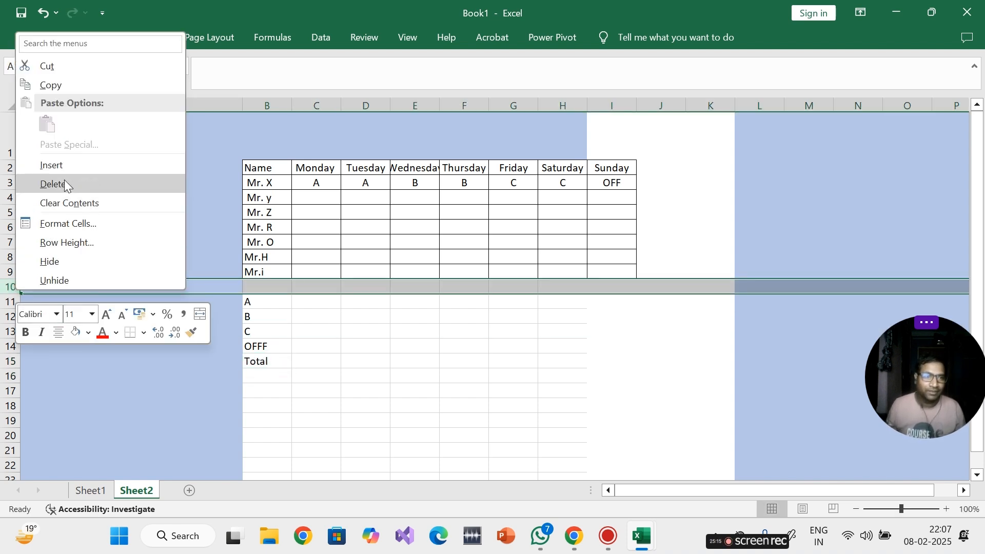
pyautogui.click(53, 184)
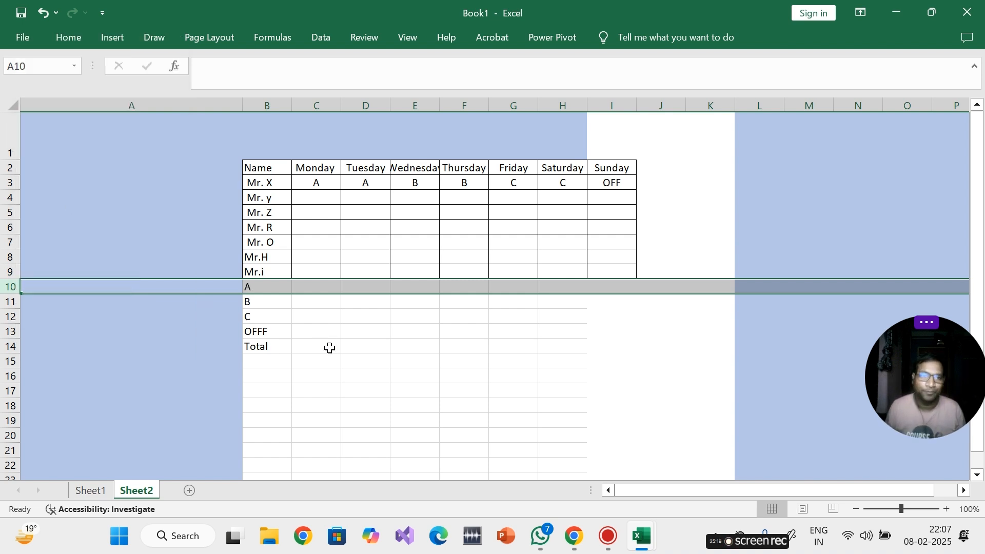
pyautogui.click(330, 328)
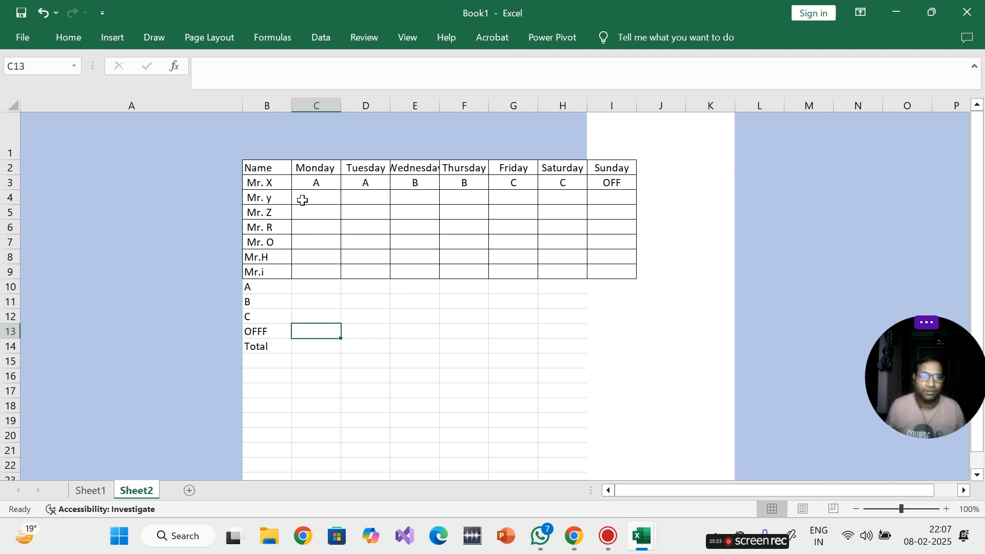
# - Assign shift B to the second employee (row 4) for Monday and Tuesday
pyautogui.click(304, 199)
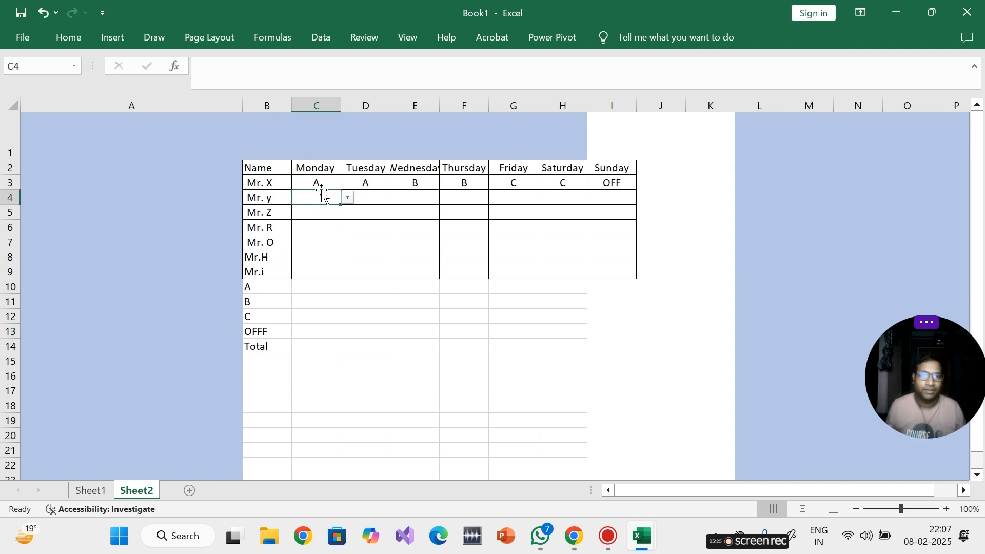
pyautogui.click(348, 196)
pyautogui.click(275, 212)
pyautogui.write('B')
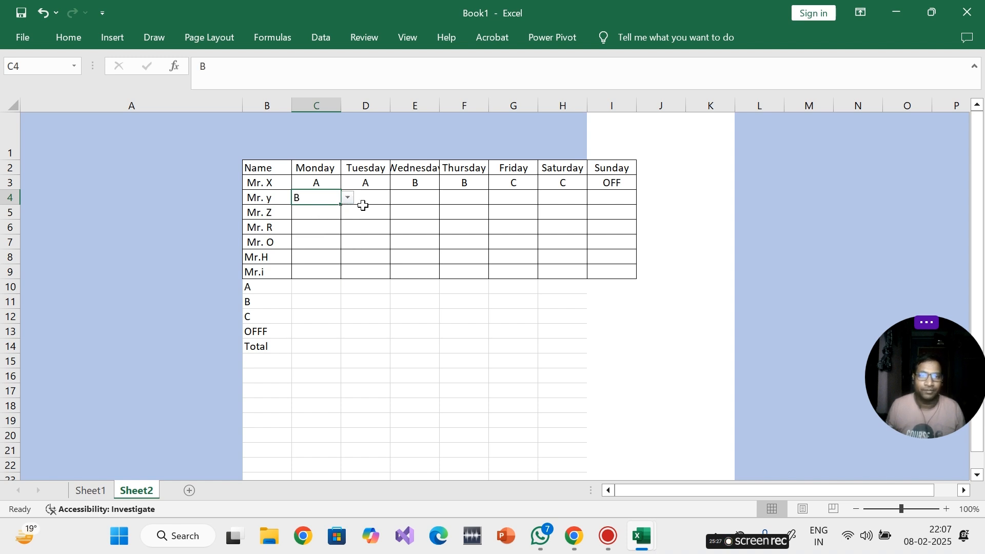
pyautogui.press('Tab')
pyautogui.click(398, 197)
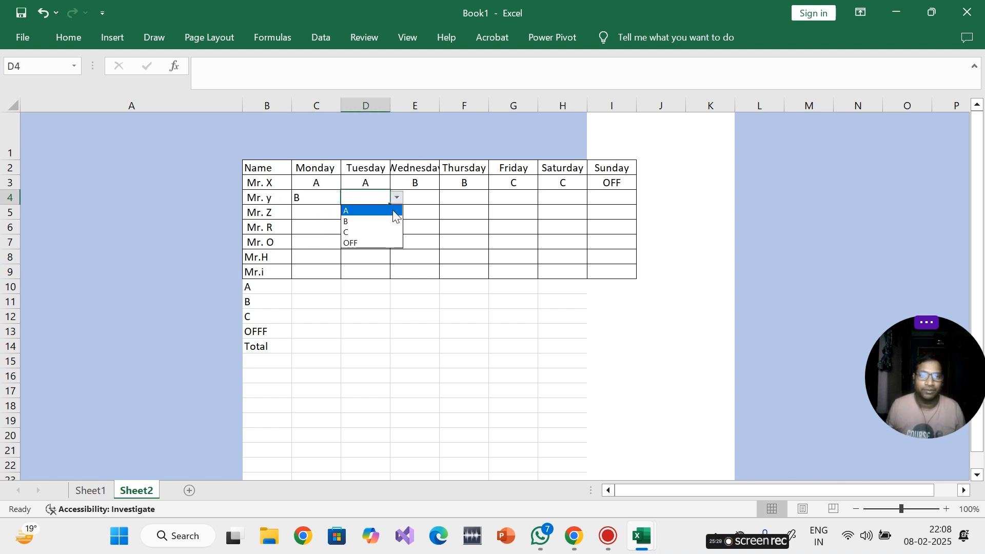
pyautogui.click(370, 221)
pyautogui.press('Tab')
# - Assign shift C to the second employee (row 4) for Wednesday and Thursday
pyautogui.click(446, 198)
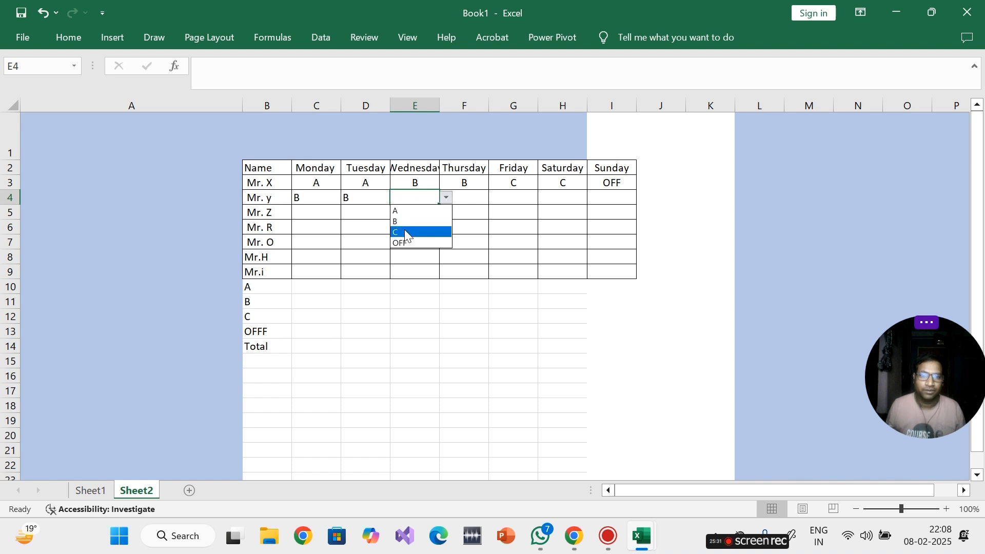
pyautogui.click(403, 220)
pyautogui.click(447, 198)
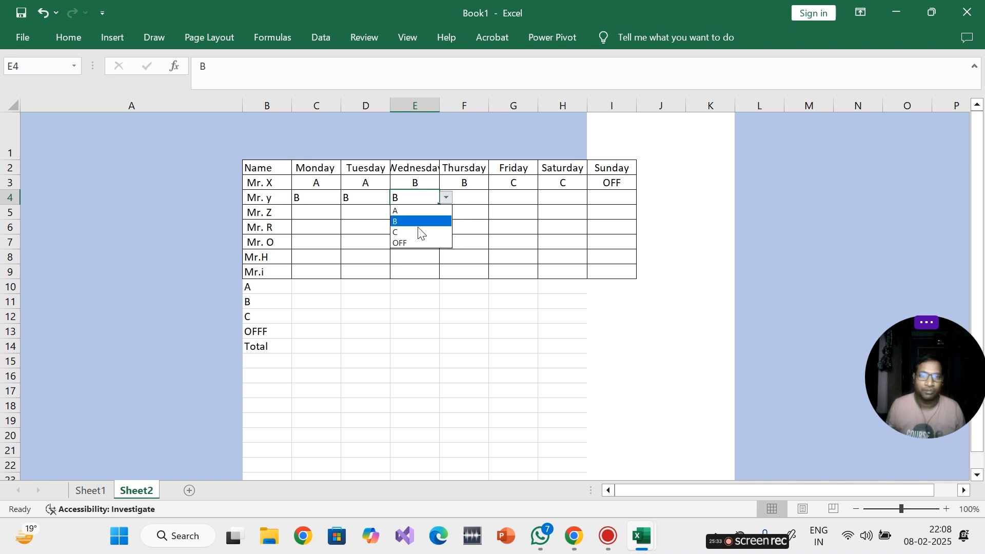
pyautogui.click(417, 231)
pyautogui.click(469, 198)
pyautogui.click(495, 198)
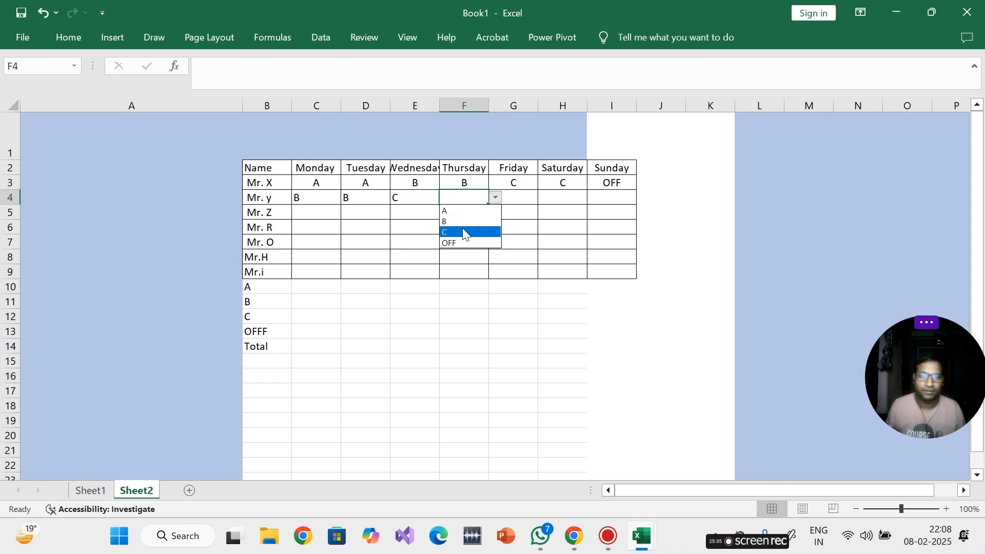
pyautogui.click(464, 229)
pyautogui.click(519, 203)
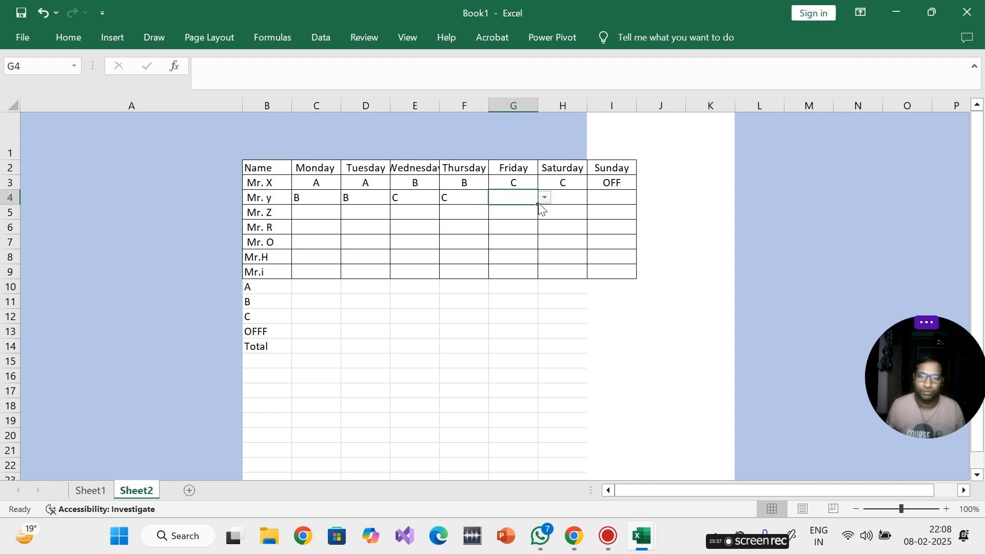
pyautogui.click(545, 198)
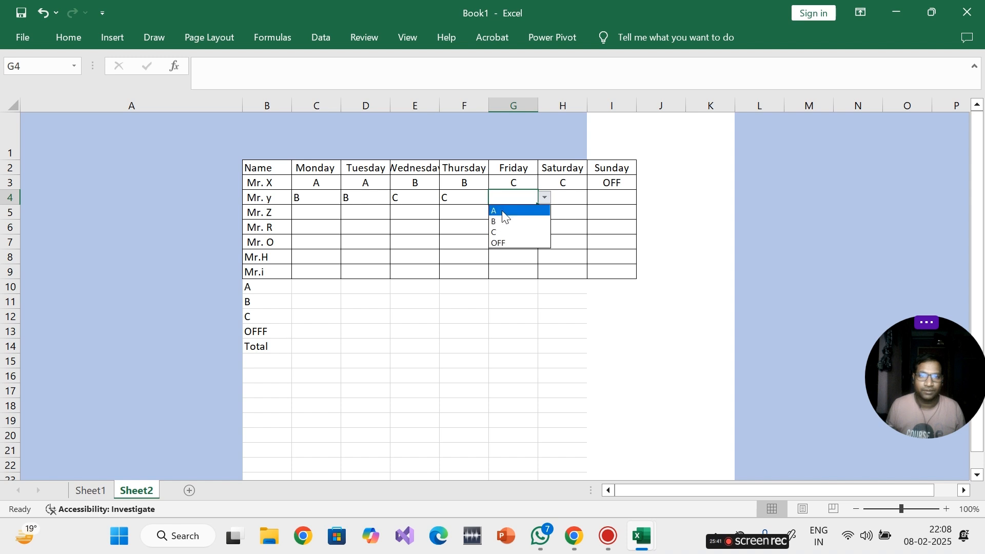
pyautogui.press('Escape')
pyautogui.click(330, 198)
pyautogui.click(398, 203)
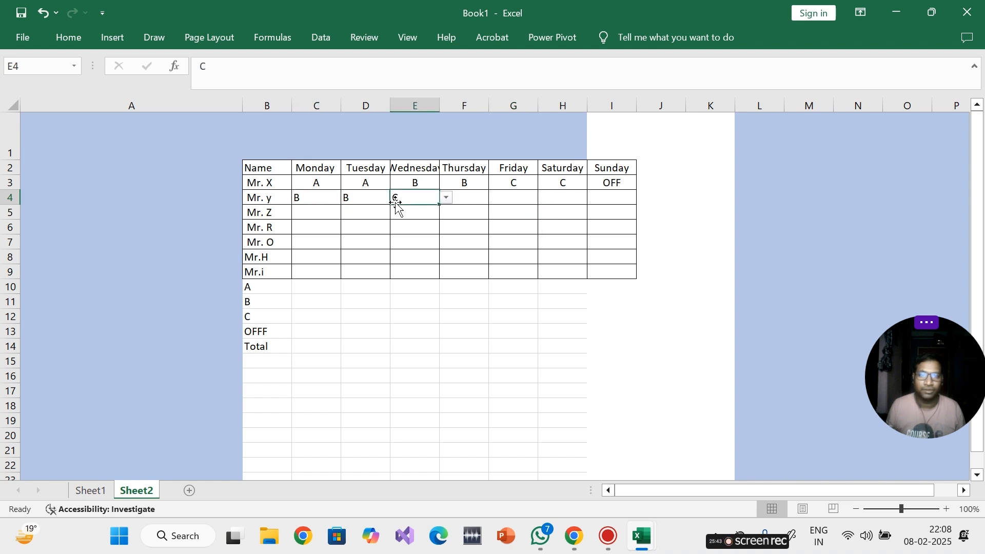
# - Assign shift B to the second employee (row 4) for Friday and Saturday
pyautogui.click(511, 199)
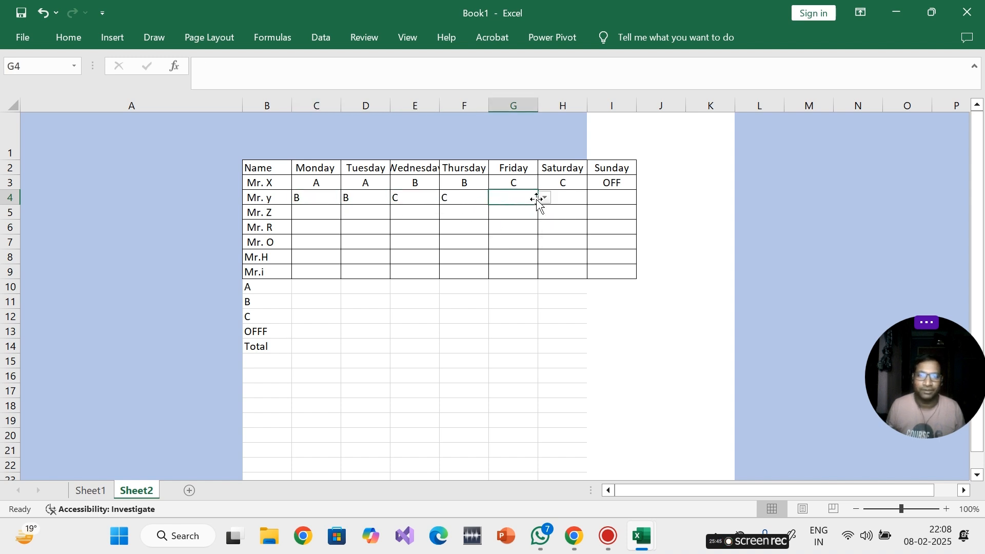
pyautogui.click(546, 199)
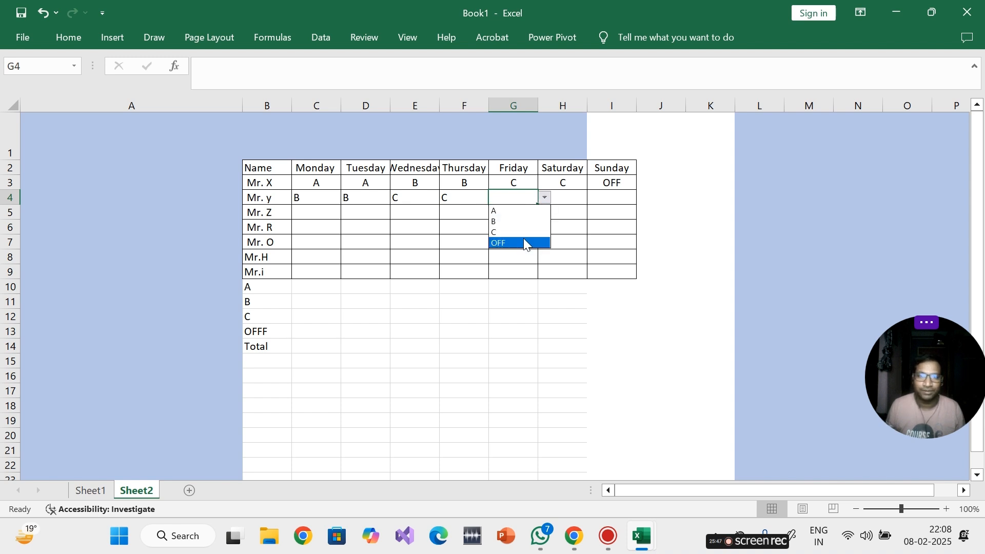
pyautogui.click(511, 221)
pyautogui.click(571, 199)
pyautogui.click(594, 198)
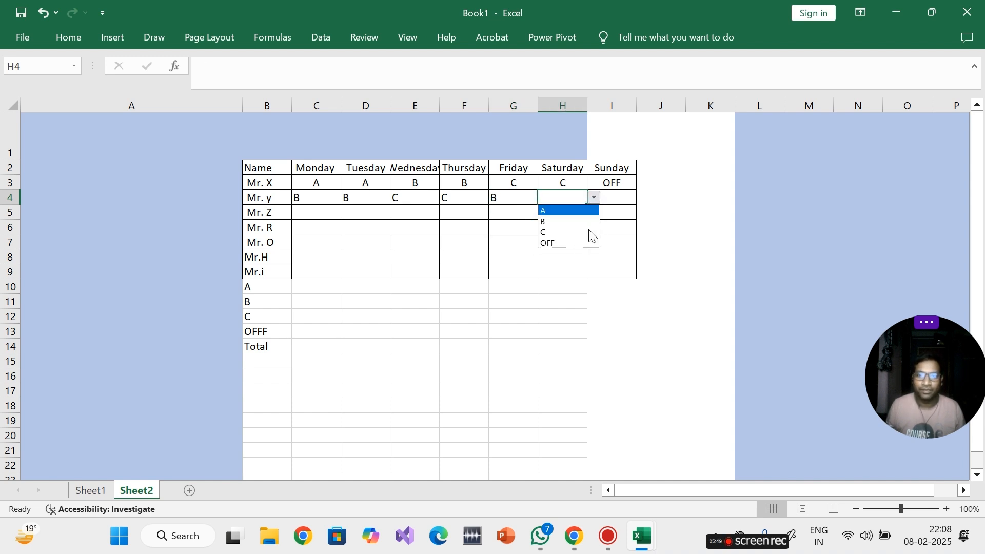
pyautogui.click(560, 222)
# - Change the second employee's Tuesday entry in cell D4 to OFF
pyautogui.click(613, 201)
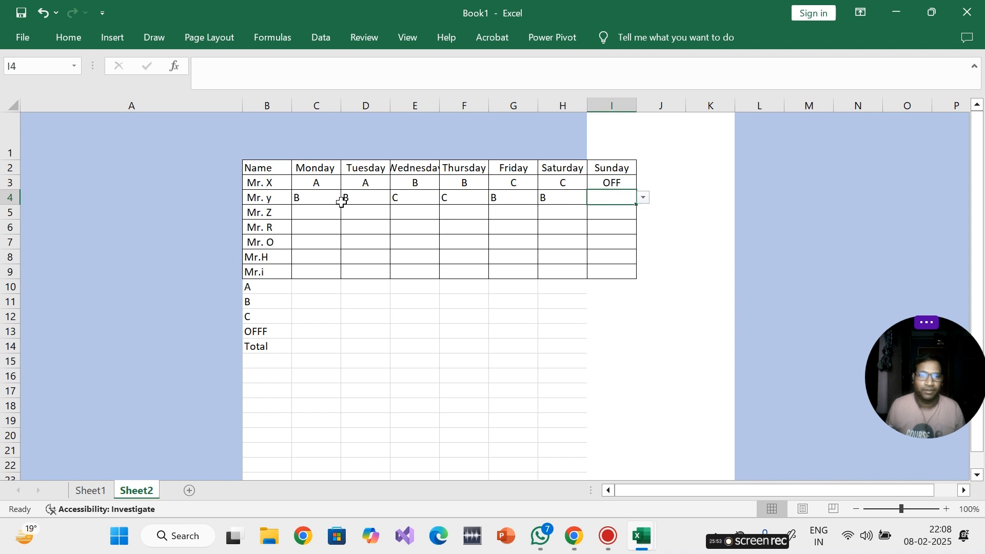
pyautogui.click(445, 199)
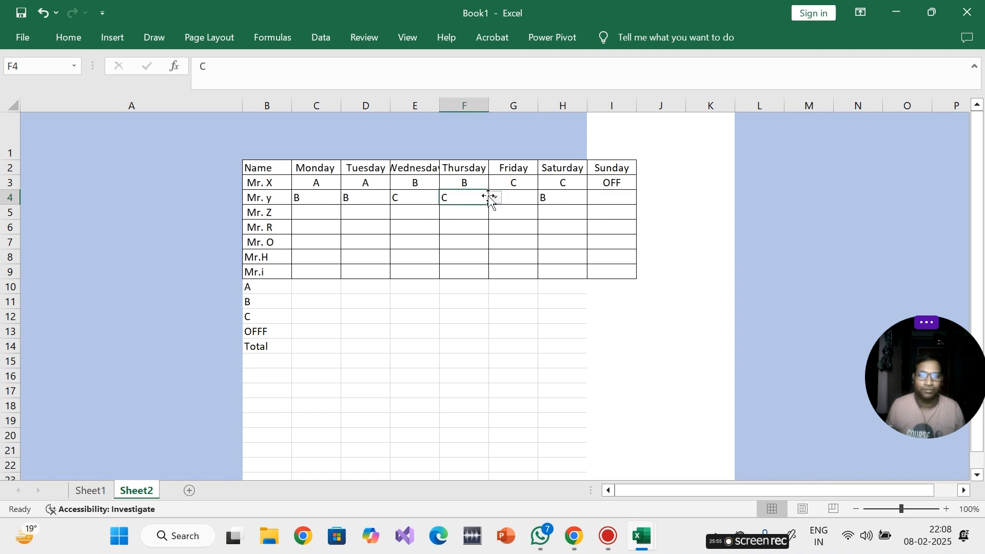
pyautogui.click(359, 200)
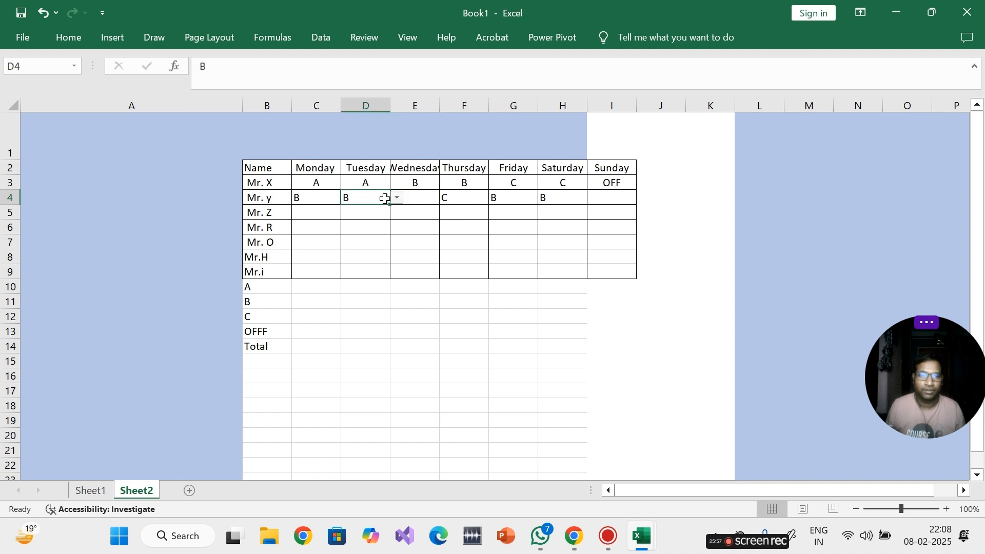
pyautogui.click(396, 198)
pyautogui.click(358, 244)
# - Assign shift A to the second employee for Sunday in cell I4
pyautogui.click(607, 202)
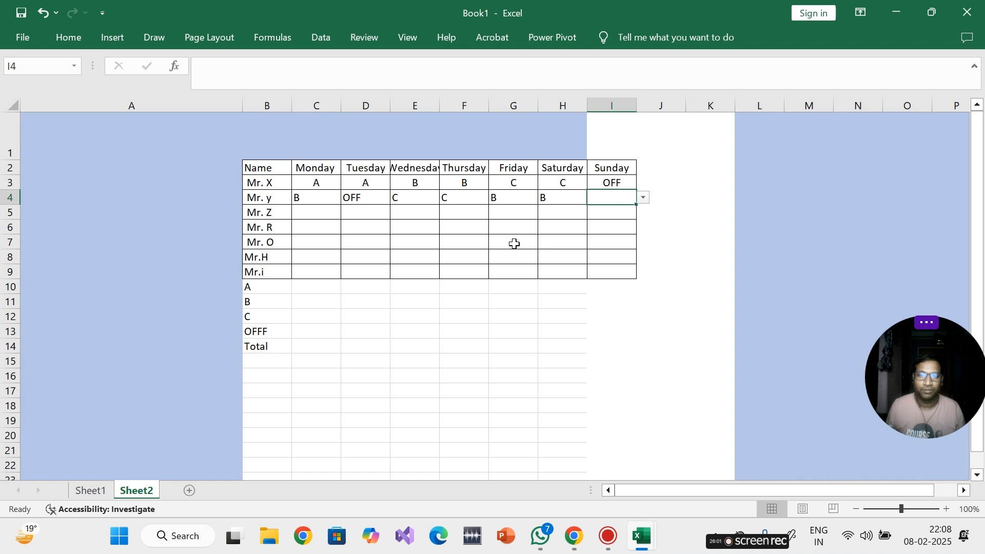
pyautogui.write('a')
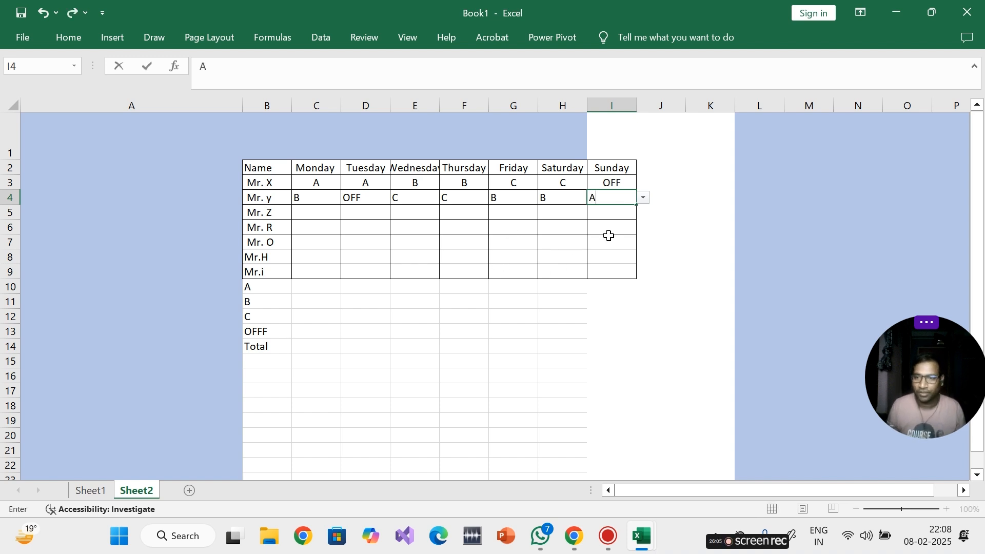
pyautogui.click(361, 376)
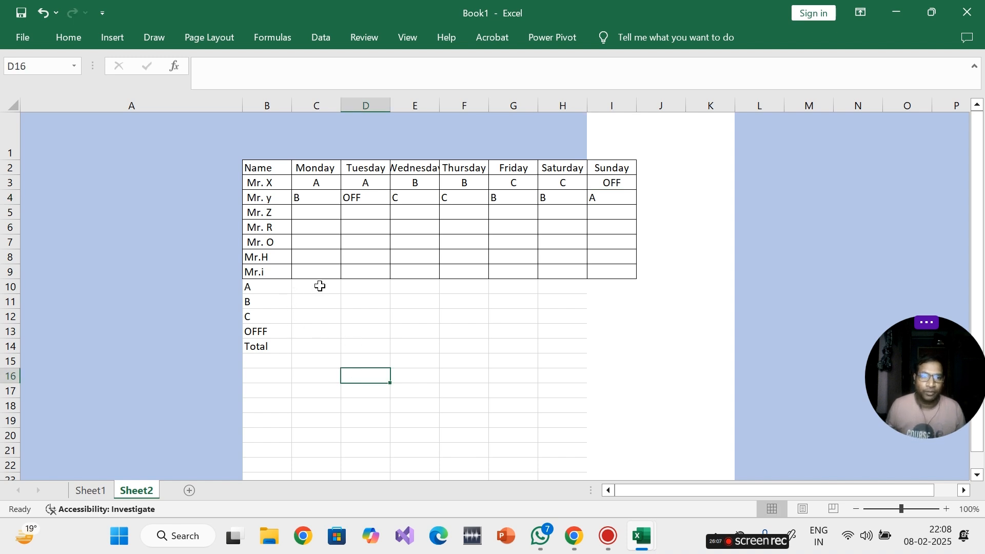
# - Add an Equal To conditional formatting rule to C3:I9 that highlights OFF with Light Red Fill with Dark Red Text
pyautogui.click(306, 372)
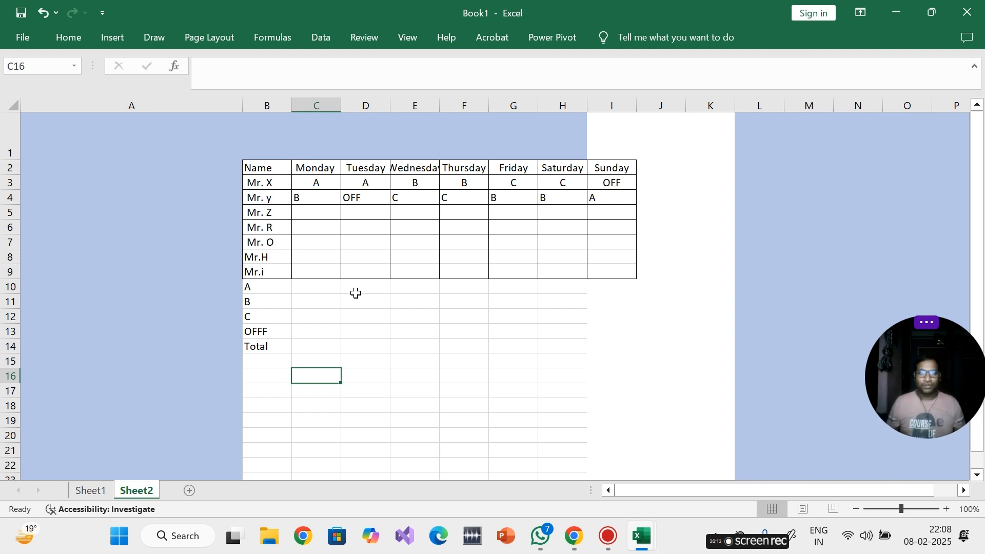
pyautogui.click(321, 288)
pyautogui.moveTo(315, 184); pyautogui.dragTo(604, 278)
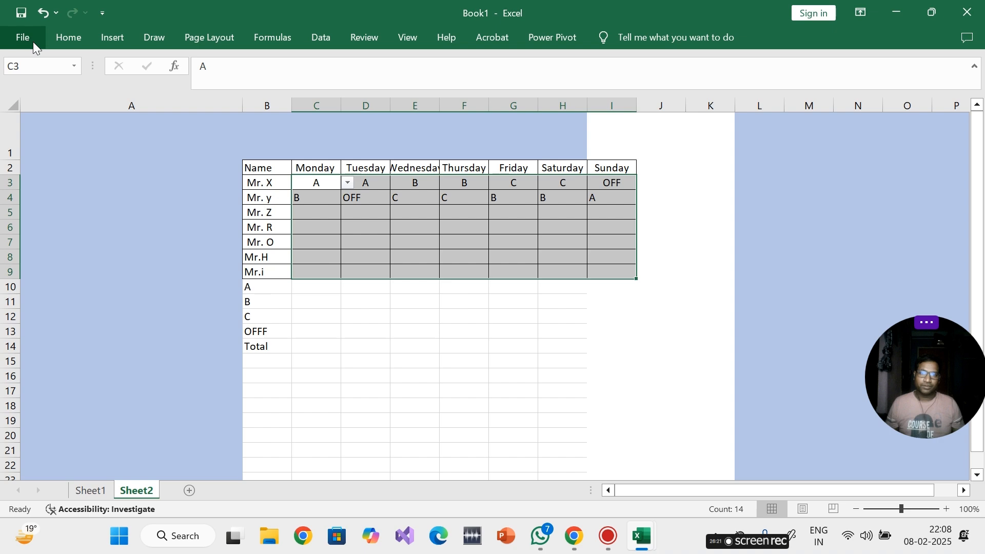
pyautogui.click(947, 509)
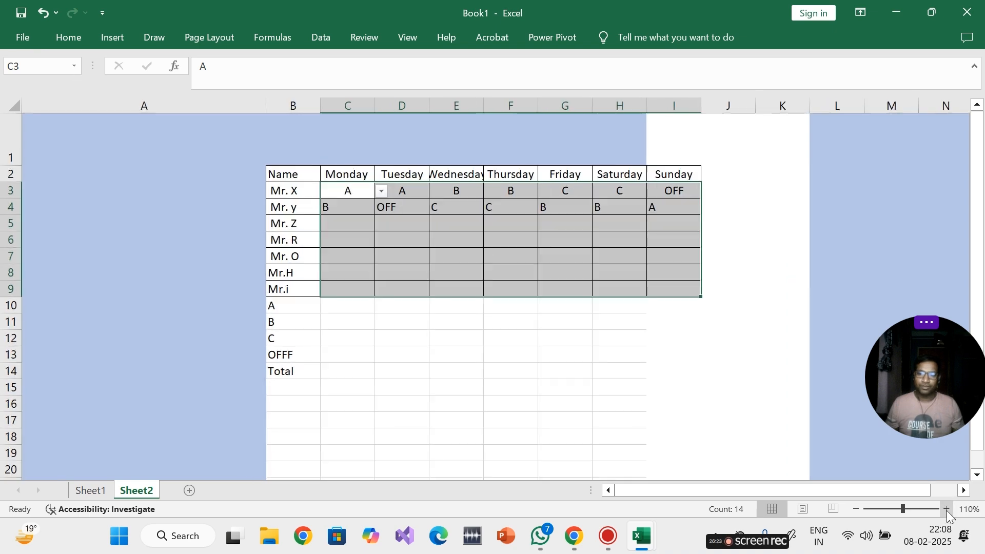
pyautogui.click(946, 509)
pyautogui.click(947, 509)
pyautogui.click(946, 509)
pyautogui.click(947, 509)
pyautogui.click(947, 509)
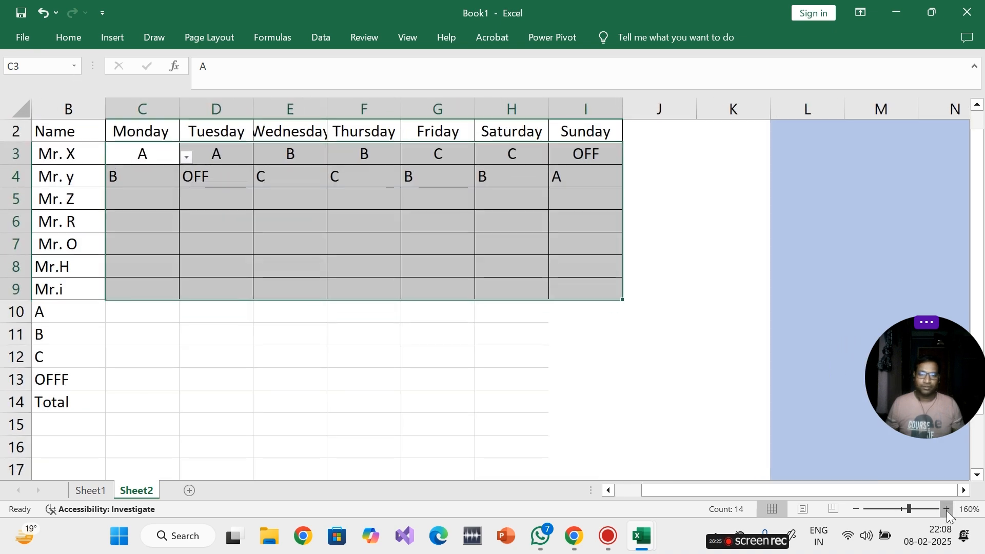
pyautogui.moveTo(772, 491)
pyautogui.mouseDown()
pyautogui.moveTo(690, 497)
pyautogui.moveTo(772, 492)
pyautogui.mouseUp()
pyautogui.click(234, 362)
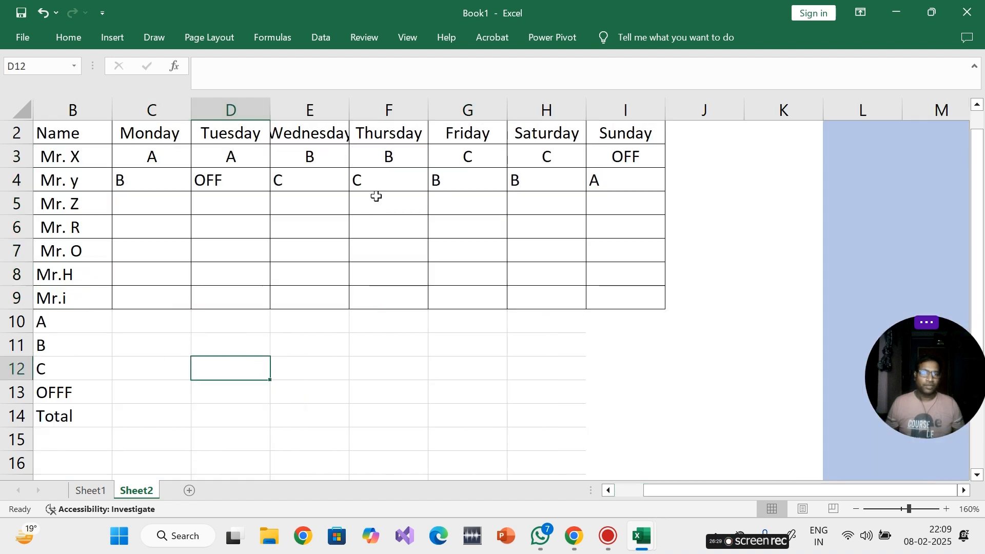
pyautogui.click(180, 159)
pyautogui.moveTo(181, 160); pyautogui.dragTo(615, 300)
pyautogui.click(70, 39)
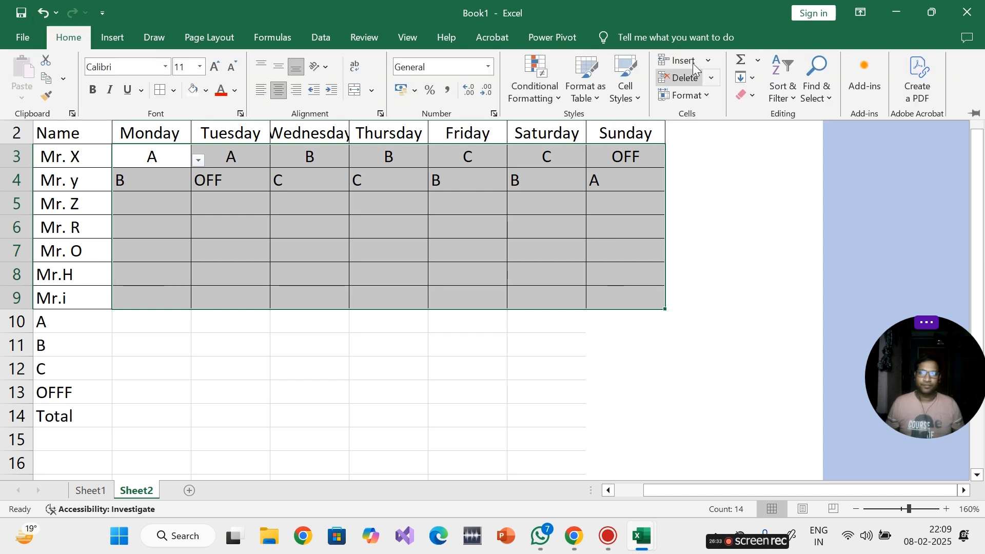
pyautogui.click(527, 103)
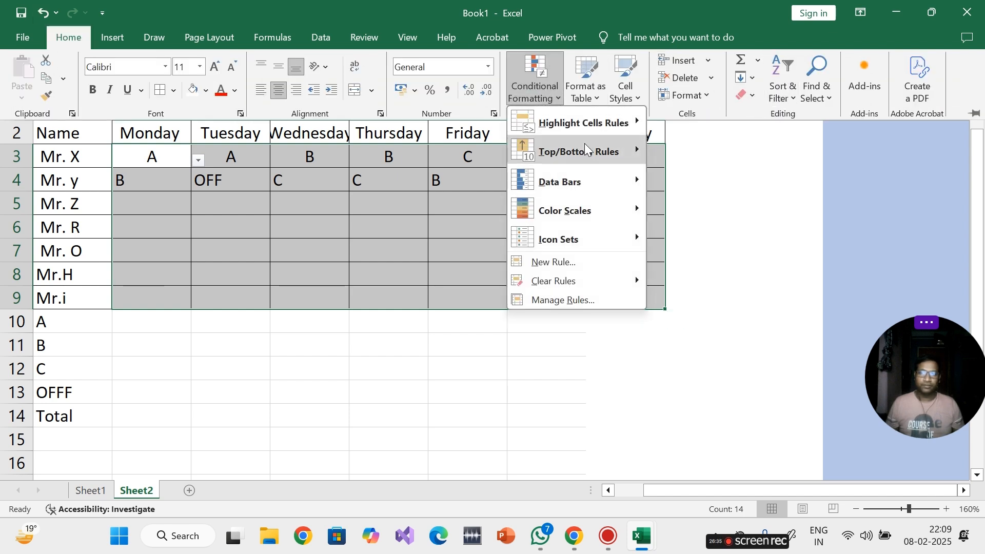
pyautogui.moveTo(585, 123)
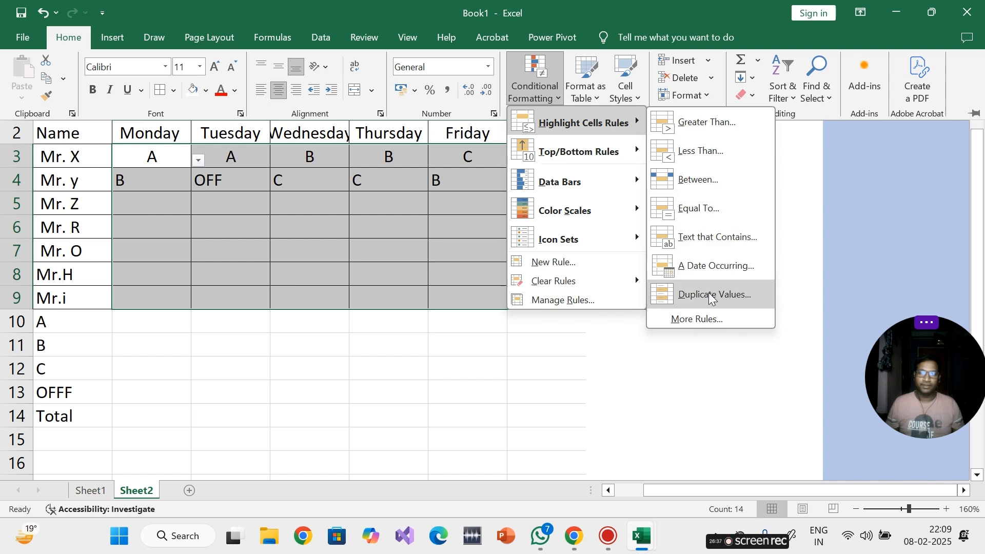
pyautogui.click(707, 216)
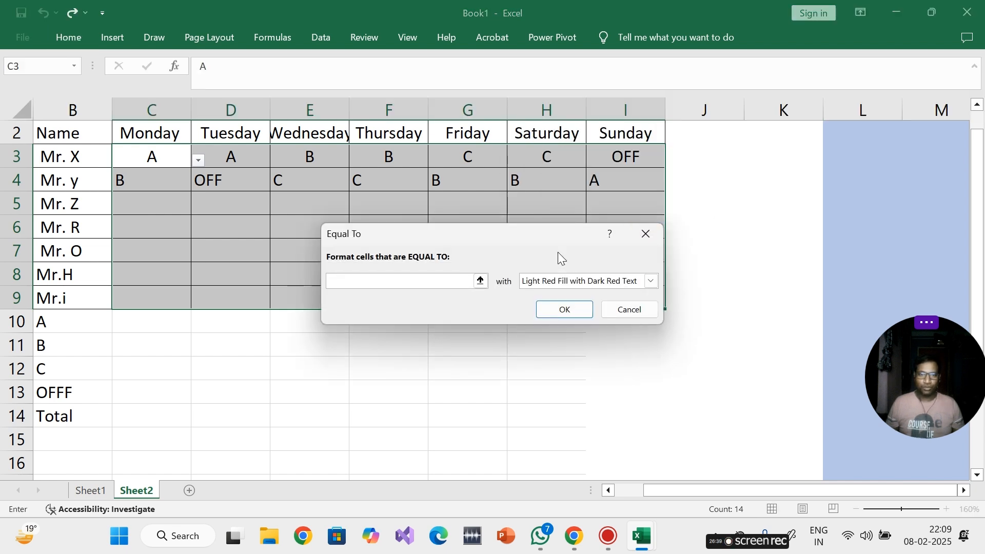
pyautogui.write('OFF')
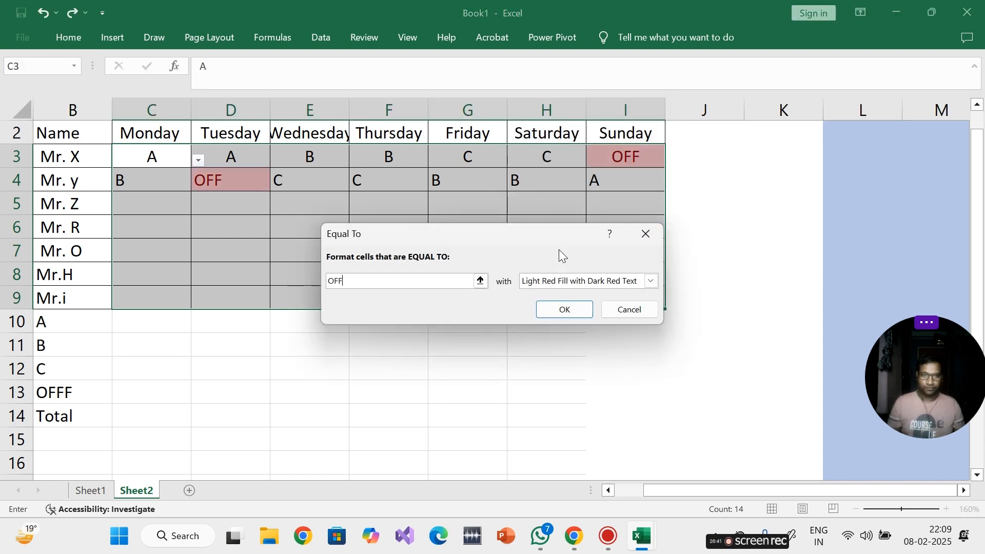
pyautogui.press('Return')
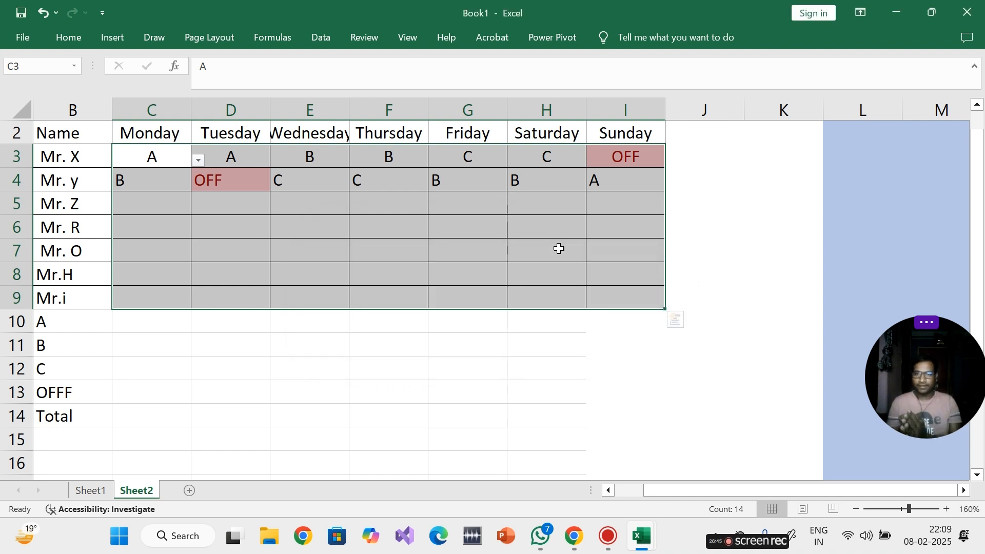
# - Count Monday's A shifts in cell C10 with the formula =COUNTIF(C3:C9,B10)
pyautogui.click(140, 323)
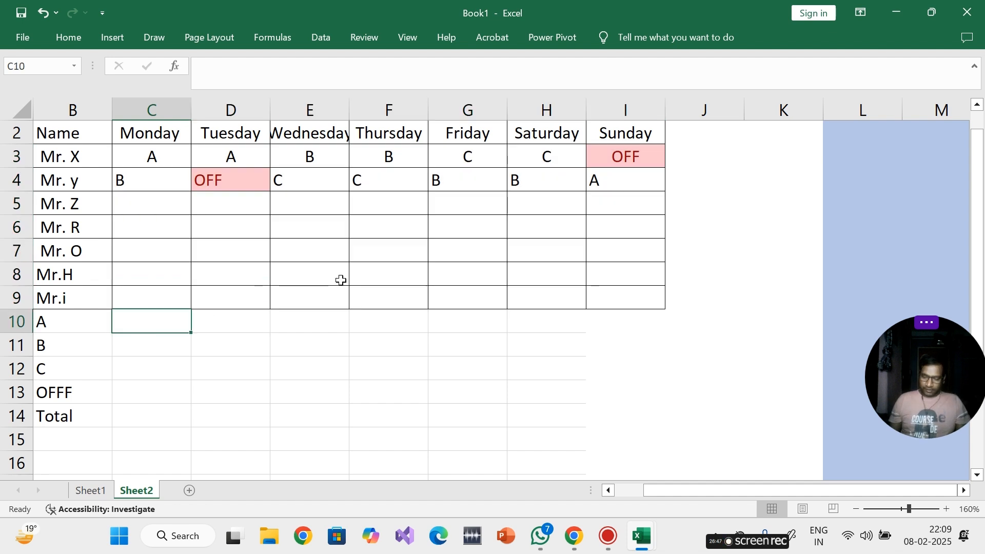
pyautogui.write('=COU7N')
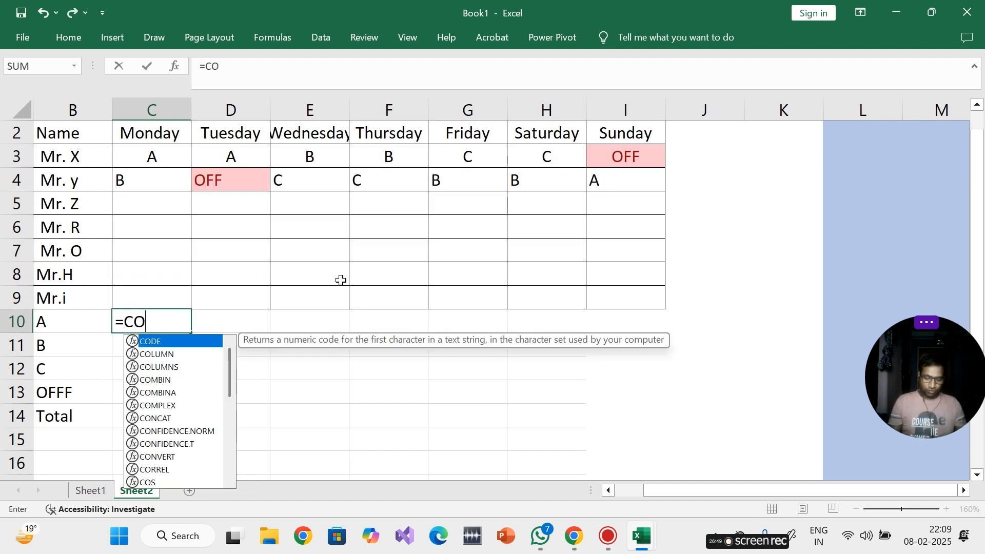
pyautogui.write('IF')
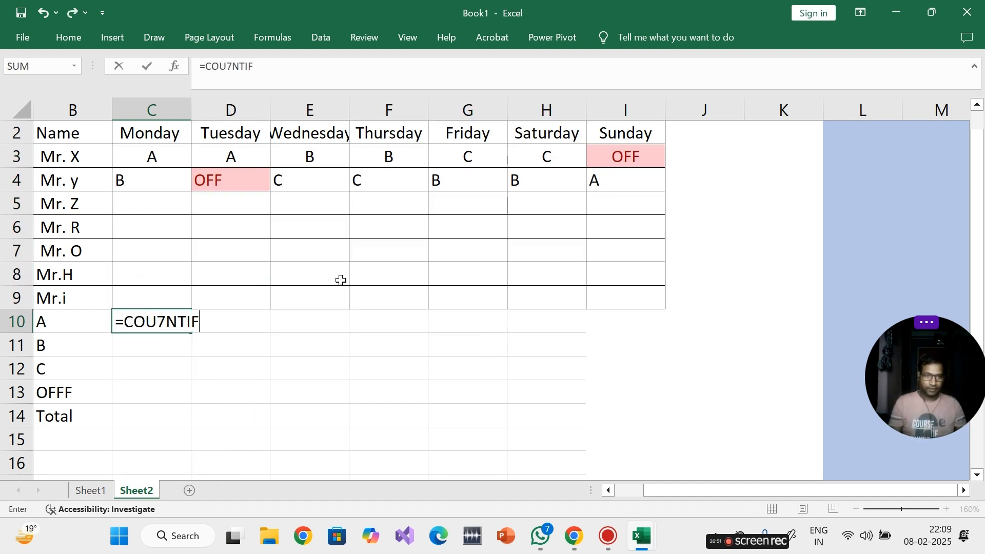
pyautogui.press('BackSpace')
pyautogui.press('BackSpace')
pyautogui.press('BackSpace')
pyautogui.press('BackSpace')
pyautogui.press('BackSpace')
pyautogui.press('BackSpace')
pyautogui.press('BackSpace')
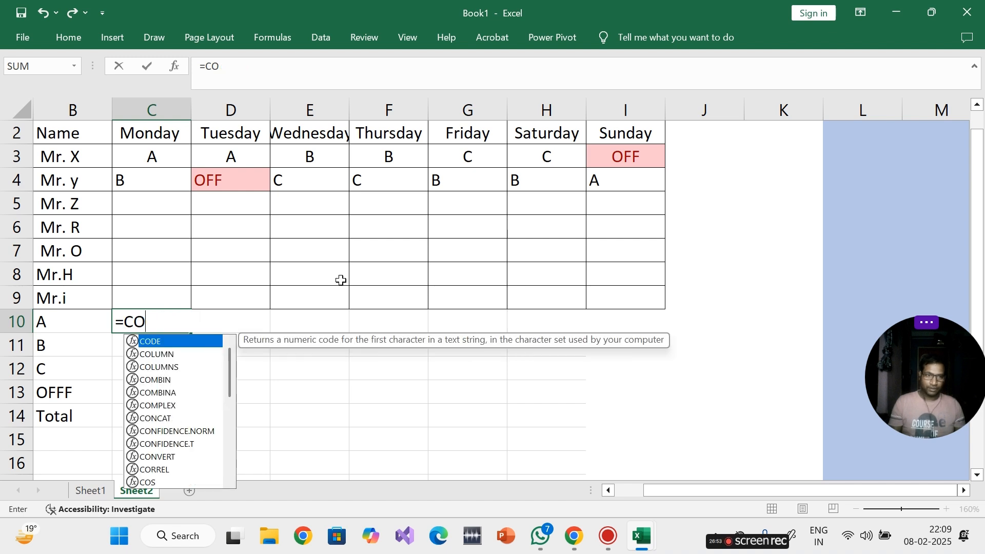
pyautogui.write('P')
pyautogui.press('BackSpace')
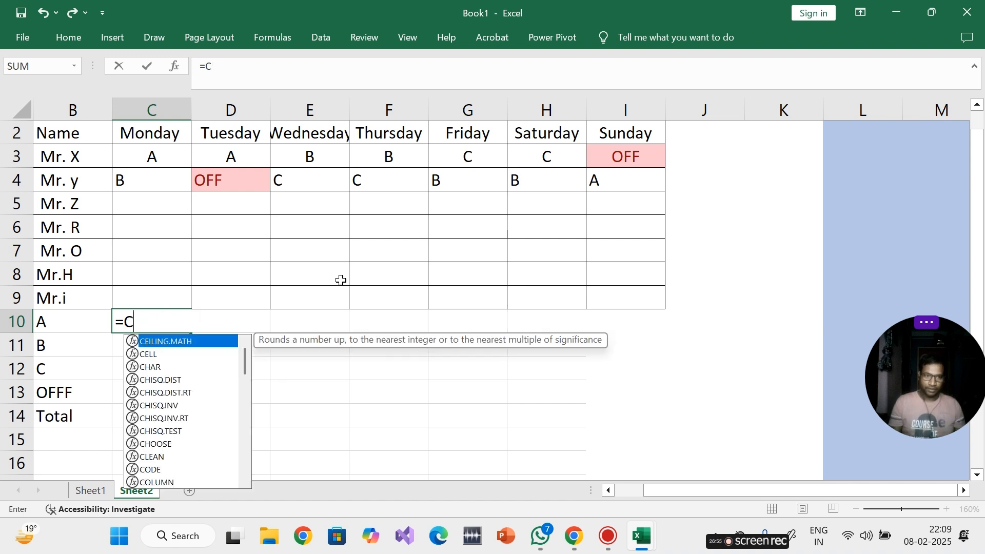
pyautogui.write('O')
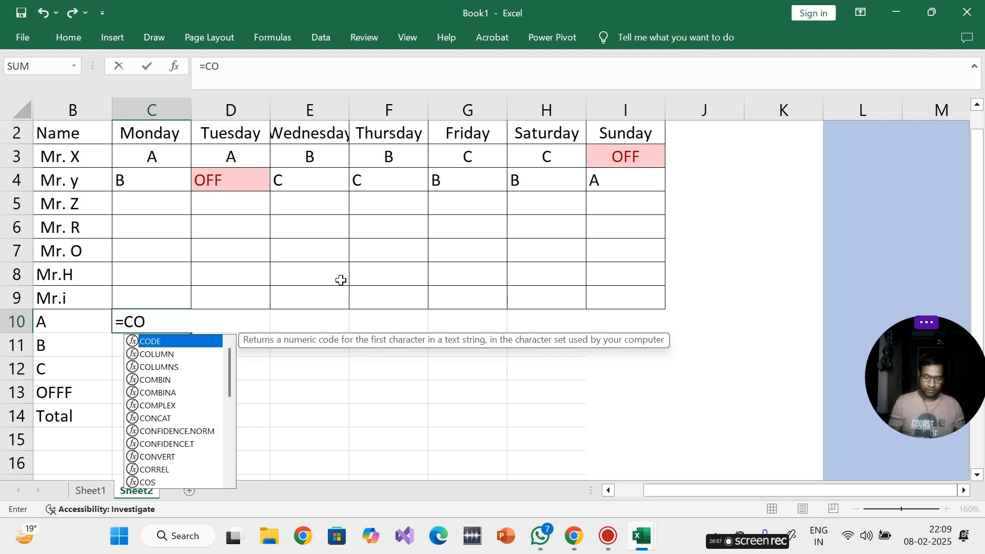
pyautogui.write('UN')
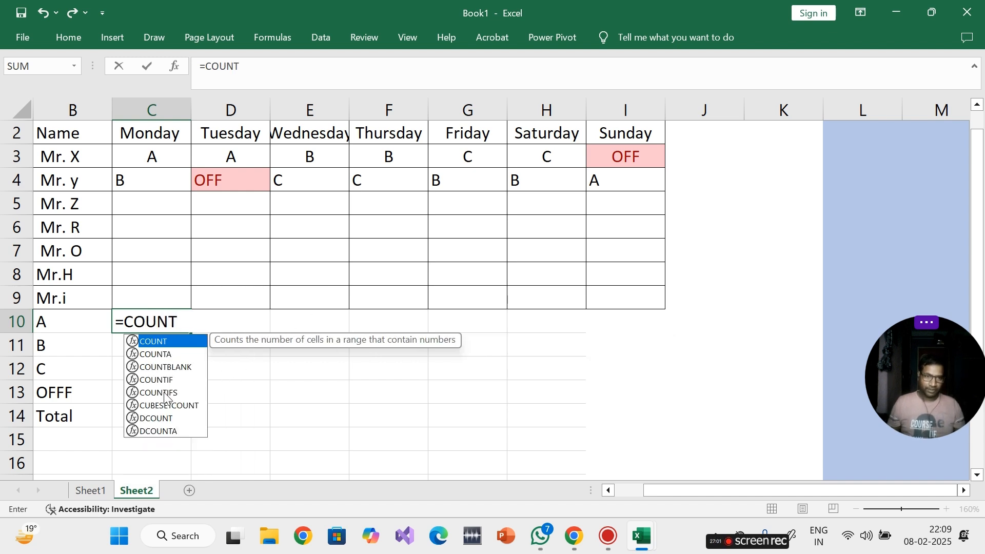
pyautogui.write('T')
pyautogui.doubleClick(158, 380)
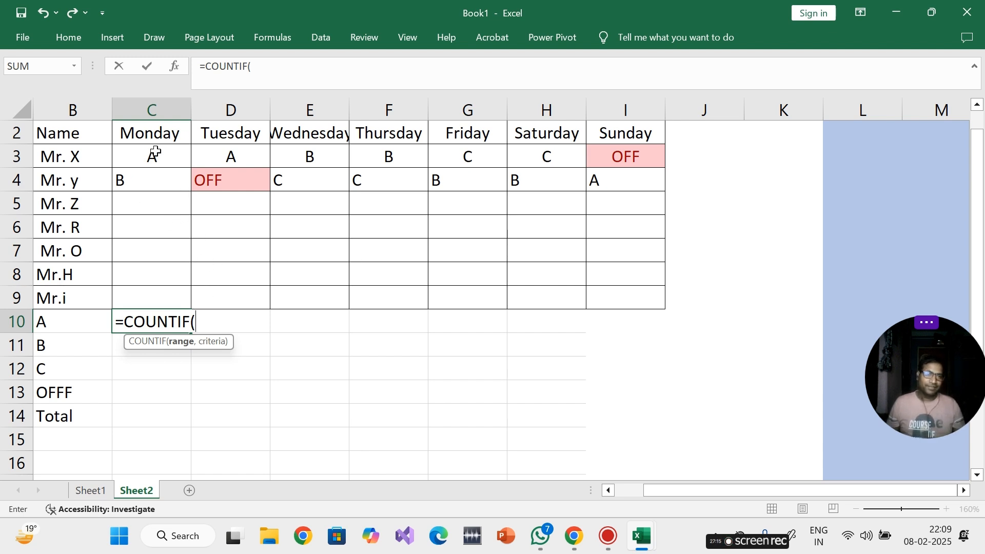
pyautogui.moveTo(153, 157); pyautogui.dragTo(154, 296)
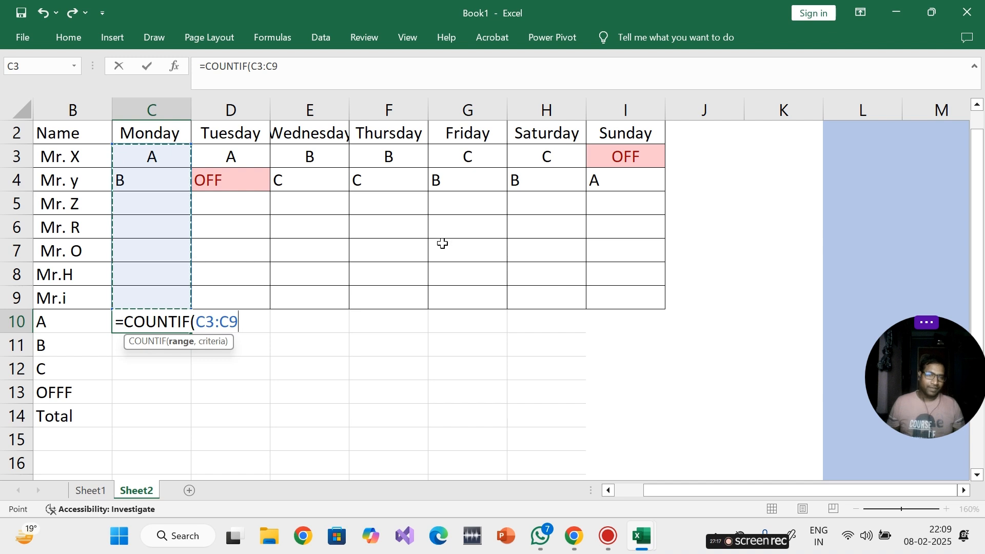
pyautogui.write(',')
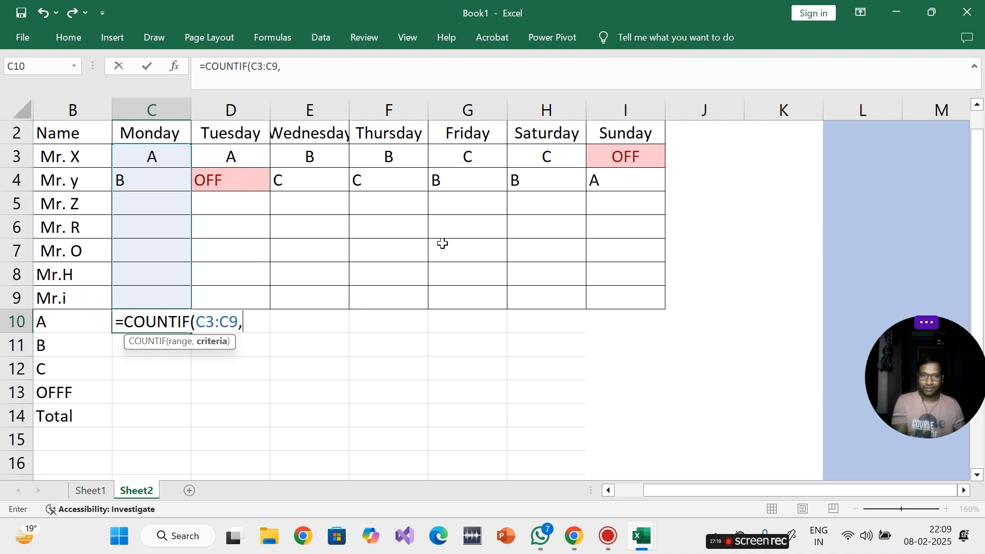
pyautogui.click(56, 326)
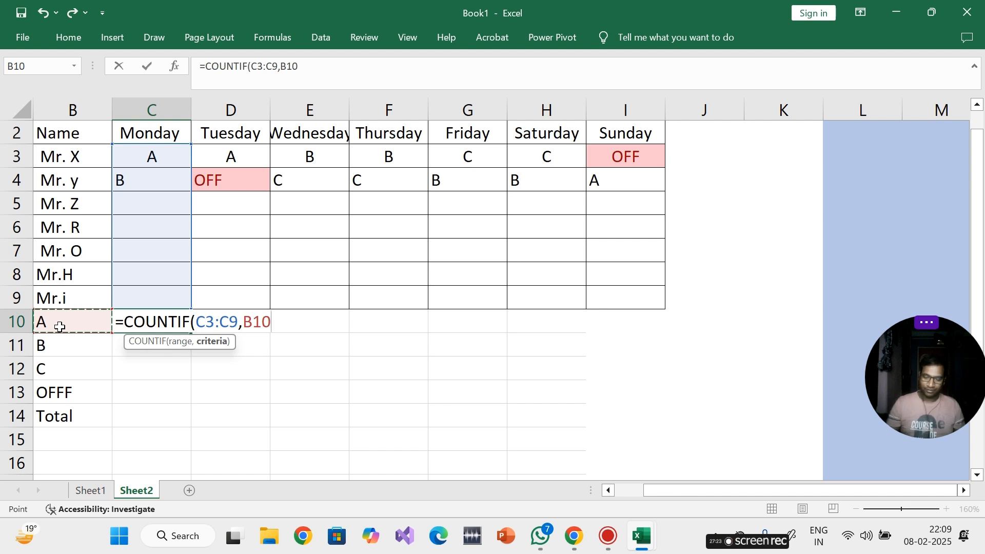
pyautogui.write(')')
pyautogui.press('Return')
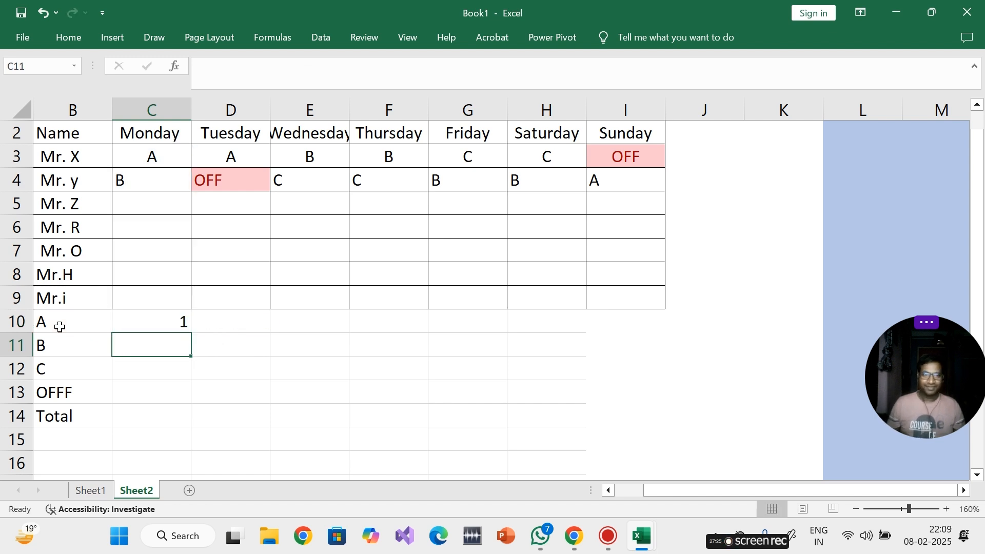
# - Examine the COUNTIF formula stored in cell C10
pyautogui.click(141, 315)
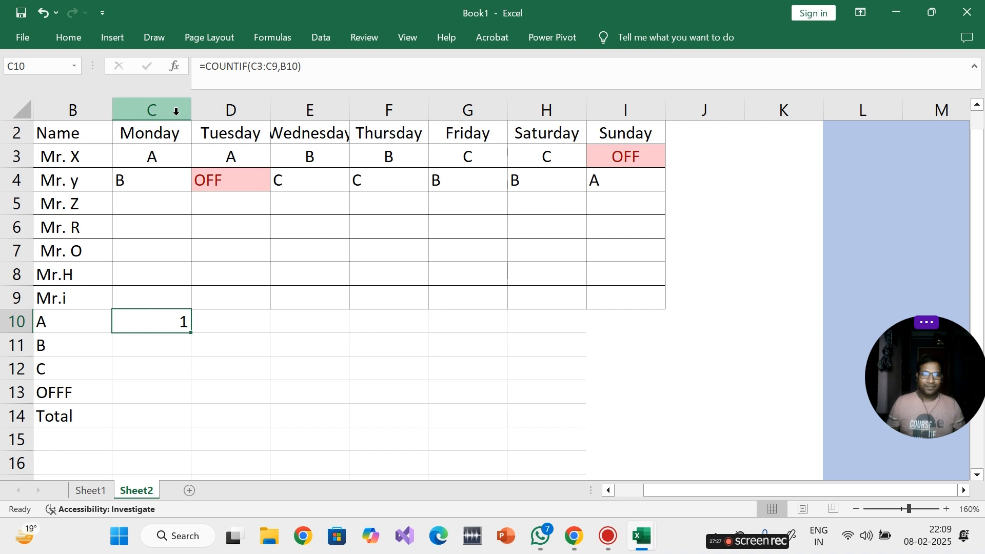
pyautogui.moveTo(303, 66); pyautogui.dragTo(203, 70)
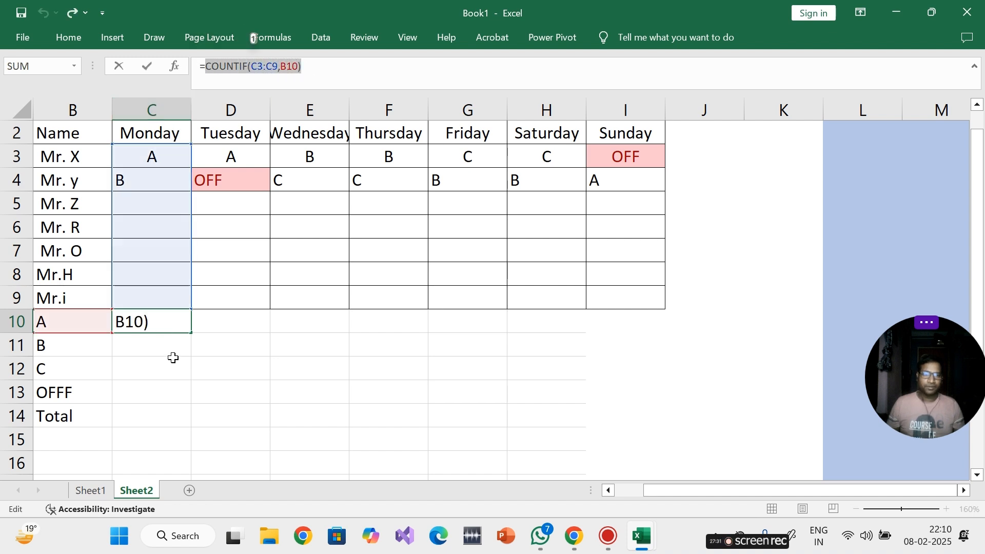
pyautogui.press('Escape')
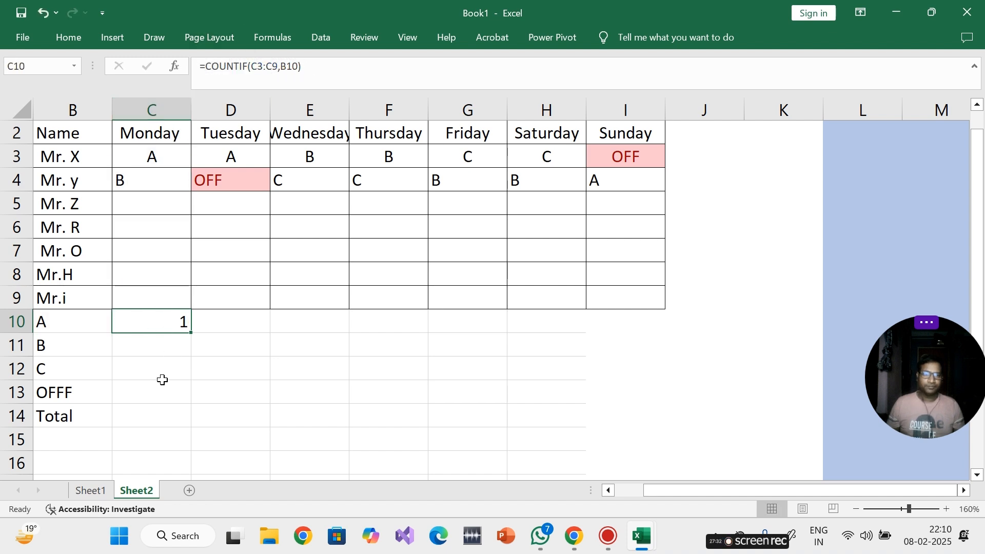
# - Make the counted range absolute in C10 so the formula reads =COUNTIF($C$3:$C$9,B10)
pyautogui.click(277, 63)
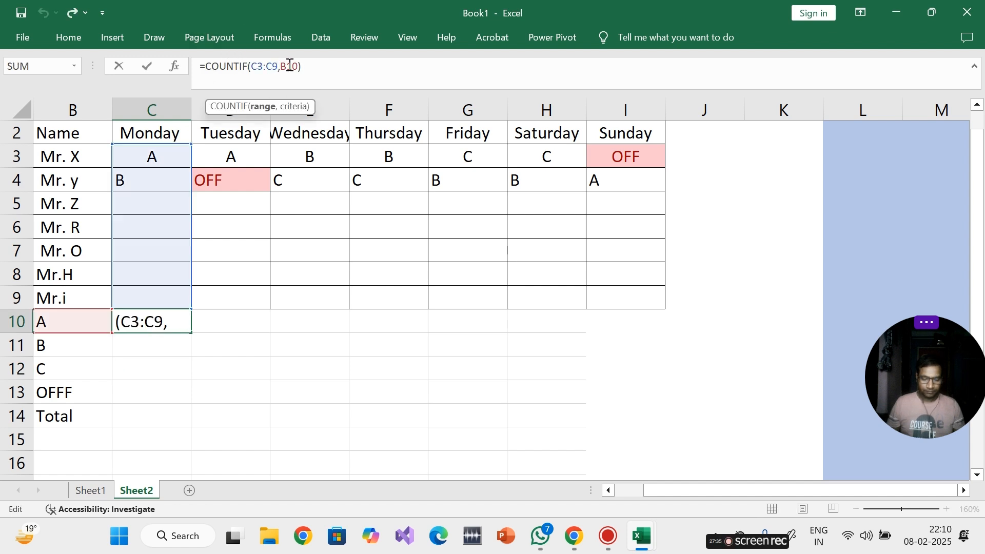
pyautogui.press('F4')
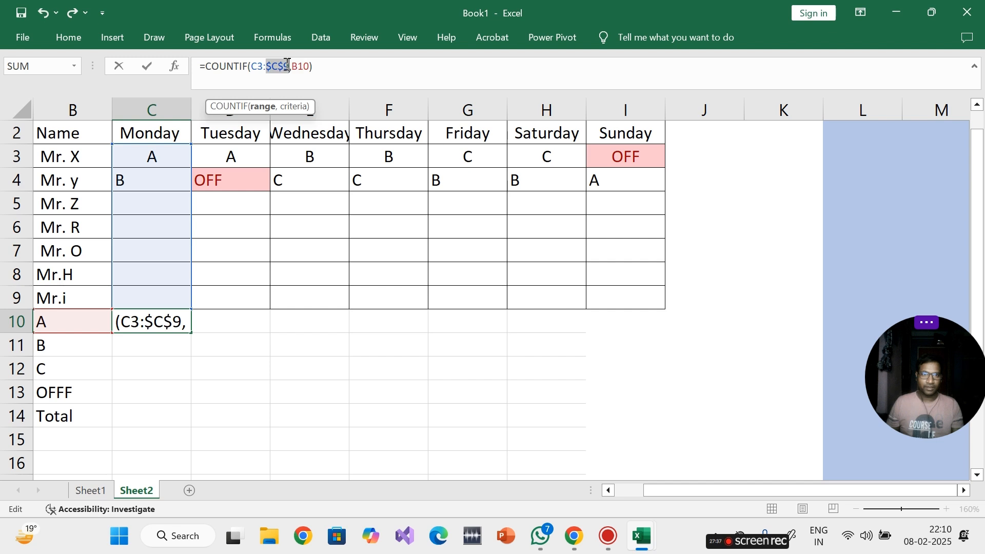
pyautogui.click(264, 68)
pyautogui.press('F4')
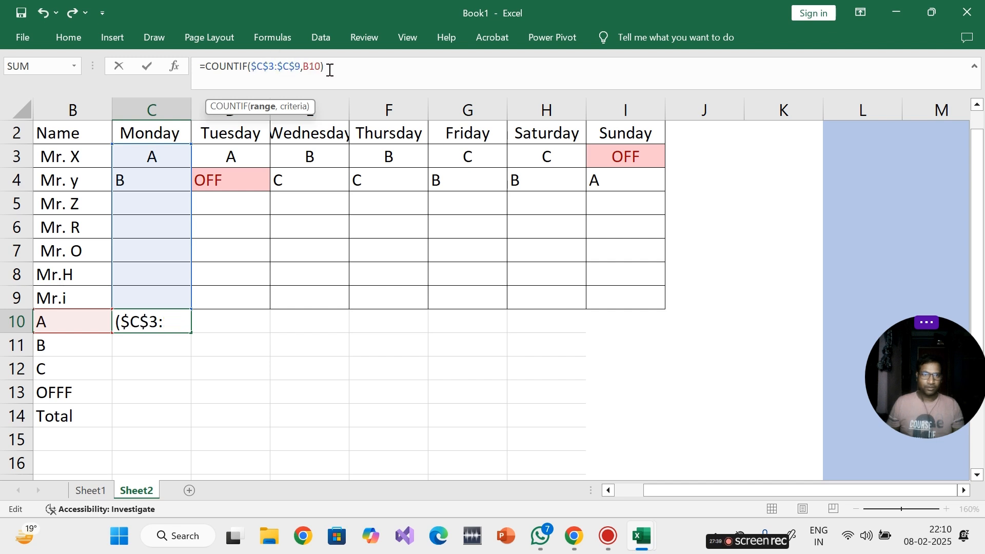
pyautogui.click(331, 70)
pyautogui.press('Return')
# - Fill the COUNTIF formula from C10 down through C13 and apply Comma Style to C10:C14
pyautogui.click(169, 323)
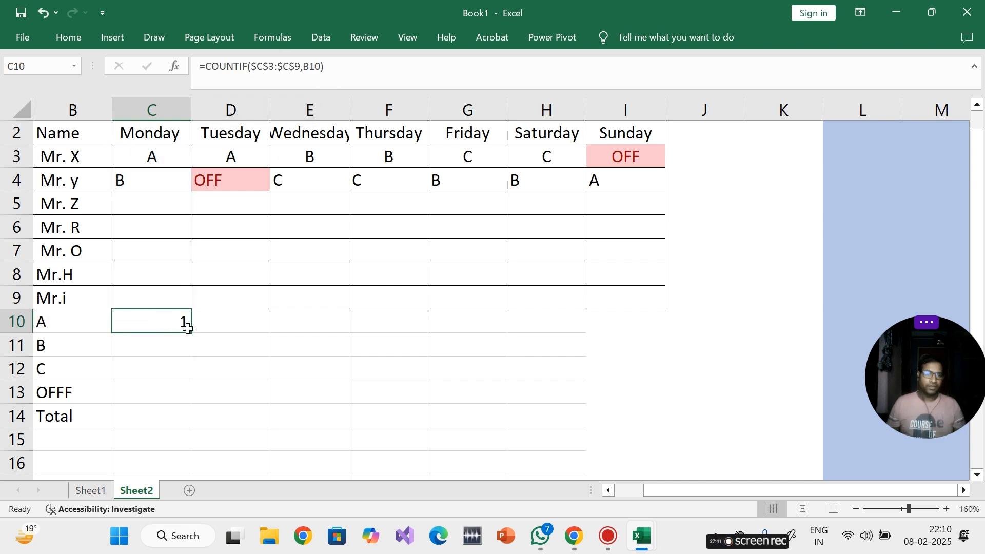
pyautogui.moveTo(192, 335); pyautogui.dragTo(181, 409)
pyautogui.click(149, 434)
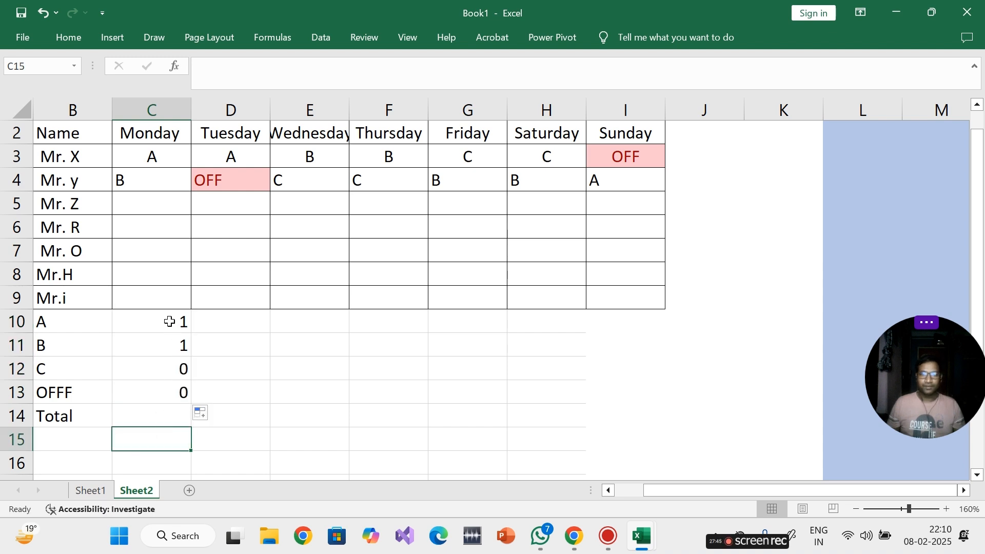
pyautogui.moveTo(171, 321); pyautogui.dragTo(165, 417)
pyautogui.click(69, 37)
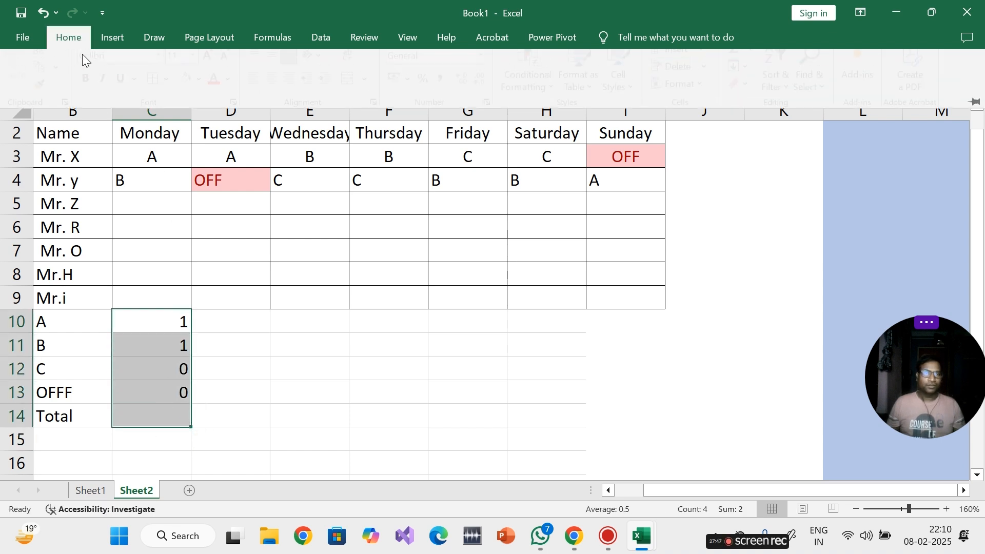
pyautogui.click(449, 90)
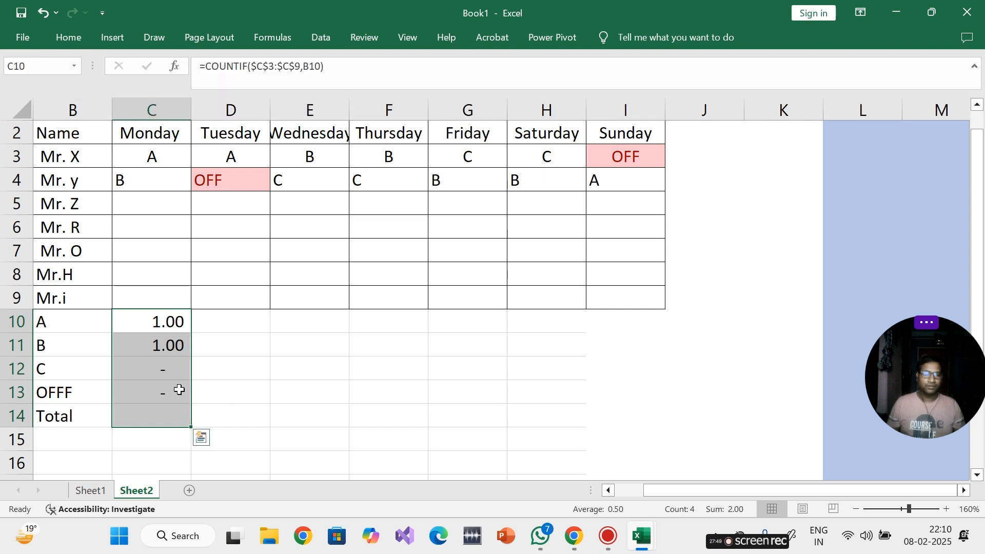
# - Total Monday's shift counts in cell C14 with the formula =SUM(C10:C13)
pyautogui.click(146, 413)
pyautogui.write('=')
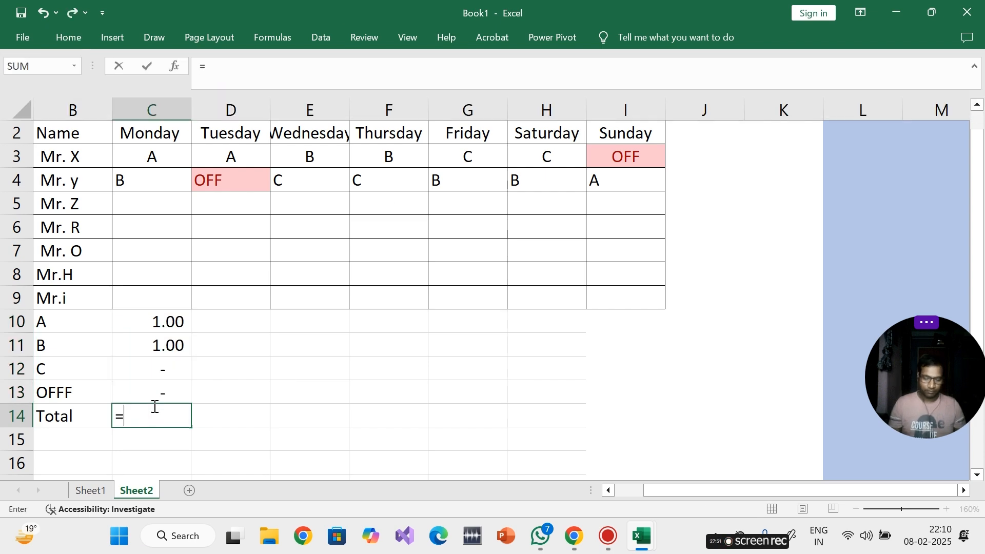
pyautogui.write('SUM(')
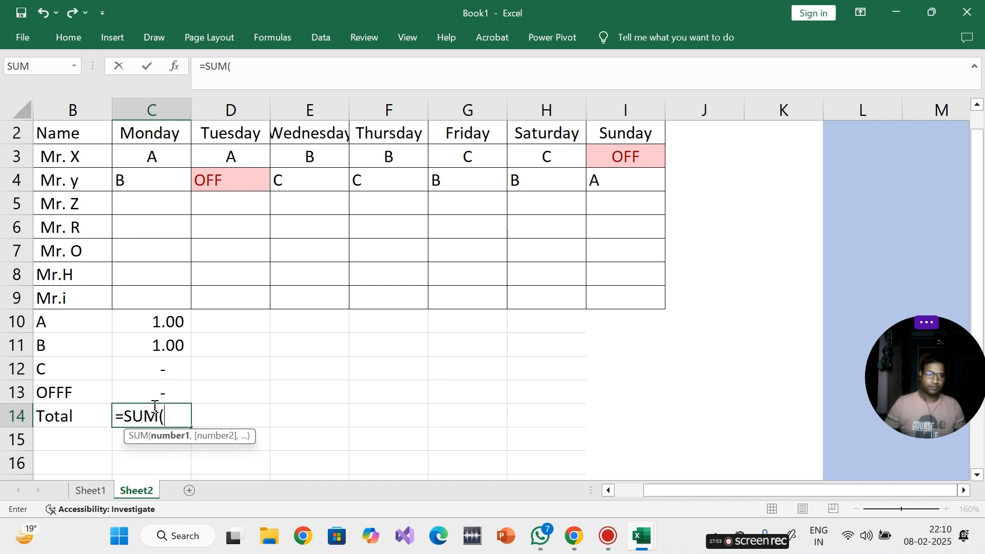
pyautogui.moveTo(171, 327); pyautogui.dragTo(165, 398)
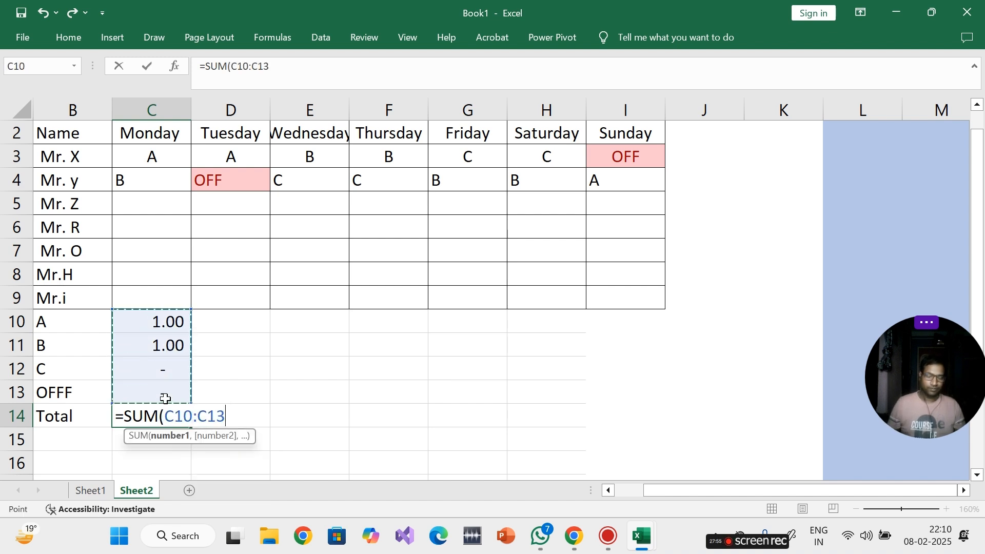
pyautogui.write(')')
pyautogui.press('Return')
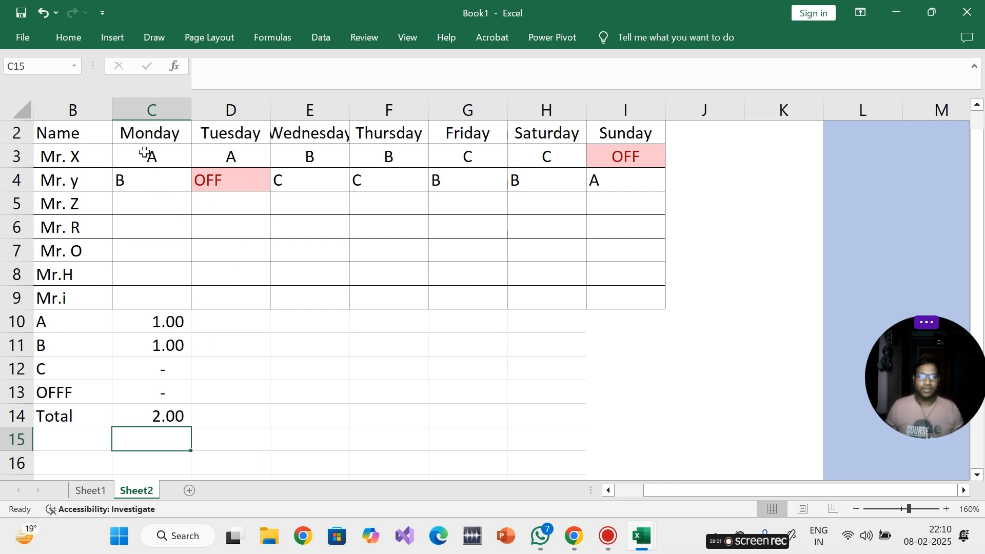
# - Enter the shift headings A in J2 and B in K2, beside the Sunday column
pyautogui.moveTo(142, 156); pyautogui.dragTo(544, 155)
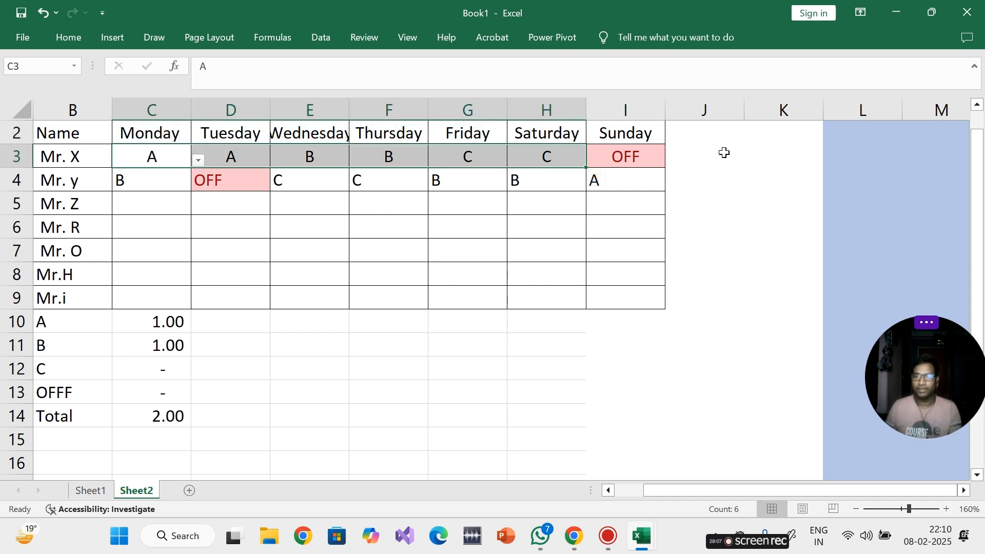
pyautogui.click(718, 136)
pyautogui.write('A')
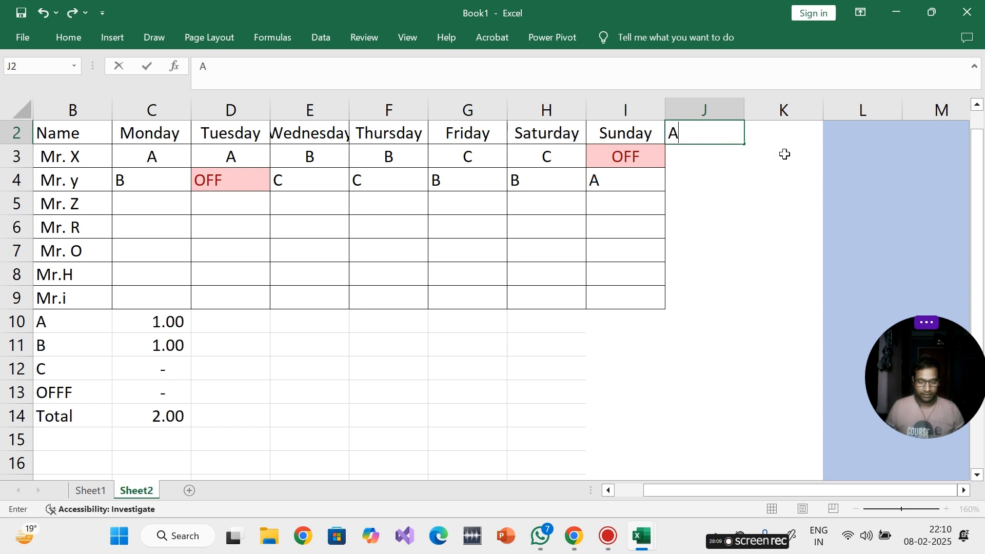
pyautogui.click(769, 137)
pyautogui.write('B')
pyautogui.press('Return')
pyautogui.press('Return')
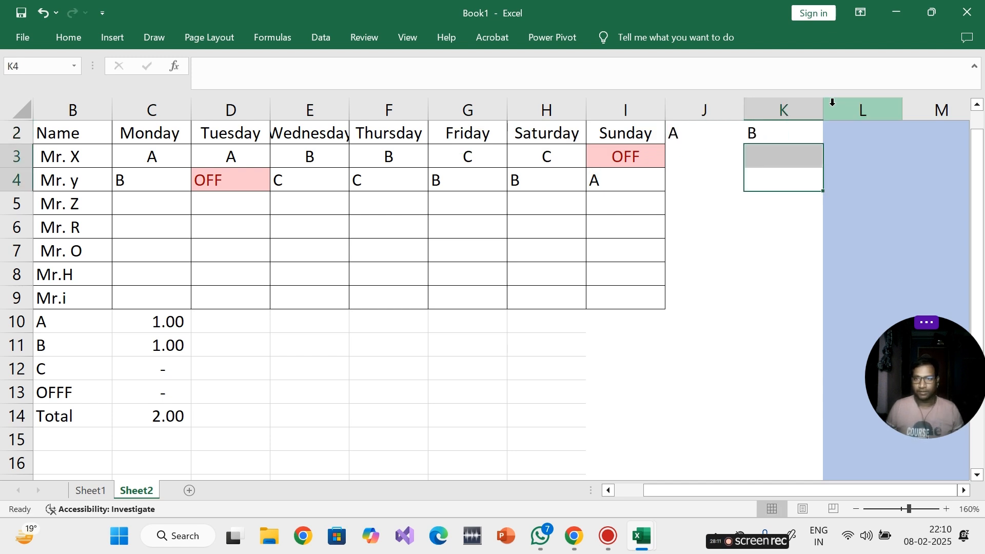
# - Insert a new column before the B heading in column K and enter the heading C in K2
pyautogui.click(811, 109)
pyautogui.rightClick(812, 114)
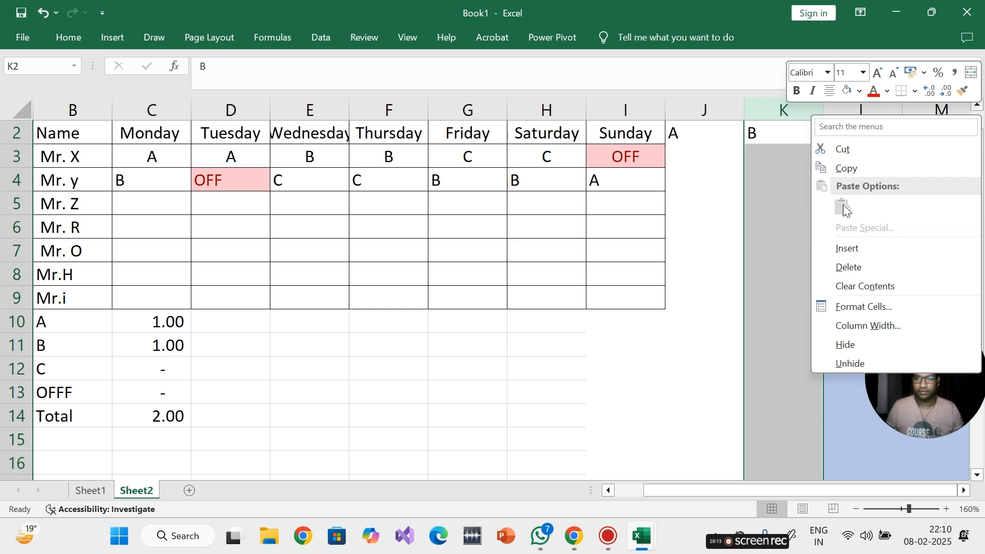
pyautogui.click(847, 249)
pyautogui.click(728, 227)
pyautogui.click(785, 137)
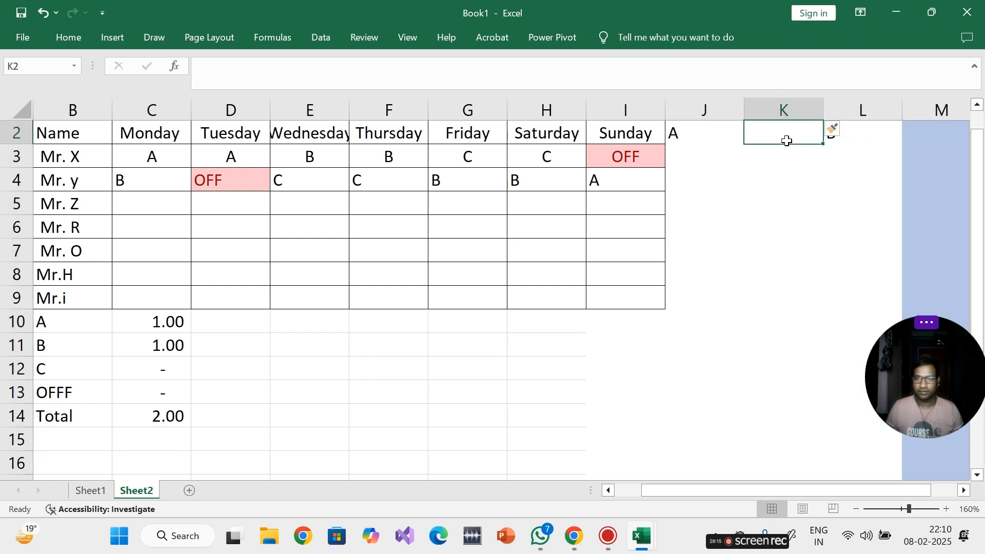
pyautogui.write('C')
pyautogui.click(763, 209)
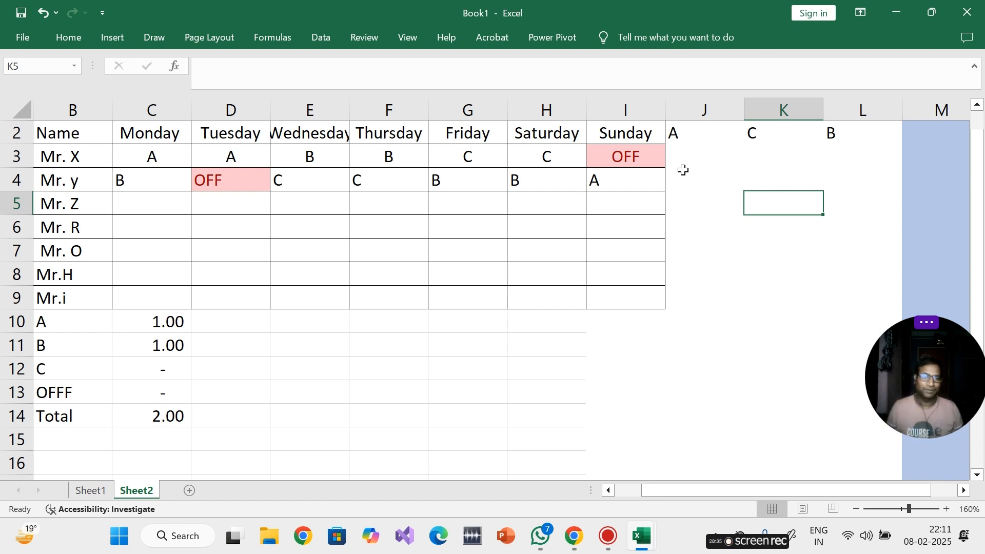
# - Clear the second employee's shifts for the whole week in C4:I4
pyautogui.click(163, 366)
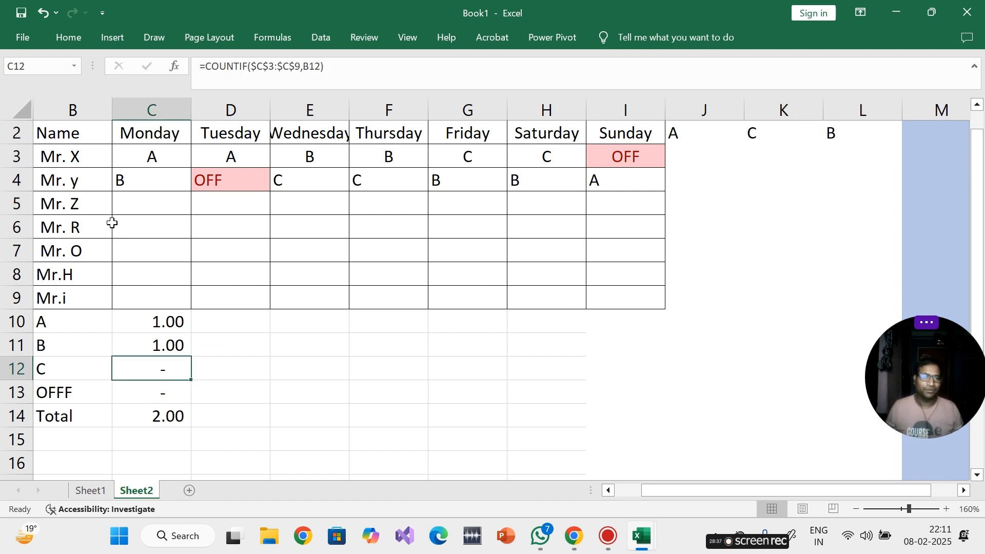
pyautogui.click(136, 206)
pyautogui.click(137, 234)
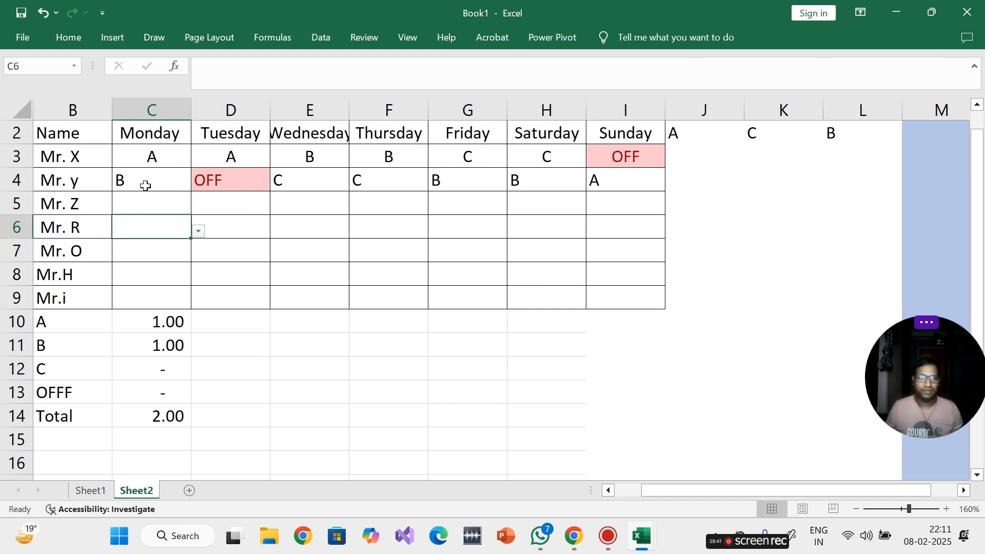
pyautogui.moveTo(145, 186); pyautogui.dragTo(611, 180)
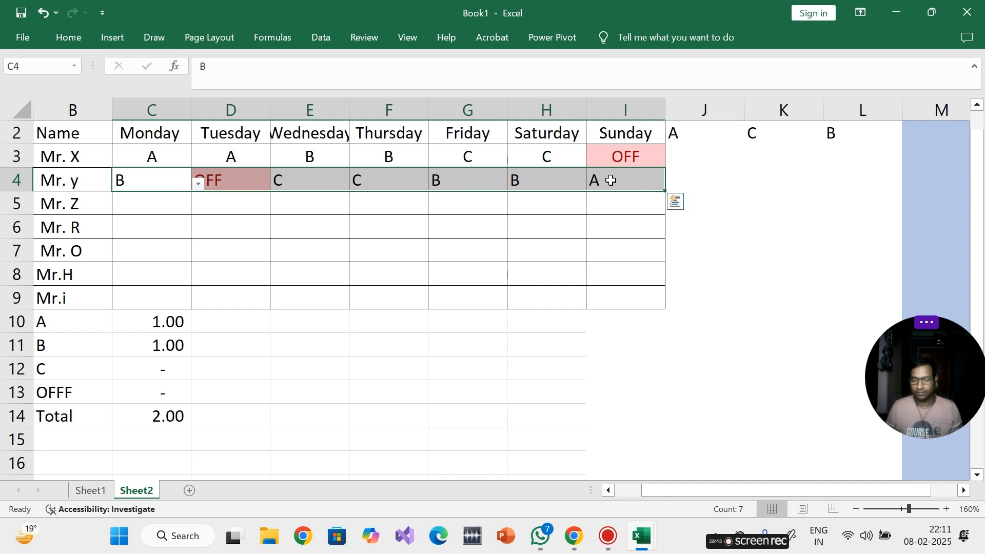
pyautogui.press('Delete')
pyautogui.click(143, 241)
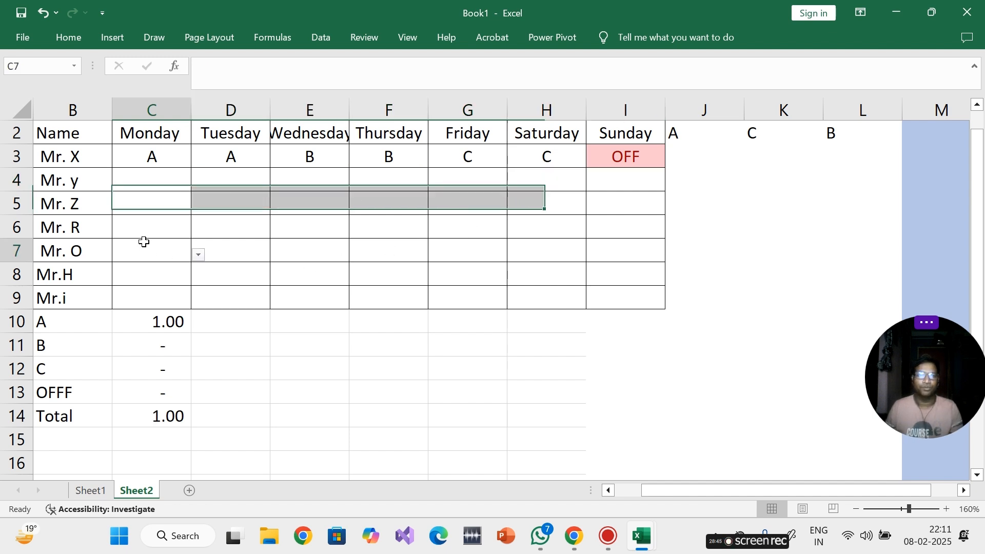
# - Assign OFF to the second employee on Monday in C4 and to the third employee on Wednesday in E5
pyautogui.click(156, 175)
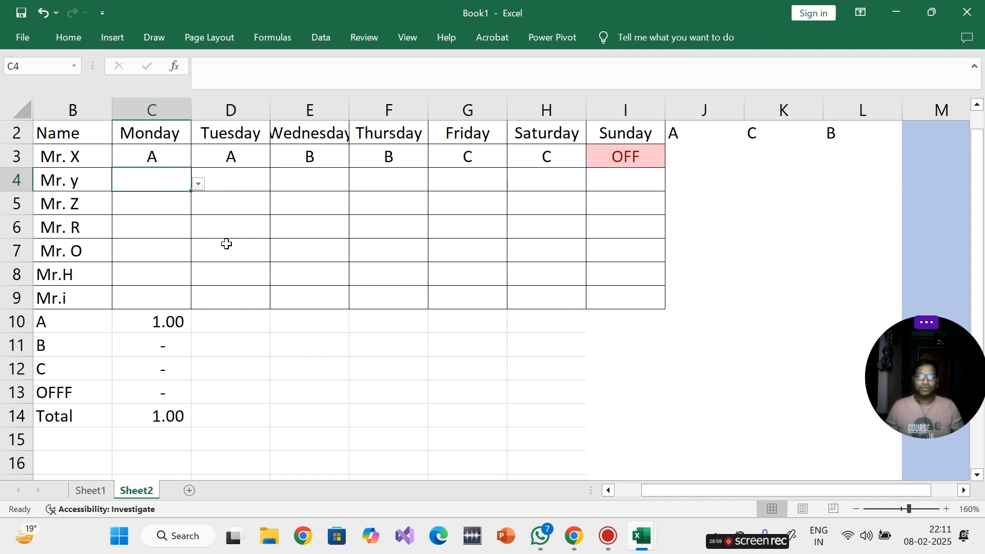
pyautogui.click(199, 184)
pyautogui.click(103, 252)
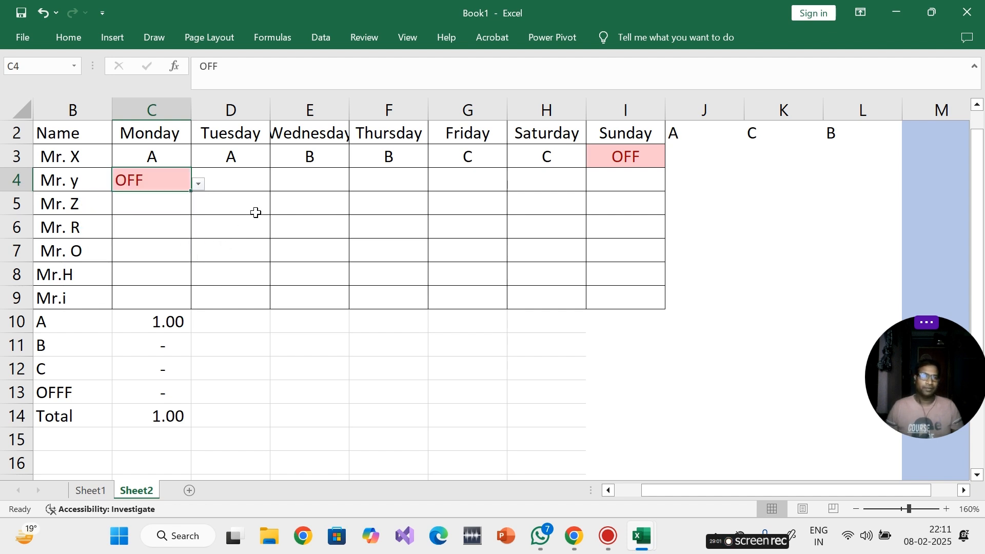
pyautogui.click(312, 206)
pyautogui.click(356, 207)
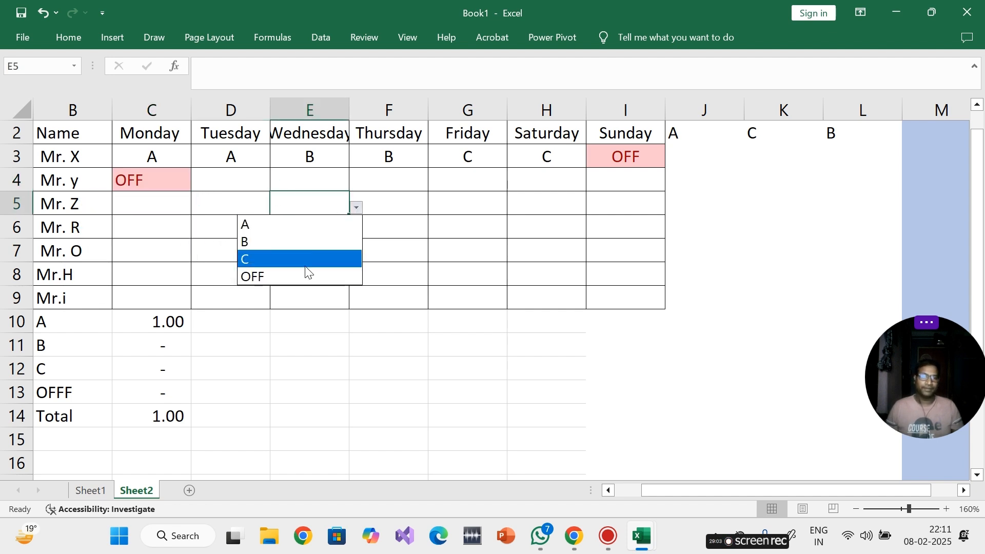
pyautogui.click(296, 277)
# - Assign OFF to the fourth employee on Friday in G6 and to the fifth employee on Saturday in H7
pyautogui.click(500, 197)
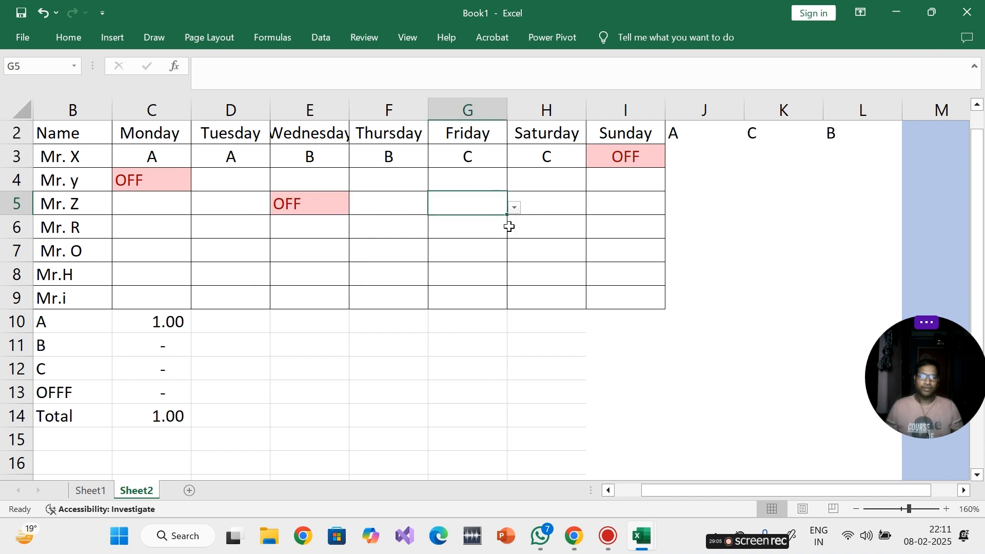
pyautogui.click(484, 235)
pyautogui.click(514, 232)
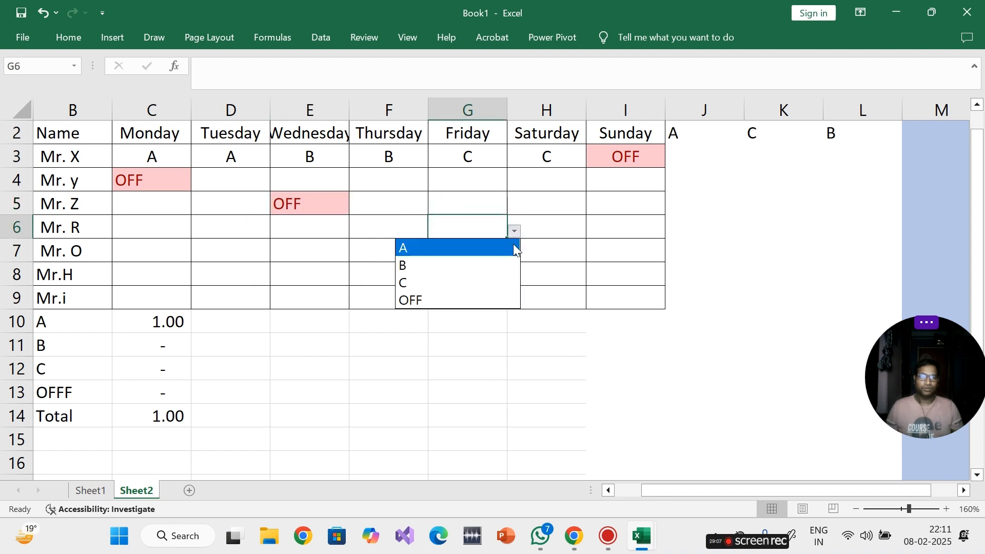
pyautogui.click(443, 298)
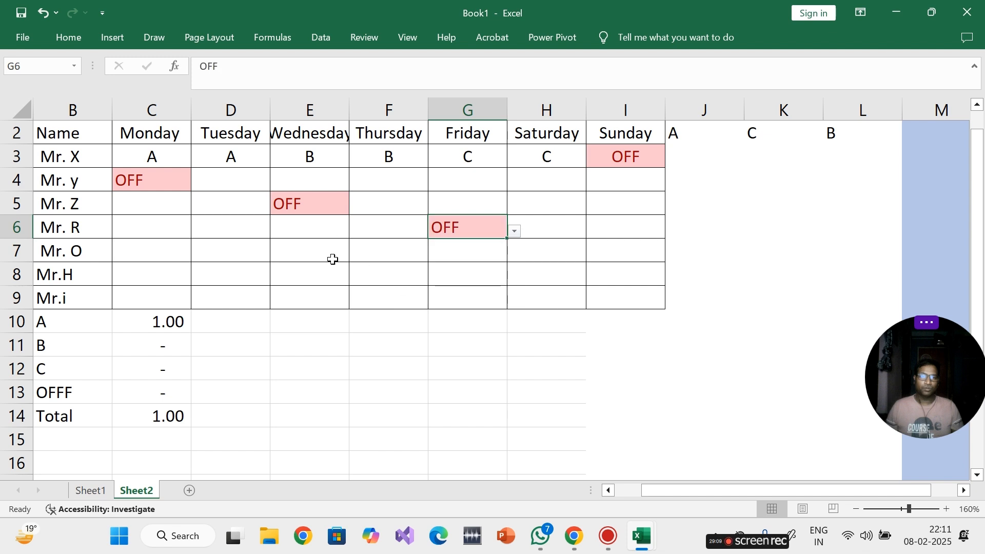
pyautogui.click(541, 252)
pyautogui.click(595, 256)
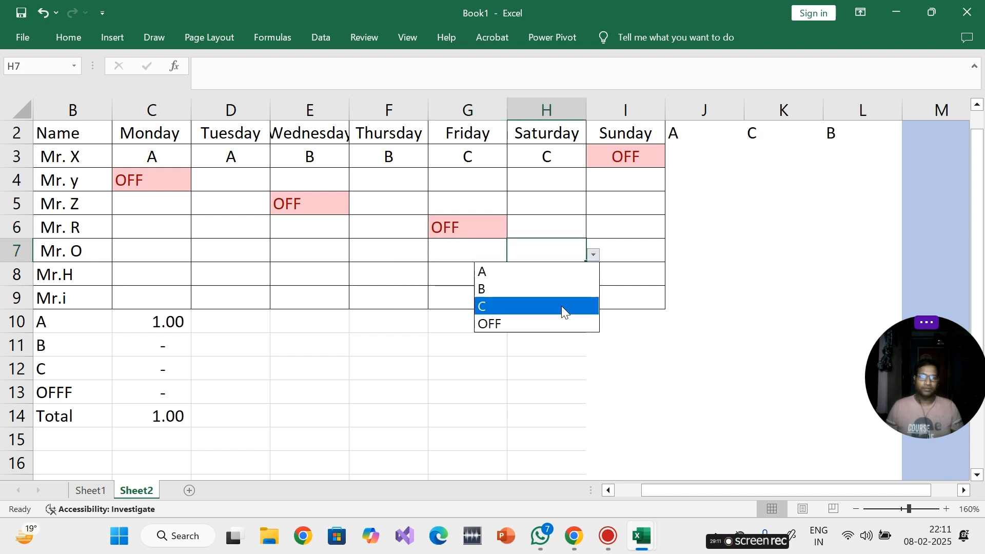
pyautogui.click(539, 330)
pyautogui.click(557, 354)
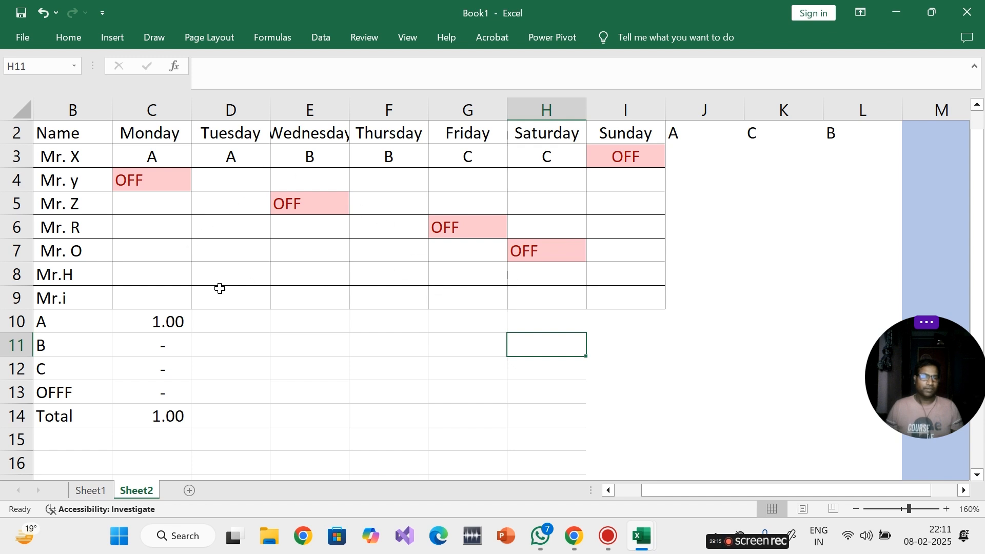
# - Assign OFF to the sixth employee on Tuesday in cell D8
pyautogui.click(226, 270)
pyautogui.click(275, 279)
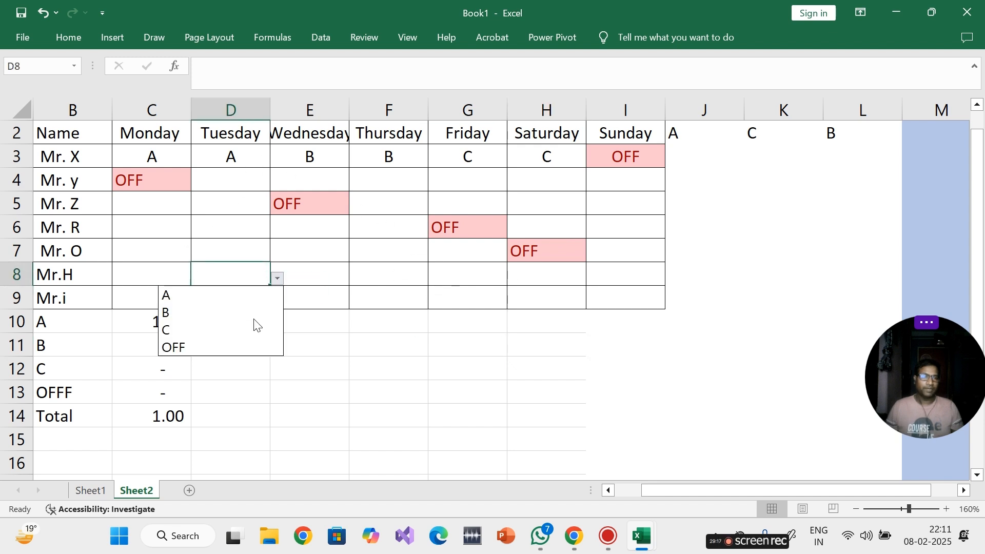
pyautogui.click(214, 352)
pyautogui.moveTo(359, 369); pyautogui.dragTo(360, 345)
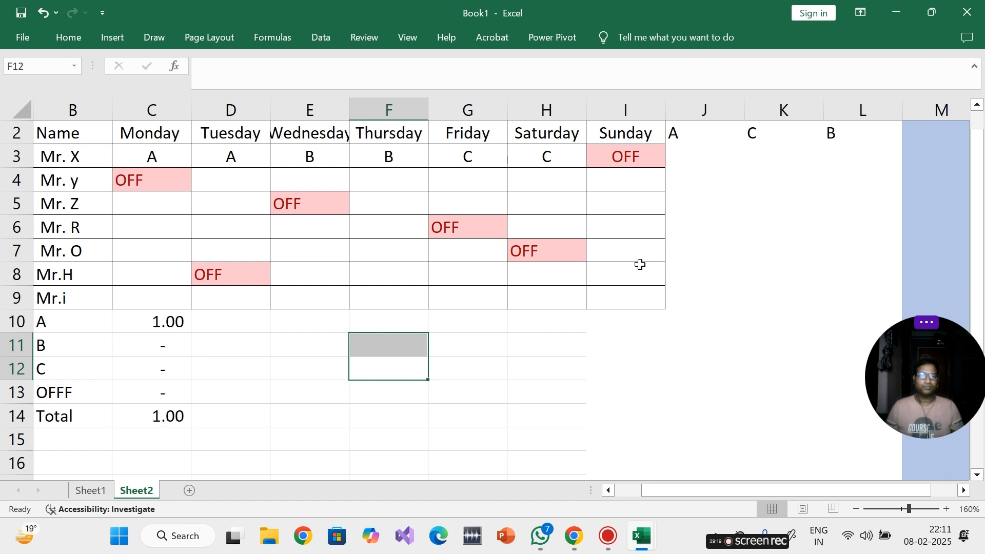
pyautogui.click(625, 304)
pyautogui.click(671, 303)
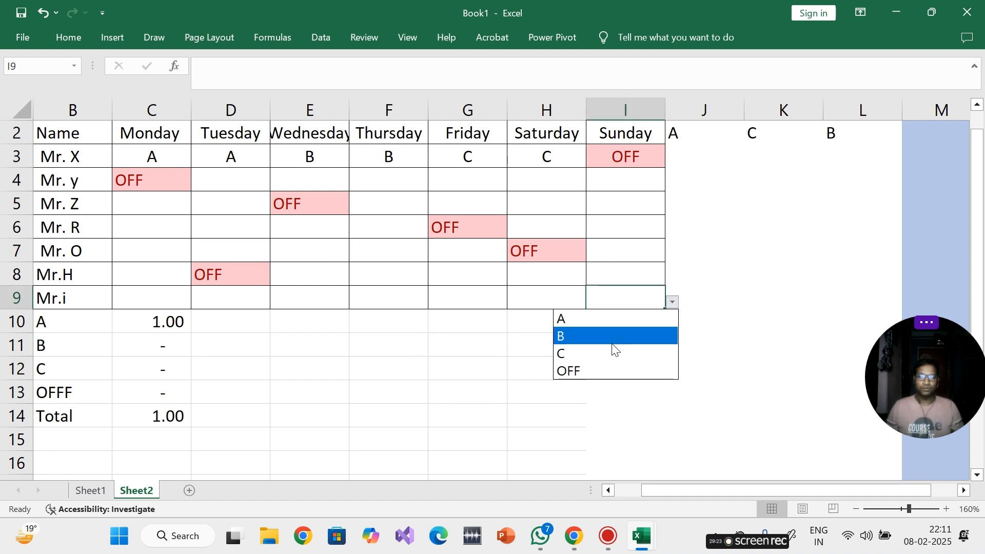
pyautogui.click(578, 370)
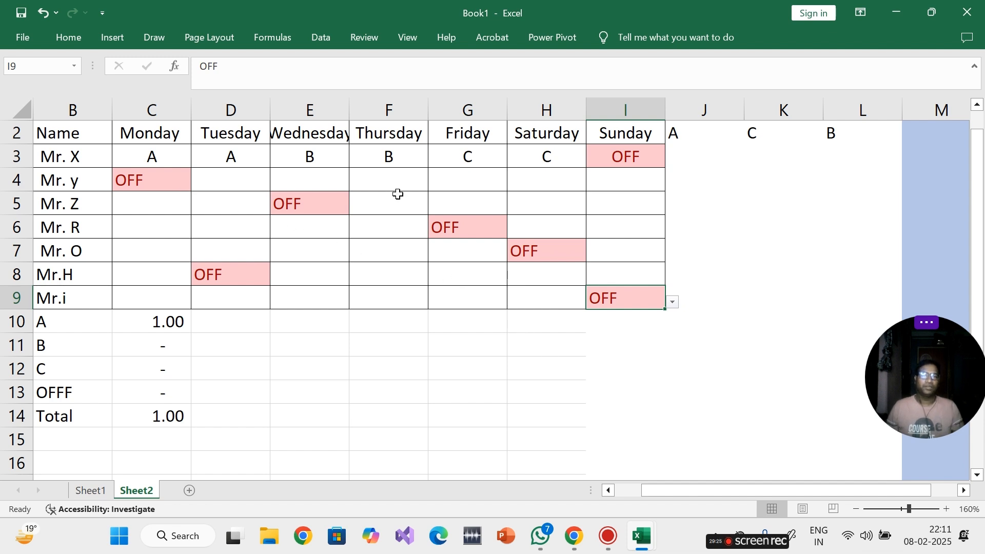
pyautogui.press('Delete')
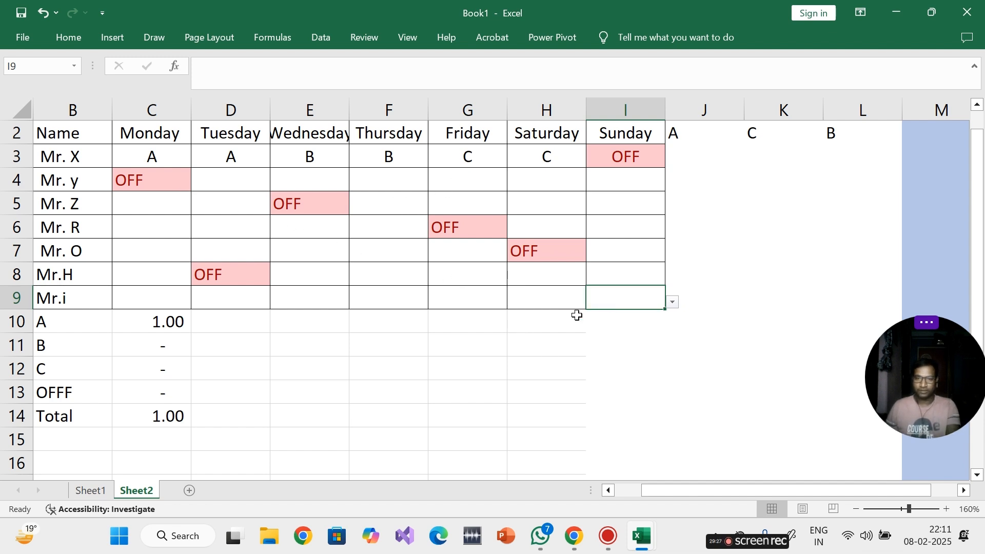
pyautogui.click(392, 269)
pyautogui.click(436, 280)
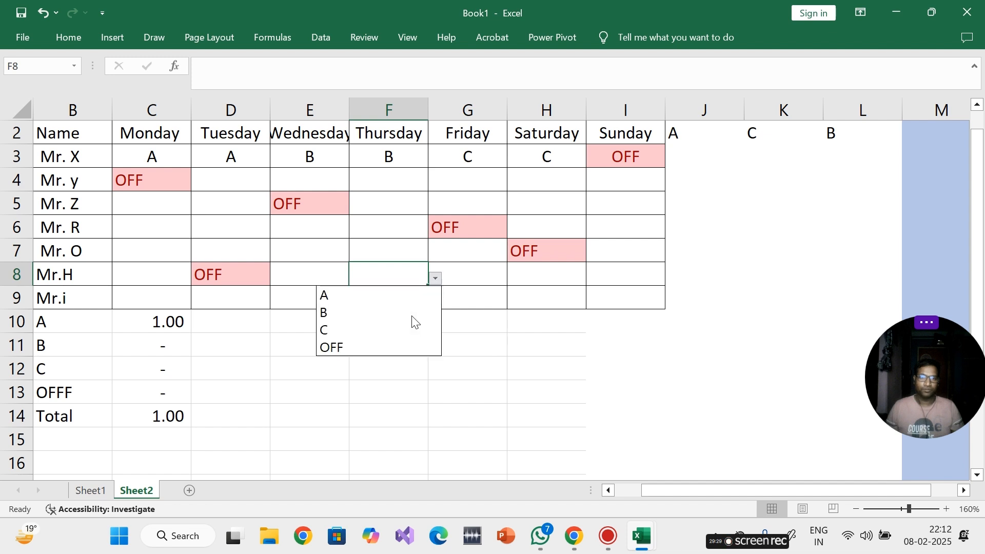
pyautogui.click(357, 345)
pyautogui.click(456, 381)
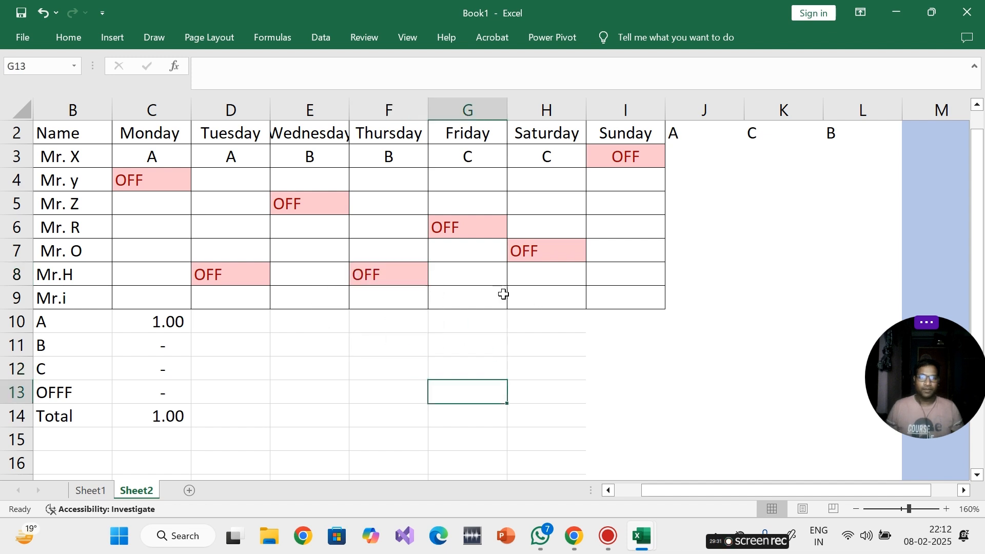
pyautogui.click(388, 272)
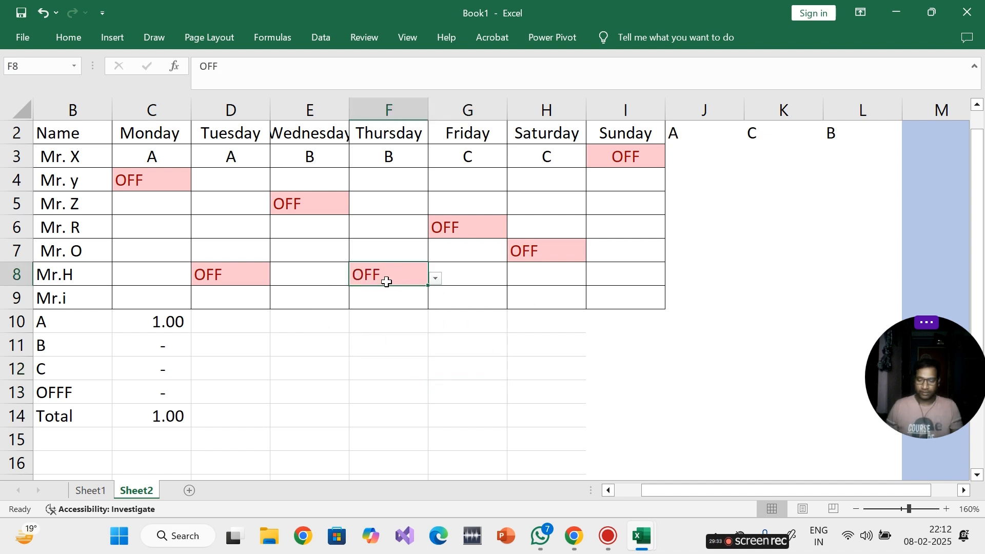
pyautogui.press('Delete')
# - Assign OFF to the seventh employee on Thursday in cell F9
pyautogui.click(388, 294)
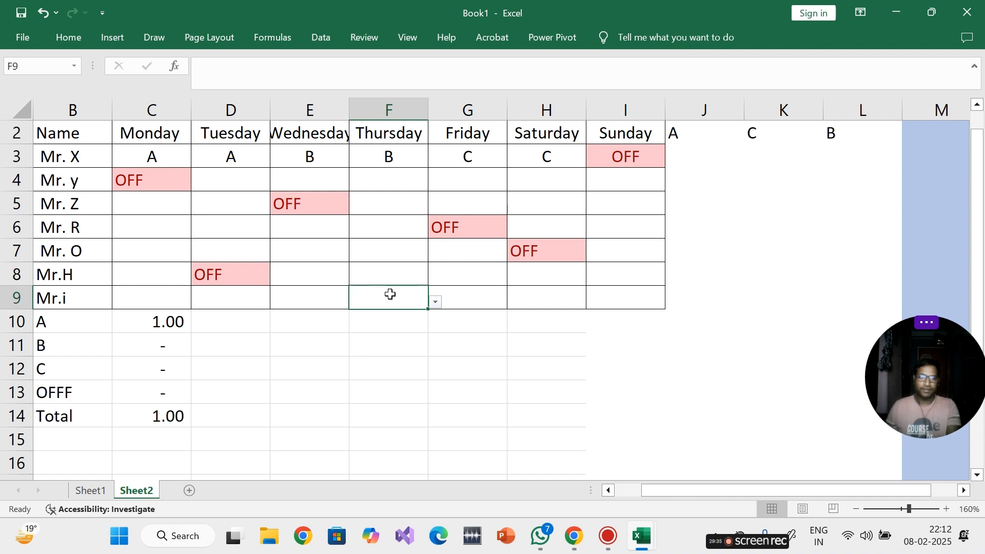
pyautogui.click(435, 303)
pyautogui.click(353, 371)
pyautogui.click(570, 368)
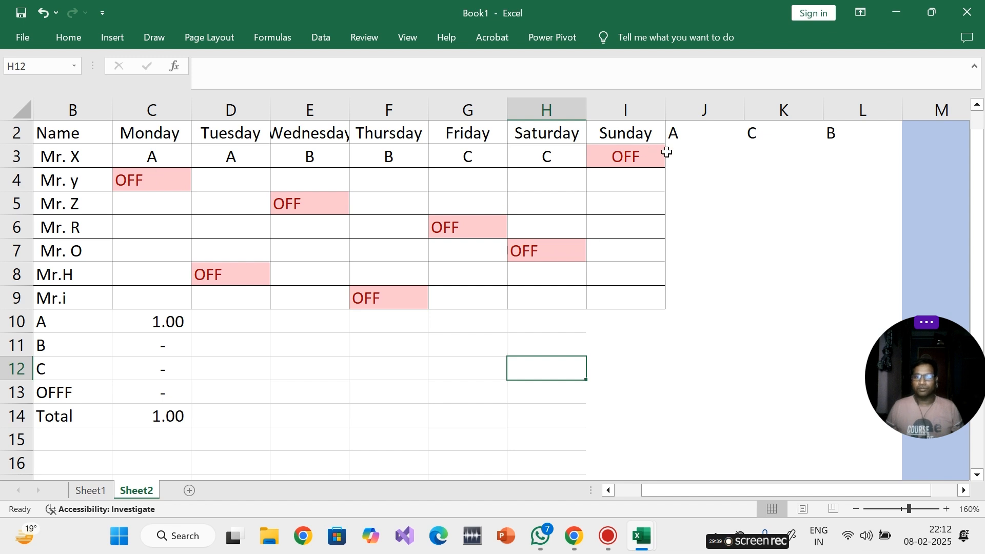
# - Count the first employee's A shifts in J3 with =COUNTIF(C3:I3,$J$2) and fill the formula down to J9
pyautogui.click(702, 154)
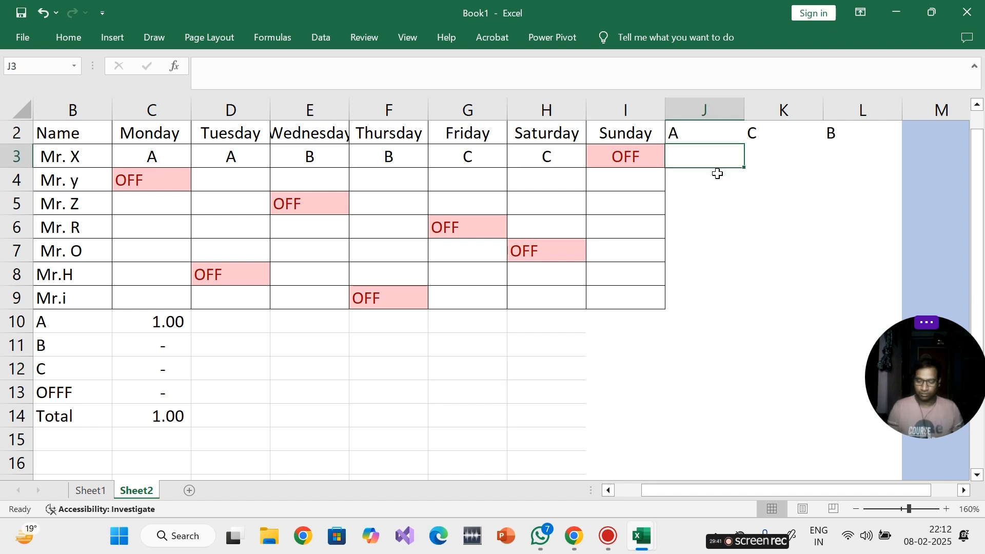
pyautogui.write('=COUN')
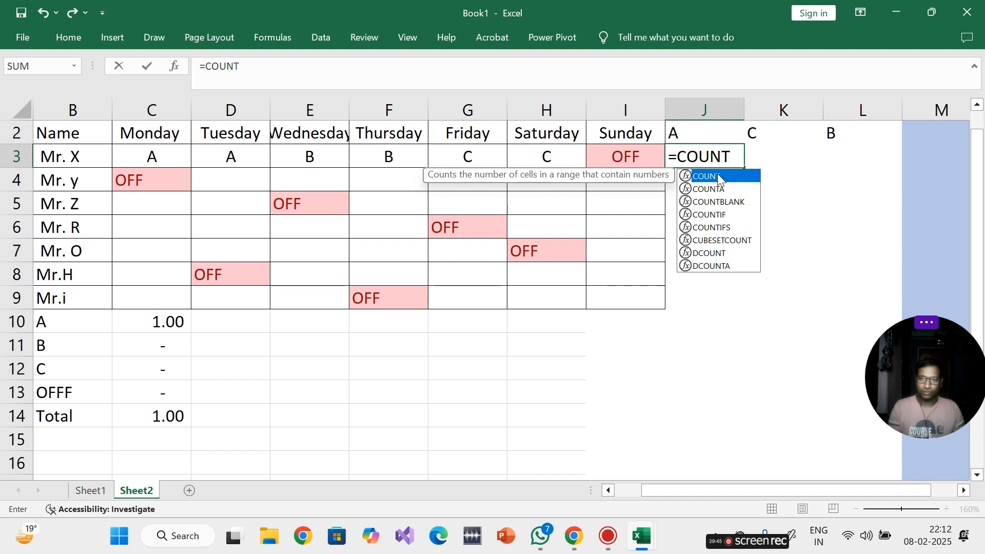
pyautogui.write('TIF')
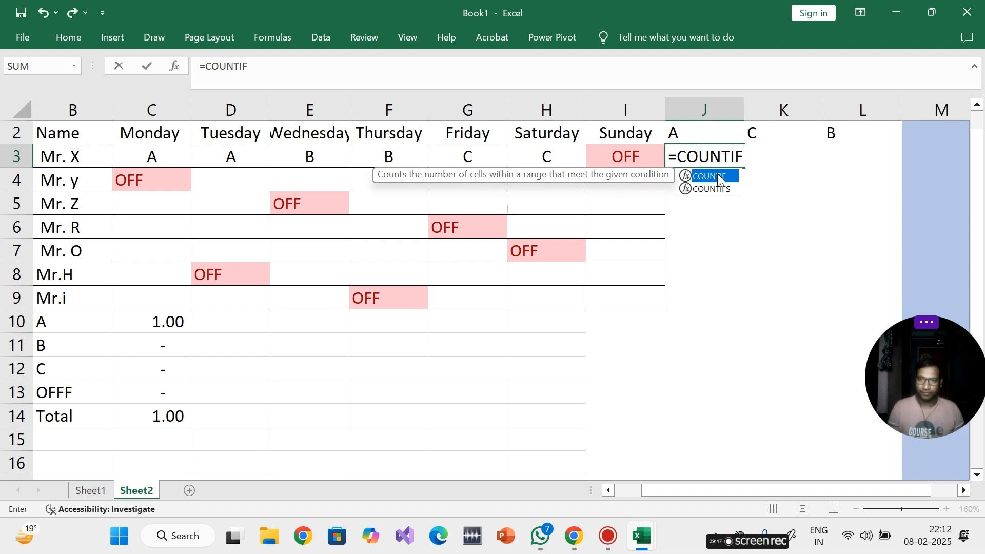
pyautogui.doubleClick(717, 176)
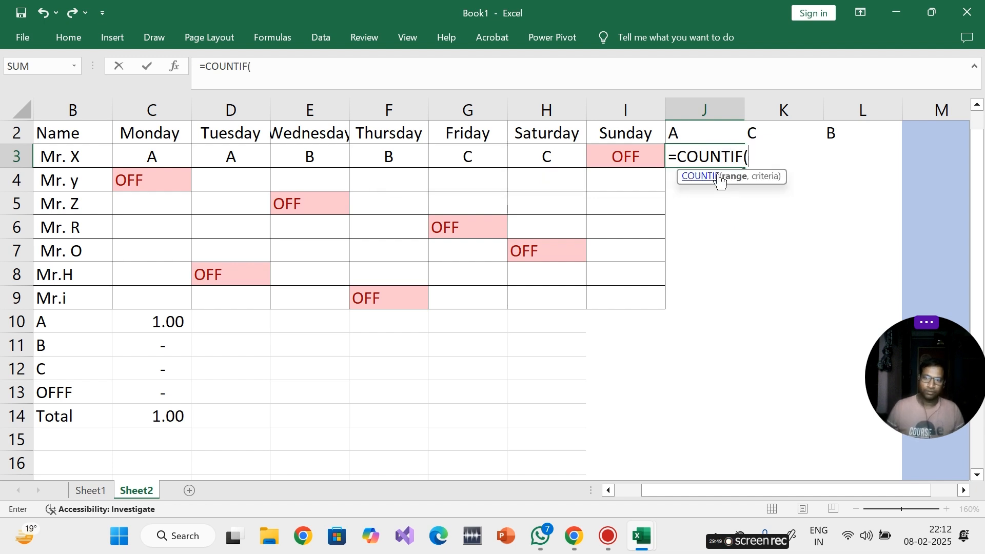
pyautogui.click(142, 157)
pyautogui.moveTo(142, 157); pyautogui.dragTo(602, 154)
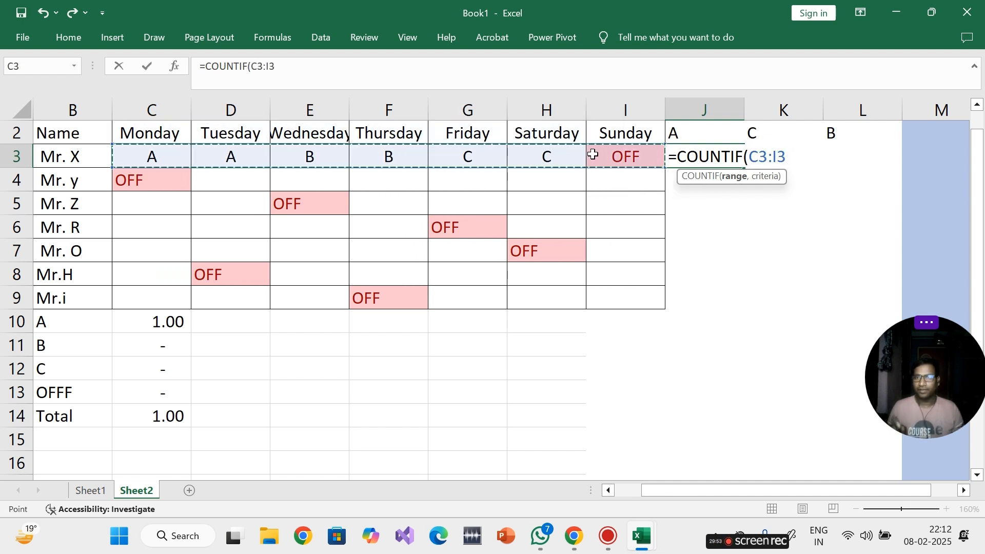
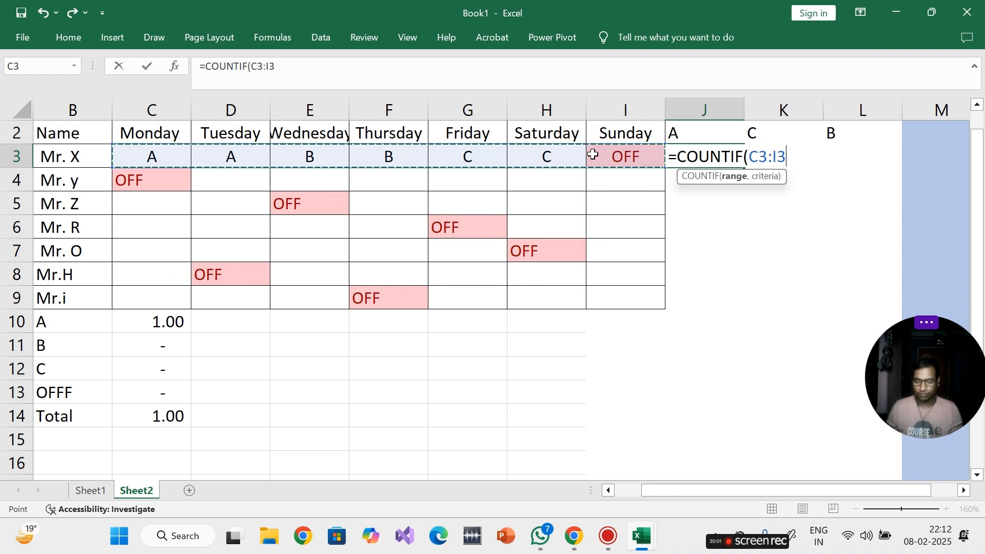
pyautogui.write(',')
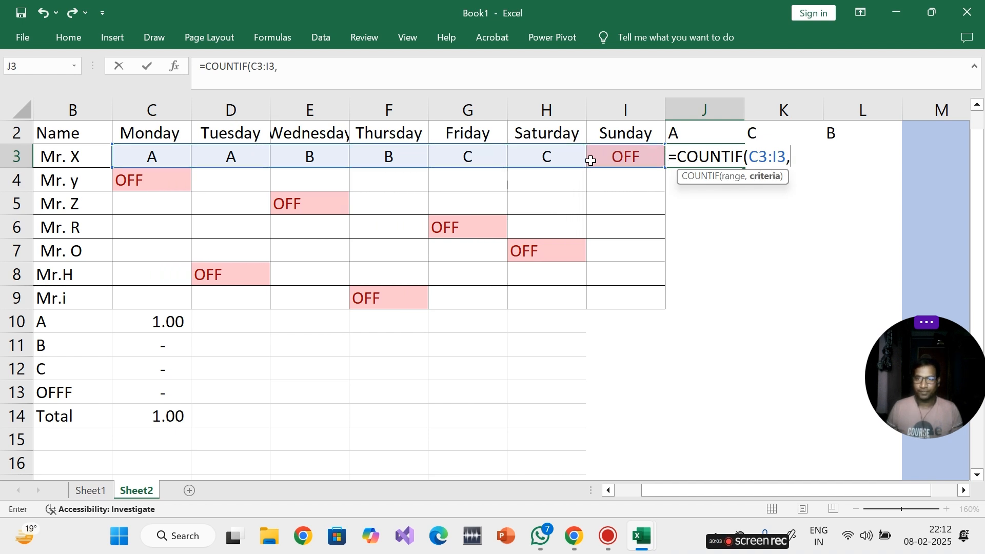
pyautogui.click(686, 131)
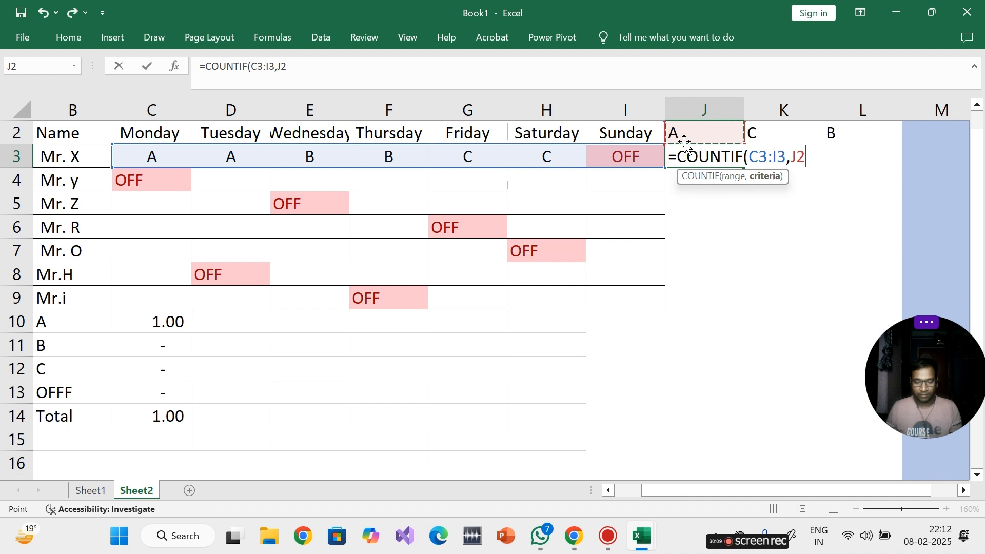
pyautogui.press('F4')
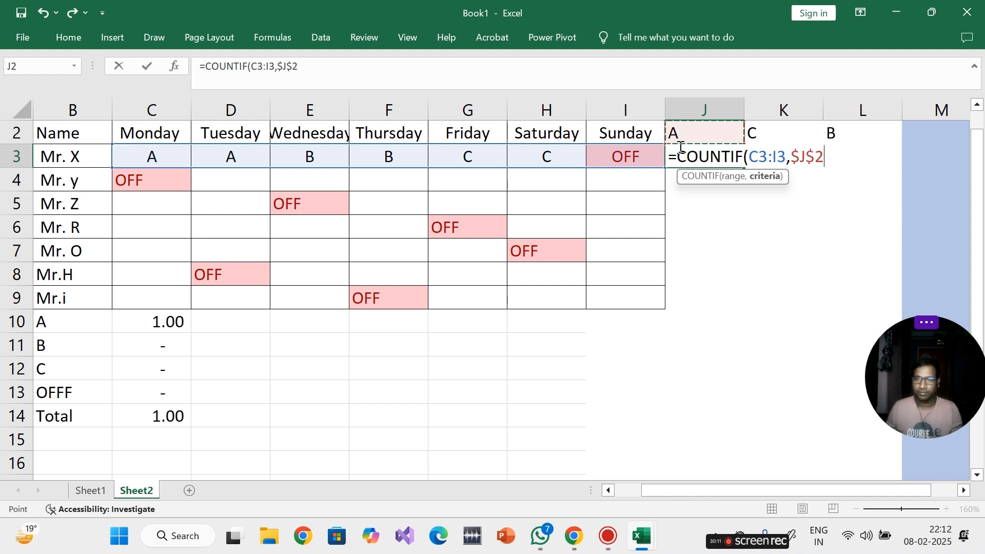
pyautogui.write(')')
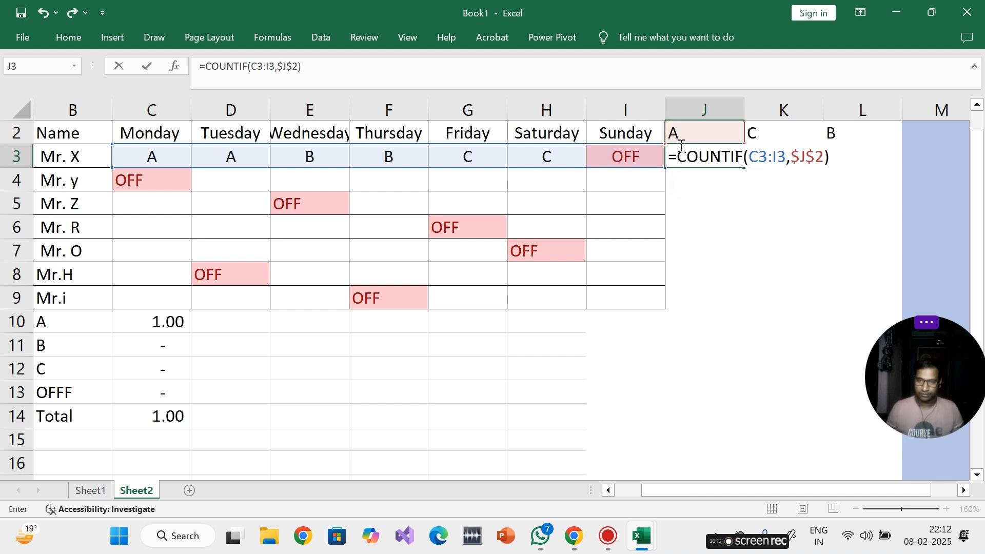
pyautogui.press('Return')
pyautogui.click(693, 160)
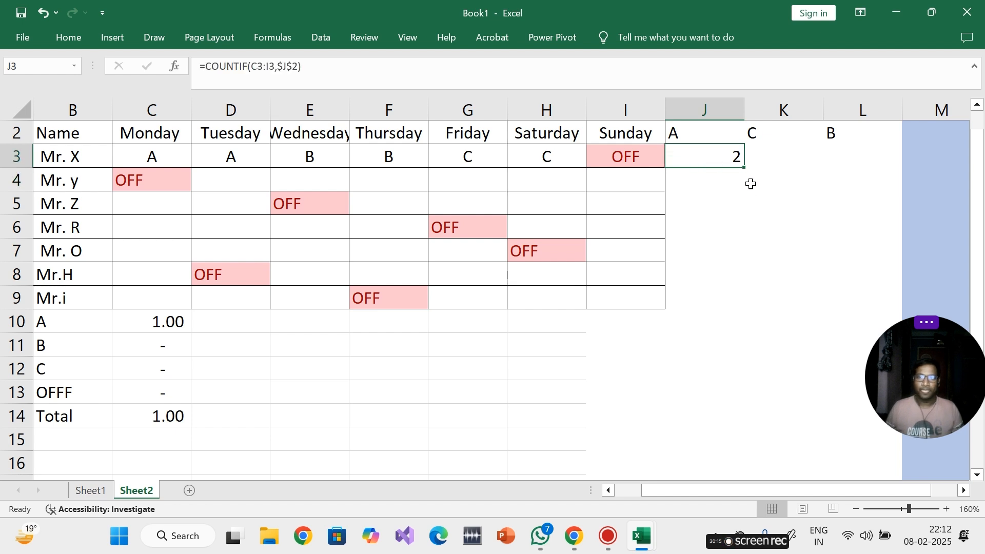
pyautogui.moveTo(746, 171); pyautogui.dragTo(742, 308)
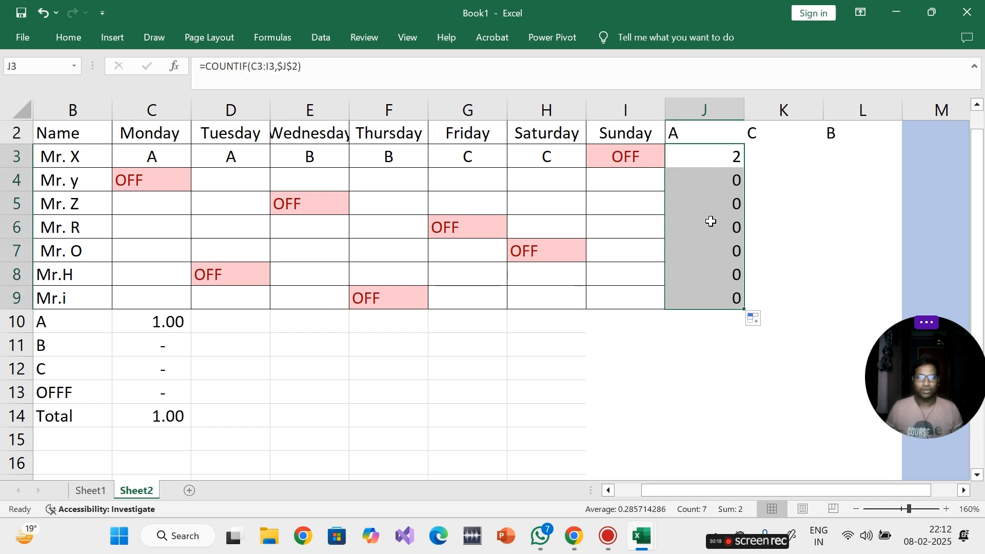
# - Copy the COUNTIF formula text from J3 unchanged into K3 and L3
pyautogui.click(734, 160)
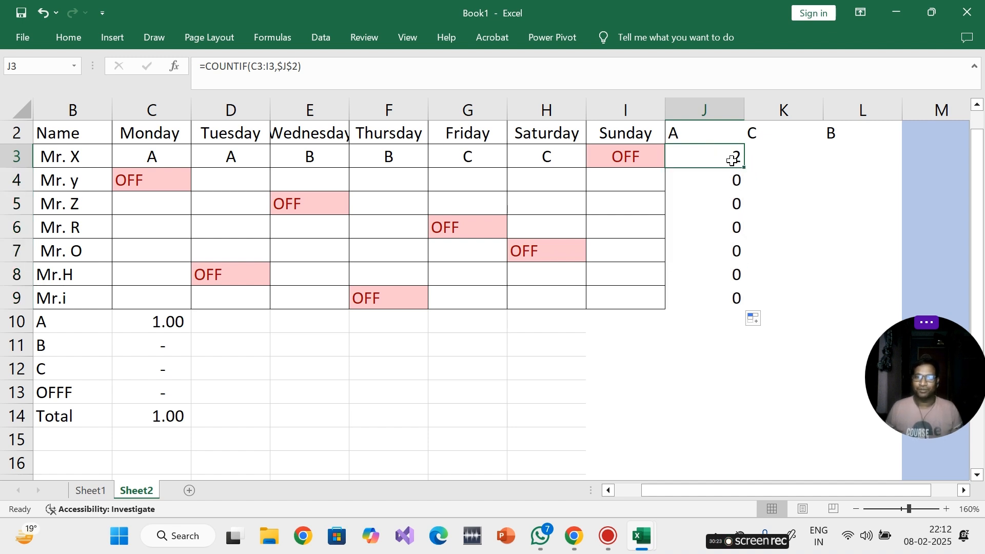
pyautogui.moveTo(310, 68); pyautogui.dragTo(206, 66)
pyautogui.hotkey('ctrl', 'c')
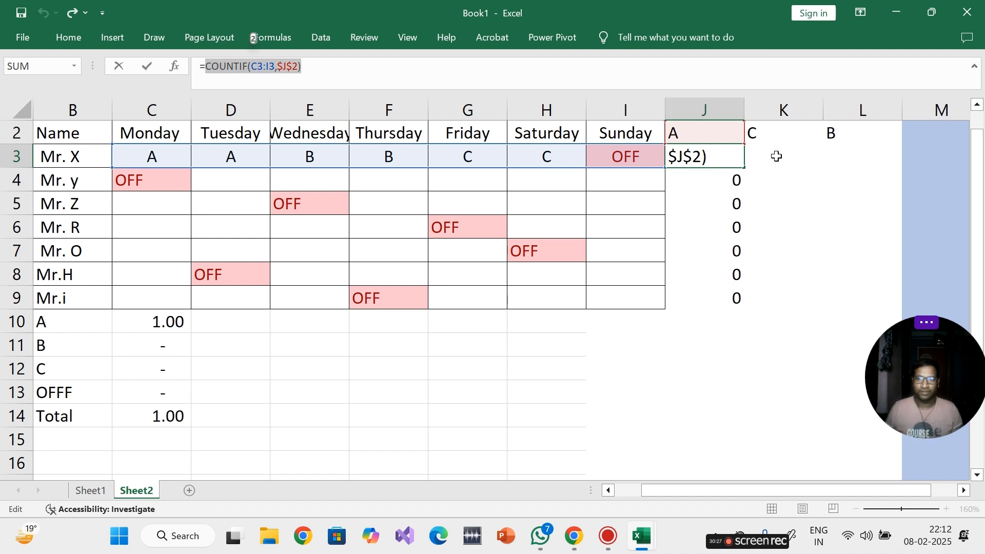
pyautogui.press('Return')
pyautogui.click(751, 163)
pyautogui.write('=')
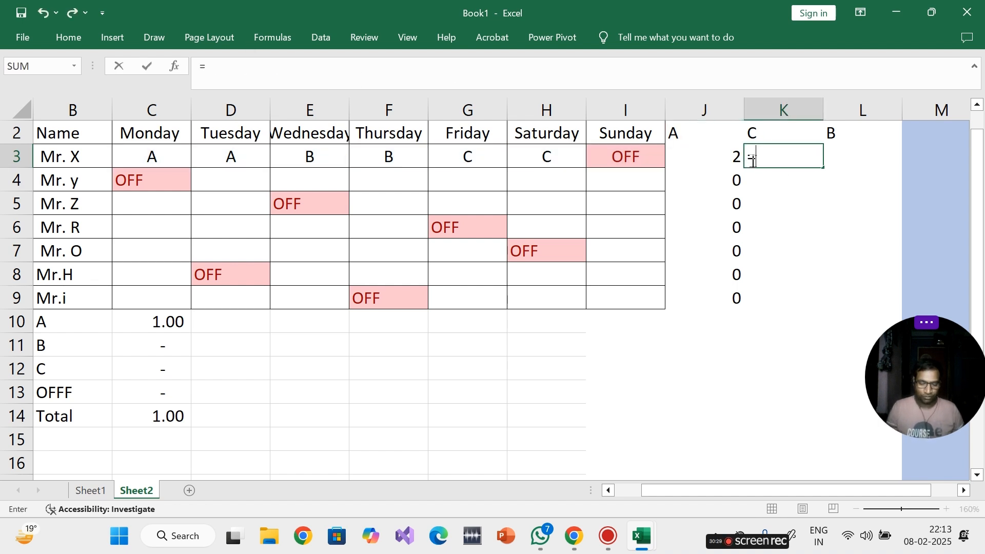
pyautogui.hotkey('ctrl', 'v')
pyautogui.press('Return')
pyautogui.click(825, 158)
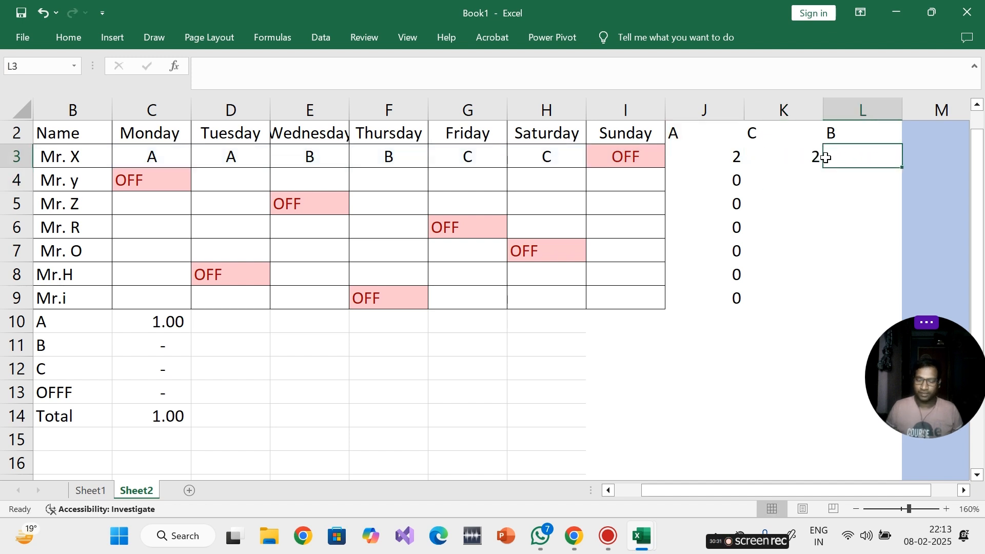
pyautogui.write('=')
pyautogui.hotkey('ctrl', 'v')
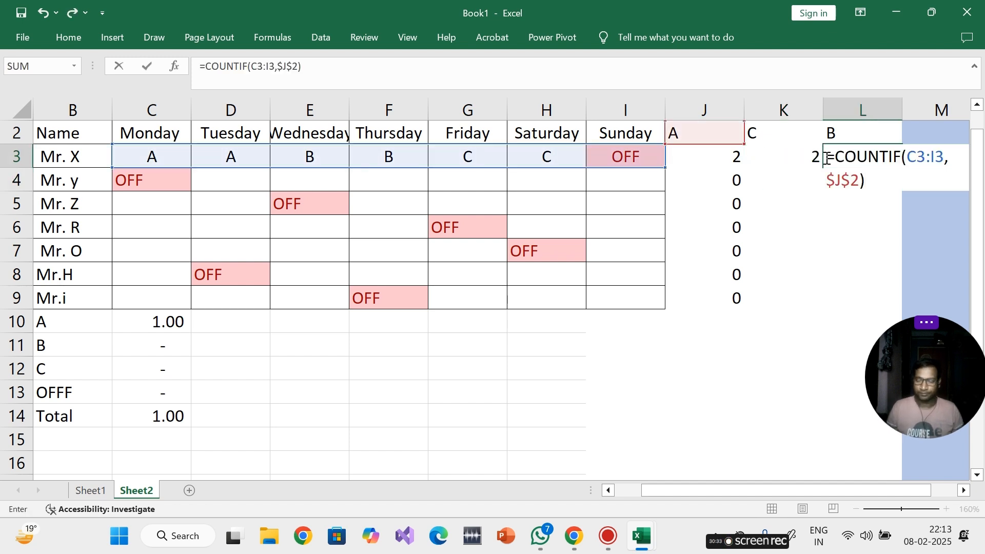
pyautogui.press('Return')
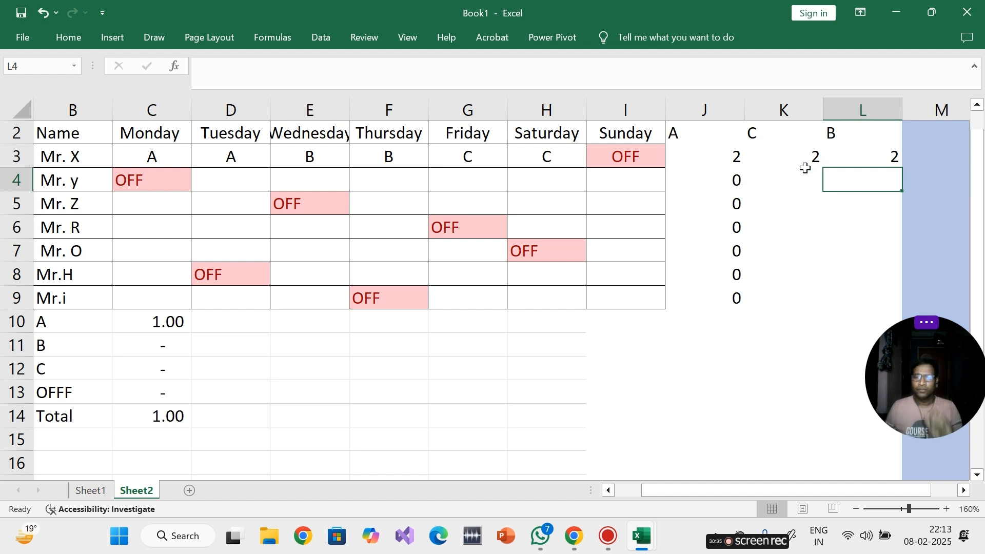
# - Change the COUNTIF criteria reference to $K$2 in K3 and to $L$2 in L3
pyautogui.click(803, 160)
pyautogui.press('F2')
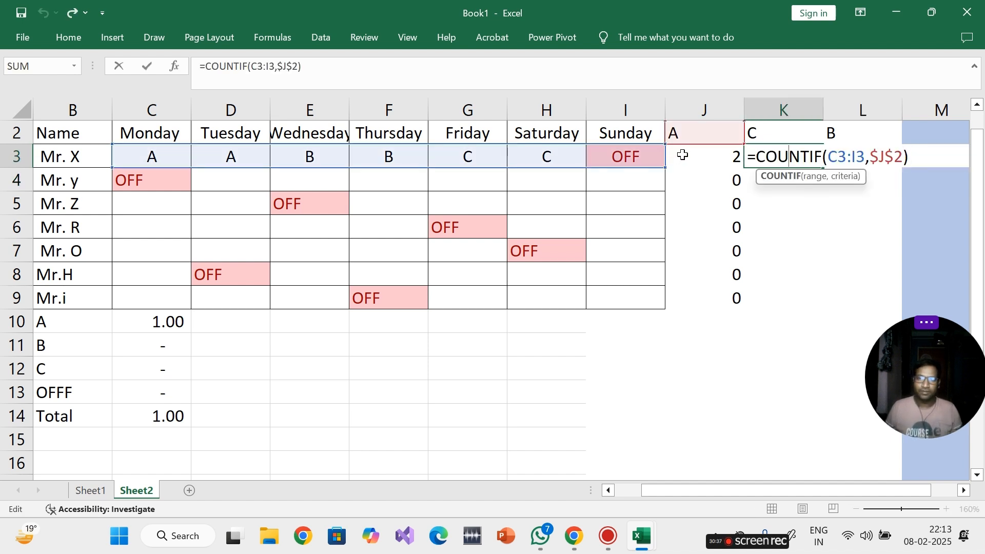
pyautogui.moveTo(689, 149); pyautogui.dragTo(781, 133)
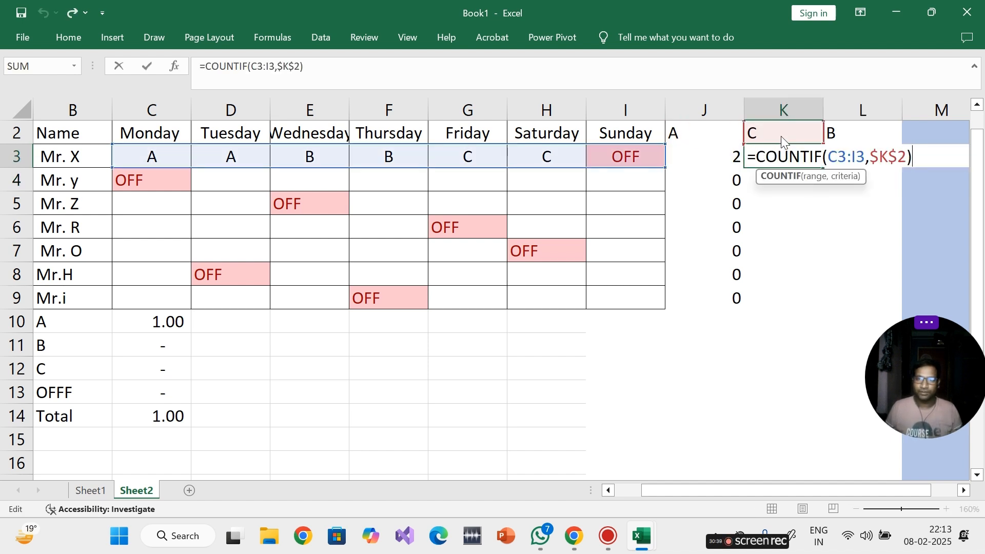
pyautogui.click(803, 164)
pyautogui.press('Return')
pyautogui.doubleClick(856, 159)
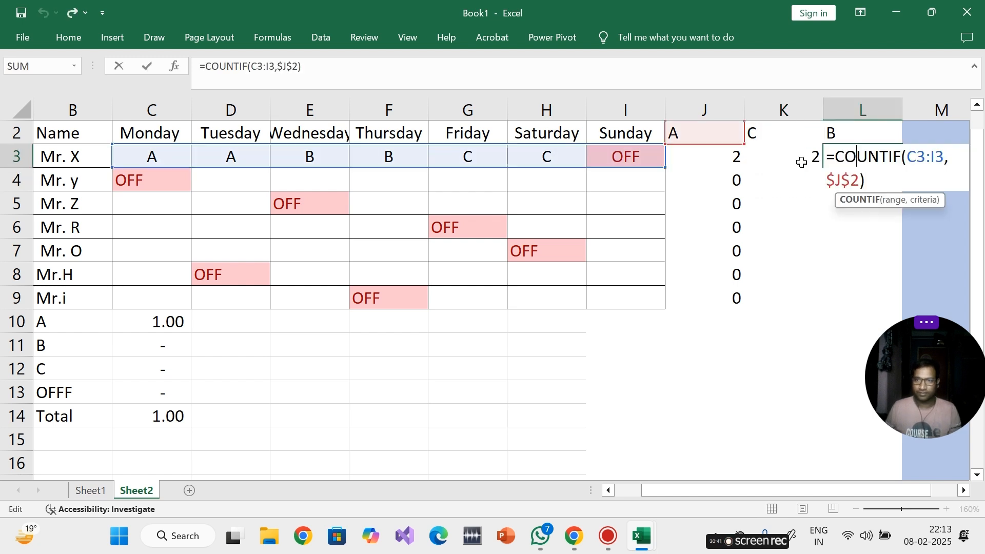
pyautogui.moveTo(711, 148); pyautogui.dragTo(862, 135)
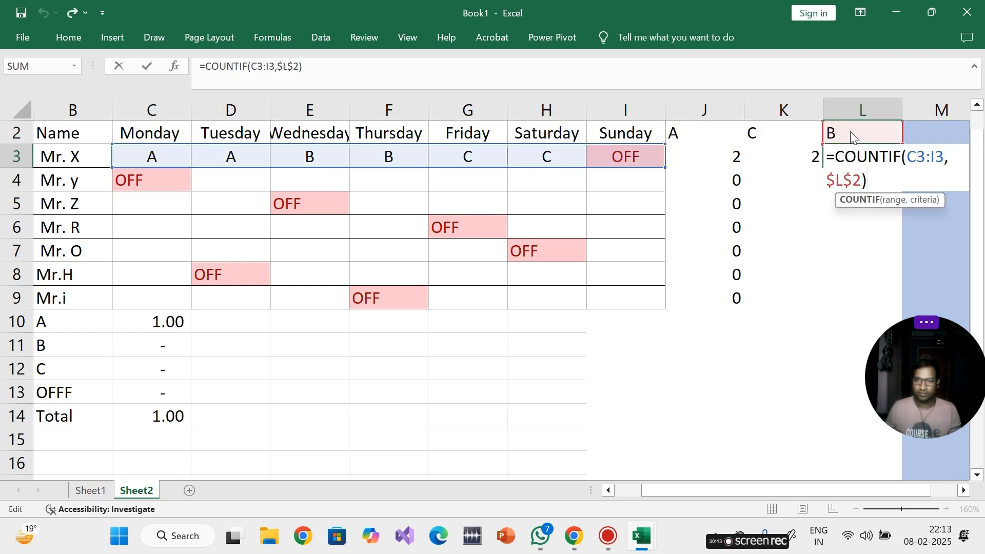
pyautogui.press('Return')
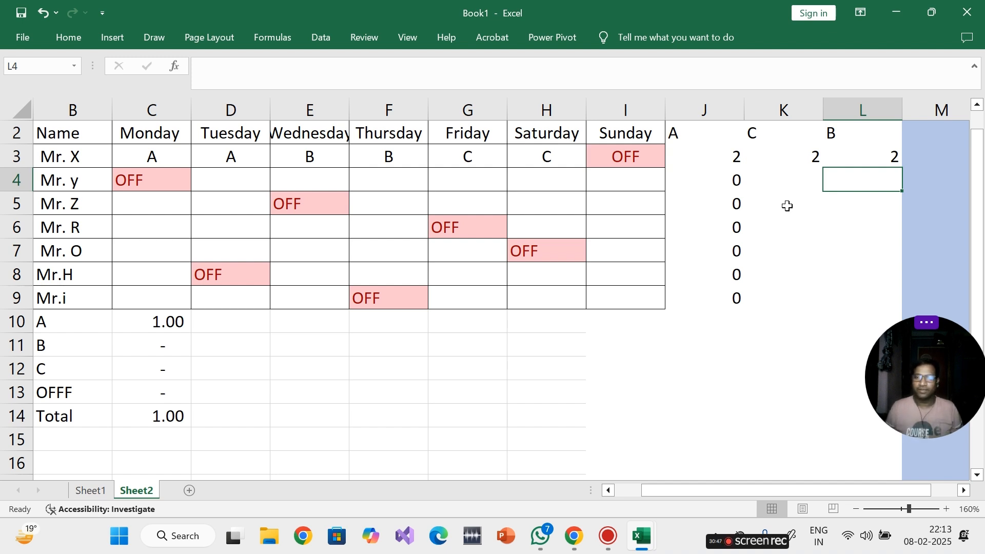
# - Fill the C and B shift count formulas from K3 and L3 down to row 9
pyautogui.click(798, 155)
pyautogui.moveTo(826, 170); pyautogui.dragTo(818, 303)
pyautogui.click(873, 157)
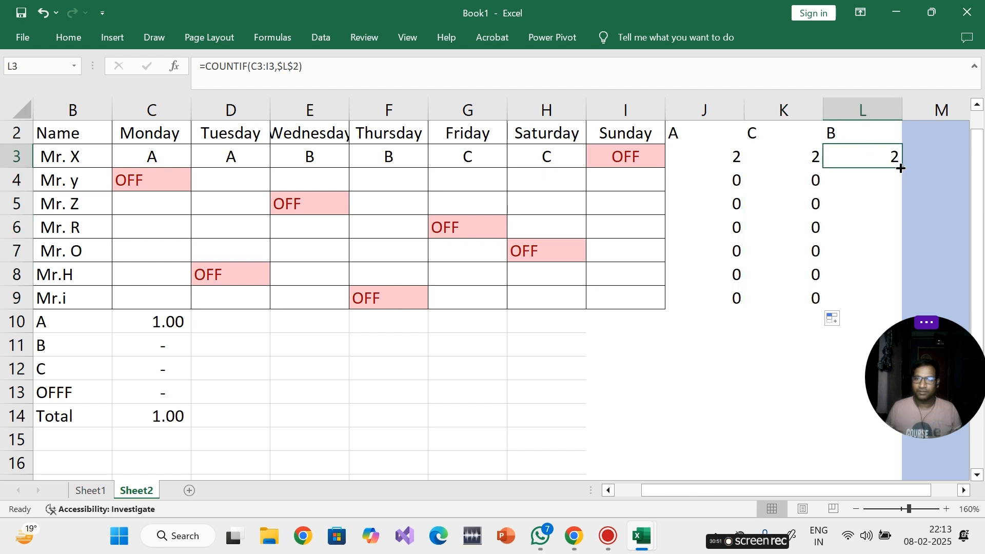
pyautogui.moveTo(902, 168); pyautogui.dragTo(877, 303)
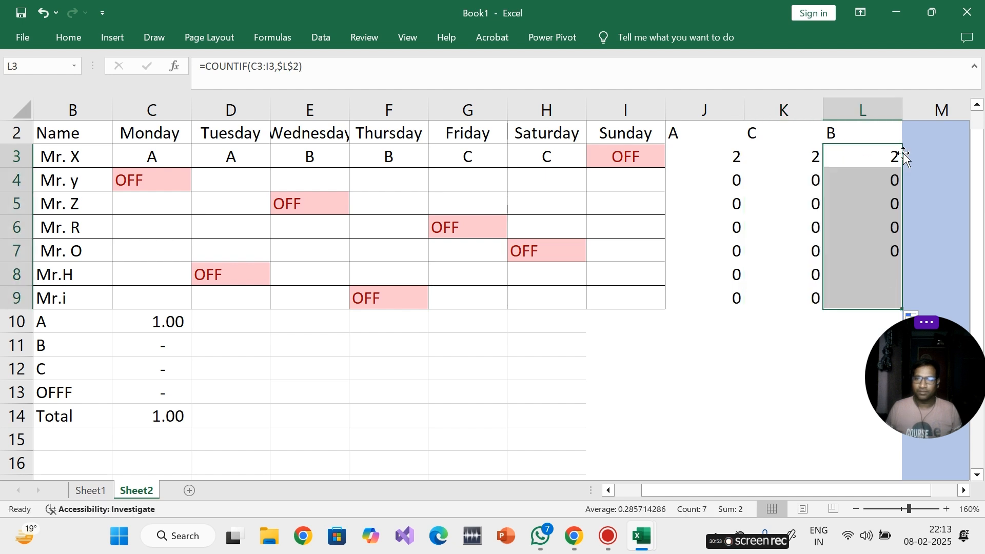
# - Insert a blank column before the B shift counts in column L and narrow columns J and K
pyautogui.click(871, 106)
pyautogui.rightClick(867, 108)
pyautogui.click(897, 104)
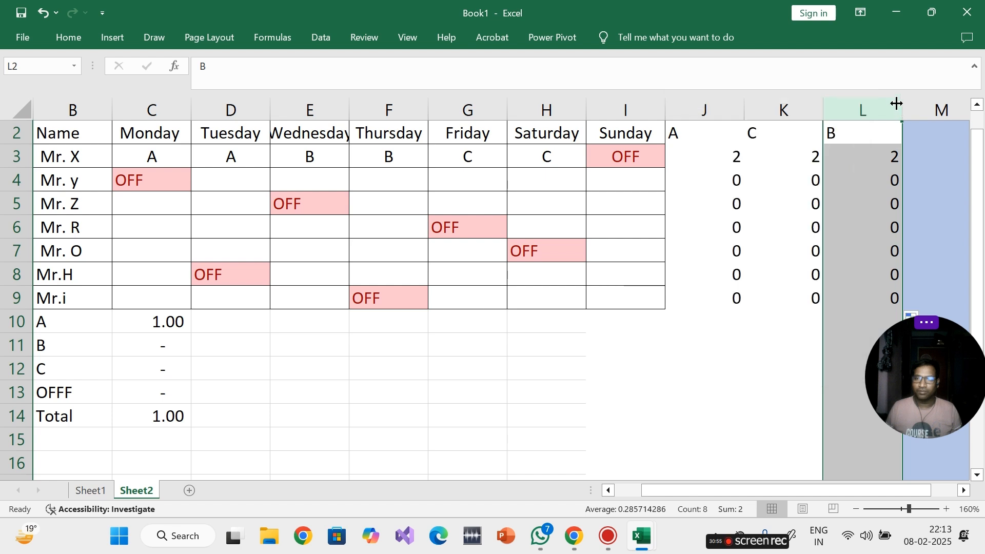
pyautogui.rightClick(865, 107)
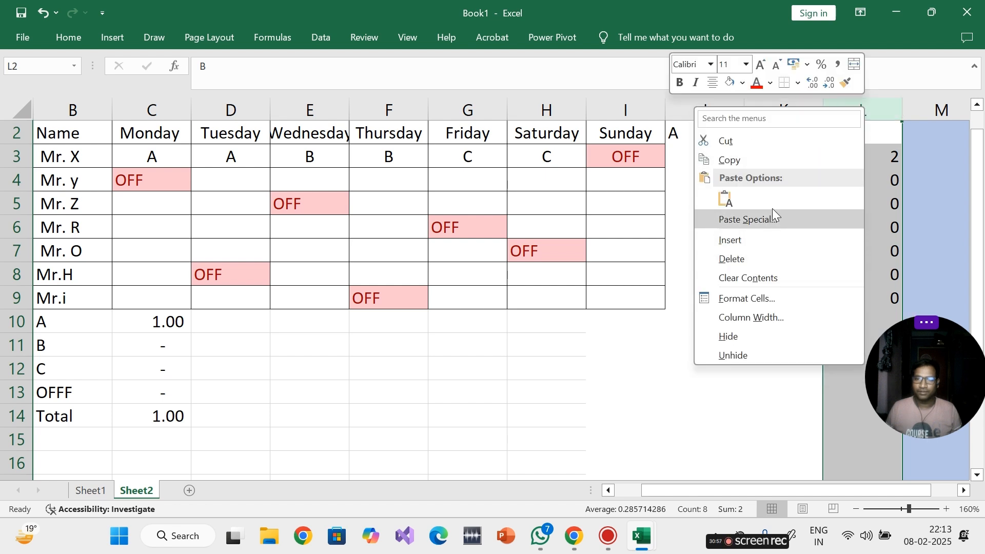
pyautogui.click(754, 241)
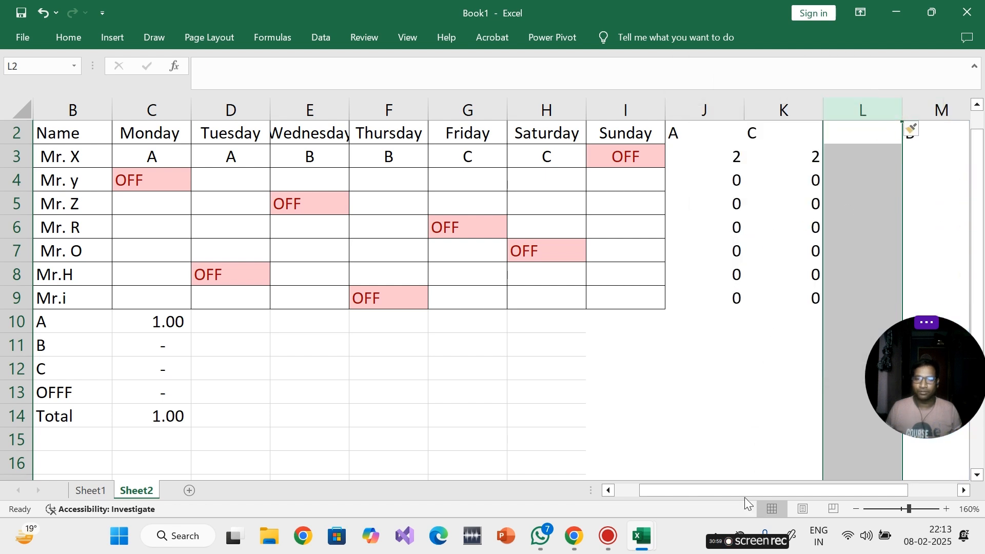
pyautogui.moveTo(743, 103); pyautogui.dragTo(699, 104)
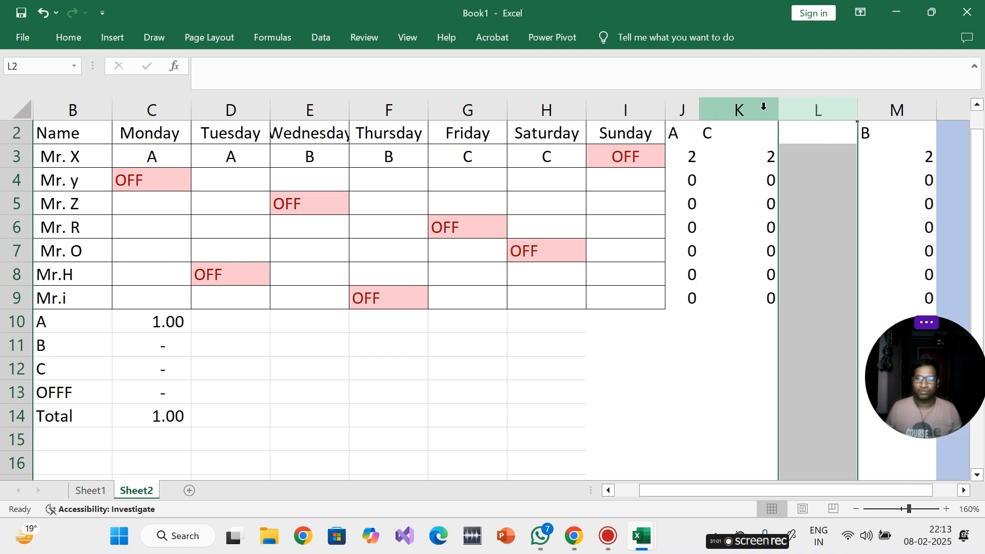
pyautogui.moveTo(780, 103); pyautogui.dragTo(745, 103)
# - Apply all borders to the per-employee shift count block J2:M9
pyautogui.moveTo(689, 133); pyautogui.dragTo(862, 288)
pyautogui.click(69, 37)
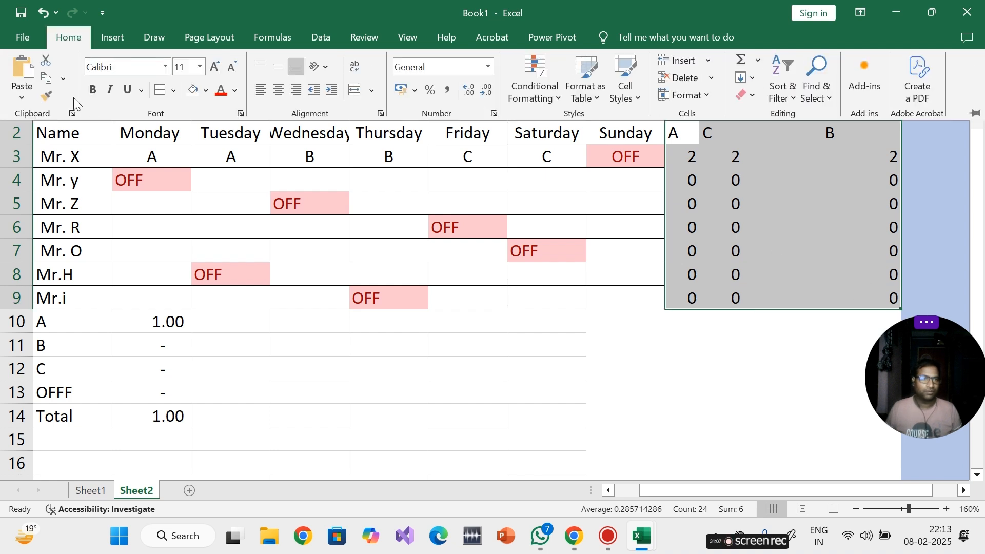
pyautogui.click(173, 91)
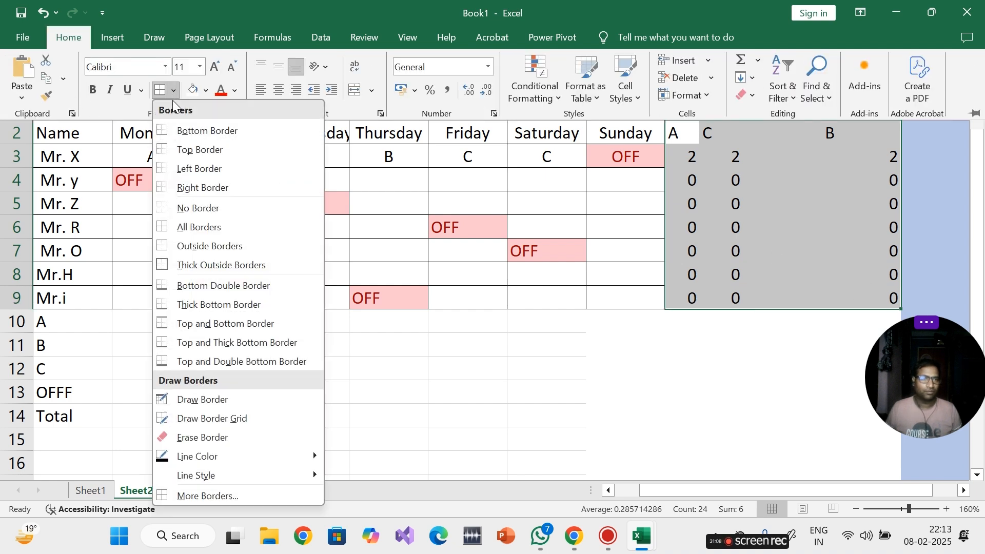
pyautogui.click(198, 227)
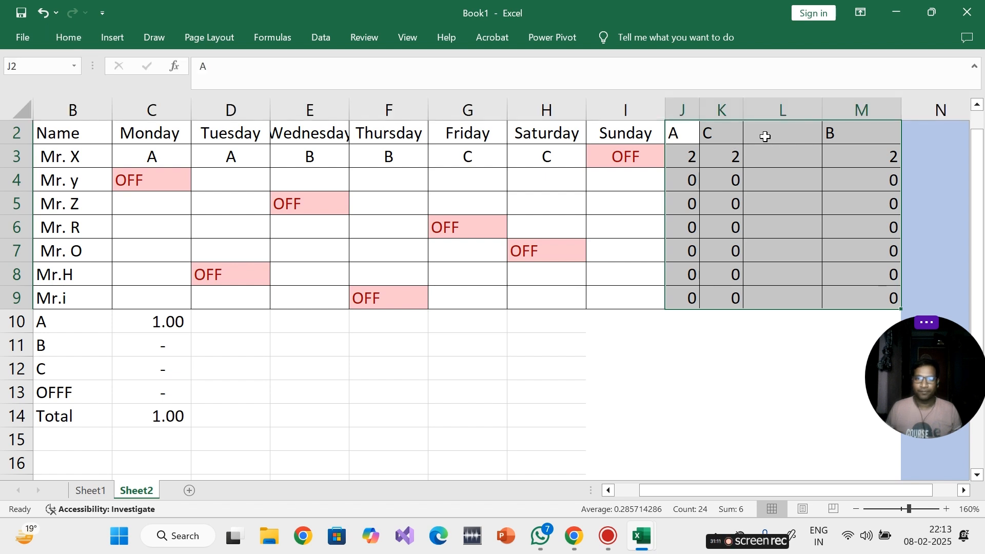
pyautogui.click(777, 205)
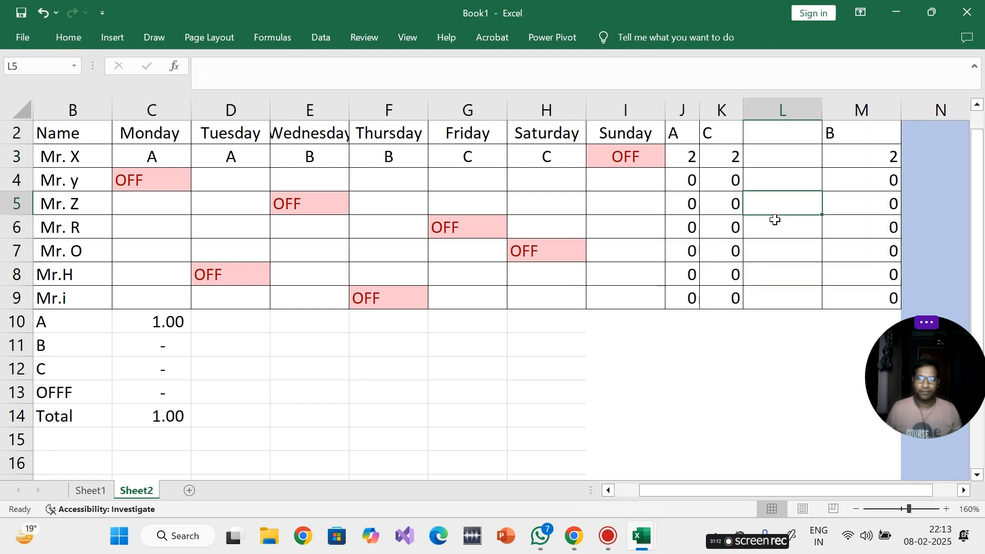
# - Enter the header B in L2 and change the header in M2 to OFF
pyautogui.click(850, 139)
pyautogui.click(776, 132)
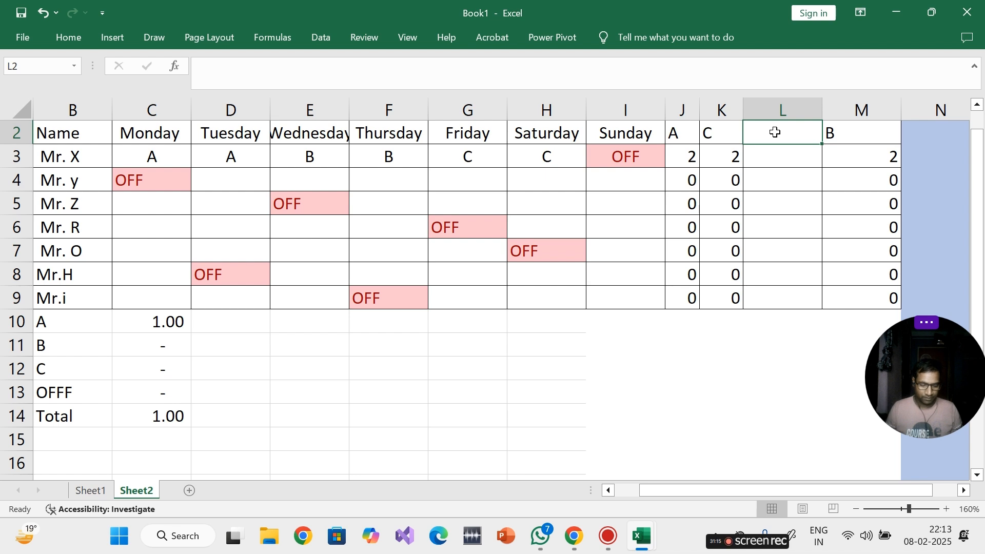
pyautogui.write('b')
pyautogui.press('BackSpace')
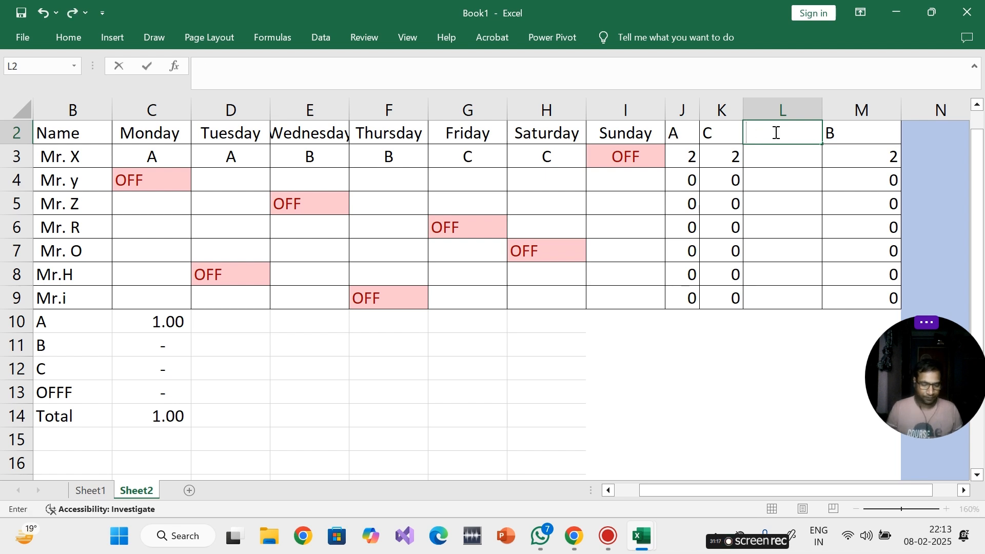
pyautogui.write('B')
pyautogui.click(844, 133)
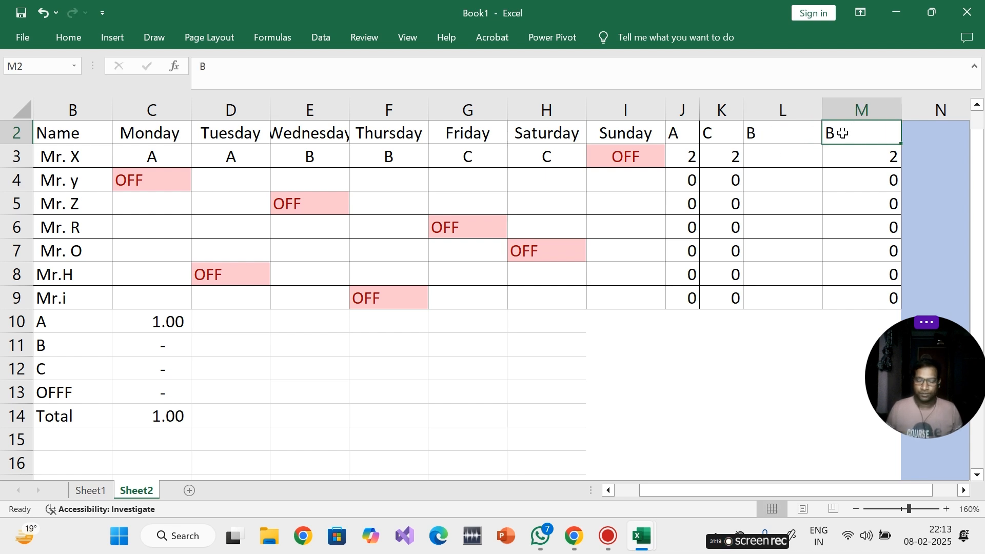
pyautogui.press('BackSpace')
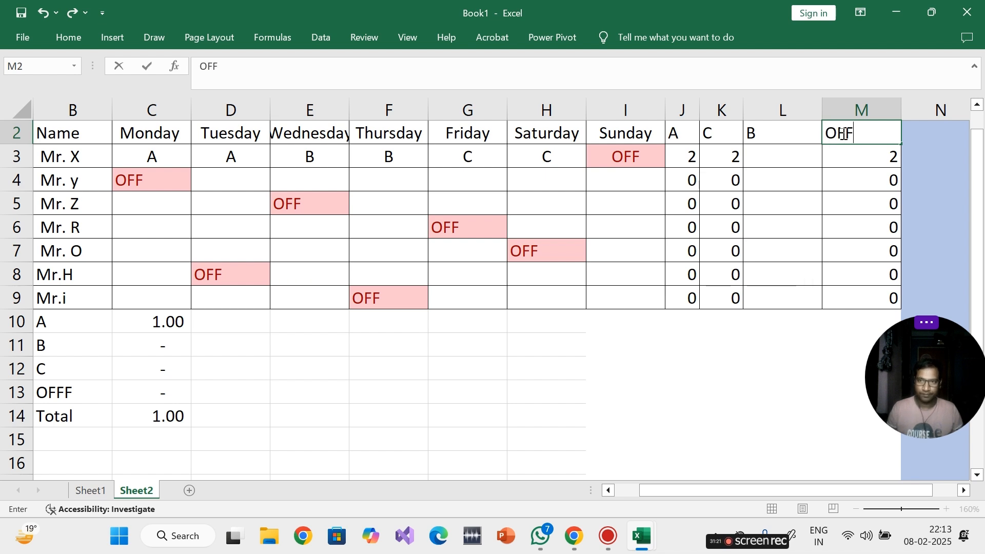
pyautogui.press('Return')
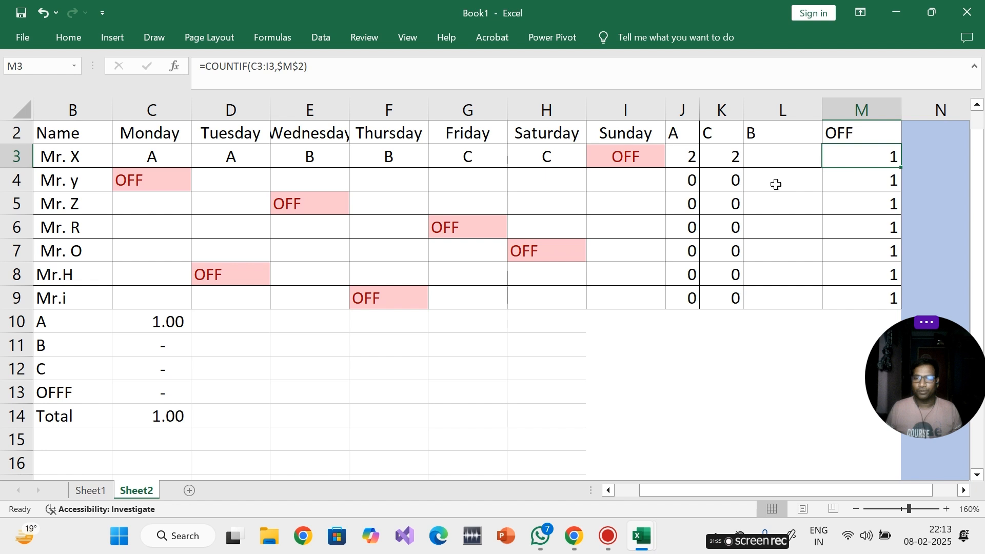
pyautogui.moveTo(721, 368); pyautogui.dragTo(775, 344)
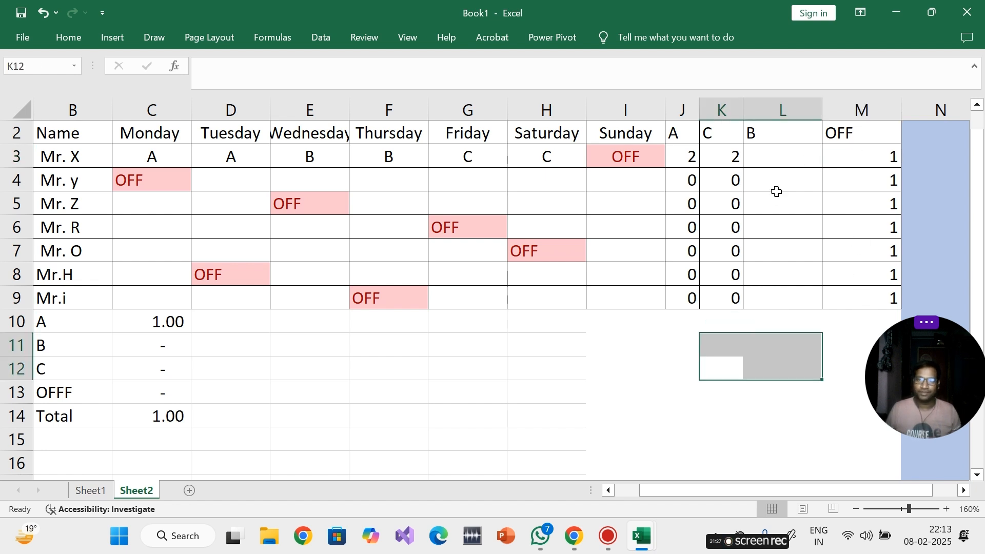
pyautogui.click(780, 162)
pyautogui.click(864, 154)
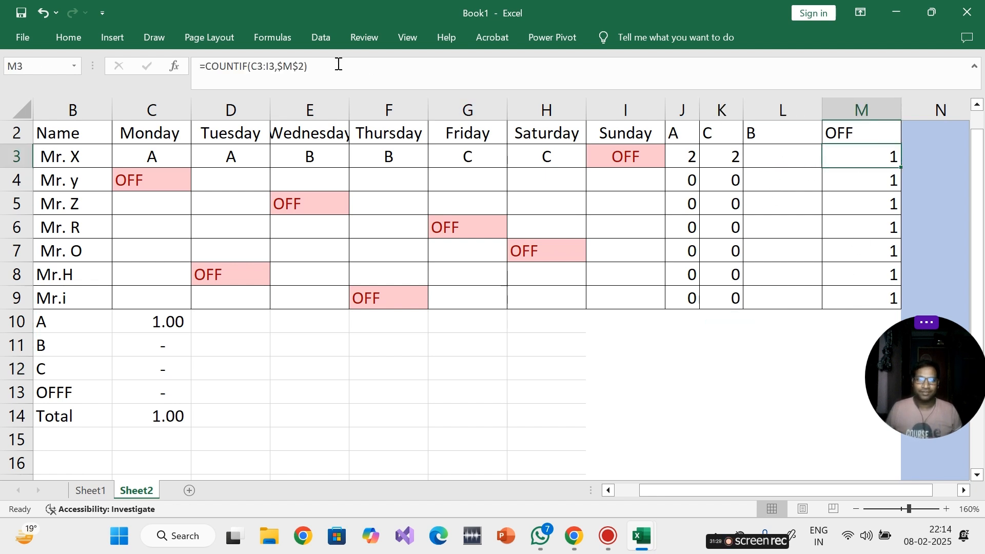
pyautogui.moveTo(337, 66); pyautogui.dragTo(223, 77)
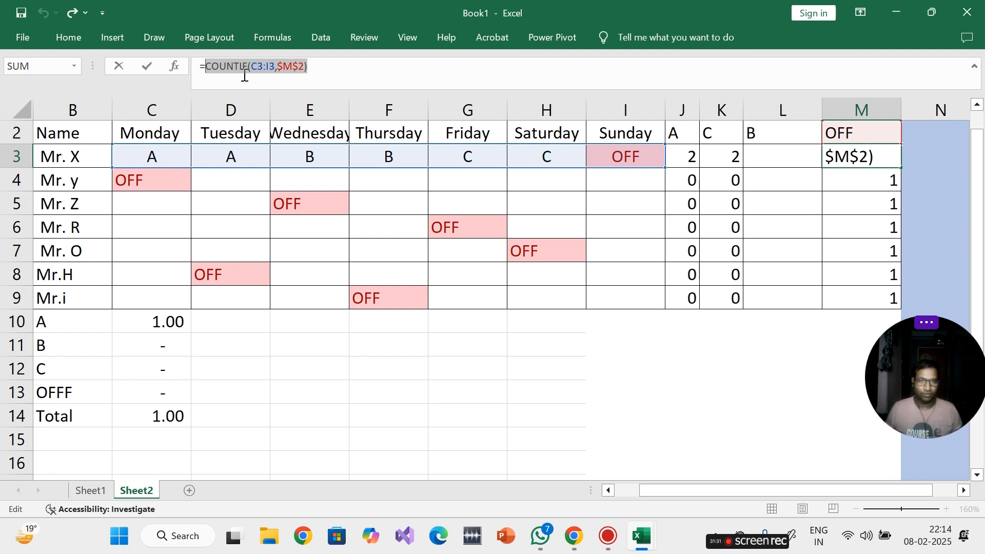
pyautogui.click(760, 164)
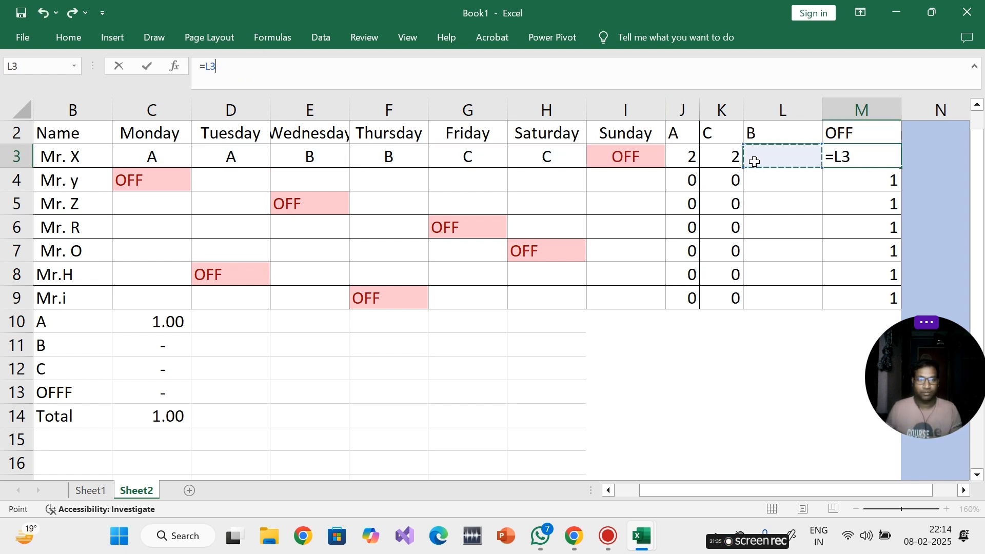
pyautogui.press('Escape')
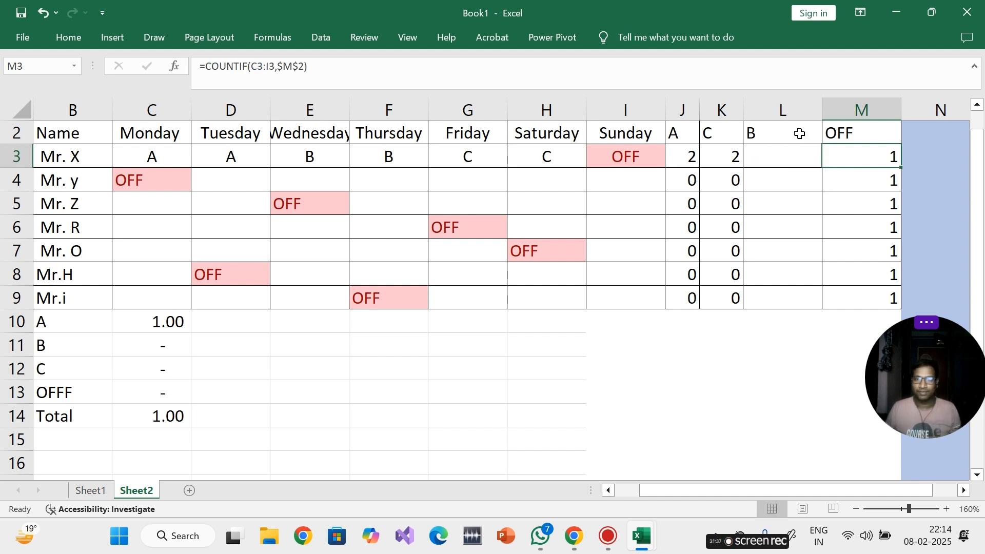
# - Copy the COUNTIF formula text from M3 unchanged into L3
pyautogui.moveTo(323, 70); pyautogui.dragTo(219, 80)
pyautogui.hotkey('ctrl', 'c')
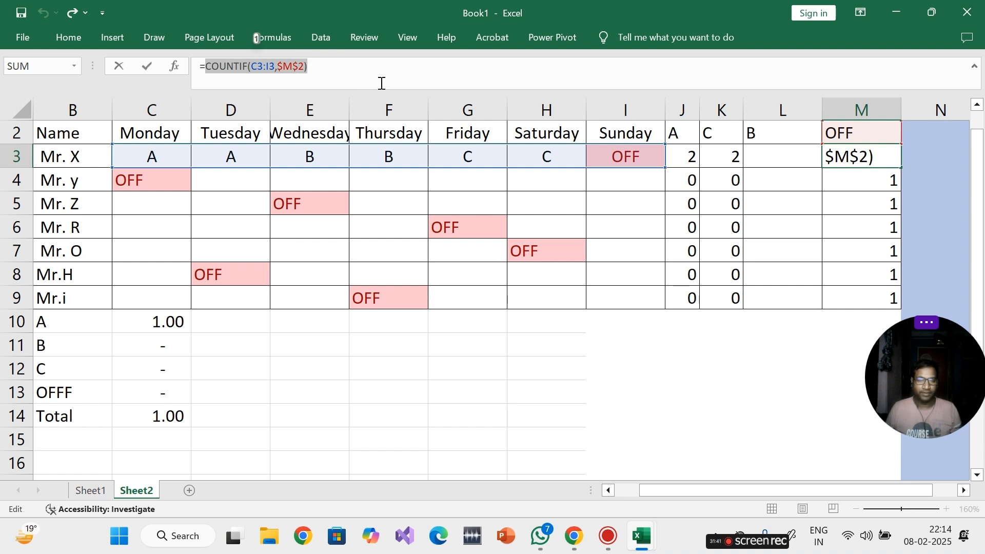
pyautogui.press('Escape')
pyautogui.click(816, 156)
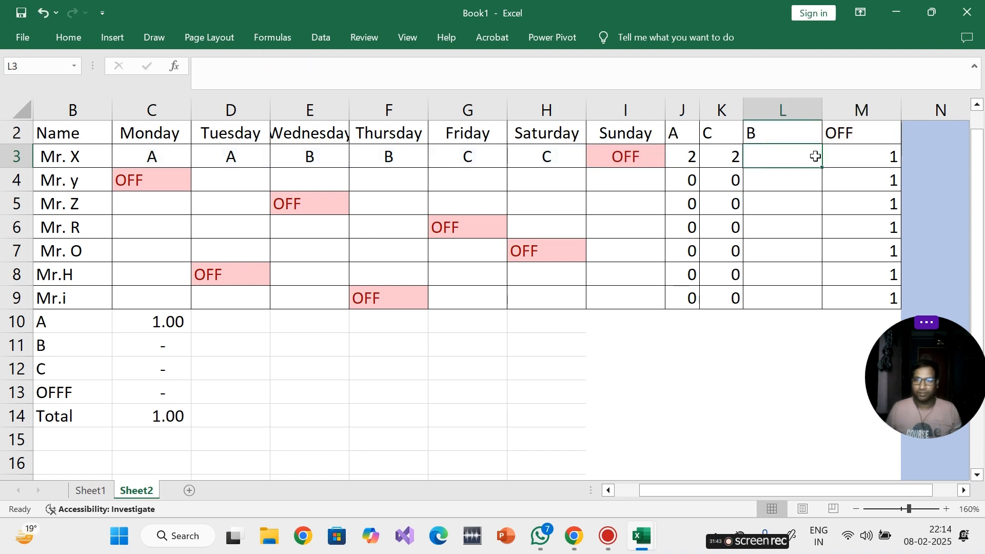
pyautogui.write('=')
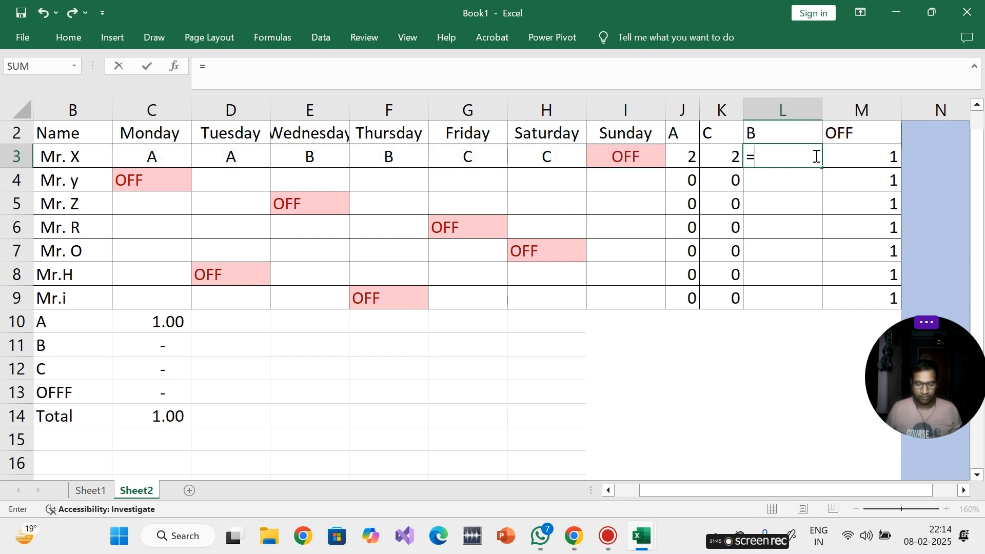
pyautogui.hotkey('ctrl', 'v')
pyautogui.press('Return')
# - Change the COUNTIF criteria reference in L3 to $L$2 and fill the formula down to row 9
pyautogui.click(785, 154)
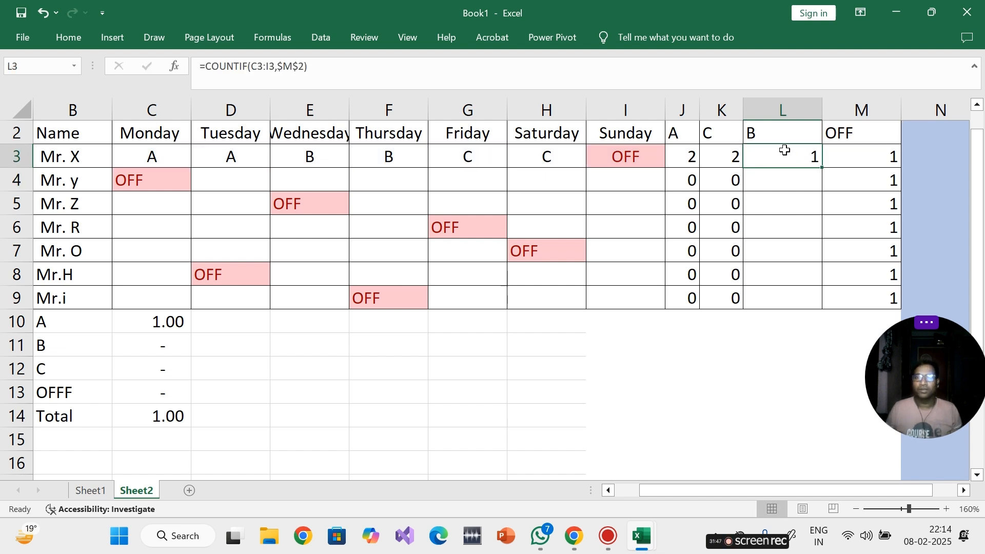
pyautogui.doubleClick(789, 156)
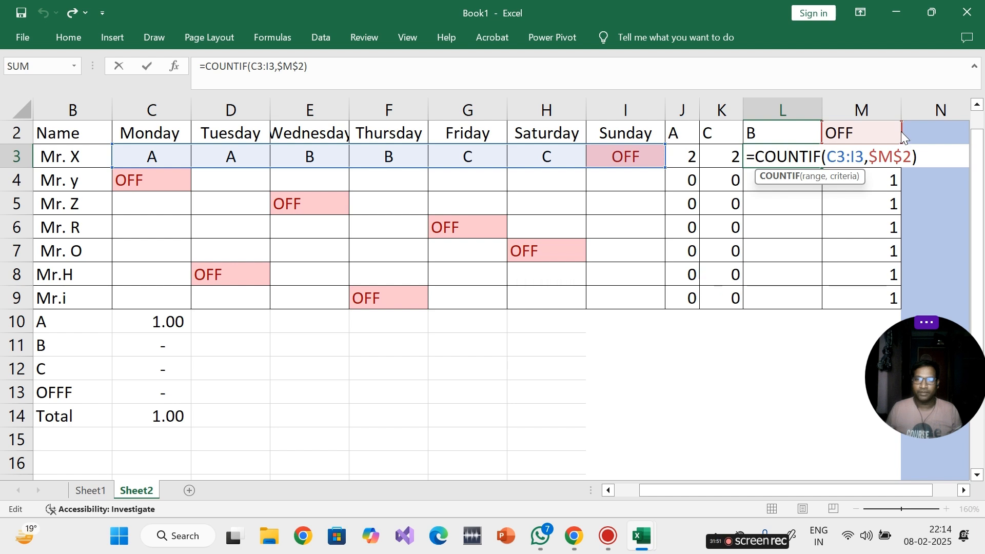
pyautogui.moveTo(901, 143); pyautogui.dragTo(791, 137)
pyautogui.press('Return')
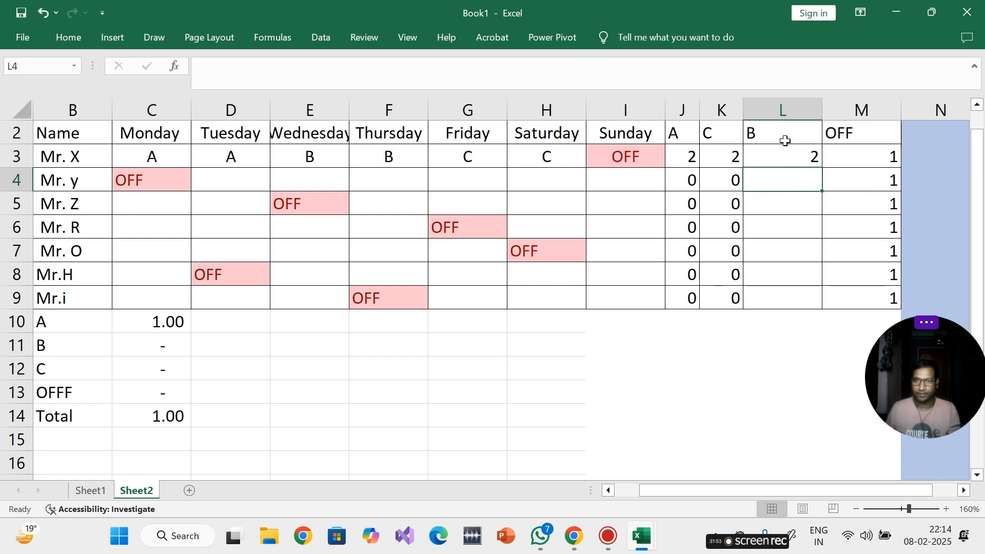
pyautogui.click(782, 155)
pyautogui.moveTo(822, 165); pyautogui.dragTo(805, 306)
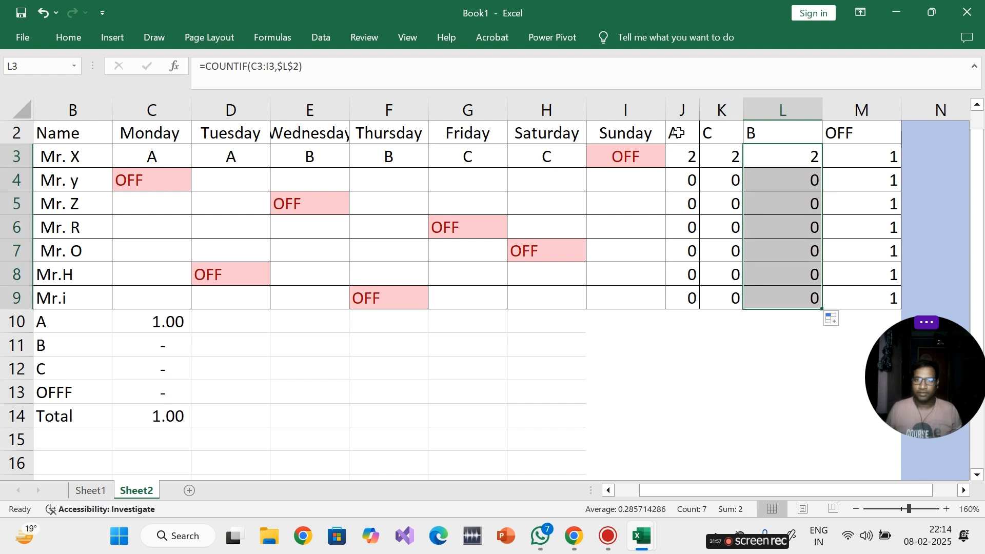
# - Change the shift count headers to B in K2 and C in L2
pyautogui.click(711, 135)
pyautogui.write('B')
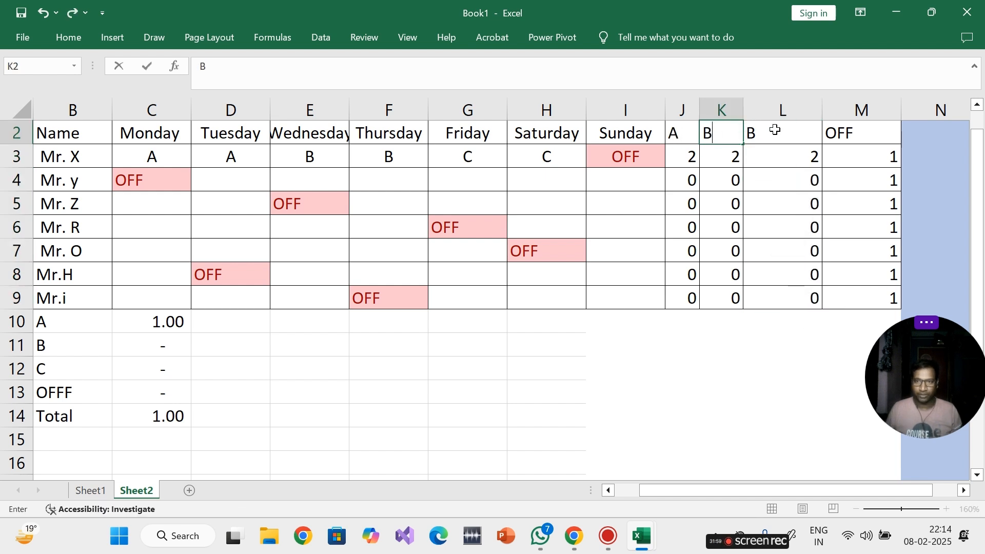
pyautogui.click(775, 131)
pyautogui.write('C')
pyautogui.click(705, 370)
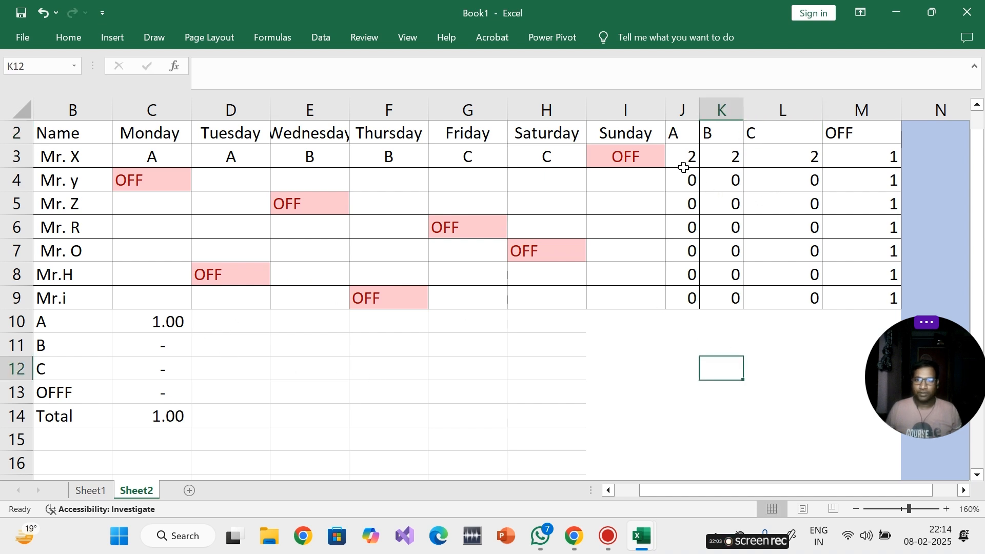
# - Format the counts in J3:M9 with comma style and no decimal places
pyautogui.moveTo(684, 167); pyautogui.dragTo(872, 299)
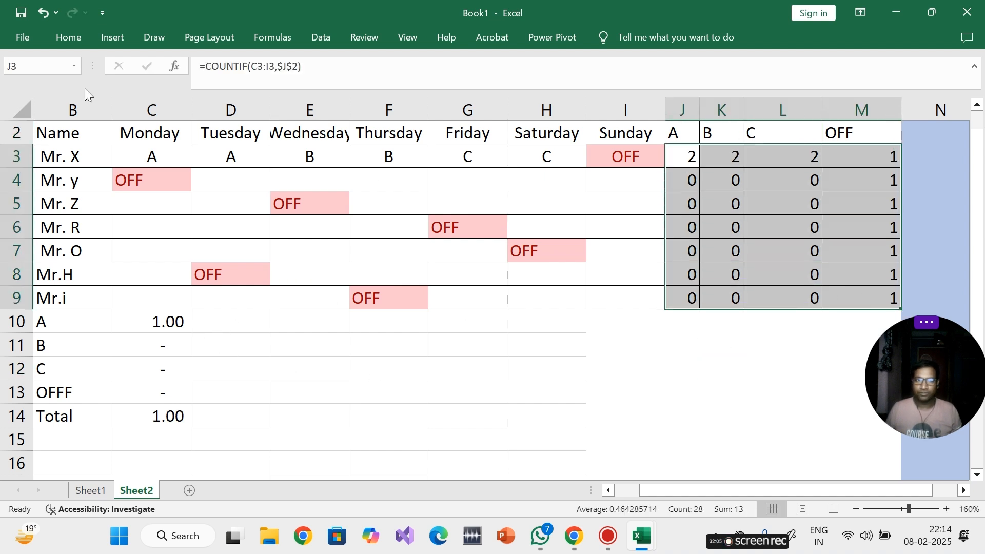
pyautogui.click(64, 34)
pyautogui.click(452, 91)
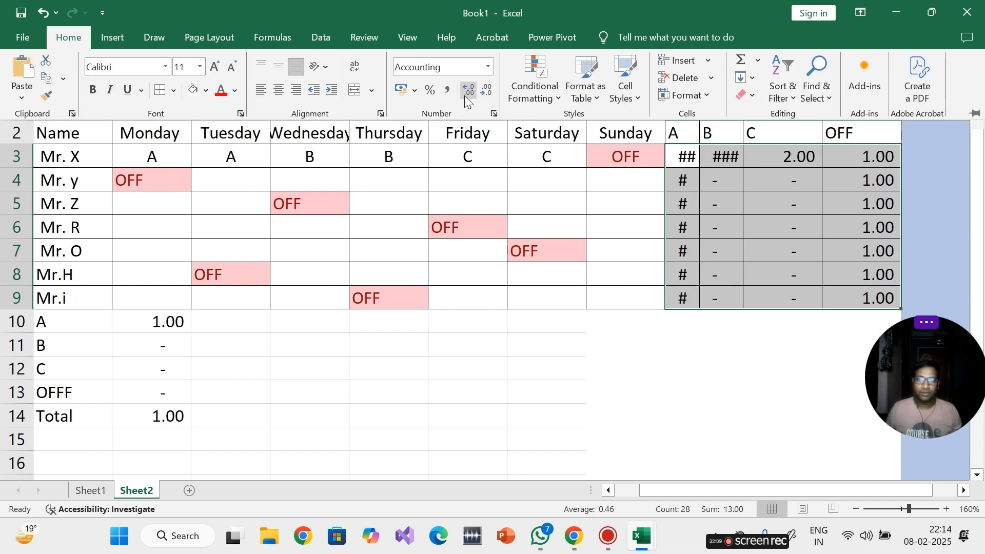
pyautogui.click(686, 151)
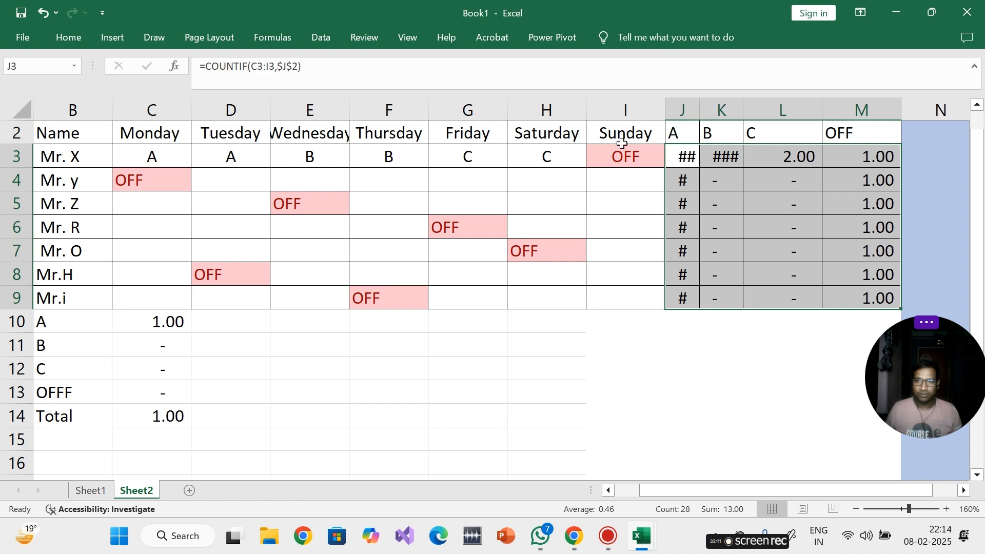
pyautogui.moveTo(867, 300); pyautogui.dragTo(676, 159)
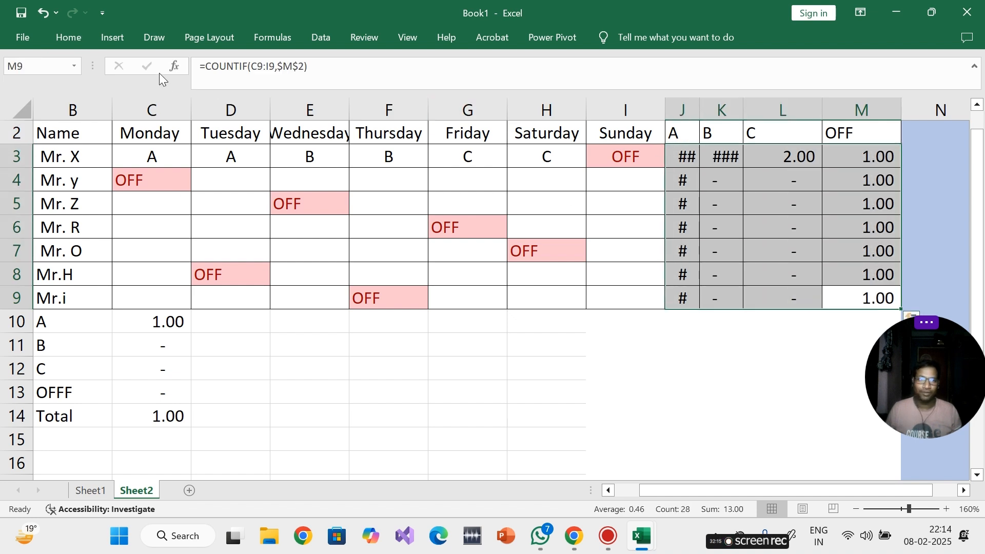
pyautogui.click(66, 38)
pyautogui.click(487, 91)
pyautogui.click(487, 92)
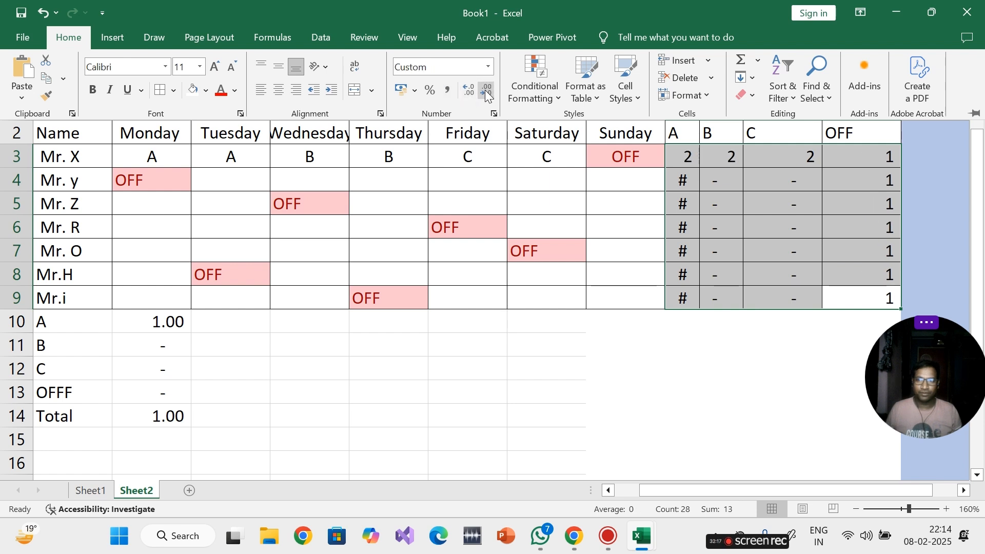
# - Widen column J and narrow column L to fit the shift counts
pyautogui.moveTo(701, 100); pyautogui.dragTo(733, 110)
pyautogui.click(670, 369)
pyautogui.moveTo(854, 111); pyautogui.dragTo(840, 110)
# - Center the shift count headers A, B, C and OFF in J2:M2
pyautogui.moveTo(891, 133); pyautogui.dragTo(699, 133)
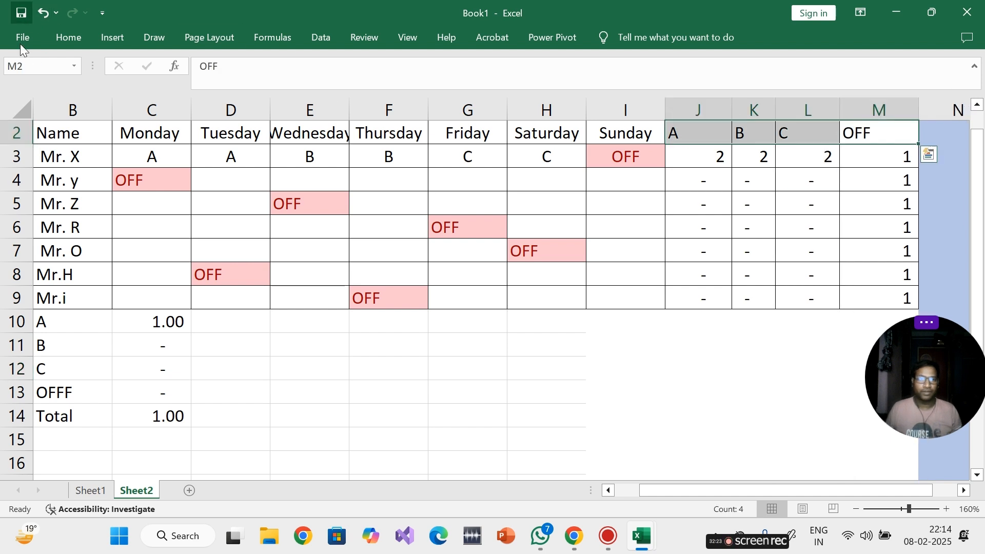
pyautogui.click(67, 38)
pyautogui.click(283, 94)
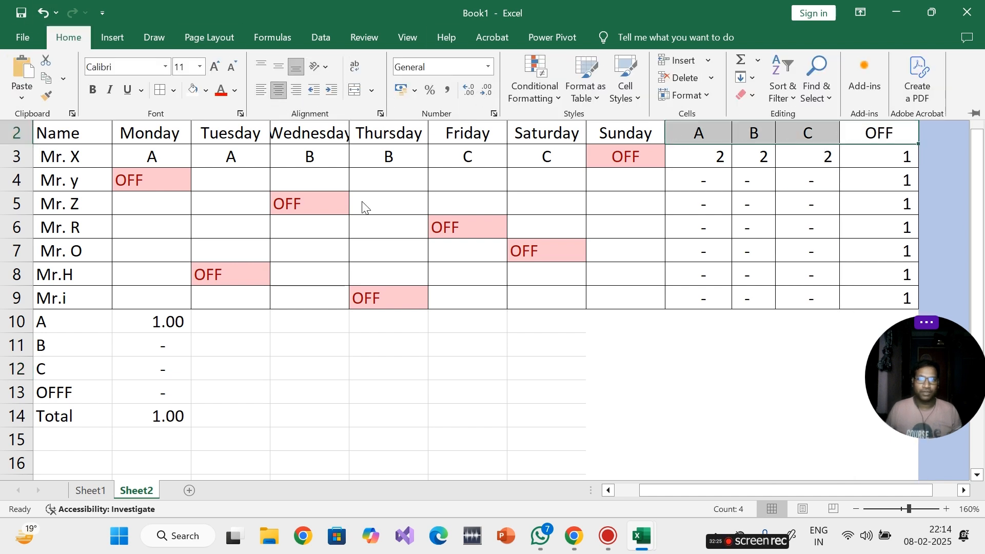
# - Reduce the height of row 1 to about that of the other rows
pyautogui.scroll(1, 622, 369)
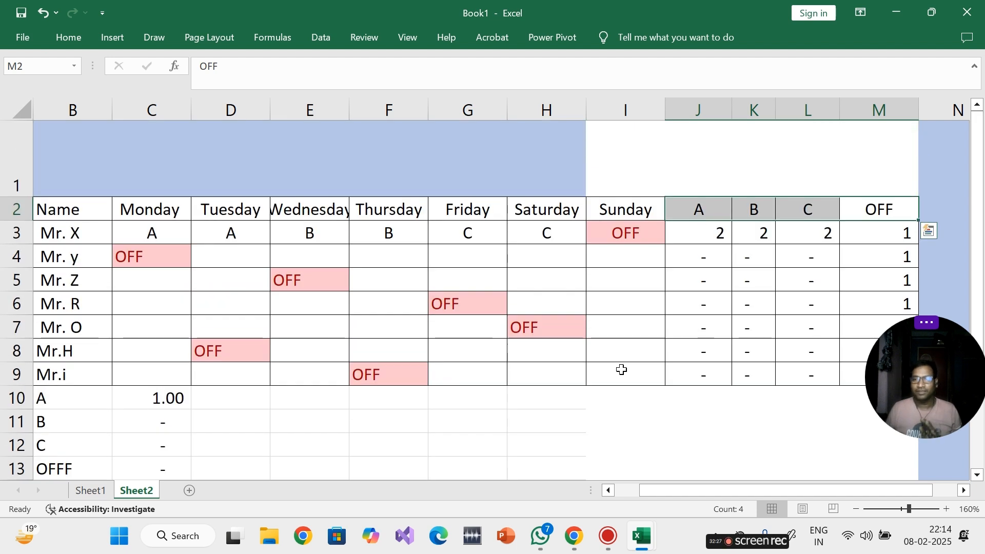
pyautogui.moveTo(957, 393); pyautogui.dragTo(921, 414)
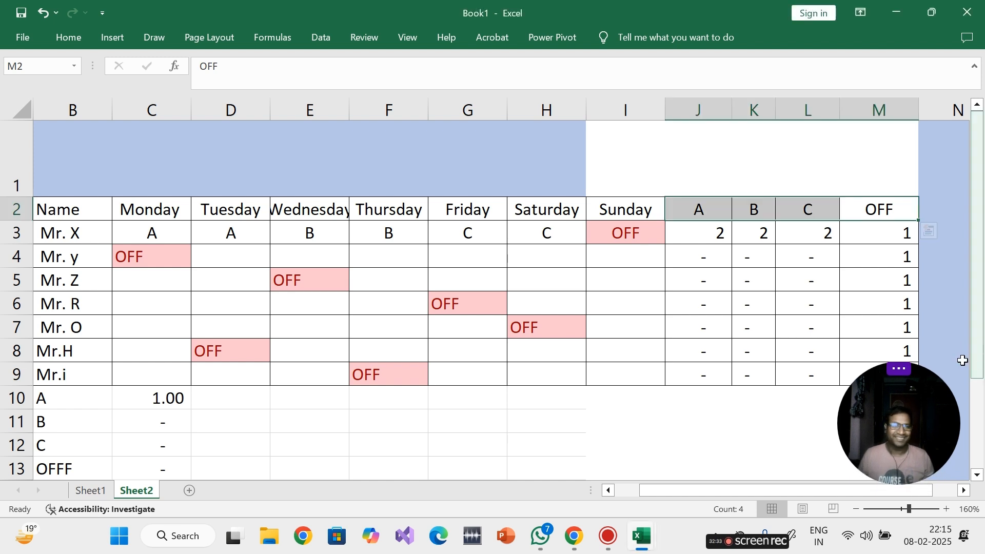
pyautogui.scroll(-2, 262, 400)
pyautogui.scroll(2, 295, 361)
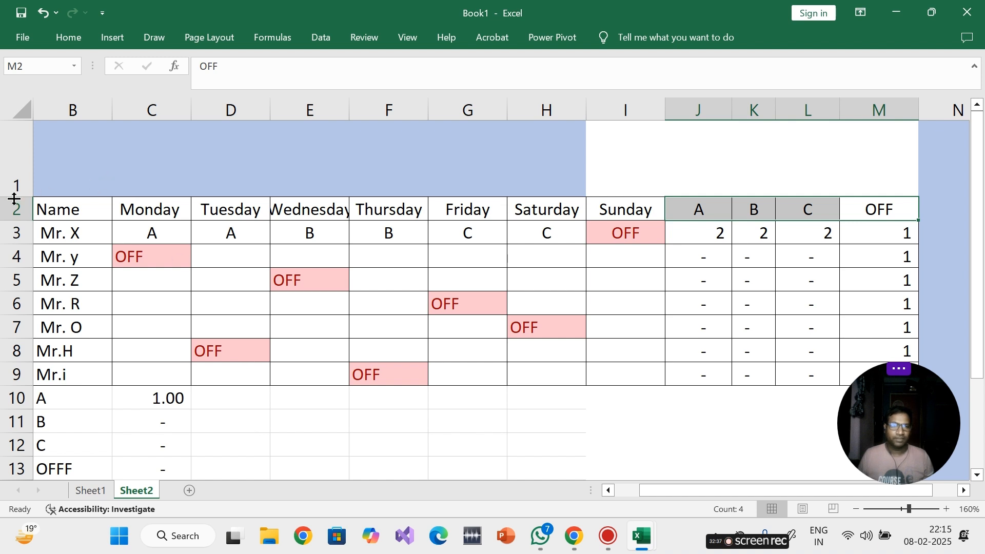
pyautogui.moveTo(14, 198); pyautogui.dragTo(14, 147)
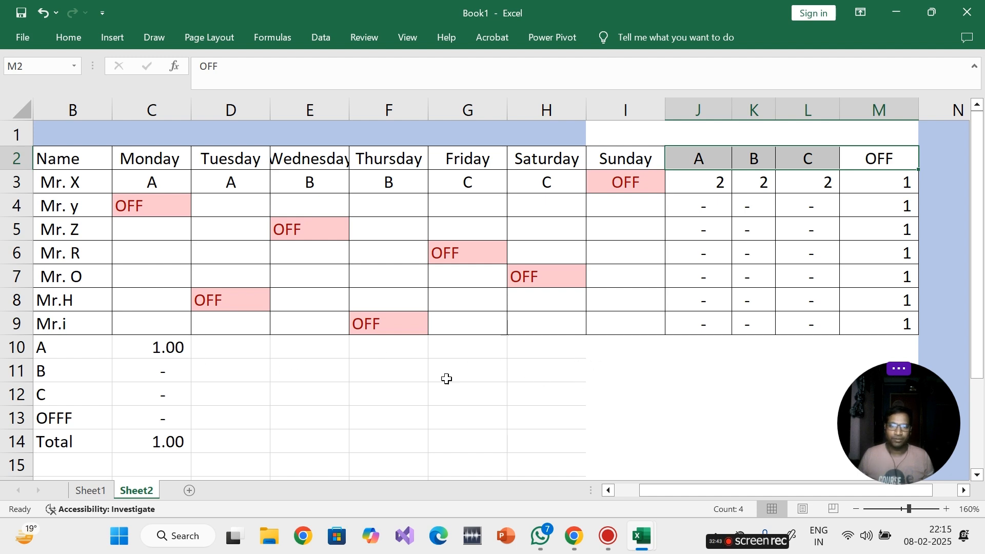
# - Copy the formula =COUNTIF($C$3:$C$9,B10) from C10 into D10, keeping its cell references as written
pyautogui.click(136, 347)
pyautogui.doubleClick(136, 347)
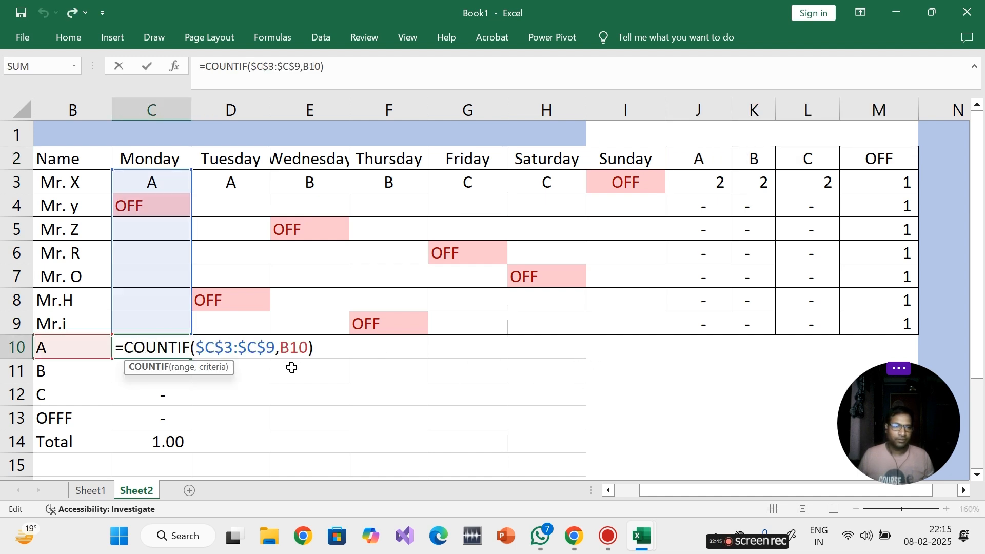
pyautogui.press('Escape')
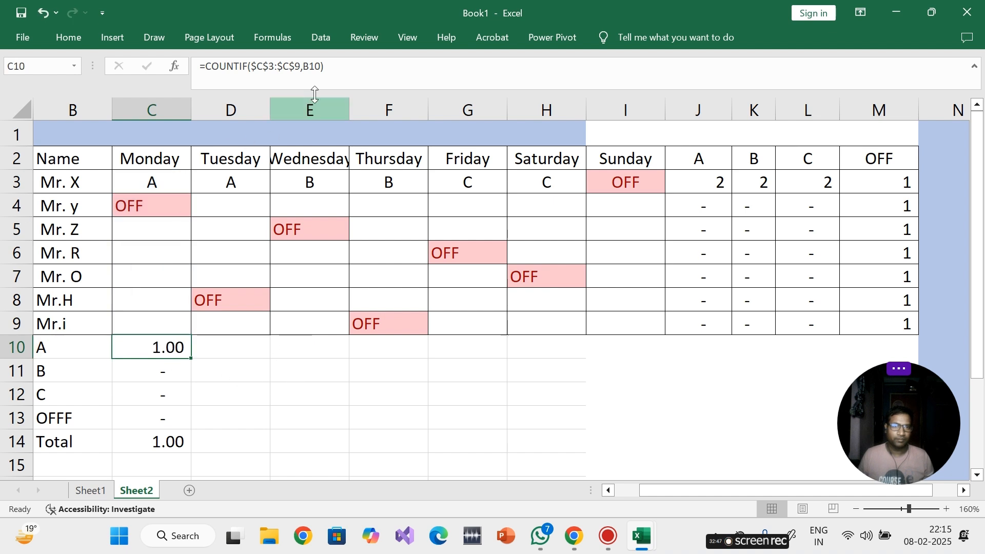
pyautogui.moveTo(310, 65); pyautogui.dragTo(210, 71)
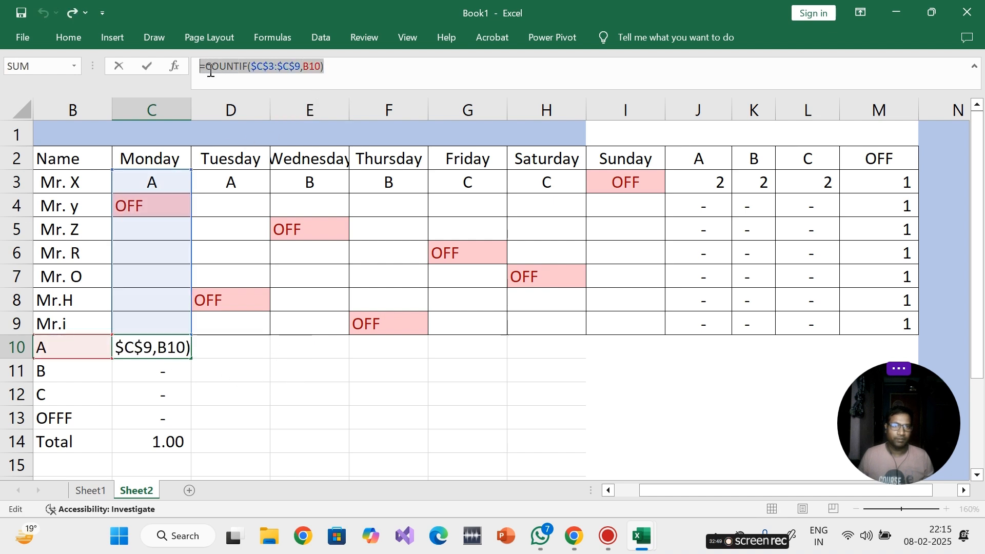
pyautogui.click(313, 71)
pyautogui.moveTo(334, 66); pyautogui.dragTo(204, 66)
pyautogui.hotkey('ctrl', 'c')
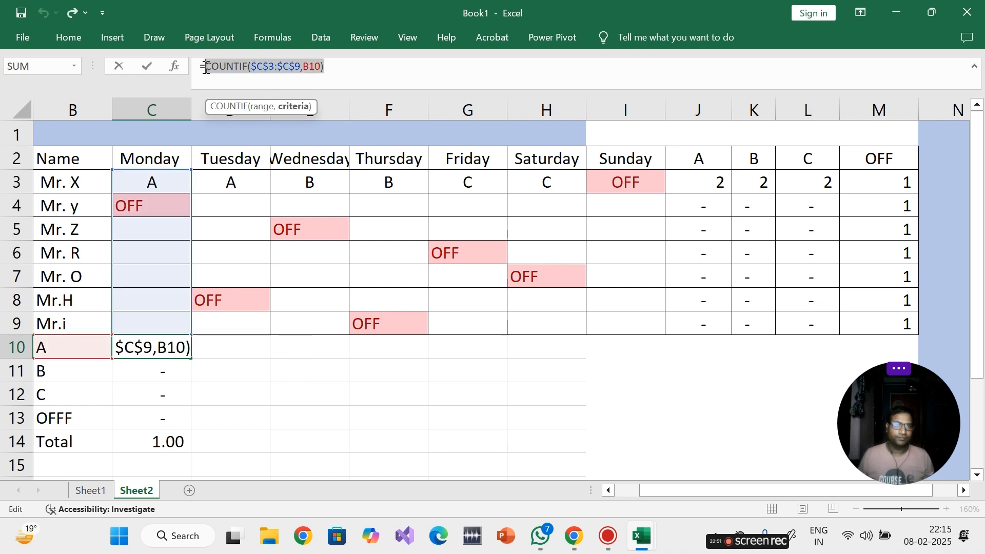
pyautogui.press('Escape')
pyautogui.click(215, 359)
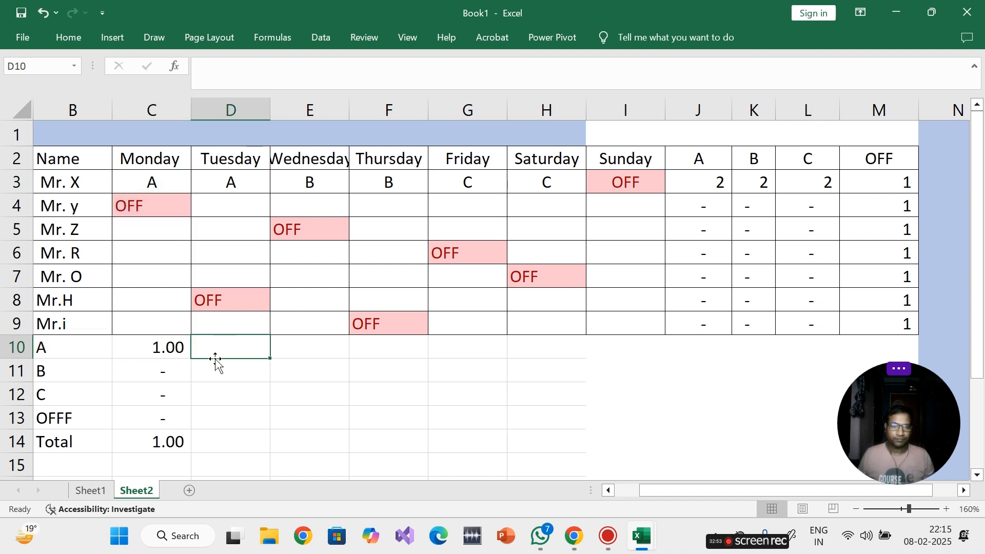
pyautogui.write('=')
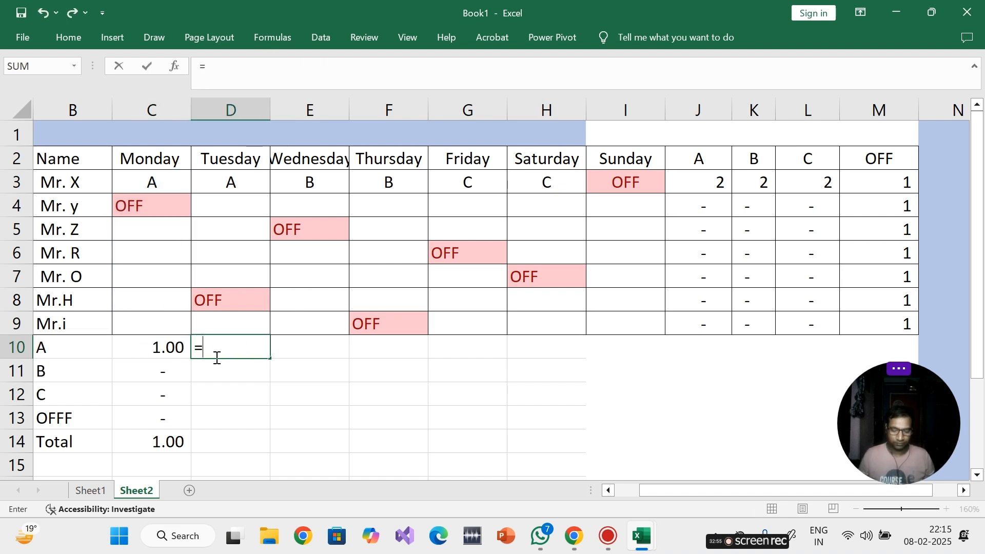
pyautogui.hotkey('ctrl', 'v')
pyautogui.press('Return')
# - Move the count range of the D10 formula to the Tuesday shifts, $D$3:$D$9
pyautogui.click(223, 358)
pyautogui.doubleClick(222, 354)
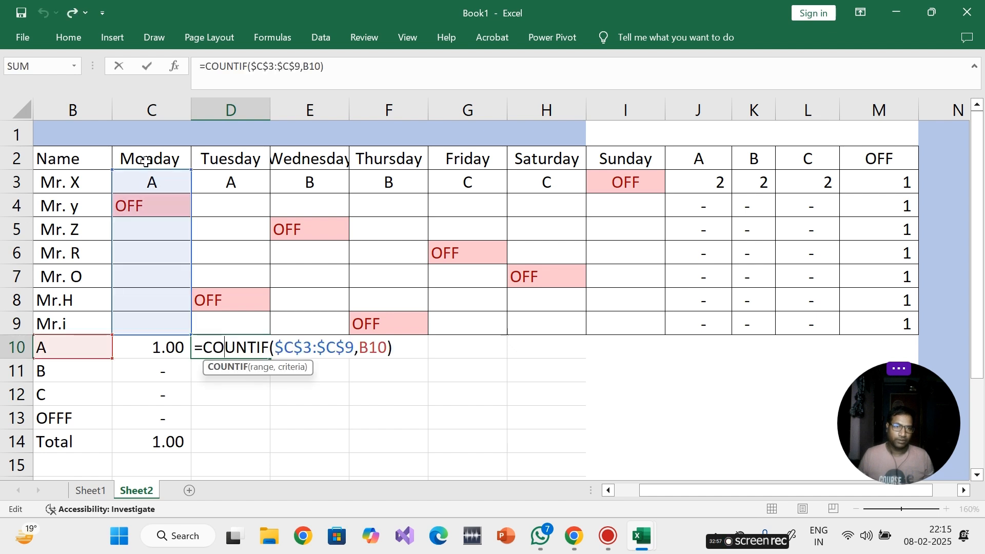
pyautogui.moveTo(189, 236); pyautogui.dragTo(236, 232)
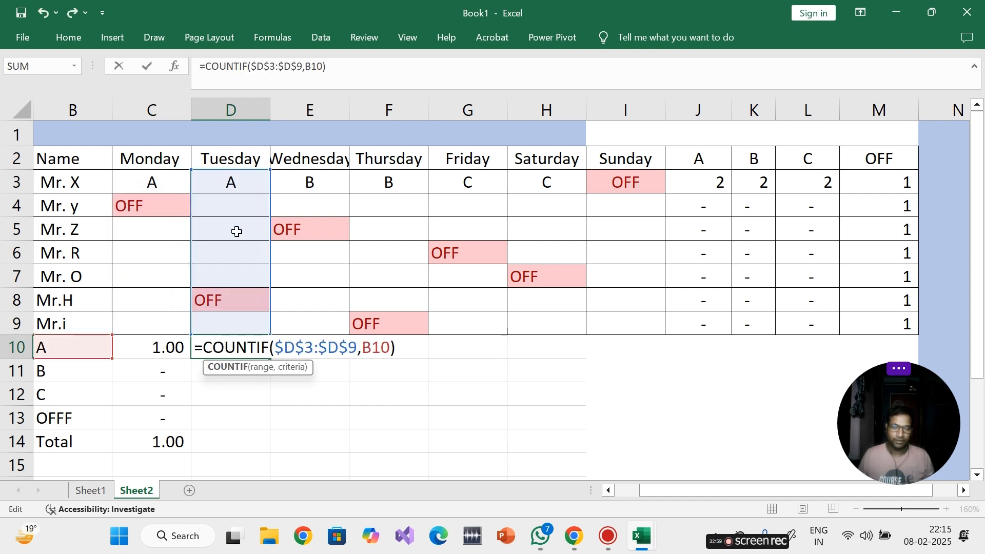
pyautogui.press('Return')
# - Copy the formula =COUNTIF($D$3:$D$9,B10) from D10 into E10 with the same cell references
pyautogui.click(260, 349)
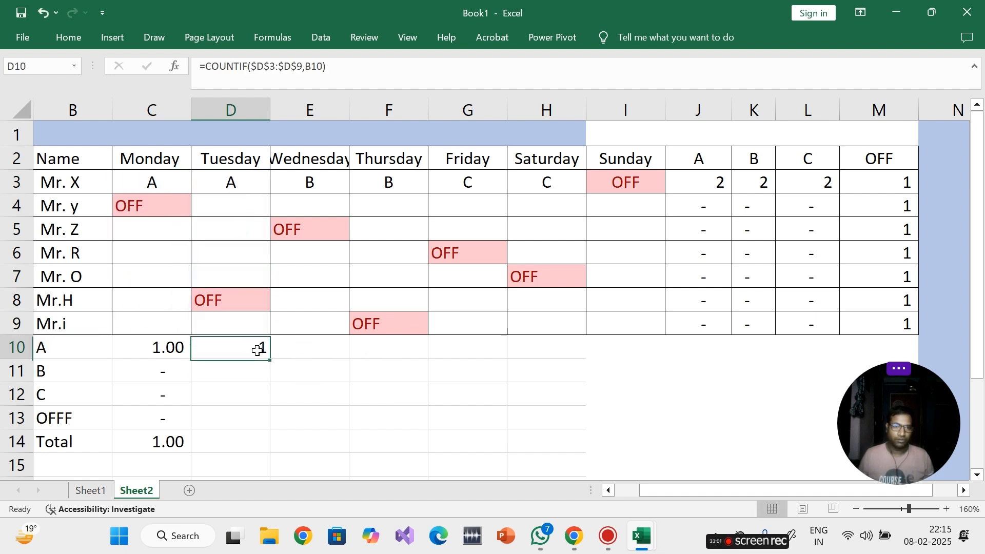
pyautogui.moveTo(327, 66); pyautogui.dragTo(204, 62)
pyautogui.hotkey('ctrl', 'c')
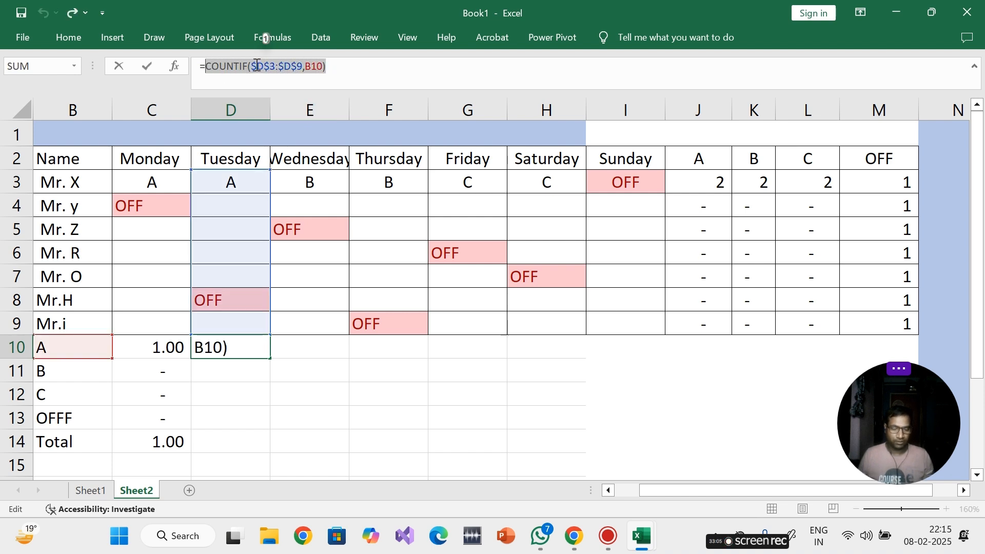
pyautogui.press('Escape')
pyautogui.click(311, 342)
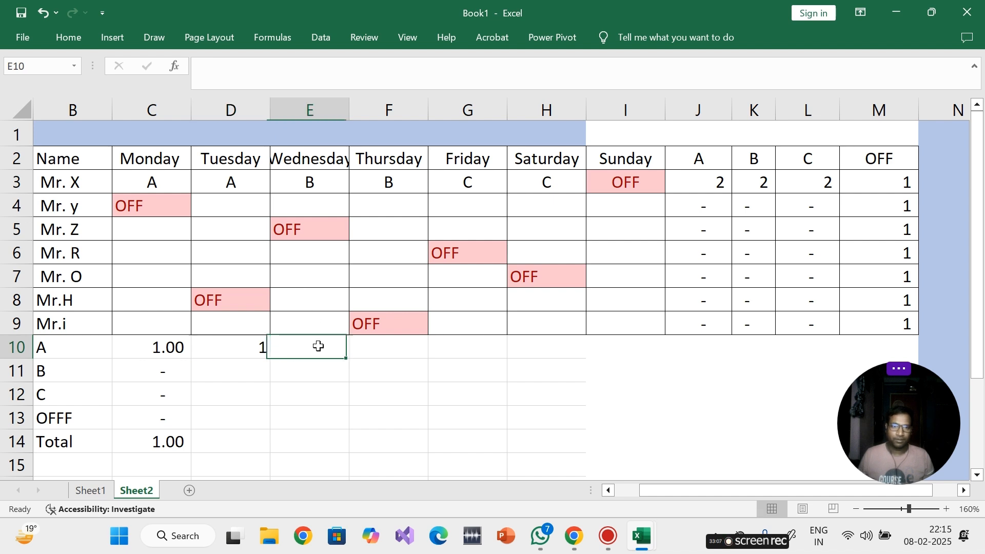
pyautogui.write('=')
pyautogui.hotkey('ctrl', 'v')
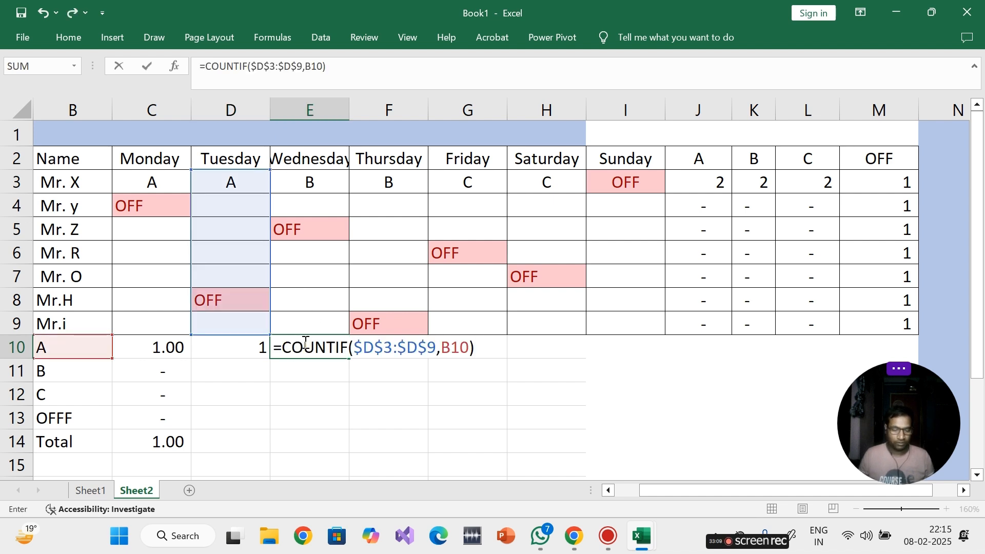
pyautogui.press('Tab')
# - Enter the copied formula =COUNTIF($D$3:$D$9,B10) in F10, G10 and H10 as well
pyautogui.write('=')
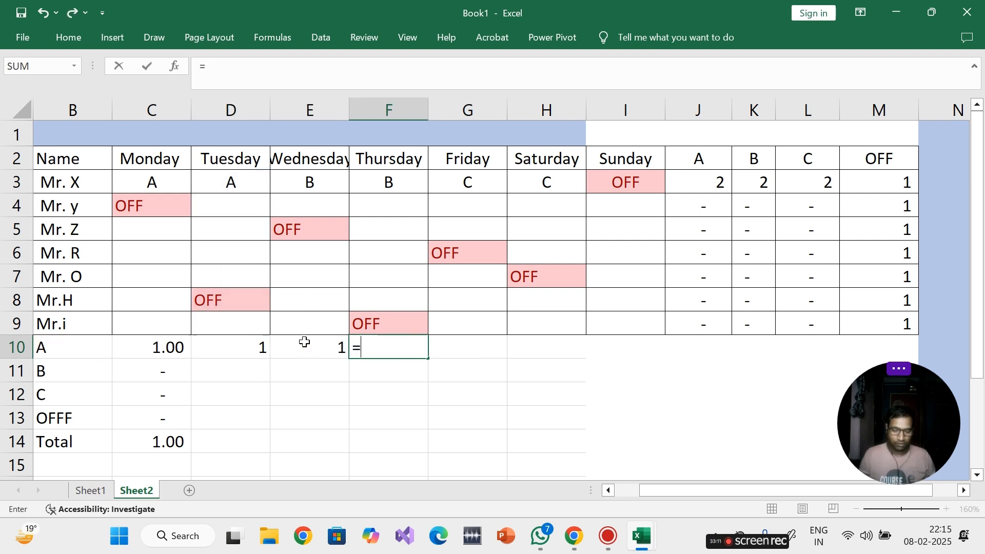
pyautogui.hotkey('ctrl', 'v')
pyautogui.press('Tab')
pyautogui.write('=')
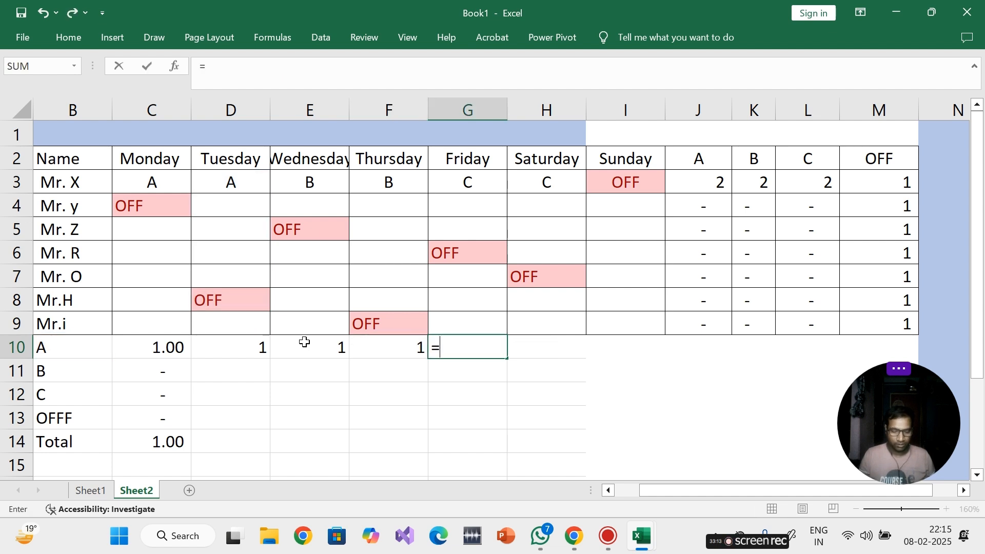
pyautogui.hotkey('ctrl', 'v')
pyautogui.press('Tab')
pyautogui.write('=')
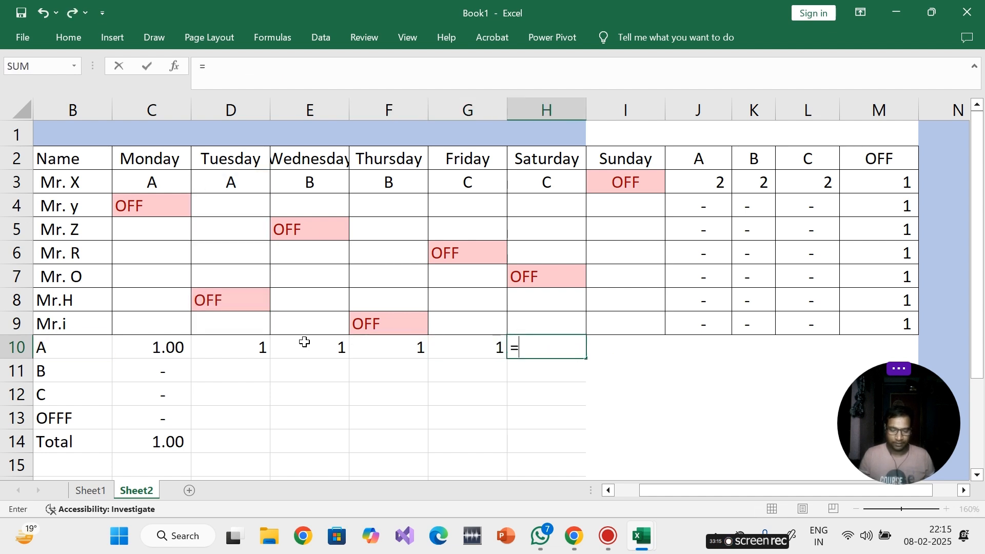
pyautogui.hotkey('ctrl', 'v')
pyautogui.press('Return')
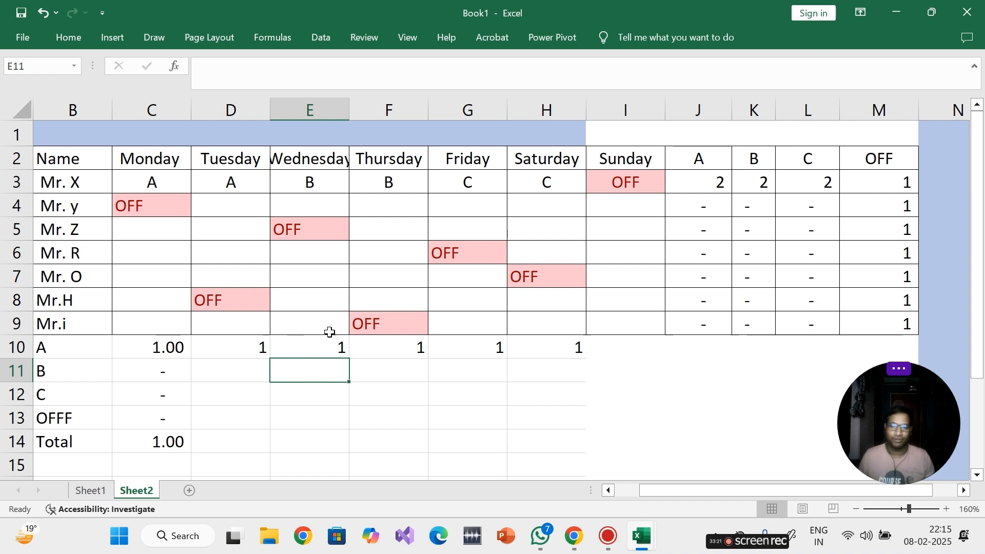
# - Move the count range of the E10 formula to the Wednesday shifts, $E$3:$E$9
pyautogui.doubleClick(226, 341)
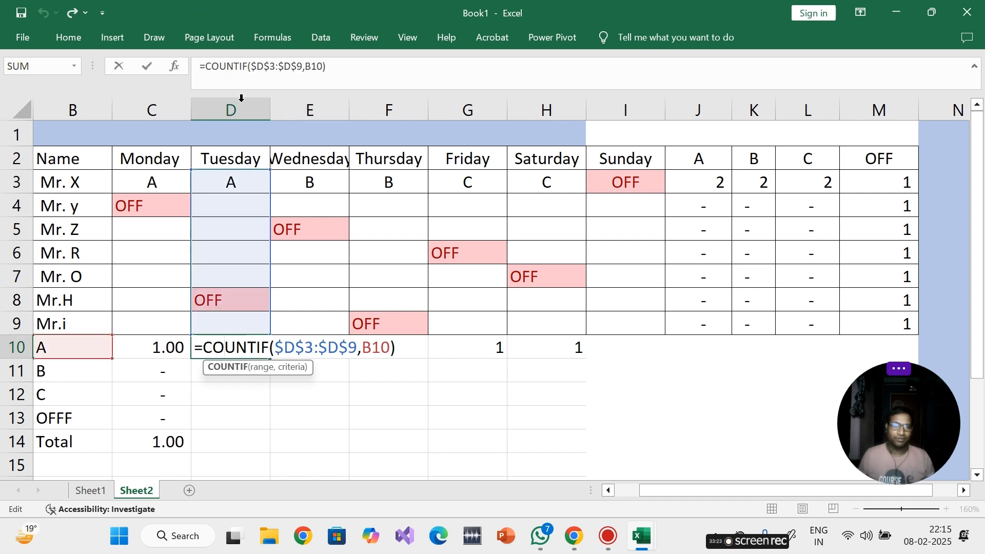
pyautogui.press('Escape')
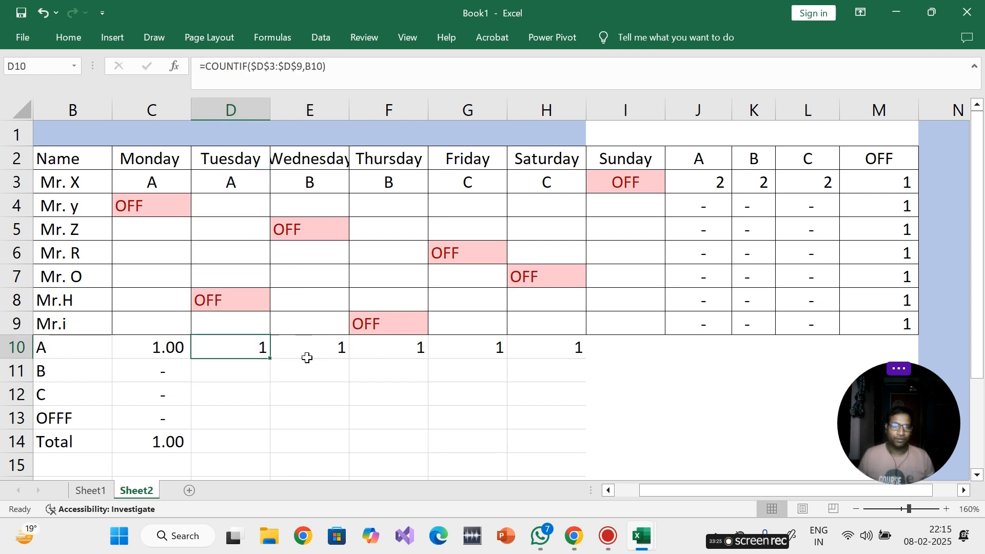
pyautogui.doubleClick(308, 347)
pyautogui.moveTo(278, 251); pyautogui.dragTo(310, 242)
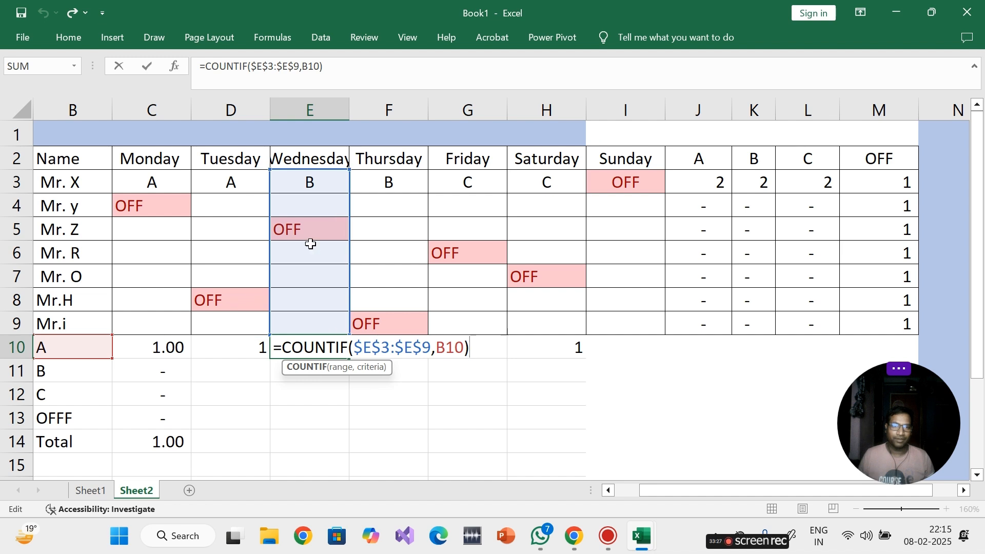
pyautogui.press('Return')
# - Move the count range of the F10 formula to the Thursday shifts, $F$3:$F$9
pyautogui.doubleClick(377, 353)
pyautogui.doubleClick(377, 353)
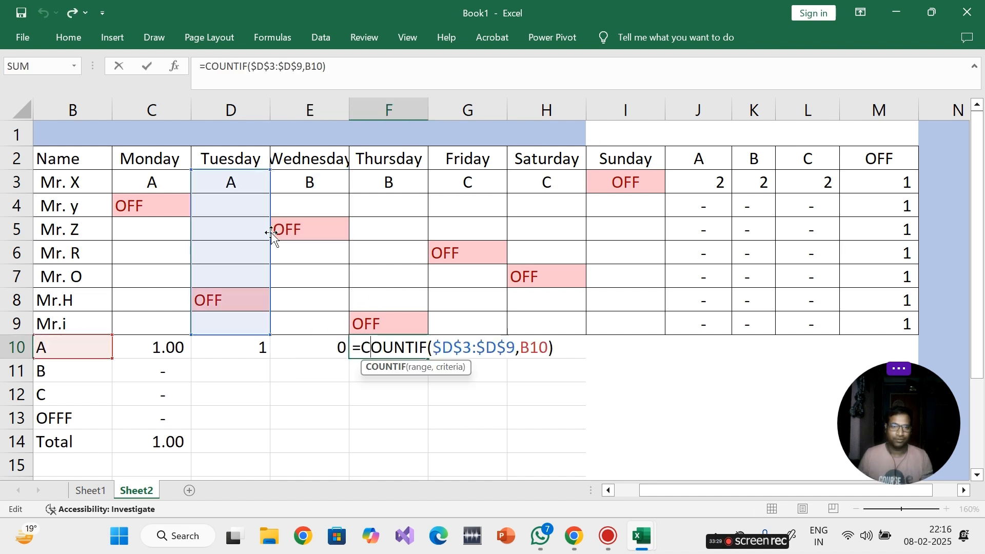
pyautogui.moveTo(271, 236); pyautogui.dragTo(381, 234)
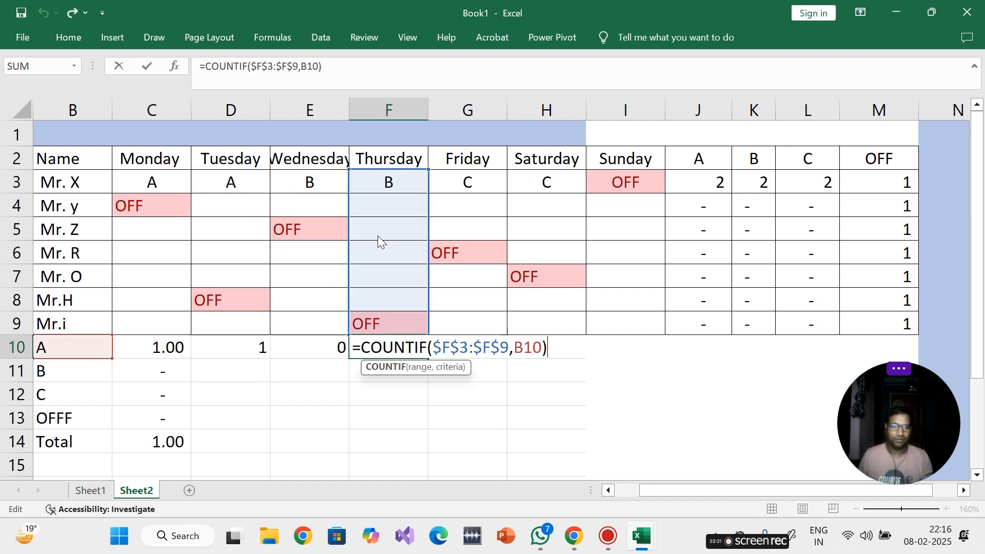
pyautogui.press('Return')
# - Move the count ranges of G10 and H10 to the Friday and Saturday shifts, $G$3:$G$9 and $H$3:$H$9
pyautogui.doubleClick(460, 345)
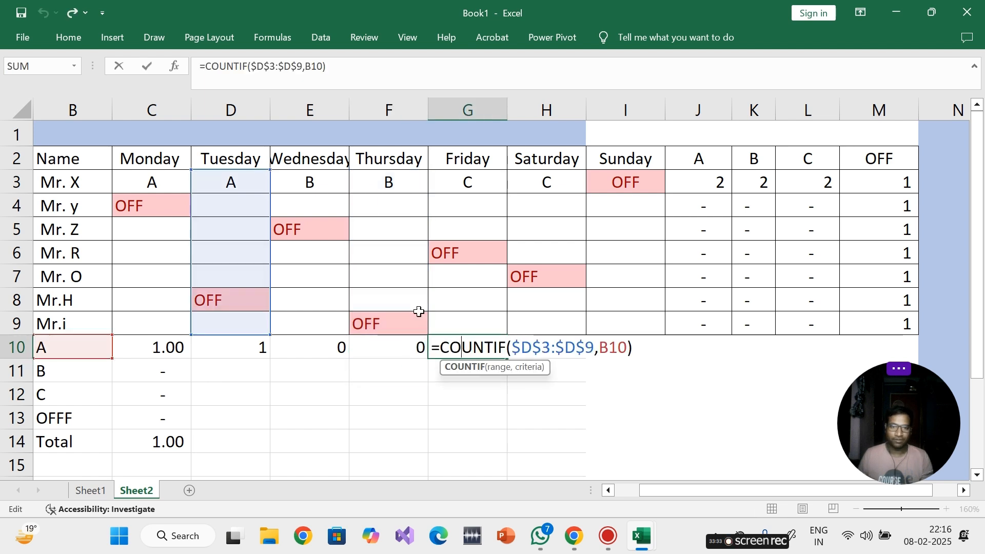
pyautogui.moveTo(272, 203); pyautogui.dragTo(431, 211)
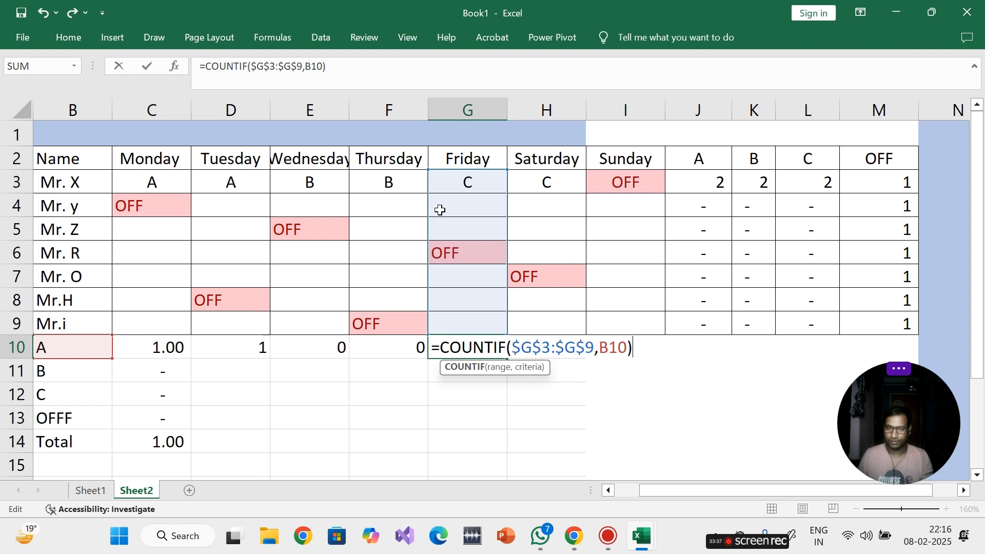
pyautogui.press('Return')
pyautogui.doubleClick(551, 347)
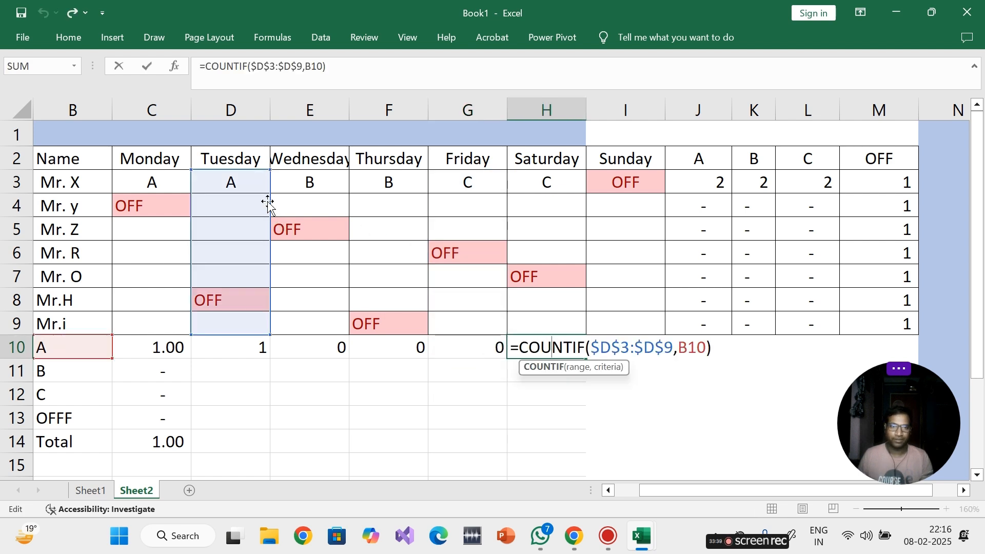
pyautogui.moveTo(269, 203); pyautogui.dragTo(555, 203)
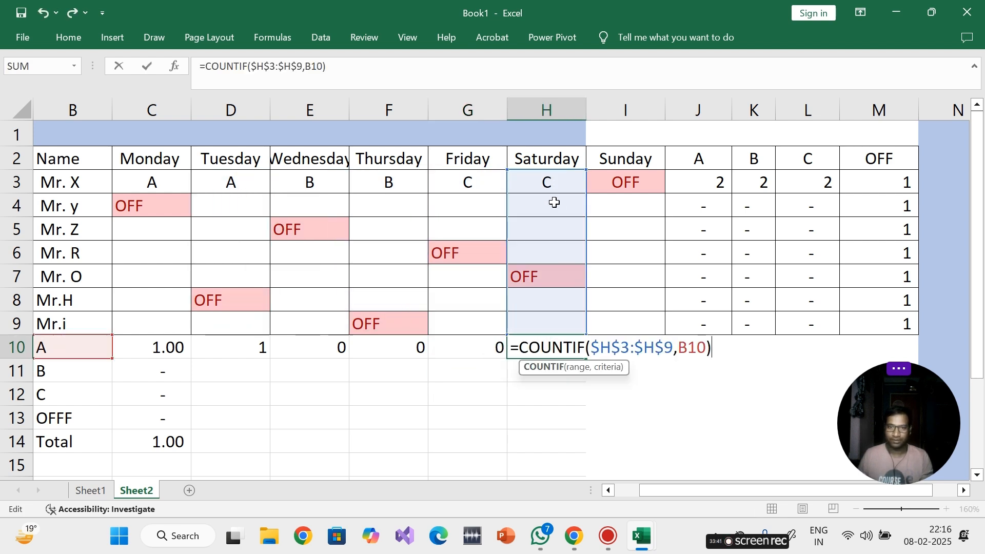
pyautogui.press('Return')
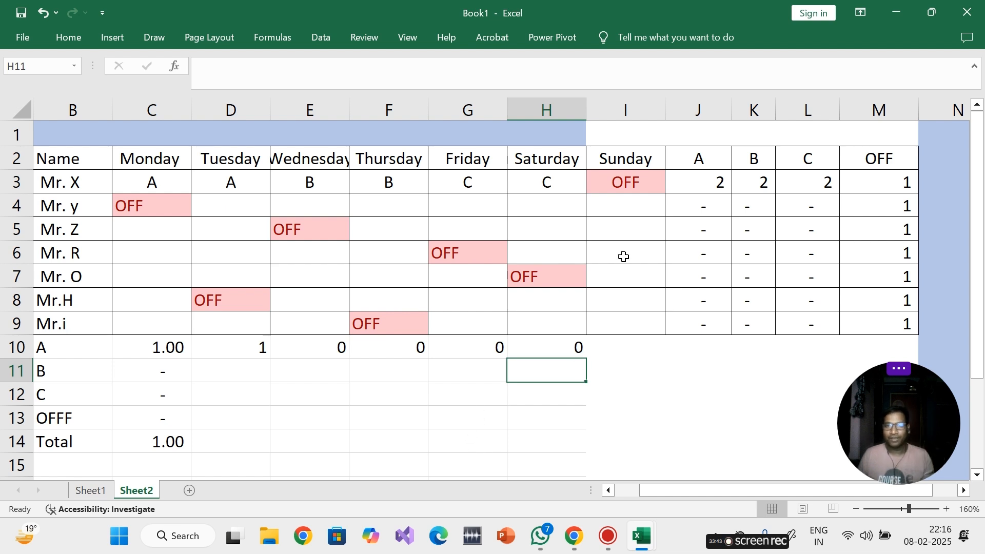
# - Copy the formula =COUNTIF($H$3:$H$9,B10) from H10 into I10 with the same cell references
pyautogui.click(563, 347)
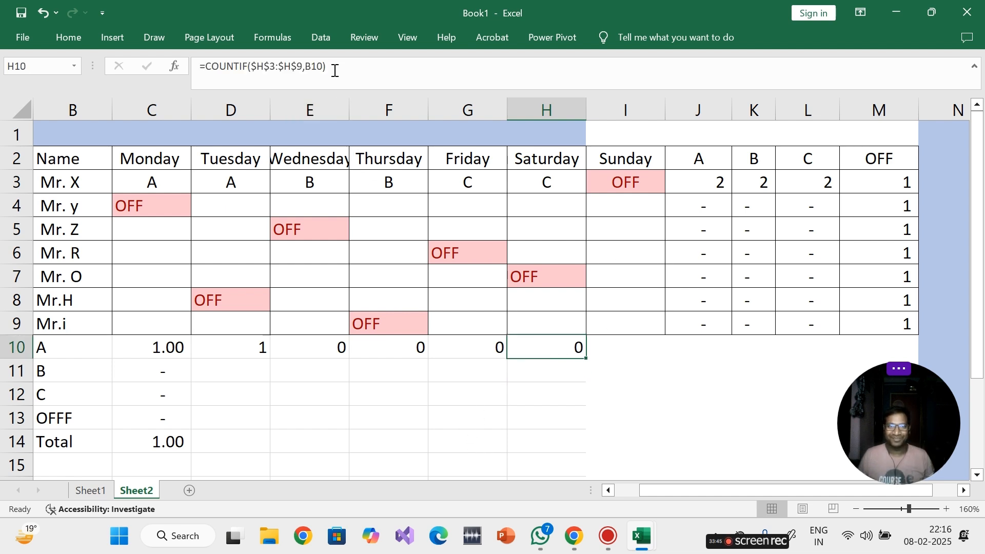
pyautogui.moveTo(335, 71); pyautogui.dragTo(210, 70)
pyautogui.hotkey('ctrl', 'c')
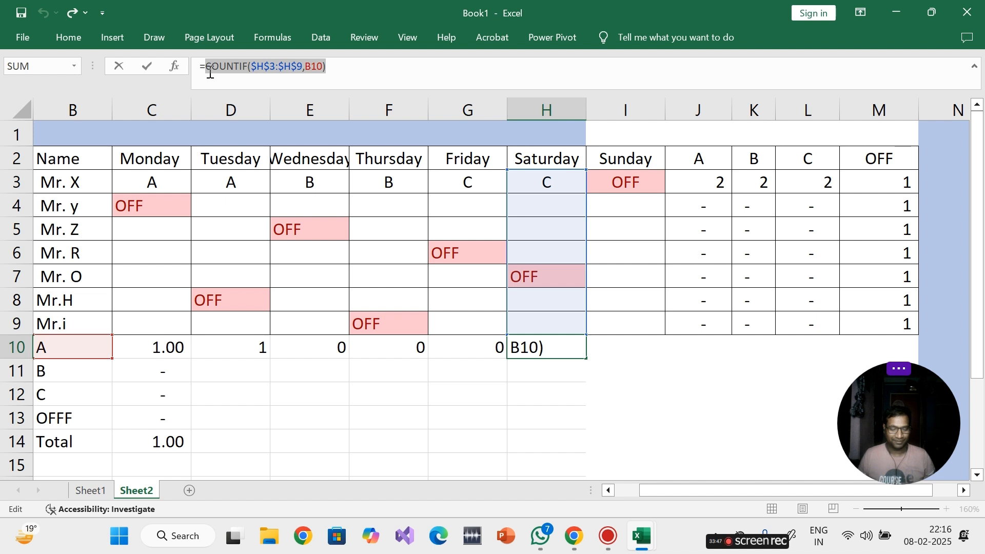
pyautogui.press('Escape')
pyautogui.click(643, 351)
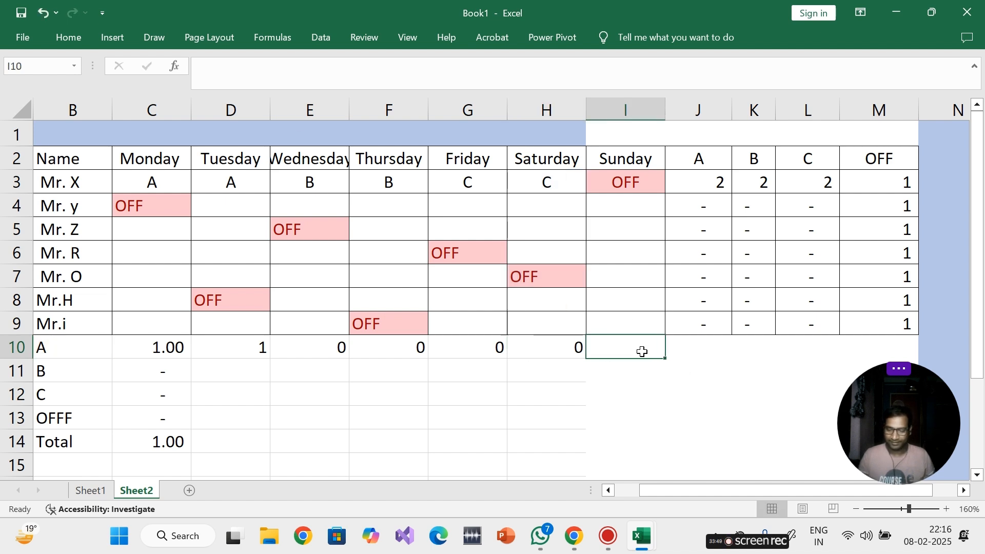
pyautogui.write('=')
pyautogui.hotkey('ctrl', 'v')
pyautogui.press('Return')
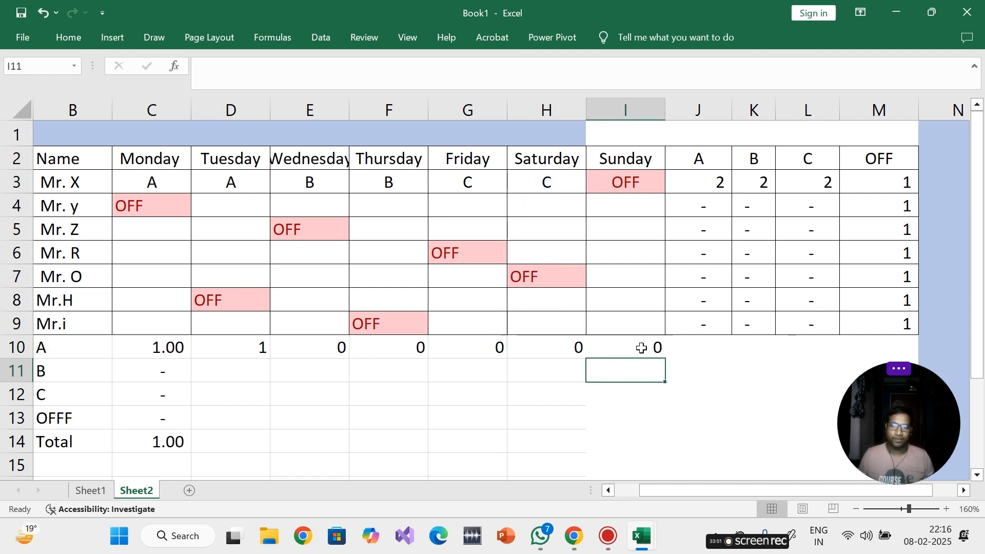
# - Move the count range of the I10 formula to the Sunday shifts, $I$3:$I$9
pyautogui.click(642, 348)
pyautogui.doubleClick(635, 350)
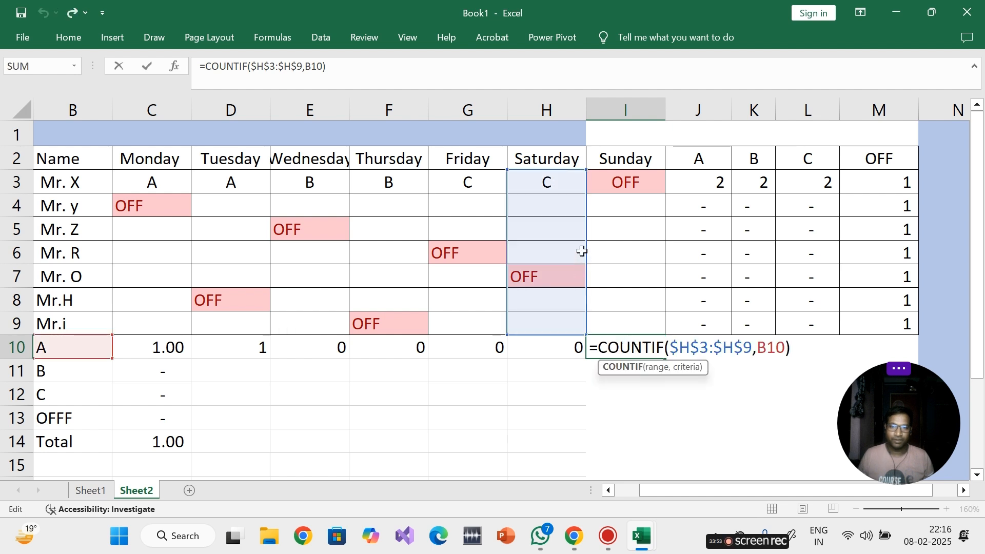
pyautogui.moveTo(606, 249); pyautogui.dragTo(631, 252)
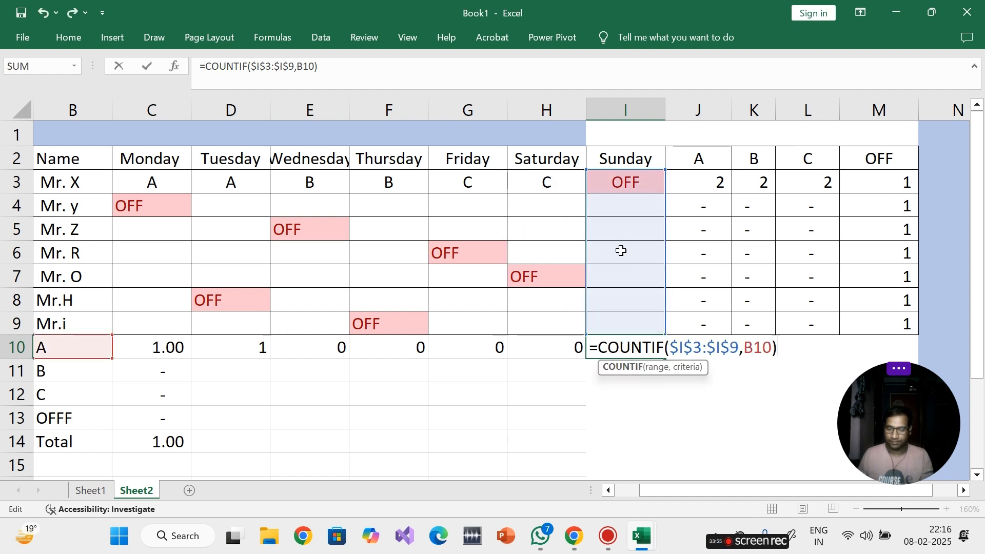
pyautogui.press('Return')
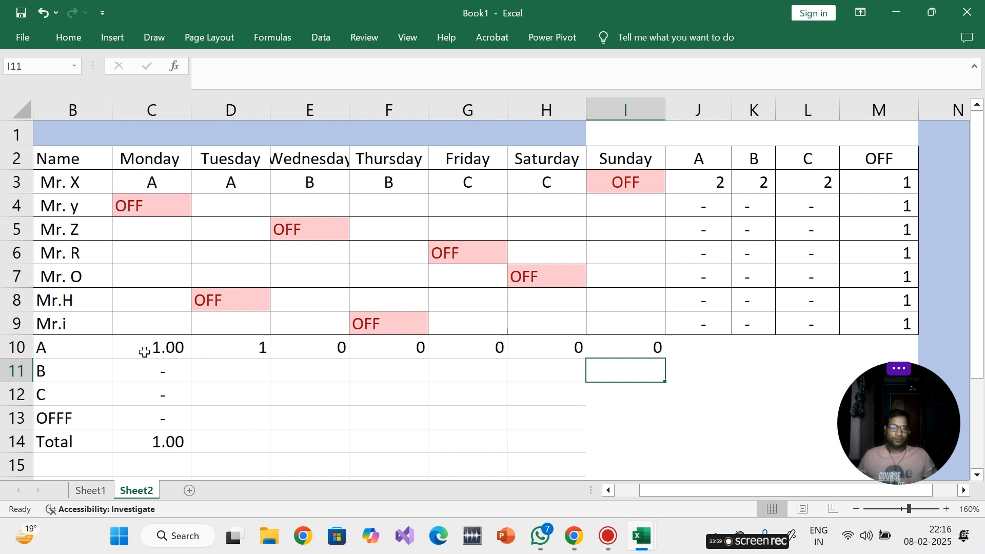
# - Format the shift A counts in C10:I10 in comma (Accounting) style with no decimal places
pyautogui.moveTo(144, 352); pyautogui.dragTo(630, 347)
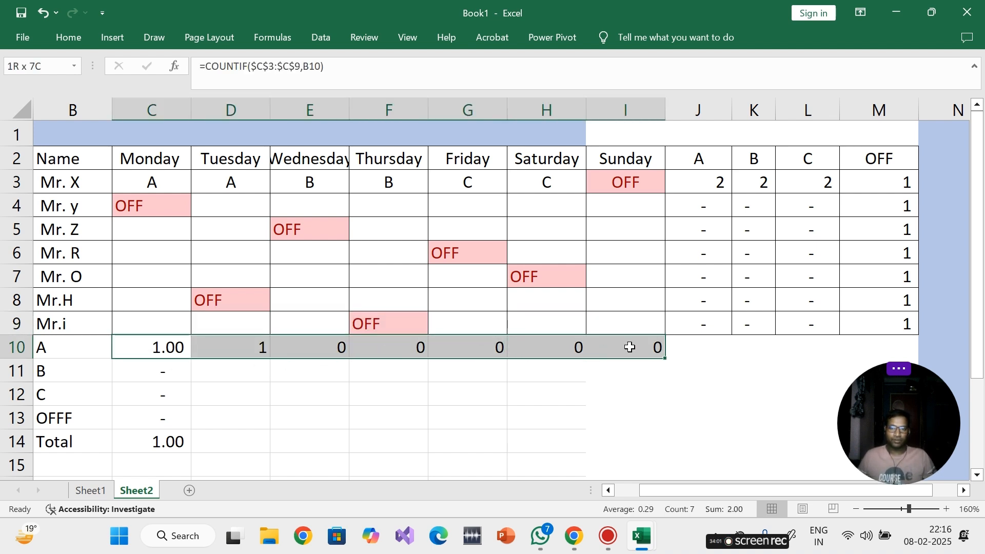
pyautogui.click(67, 36)
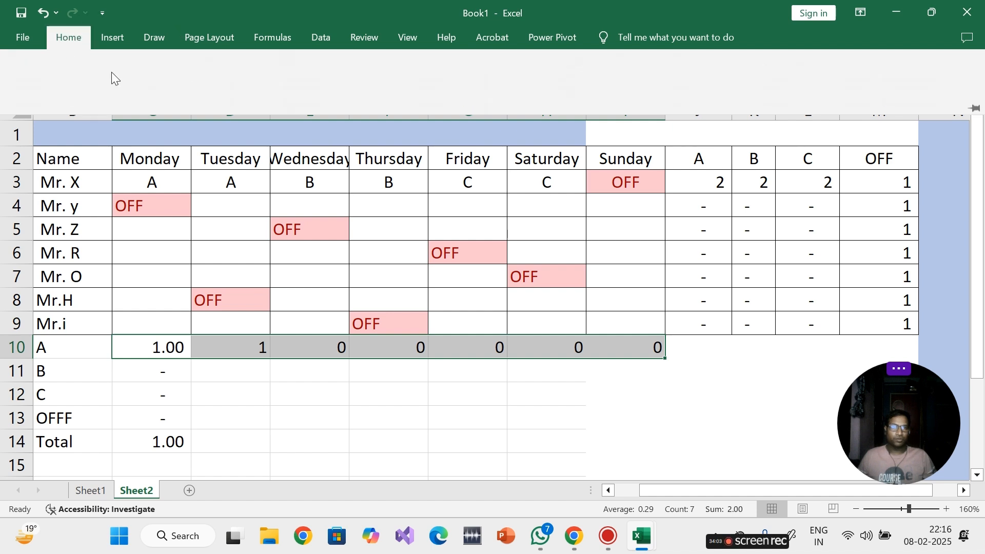
pyautogui.click(448, 91)
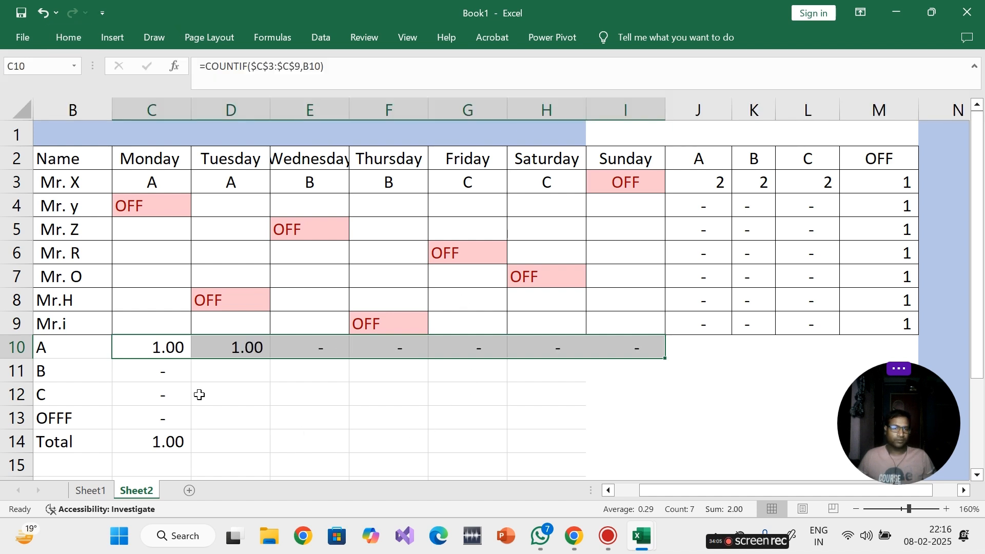
pyautogui.click(72, 38)
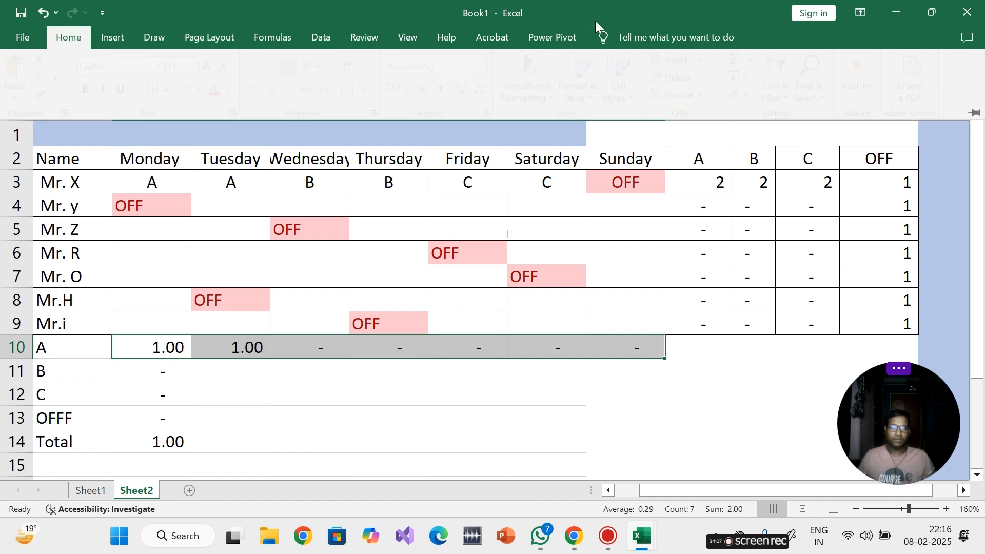
pyautogui.doubleClick(470, 91)
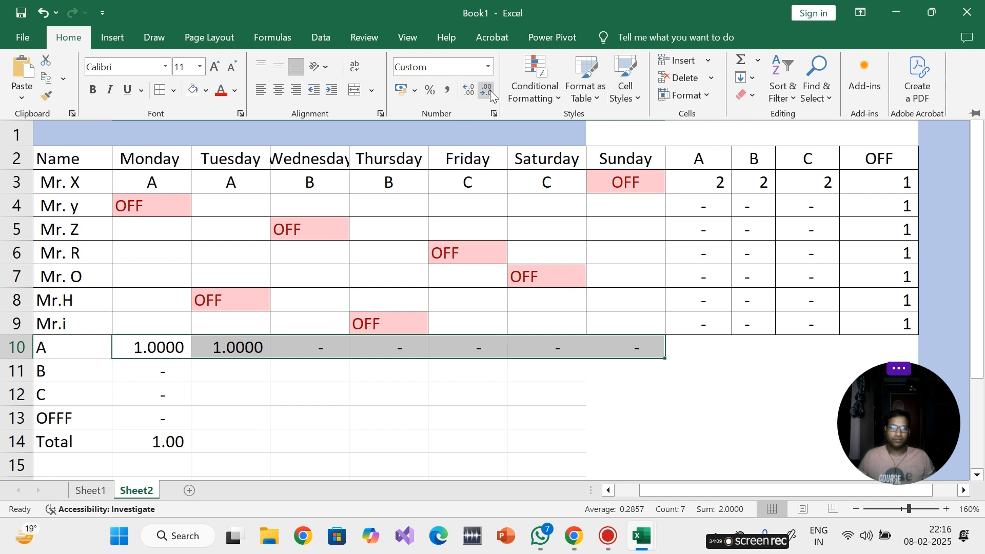
pyautogui.tripleClick(487, 92)
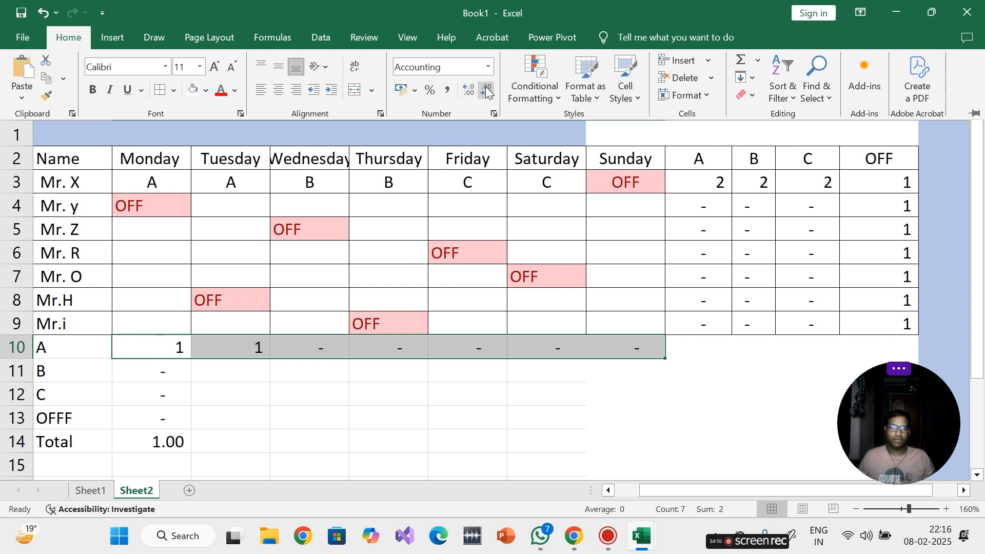
pyautogui.click(430, 399)
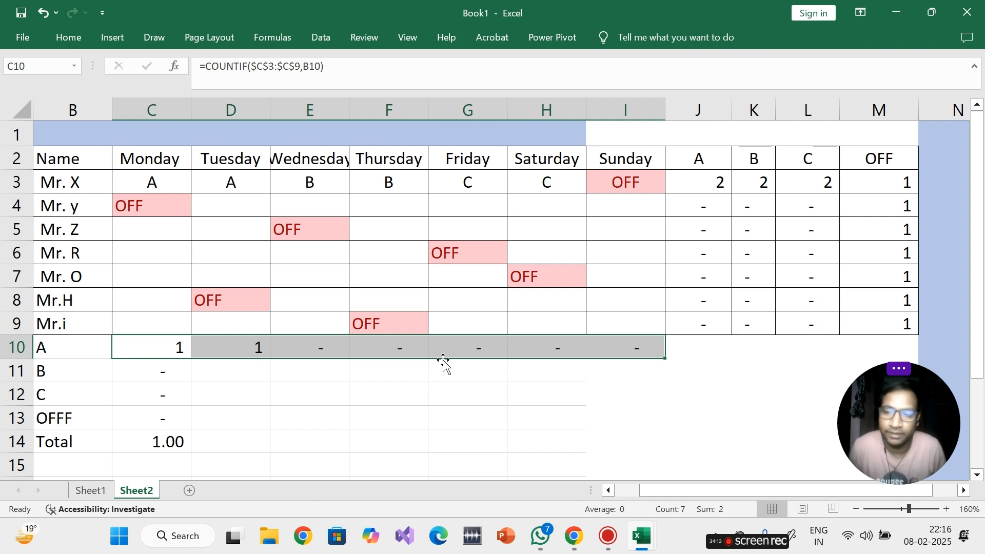
pyautogui.click(328, 386)
pyautogui.click(182, 351)
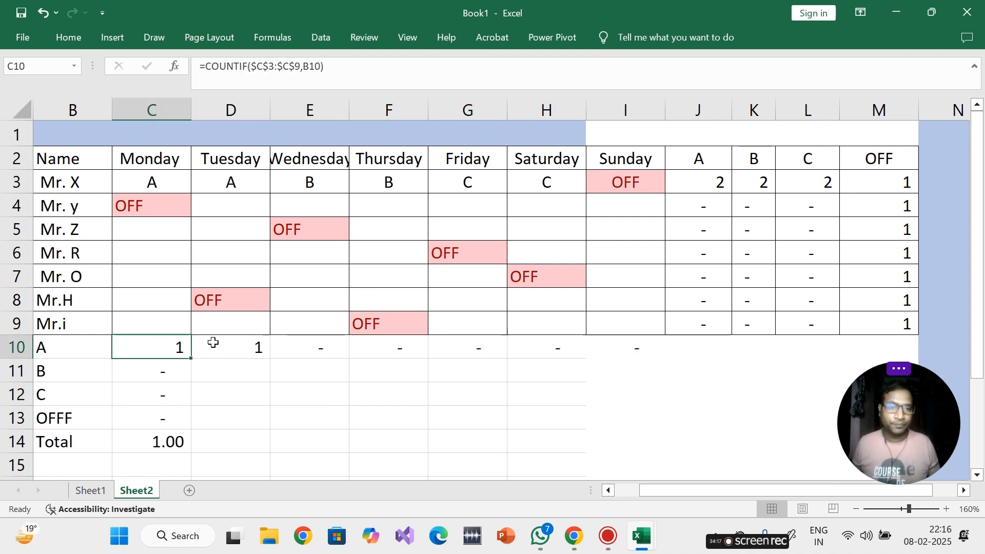
pyautogui.moveTo(214, 343); pyautogui.dragTo(631, 359)
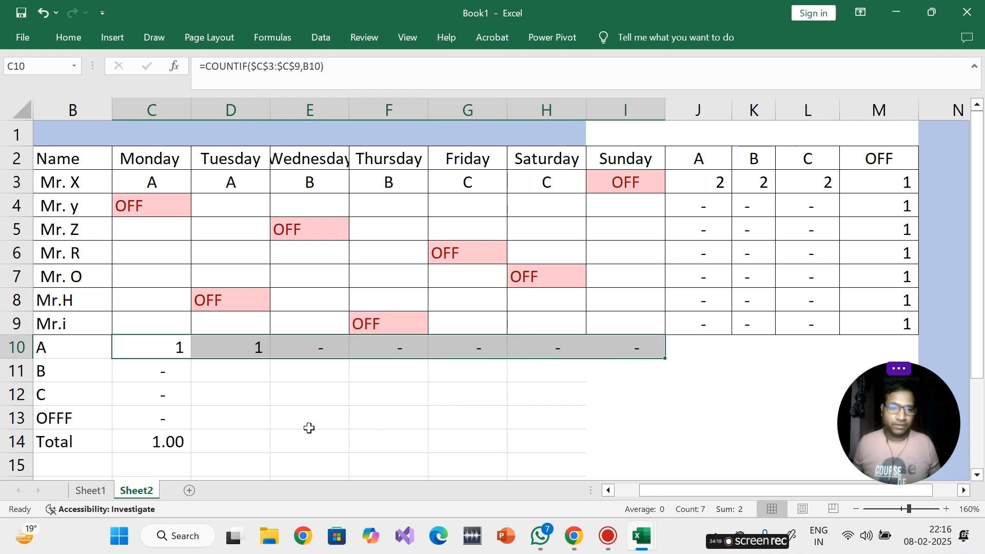
pyautogui.click(309, 428)
# - Fill the COUNTIF formulas in D10, E10 and F10 down to row 14
pyautogui.click(248, 354)
pyautogui.moveTo(270, 358); pyautogui.dragTo(270, 455)
pyautogui.click(320, 349)
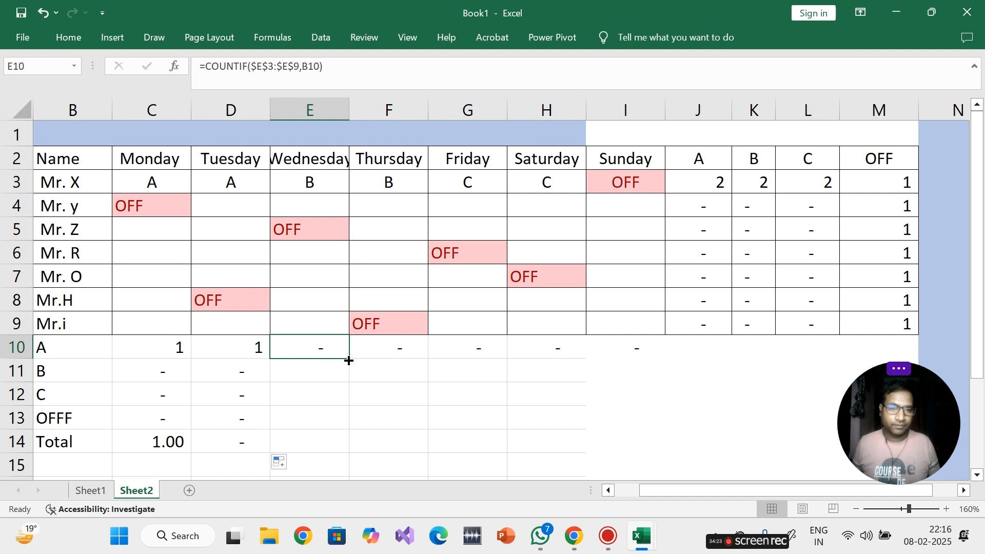
pyautogui.moveTo(349, 361); pyautogui.dragTo(349, 453)
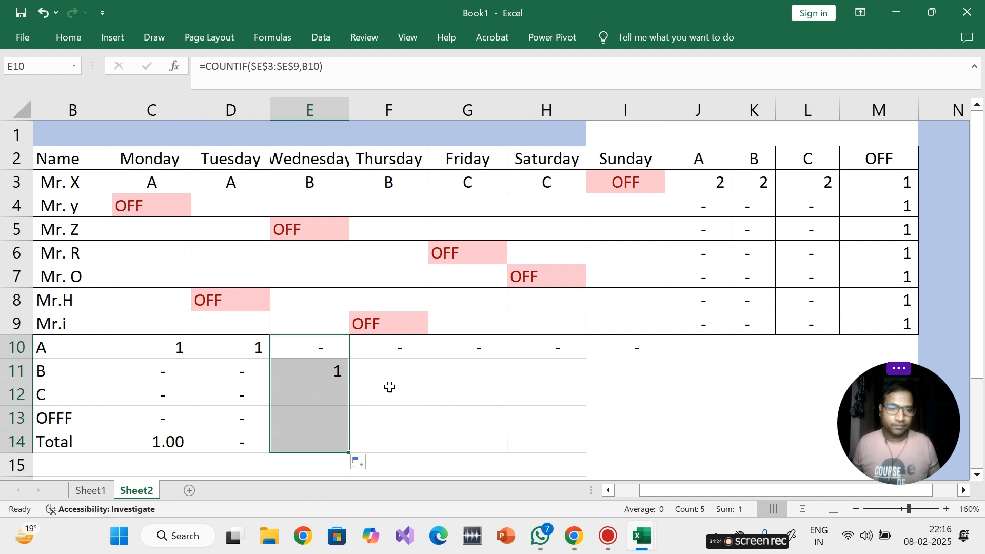
pyautogui.click(388, 349)
pyautogui.moveTo(430, 361); pyautogui.dragTo(431, 439)
# - Fill the COUNTIF formulas in G10, H10 and I10 down to row 14
pyautogui.click(469, 347)
pyautogui.moveTo(508, 362); pyautogui.dragTo(504, 454)
pyautogui.click(548, 352)
pyautogui.moveTo(585, 358); pyautogui.dragTo(590, 451)
pyautogui.click(632, 349)
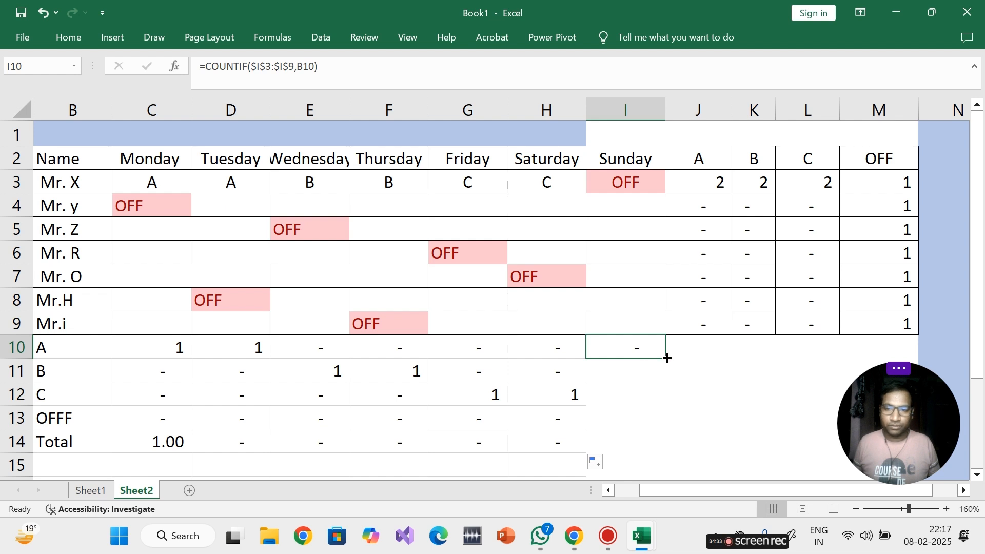
pyautogui.moveTo(665, 358); pyautogui.dragTo(682, 449)
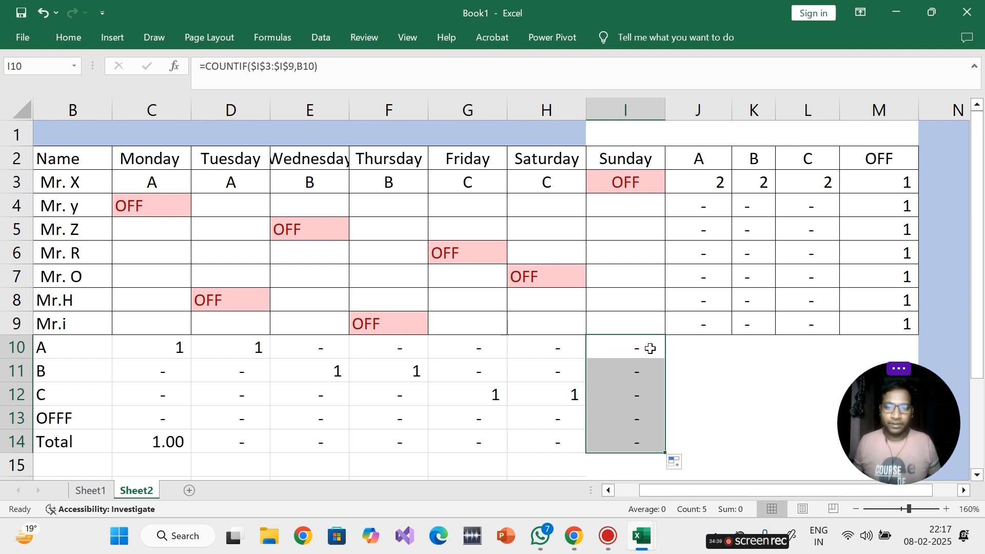
# - Check the Sunday count formulas in I10:I13 and correct the row label in B13 to OFF
pyautogui.doubleClick(629, 348)
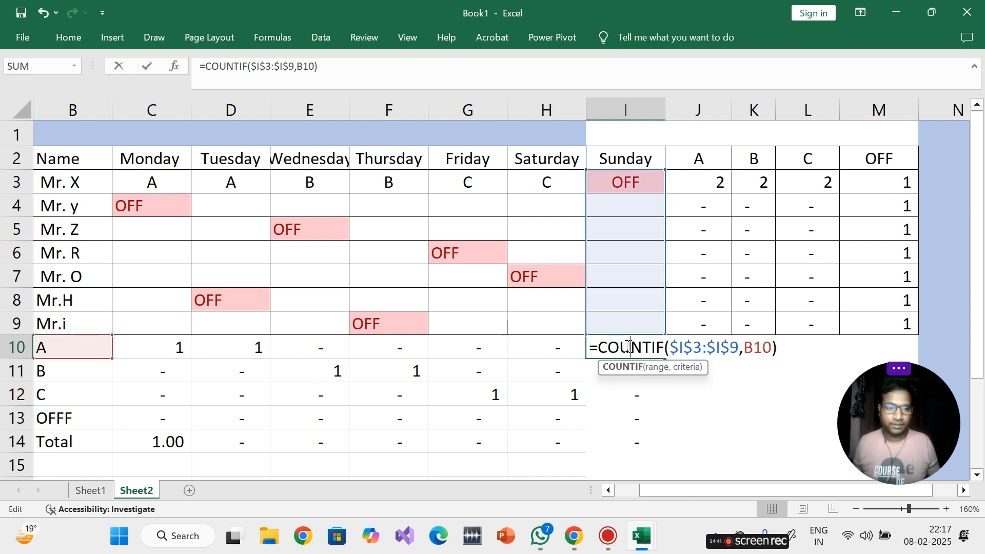
pyautogui.press('Escape')
pyautogui.click(632, 373)
pyautogui.doubleClick(632, 373)
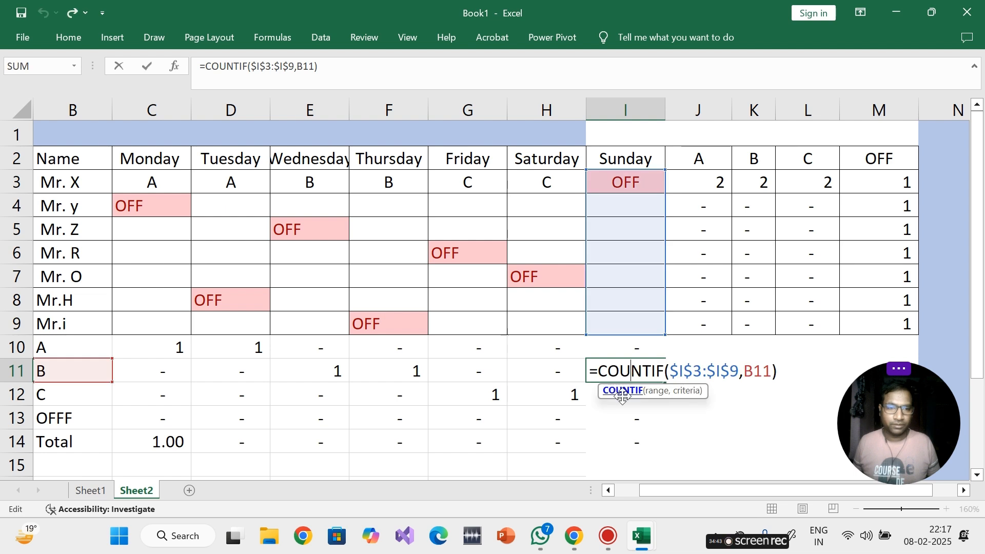
pyautogui.press('Escape')
pyautogui.doubleClick(628, 395)
pyautogui.press('Escape')
pyautogui.click(622, 417)
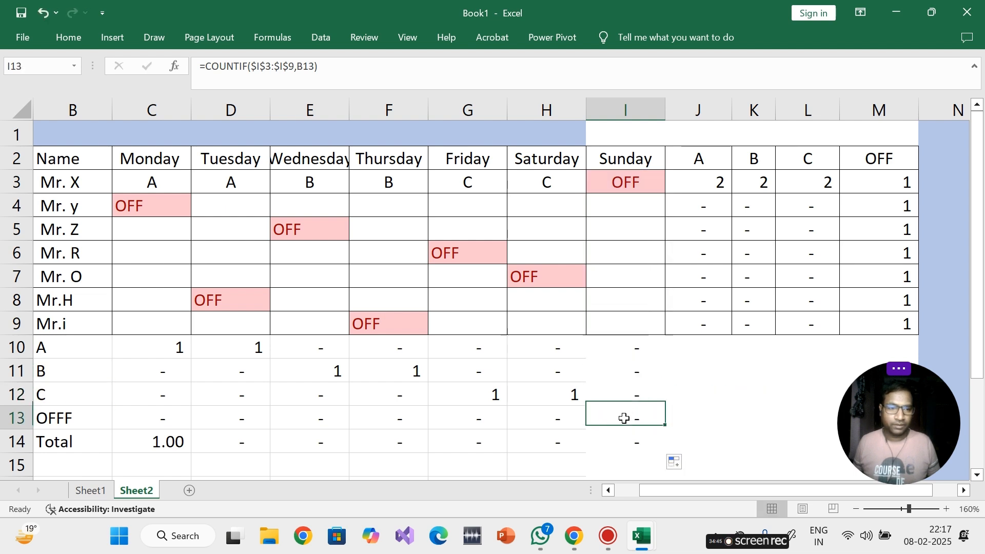
pyautogui.doubleClick(622, 417)
pyautogui.press('Escape')
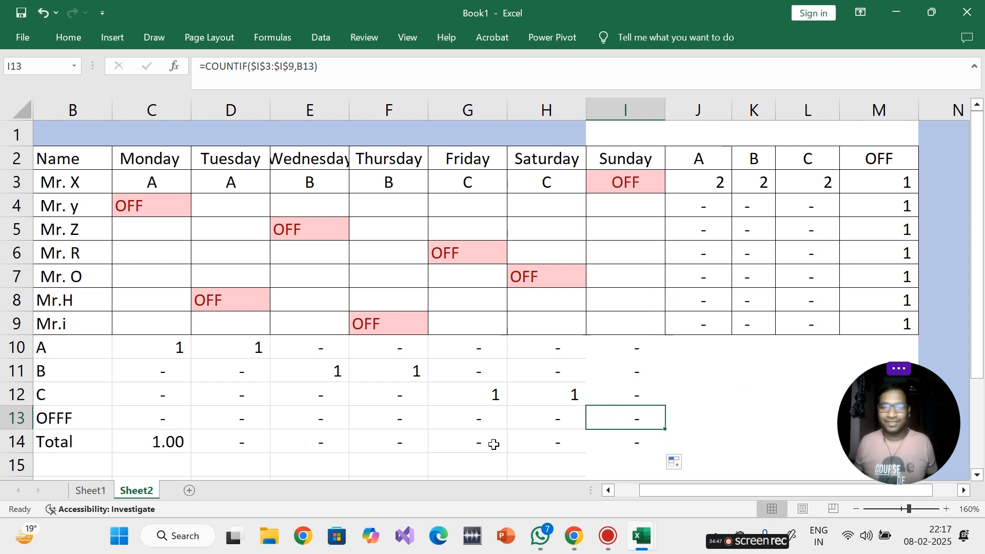
pyautogui.doubleClick(77, 419)
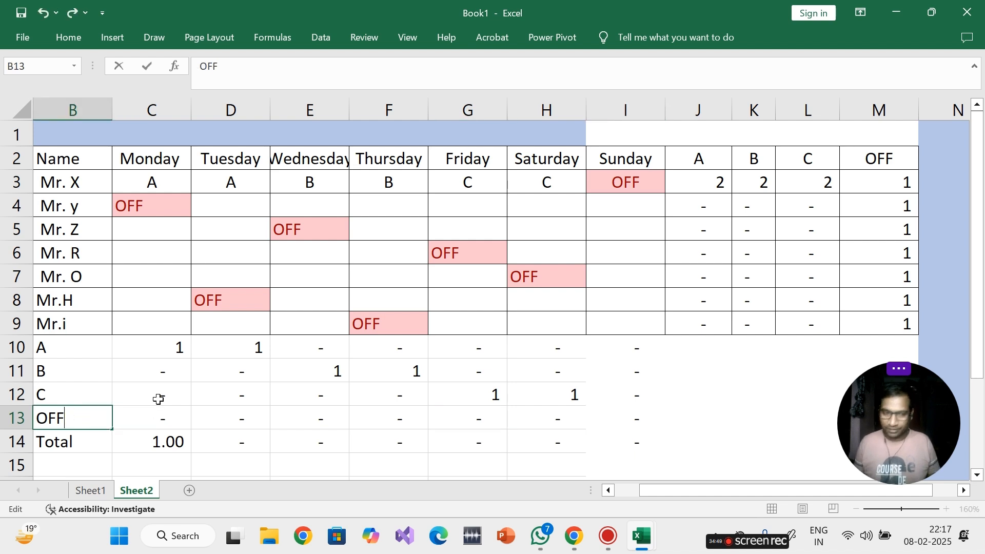
pyautogui.press('Return')
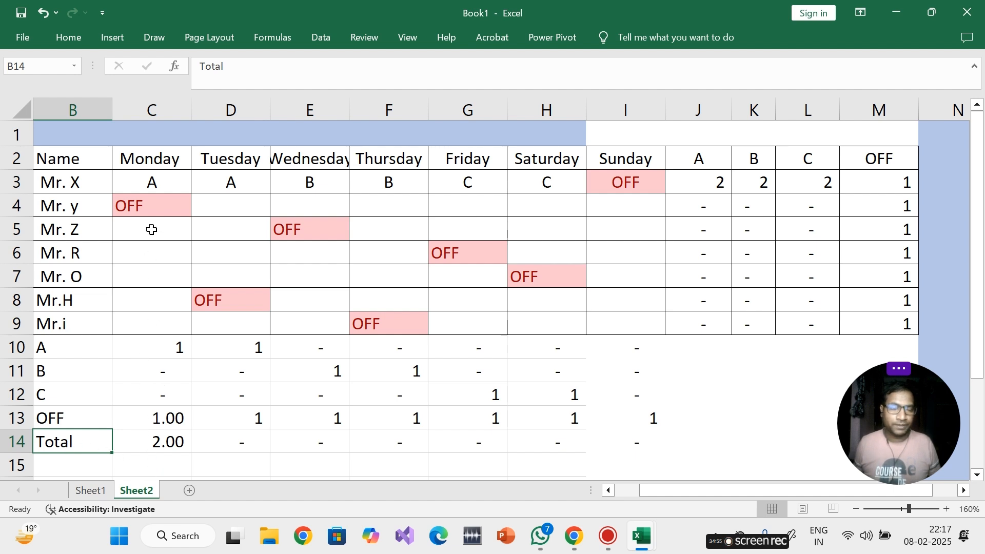
# - Review the Monday counts for shifts A, B, C and OFF in C10:C13 against their row labels
pyautogui.click(146, 157)
pyautogui.click(146, 345)
pyautogui.click(78, 374)
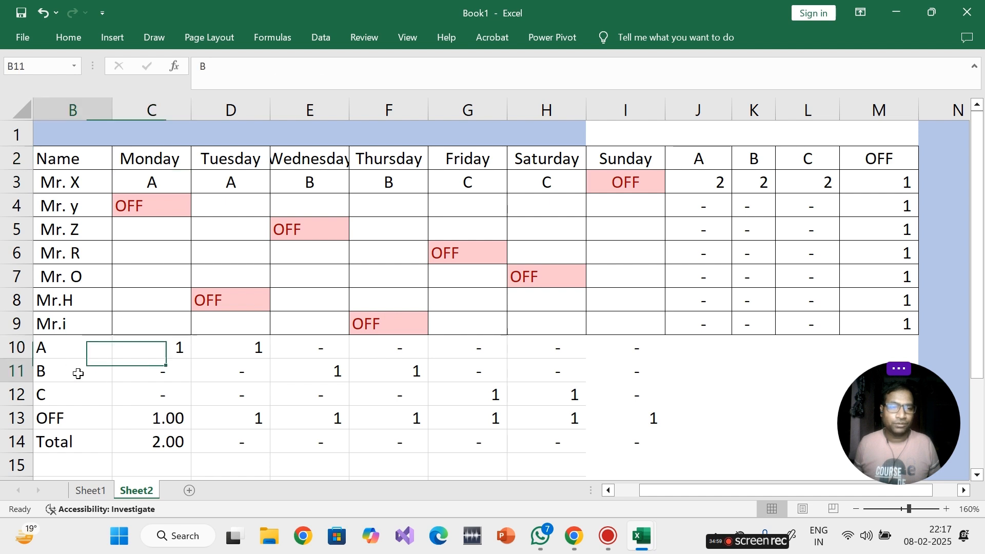
pyautogui.click(72, 389)
pyautogui.click(153, 393)
pyautogui.click(152, 415)
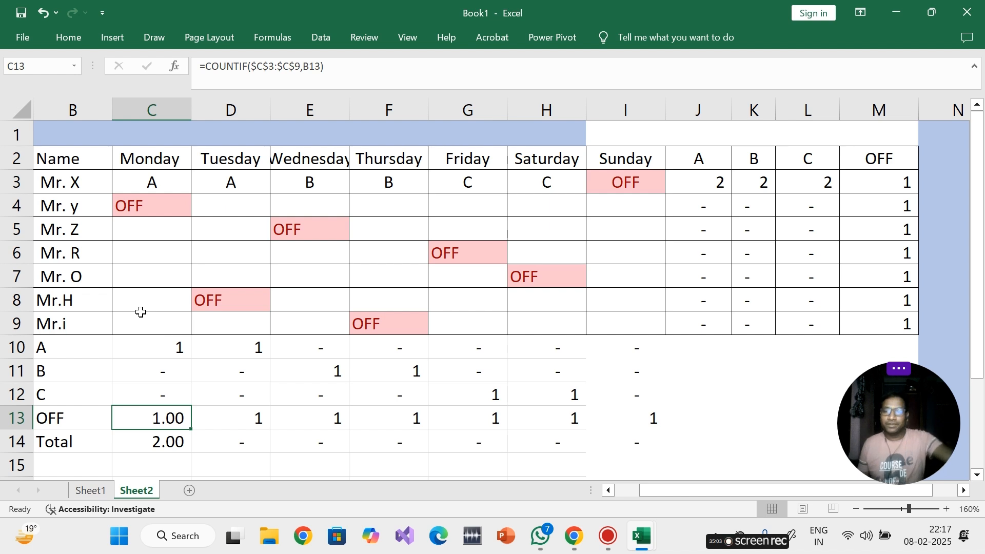
# - Assign shift C to the row 4 employee on Tuesday and Wednesday, cells D4 and E4
pyautogui.click(221, 206)
pyautogui.click(277, 210)
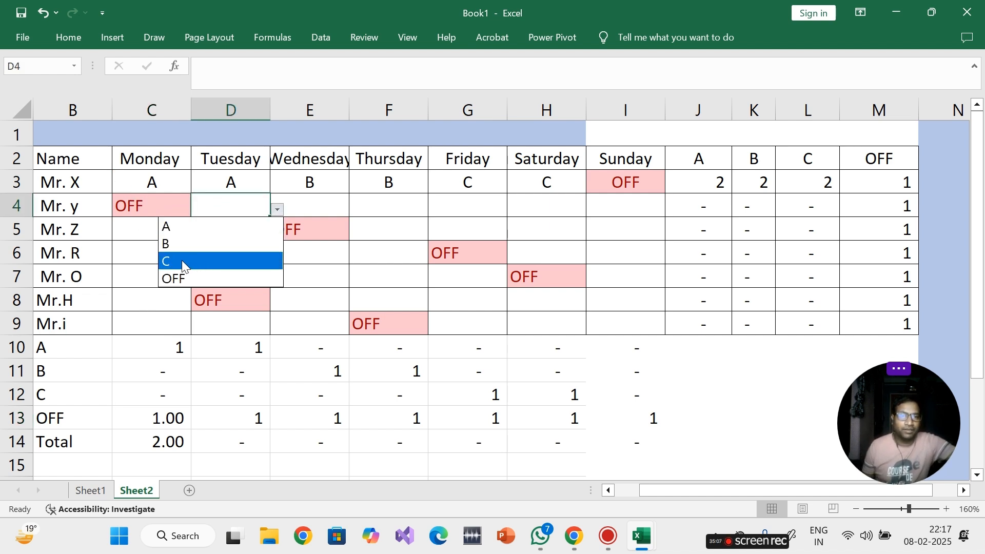
pyautogui.click(182, 260)
pyautogui.click(334, 213)
pyautogui.click(357, 210)
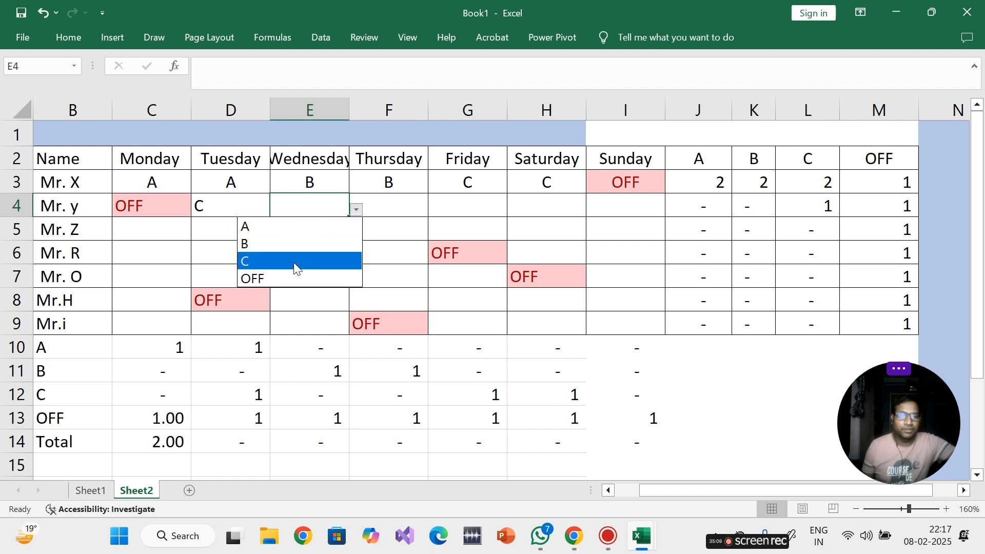
pyautogui.click(287, 261)
# - Assign shift B to the row 4 employee on Thursday and Friday, cells F4 and G4
pyautogui.click(387, 200)
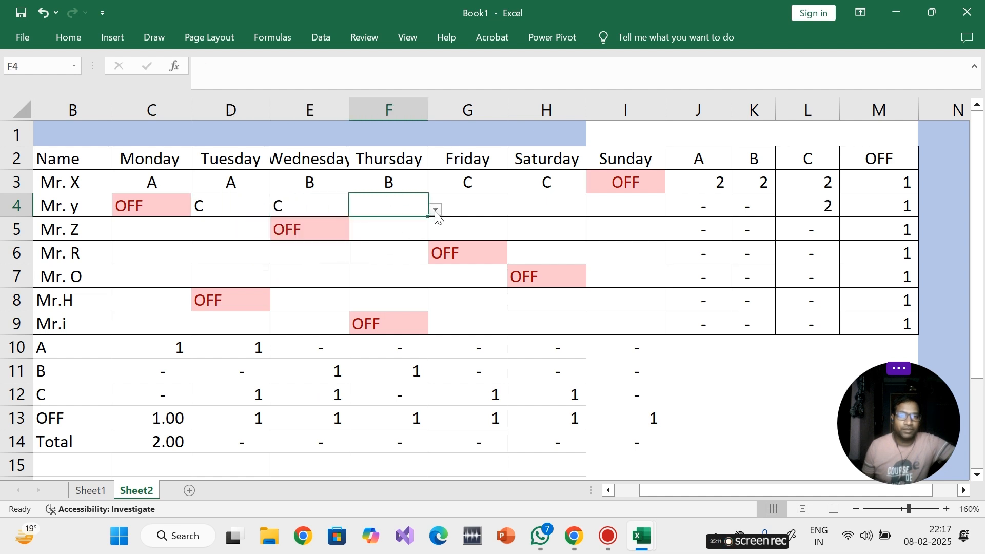
pyautogui.click(435, 210)
pyautogui.click(354, 247)
pyautogui.click(480, 211)
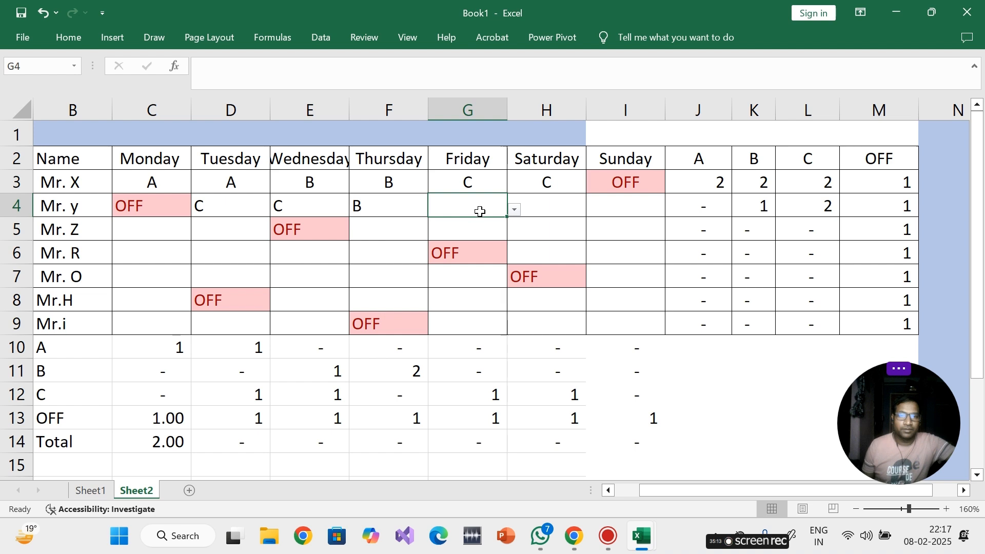
pyautogui.click(511, 209)
pyautogui.click(447, 242)
# - Assign shift A to the row 4 employee on Saturday and Sunday, cells H4 and I4
pyautogui.click(542, 208)
pyautogui.click(593, 210)
pyautogui.click(530, 236)
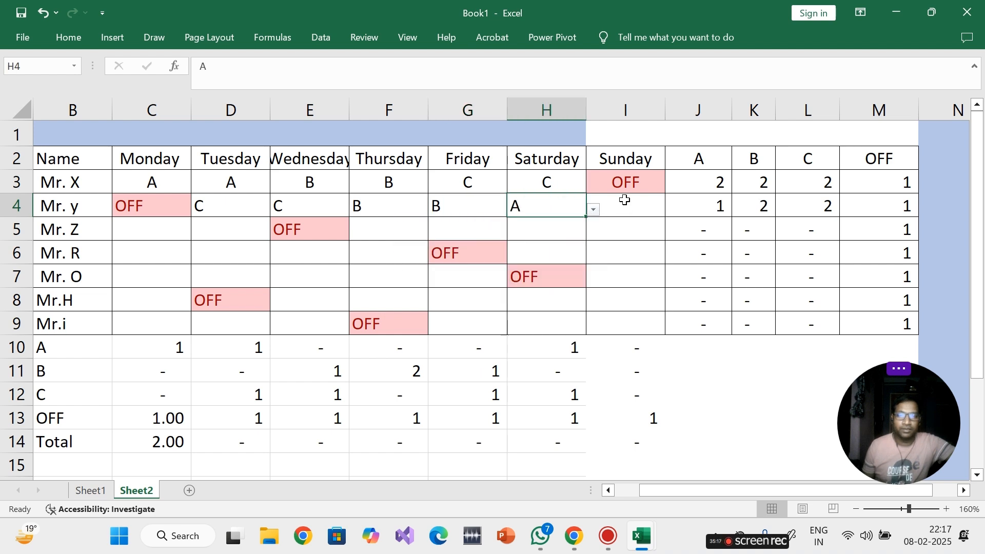
pyautogui.click(622, 201)
pyautogui.click(672, 211)
pyautogui.click(592, 231)
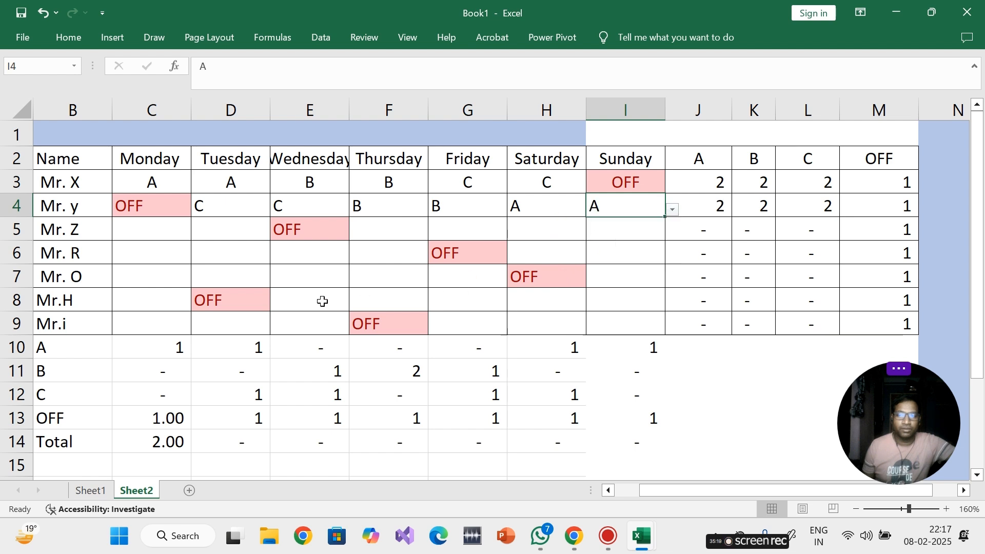
# - Assign the row 5 employee shift C on Thursday in F5 and shift A on Tuesday in D5
pyautogui.click(154, 236)
pyautogui.click(281, 227)
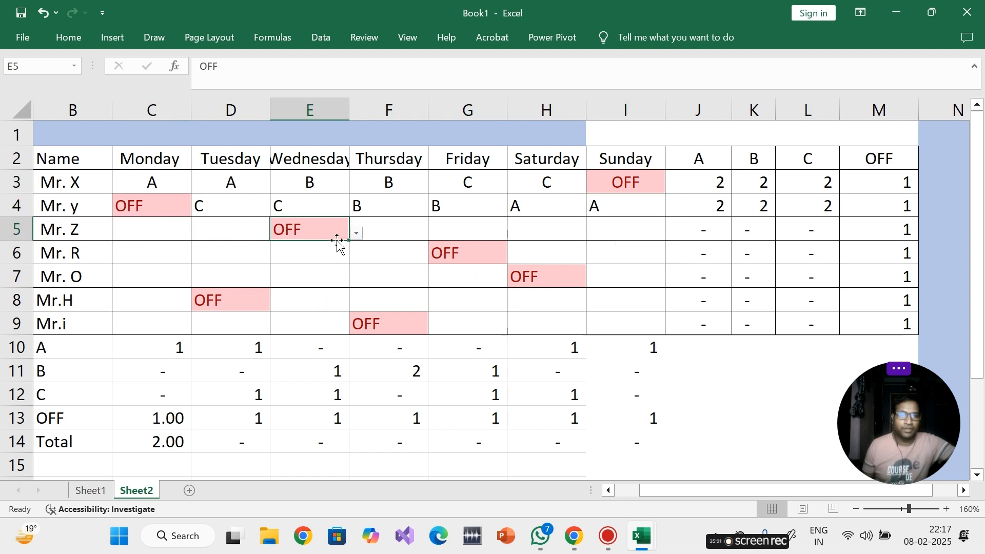
pyautogui.click(382, 233)
pyautogui.click(437, 234)
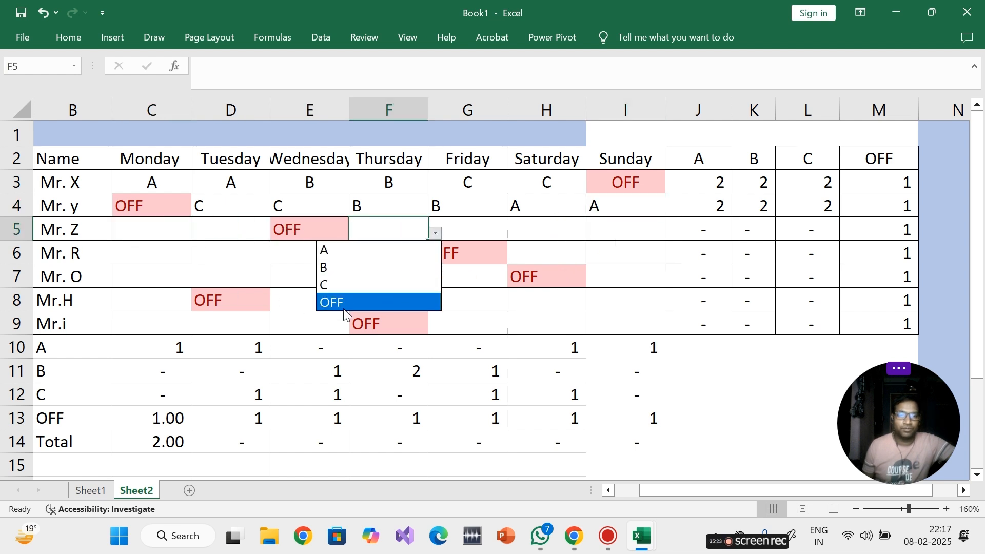
pyautogui.click(335, 284)
pyautogui.click(248, 229)
pyautogui.click(278, 233)
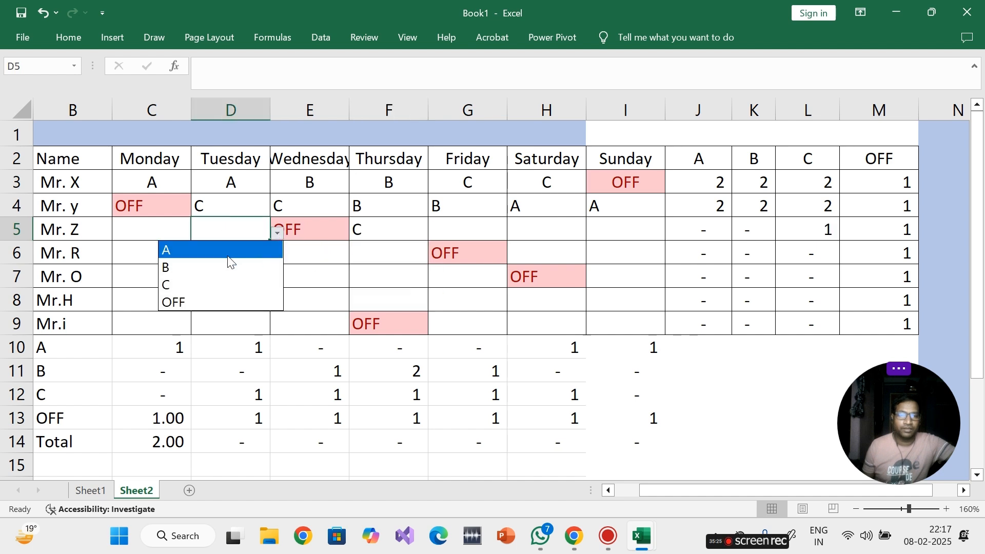
pyautogui.press('Escape')
# - Assign the row 5 employee shift C on Friday in G5 and shift B on Saturday and Sunday in H5 and I5
pyautogui.click(470, 232)
pyautogui.click(513, 234)
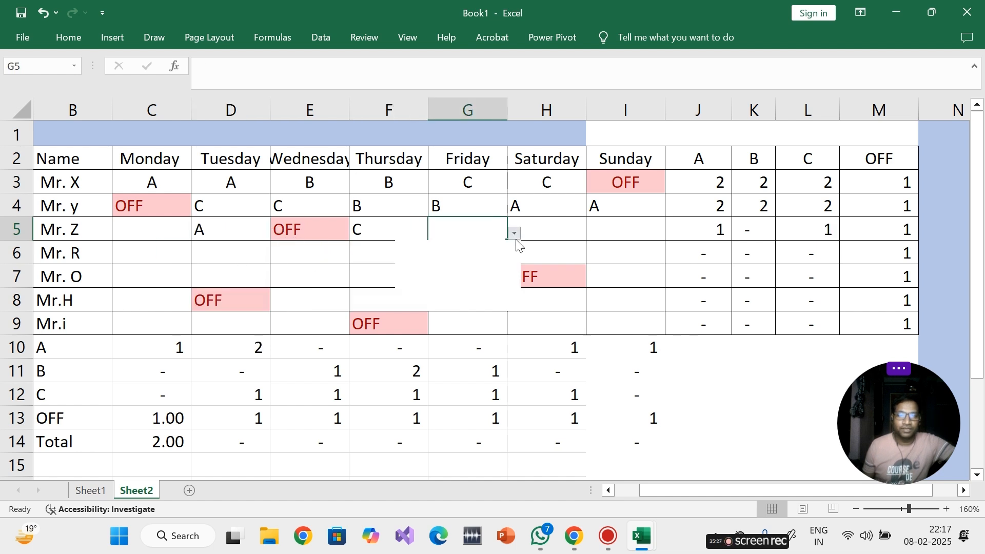
pyautogui.click(443, 282)
pyautogui.click(540, 239)
pyautogui.click(594, 233)
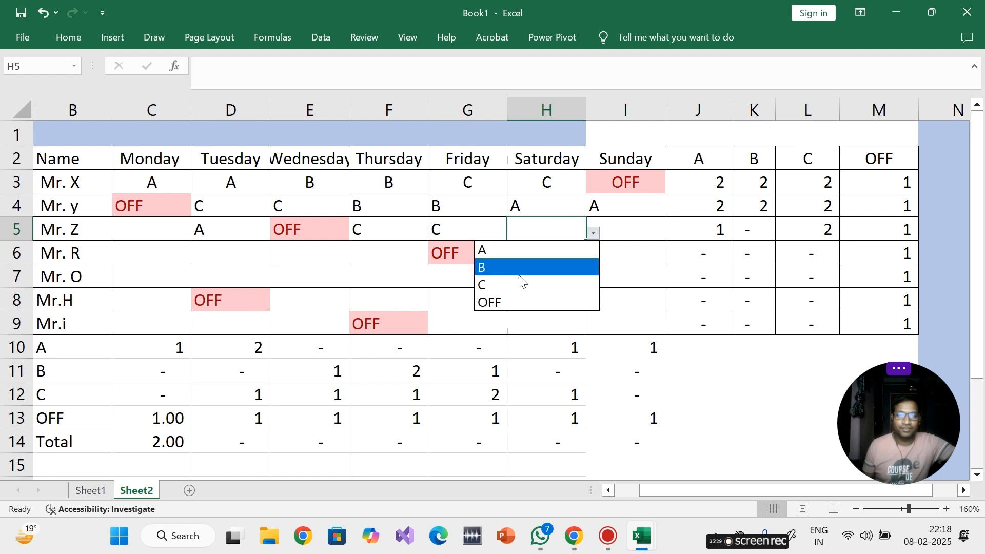
pyautogui.click(511, 268)
pyautogui.click(617, 229)
pyautogui.click(672, 233)
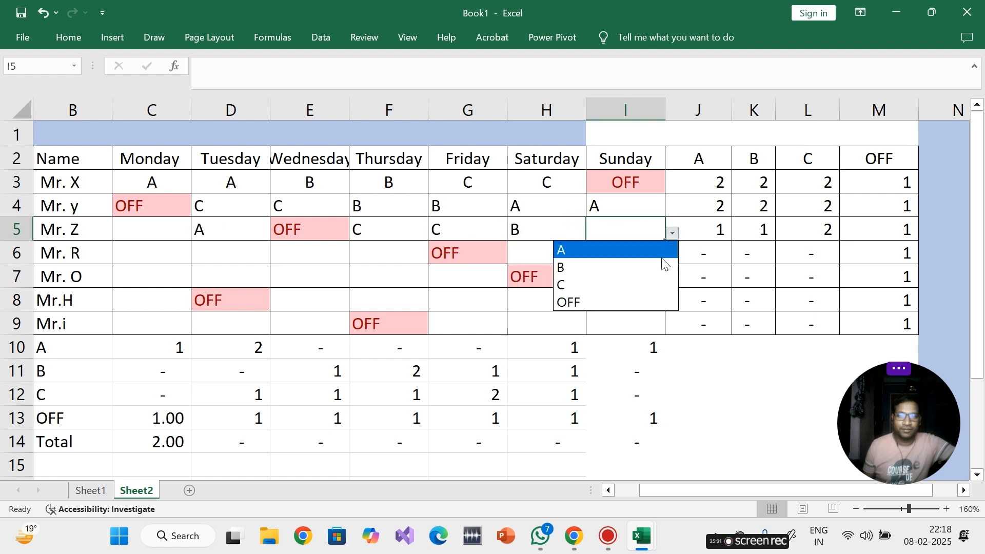
pyautogui.click(596, 267)
# - Assign shift A to the row 5 employee on Monday in C5, and move on to C6
pyautogui.click(154, 229)
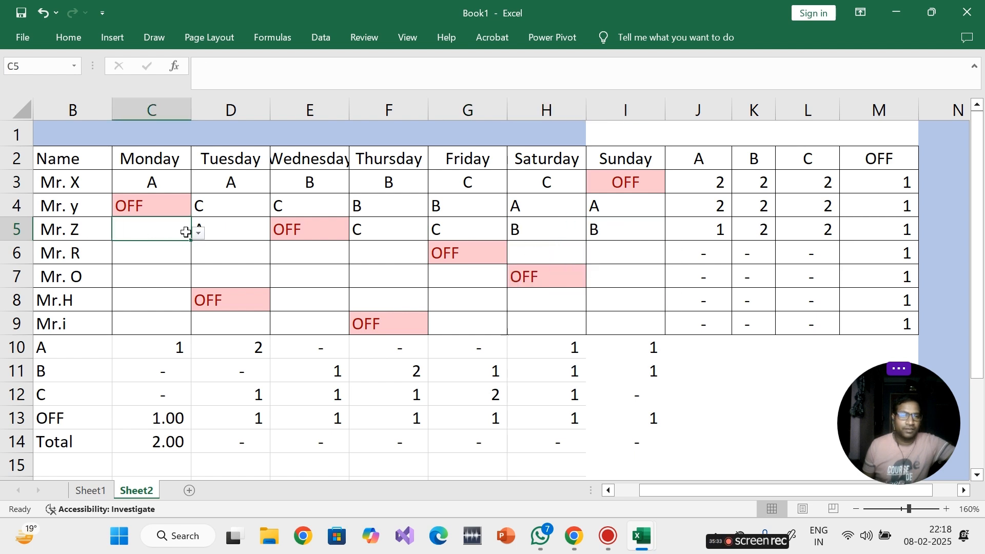
pyautogui.click(199, 233)
pyautogui.click(136, 251)
pyautogui.click(157, 262)
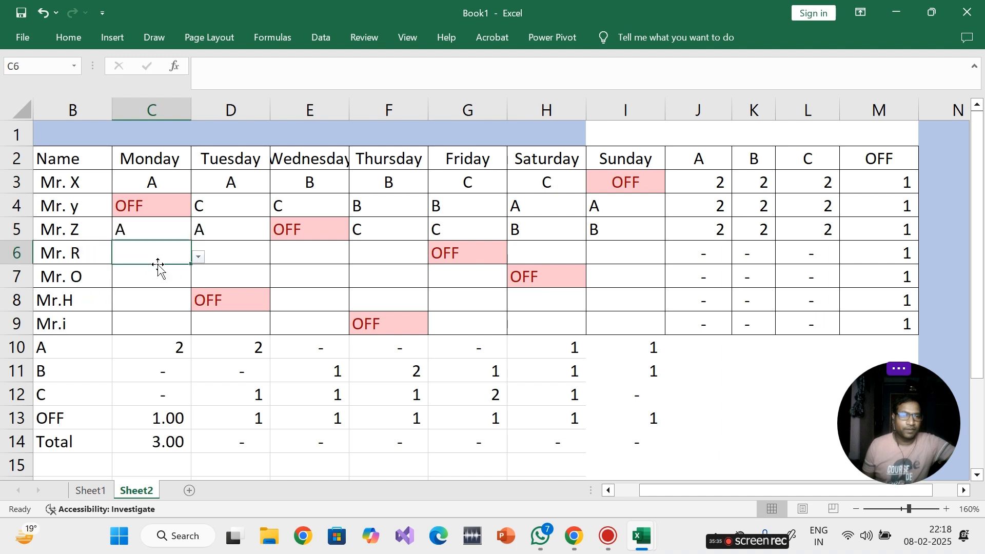
# - Assign shift C to the row 6 employee on Saturday and Sunday, cells H6 and I6
pyautogui.click(448, 254)
pyautogui.click(539, 254)
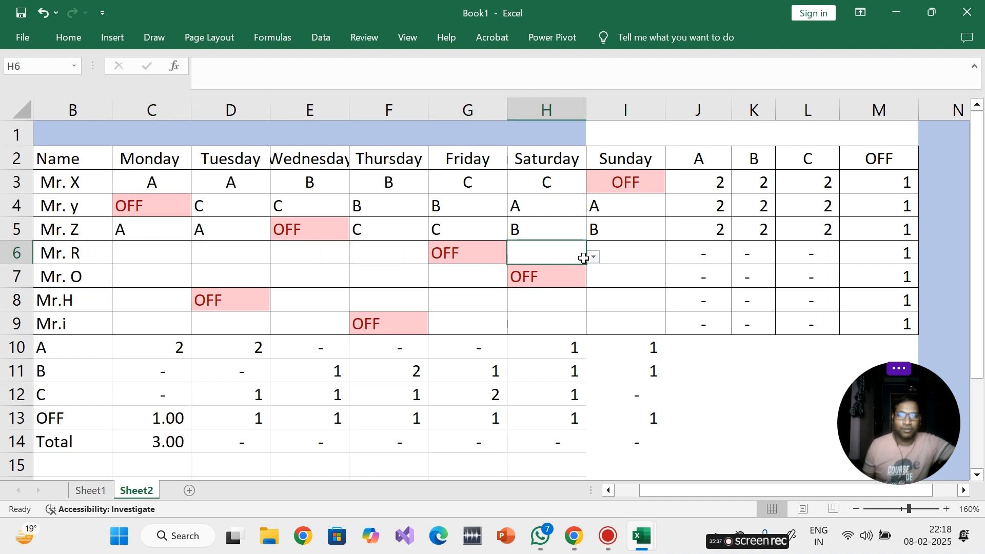
pyautogui.click(594, 257)
pyautogui.click(497, 309)
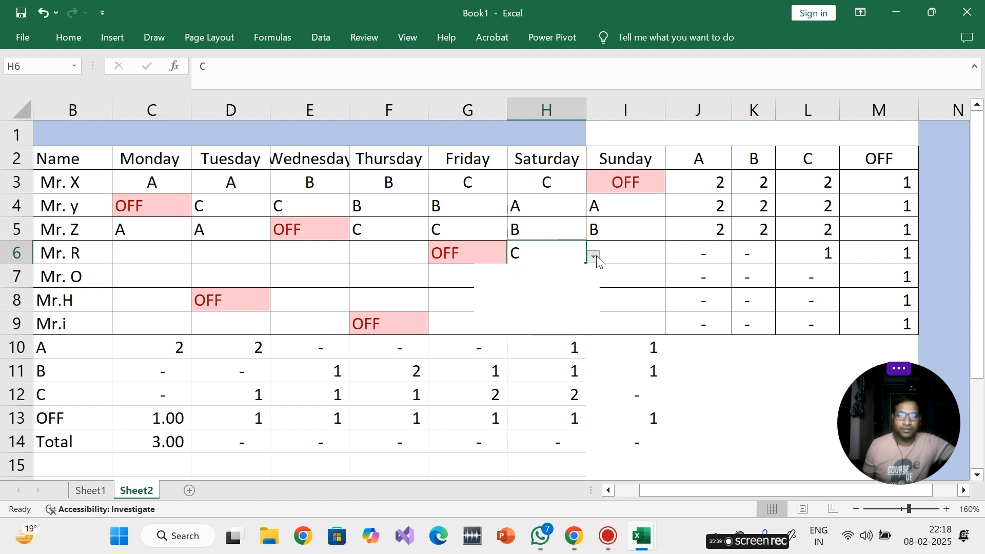
pyautogui.click(636, 253)
pyautogui.click(671, 258)
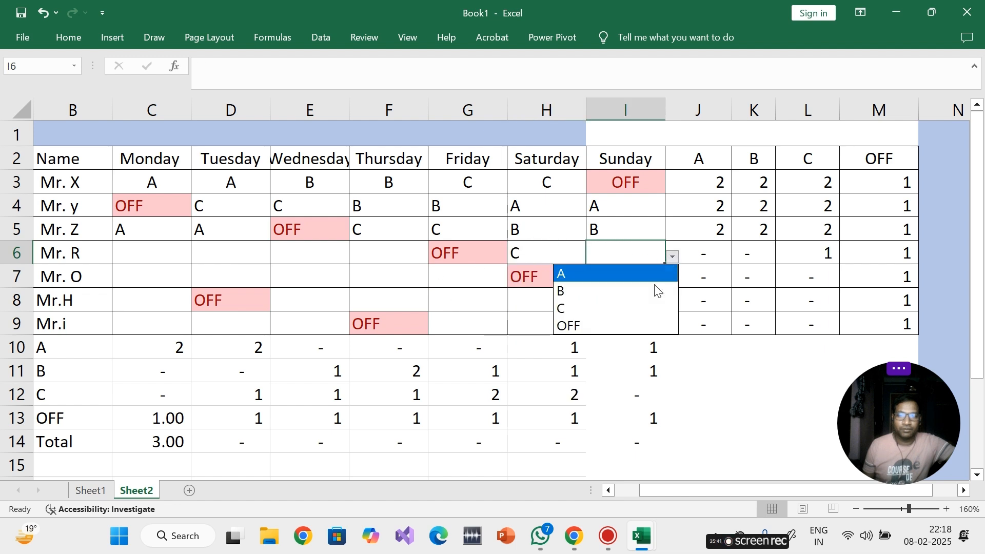
pyautogui.click(603, 308)
# - Assign shift A to the row 6 employee on Thursday in F6
pyautogui.click(406, 262)
pyautogui.click(436, 257)
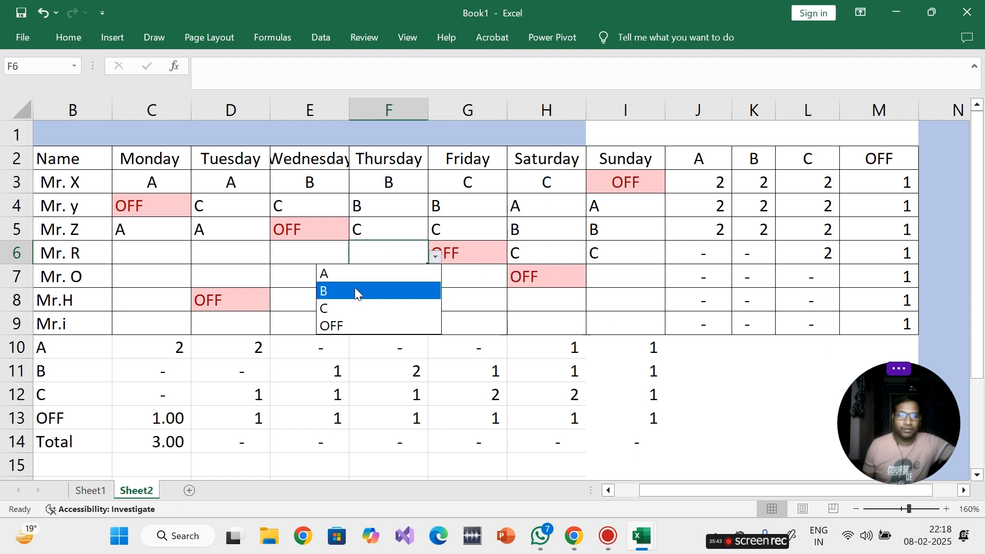
pyautogui.click(341, 277)
# - Assign shift A to the row 6 employee on Tuesday in D6
pyautogui.click(235, 258)
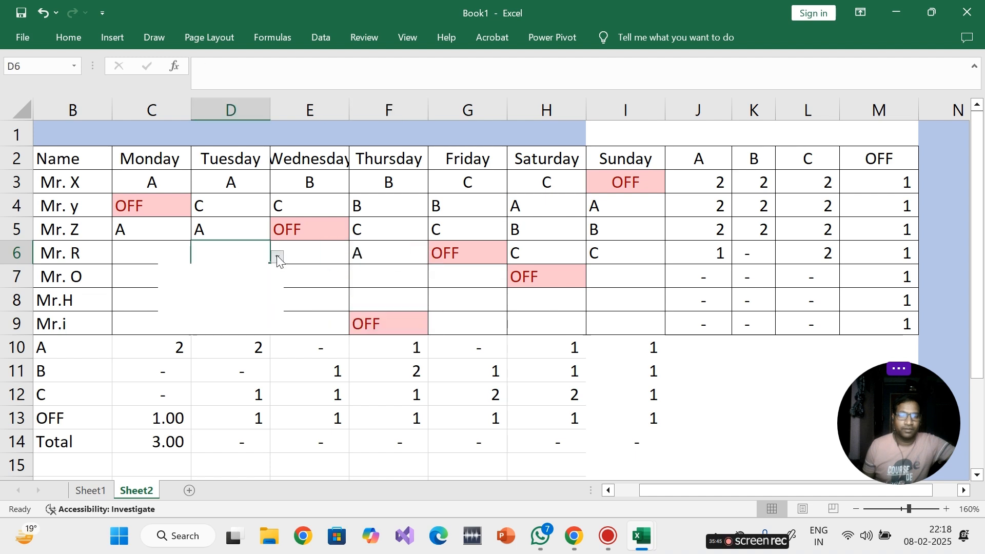
pyautogui.click(277, 257)
pyautogui.click(212, 274)
# - Assign the row 6 employee shift B on Monday in C6 and shift A on Wednesday in E6
pyautogui.click(148, 260)
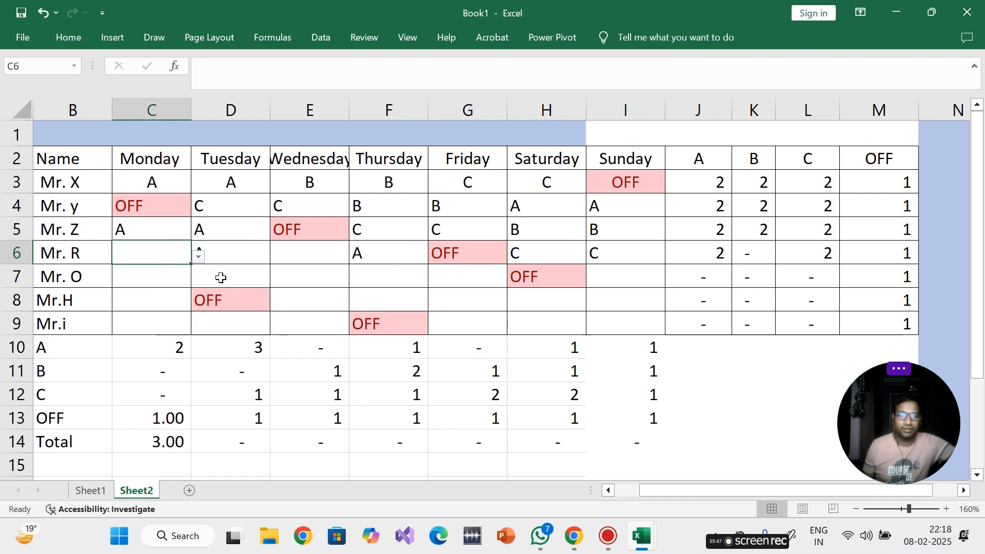
pyautogui.click(199, 257)
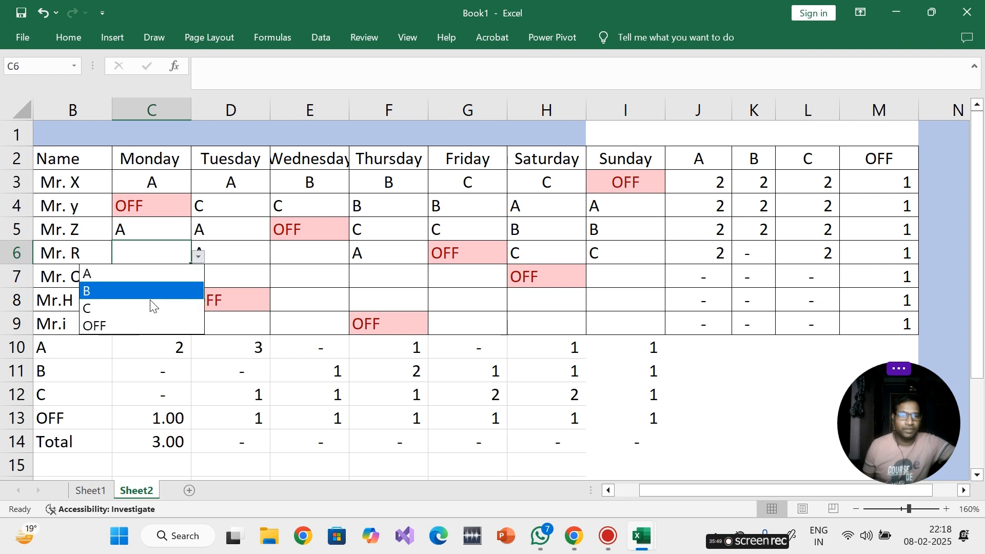
pyautogui.click(115, 295)
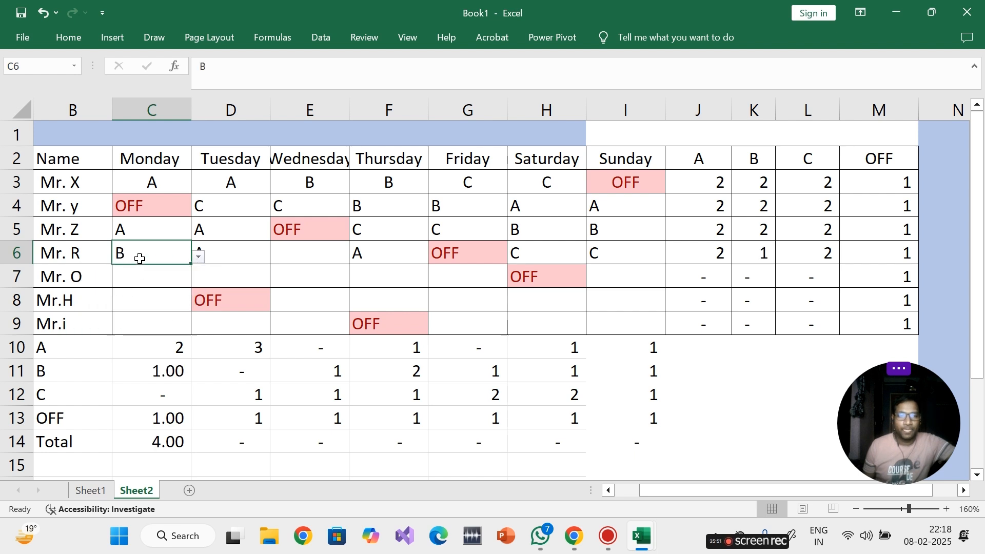
pyautogui.click(280, 259)
pyautogui.click(355, 256)
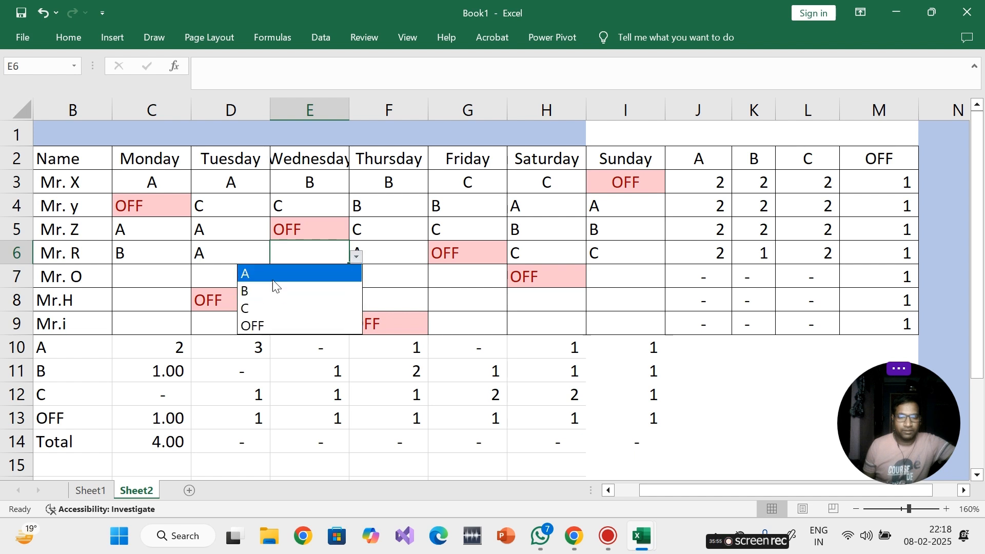
pyautogui.click(274, 277)
# - Change the row 6 employee's Tuesday shift in D6 to B
pyautogui.click(238, 259)
pyautogui.click(278, 257)
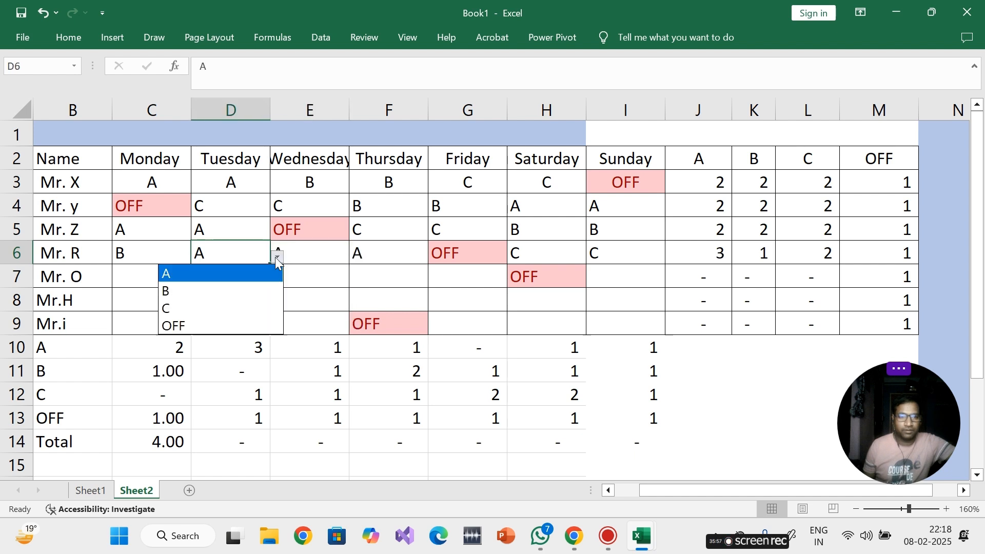
pyautogui.click(187, 288)
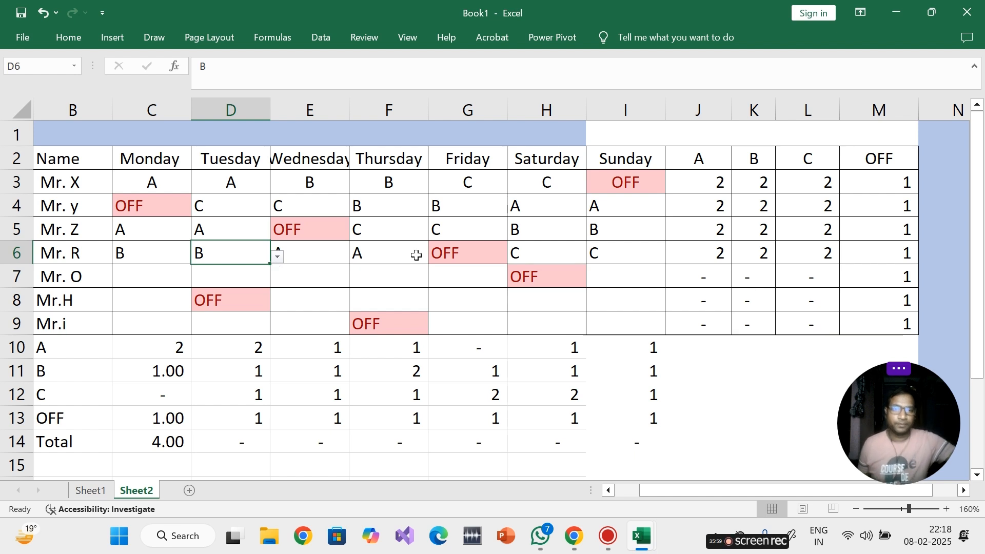
# - Assign the row 7 employee shift C on Sunday in I7 and shift A on Friday in G7
pyautogui.click(564, 267)
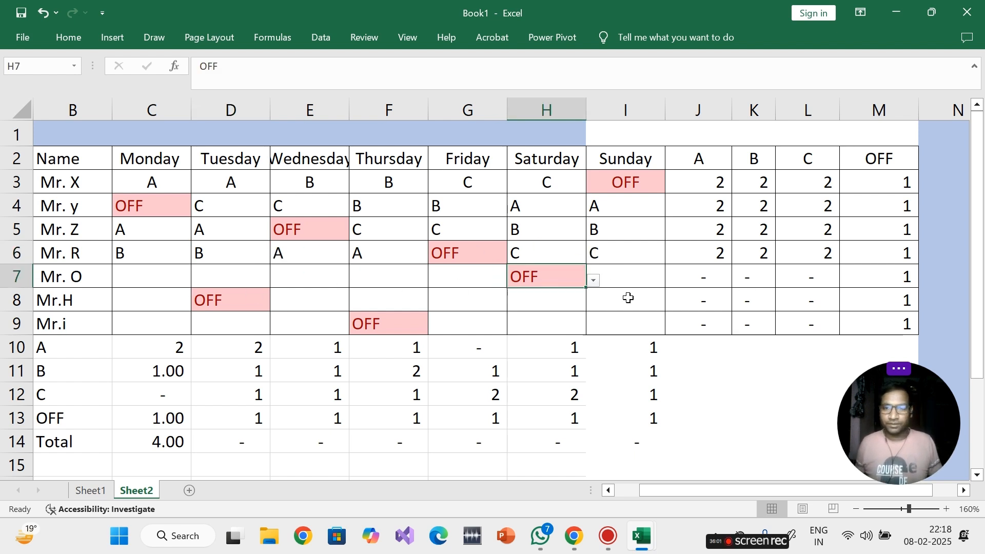
pyautogui.click(642, 278)
pyautogui.click(673, 280)
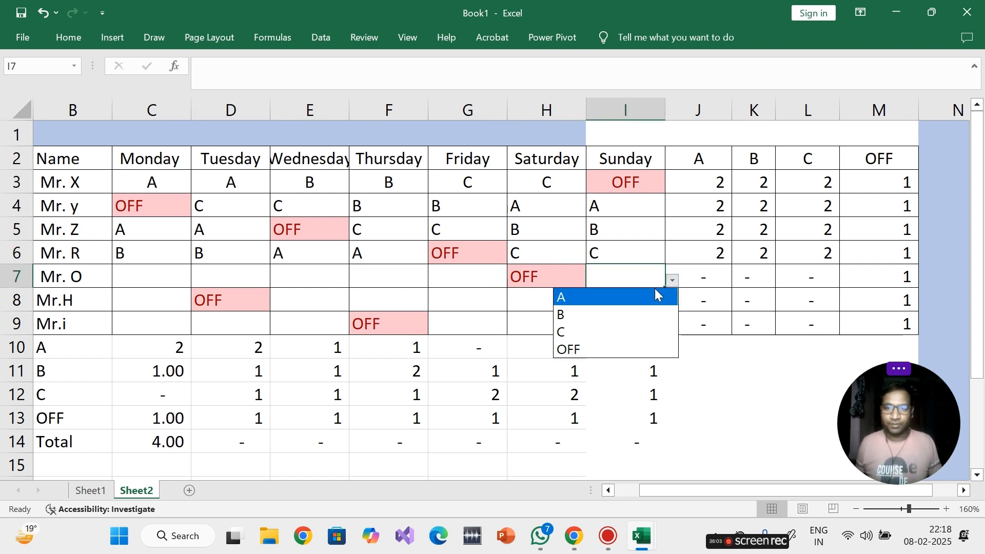
pyautogui.click(588, 331)
pyautogui.click(482, 277)
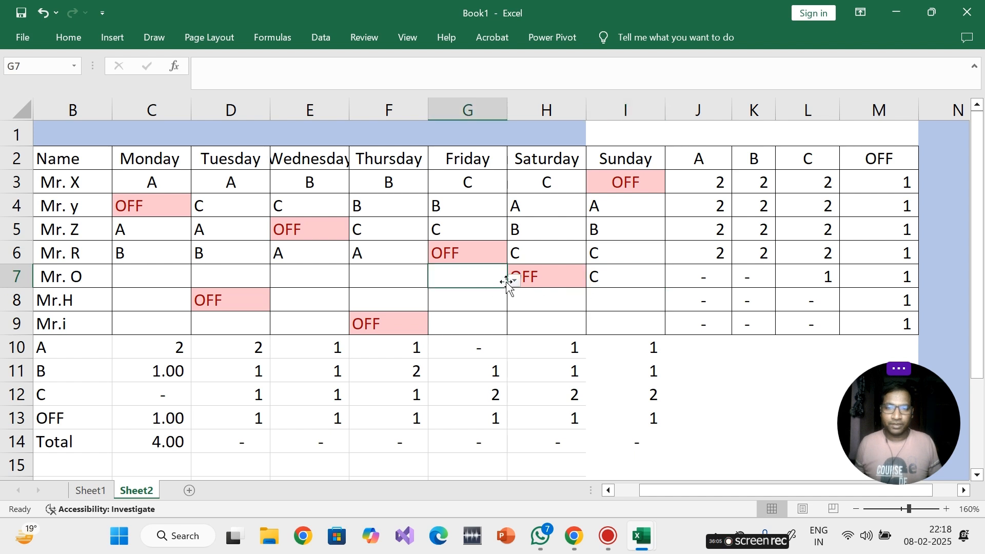
pyautogui.click(514, 280)
pyautogui.click(437, 301)
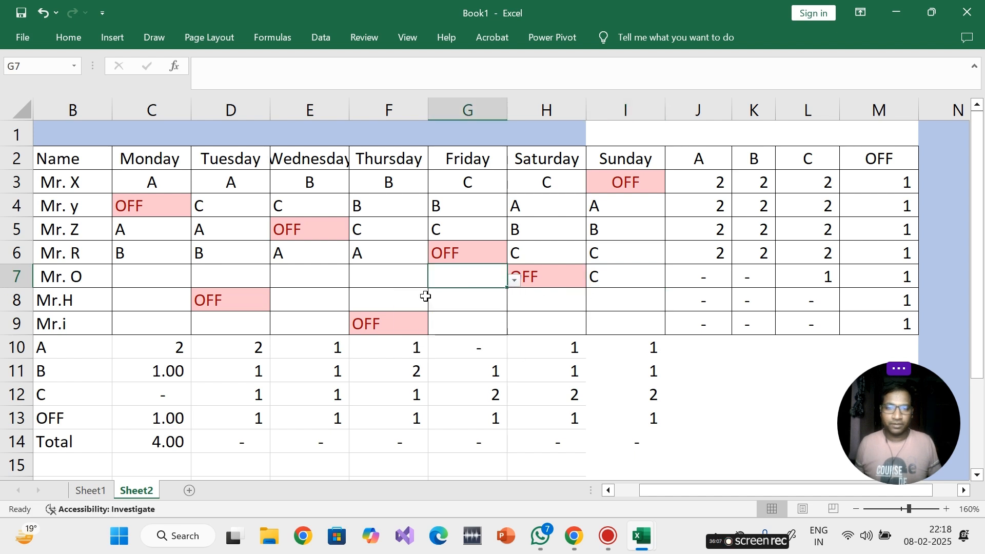
# - Assign the row 7 employee shift A on Thursday in F7 and shift B on Wednesday in E7
pyautogui.click(405, 284)
pyautogui.click(436, 281)
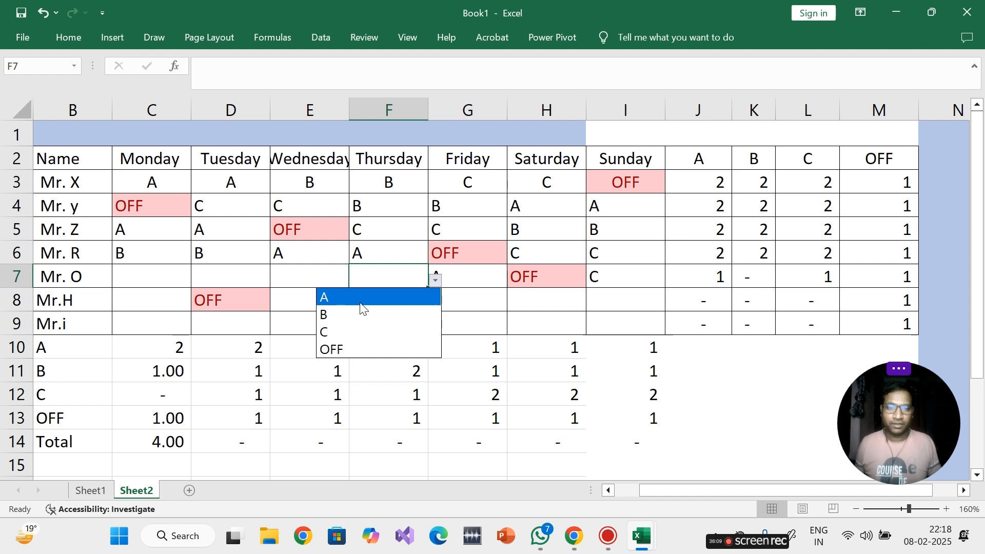
pyautogui.click(362, 298)
pyautogui.click(310, 282)
pyautogui.click(356, 281)
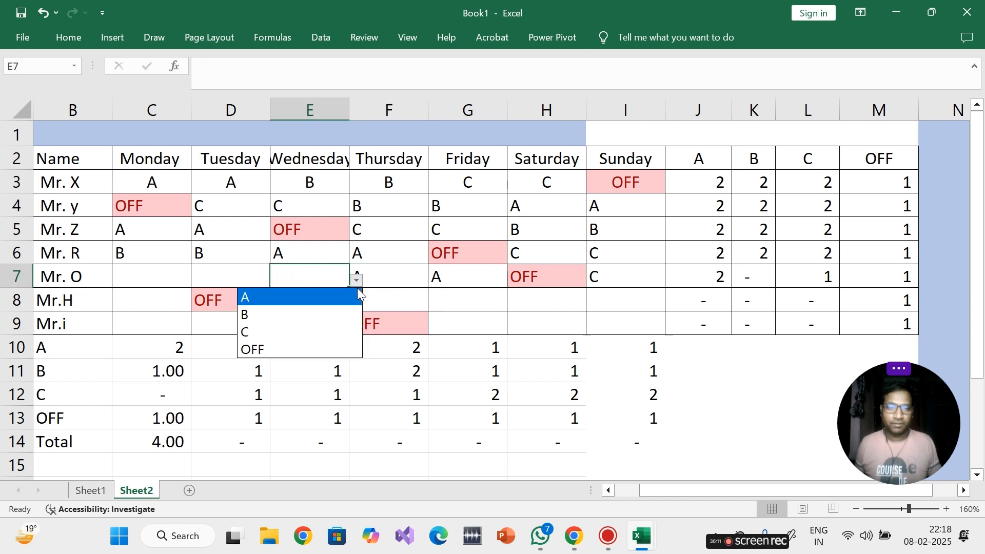
pyautogui.click(274, 316)
# - Assign the row 7 employee shift B on Tuesday in D7 and shift C on Monday in C7
pyautogui.click(213, 274)
pyautogui.click(277, 280)
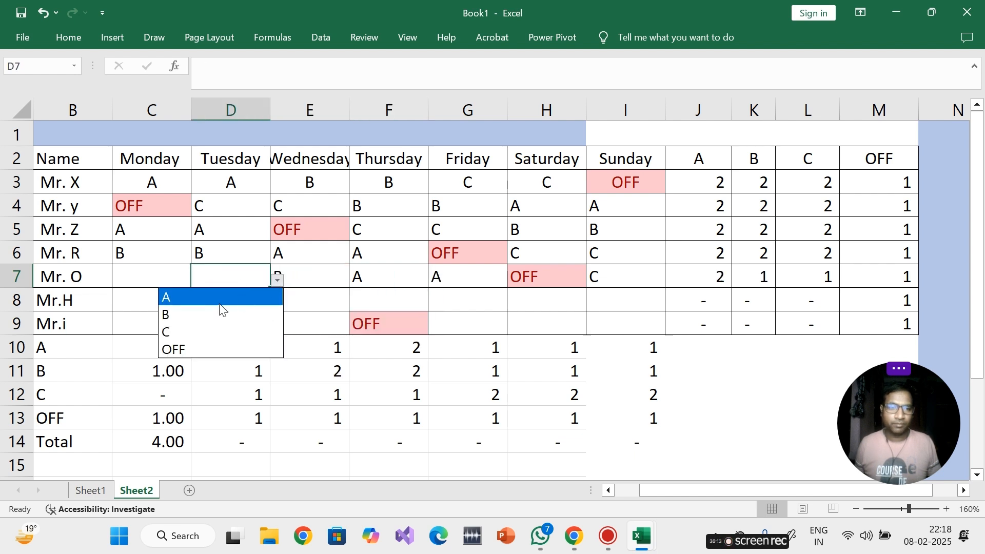
pyautogui.click(220, 313)
pyautogui.click(143, 277)
pyautogui.click(199, 280)
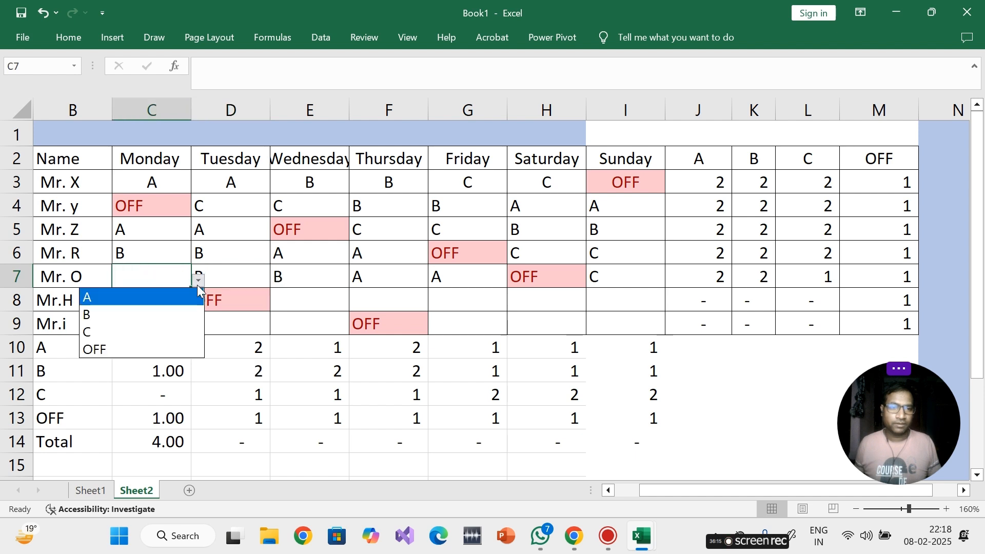
pyautogui.click(128, 330)
# - Assign the row 8 employee shift A on Monday in C8 and shift C on Wednesday in E8
pyautogui.click(143, 309)
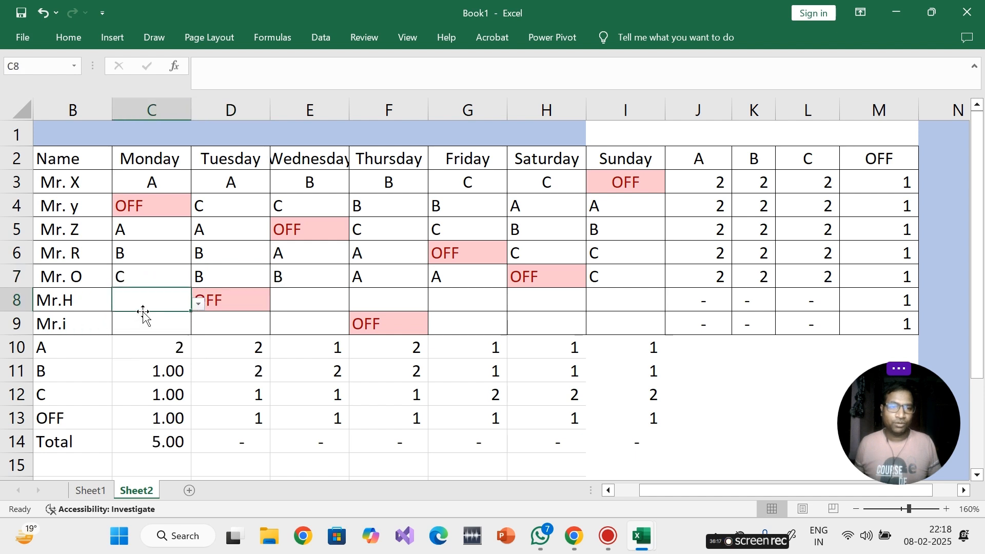
pyautogui.click(198, 304)
pyautogui.click(133, 322)
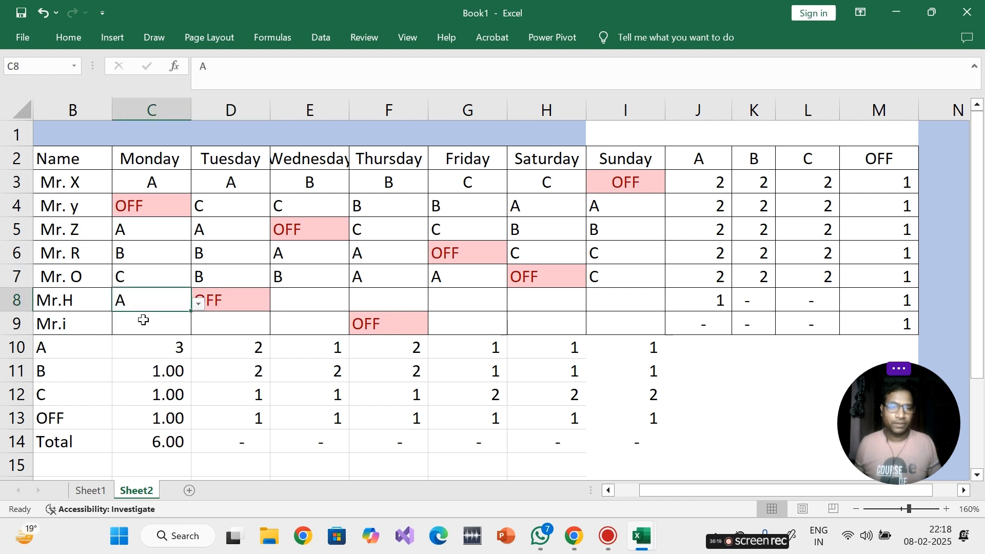
pyautogui.click(300, 300)
pyautogui.click(356, 304)
pyautogui.click(280, 356)
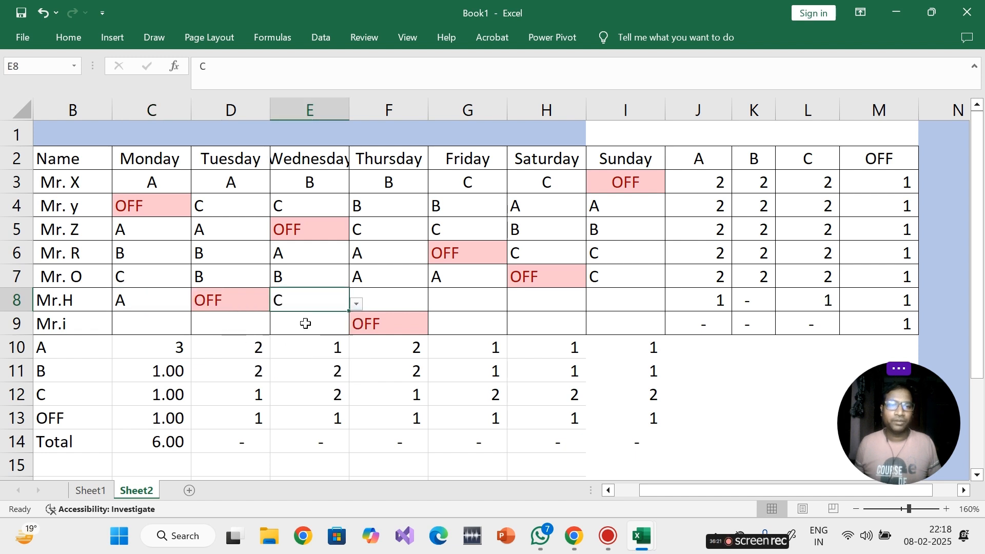
# - Assign shift C to the row 8 employee on Thursday in F8
pyautogui.click(396, 299)
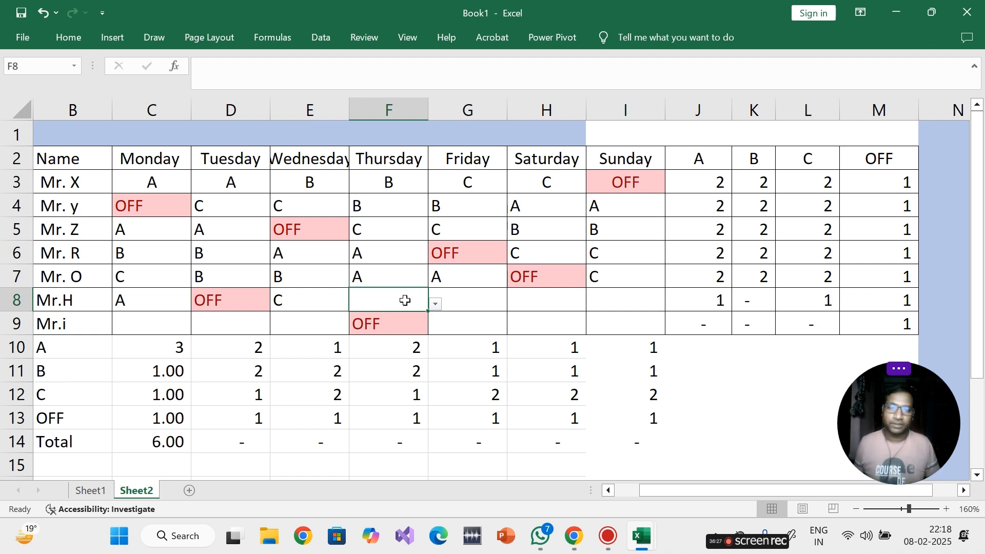
pyautogui.click(436, 304)
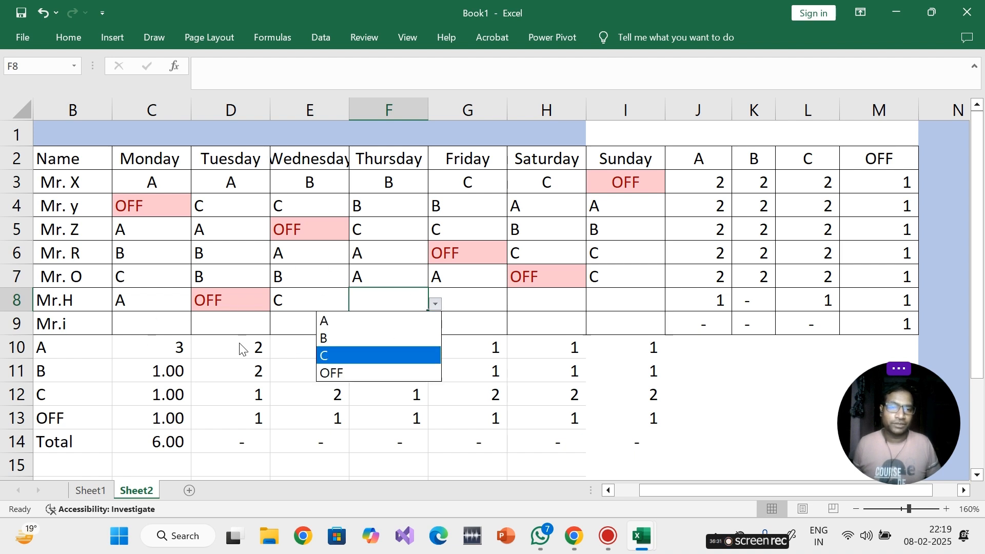
pyautogui.click(395, 298)
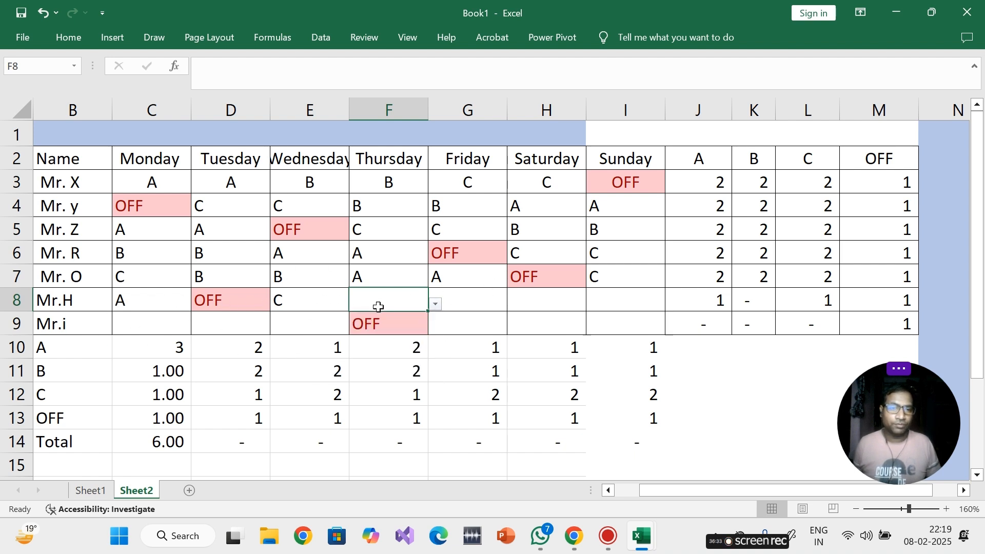
pyautogui.click(435, 305)
pyautogui.click(327, 353)
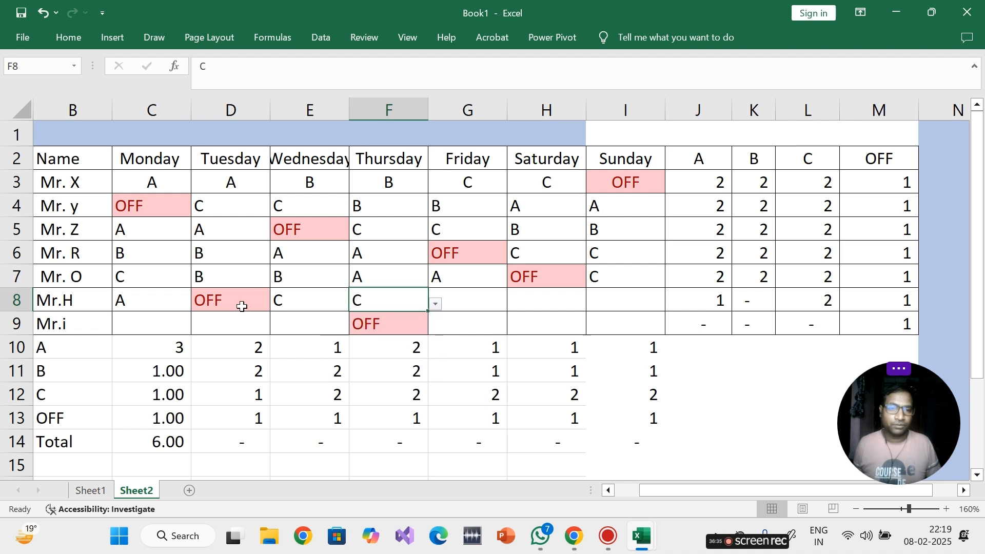
# - Assign shift B to the row 8 employee on Friday and Saturday, cells G8 and H8
pyautogui.click(474, 301)
pyautogui.click(513, 303)
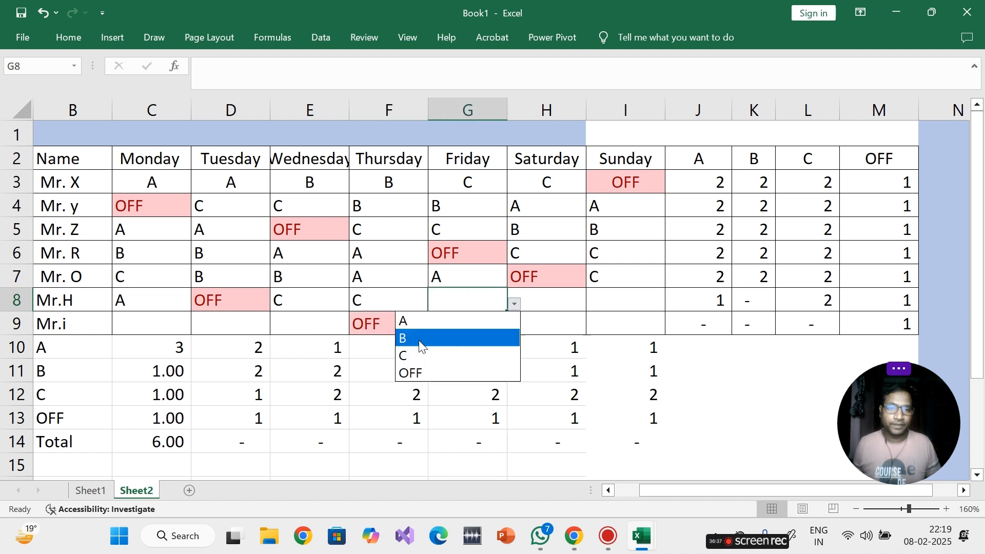
pyautogui.click(477, 336)
pyautogui.click(544, 305)
pyautogui.click(595, 305)
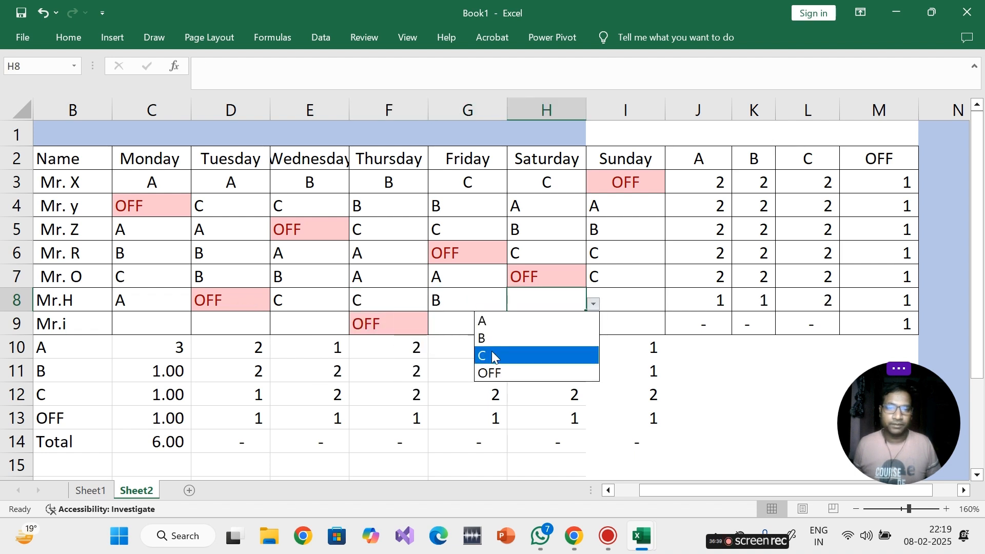
pyautogui.click(500, 339)
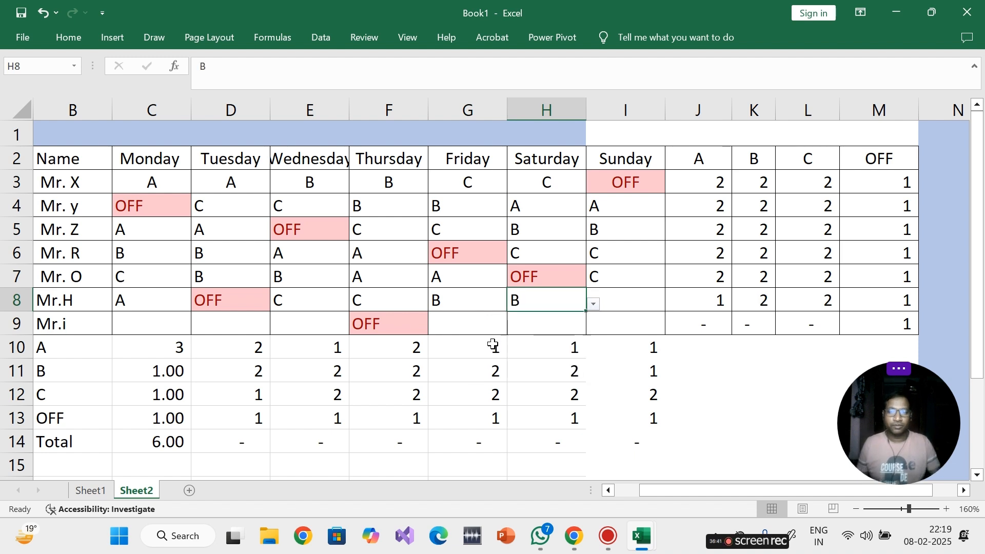
# - Assign shift A to the row 8 employee on Sunday in I8
pyautogui.click(616, 303)
pyautogui.click(673, 304)
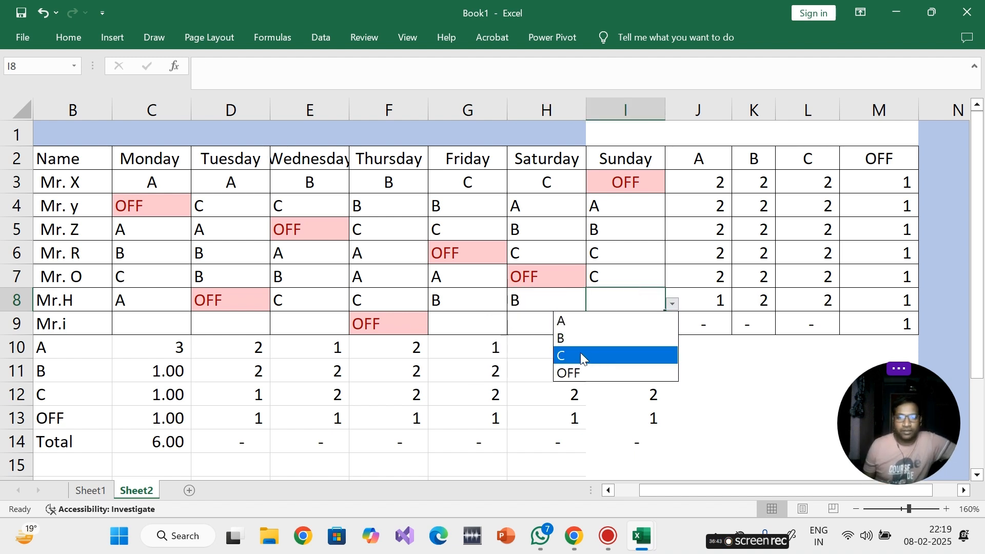
pyautogui.click(571, 322)
# - Assign the row 9 employee shift C on Friday in G9 and shift A on Wednesday in E9
pyautogui.click(136, 323)
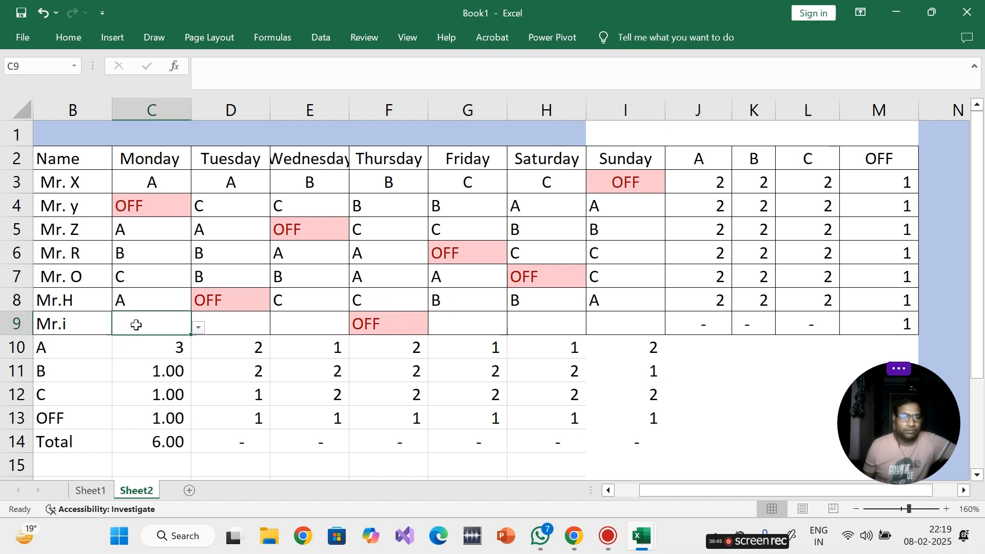
pyautogui.click(369, 324)
pyautogui.click(468, 309)
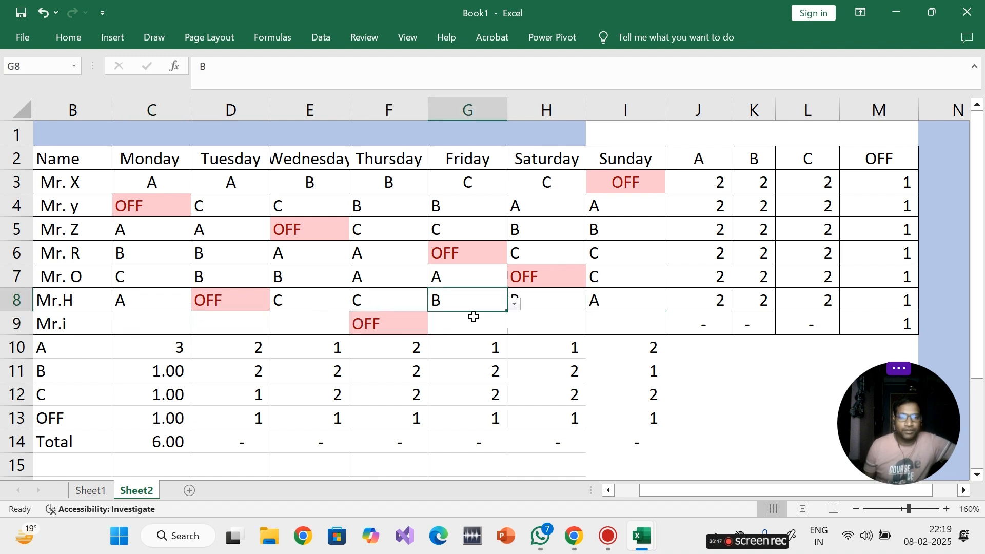
pyautogui.click(477, 325)
pyautogui.click(518, 324)
pyautogui.click(441, 378)
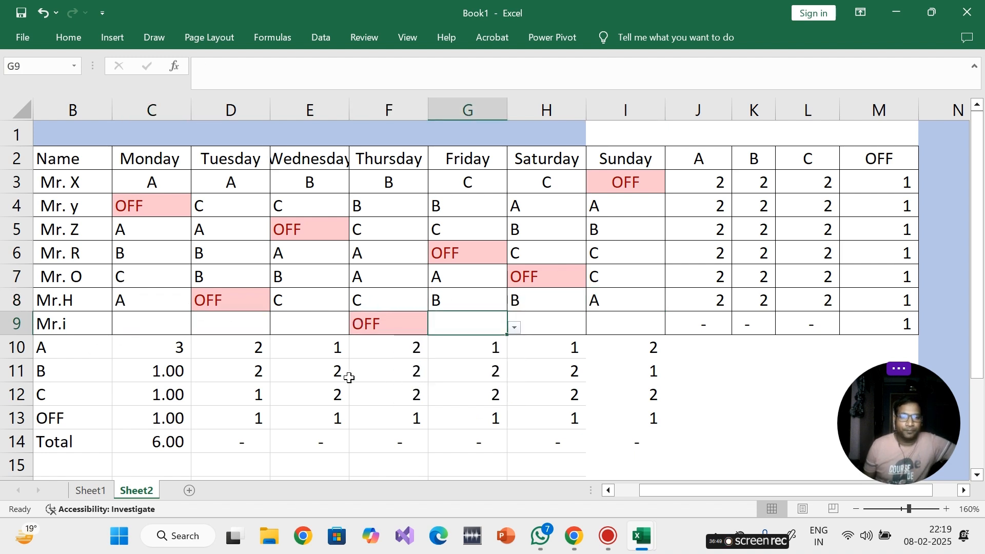
pyautogui.click(309, 328)
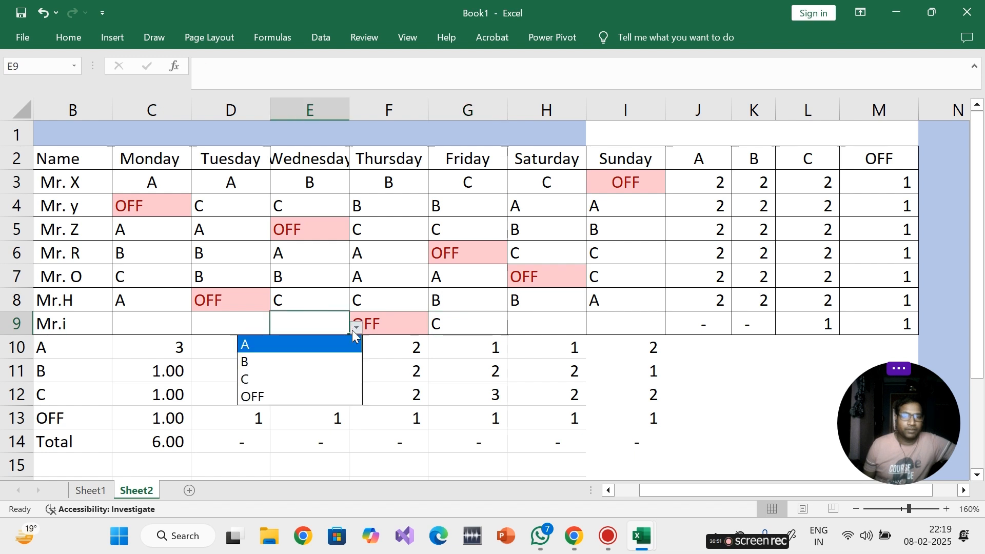
pyautogui.click(257, 344)
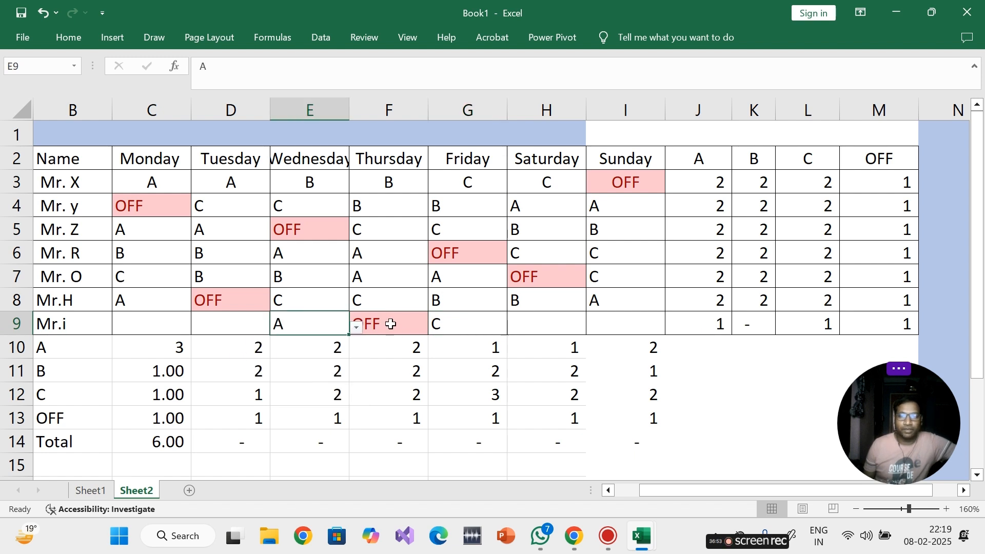
# - Assign the row 9 employee shift C on Saturday in H9 and shift B on Sunday in I9
pyautogui.click(529, 316)
pyautogui.click(594, 328)
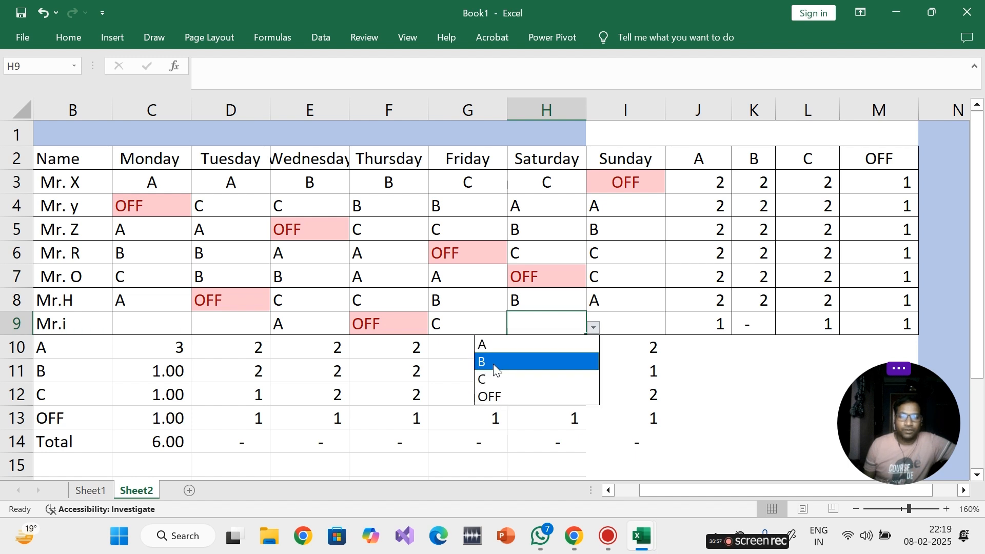
pyautogui.press('Escape')
pyautogui.click(622, 321)
pyautogui.click(671, 329)
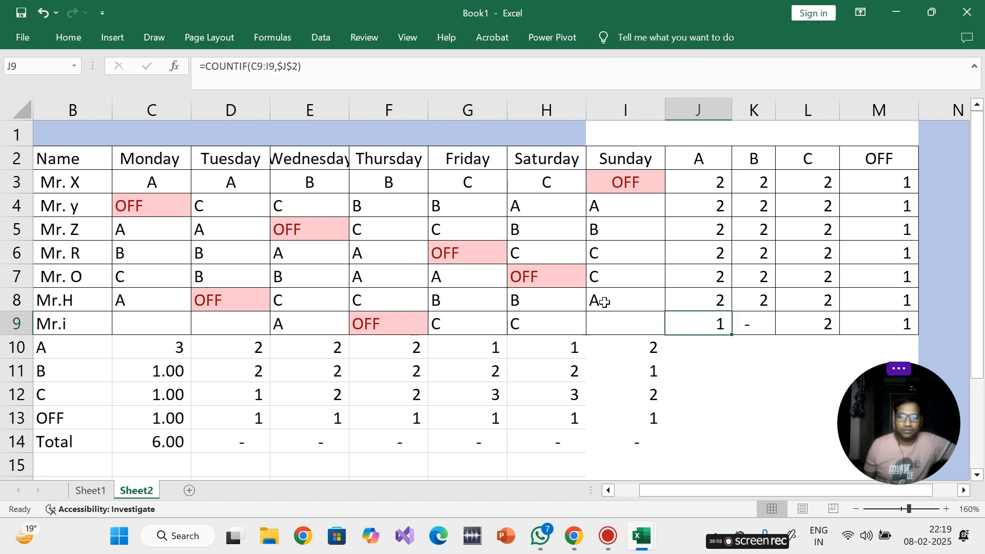
pyautogui.click(621, 325)
pyautogui.click(672, 328)
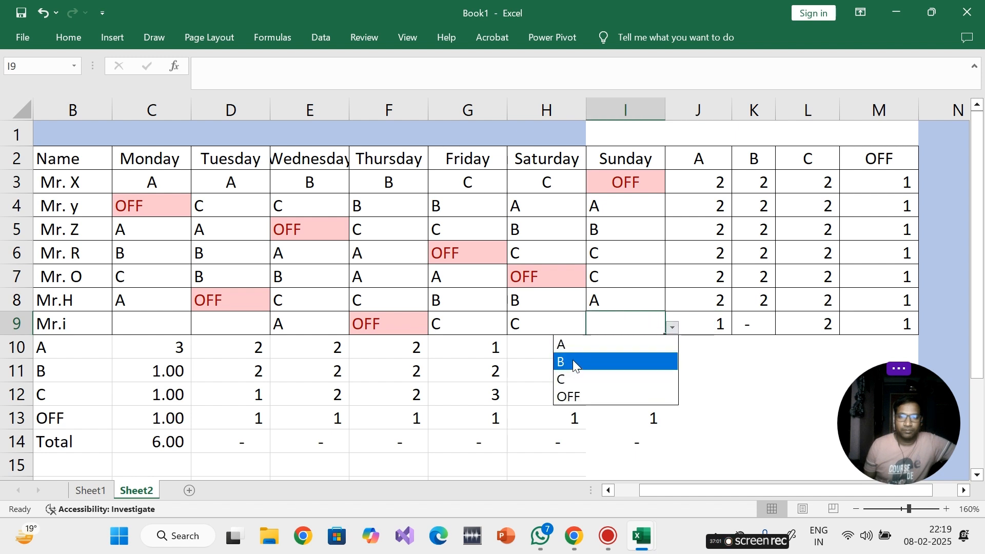
pyautogui.click(573, 360)
# - Assign shift B to the row 9 employee on Monday in C9
pyautogui.click(152, 324)
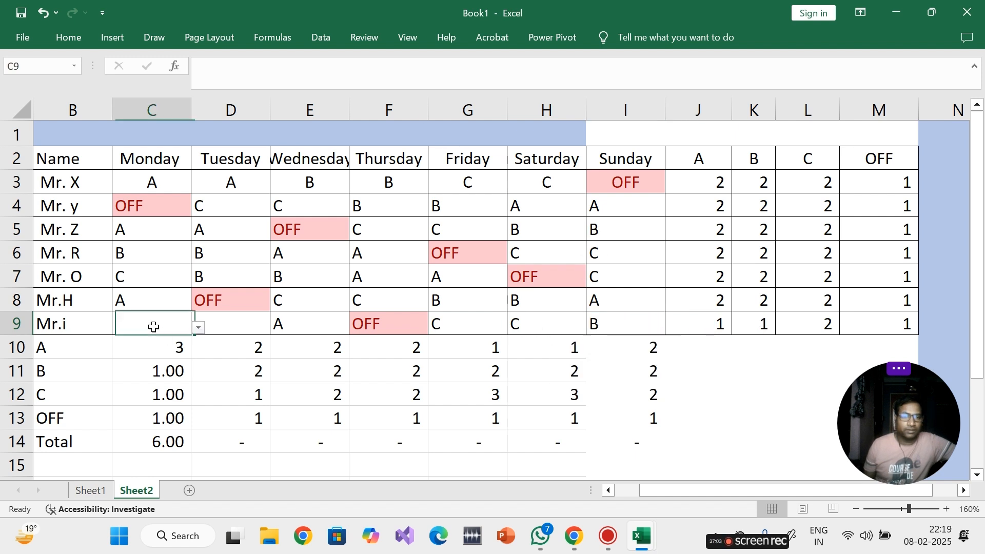
pyautogui.click(197, 328)
pyautogui.click(149, 362)
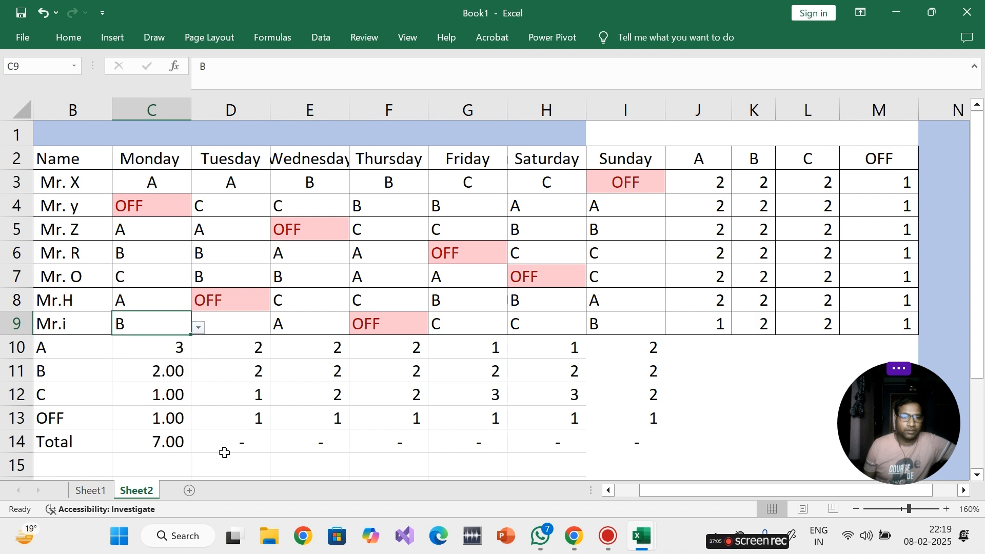
# - Format the Monday shift counts in C10:C13 with no decimal places
pyautogui.click(236, 457)
pyautogui.moveTo(157, 345); pyautogui.dragTo(580, 413)
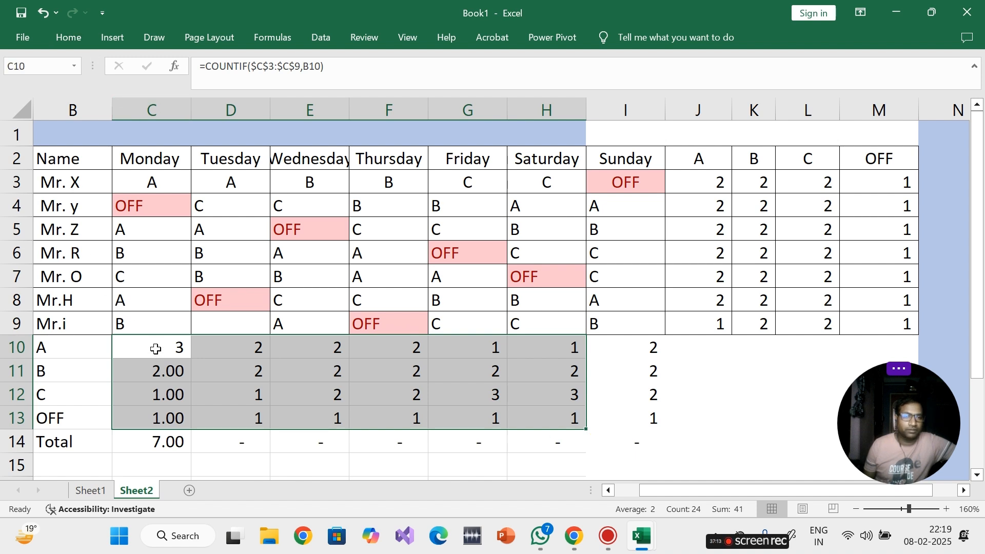
pyautogui.moveTo(156, 349); pyautogui.dragTo(167, 415)
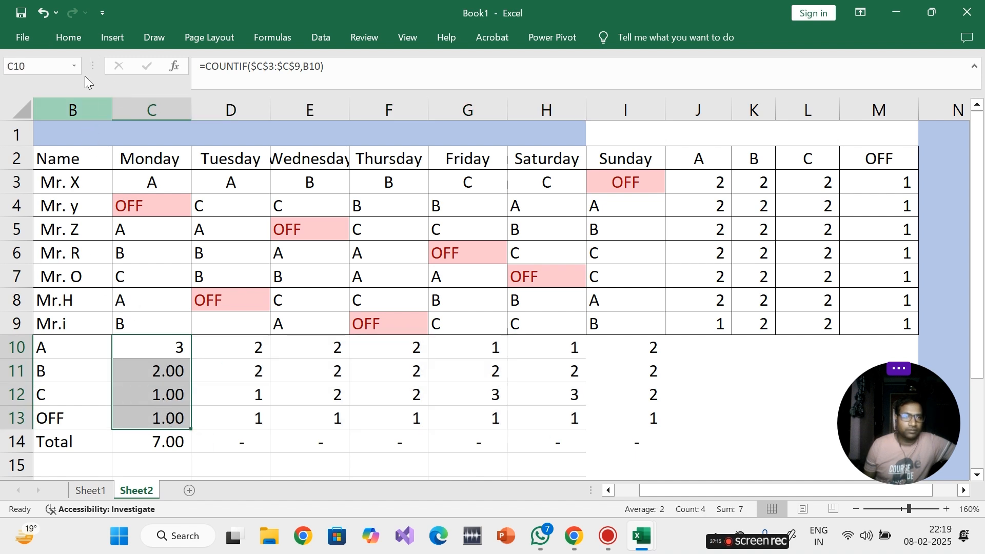
pyautogui.click(68, 42)
pyautogui.click(467, 93)
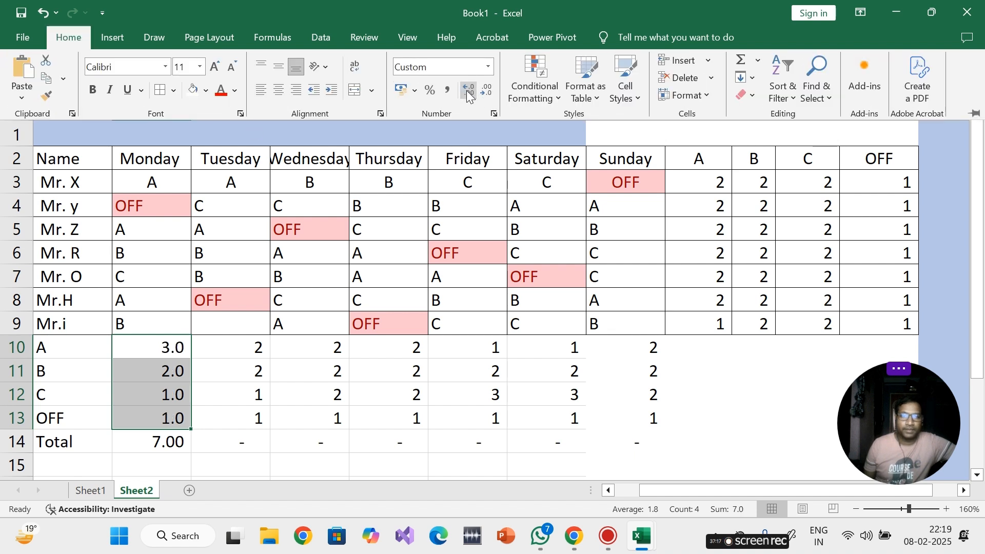
pyautogui.click(470, 93)
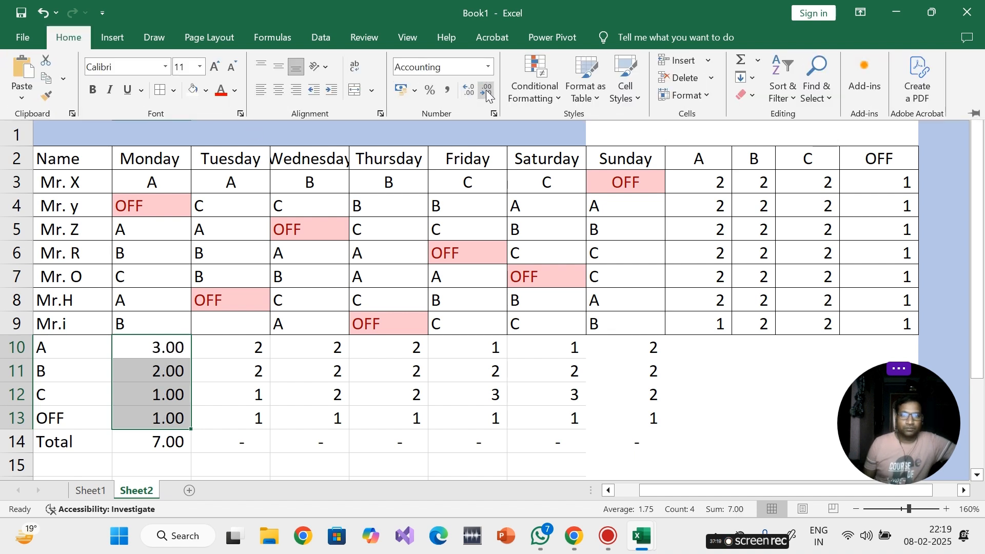
pyautogui.click(485, 90)
pyautogui.click(486, 90)
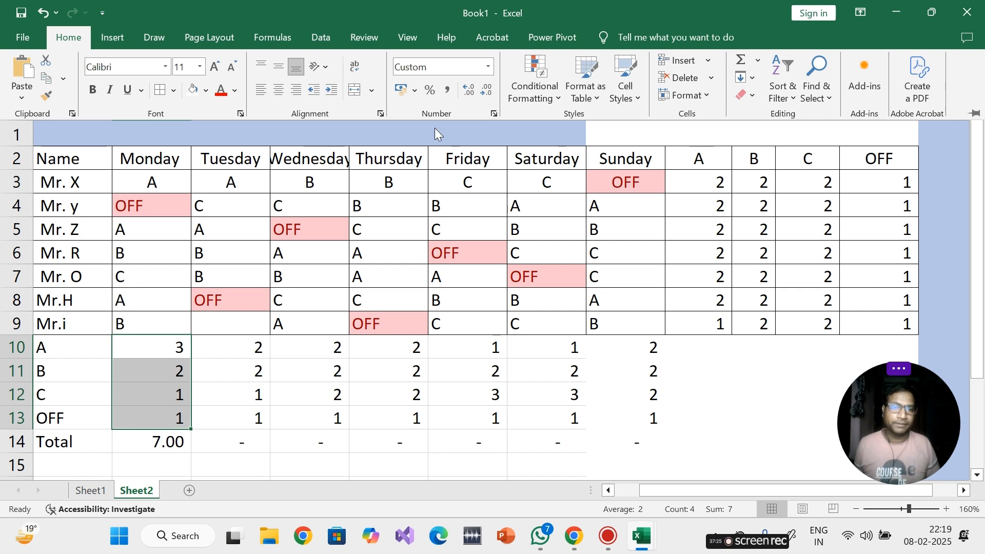
# - Highlight daily counts less than 2 in C10:I13 with Light Red Fill with Dark Red Text using conditional formatting
pyautogui.click(157, 345)
pyautogui.moveTo(157, 346); pyautogui.dragTo(620, 423)
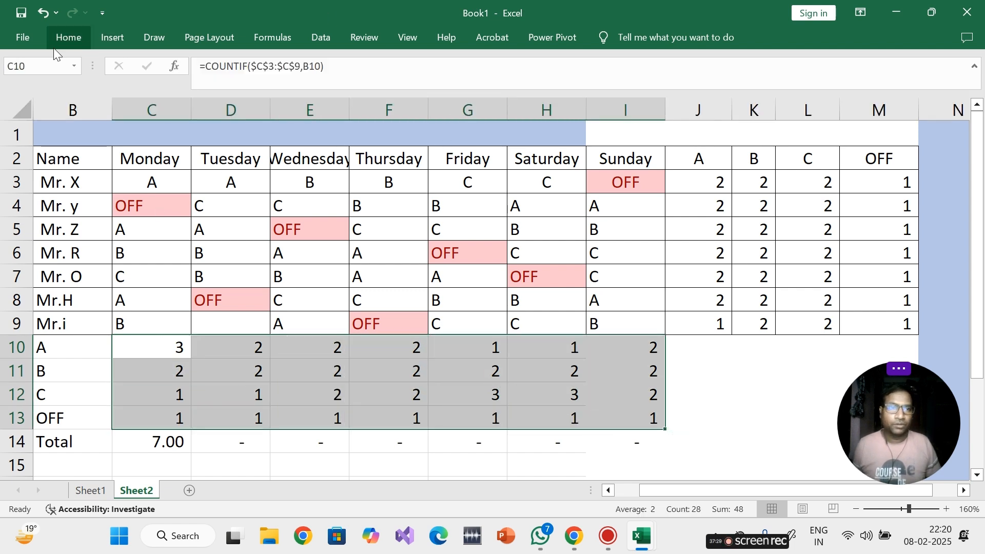
pyautogui.click(69, 36)
pyautogui.click(560, 95)
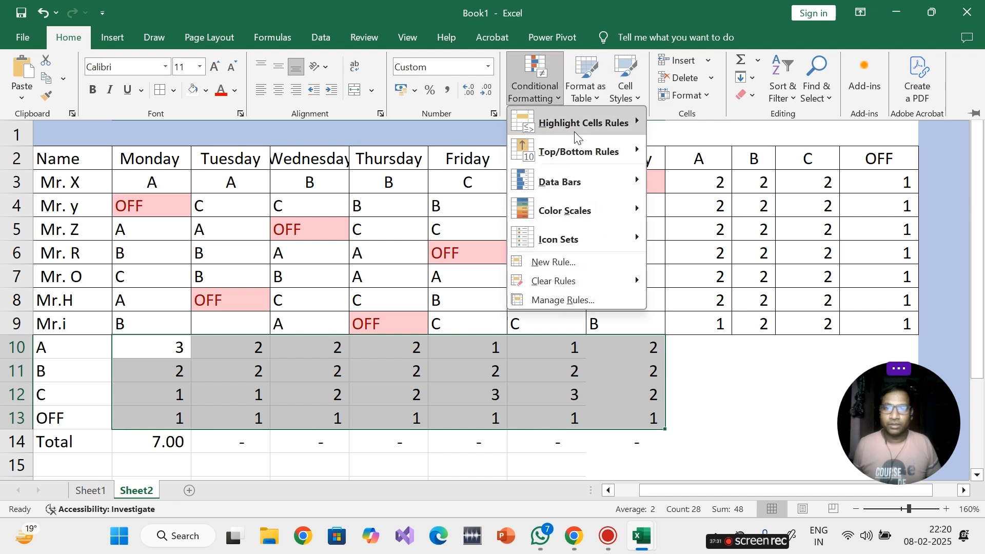
pyautogui.moveTo(576, 133)
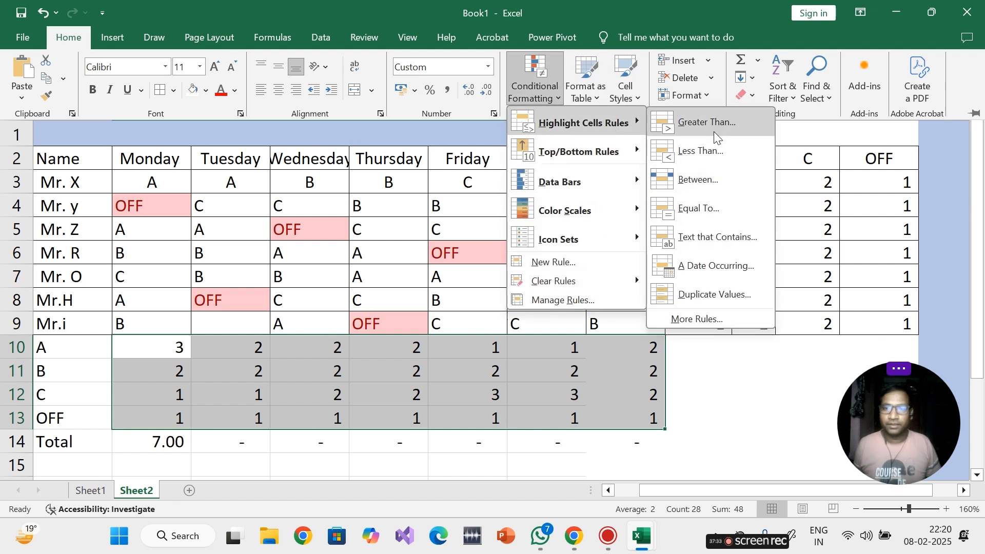
pyautogui.click(707, 160)
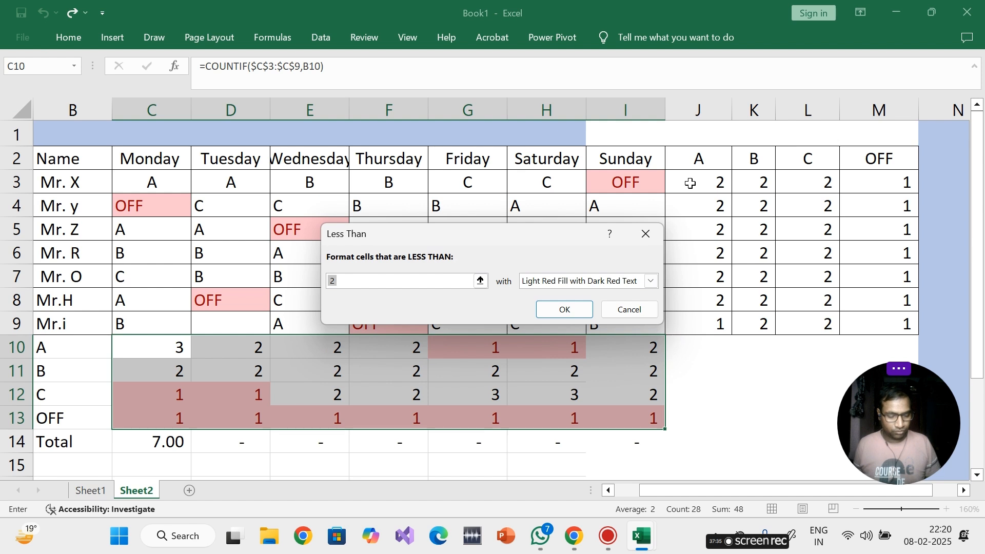
pyautogui.click(566, 317)
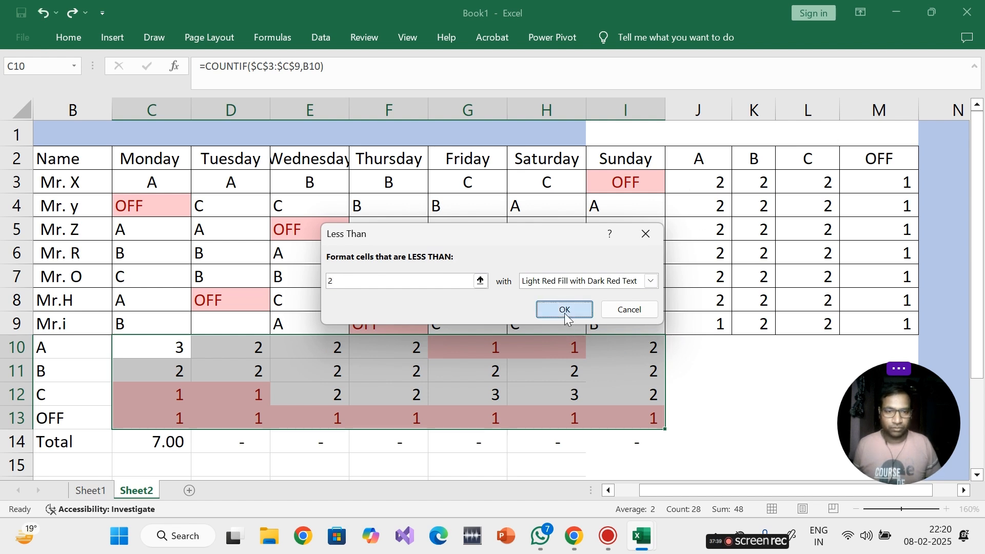
pyautogui.click(286, 462)
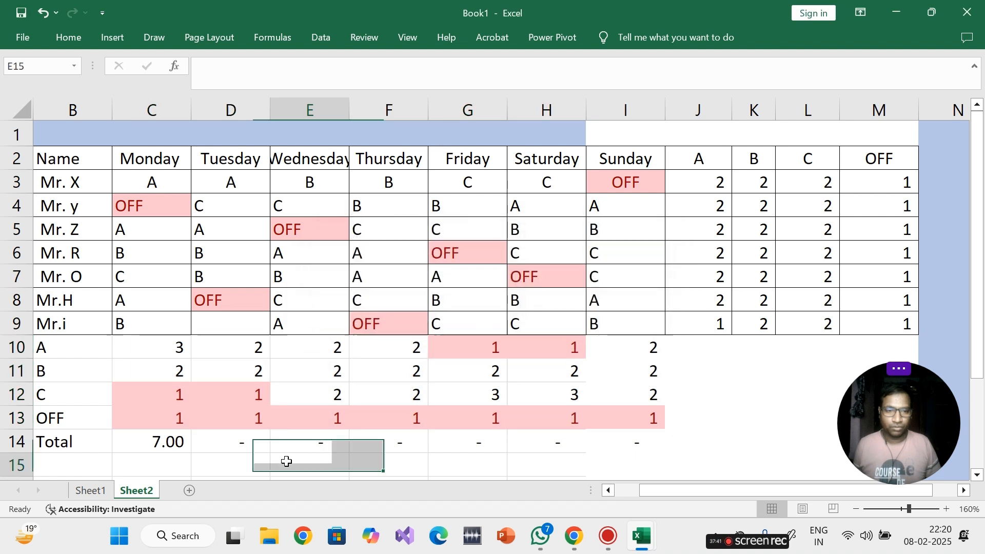
# - Clear the conditional formatting rules from the daily OFF counts in C13:I13
pyautogui.moveTo(154, 419); pyautogui.dragTo(653, 417)
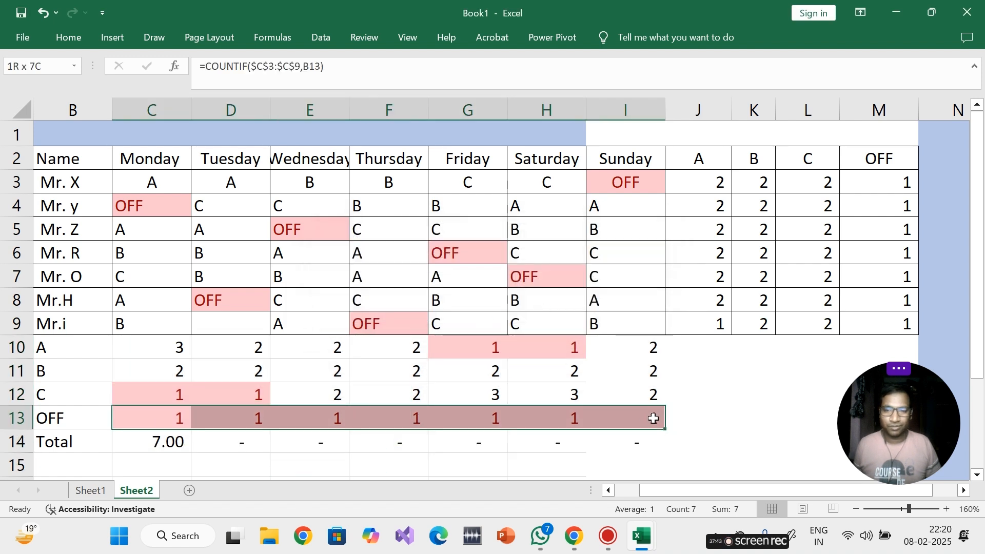
pyautogui.click(64, 41)
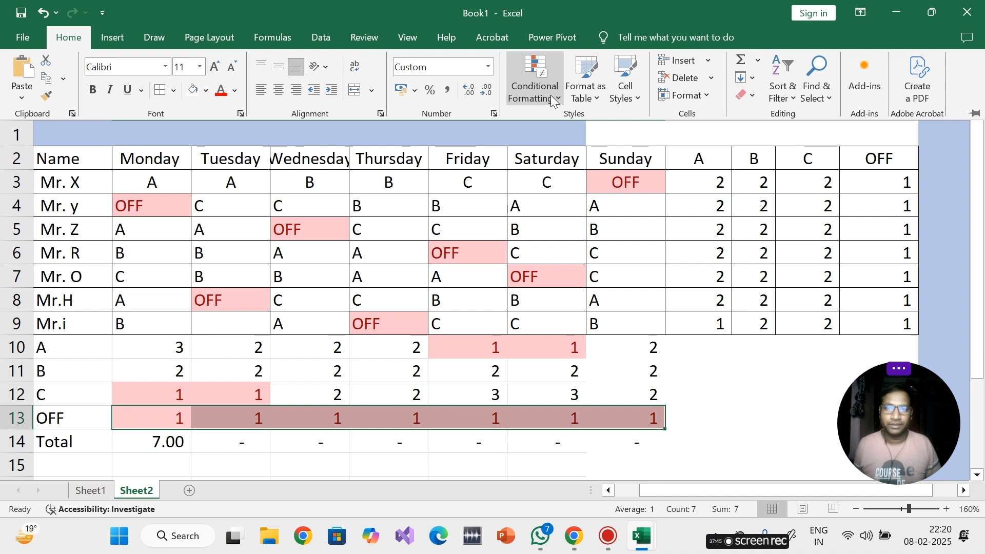
pyautogui.click(544, 87)
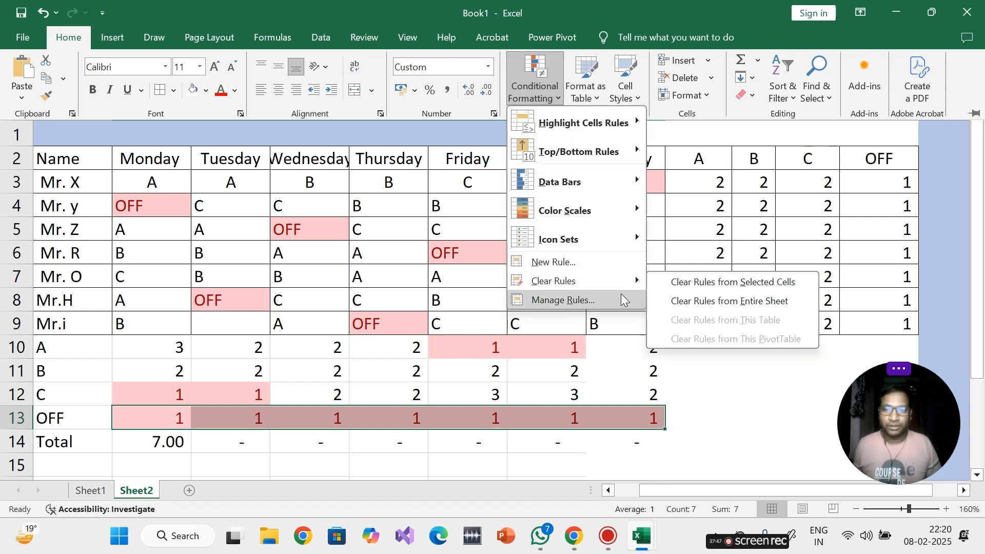
pyautogui.click(703, 284)
pyautogui.moveTo(547, 464); pyautogui.dragTo(547, 442)
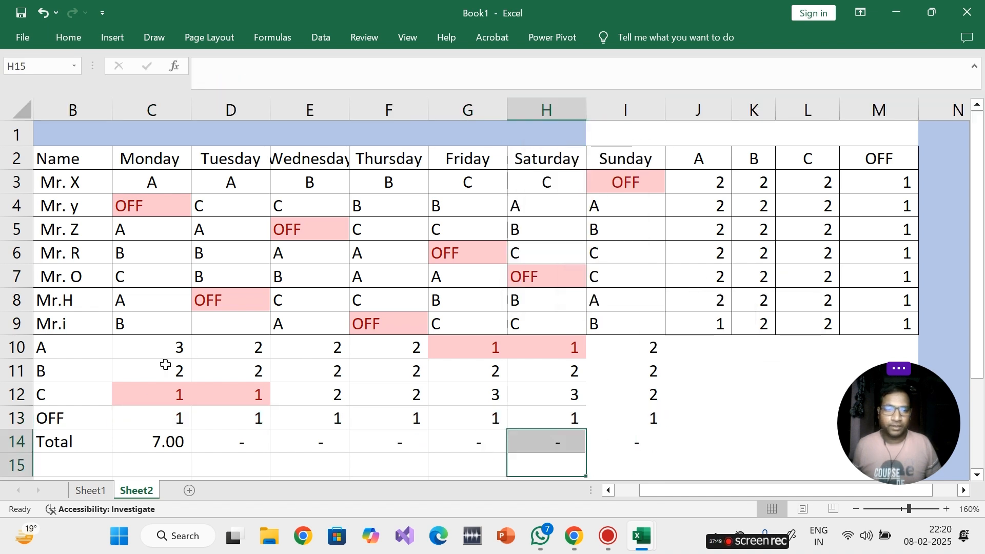
# - Examine the daily shift A and C counts in rows 10 and 12 against the per-employee shift counts in J3:L8
pyautogui.click(495, 346)
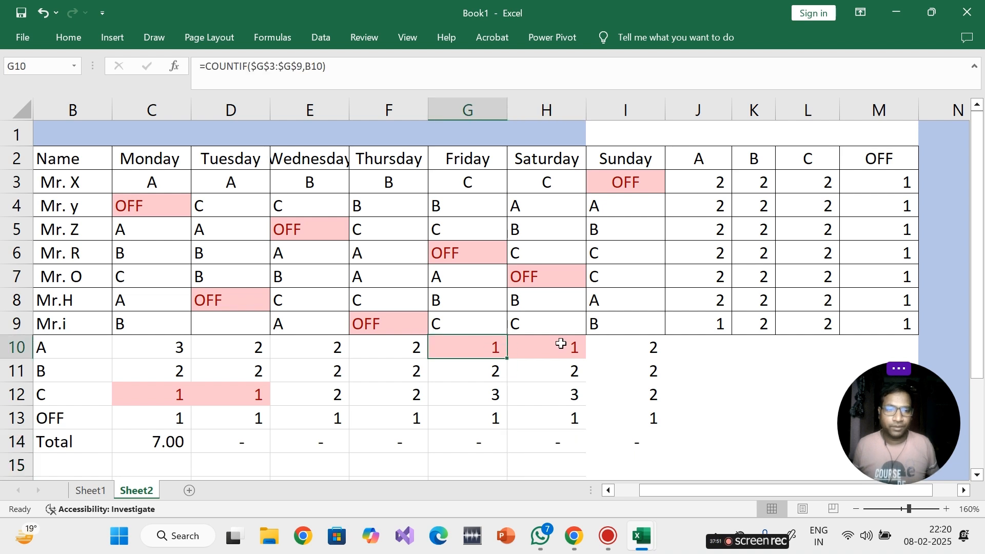
pyautogui.click(164, 392)
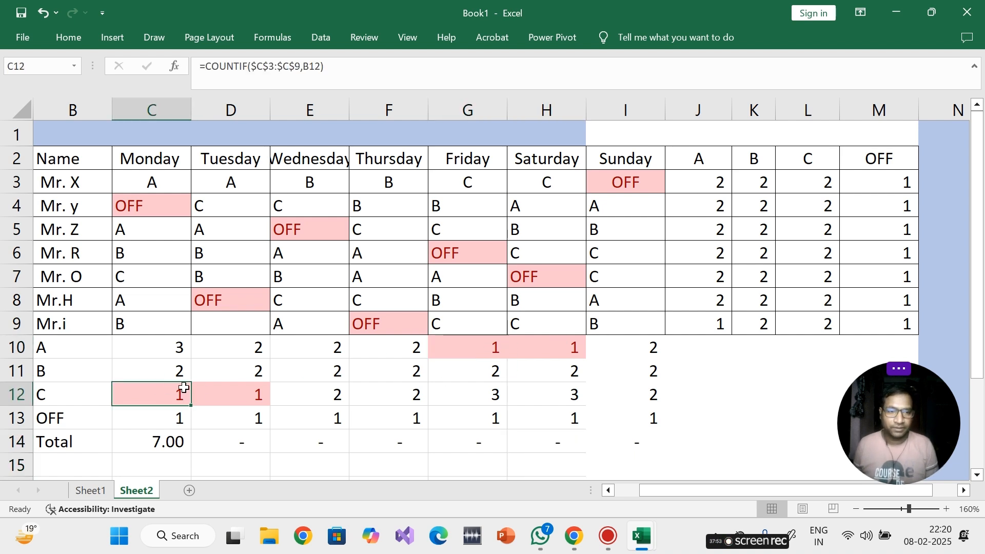
pyautogui.click(225, 393)
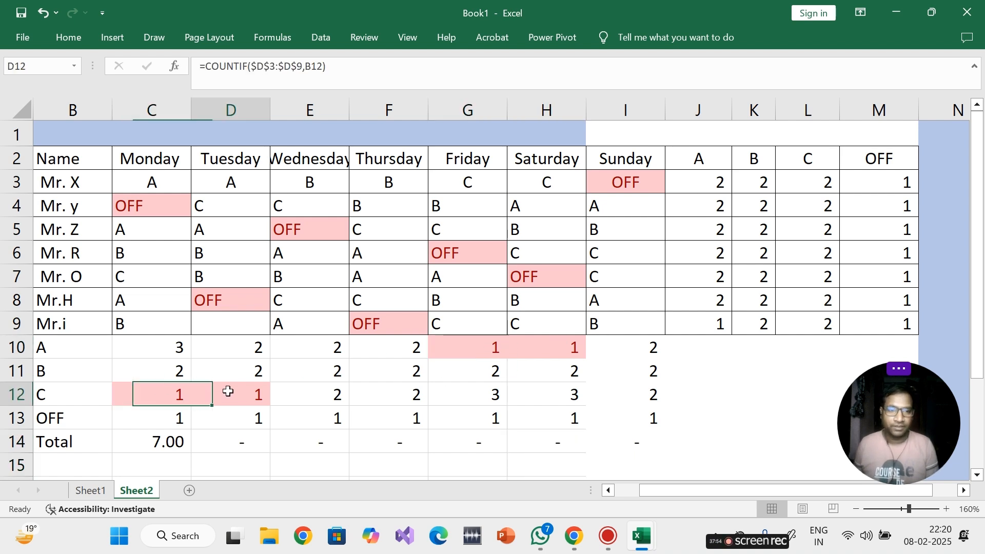
pyautogui.click(160, 344)
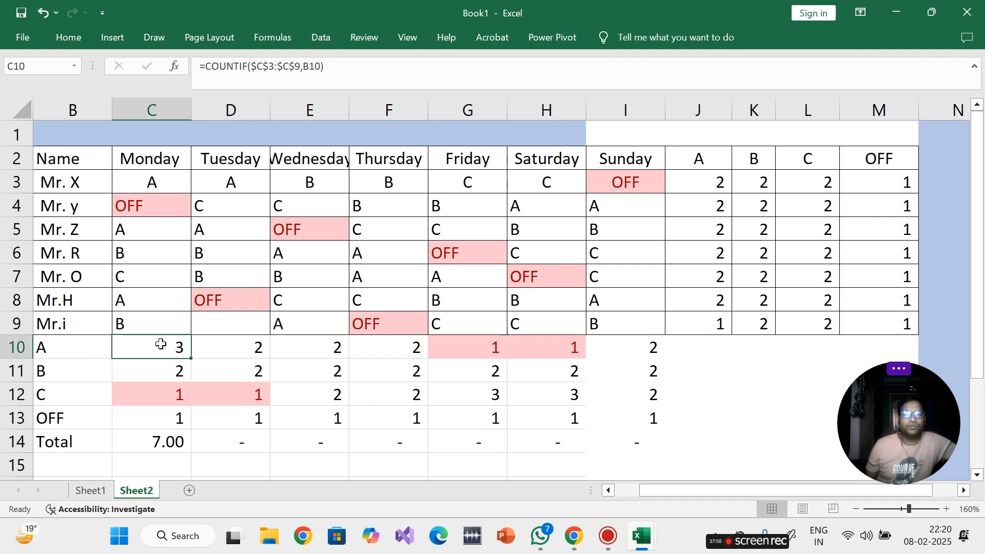
pyautogui.click(483, 397)
pyautogui.click(567, 397)
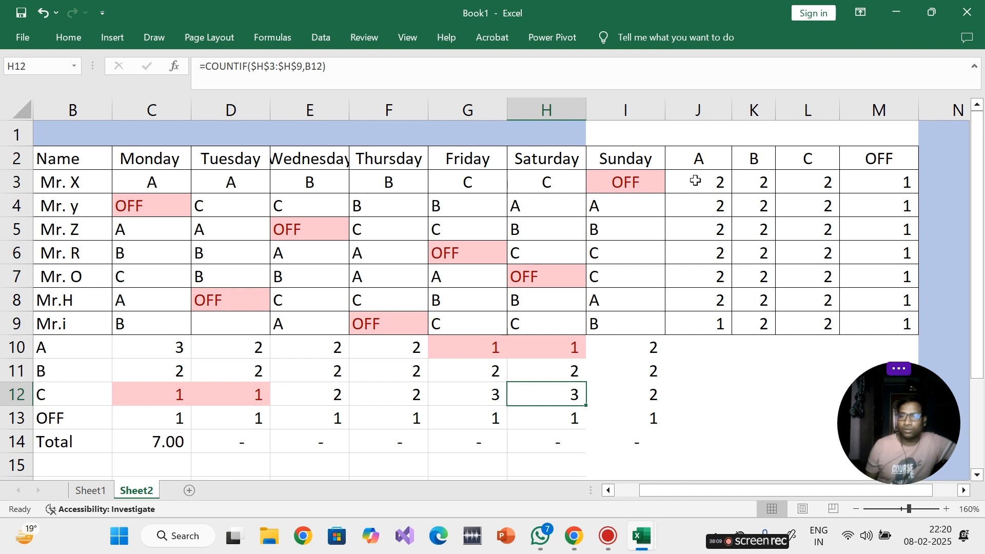
pyautogui.moveTo(695, 181); pyautogui.dragTo(816, 297)
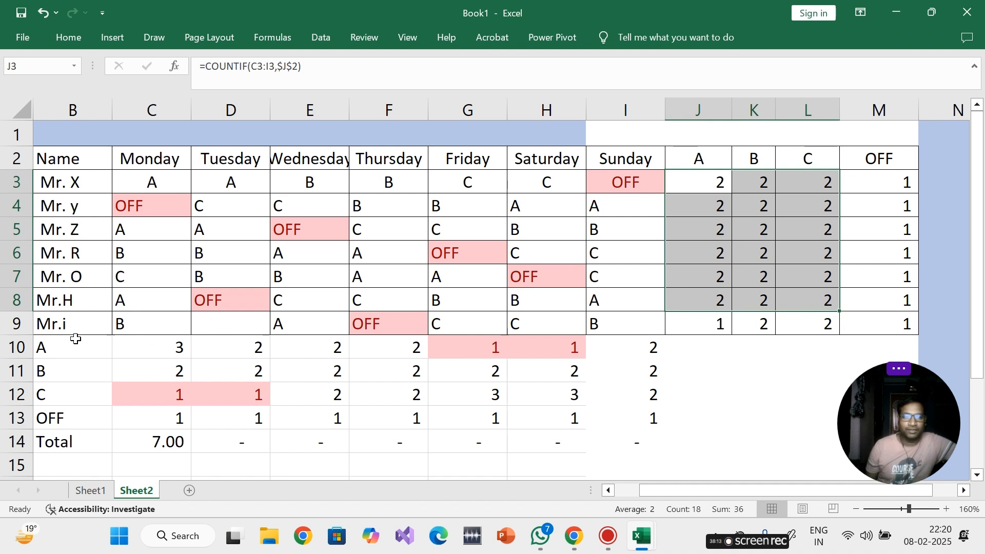
# - Apply borders to all cells of the daily summary block B10:I14
pyautogui.moveTo(58, 348); pyautogui.dragTo(623, 442)
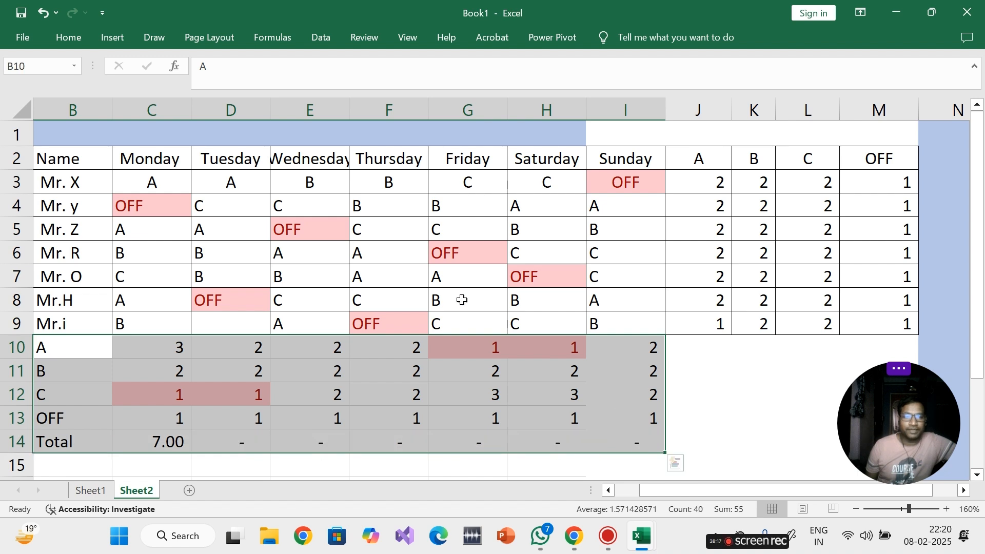
pyautogui.click(68, 37)
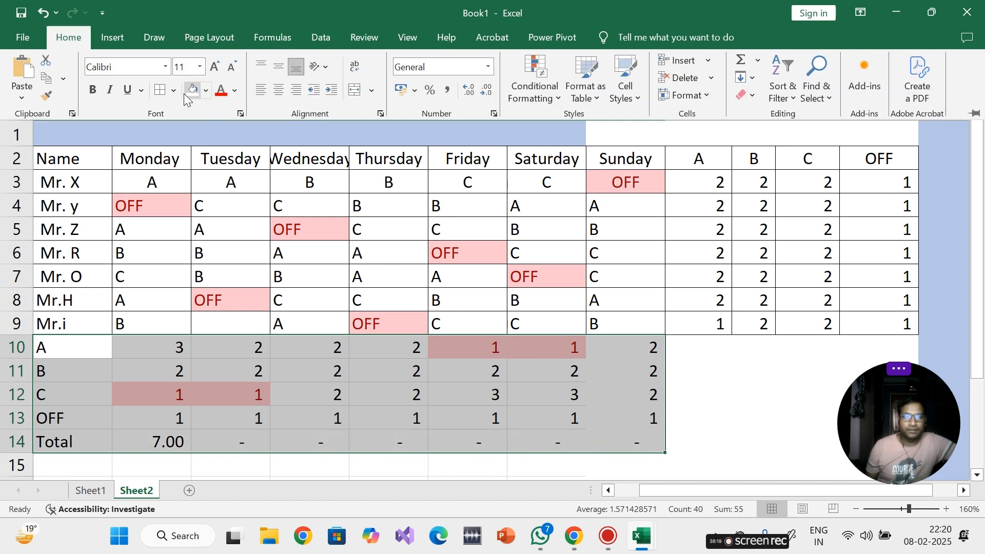
pyautogui.click(158, 88)
pyautogui.click(695, 390)
pyautogui.click(547, 418)
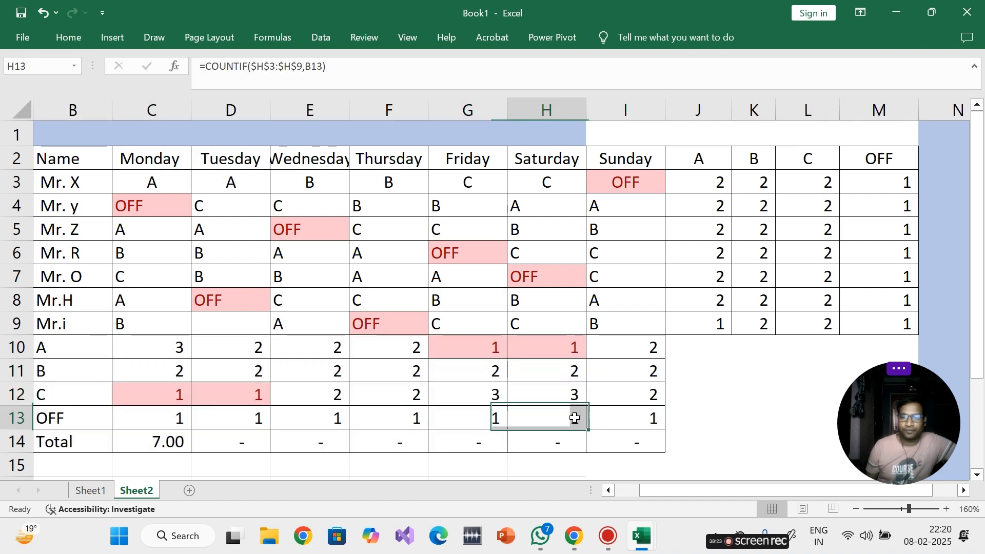
# - Fill the daily summary block B10:I14 with Green, Accent 6, Lighter 80%
pyautogui.moveTo(76, 347); pyautogui.dragTo(634, 446)
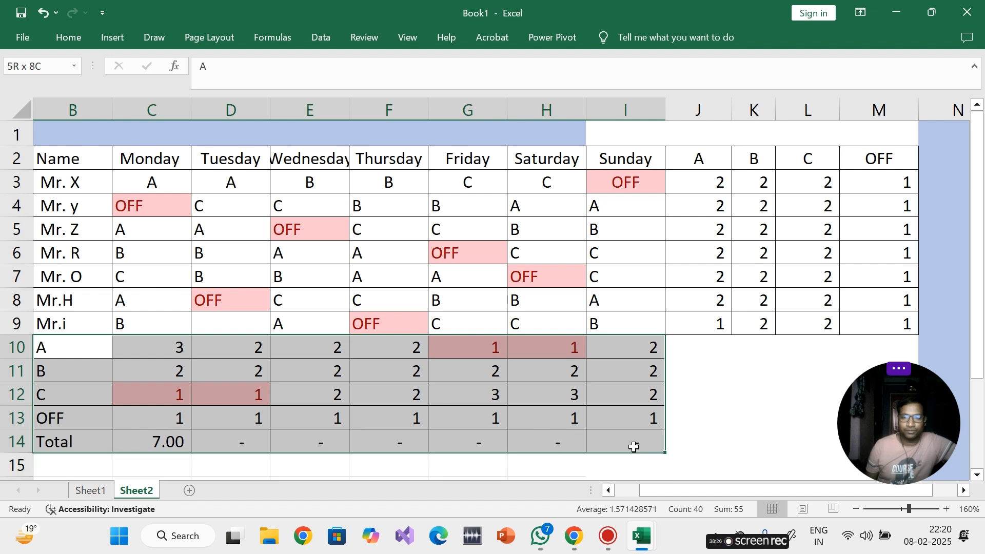
pyautogui.click(73, 31)
pyautogui.click(206, 90)
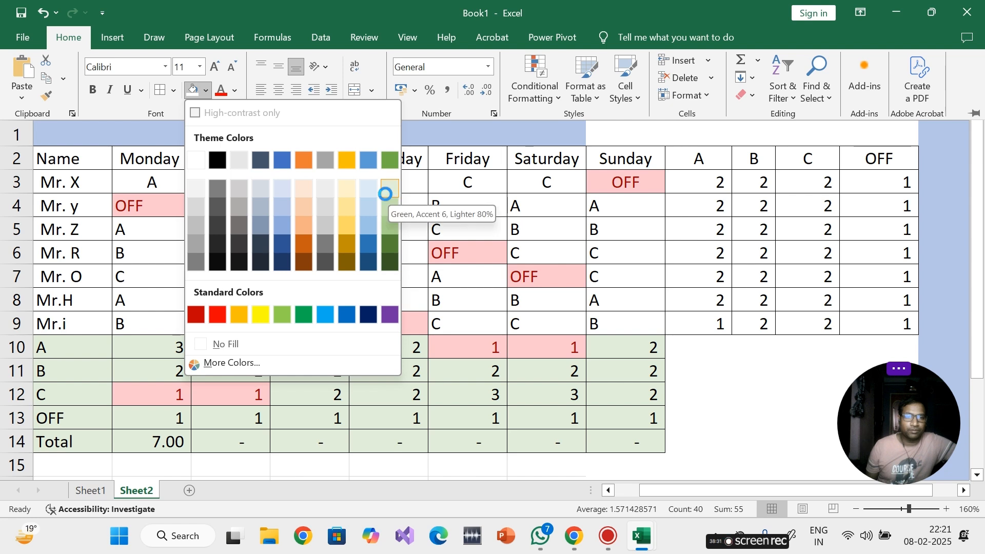
pyautogui.click(386, 193)
# - Fill the per-employee shift count block J2:M9 with light blue
pyautogui.moveTo(708, 154); pyautogui.dragTo(891, 325)
pyautogui.click(72, 32)
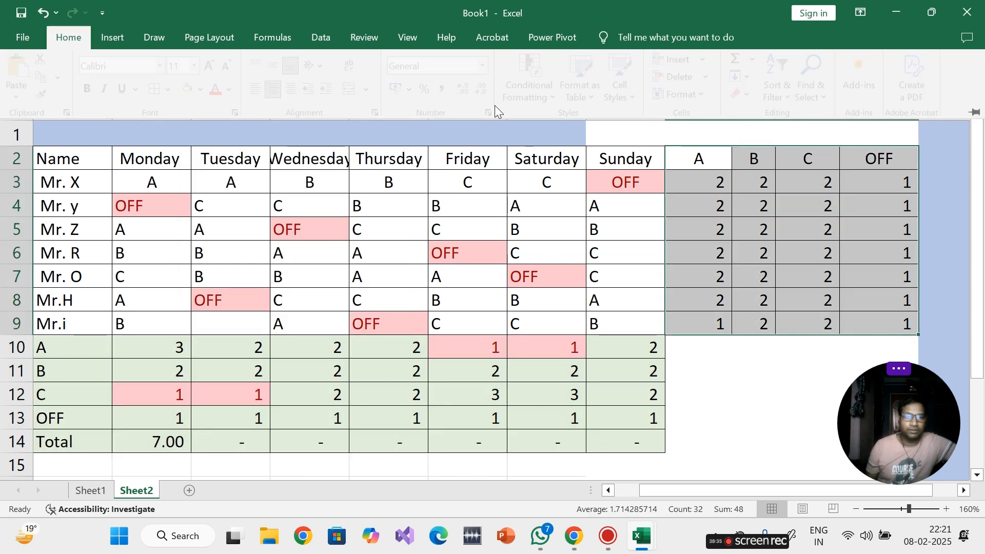
pyautogui.click(205, 90)
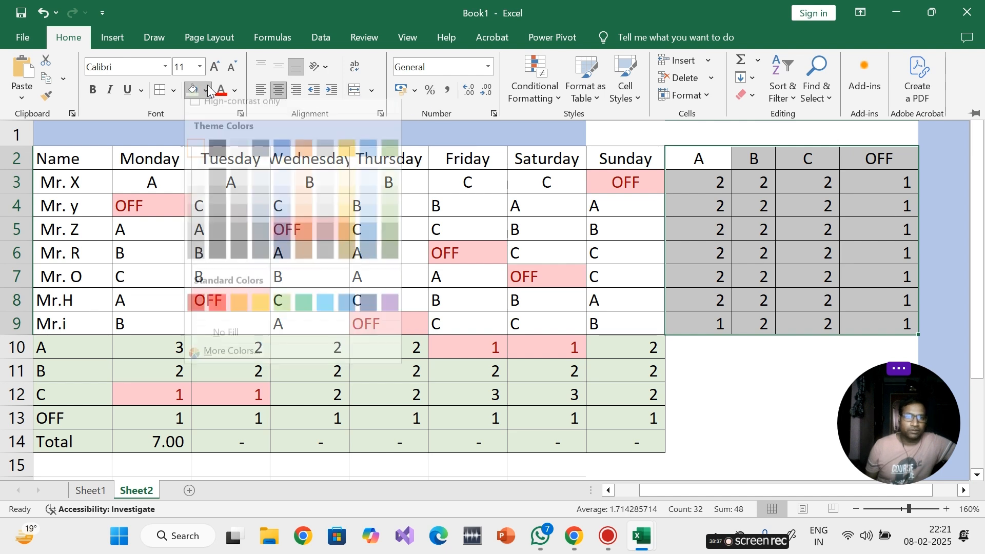
pyautogui.click(368, 188)
pyautogui.click(747, 370)
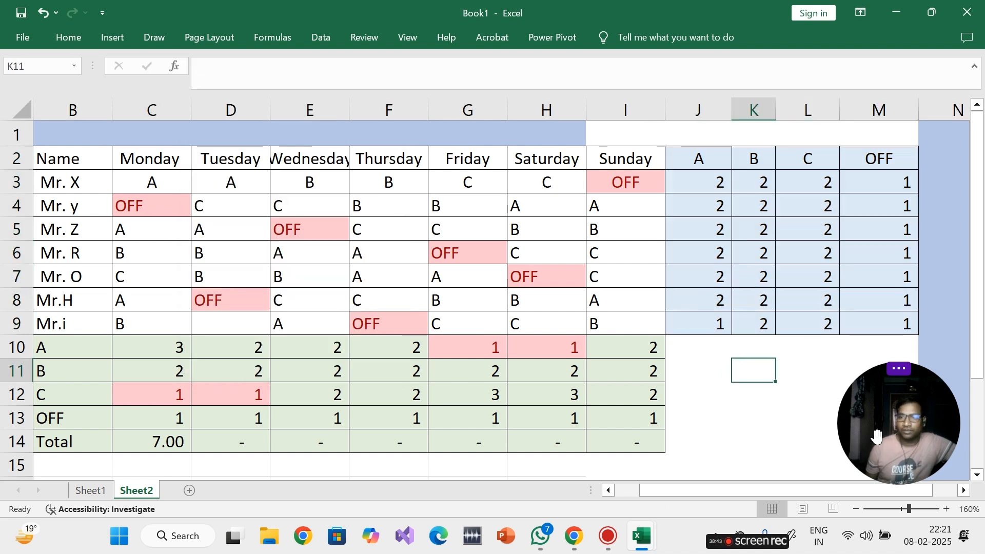
pyautogui.moveTo(858, 428); pyautogui.dragTo(786, 416)
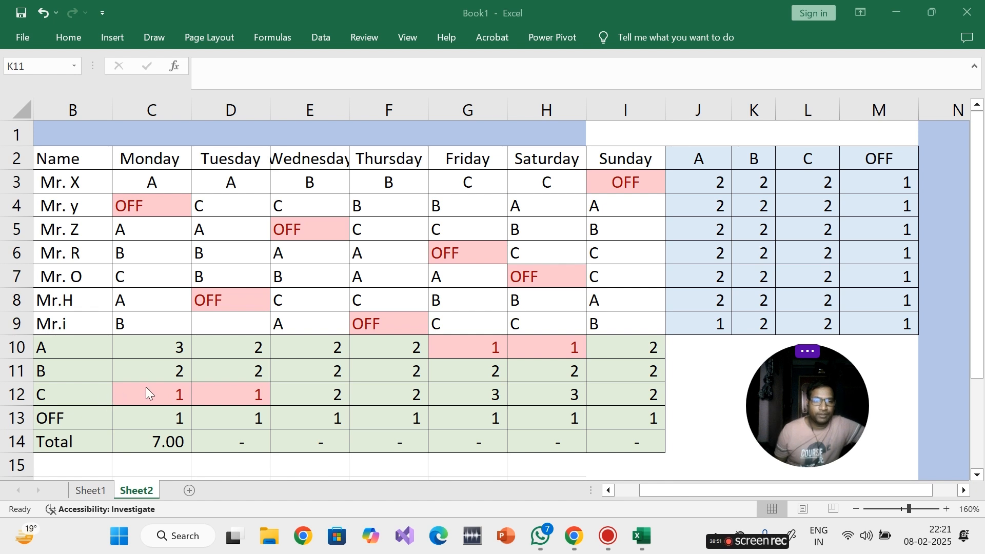
# - Examine the Monday and Tuesday shift C counts in C12:D12 against Monday's shift A count in C10
pyautogui.click(210, 402)
pyautogui.click(171, 392)
pyautogui.click(214, 399)
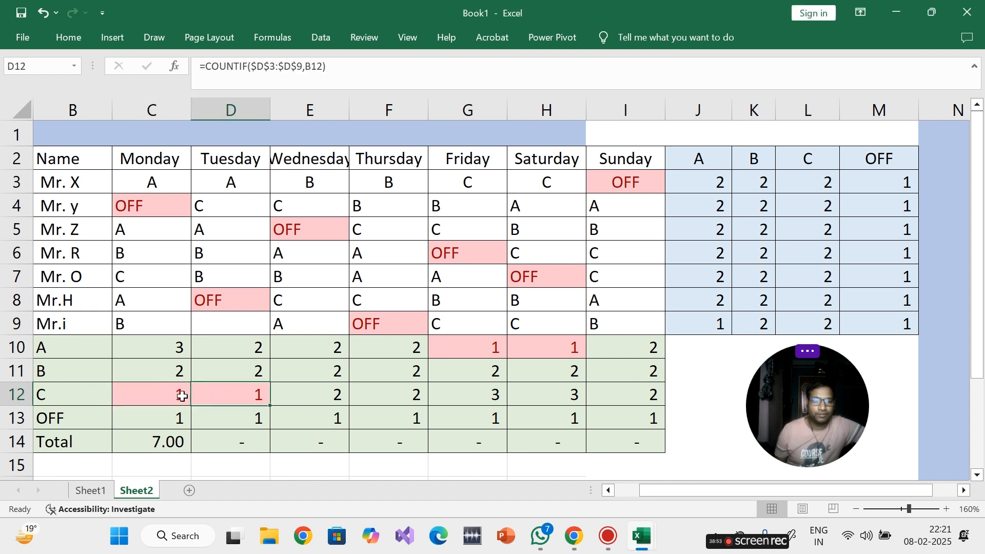
pyautogui.click(180, 395)
pyautogui.click(172, 356)
pyautogui.click(164, 372)
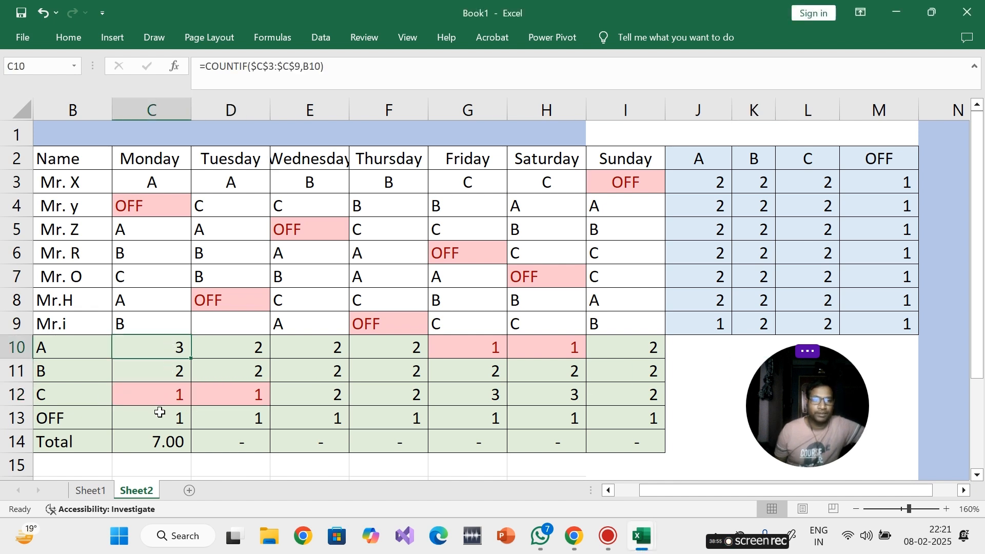
pyautogui.click(159, 395)
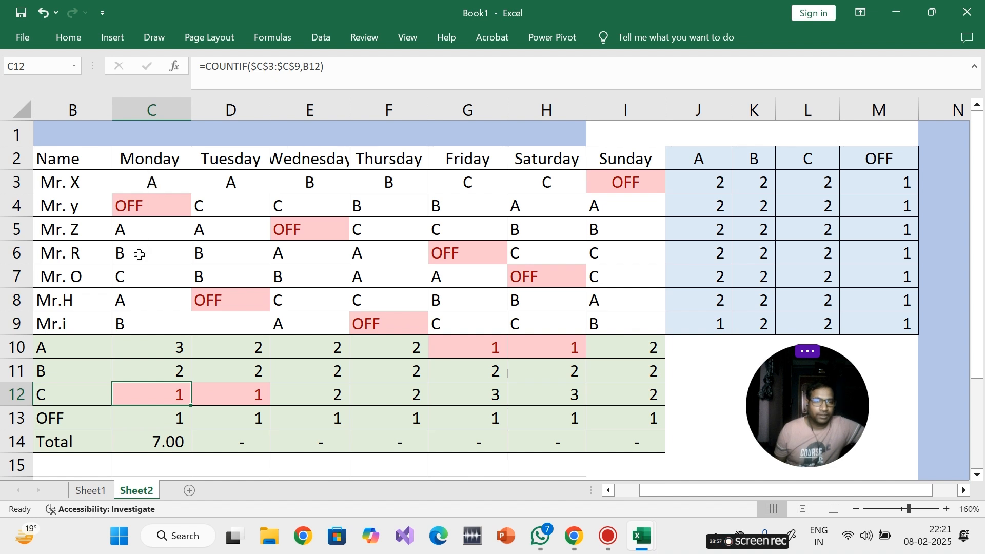
# - Change the Monday assignment in C8 to shift B
pyautogui.click(138, 300)
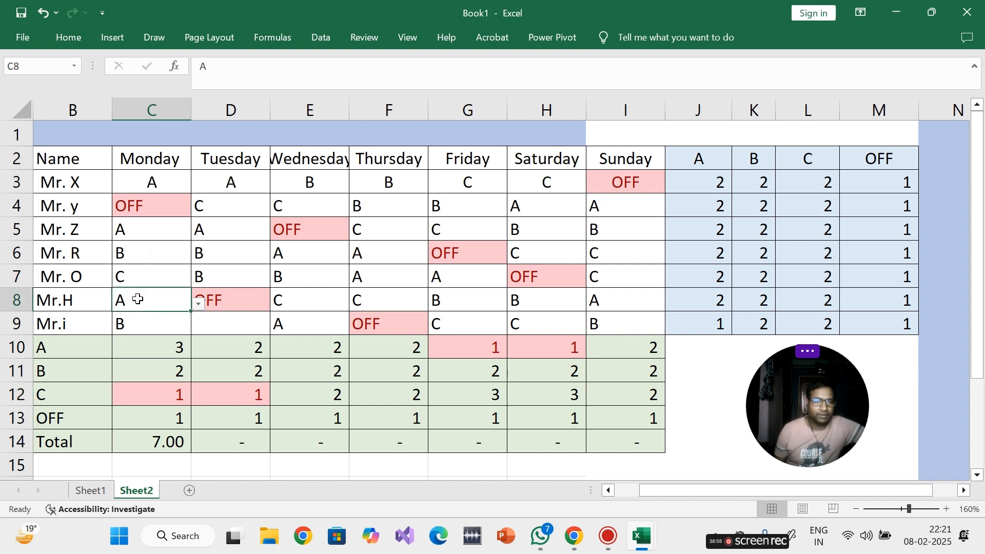
pyautogui.click(199, 304)
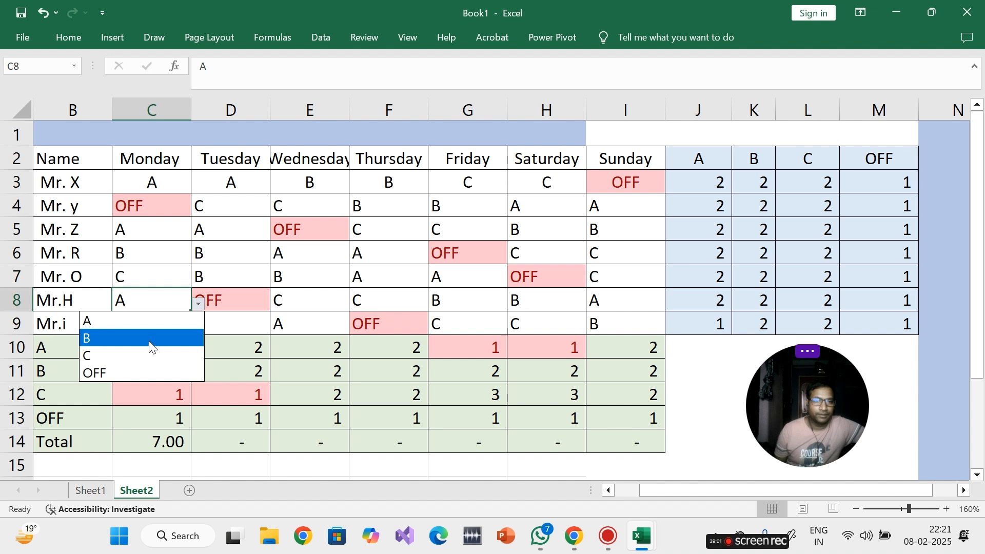
pyautogui.click(150, 340)
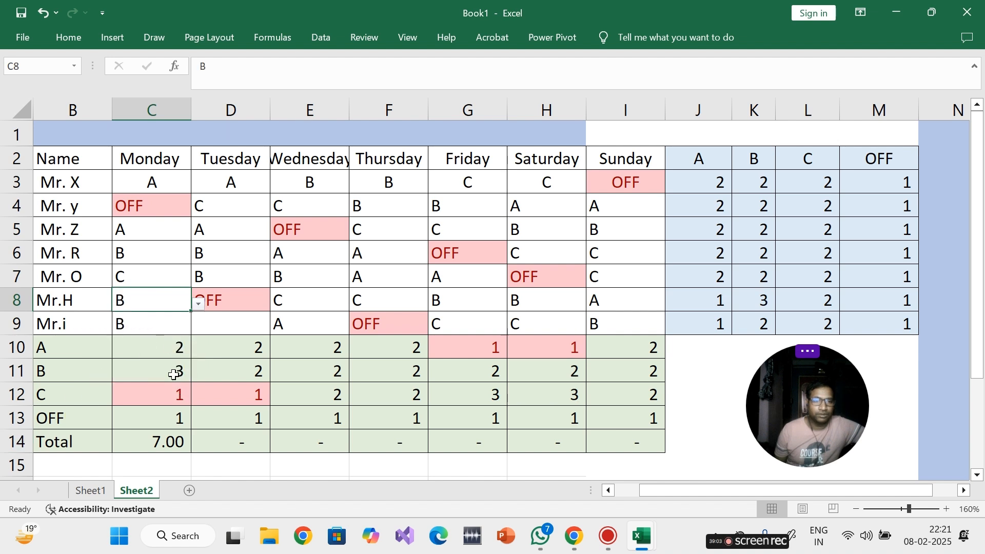
# - Try shift A and then shift C for the Monday assignment in C8
pyautogui.click(200, 304)
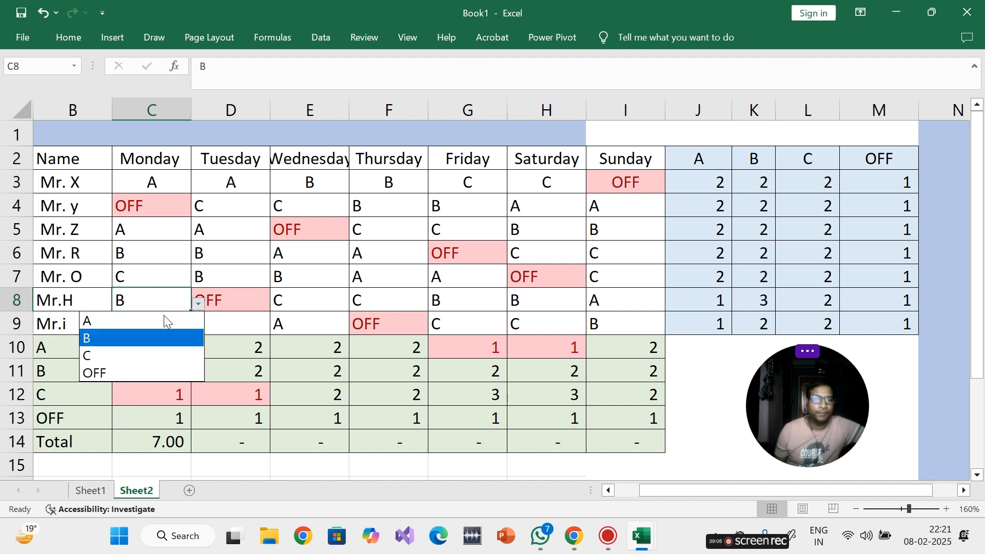
pyautogui.click(138, 322)
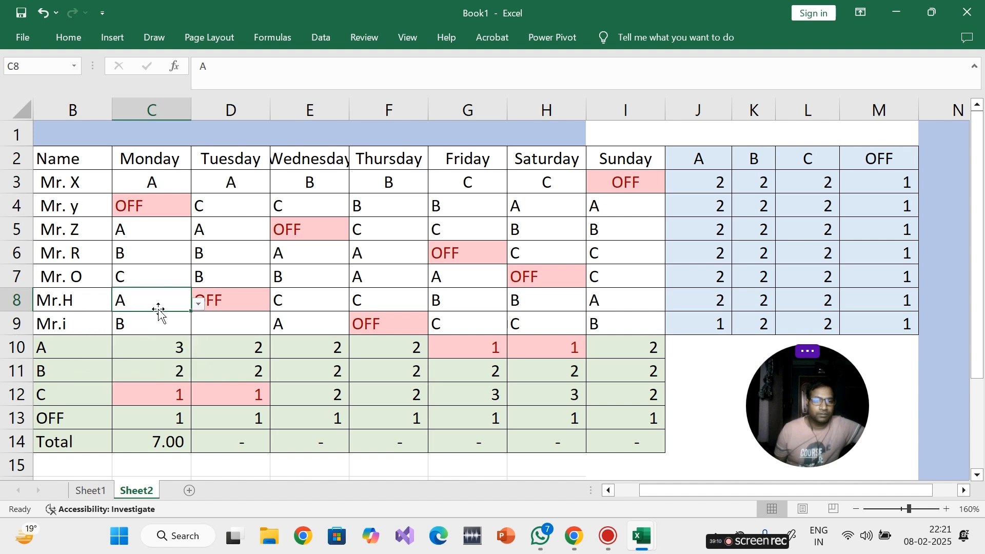
pyautogui.click(199, 304)
pyautogui.click(127, 351)
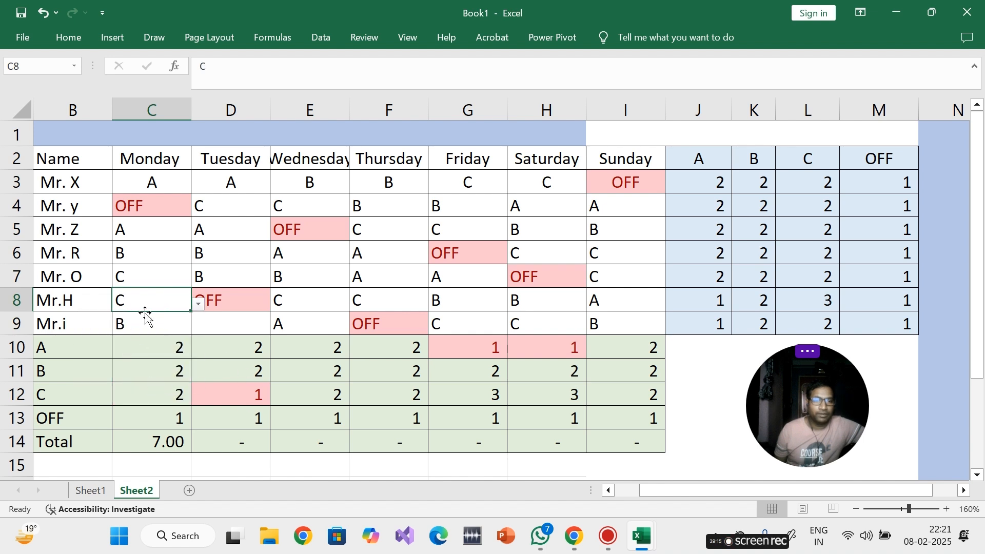
# - Try replacing the Tuesday OFF in D8 with shift C
pyautogui.click(229, 297)
pyautogui.click(276, 305)
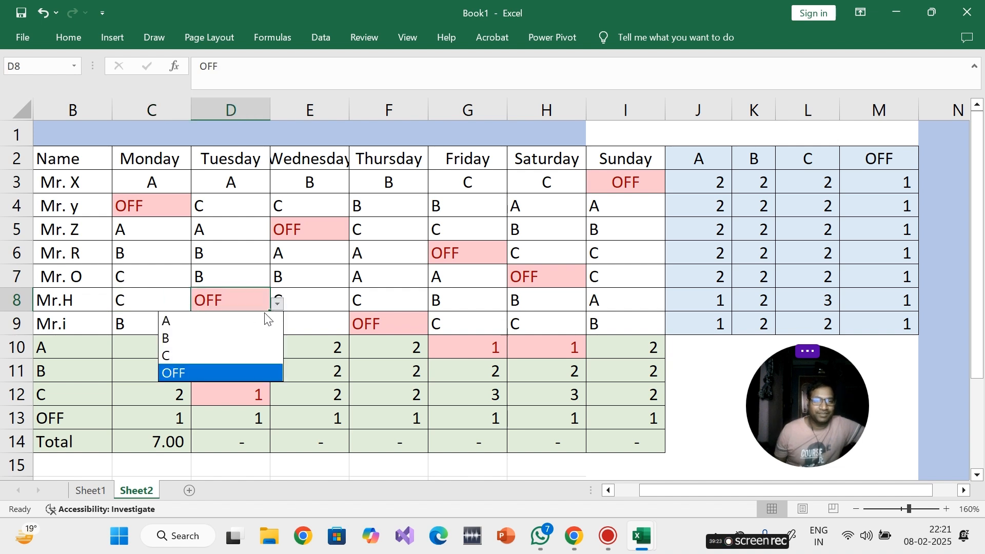
pyautogui.click(220, 356)
# - Try shift B, shift A and again shift B for the Wednesday assignment in E8, comparing it with C8 and D8
pyautogui.click(318, 302)
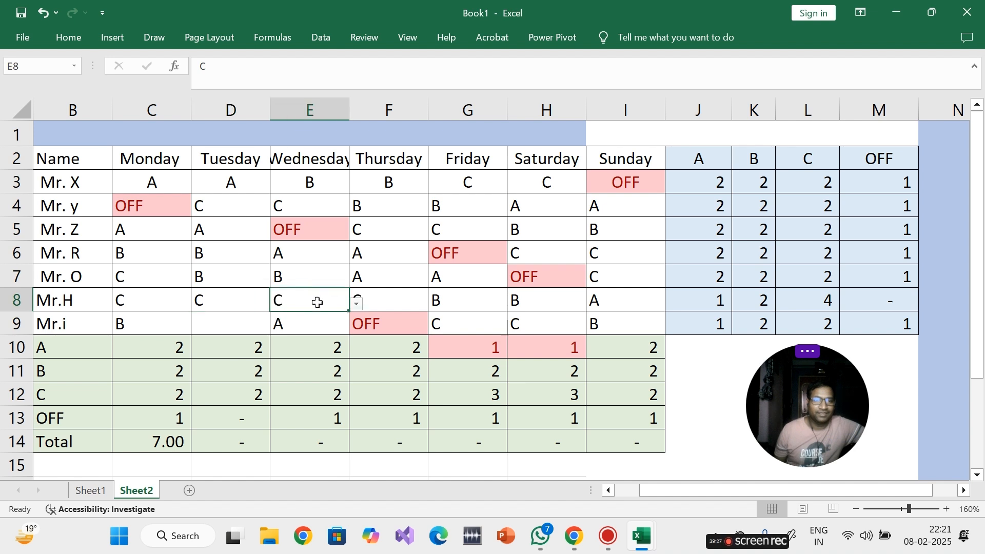
pyautogui.click(356, 305)
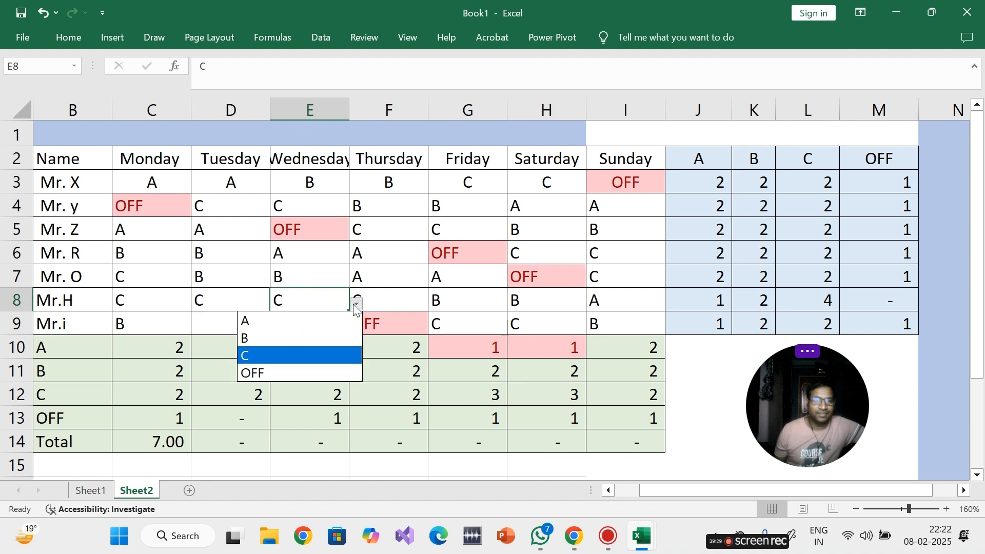
pyautogui.click(307, 344)
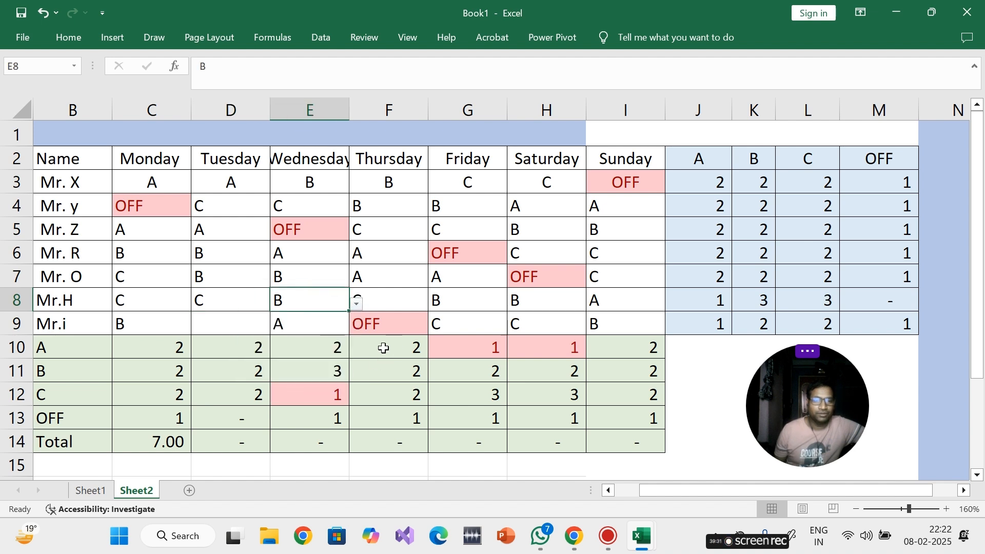
pyautogui.click(357, 303)
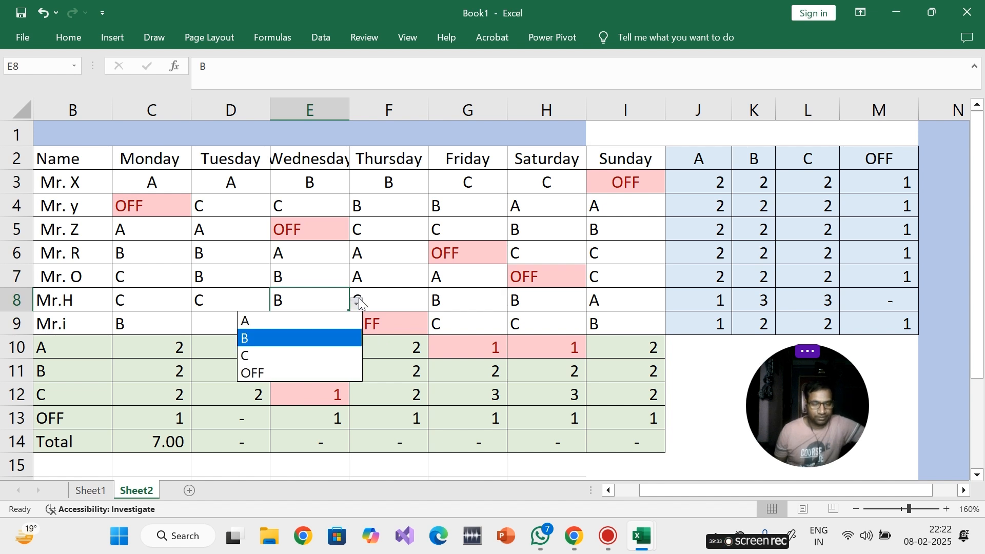
pyautogui.click(345, 353)
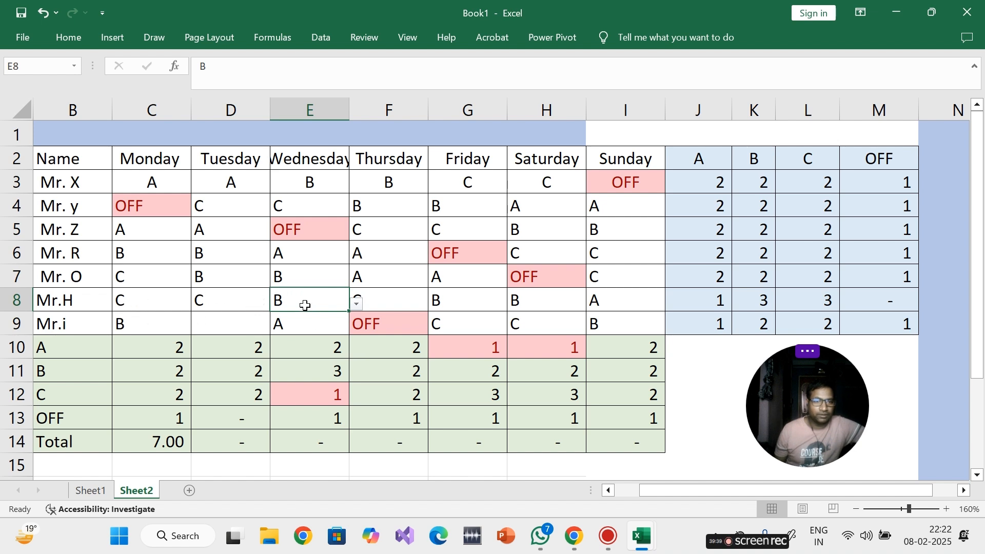
pyautogui.click(251, 311)
pyautogui.click(133, 302)
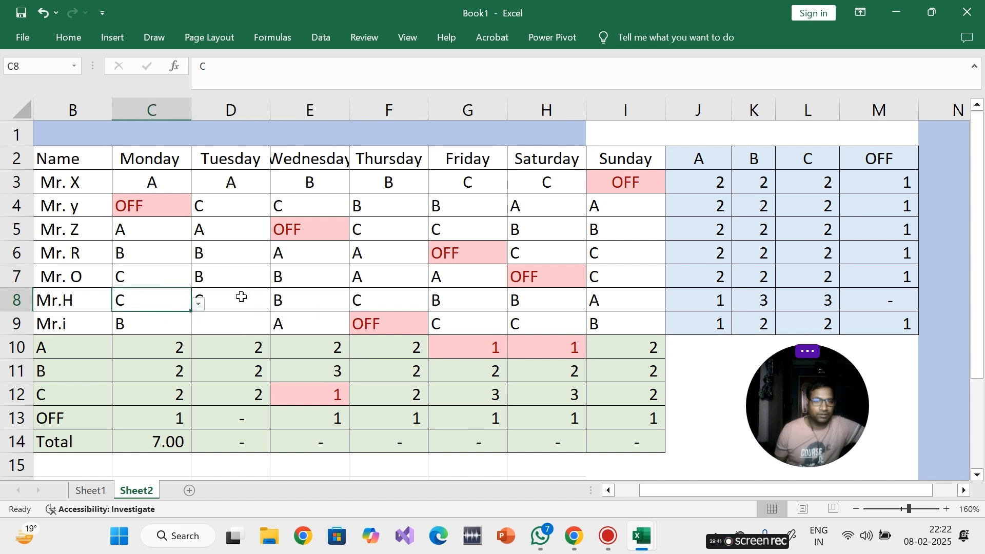
pyautogui.click(241, 298)
pyautogui.click(308, 301)
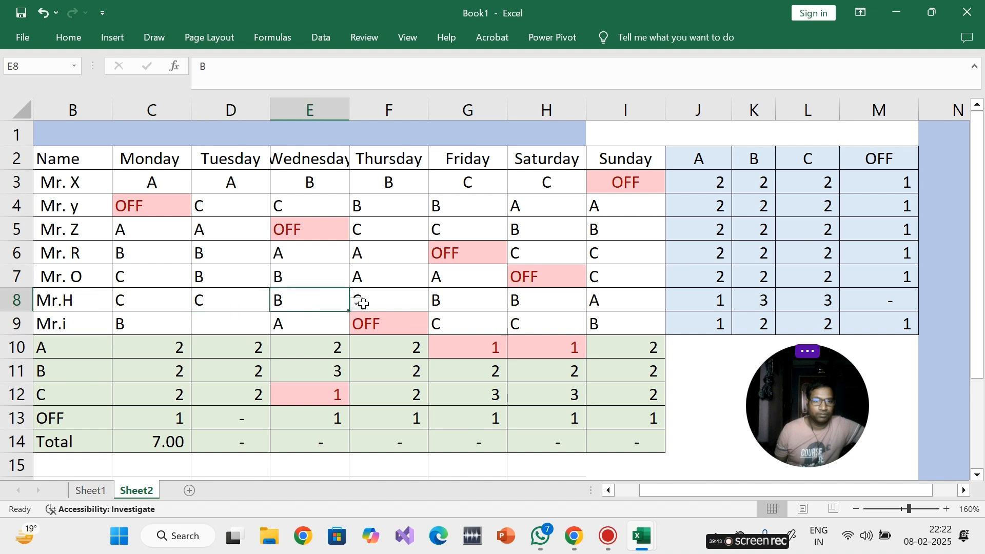
pyautogui.click(358, 304)
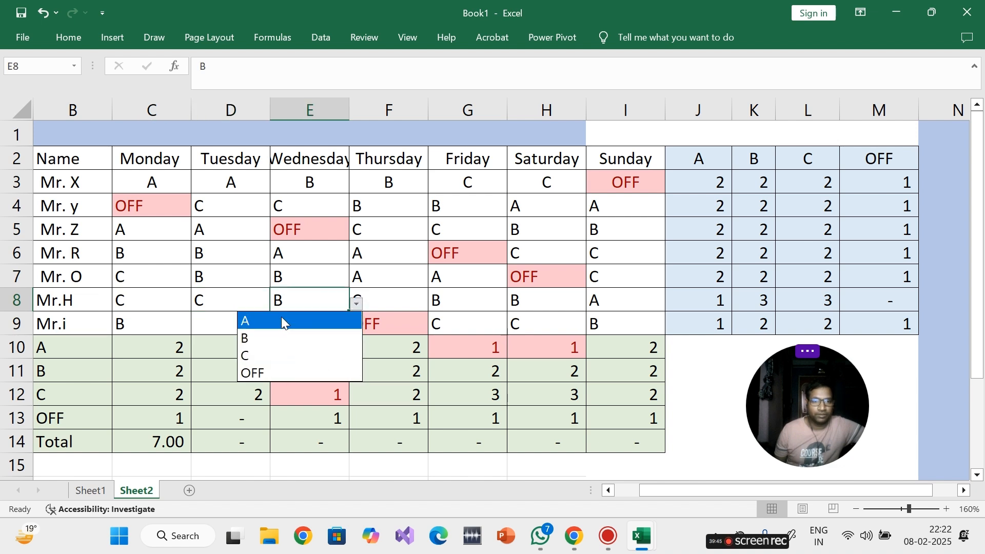
pyautogui.click(281, 321)
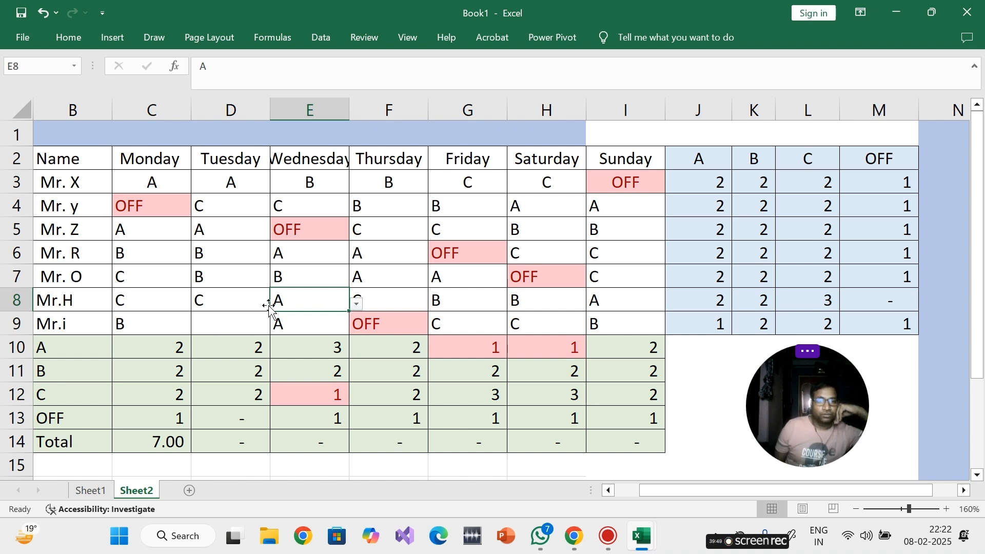
pyautogui.click(357, 304)
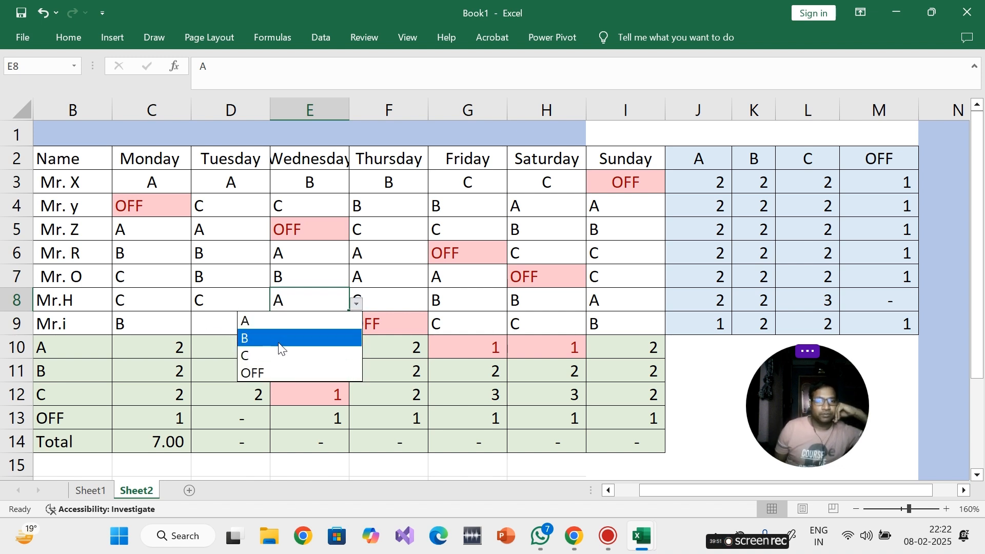
pyautogui.click(281, 340)
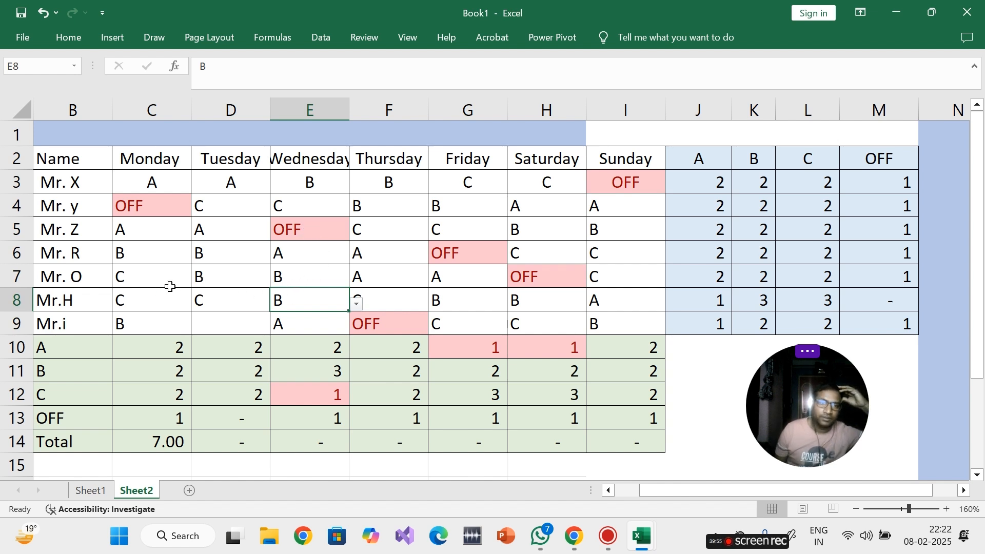
# - Try shift A and then OFF for the Wednesday assignment in E7
pyautogui.click(239, 276)
pyautogui.click(289, 269)
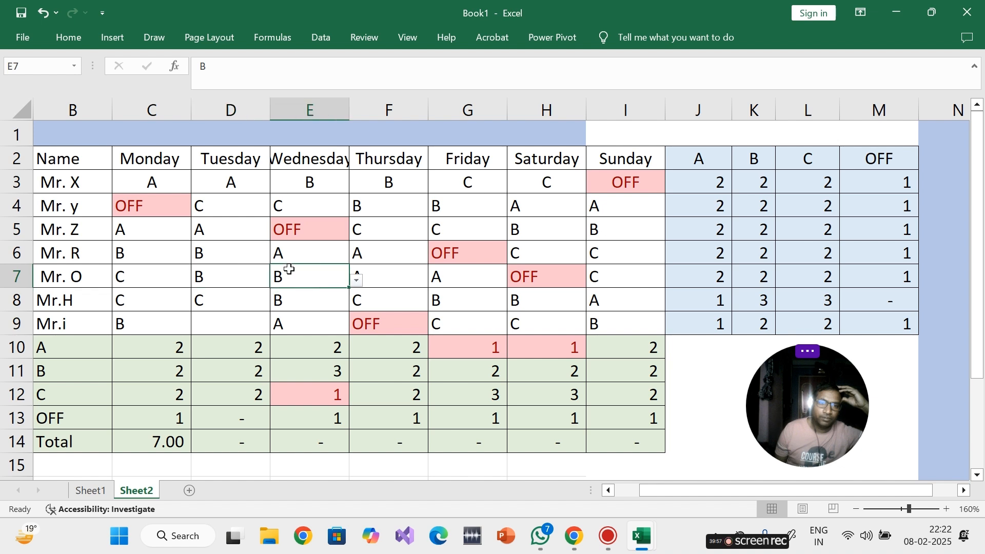
pyautogui.click(356, 280)
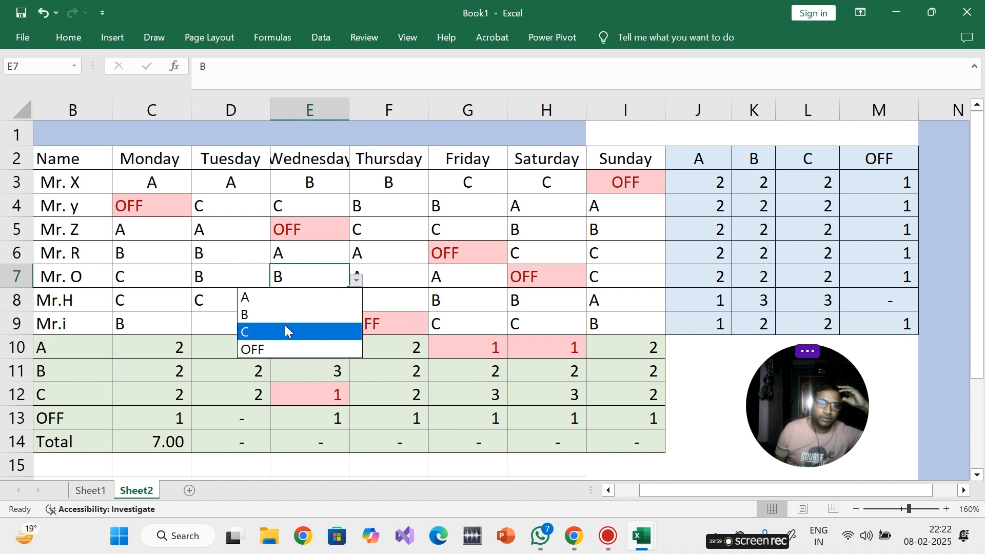
pyautogui.click(226, 275)
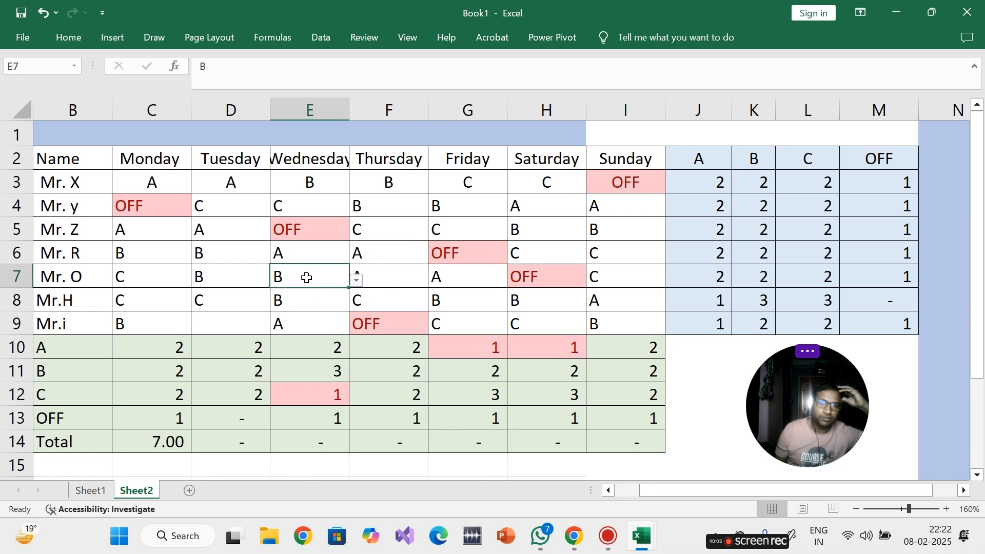
pyautogui.click(353, 282)
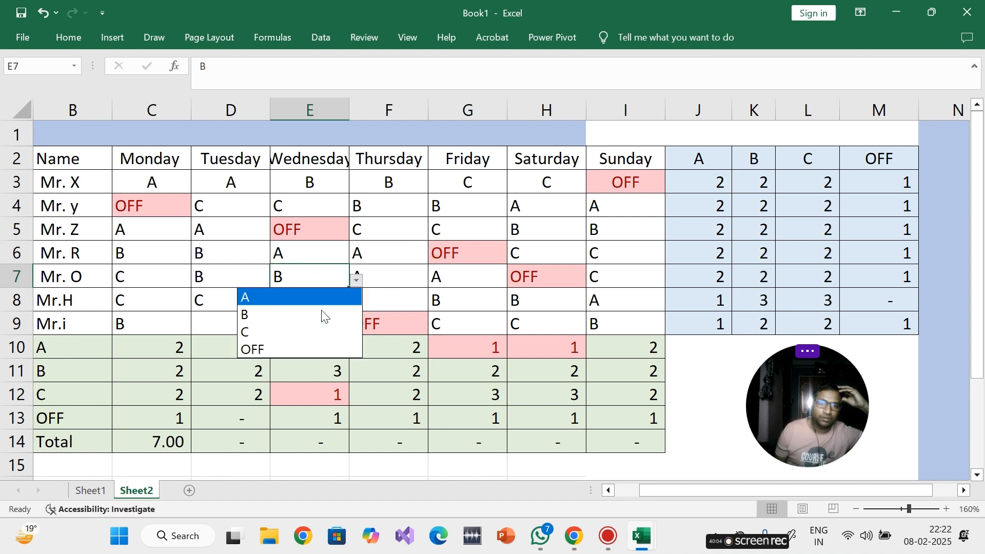
pyautogui.click(281, 295)
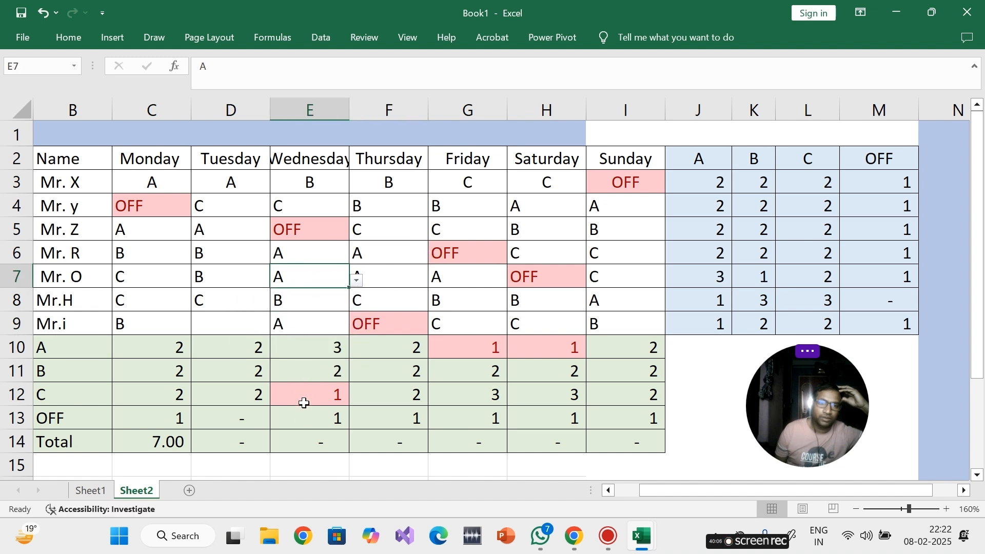
pyautogui.click(357, 281)
pyautogui.click(292, 345)
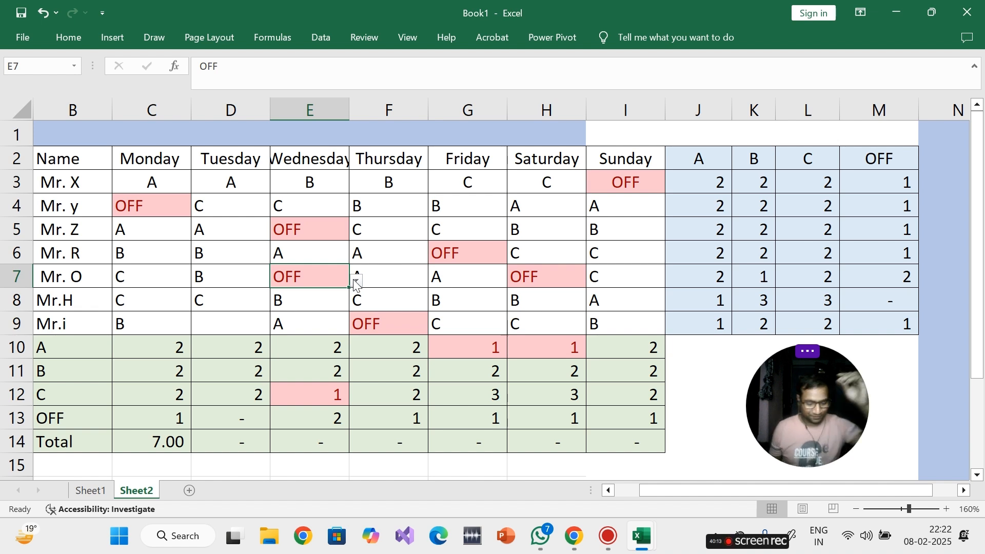
# - Undo the trial changes in E7, E8, D8 and C8, going back to shift B in C8
pyautogui.hotkey('ctrl', 'z')
pyautogui.hotkey('ctrl', 'z')
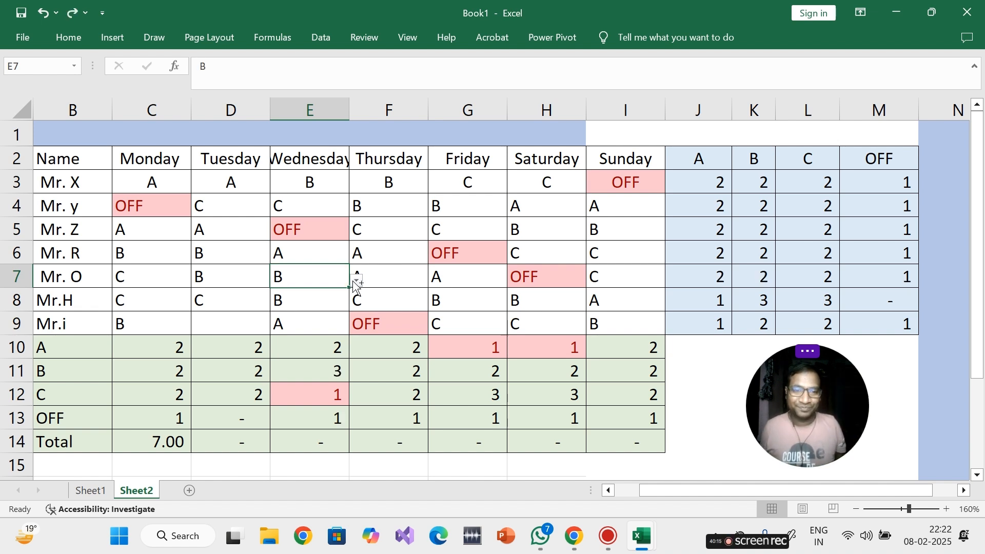
pyautogui.hotkey('ctrl', 'z')
pyautogui.hotkey('ctrl', 'z')
pyautogui.hotkey('ctrl', 'z')
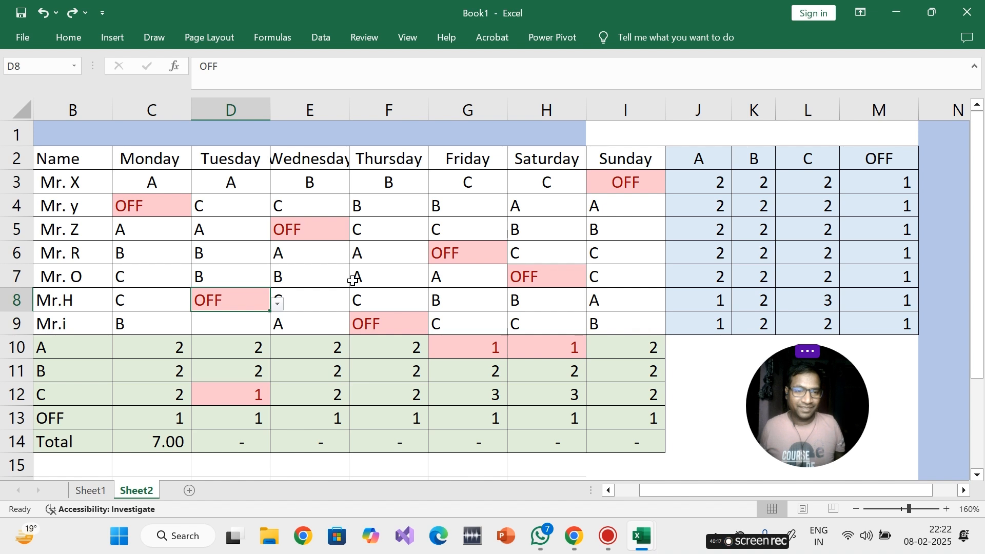
pyautogui.hotkey('ctrl', 'z')
pyautogui.hotkey('ctrl', 'z')
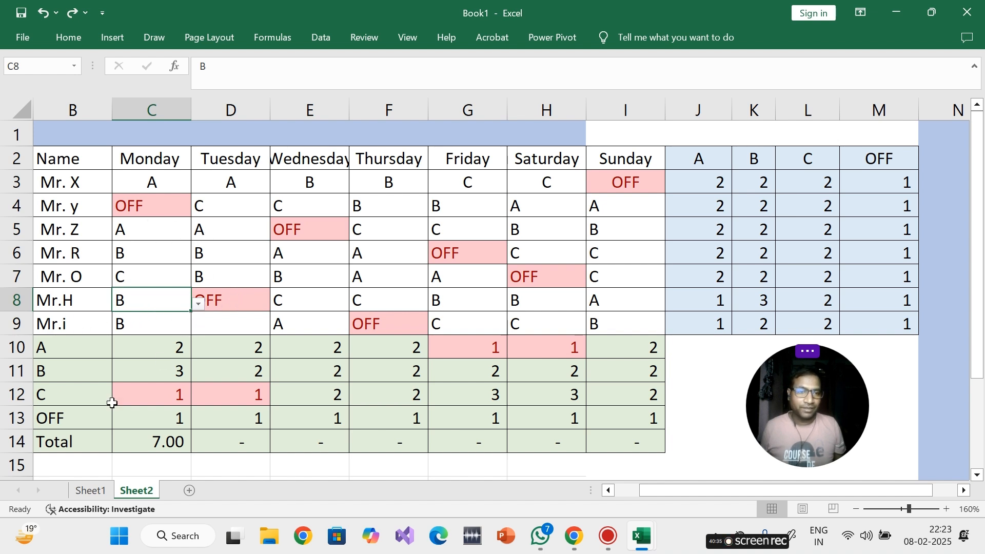
# - Examine the shift C counts in C12:D12 and the Monday assignments in C6:C8, including the shift options for C6
pyautogui.moveTo(133, 398); pyautogui.dragTo(238, 399)
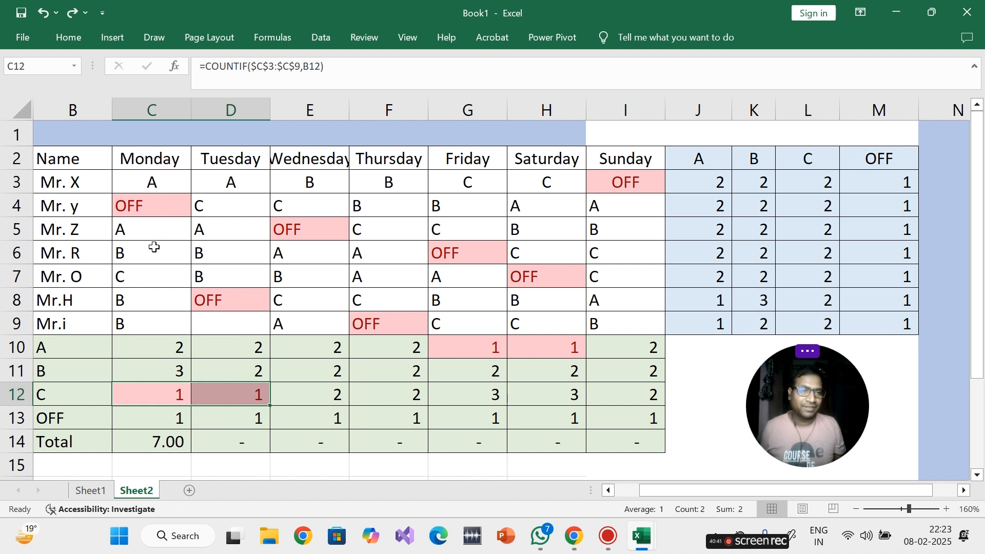
pyautogui.click(146, 276)
pyautogui.click(144, 309)
pyautogui.click(147, 278)
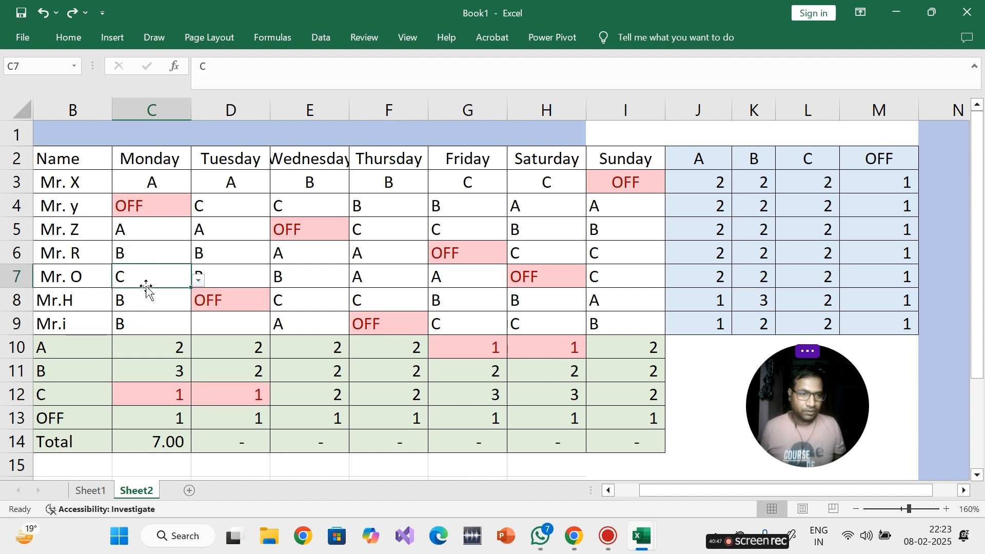
pyautogui.click(141, 254)
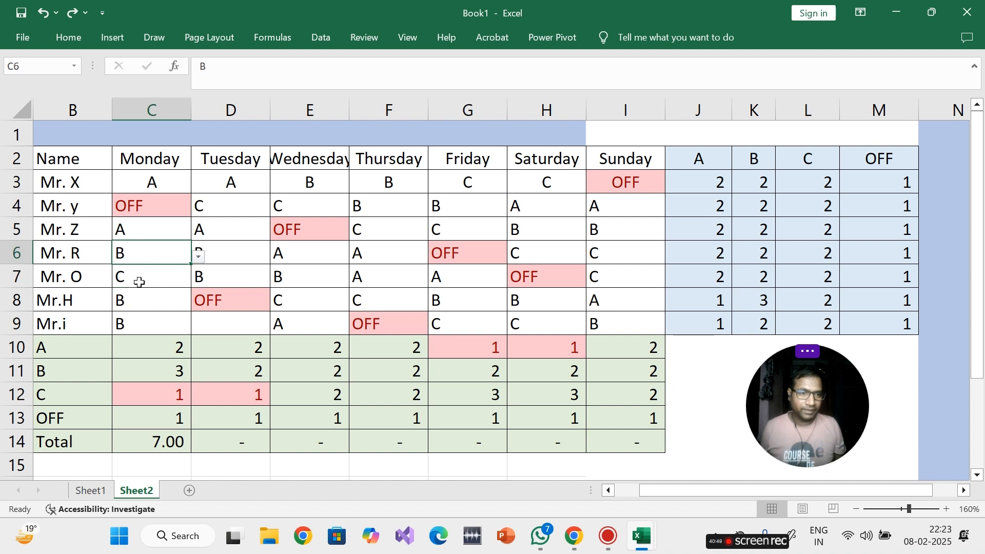
pyautogui.click(198, 257)
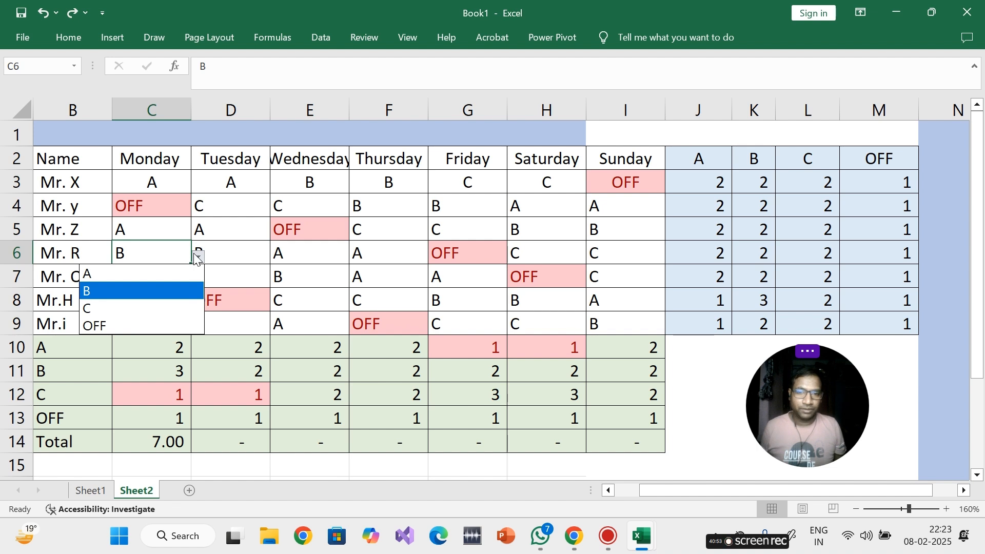
pyautogui.click(198, 258)
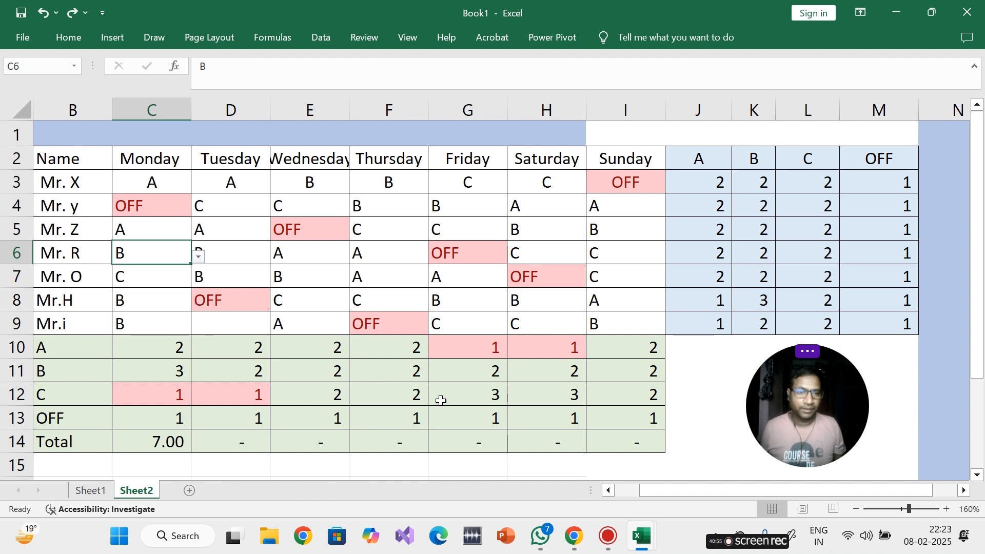
# - Try shift B for the Friday assignment in G9, comparing it with the shift C counts in G12:H12, and undo it
pyautogui.moveTo(569, 395); pyautogui.dragTo(472, 403)
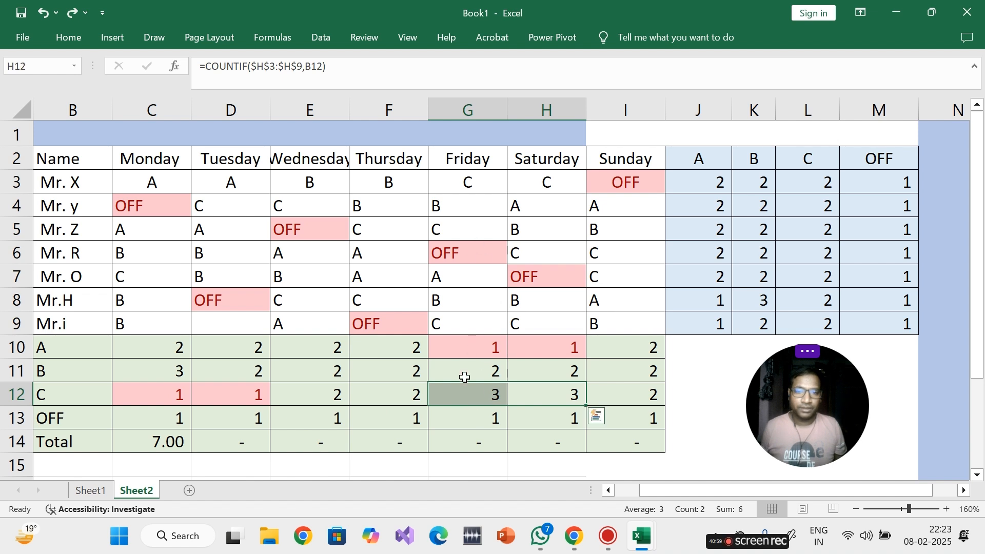
pyautogui.click(480, 182)
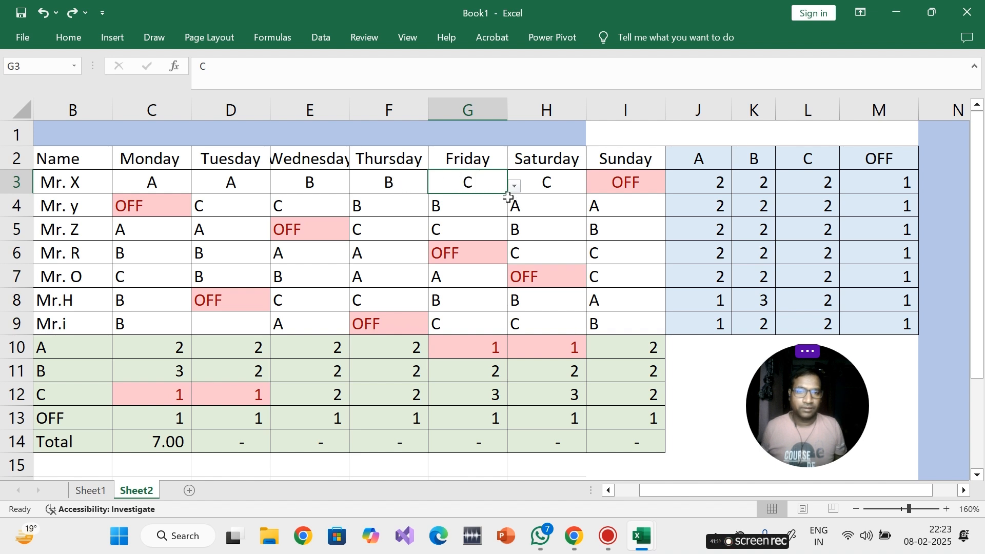
pyautogui.click(459, 333)
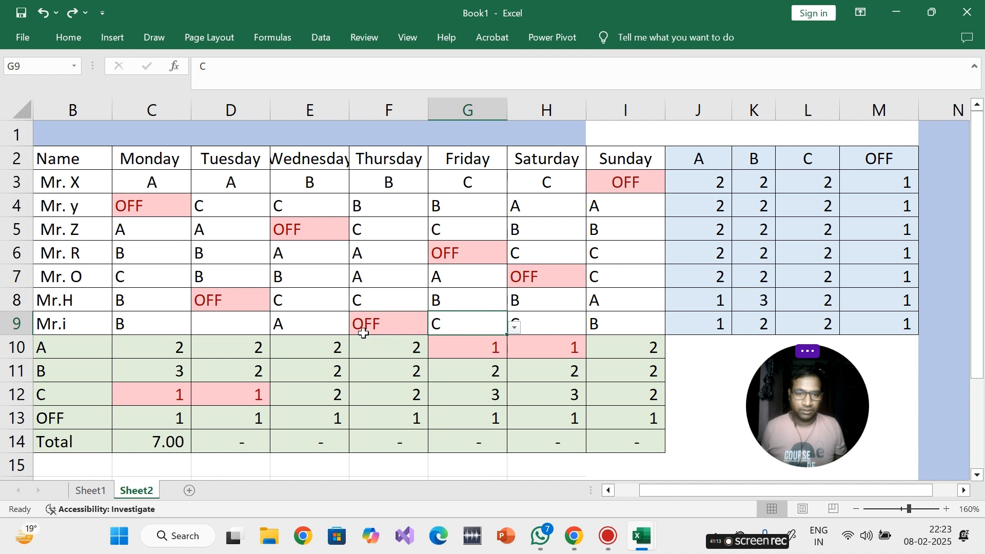
pyautogui.click(379, 335)
pyautogui.click(456, 325)
pyautogui.click(515, 327)
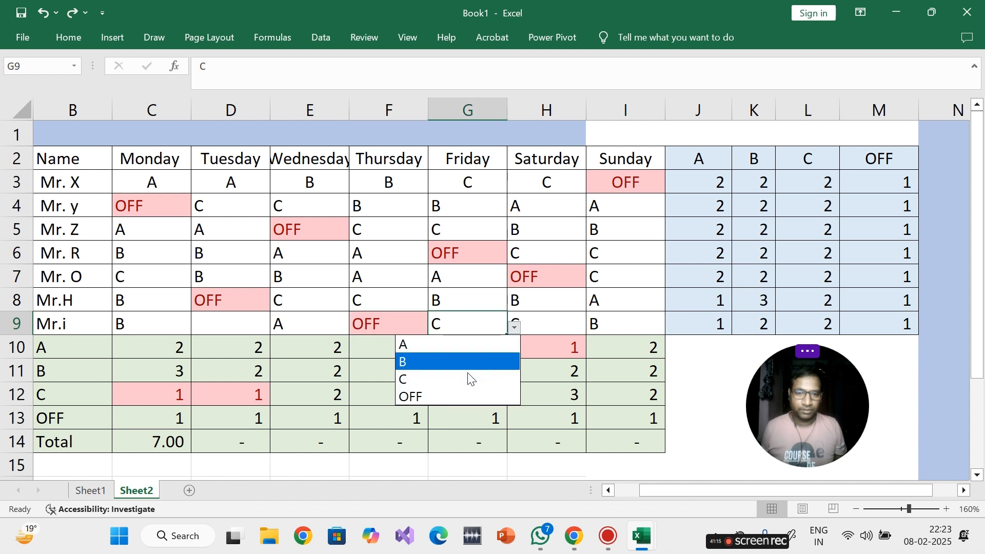
pyautogui.click(448, 363)
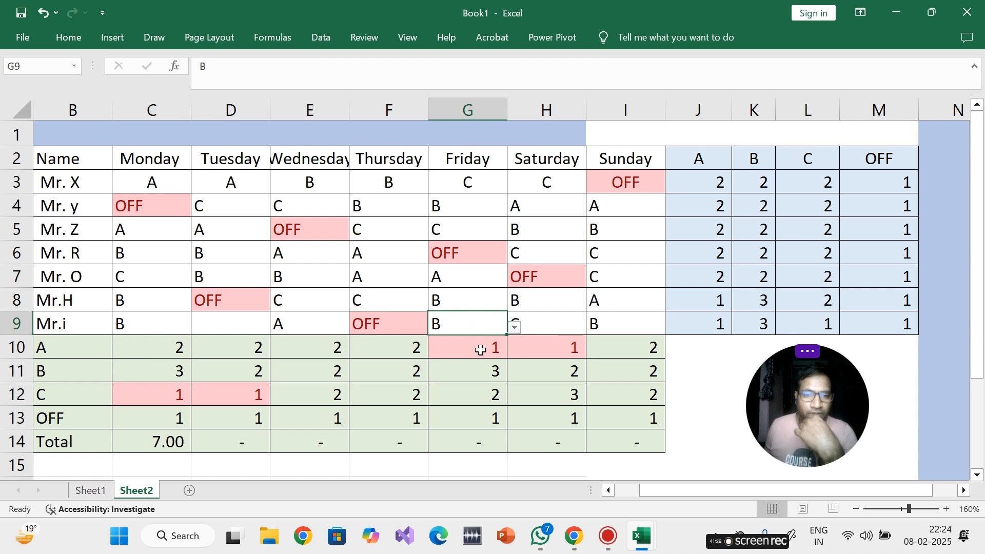
pyautogui.hotkey('ctrl', 'z')
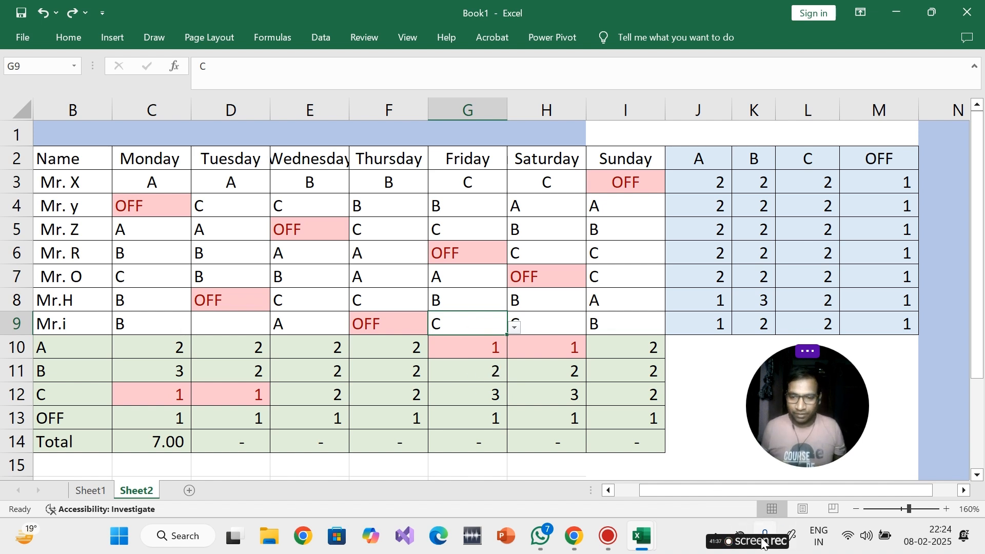
pyautogui.click(742, 540)
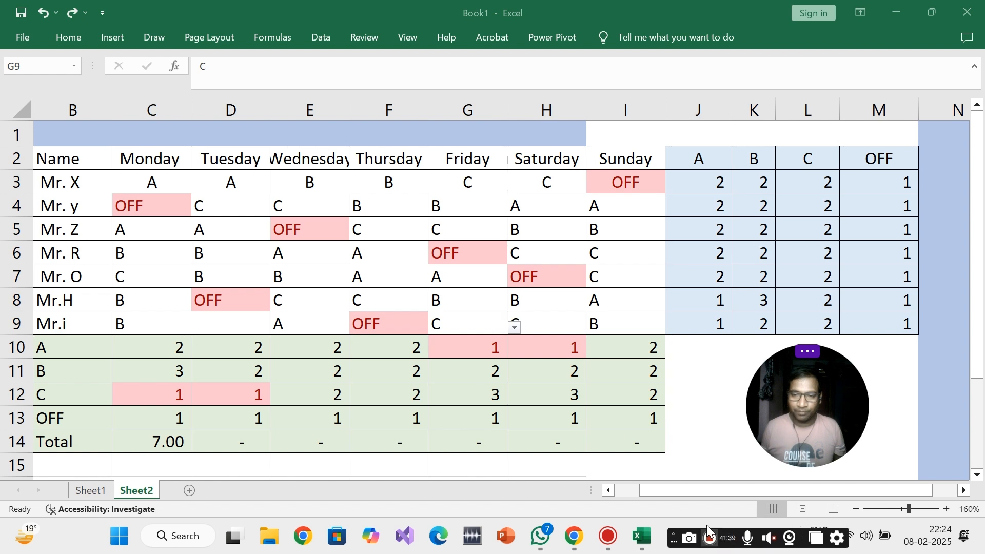
pyautogui.click(464, 321)
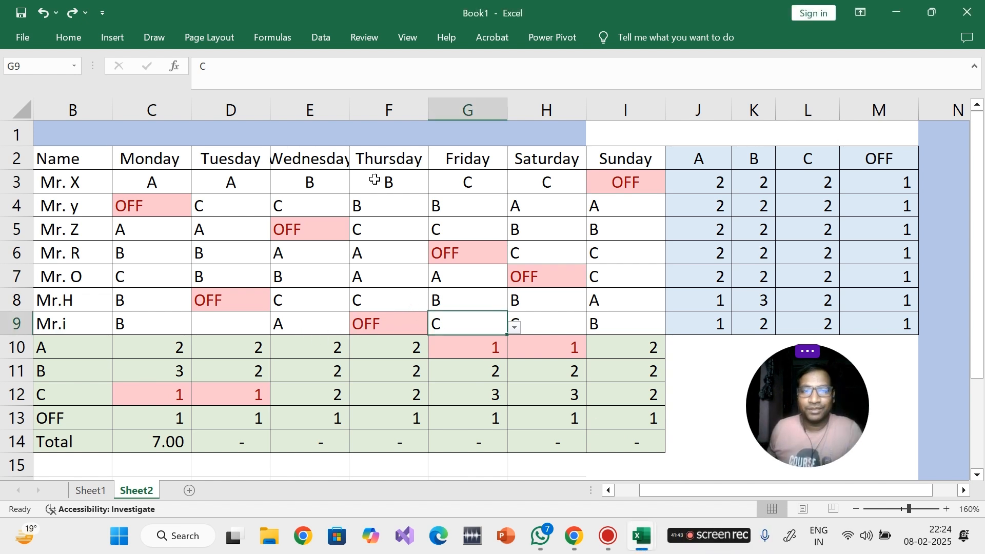
# - Widen column E so the Wednesday heading fits completely
pyautogui.moveTo(350, 110); pyautogui.dragTo(369, 109)
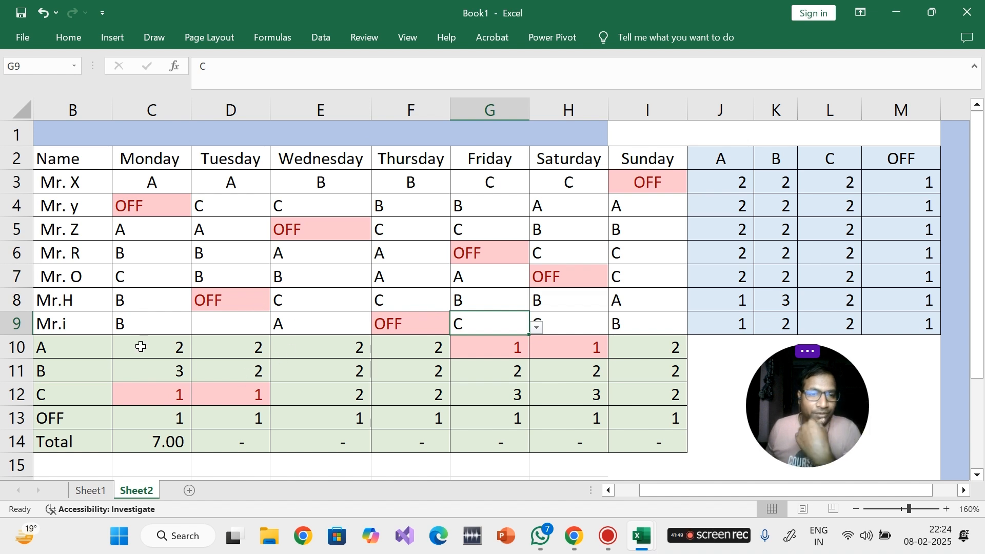
pyautogui.click(296, 323)
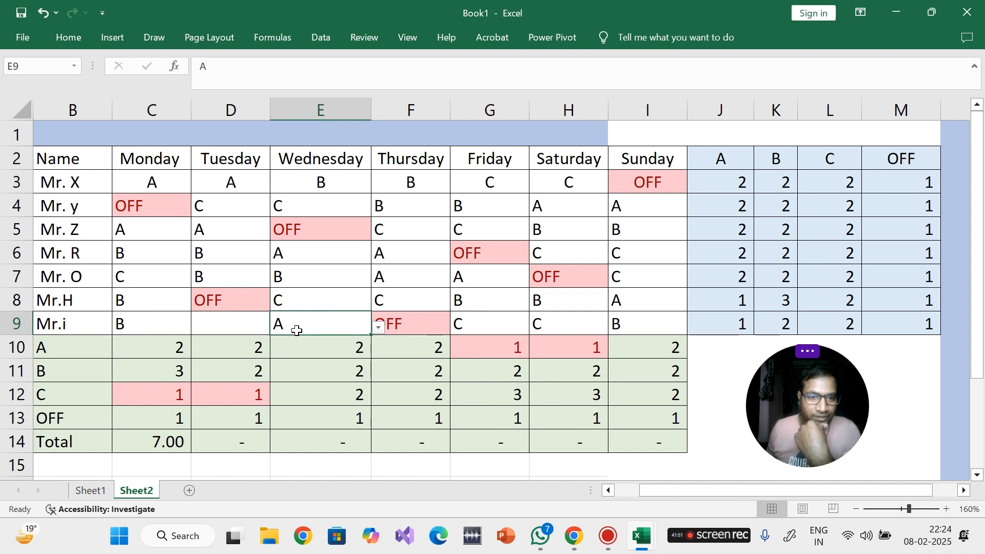
# - Change the Monday and Tuesday assignments in C3 and D3 to shift C to cover the understaffed C shifts
pyautogui.moveTo(152, 396); pyautogui.dragTo(251, 395)
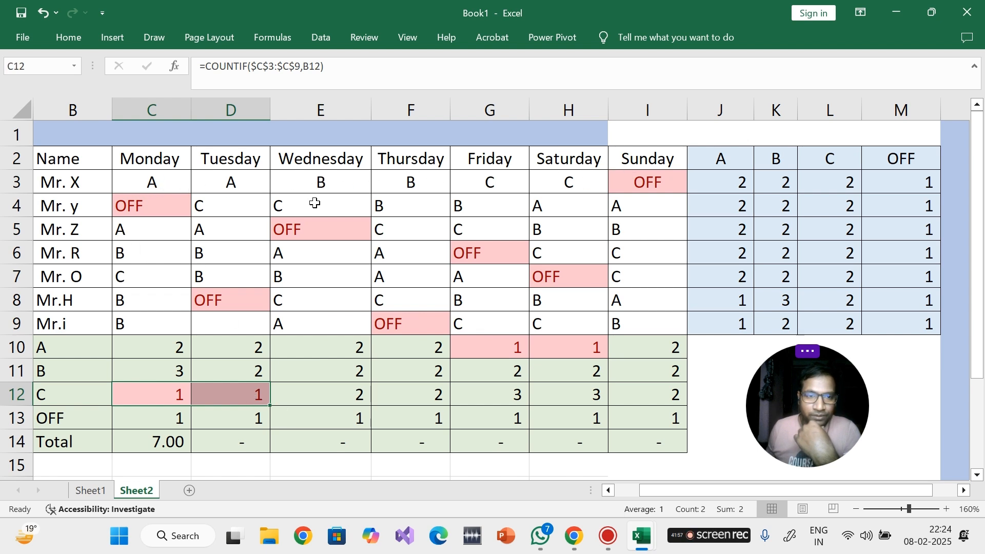
pyautogui.click(169, 177)
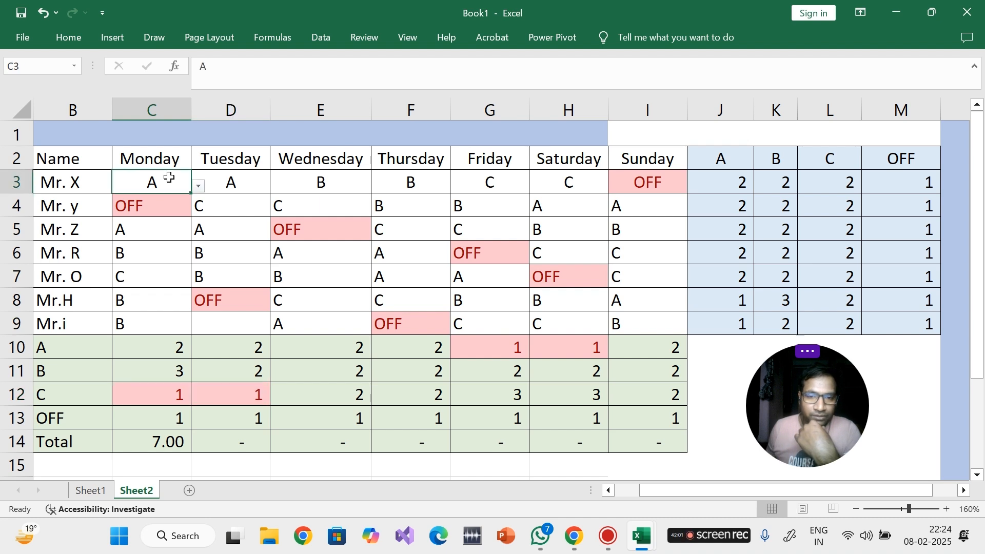
pyautogui.click(199, 188)
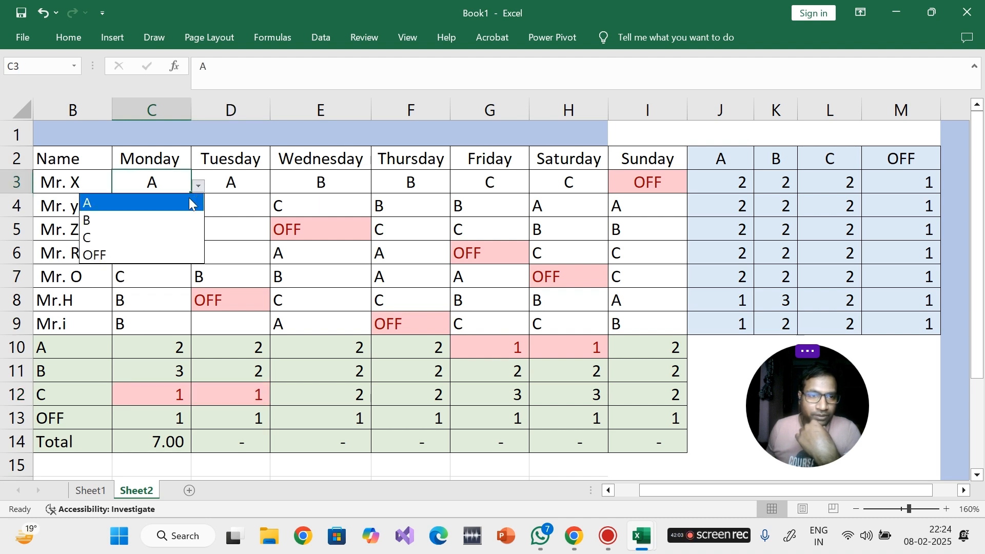
pyautogui.click(154, 238)
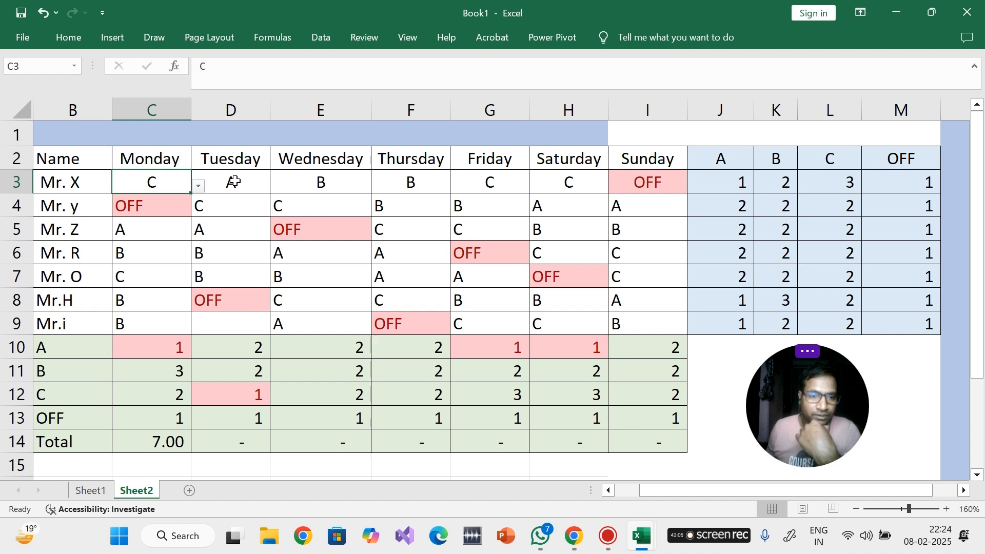
pyautogui.click(235, 181)
pyautogui.click(279, 185)
pyautogui.click(234, 181)
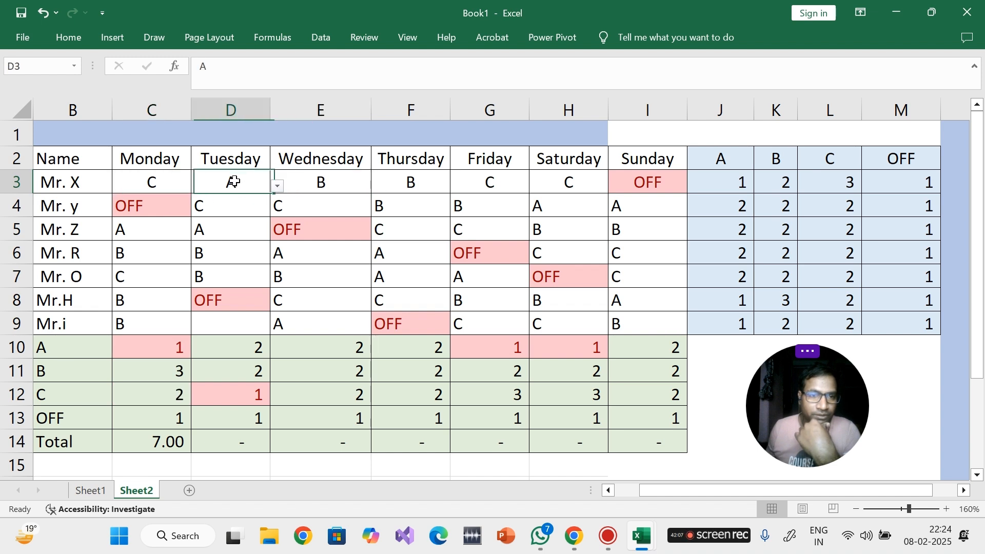
pyautogui.click(277, 185)
pyautogui.click(215, 236)
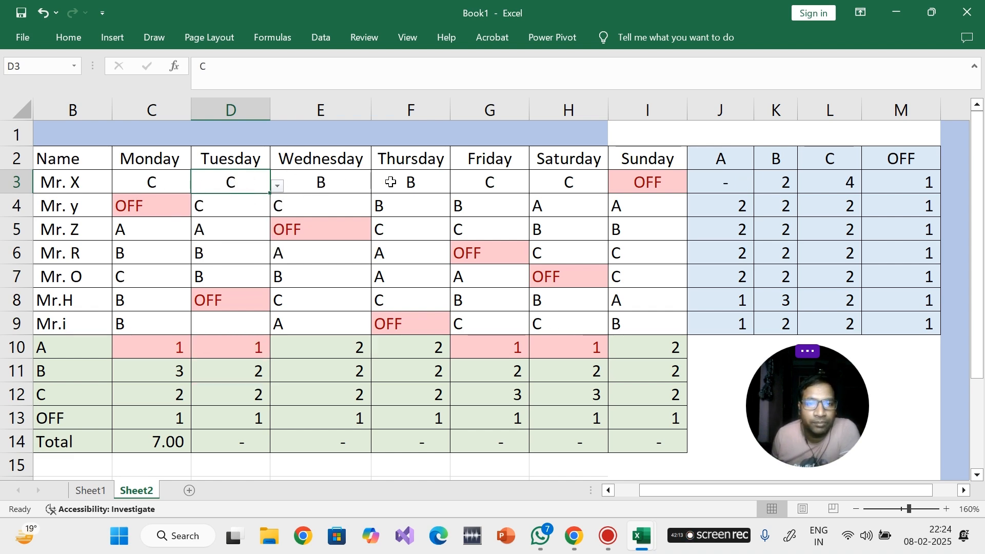
# - Change the Friday and Saturday assignments in G3 and H3 to shift A
pyautogui.click(502, 183)
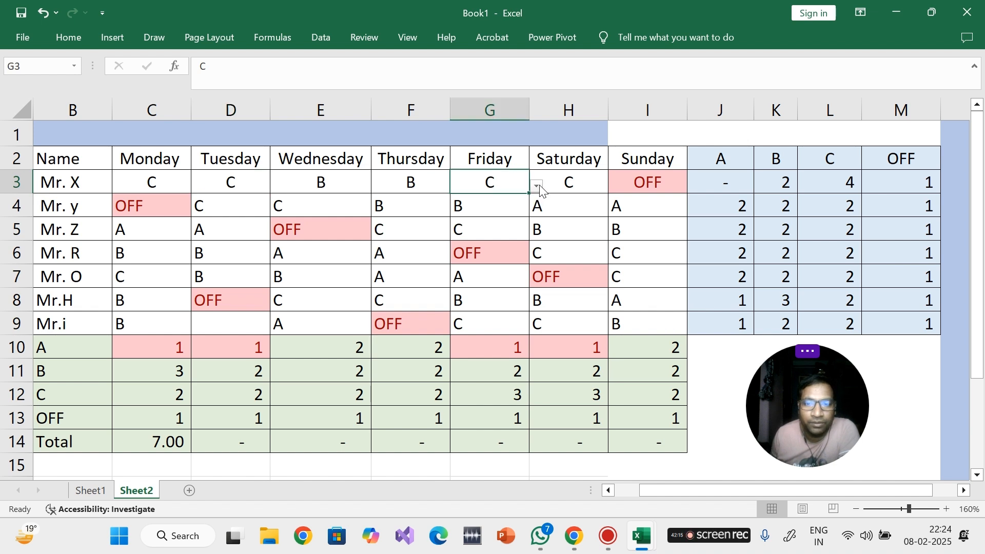
pyautogui.click(538, 186)
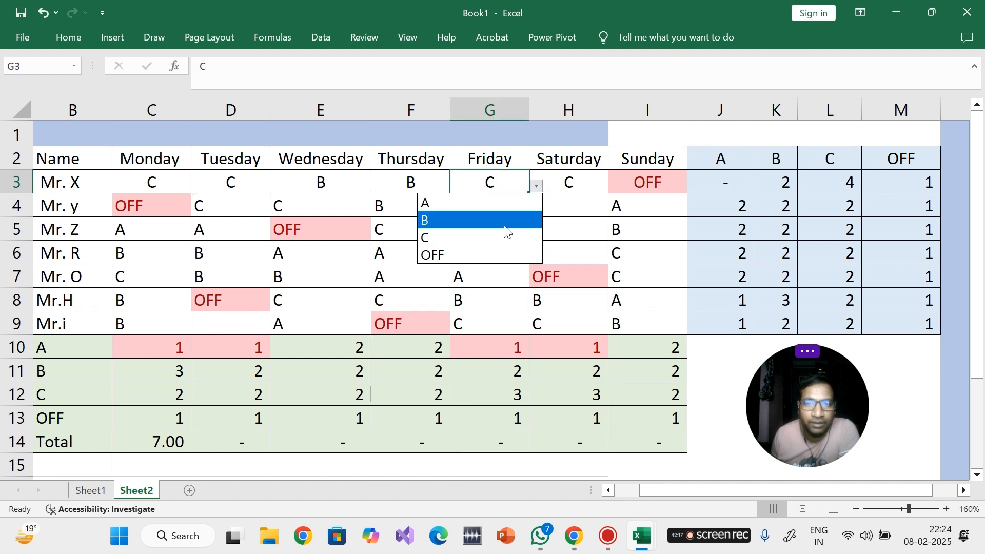
pyautogui.click(483, 201)
pyautogui.click(562, 181)
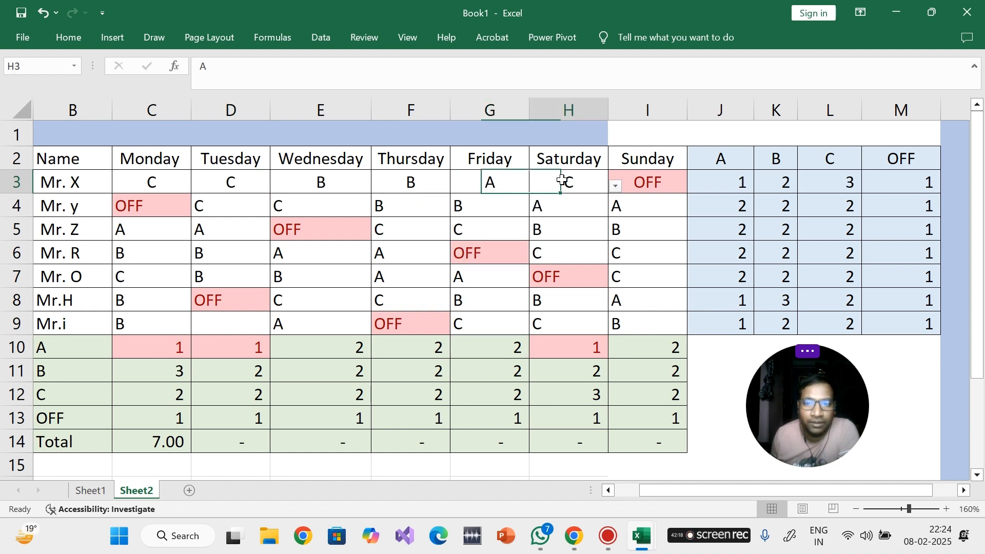
pyautogui.click(615, 186)
pyautogui.click(579, 200)
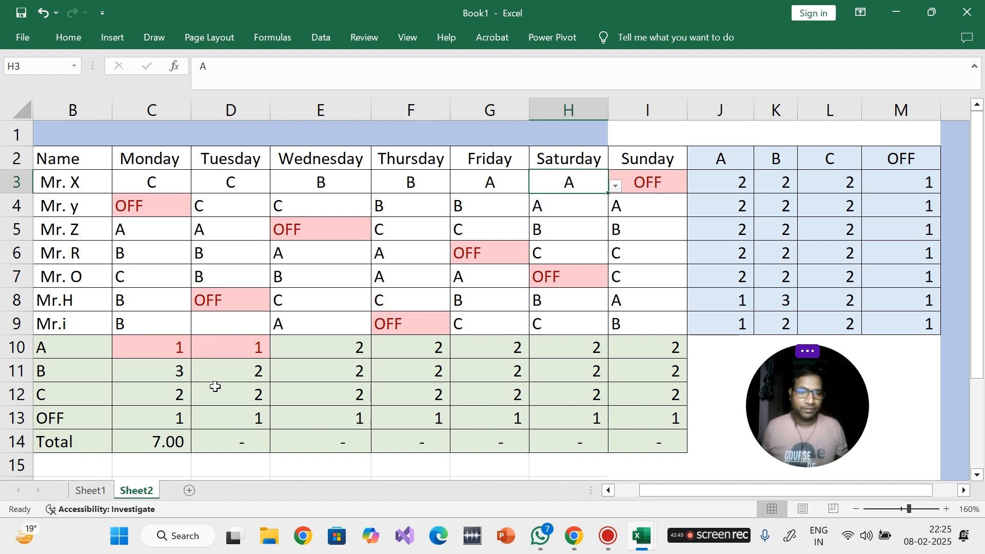
# - Assign shift A to the Tuesday and Monday cells D9 and C9 to balance the daily counts
pyautogui.click(144, 372)
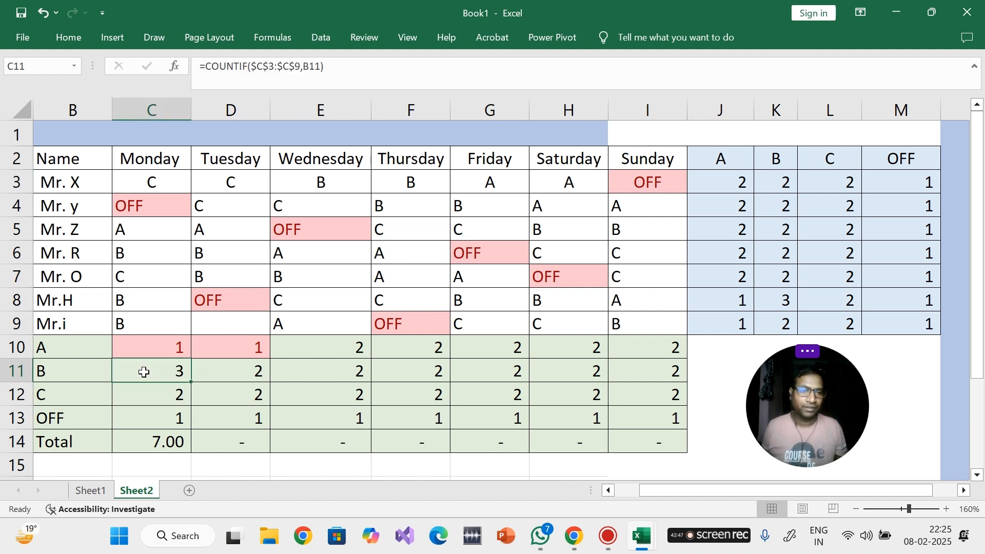
pyautogui.click(230, 325)
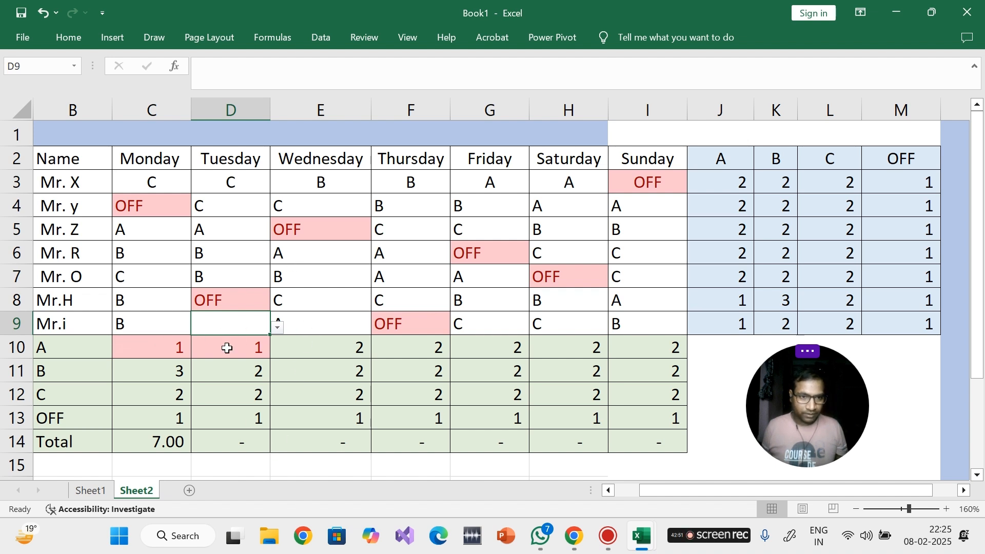
pyautogui.click(154, 327)
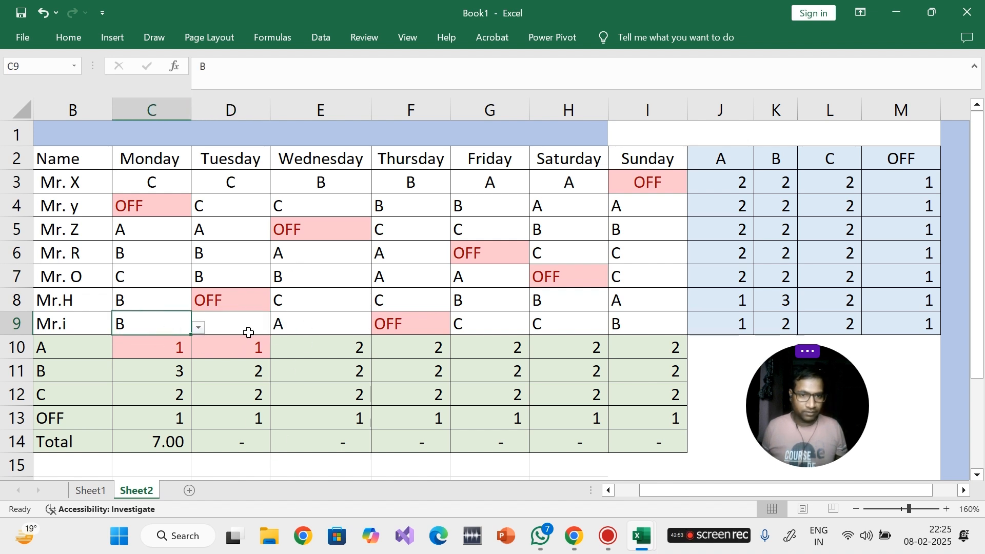
pyautogui.click(252, 330)
pyautogui.click(278, 327)
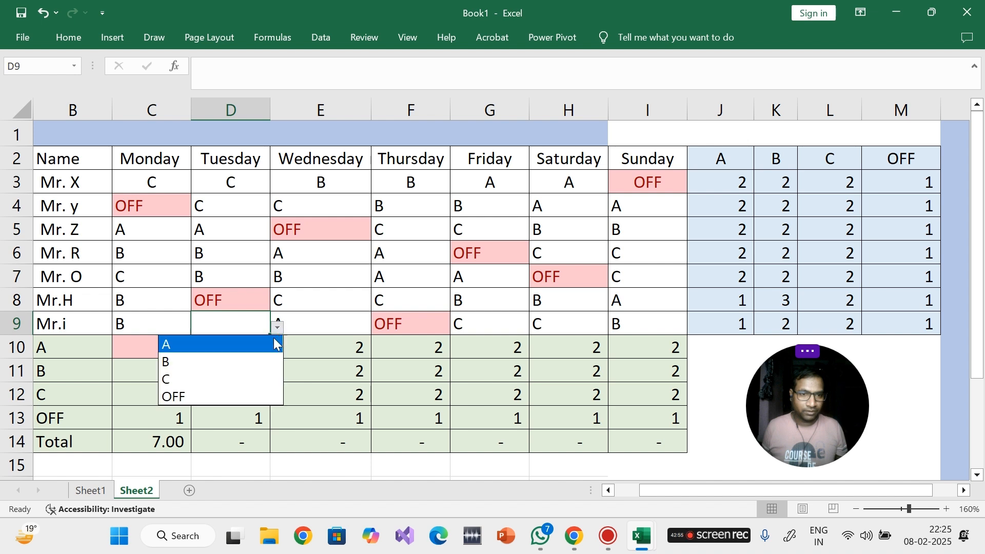
pyautogui.click(208, 352)
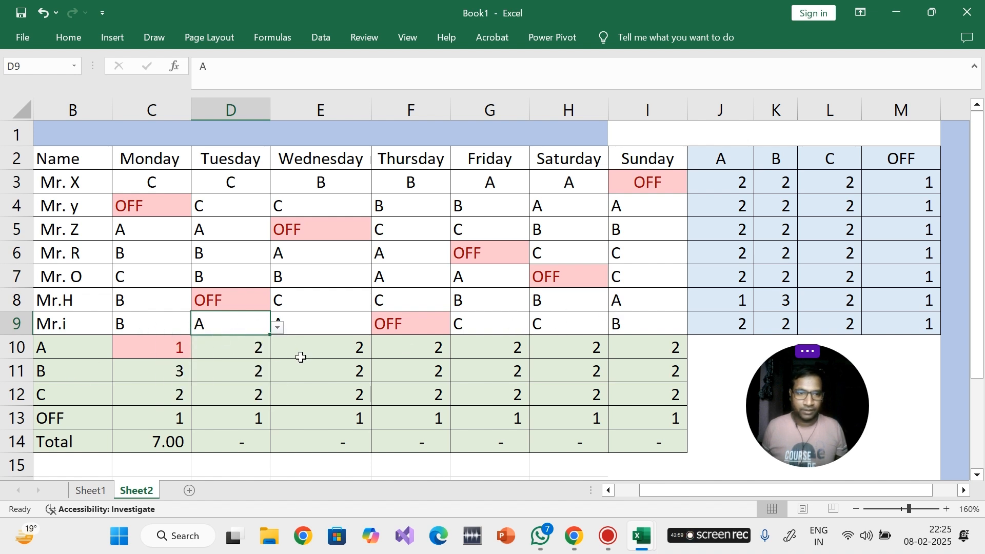
pyautogui.click(169, 322)
pyautogui.click(198, 328)
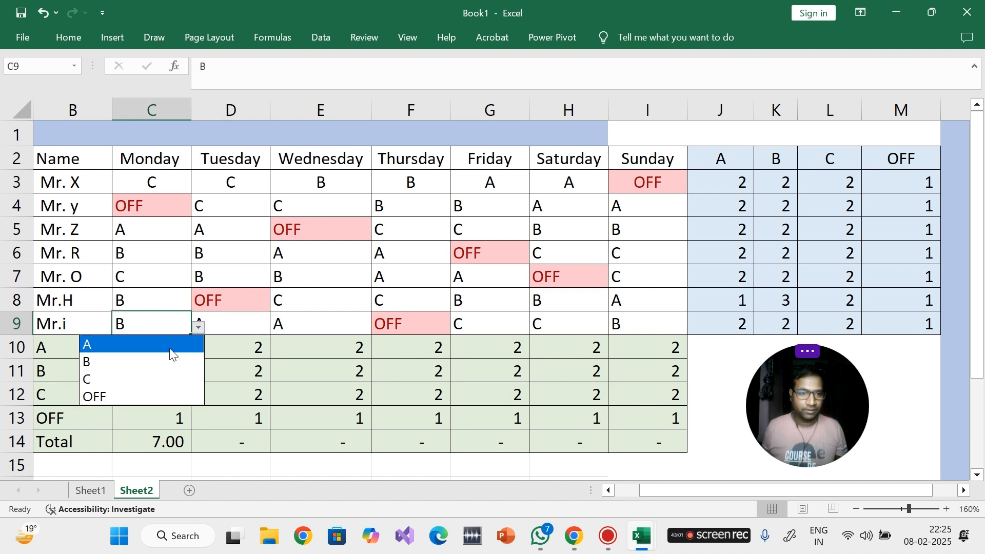
pyautogui.click(126, 345)
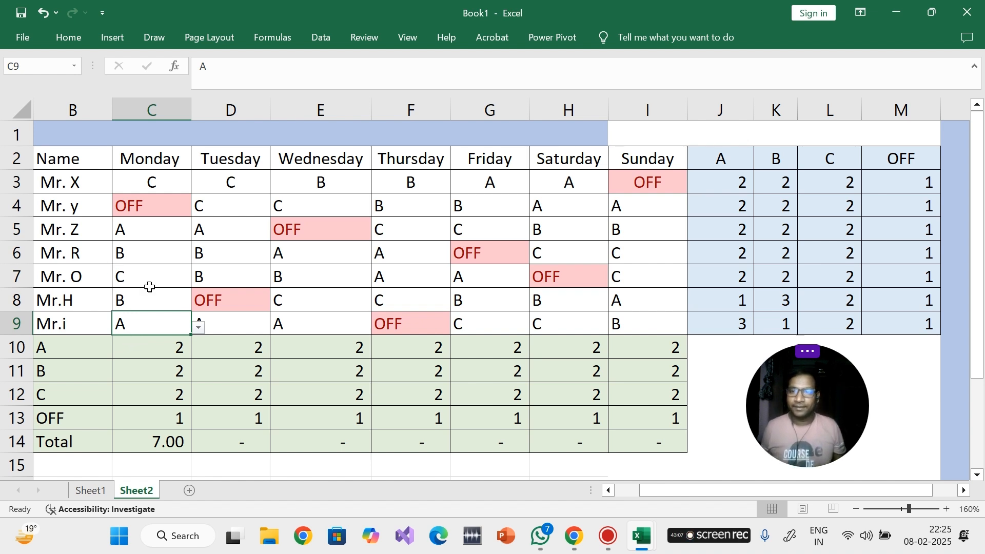
# - Highlight the per-employee shift counts in J3:L9 that are greater than 2 using Light Red Fill with Dark Red Text
pyautogui.moveTo(728, 185); pyautogui.dragTo(844, 333)
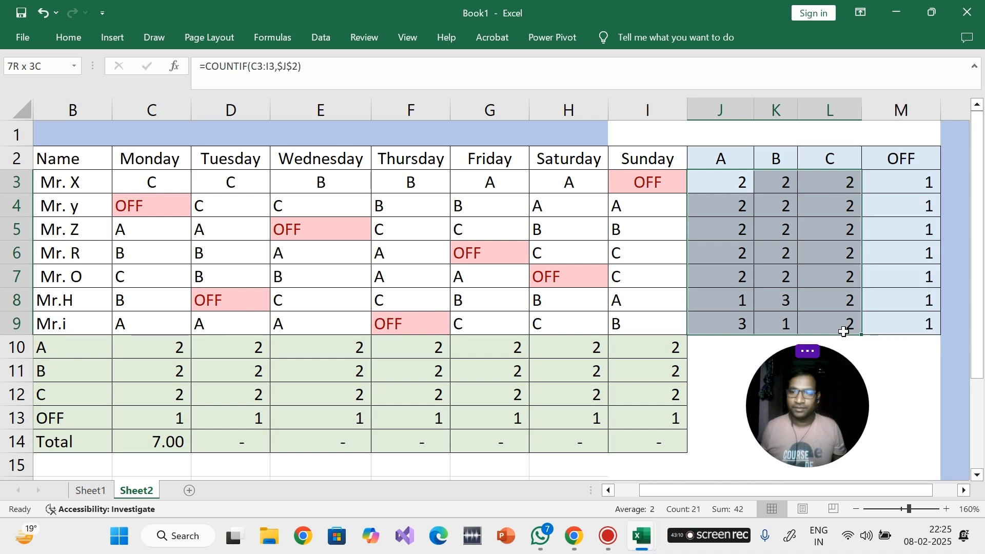
pyautogui.click(72, 37)
pyautogui.click(535, 82)
pyautogui.moveTo(585, 123)
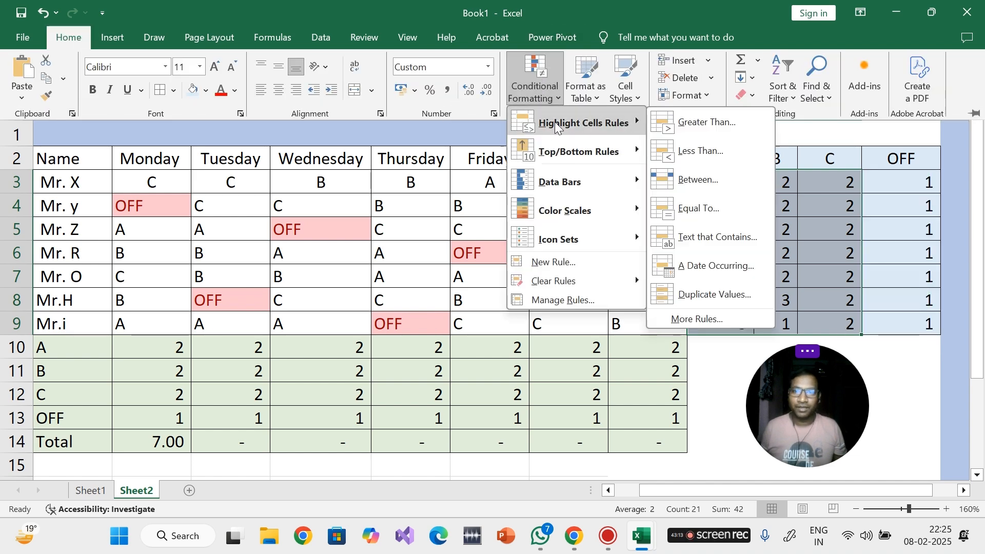
pyautogui.click(721, 123)
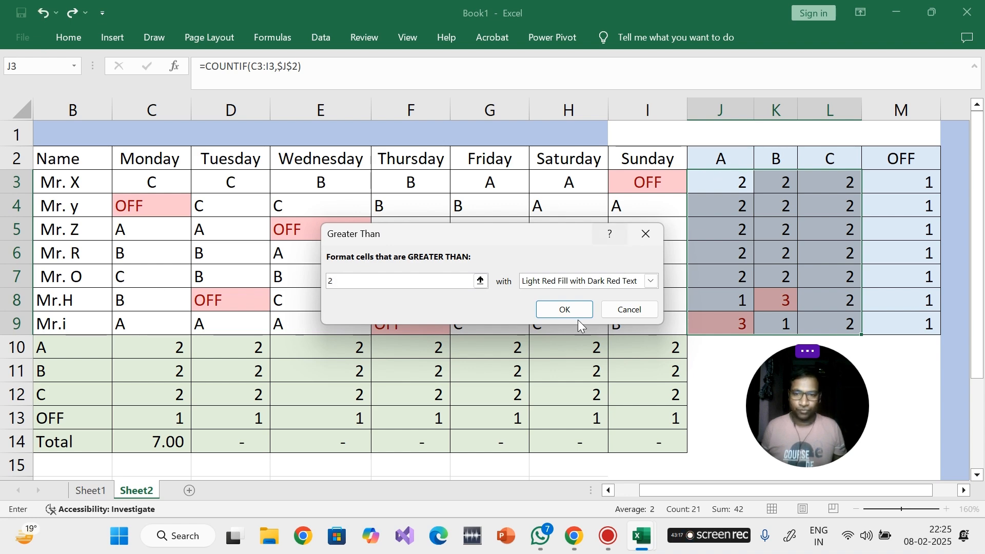
pyautogui.click(565, 310)
pyautogui.click(720, 370)
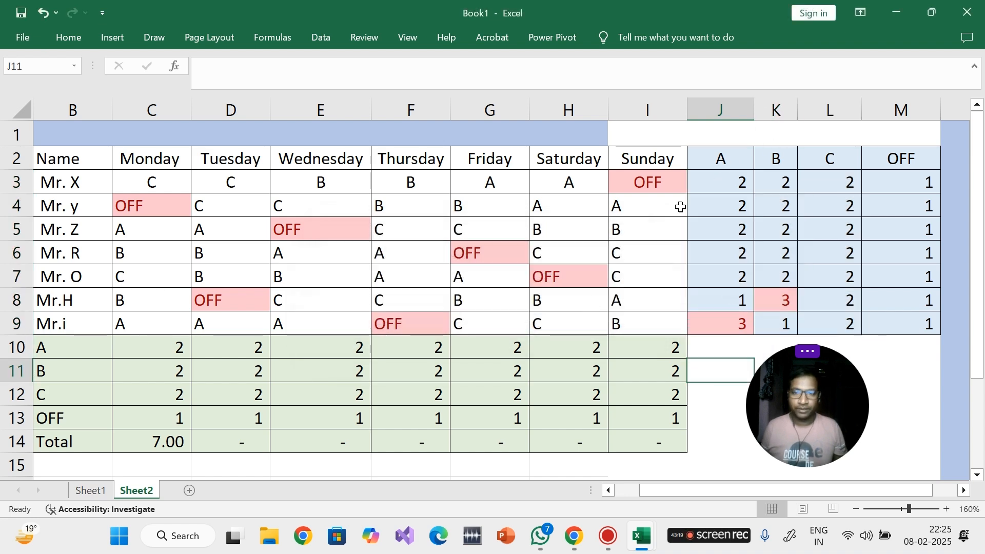
# - Review the rosters in rows 8 and 9 against the highlighted shift counts in K8 and J9
pyautogui.click(16, 300)
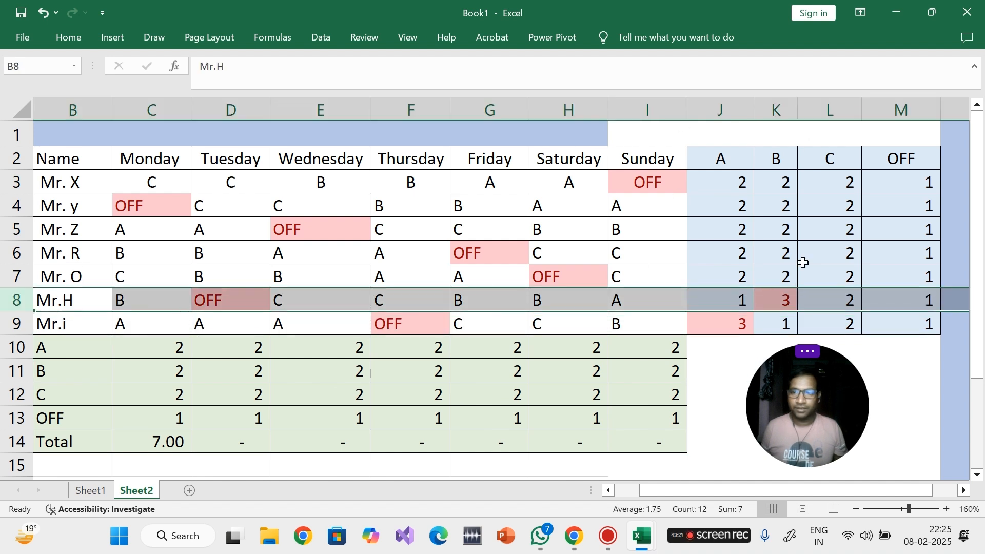
pyautogui.click(785, 297)
pyautogui.click(17, 323)
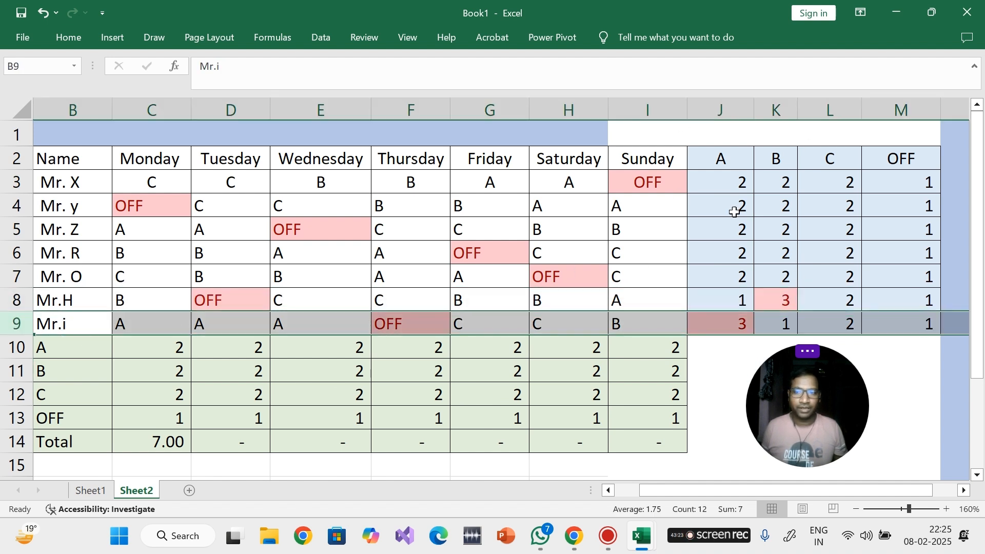
pyautogui.click(713, 322)
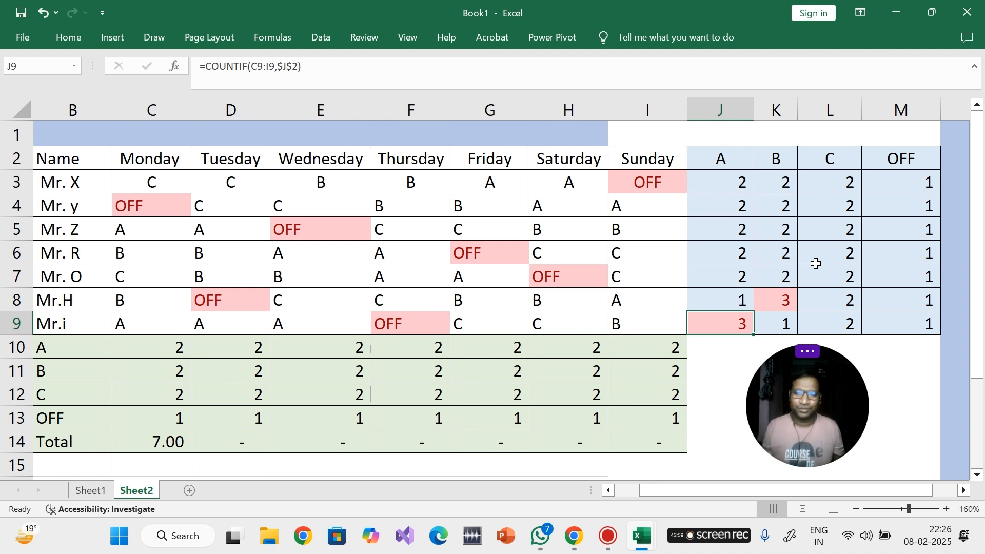
# - Open the ChatGPT website in Chrome under the first user profile and send the message "HI"
pyautogui.click(303, 536)
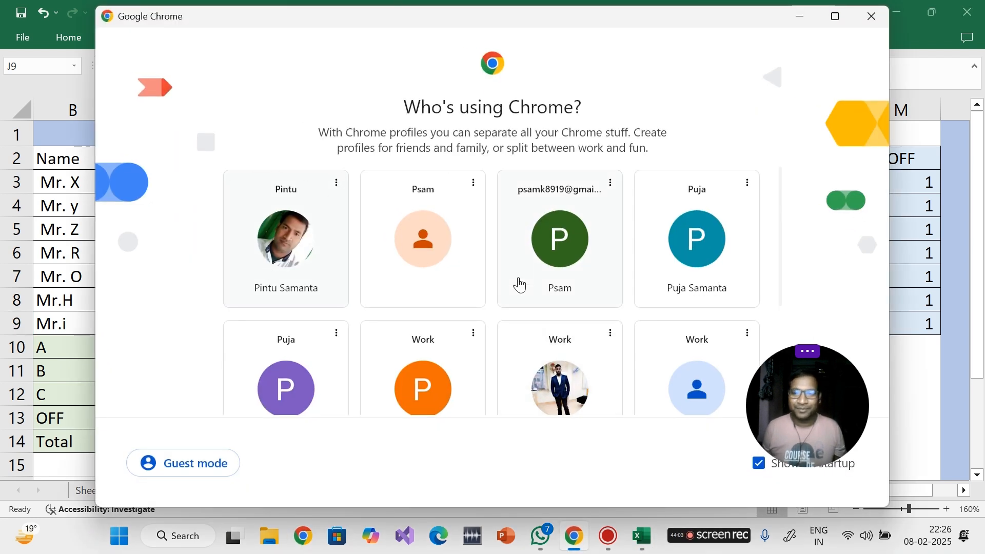
pyautogui.click(293, 241)
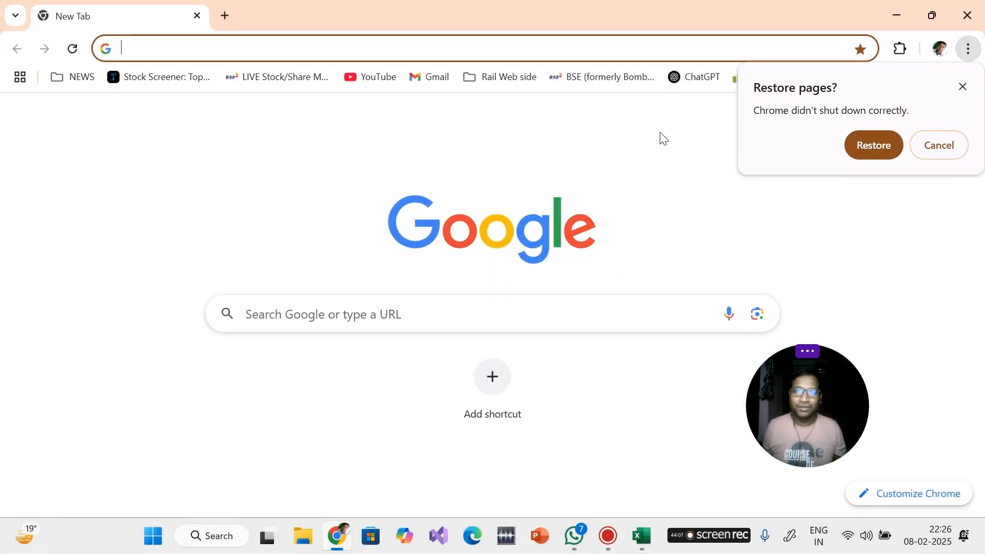
pyautogui.click(963, 87)
pyautogui.click(696, 77)
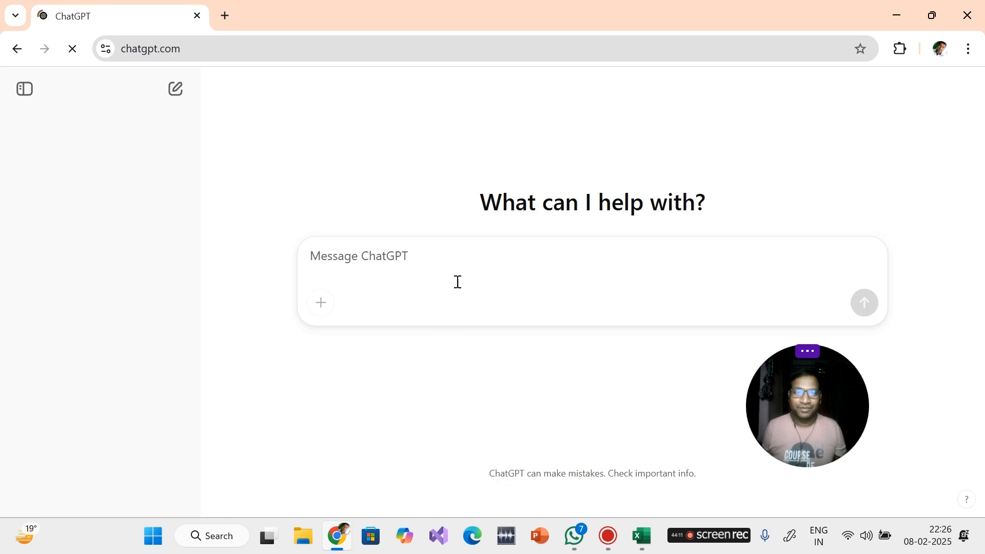
pyautogui.write('HI')
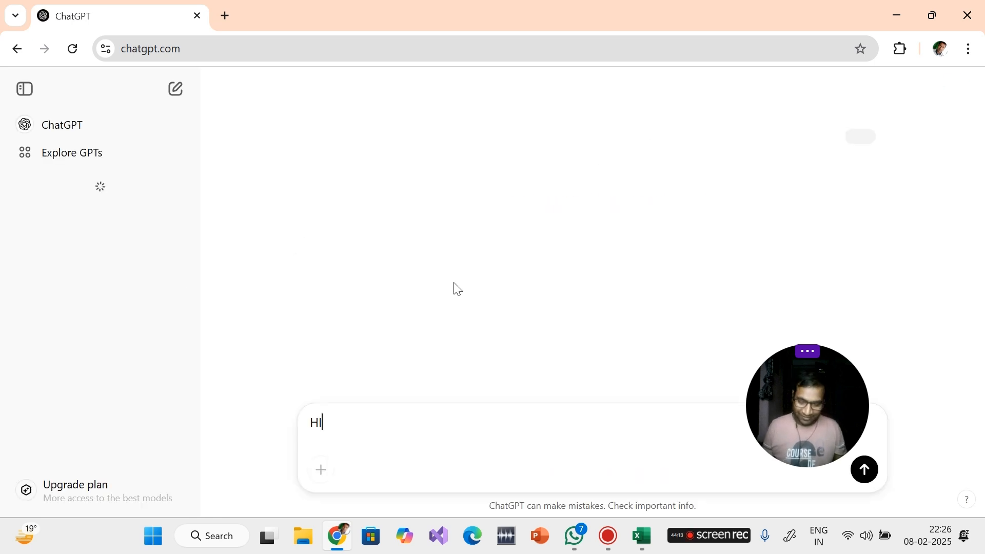
pyautogui.press('Return')
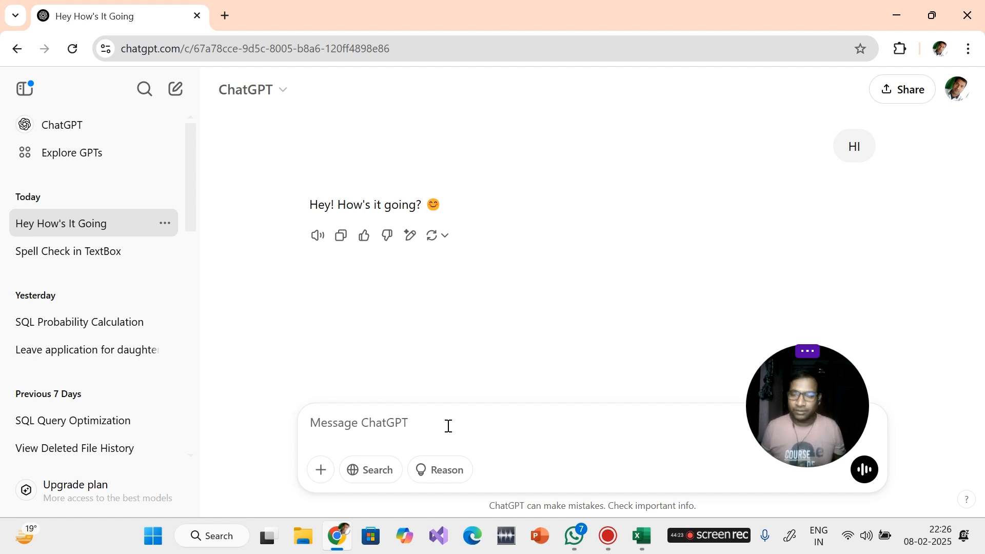
# - Ask ChatGPT "USE EXCEL FOR MAKING SHIFT SHEDULE"
pyautogui.write('US')
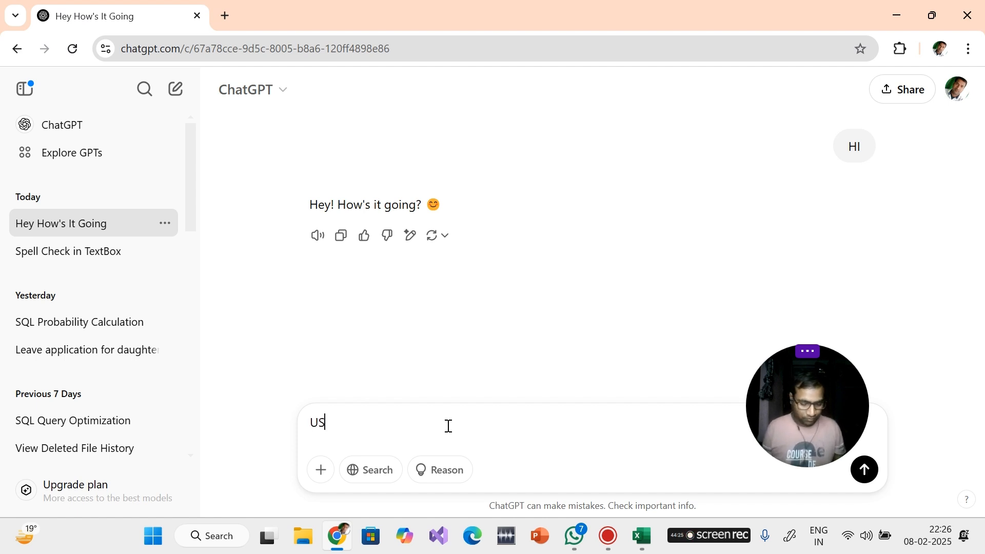
pyautogui.write('E EXCE')
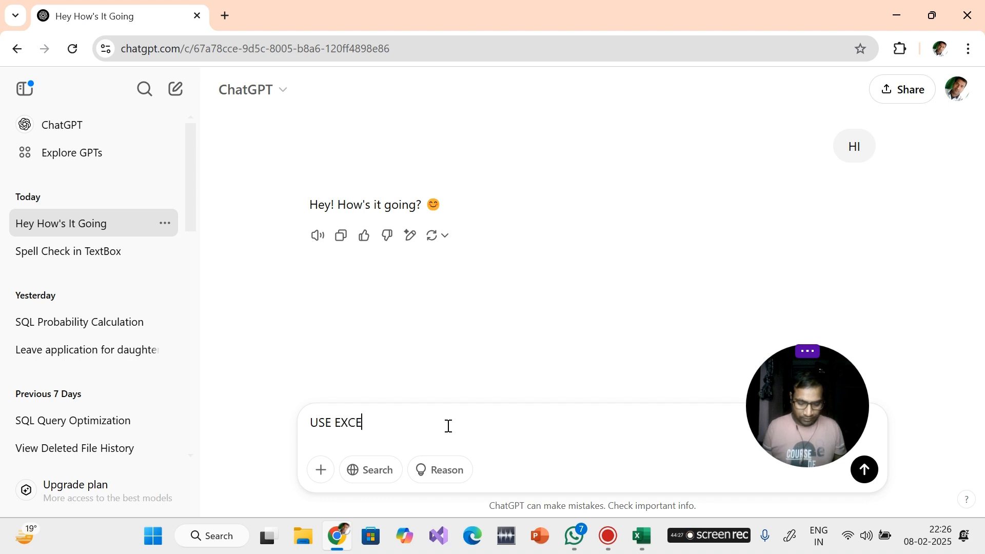
pyautogui.write('L FOR MAKIN')
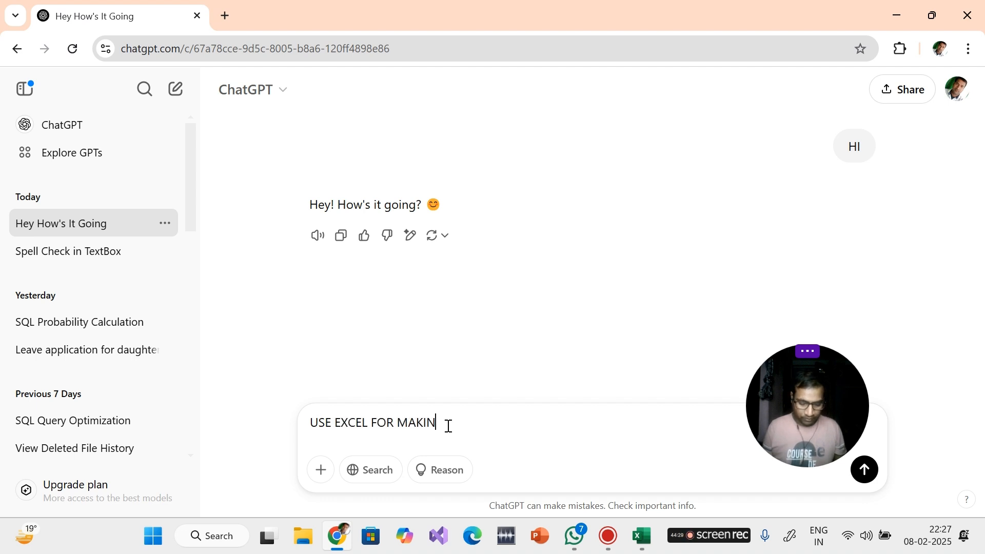
pyautogui.write('G SHIFT SHEDULE')
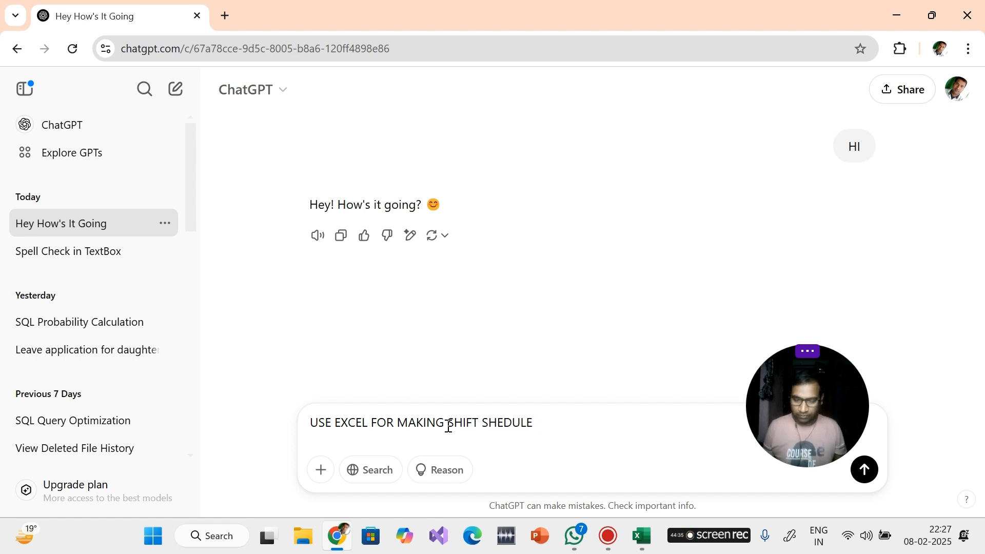
pyautogui.press('Return')
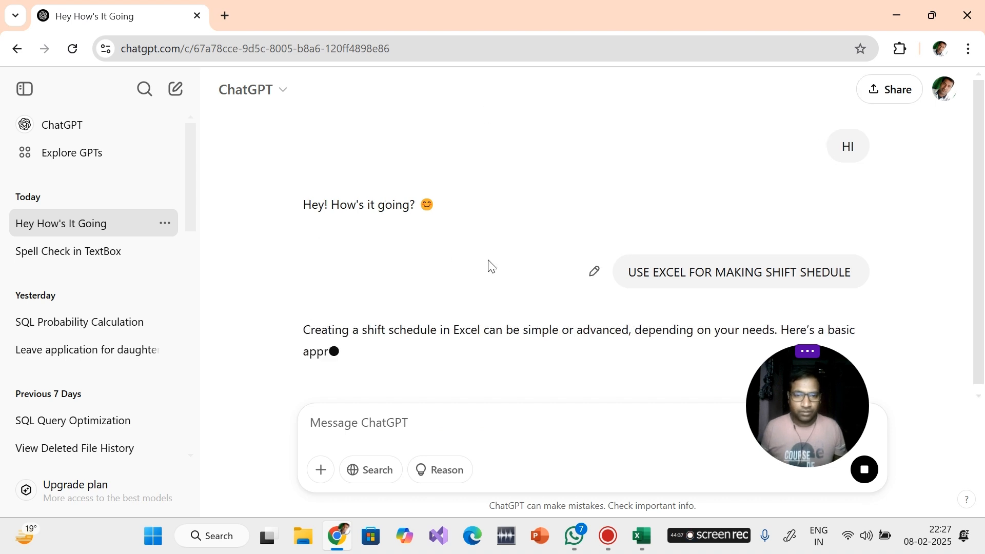
# - Read through ChatGPT's shift schedule instructions, from the column structure to the weekly or monthly view, and return to the Excel roster
pyautogui.scroll(-3, 488, 261)
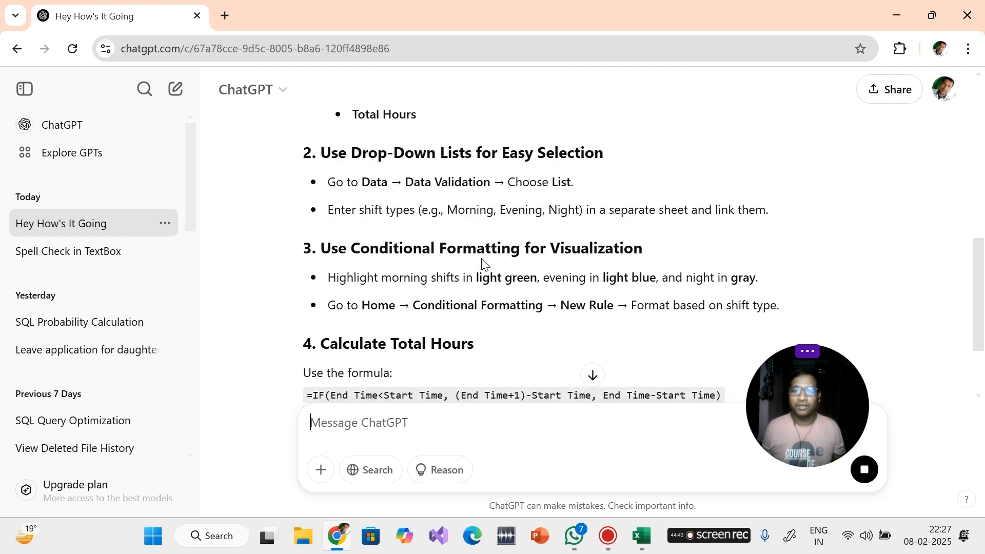
pyautogui.scroll(-3, 482, 263)
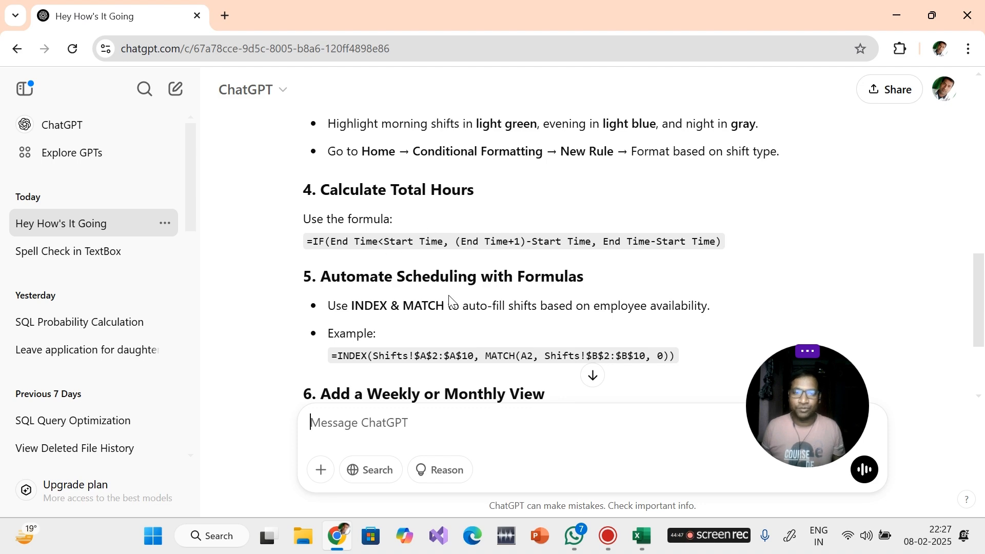
pyautogui.scroll(-3, 539, 265)
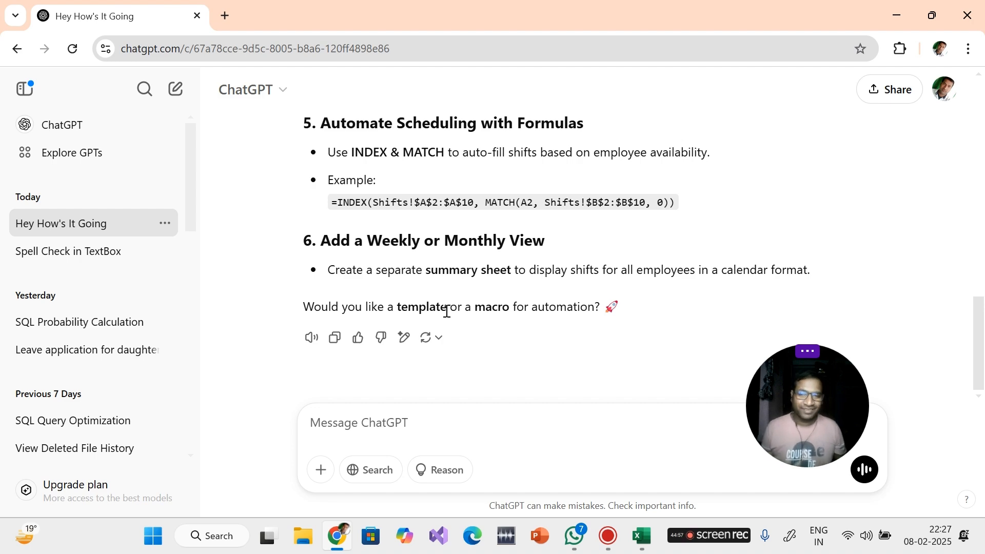
pyautogui.scroll(15, 428, 213)
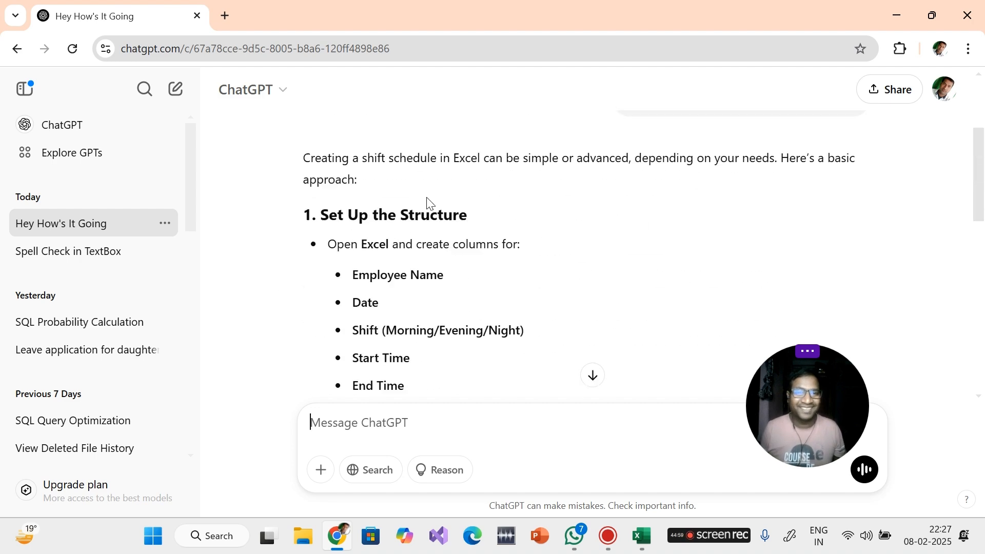
pyautogui.hotkey('alt', 'Tab')
pyautogui.hotkey('alt', 'Tab')
pyautogui.hotkey('alt', 'Tab')
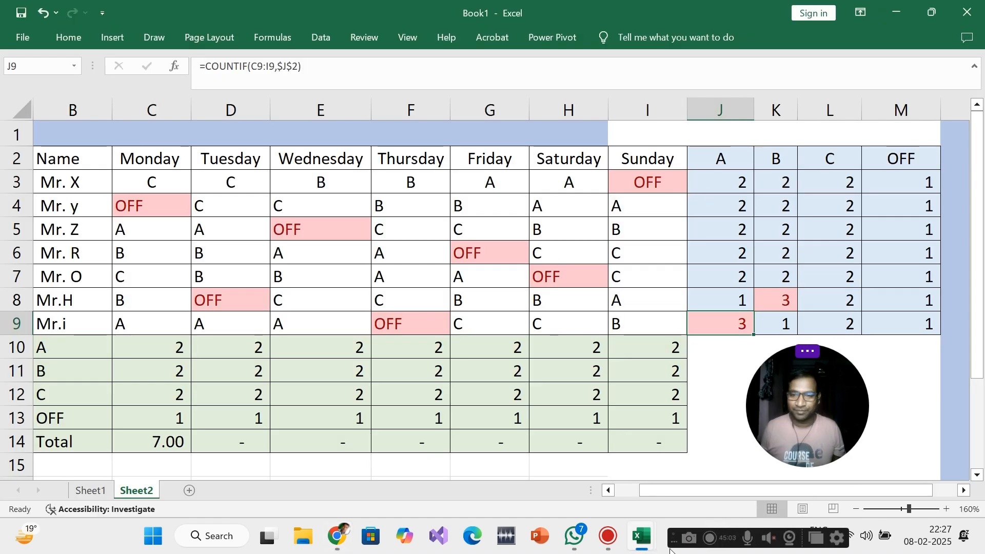
pyautogui.moveTo(720, 543)
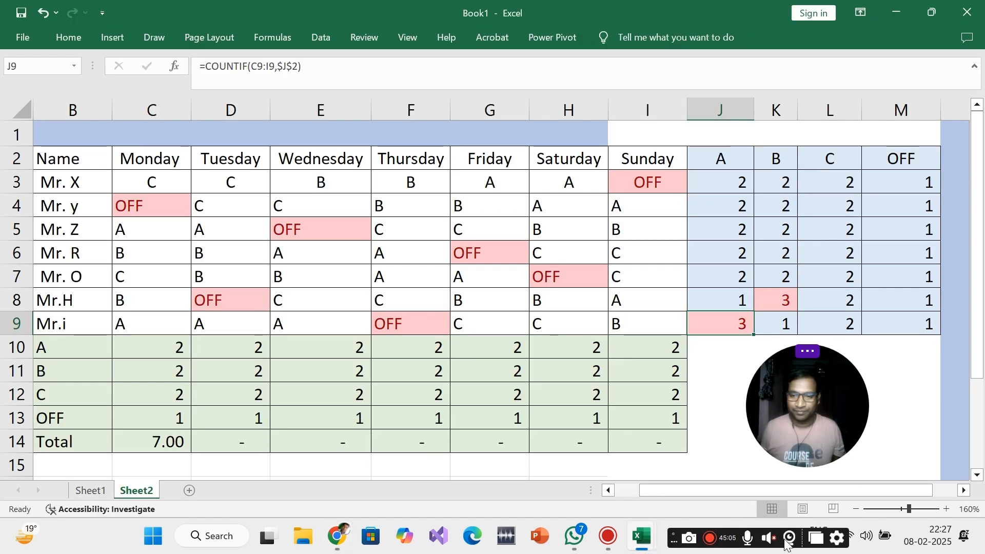